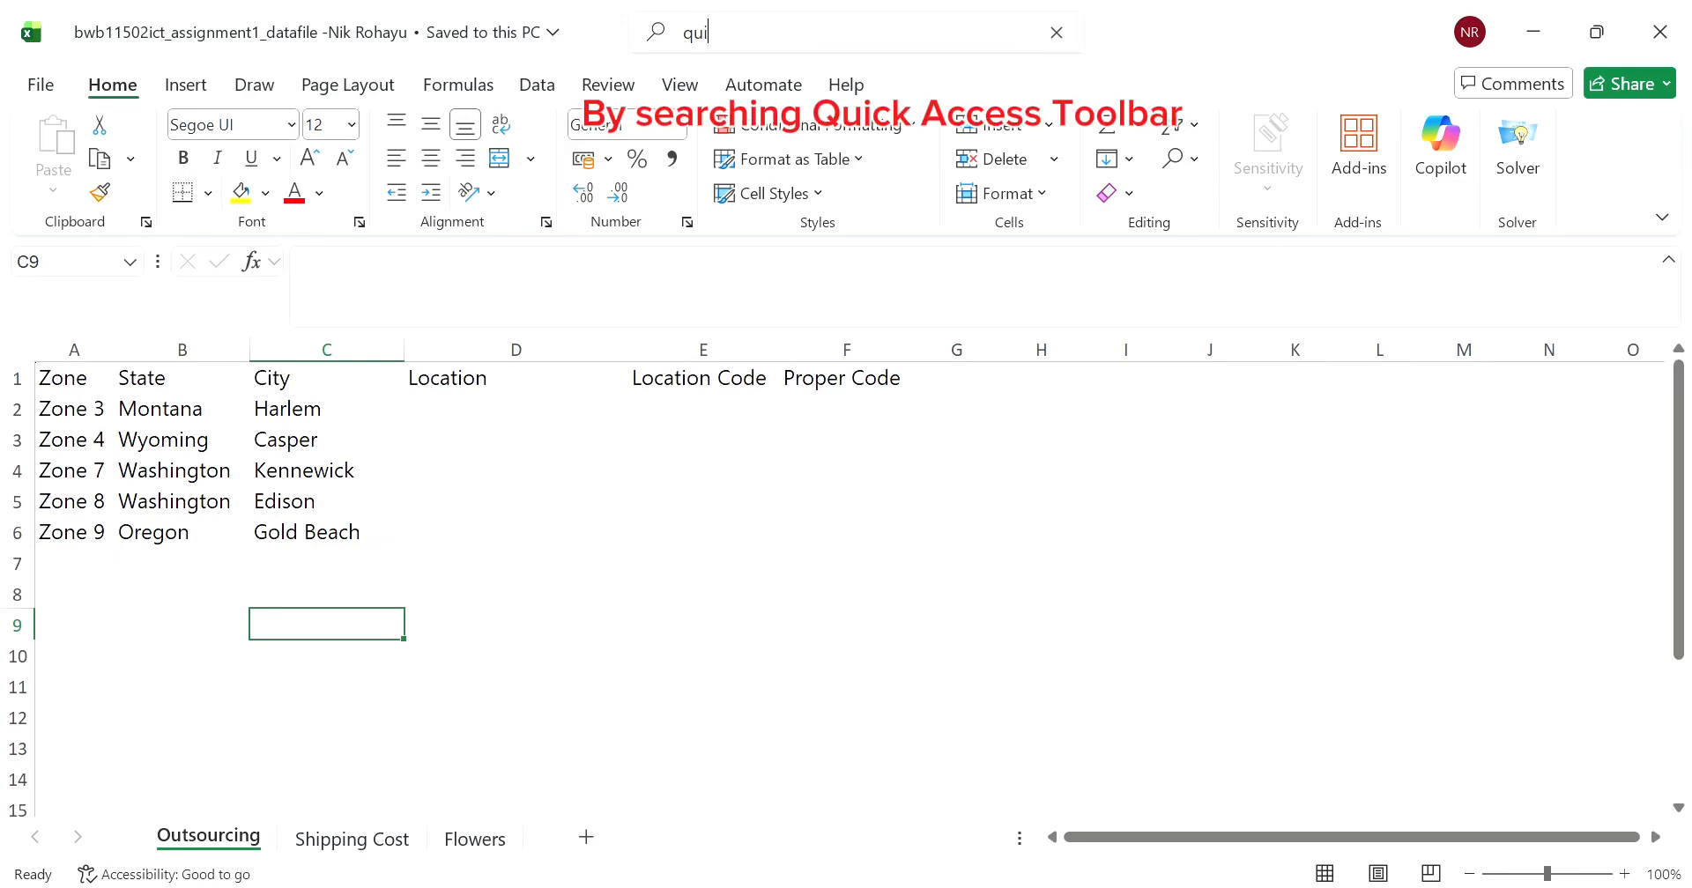
- Choose the Quick Access Toolbar command found by searching for it
left_click(808, 127)
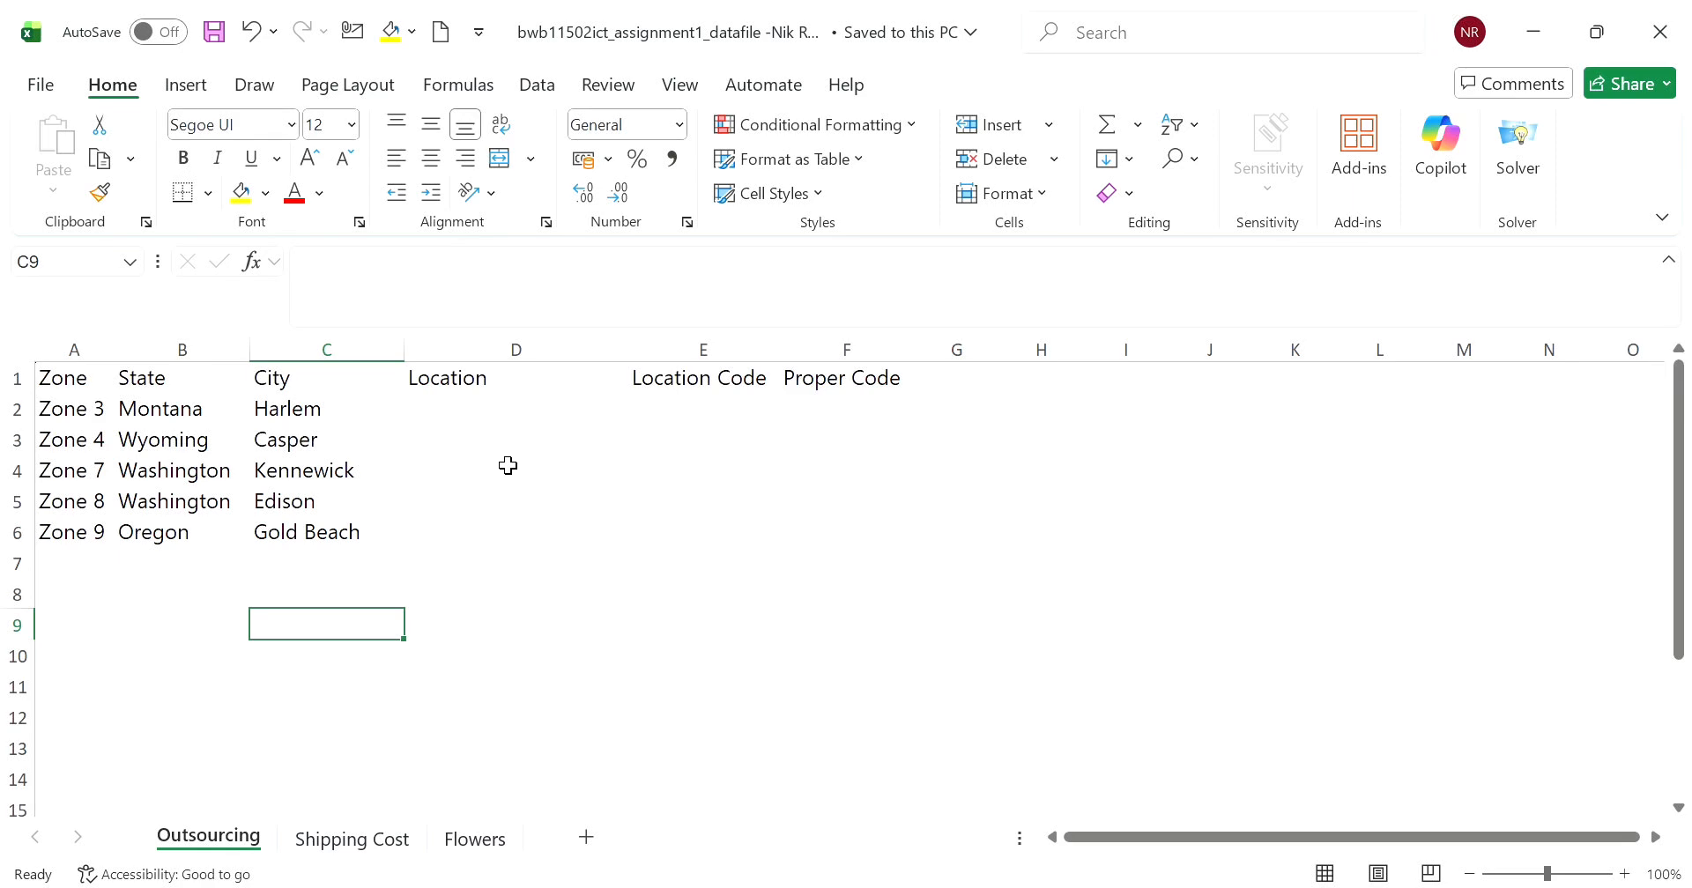
- On the Shipping Cost sheet, enter Zone 3 in cell A2
left_click(351, 839)
left_click_drag(80, 382, 539, 390)
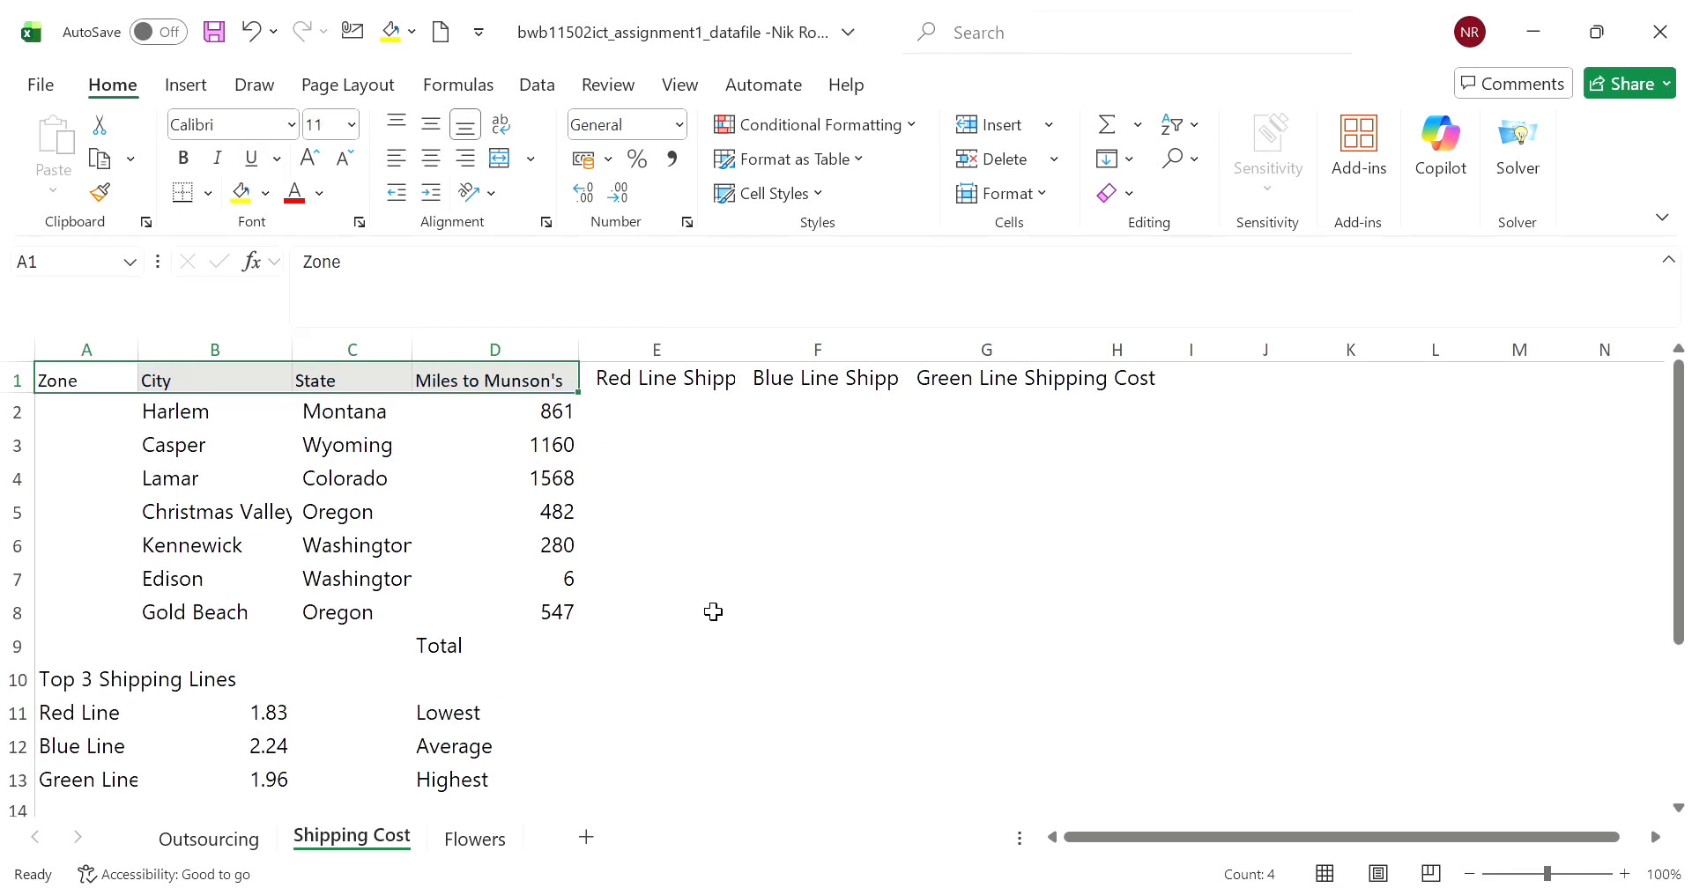
left_click(713, 608)
left_click(124, 419)
type("Zone 3")
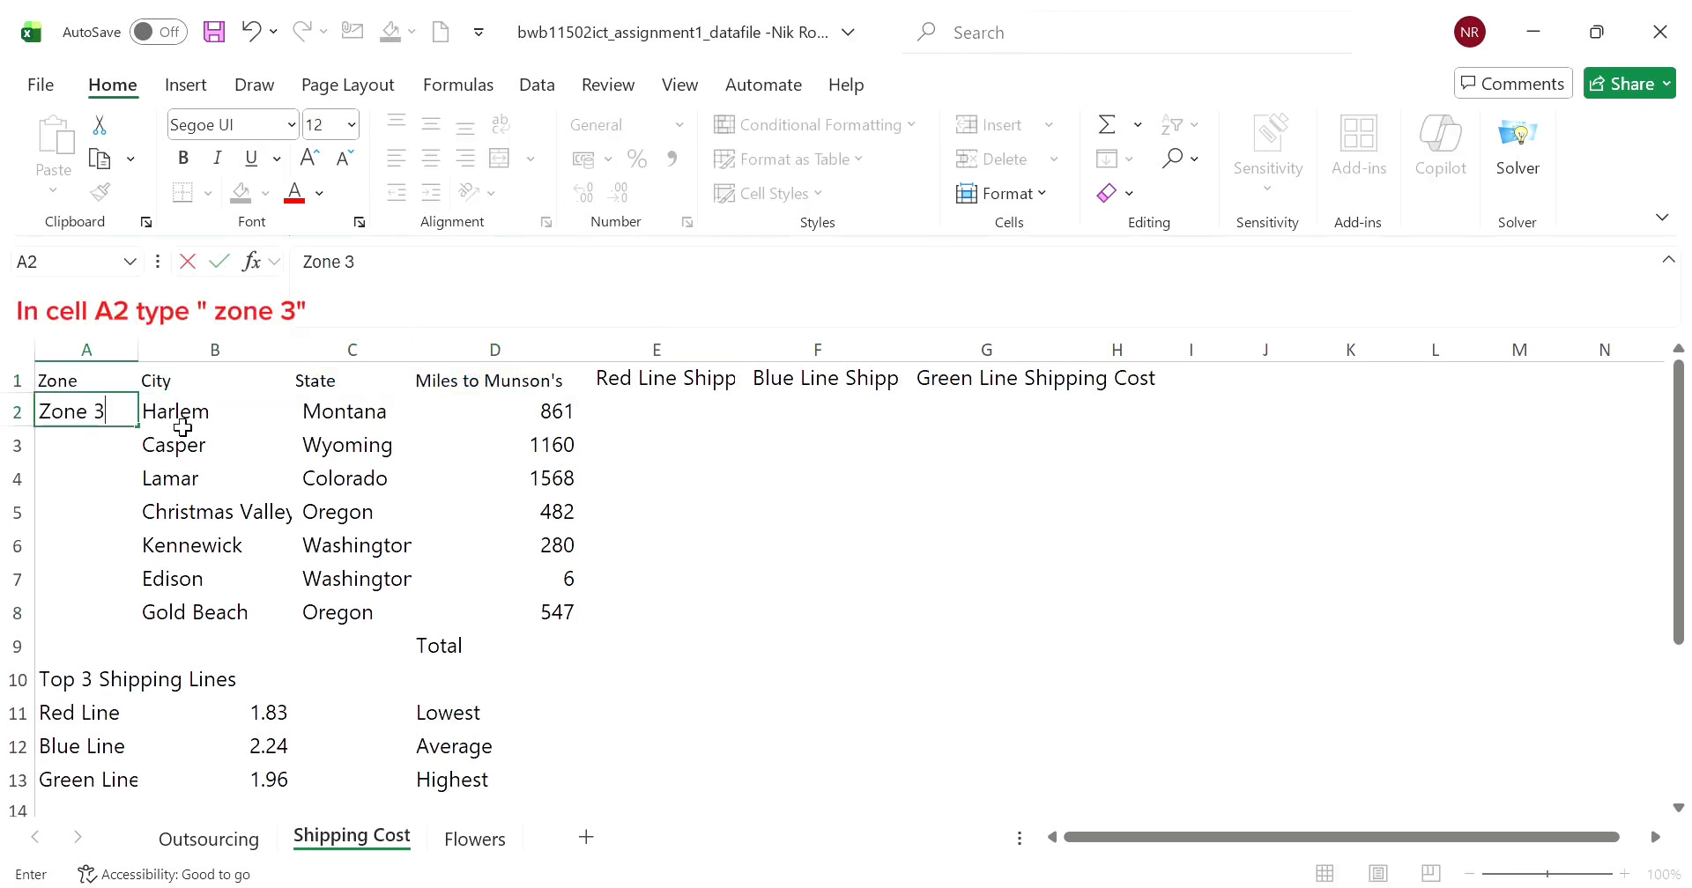
key("Return")
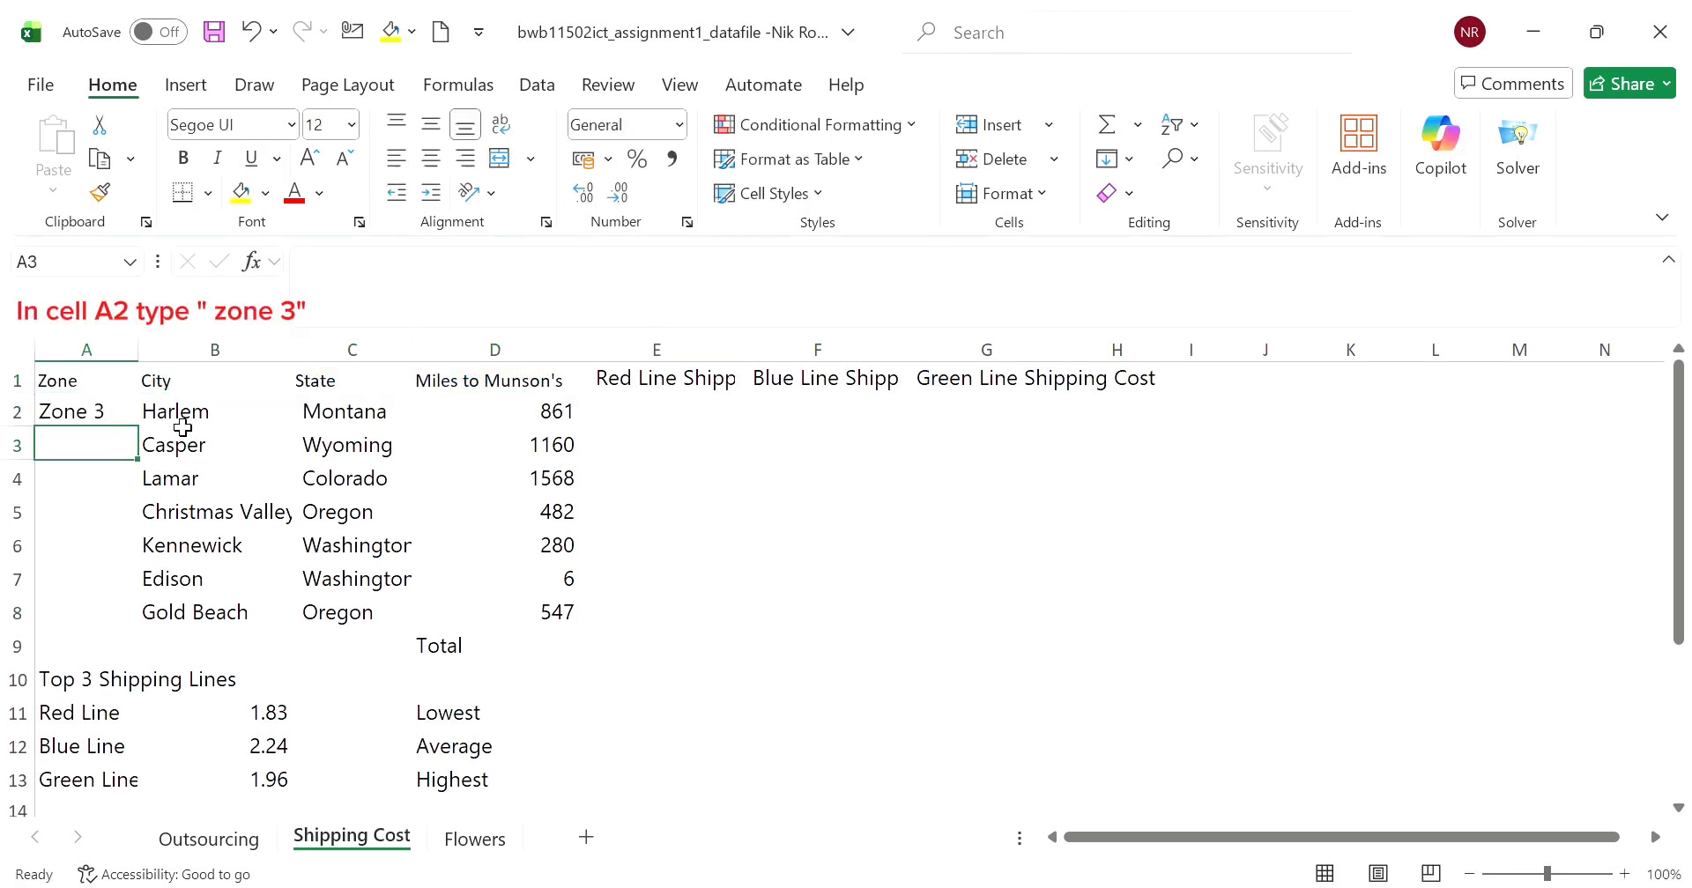
- Fill the zone series down column A from A2 so it ends with Zone 9 in A8, clearing any surplus entry in A9
left_click(125, 421)
left_click_drag(137, 428, 117, 657)
left_click(780, 620)
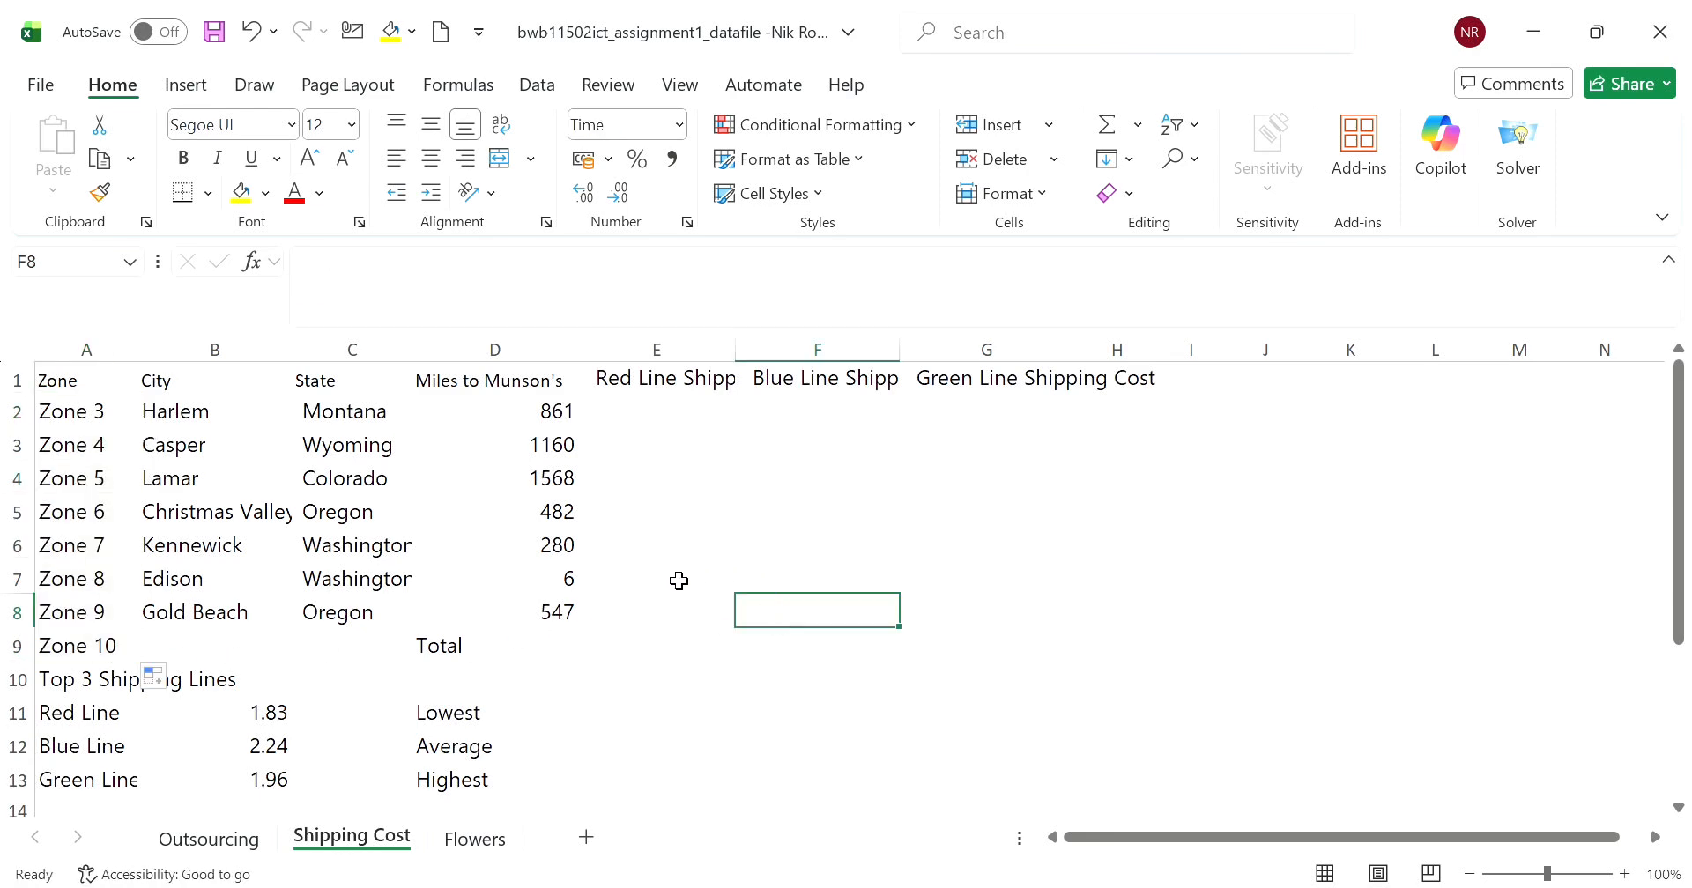
left_click(126, 650)
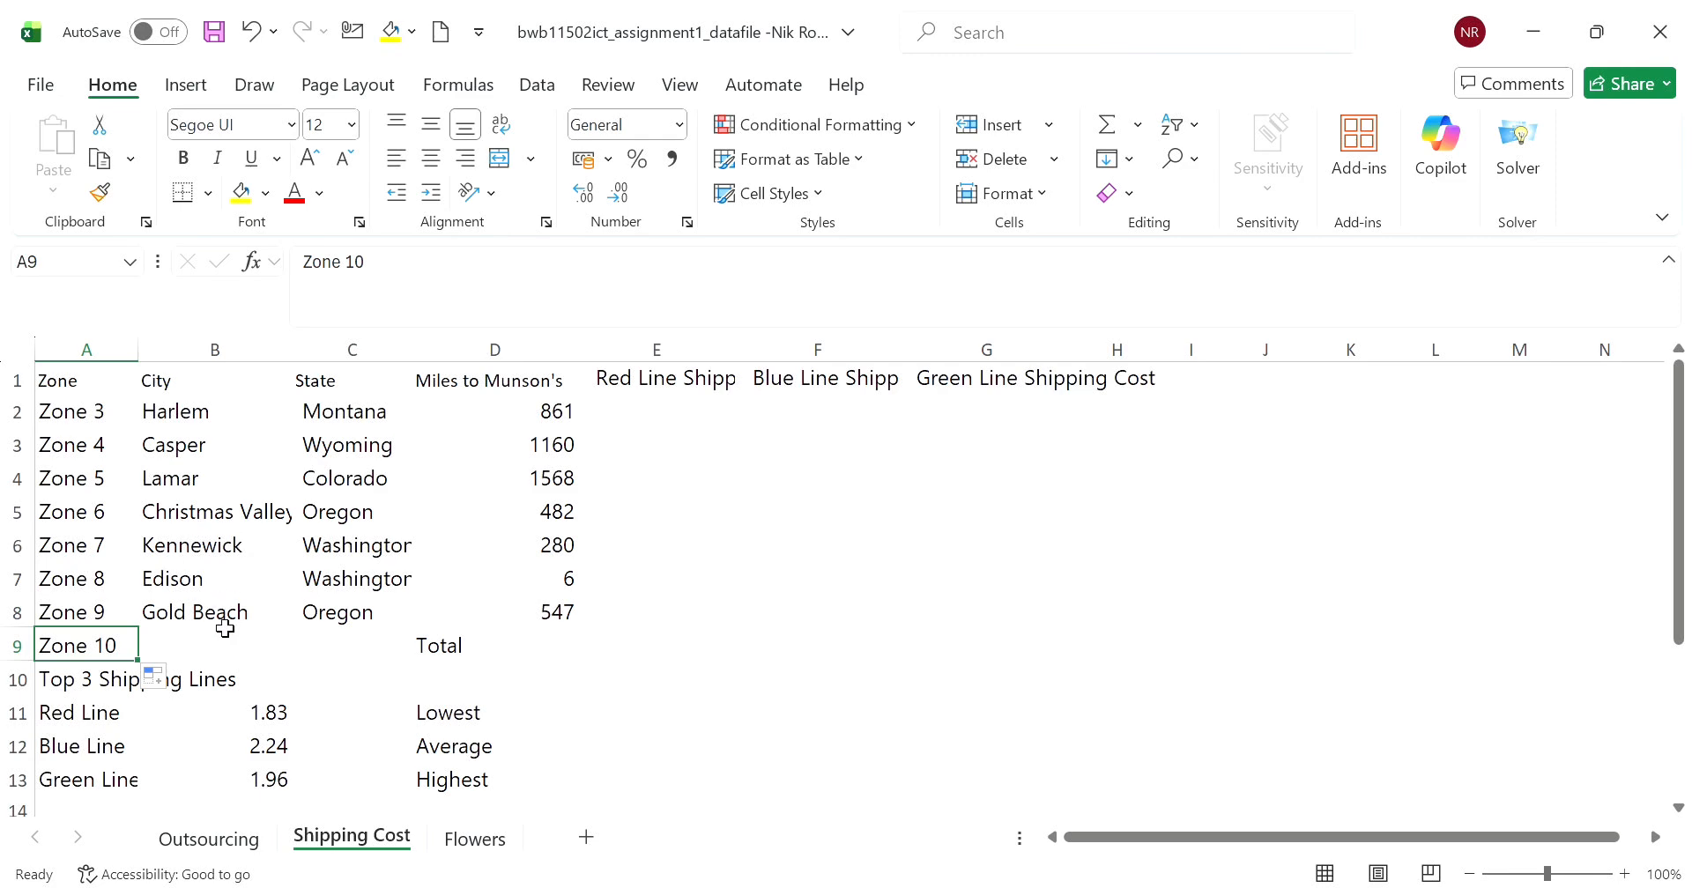
key("BackSpace")
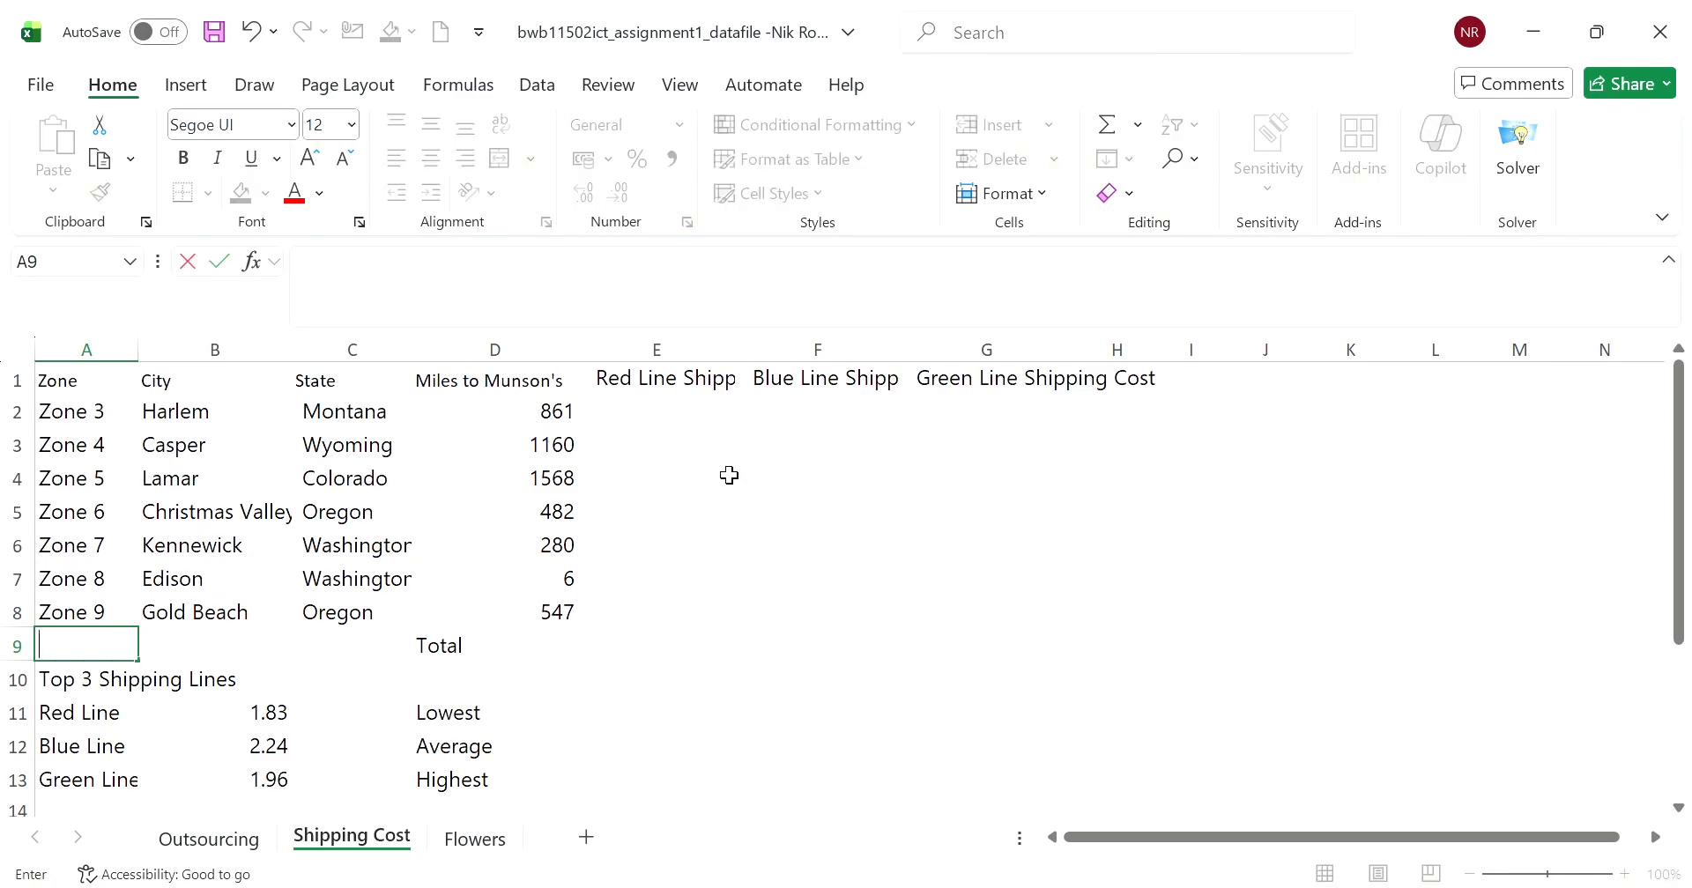
- Enter the formula =D2*B11 in cell E2 to calculate the Red Line shipping cost for Harlem
left_click(691, 420)
type("=")
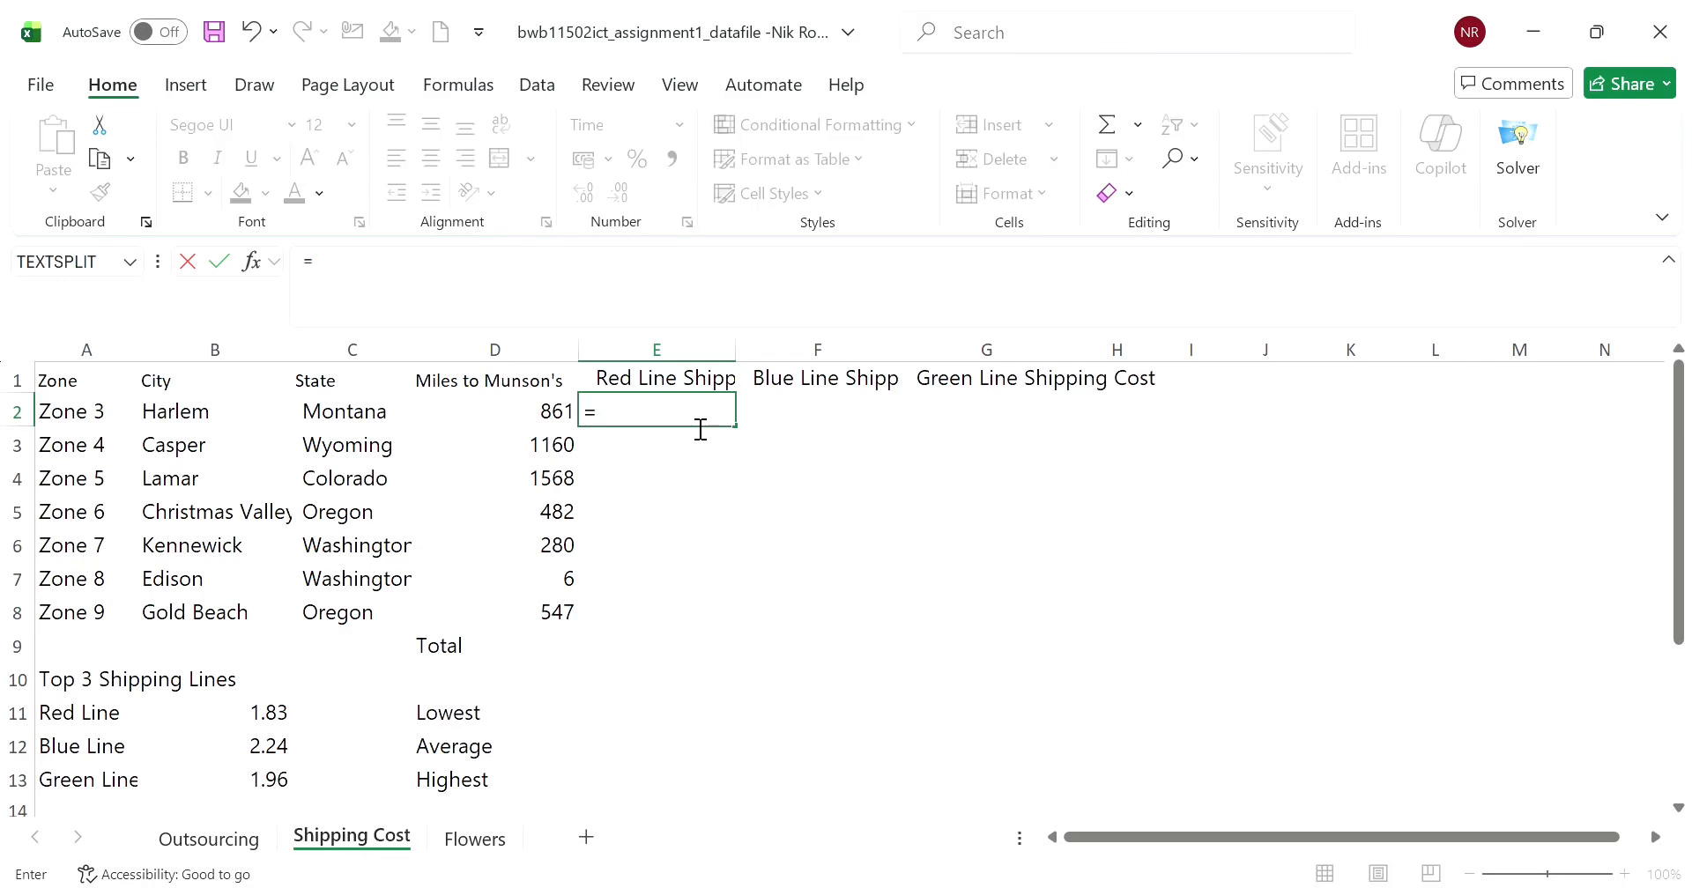
left_click(543, 422)
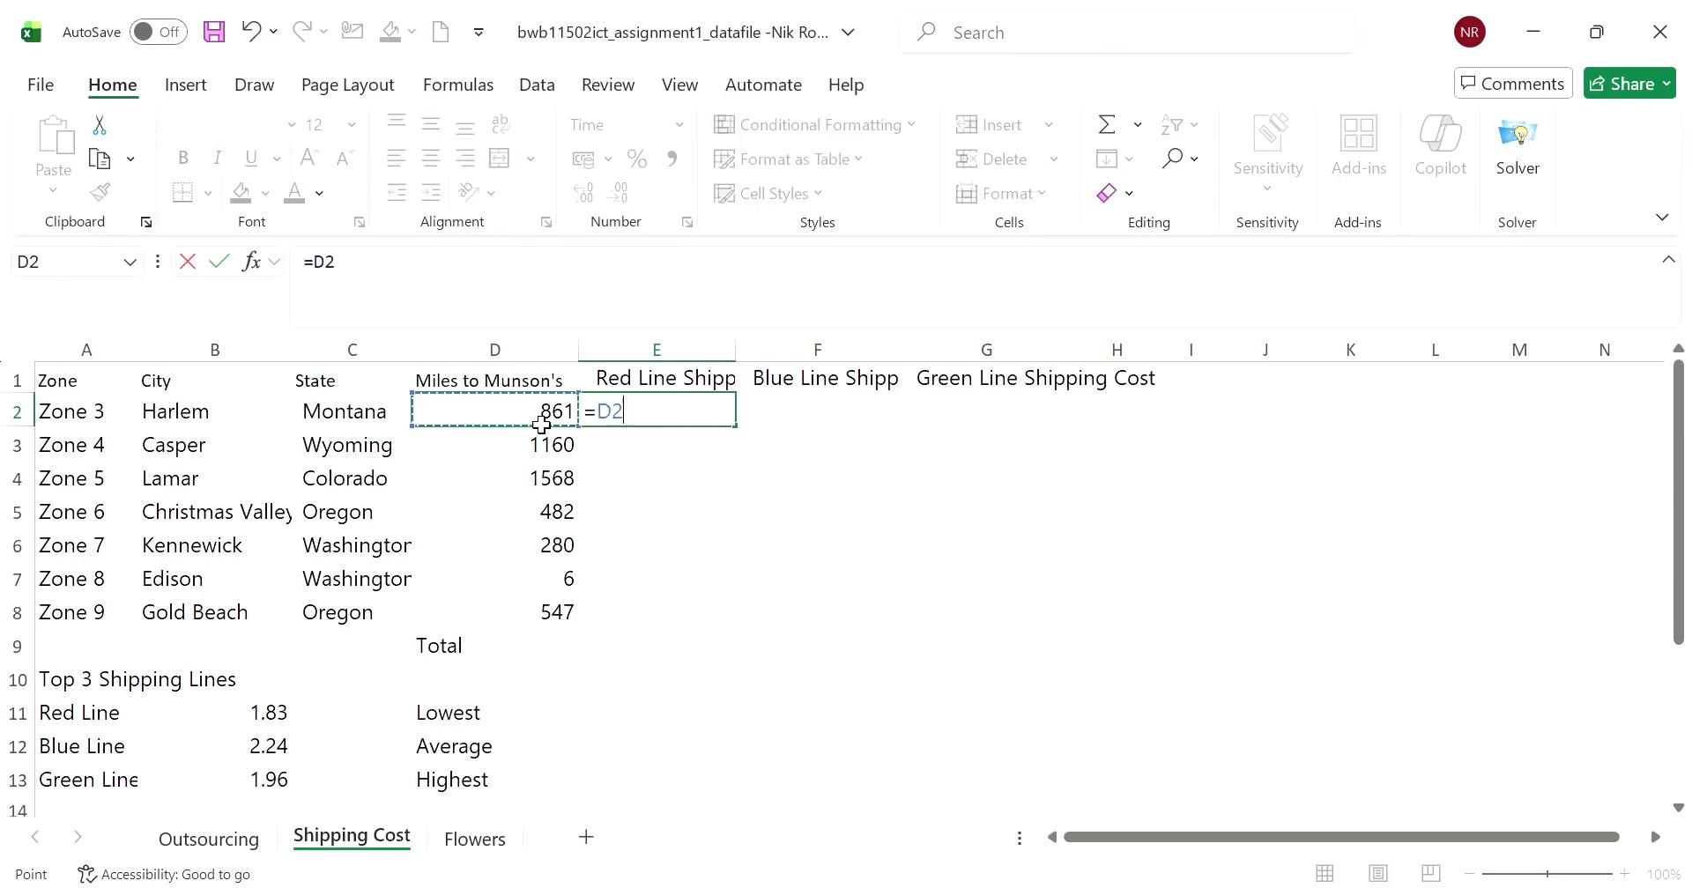
left_click(273, 723)
left_click(544, 420)
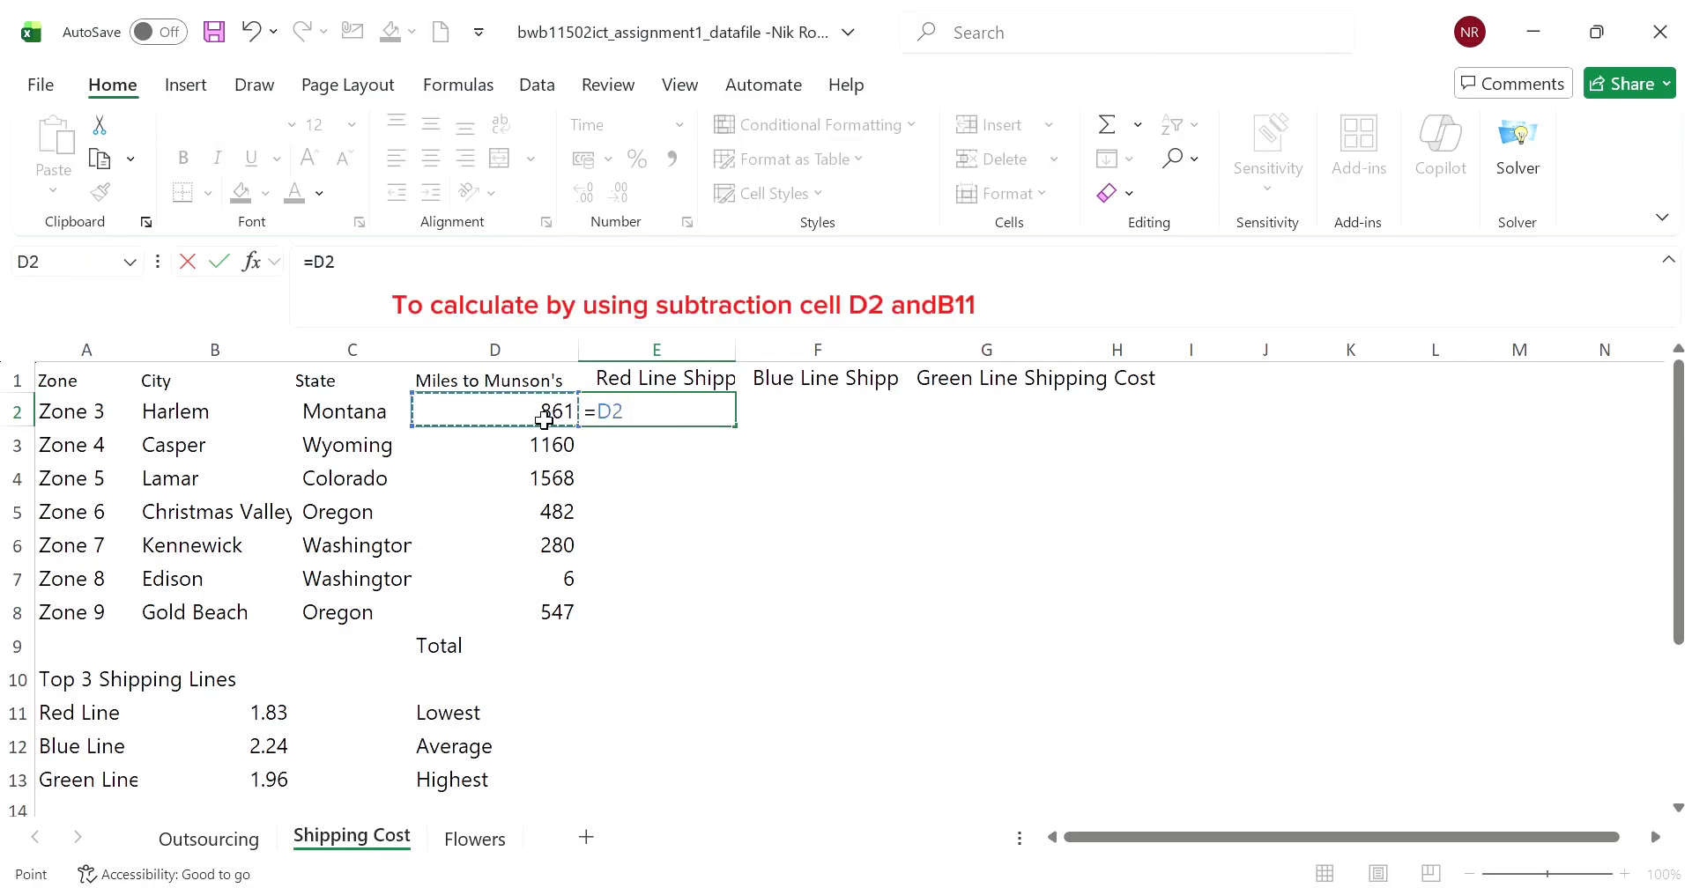
type("*")
left_click(279, 720)
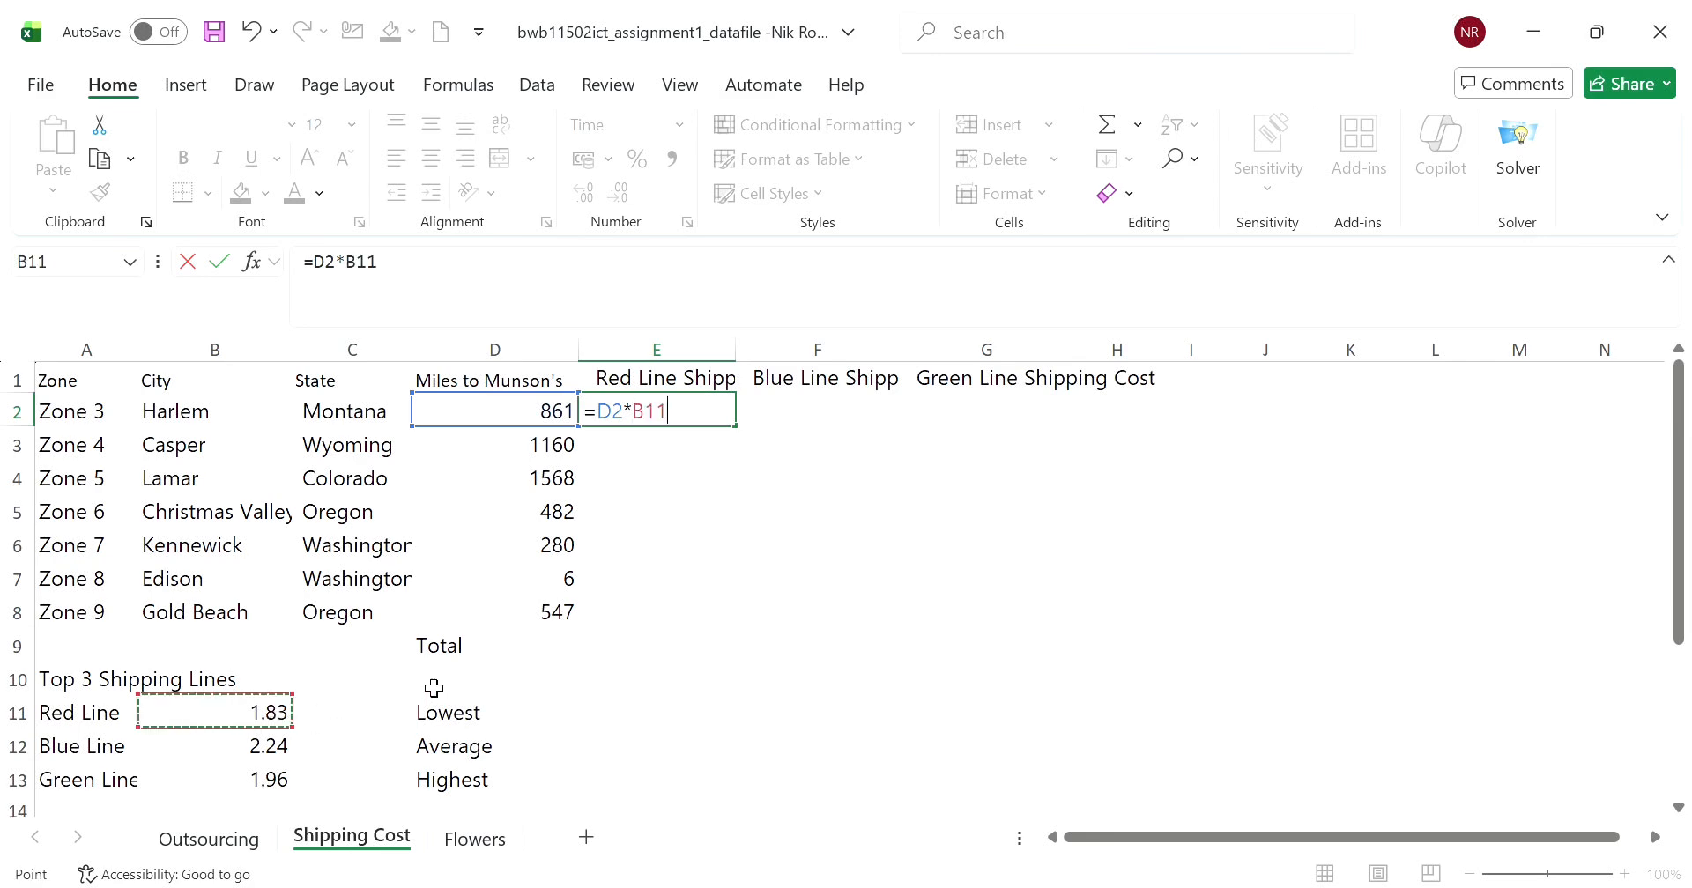
key("Return")
- Try filling E2's formula across to G2, and clear the copies in F2 and G2
left_click(671, 405)
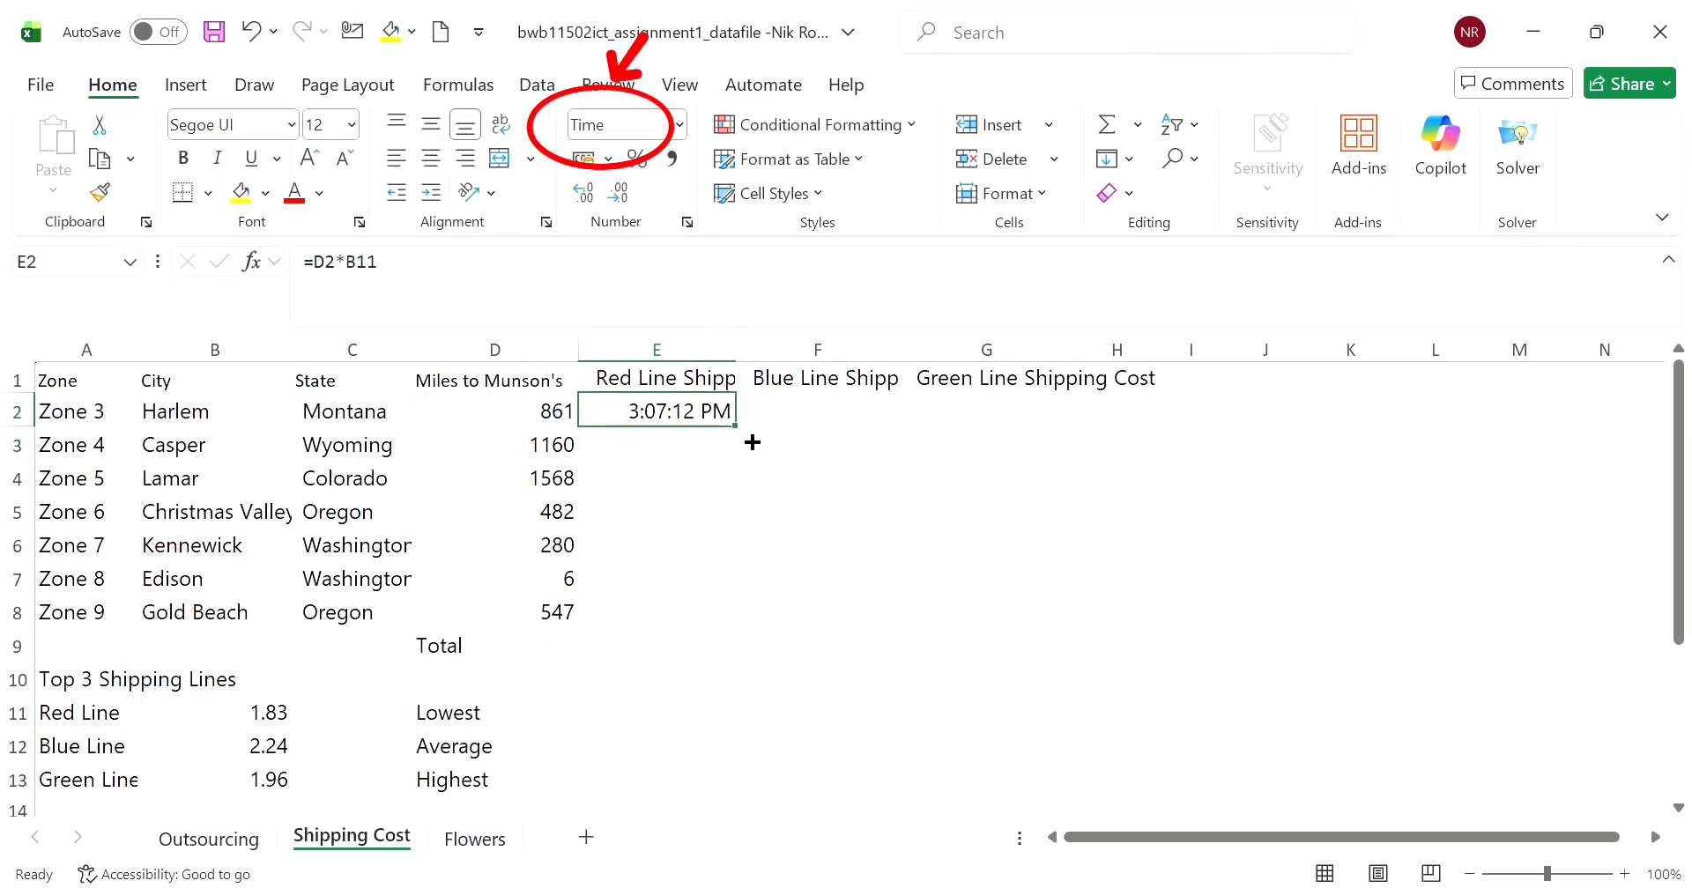
left_click_drag(735, 425, 1071, 636)
mouse_move(1031, 685)
left_mouse_down()
mouse_move(982, 669)
mouse_move(1020, 690)
left_mouse_up()
left_click(660, 446)
left_click(788, 412)
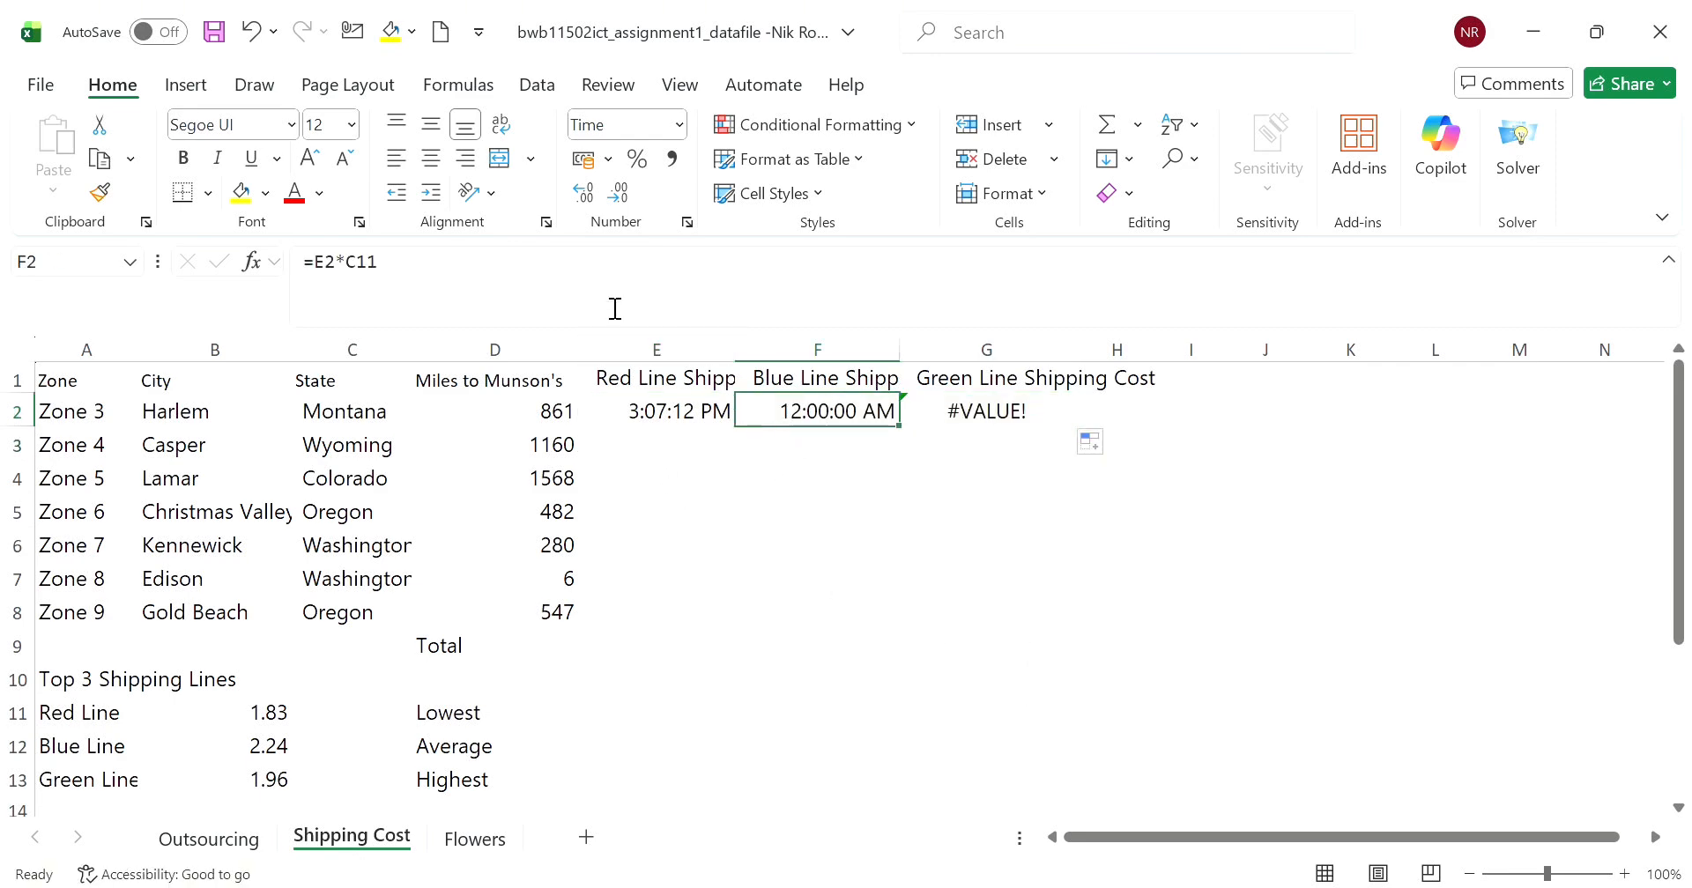
key("BackSpace")
left_click(943, 418)
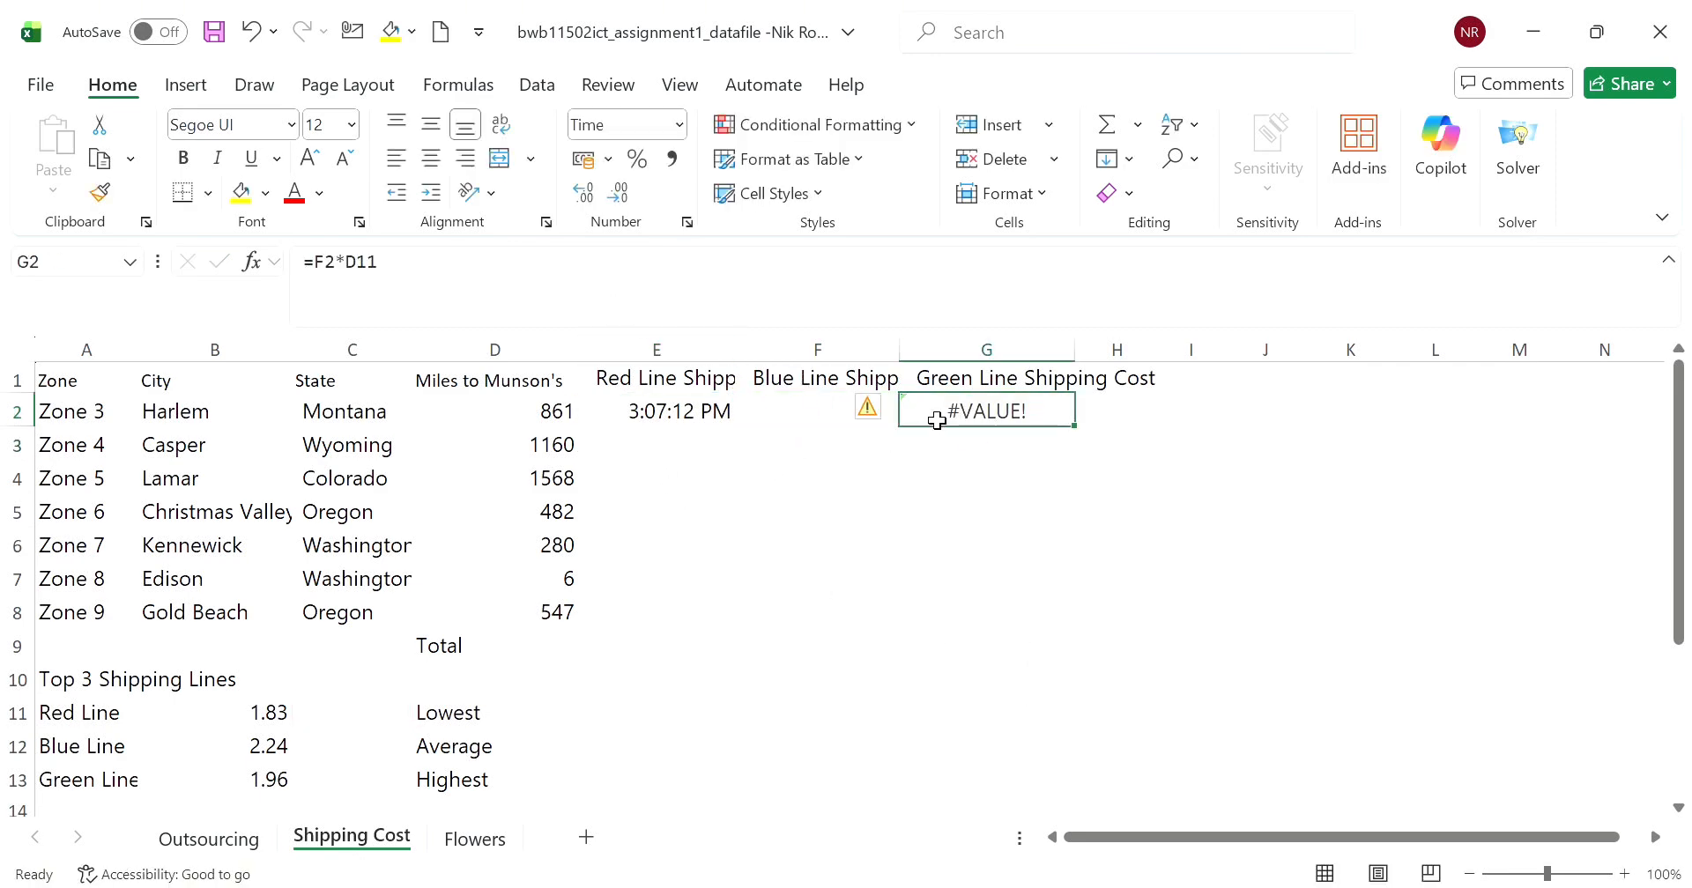
key("BackSpace")
- Set the number format of cell E2 to General
left_click(661, 407)
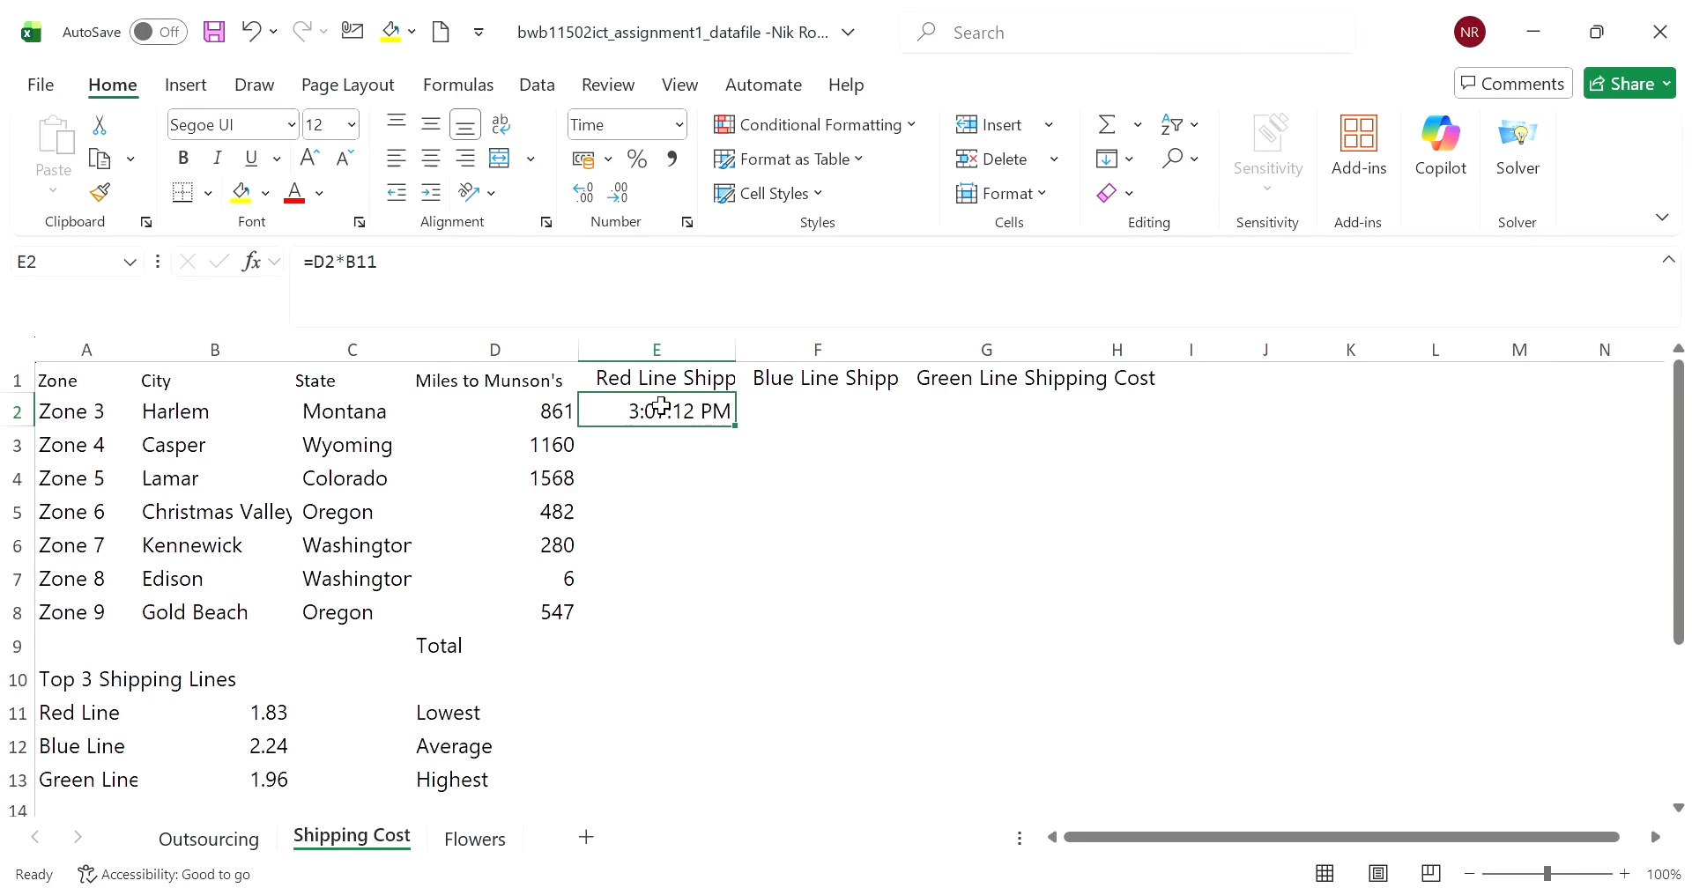
left_click(681, 125)
key("Return")
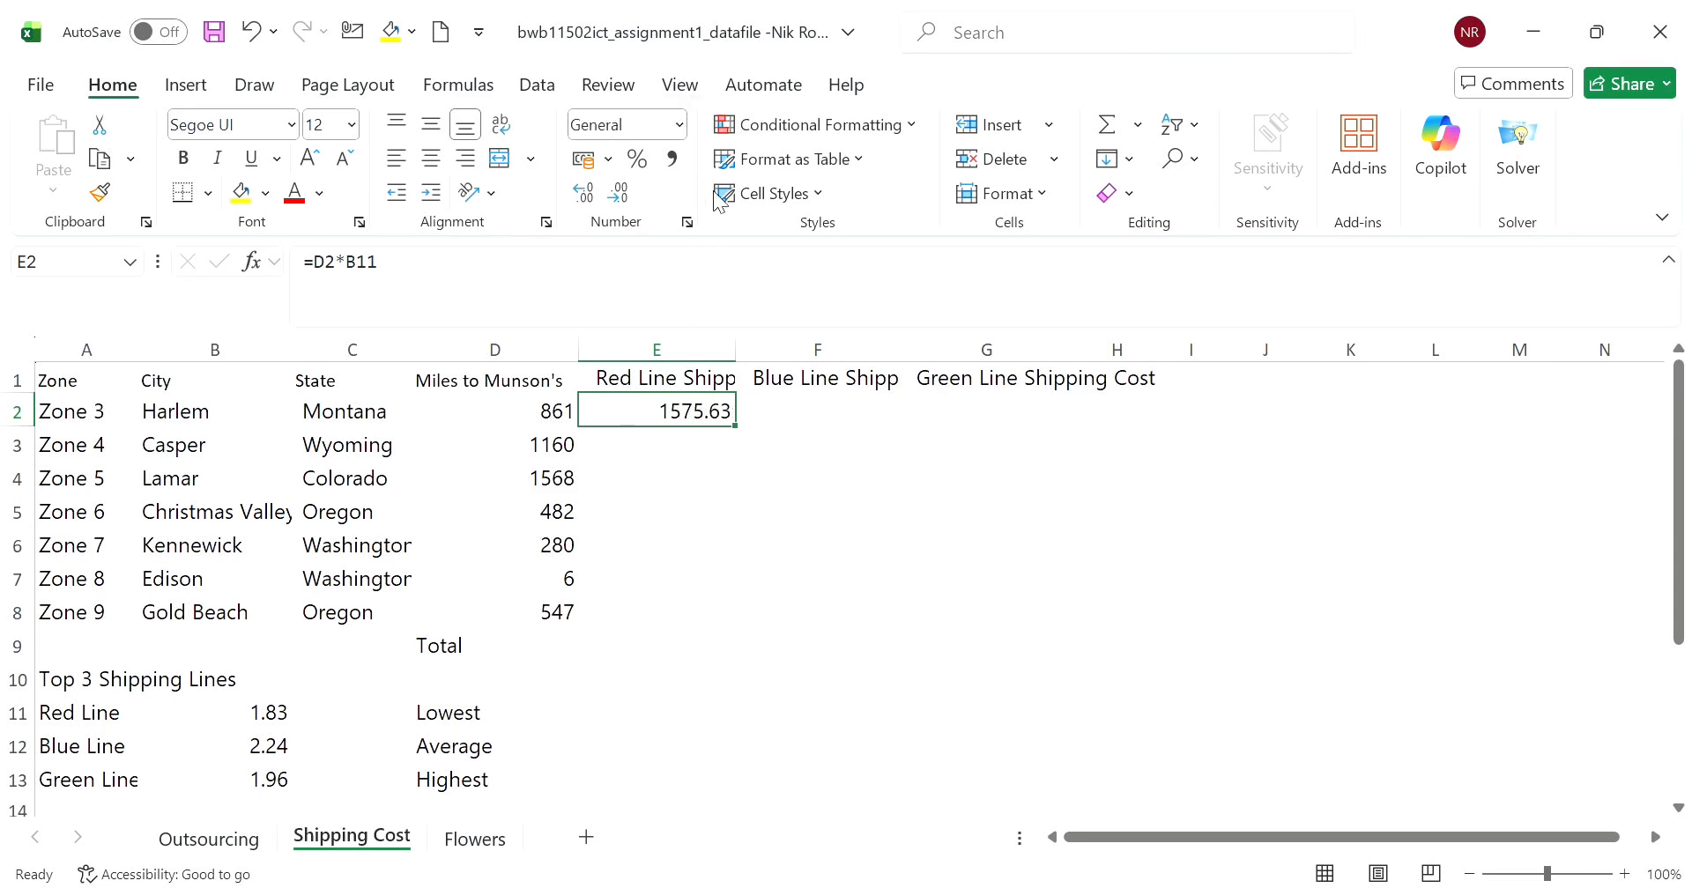
left_click(725, 445)
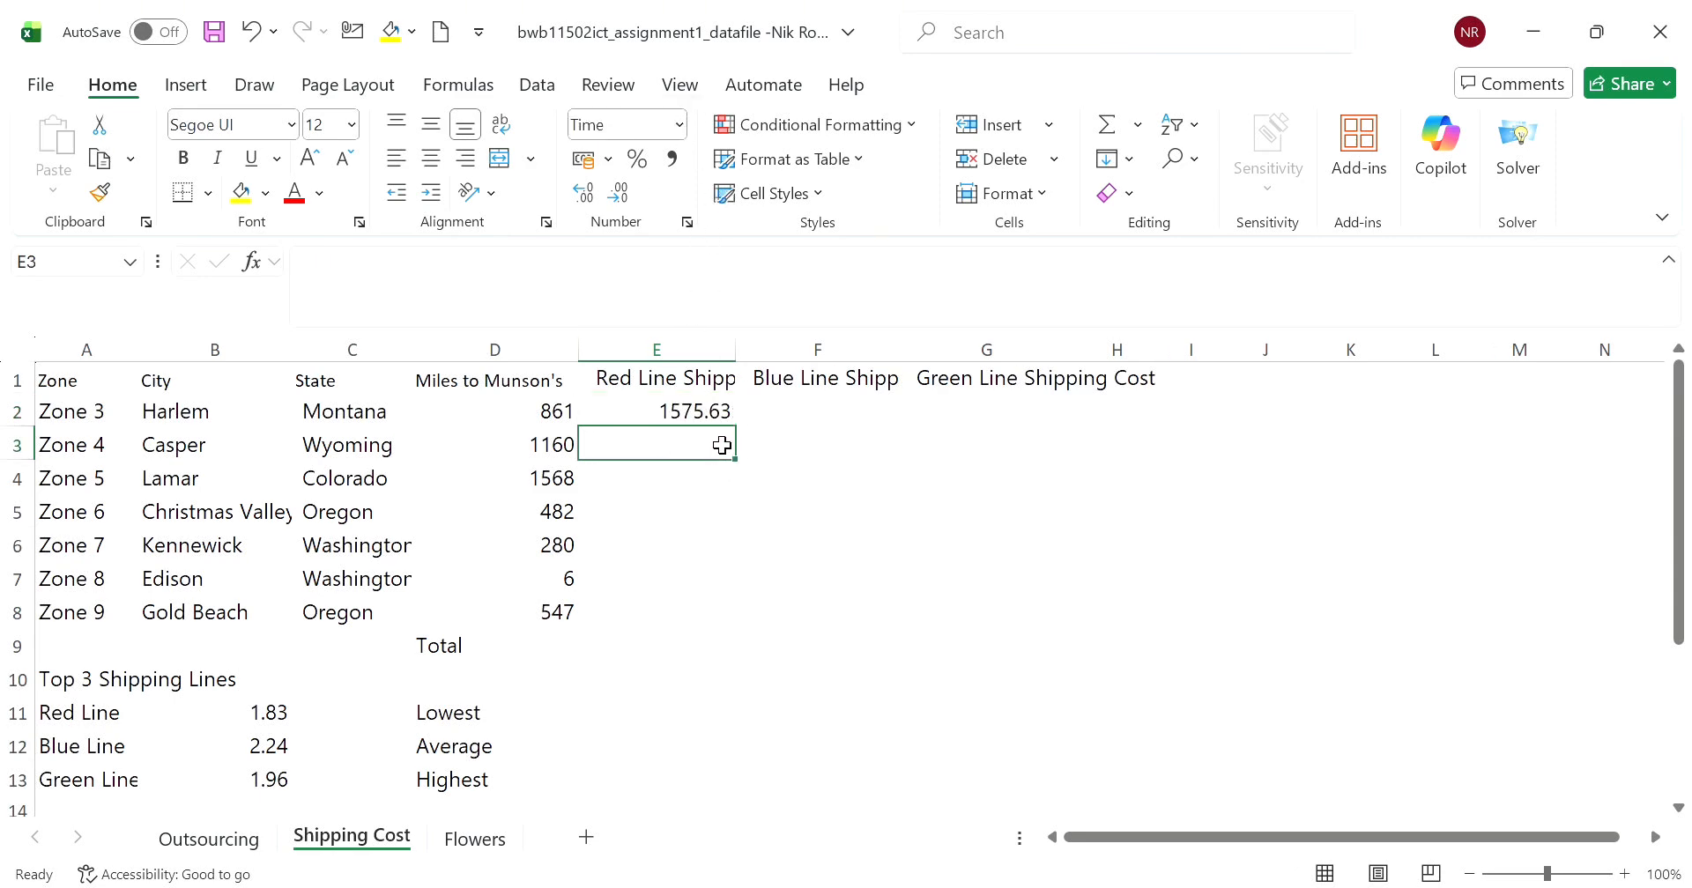
left_click_drag(776, 429, 981, 660)
left_click_drag(672, 458, 1031, 653)
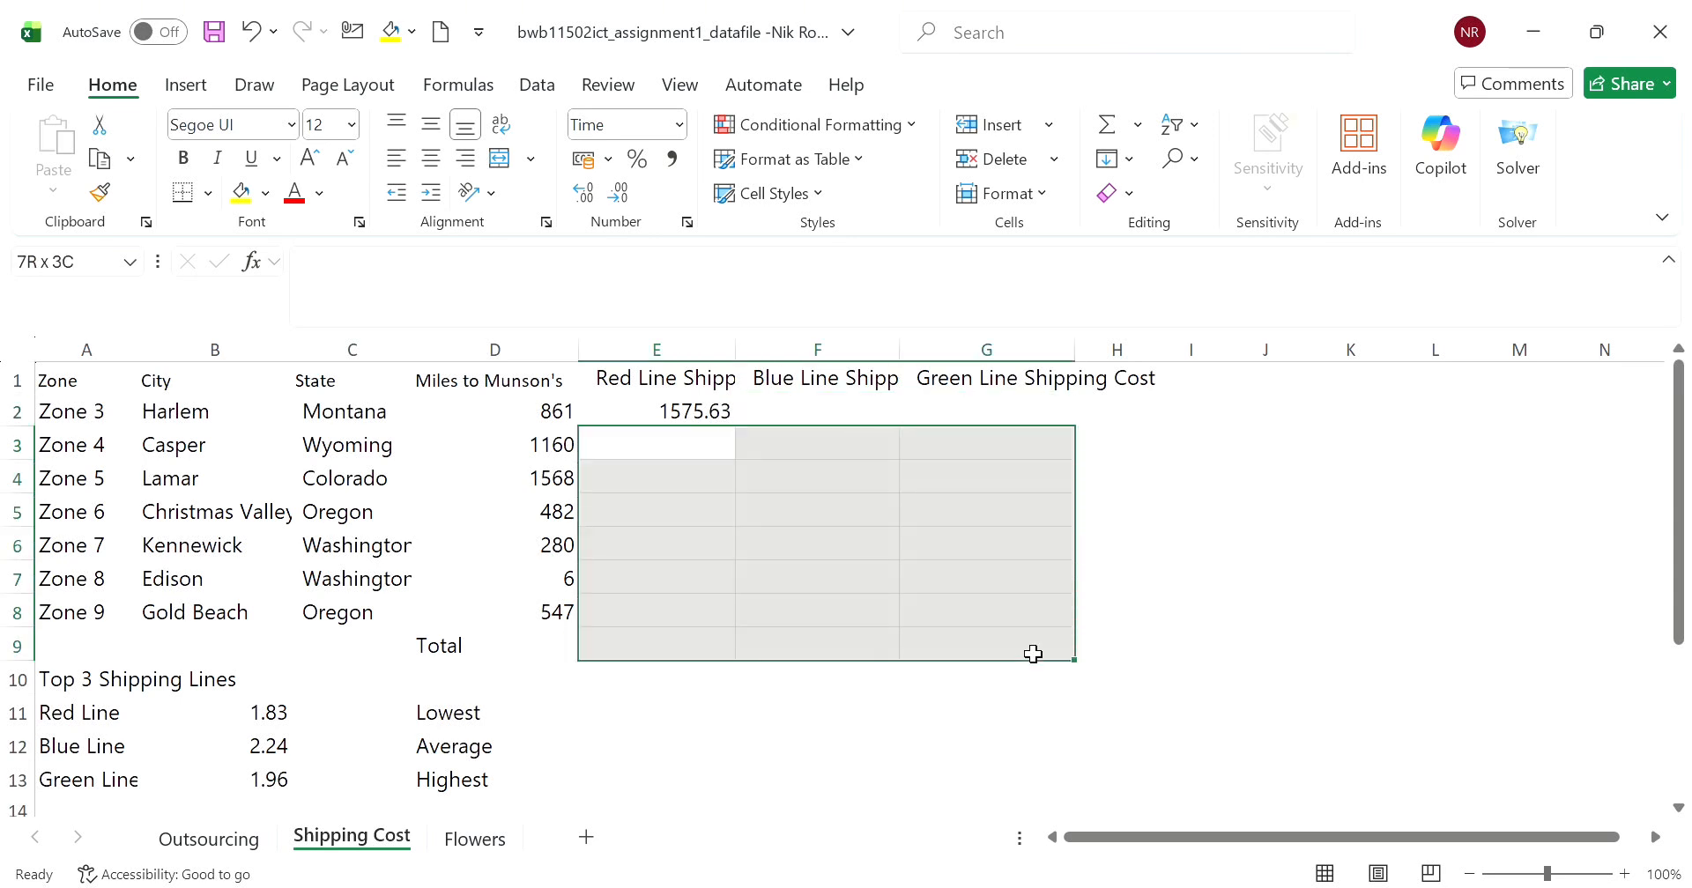
left_click_drag(664, 415, 991, 617)
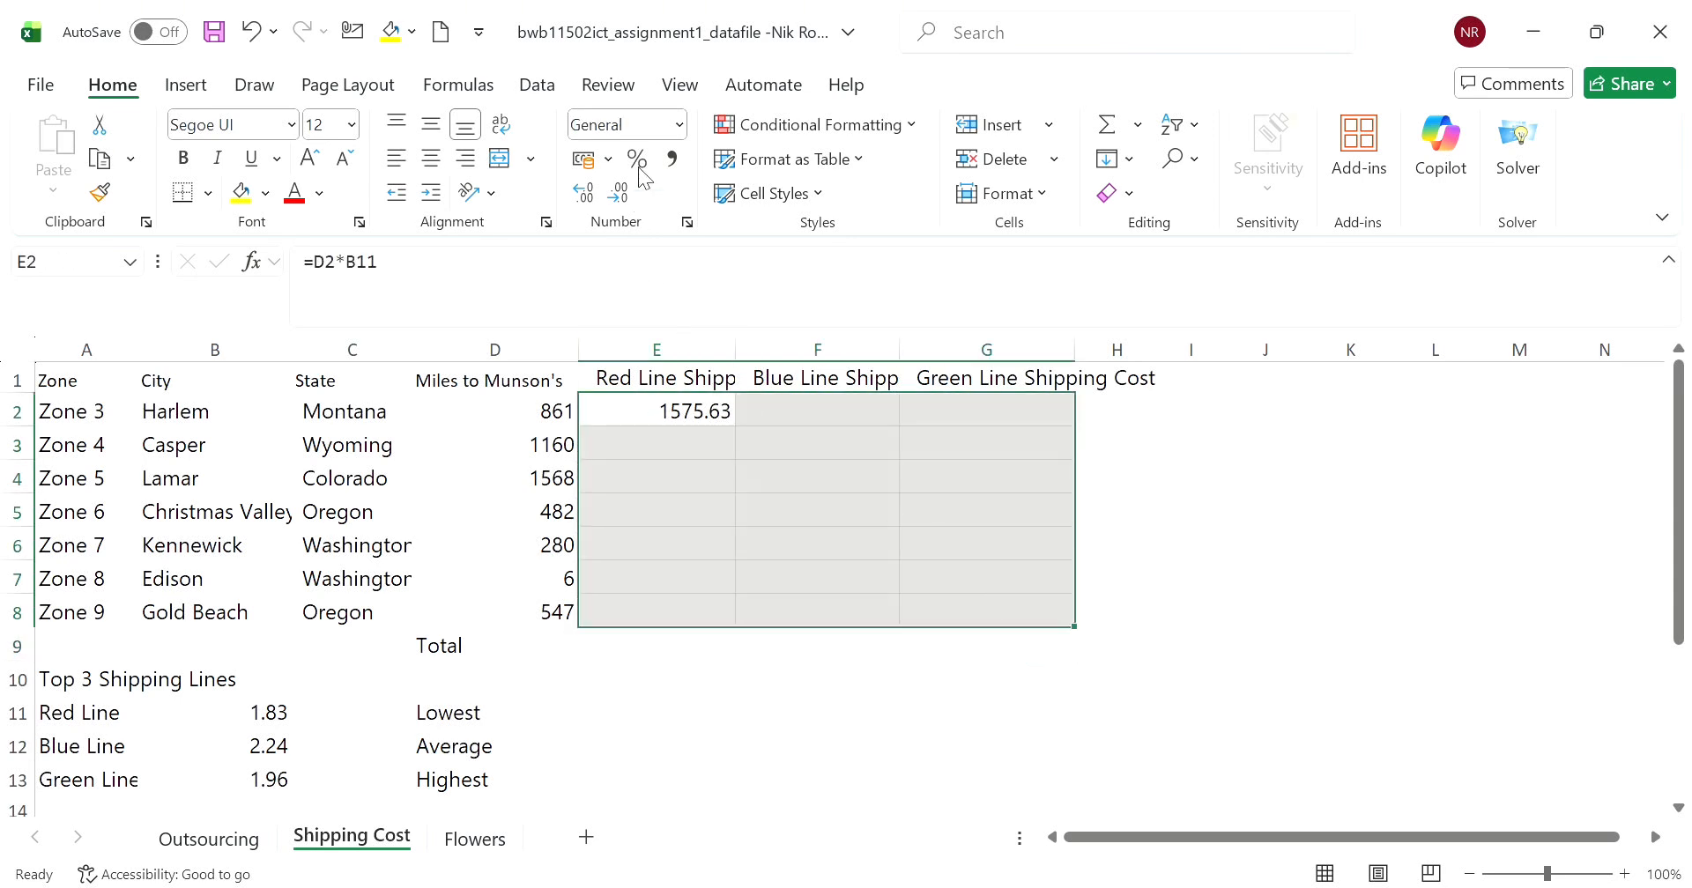
mouse_move(811, 681)
left_mouse_down()
mouse_move(801, 702)
mouse_move(795, 683)
left_mouse_up()
left_click(679, 446)
- Lock the shipping rate reference in E2 as absolute so the formula reads =D2*$B$11
left_click(715, 421)
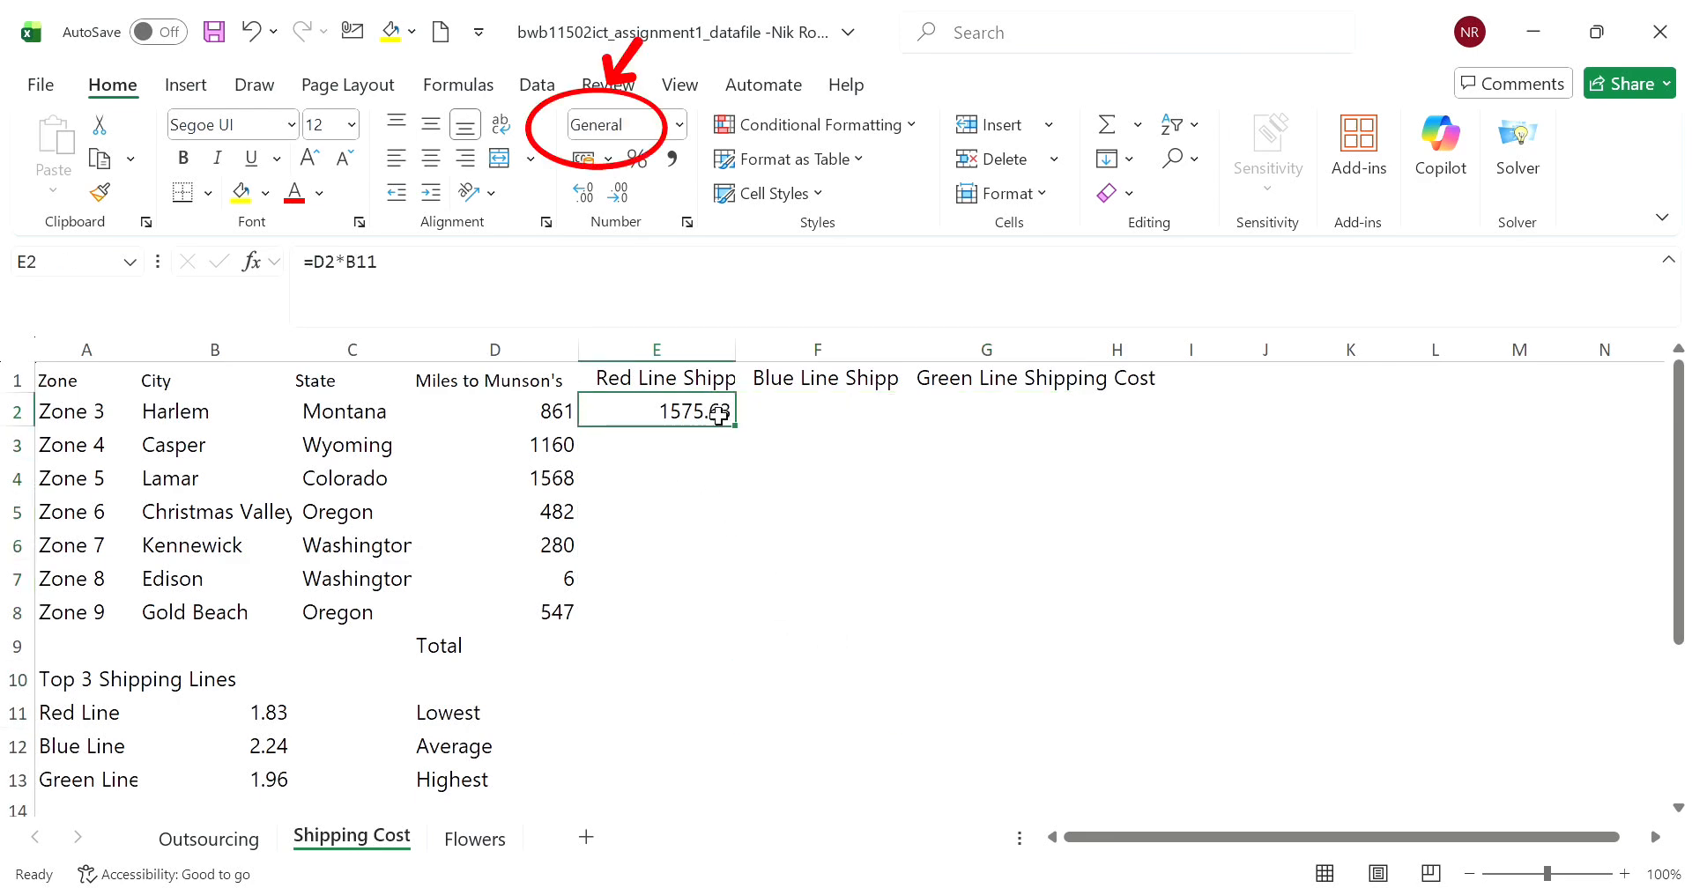
left_click(356, 262)
type("$")
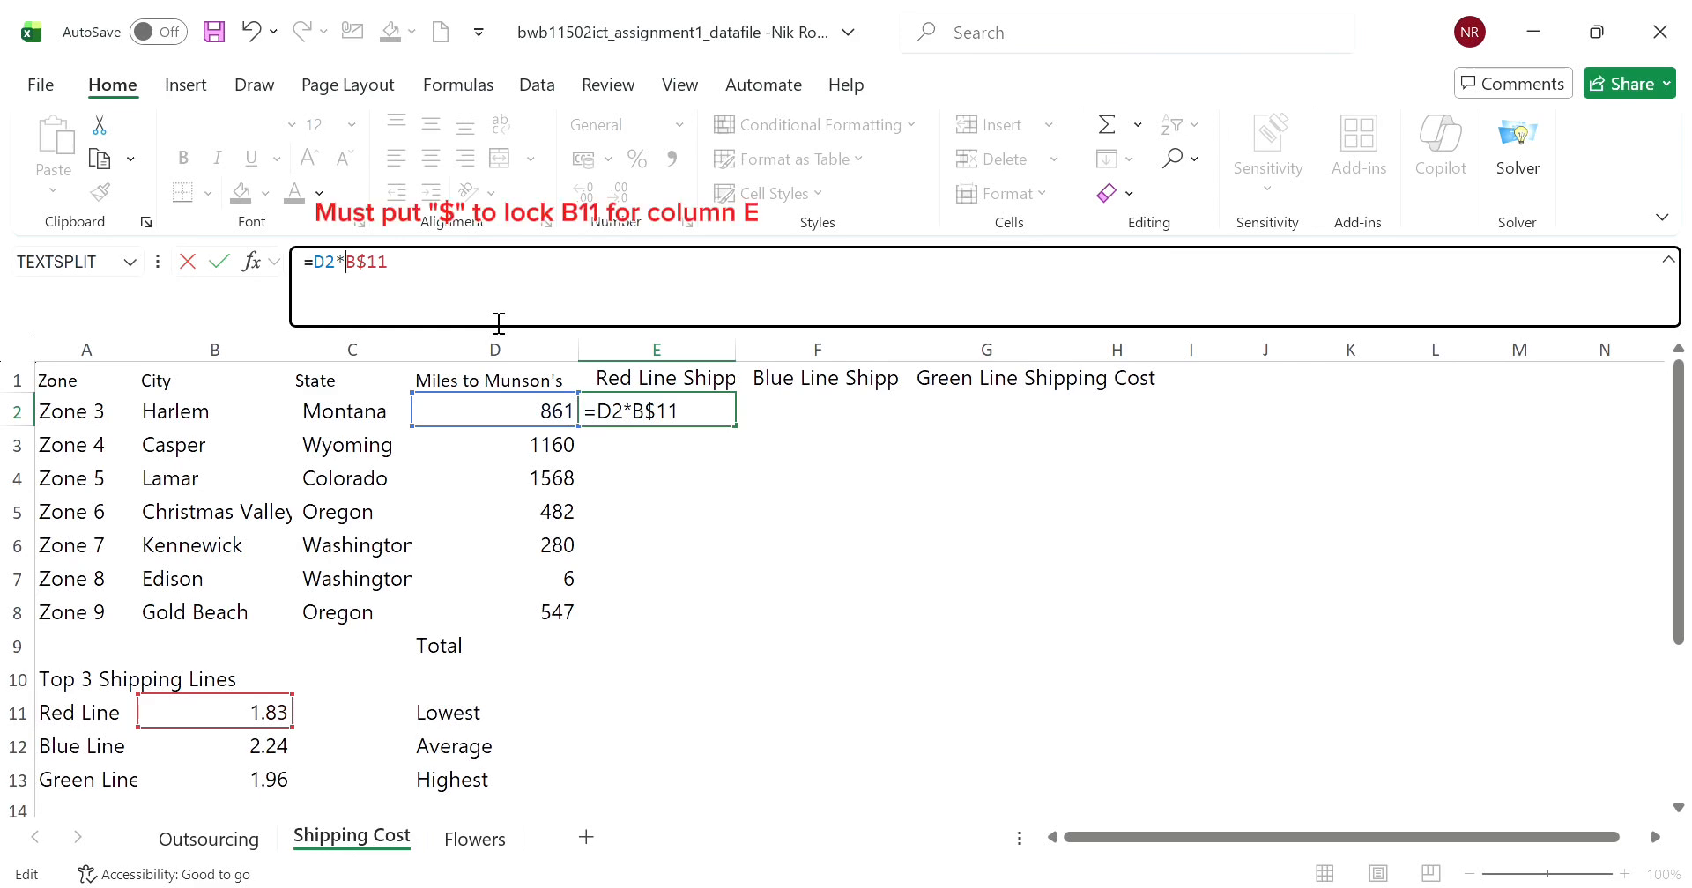
key("Left")
key("Left")
type("$")
key("Return")
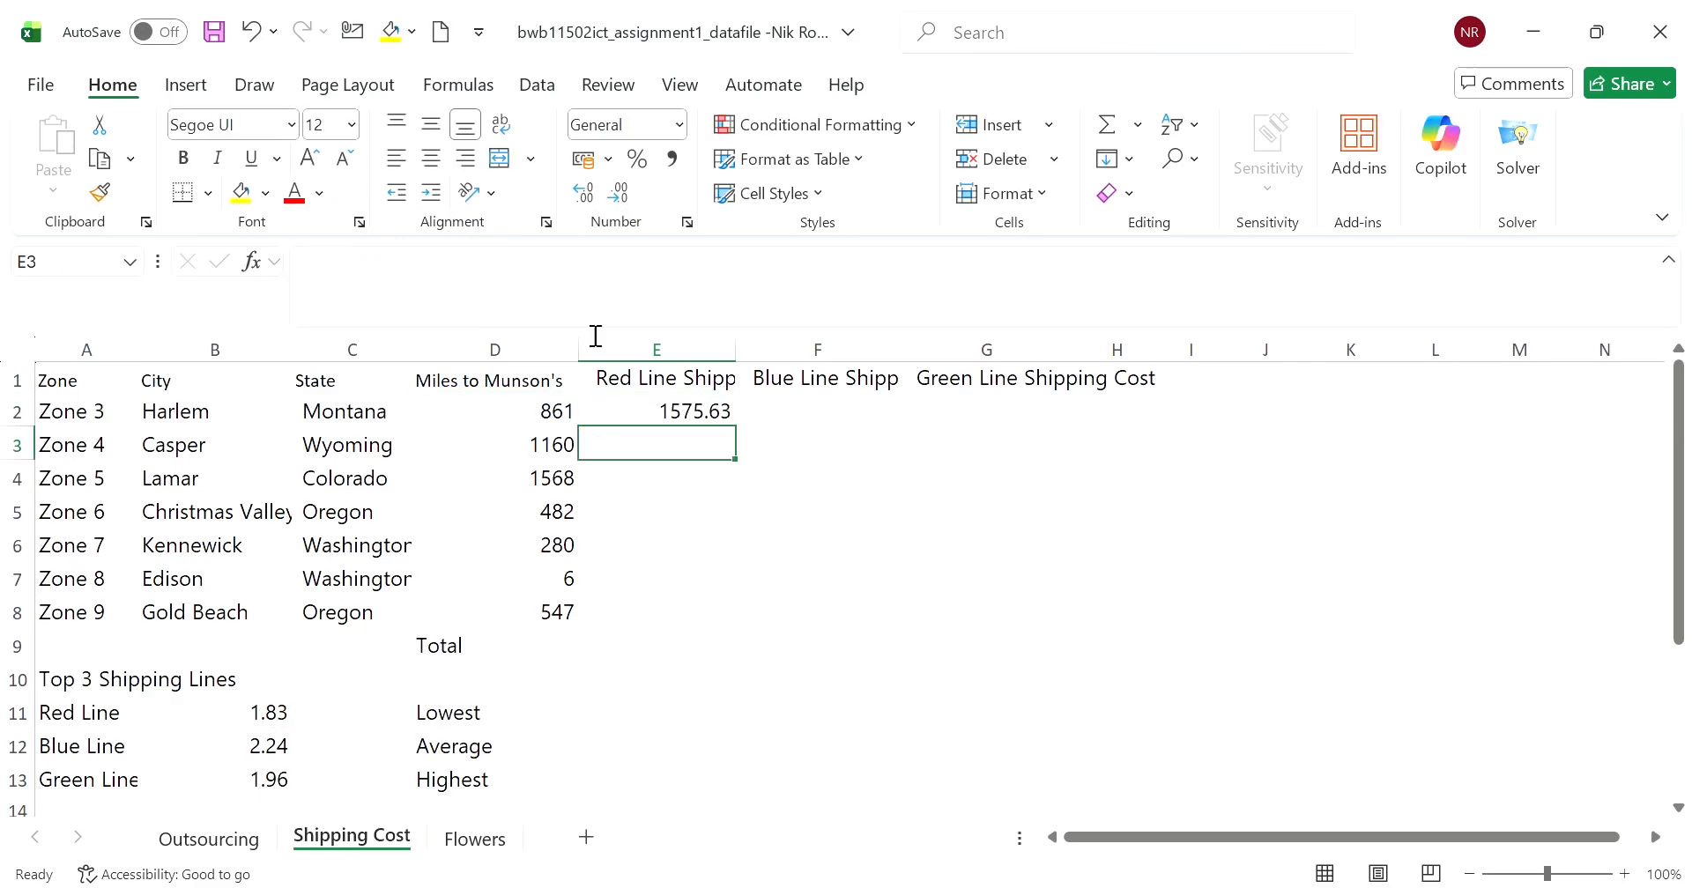
- Fill the Red Line cost formula from E2 down to E8
left_click(636, 417)
left_click_drag(751, 429, 717, 623)
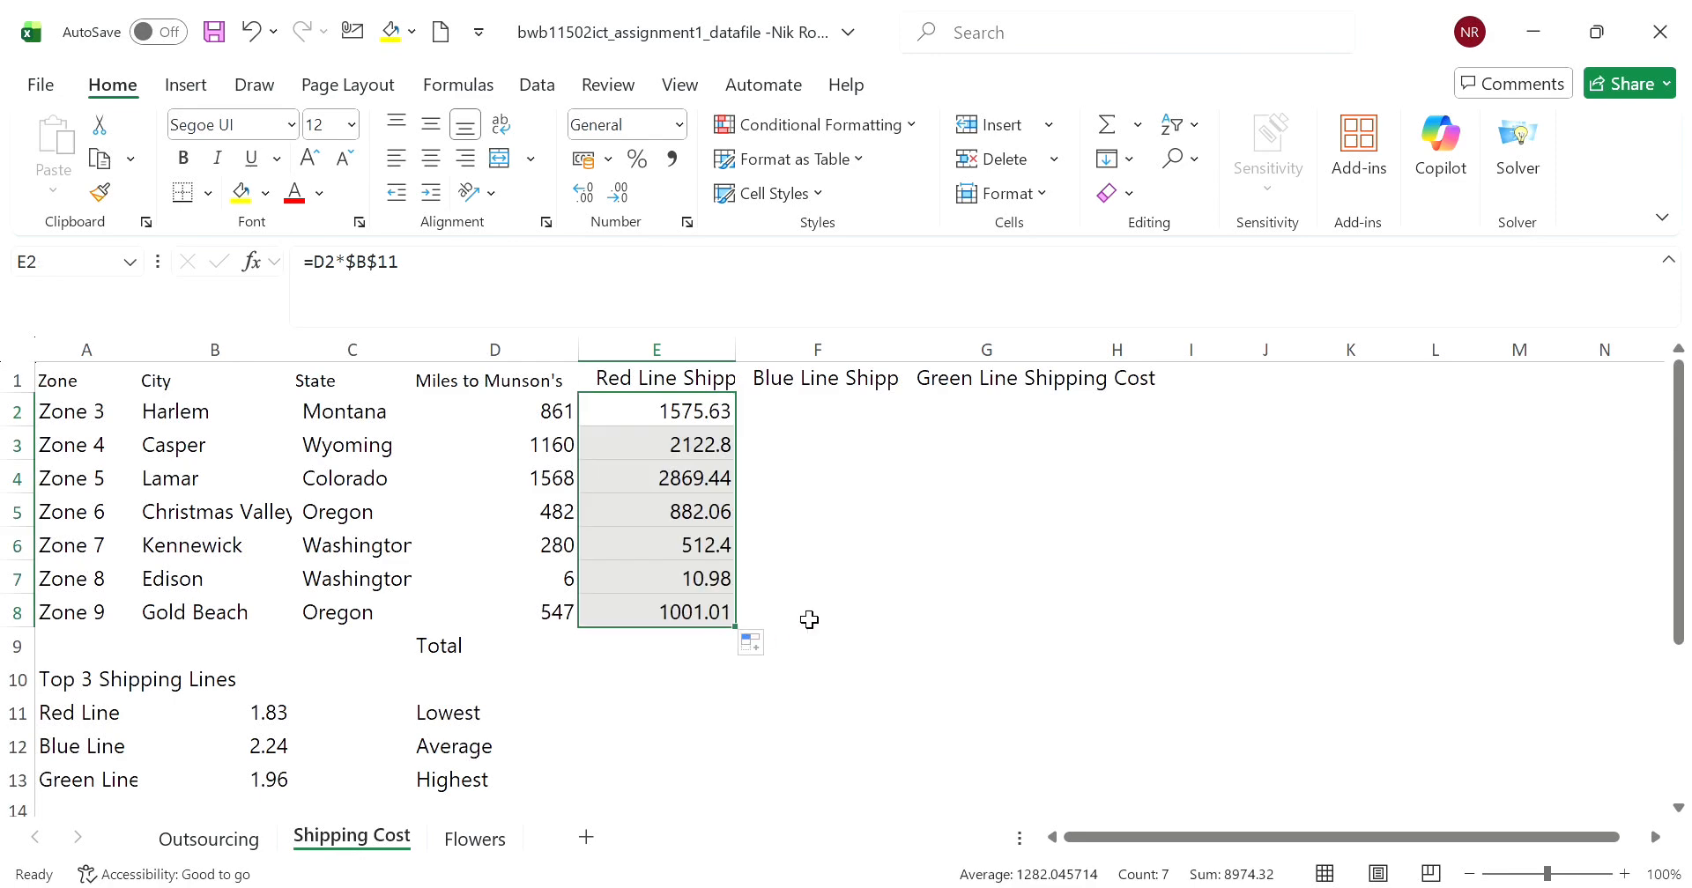
left_click(808, 616)
left_click(811, 416)
- Fill the formula in E2 across to the Blue Line and Green Line cells F2 and G2
left_click(698, 418)
left_click_drag(734, 440, 1044, 440)
left_click(728, 419)
left_click(970, 504)
- Compare the cell references used by the formulas in E2, F2 and G2
left_click(864, 427)
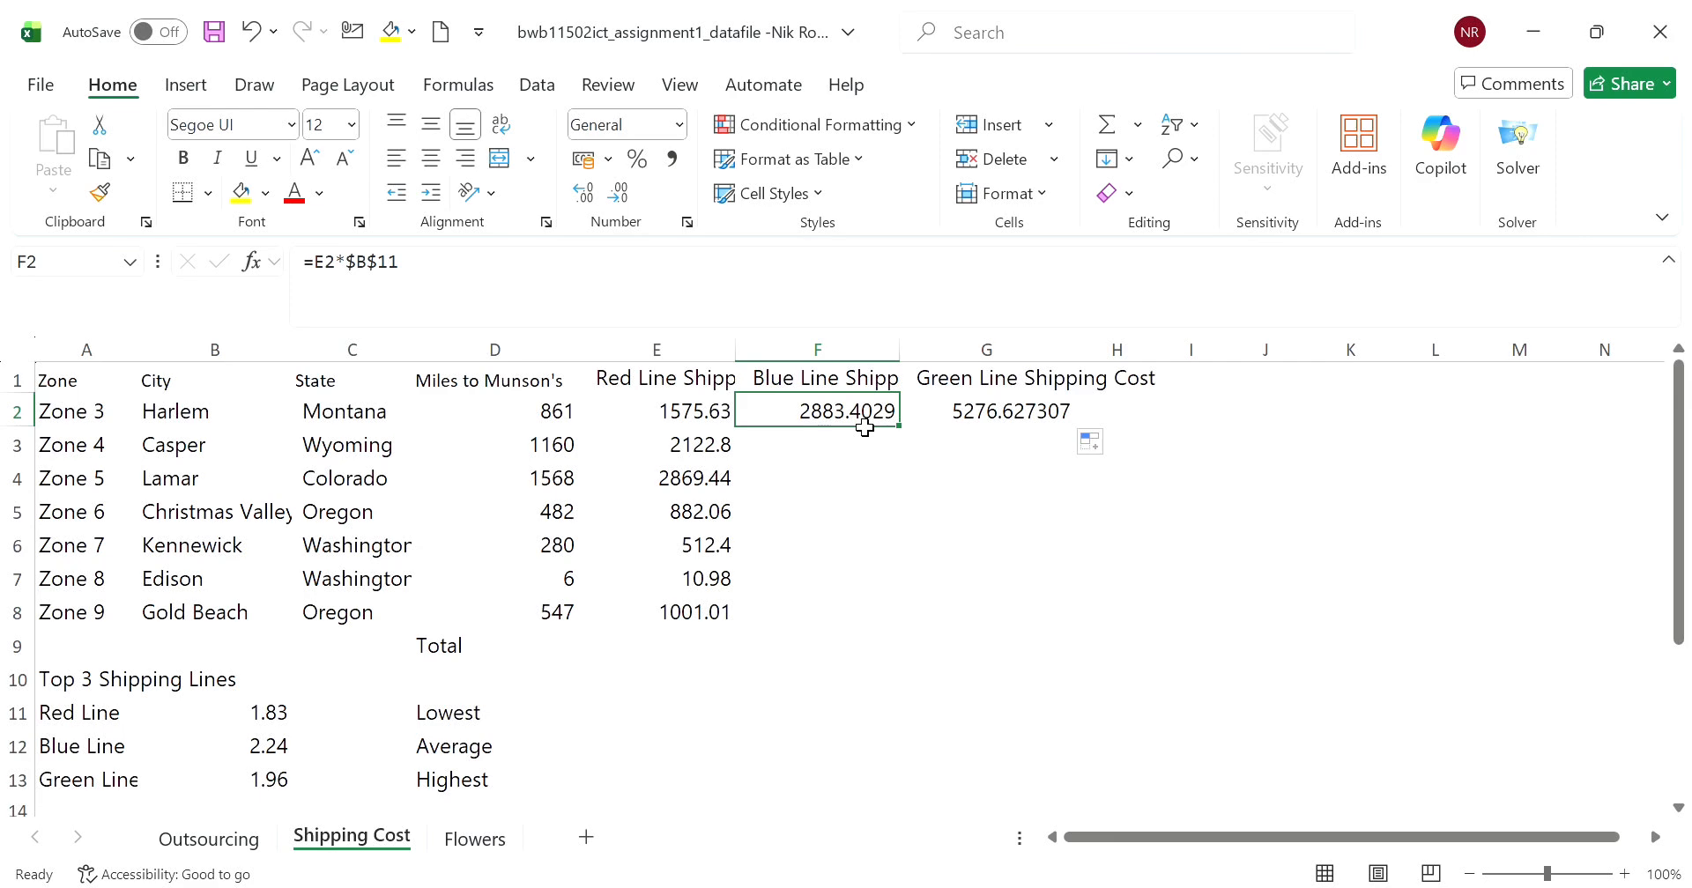
left_click(720, 412)
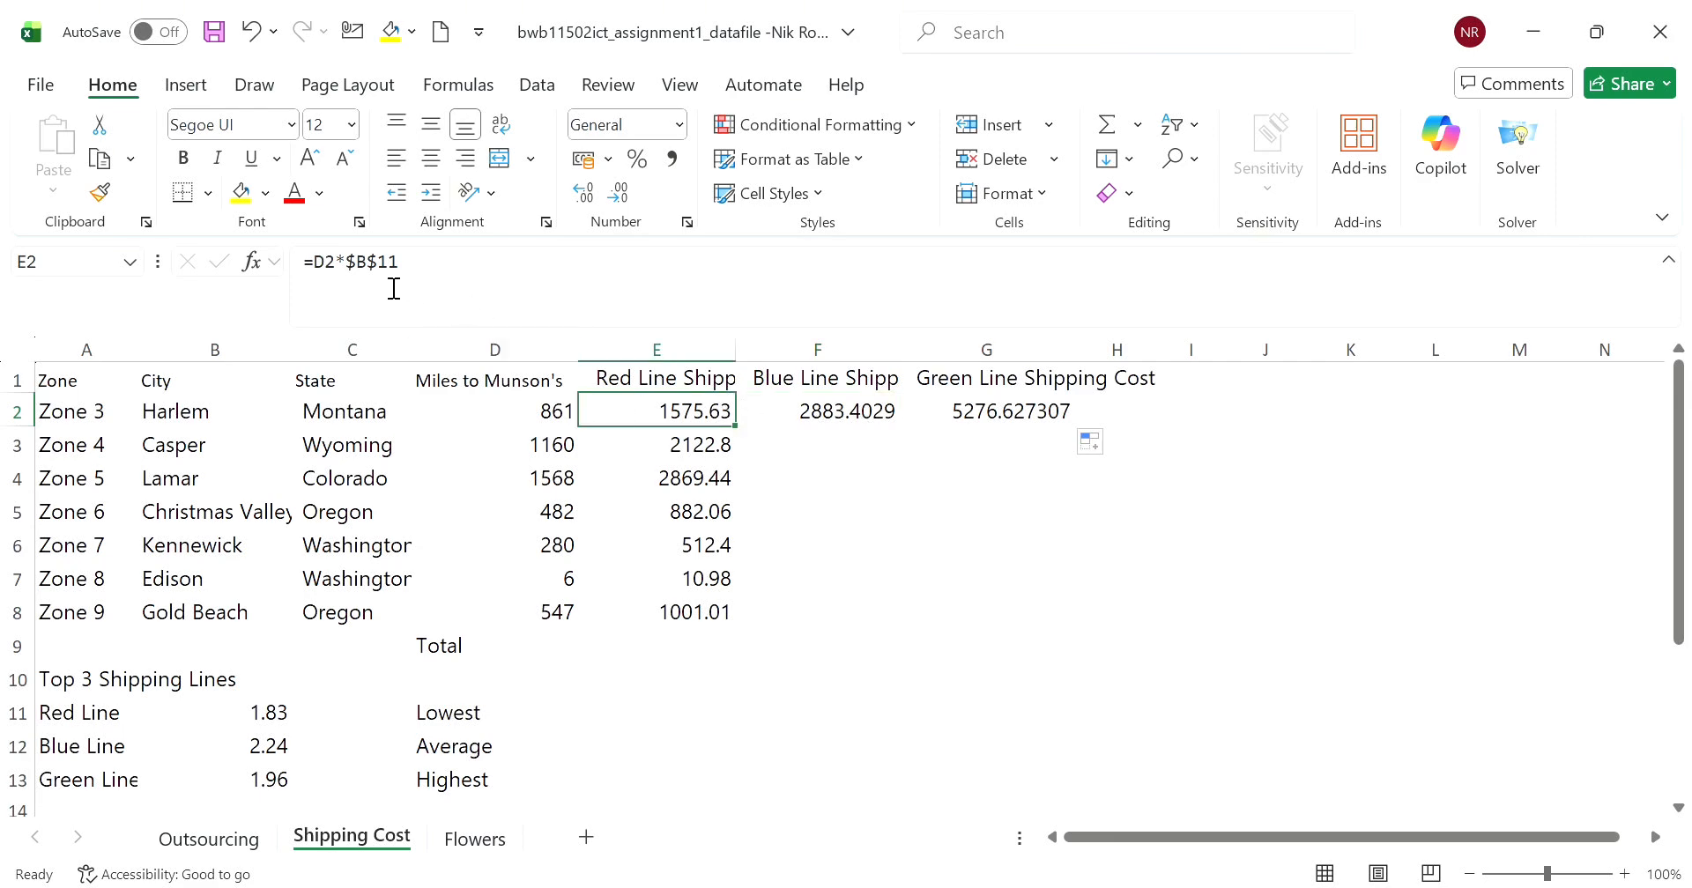
left_click(881, 421)
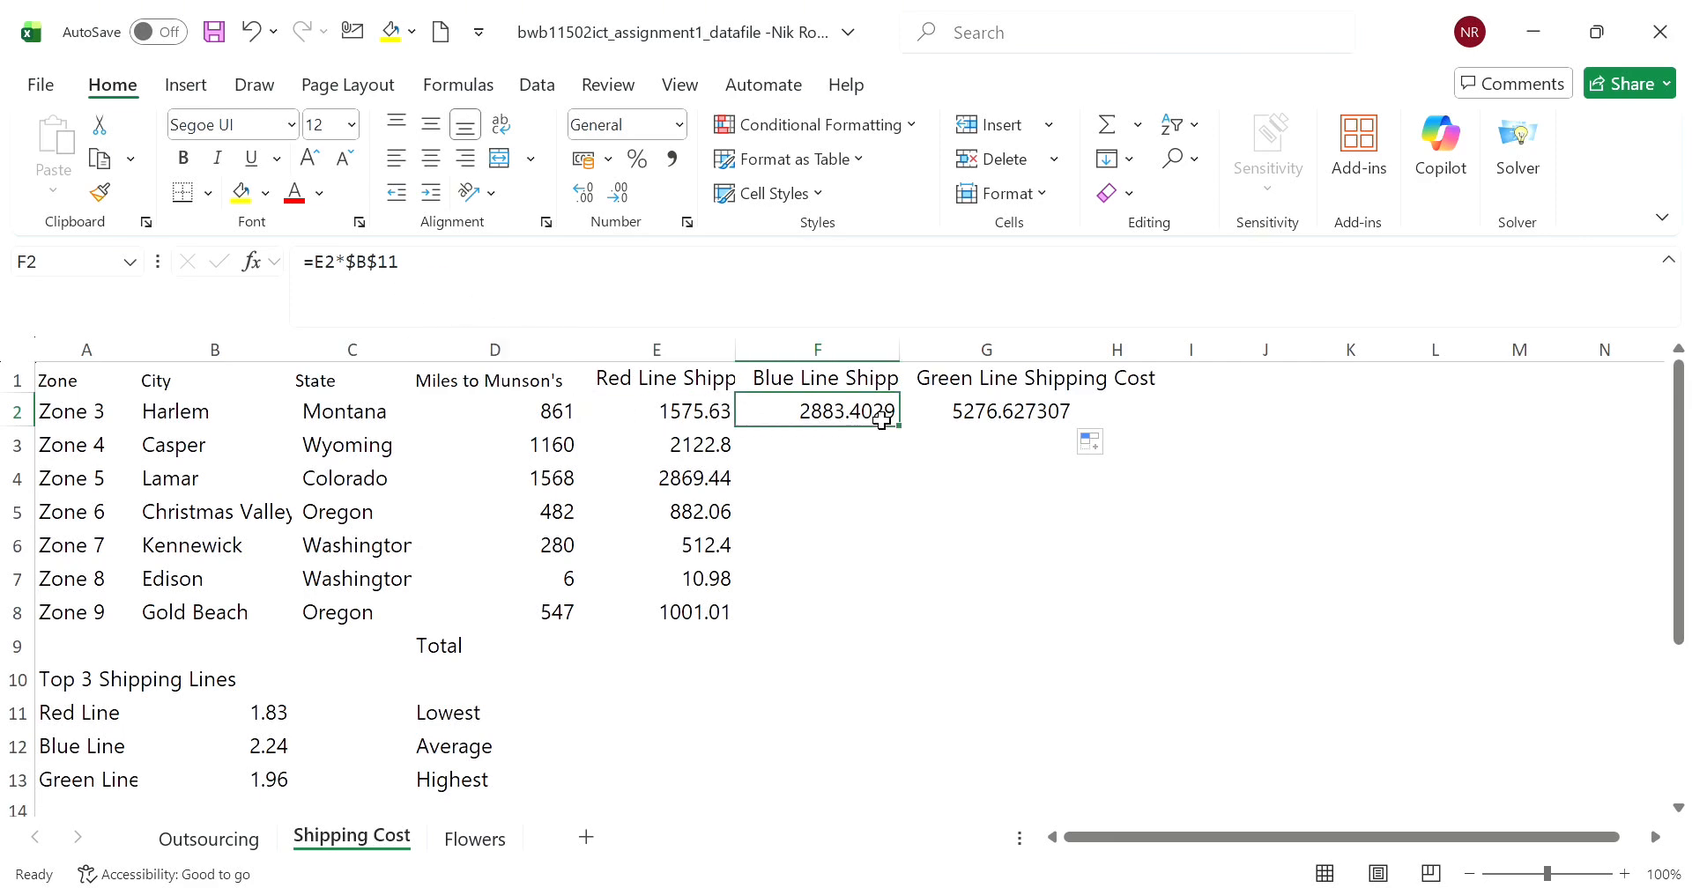
left_click(972, 429)
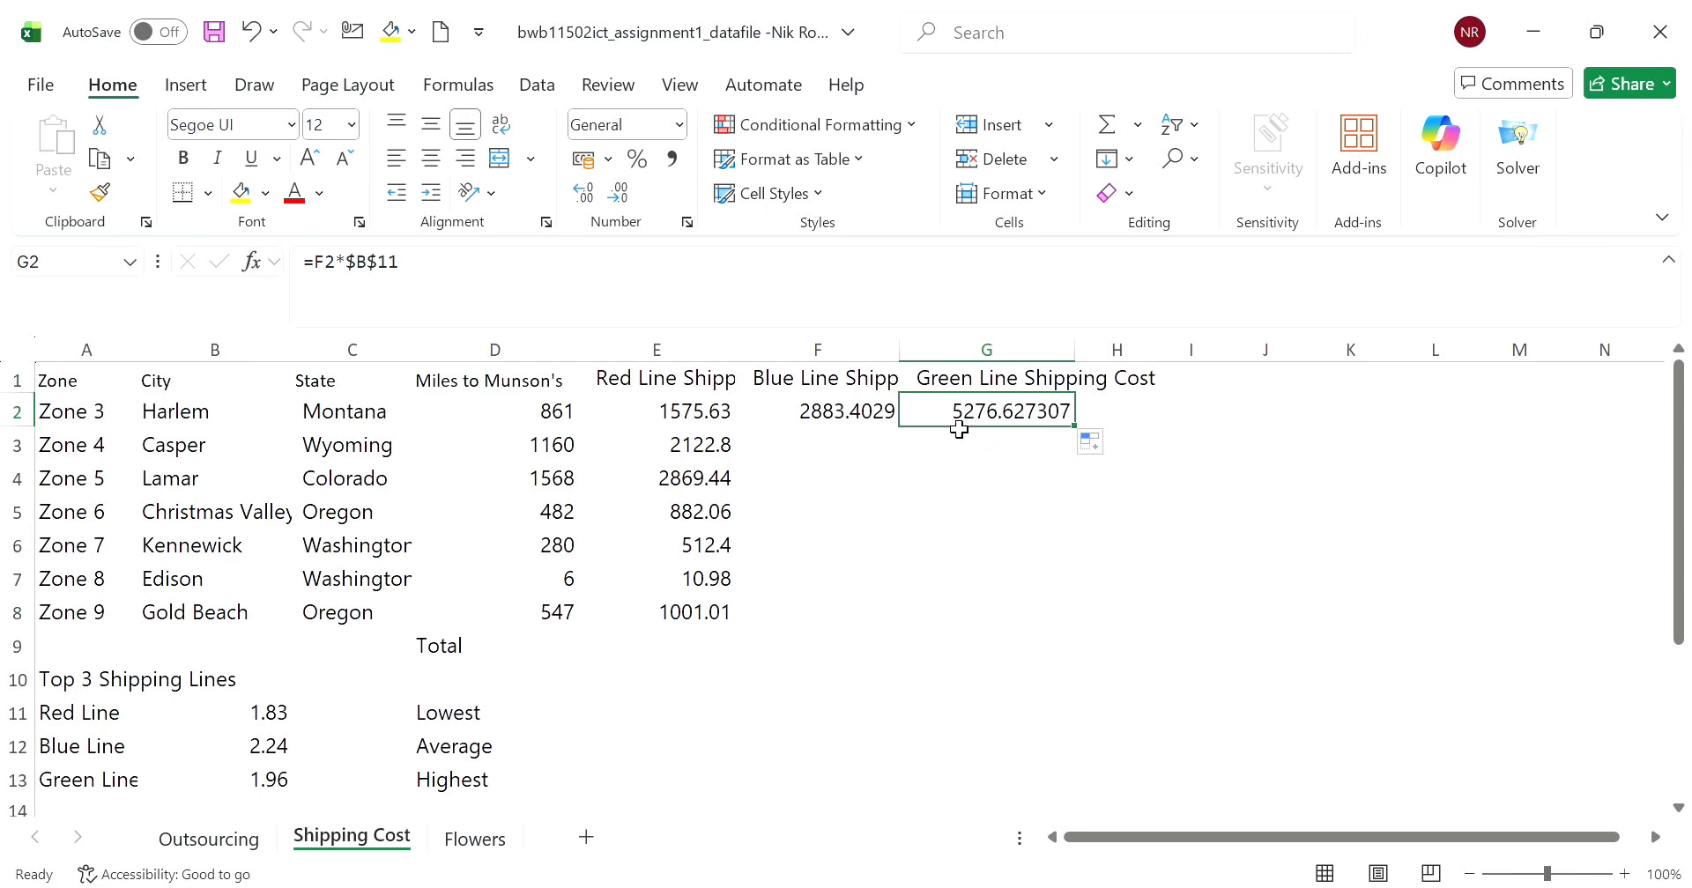
left_click(874, 425)
left_click(701, 412)
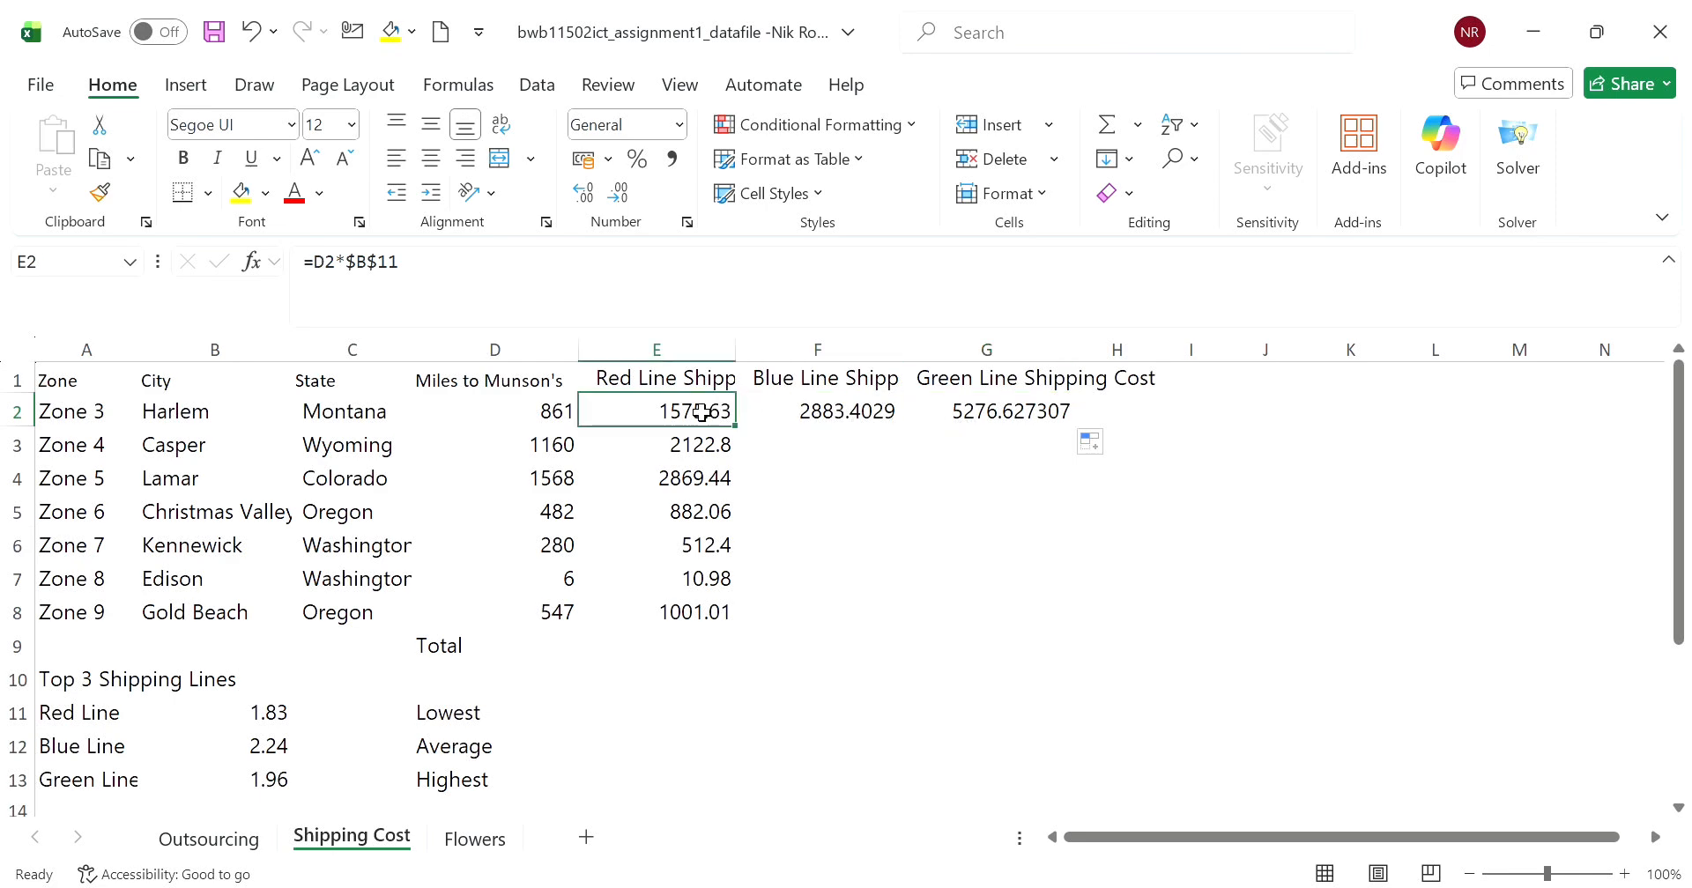
left_click(564, 412)
- Try removing the dollar signs from the $B$11 reference in F2's formula
left_click(768, 416)
left_click(380, 264)
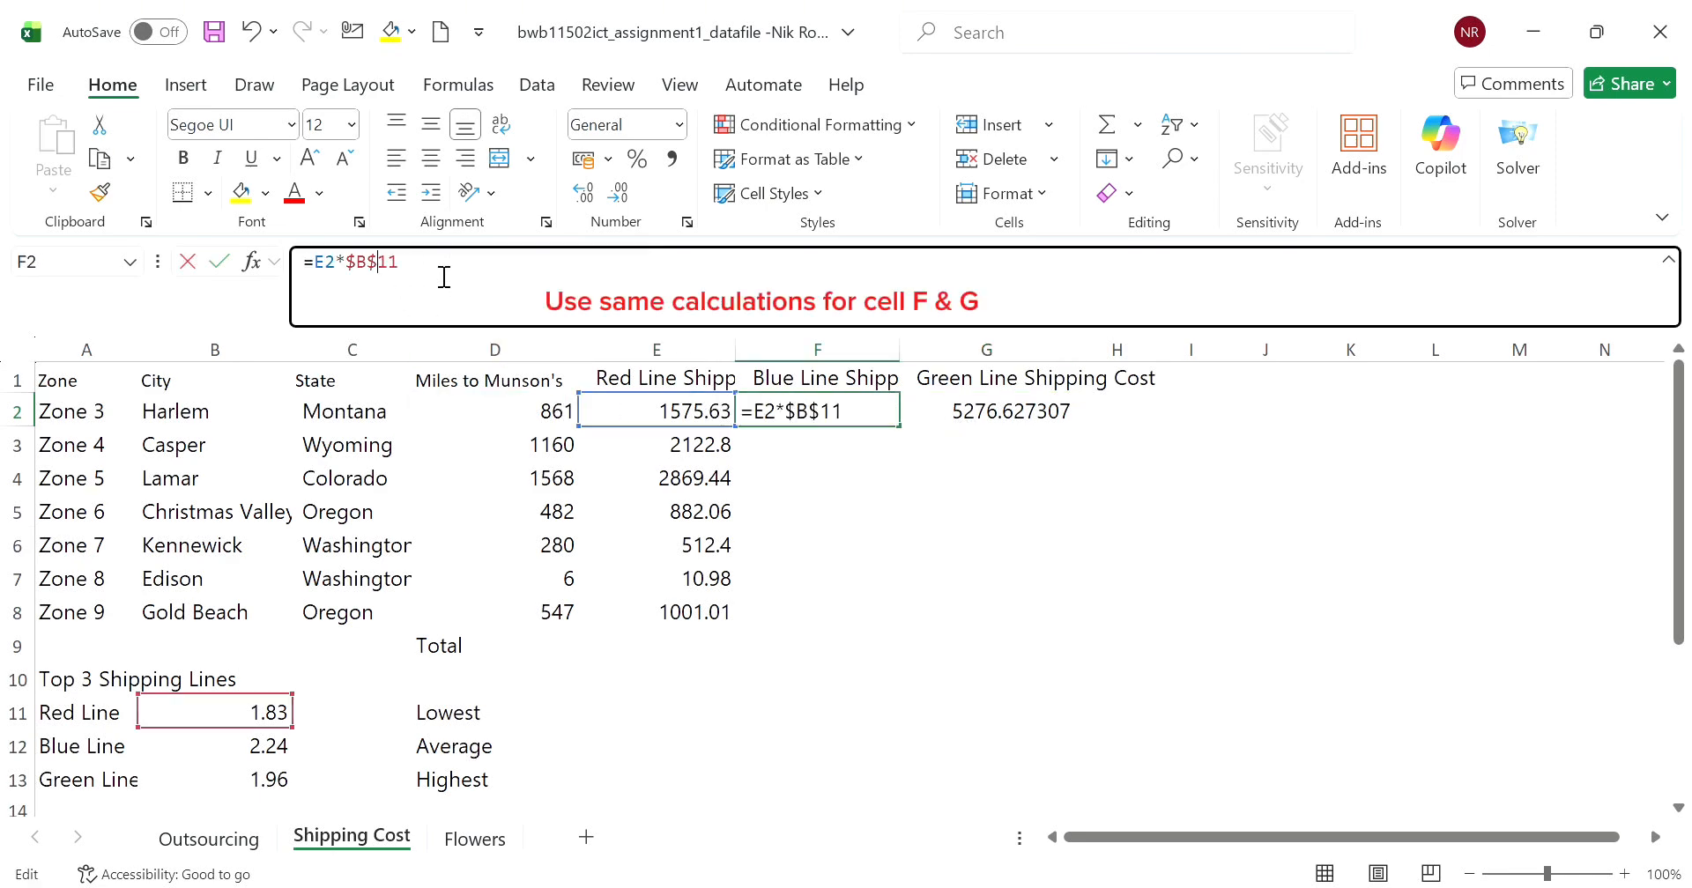
key("BackSpace")
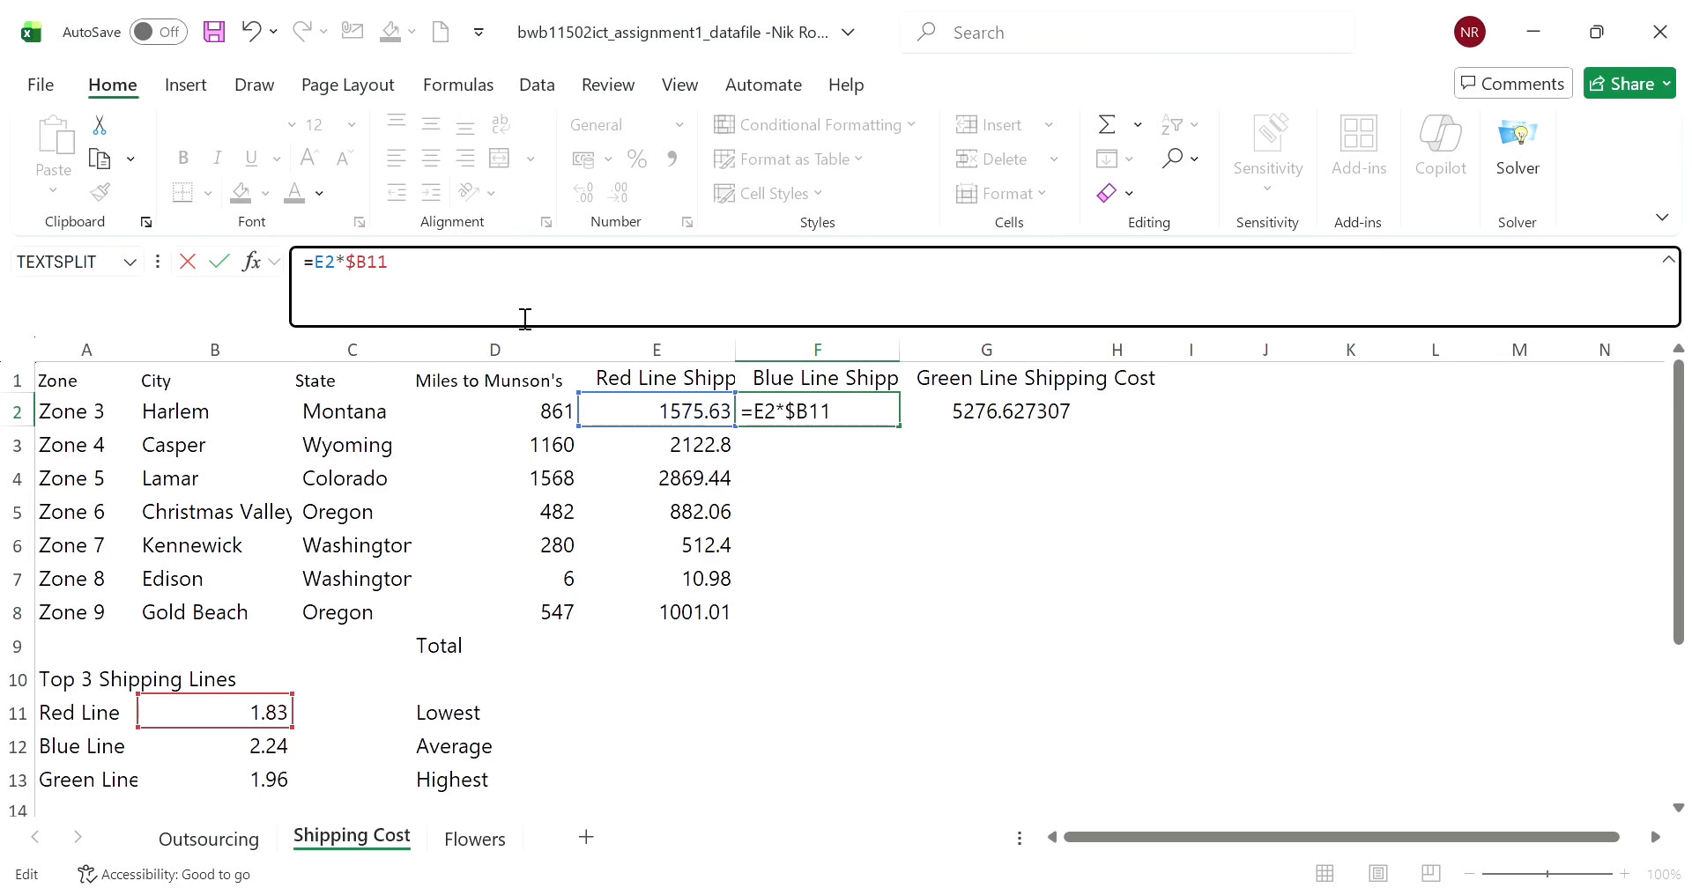
key("Left")
key("BackSpace")
left_click(780, 455)
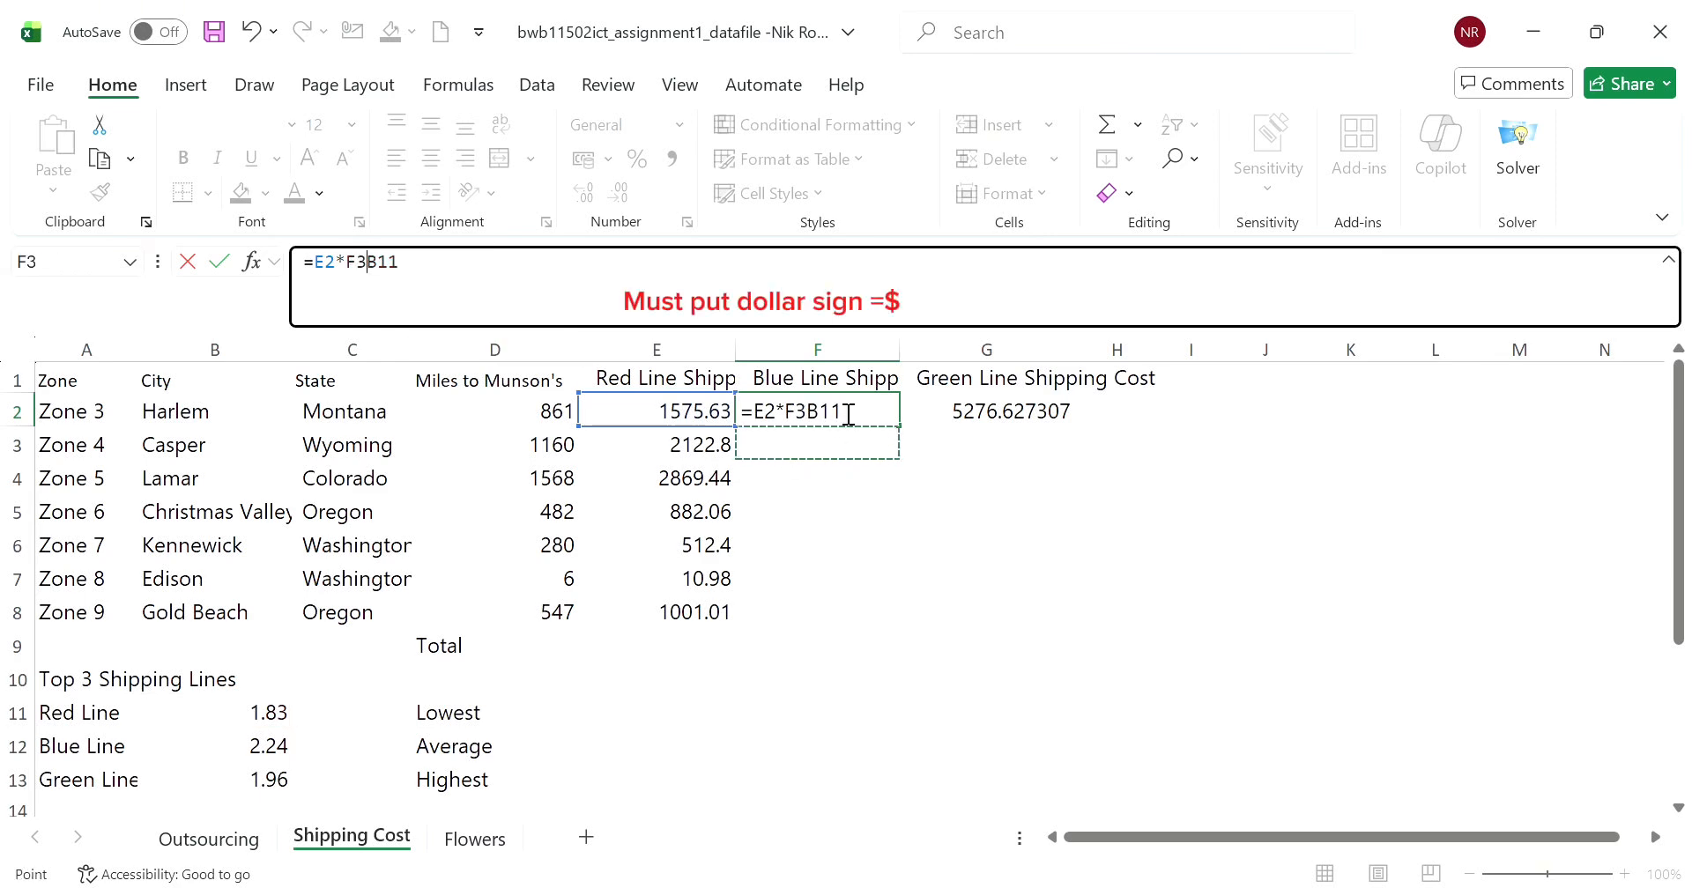
- Clear the formulas from cells F2 and G2
left_click(848, 414)
left_click_drag(852, 416, 749, 415)
key("BackSpace")
left_click(939, 414)
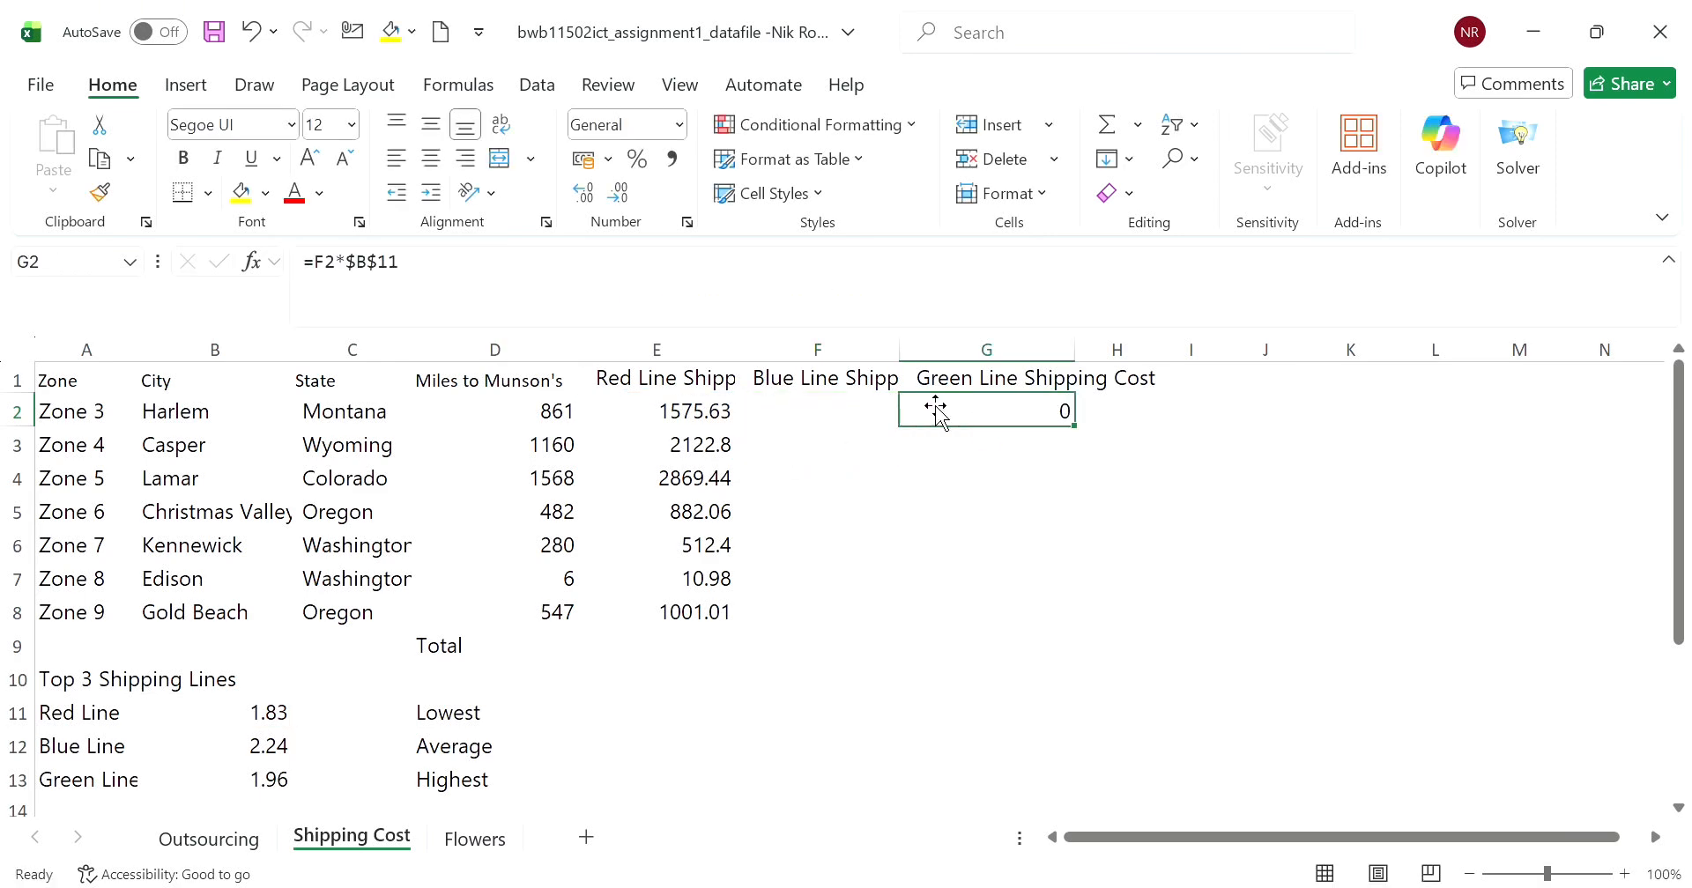
left_click_drag(594, 302, 319, 283)
key("BackSpace")
- Copy E2's absolute-reference formula across to F2 and G2 again, and inspect the formula in F2
left_click(788, 506)
left_click(720, 415)
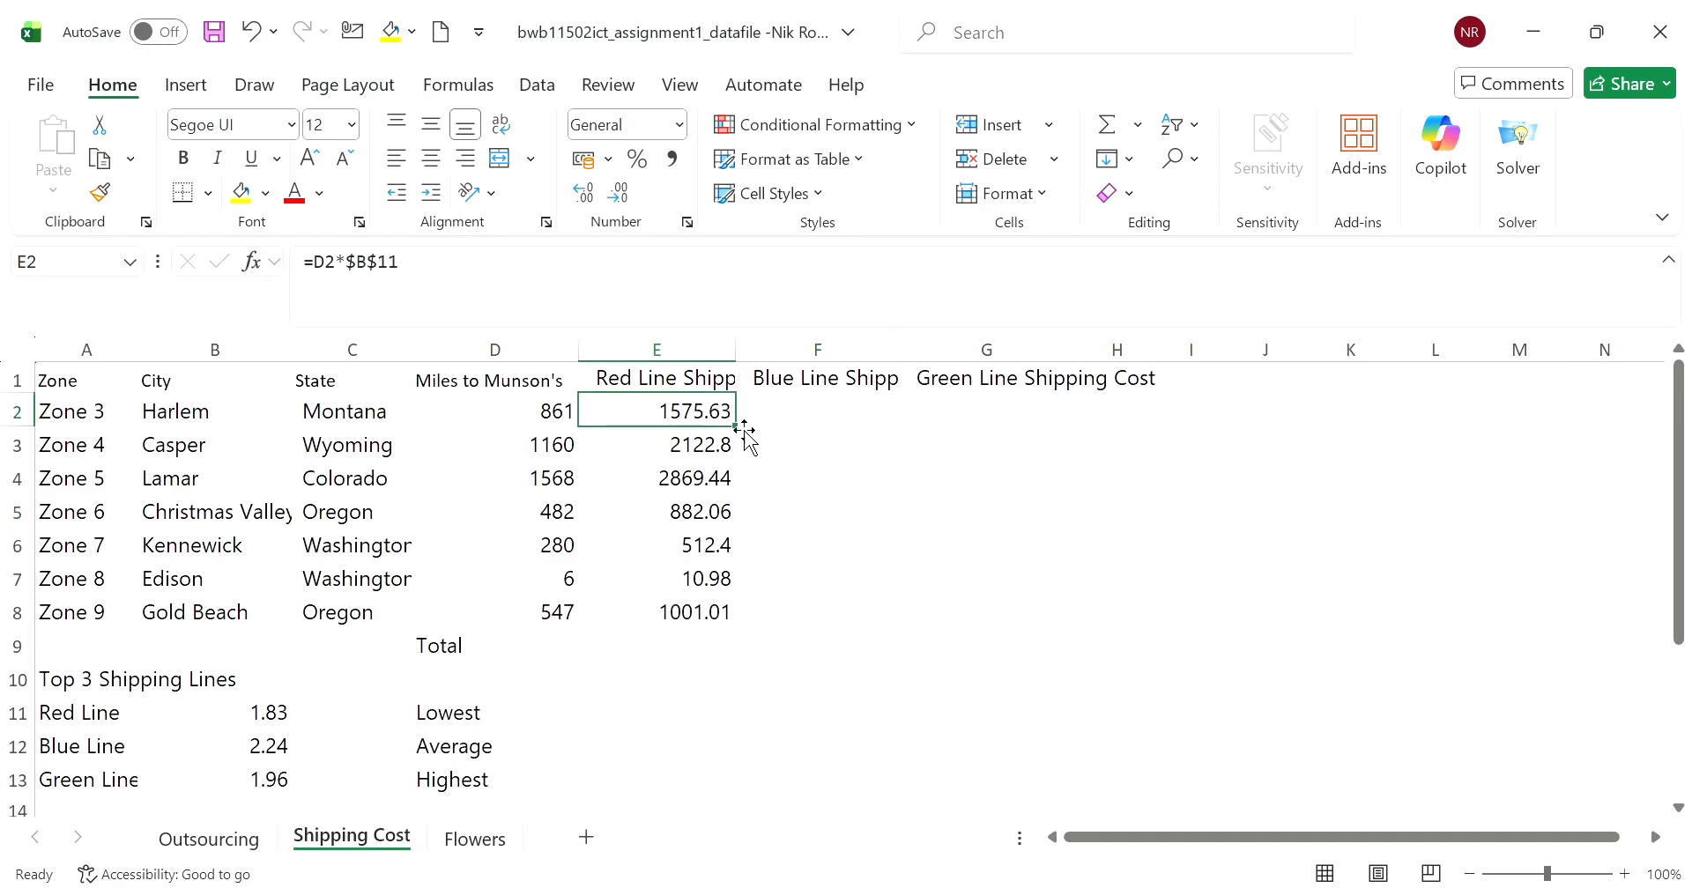
left_click_drag(734, 426, 1092, 446)
left_click(1031, 516)
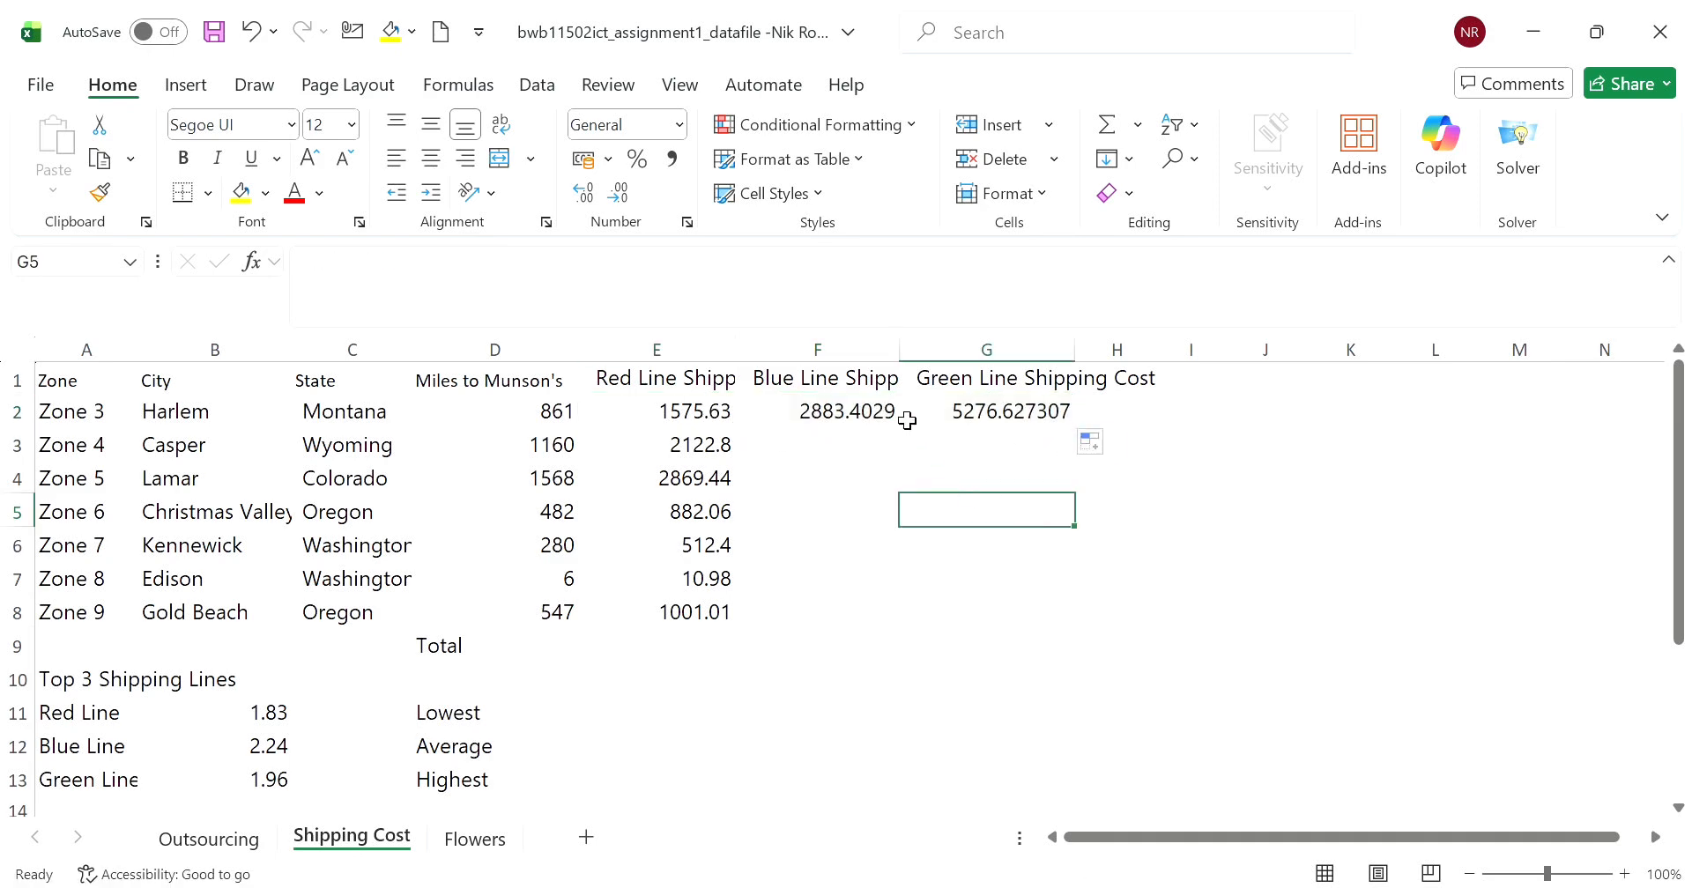
left_click(875, 416)
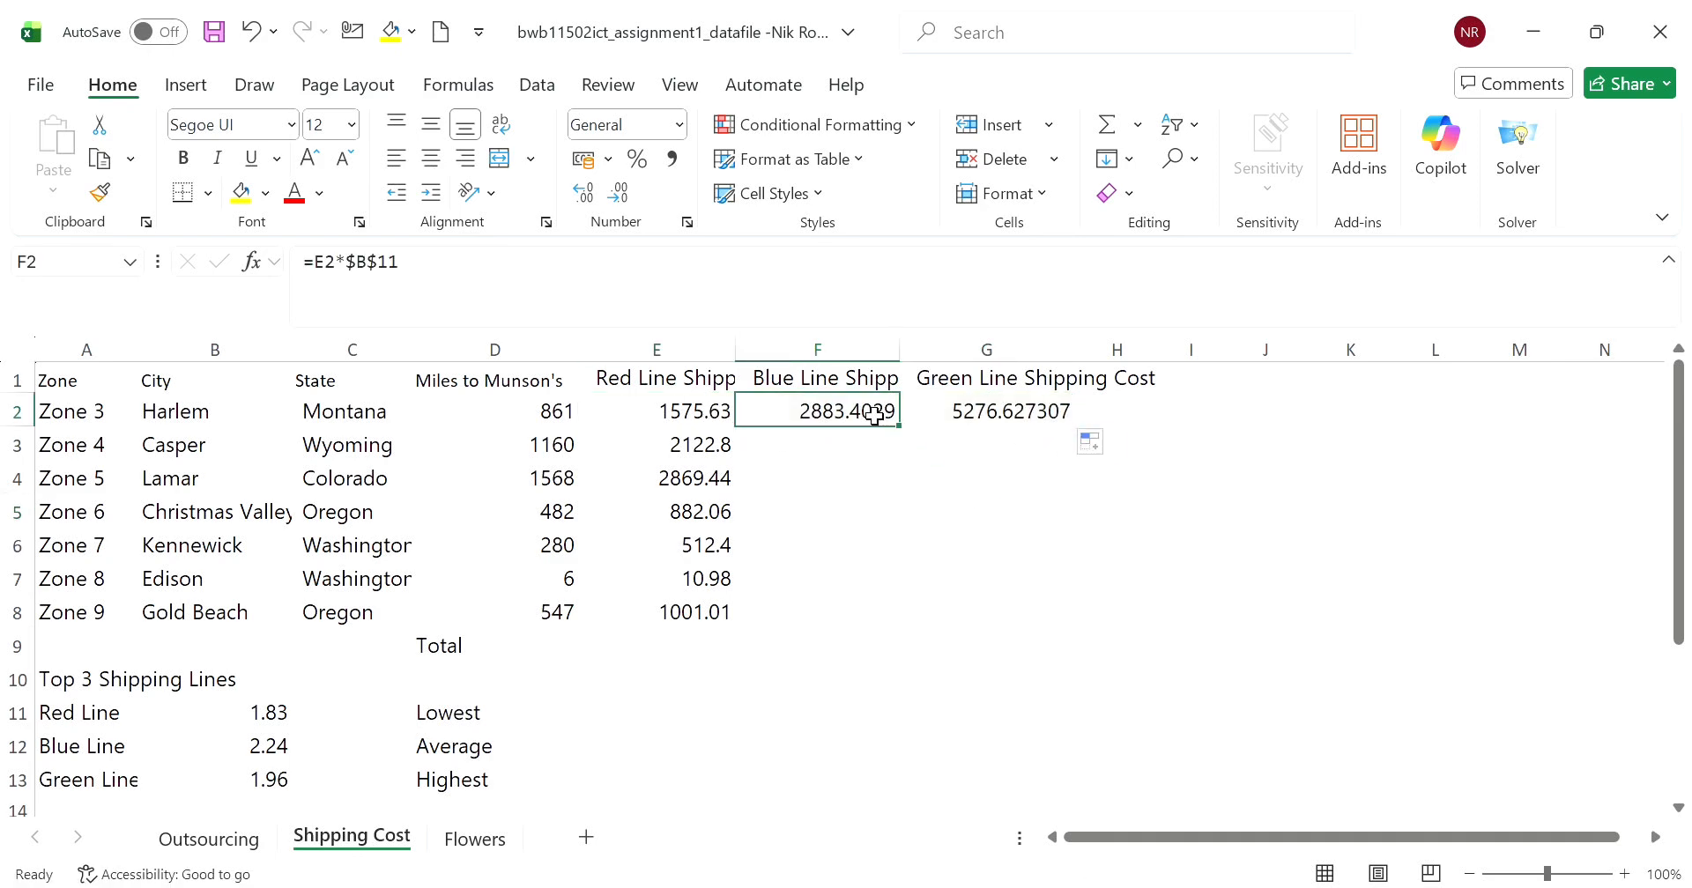
- Clear the copied formulas from F2 and G2 again
left_click(718, 417)
left_click(792, 432)
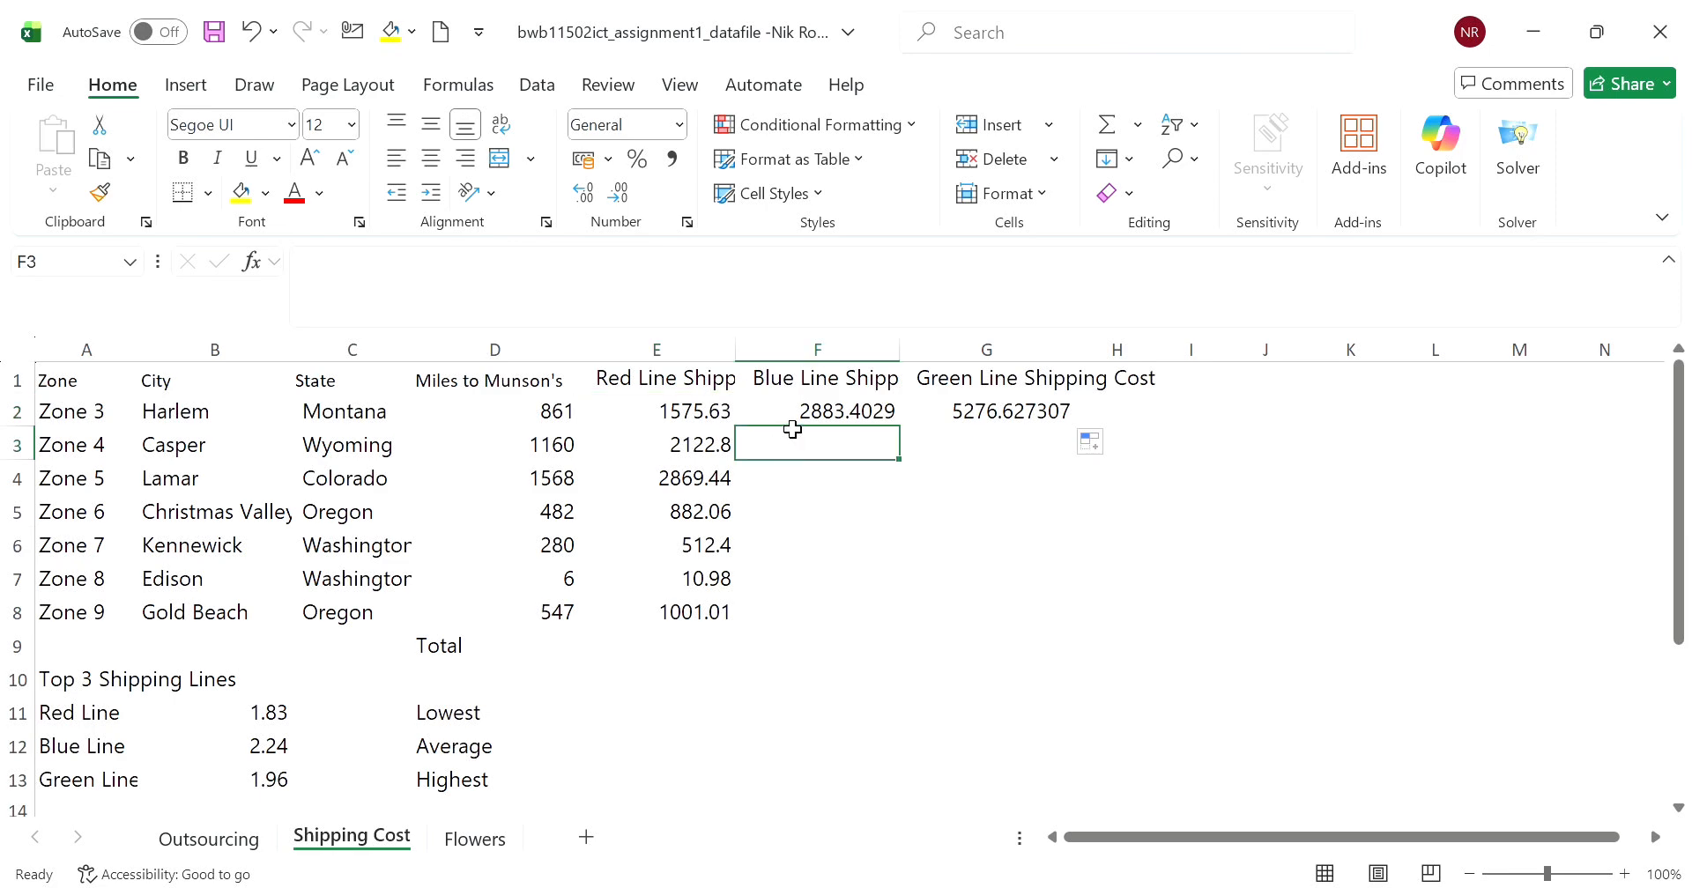
left_click(797, 418)
key("Delete")
left_click(920, 412)
key("Delete")
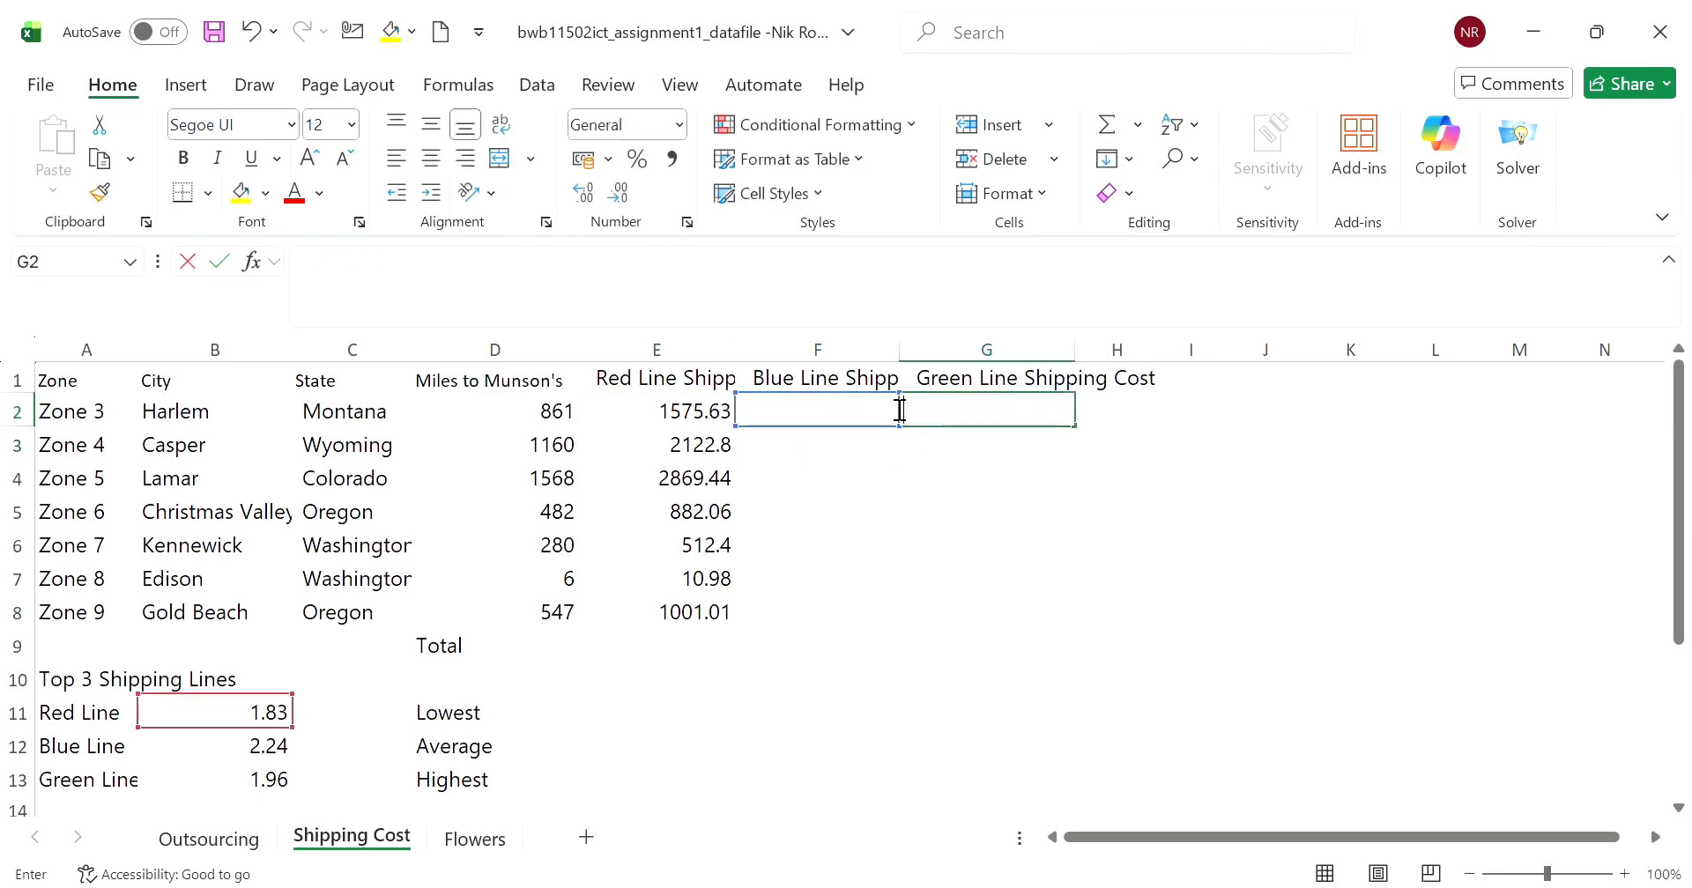
- Change E2's formula to =D2*B11 so the rate reference is relative
left_click(656, 422)
left_click(396, 274)
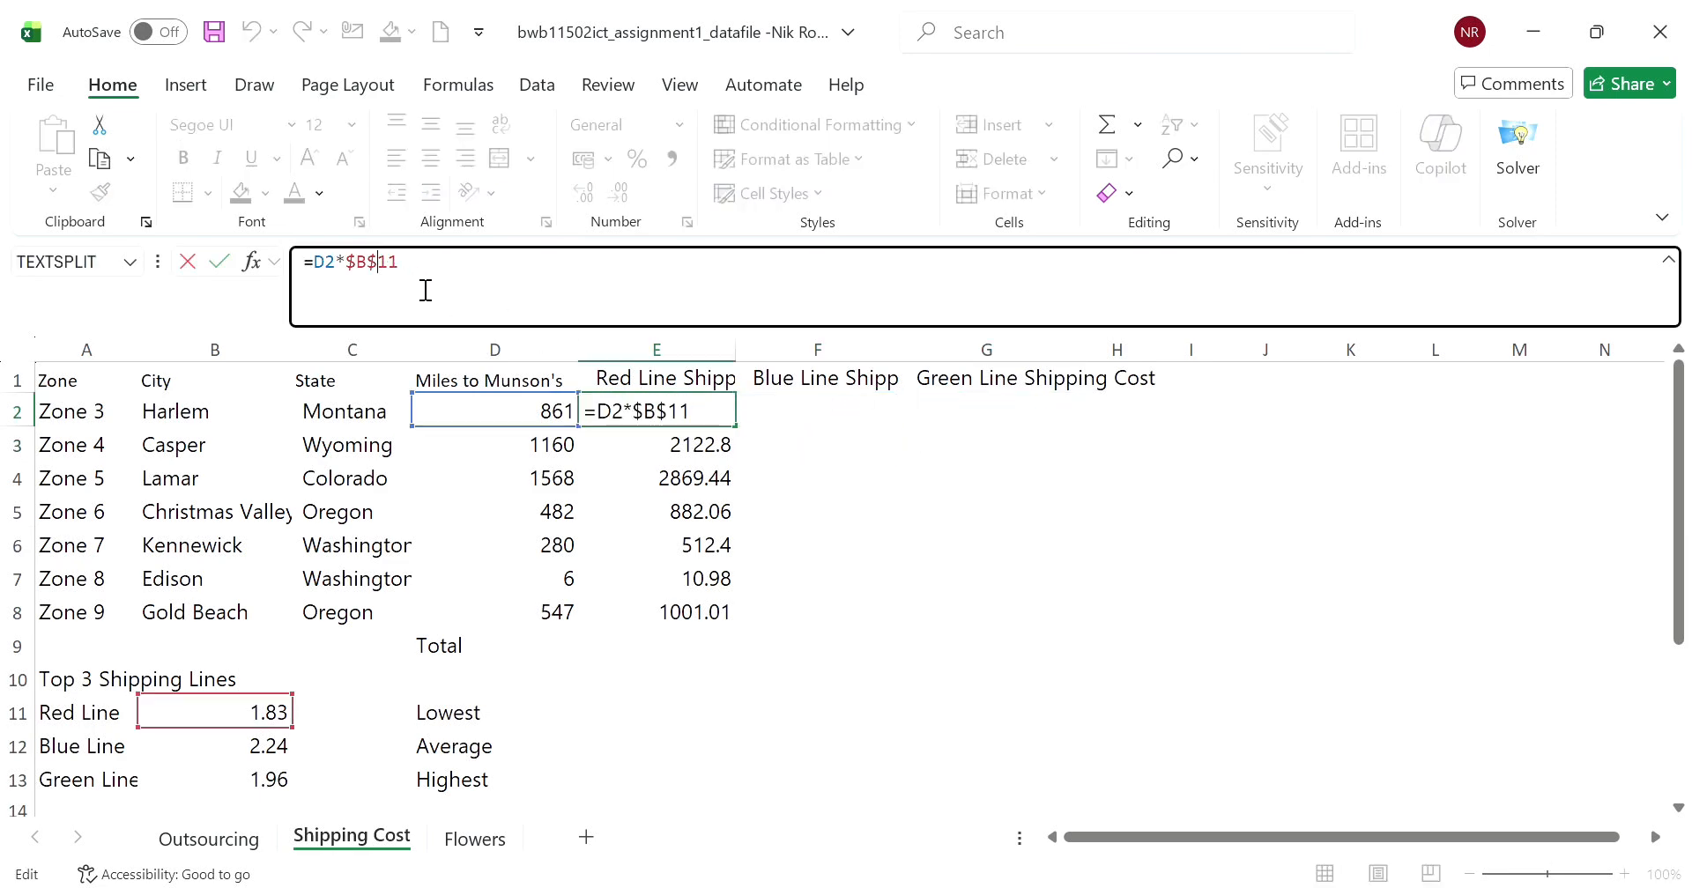
key("F4")
key("F4")
key("F4")
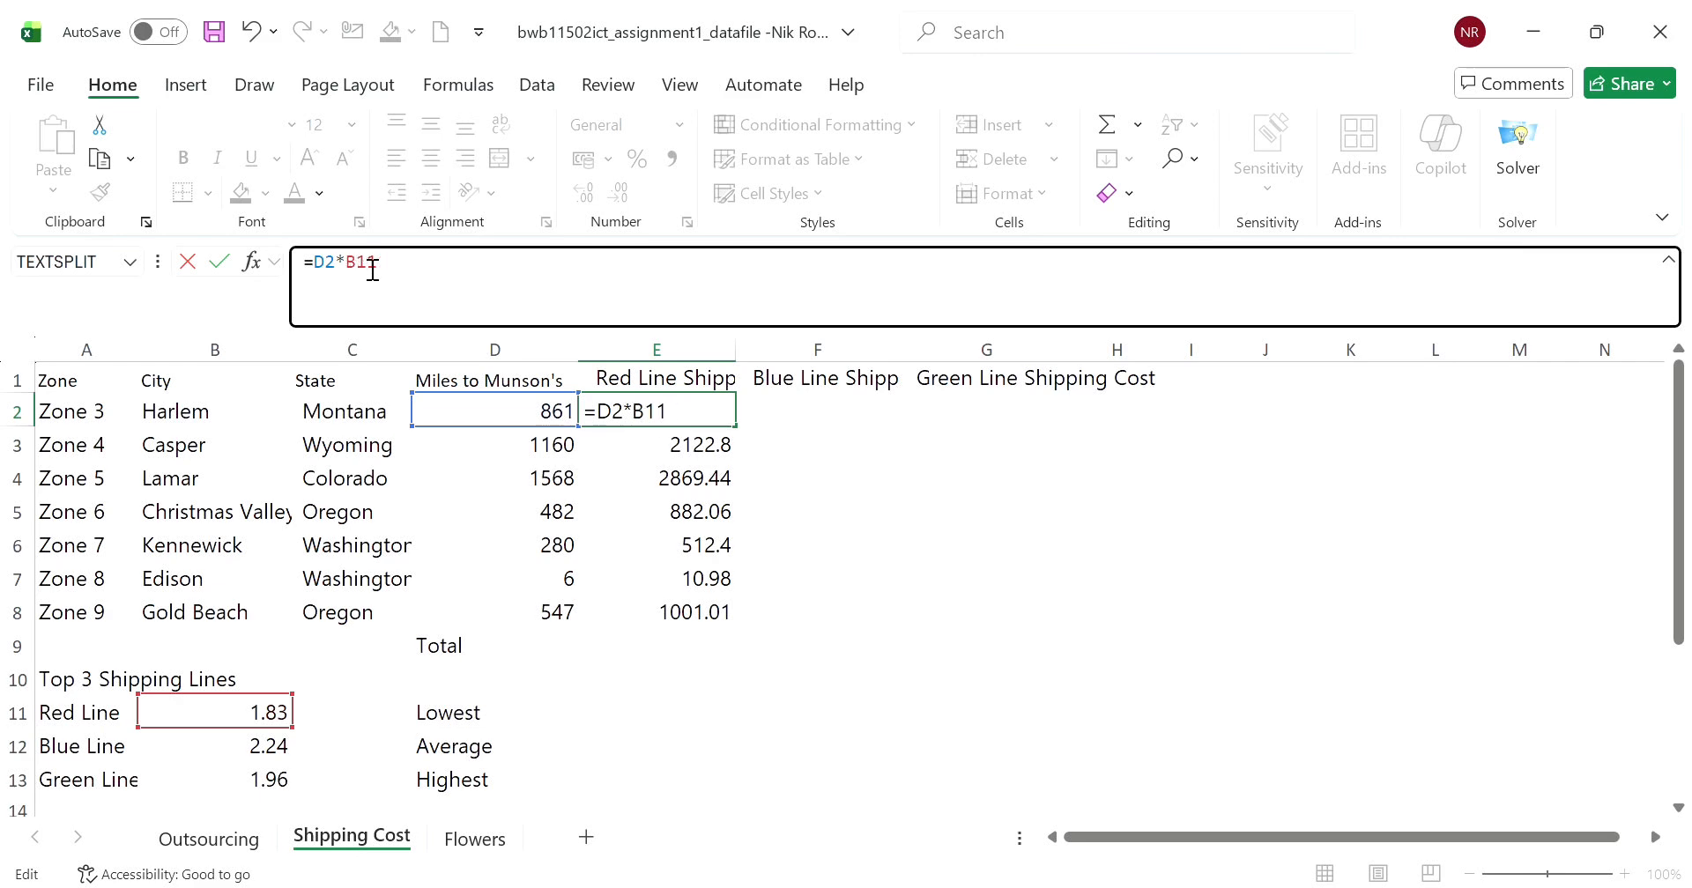
left_click(926, 477)
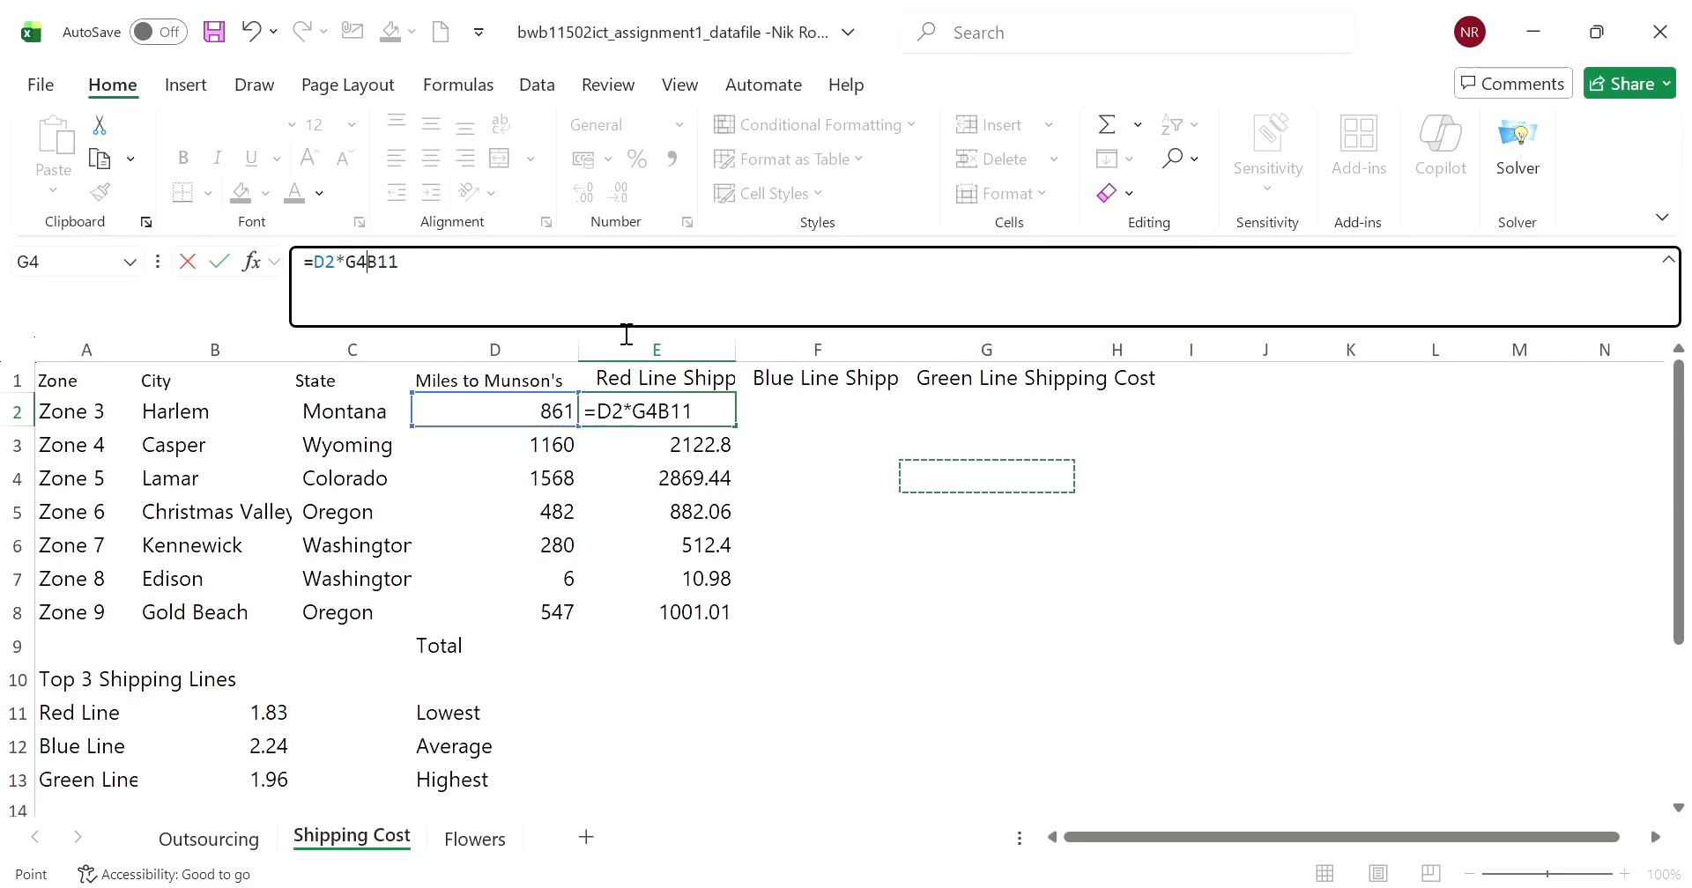
key("BackSpace")
key("BackSpace")
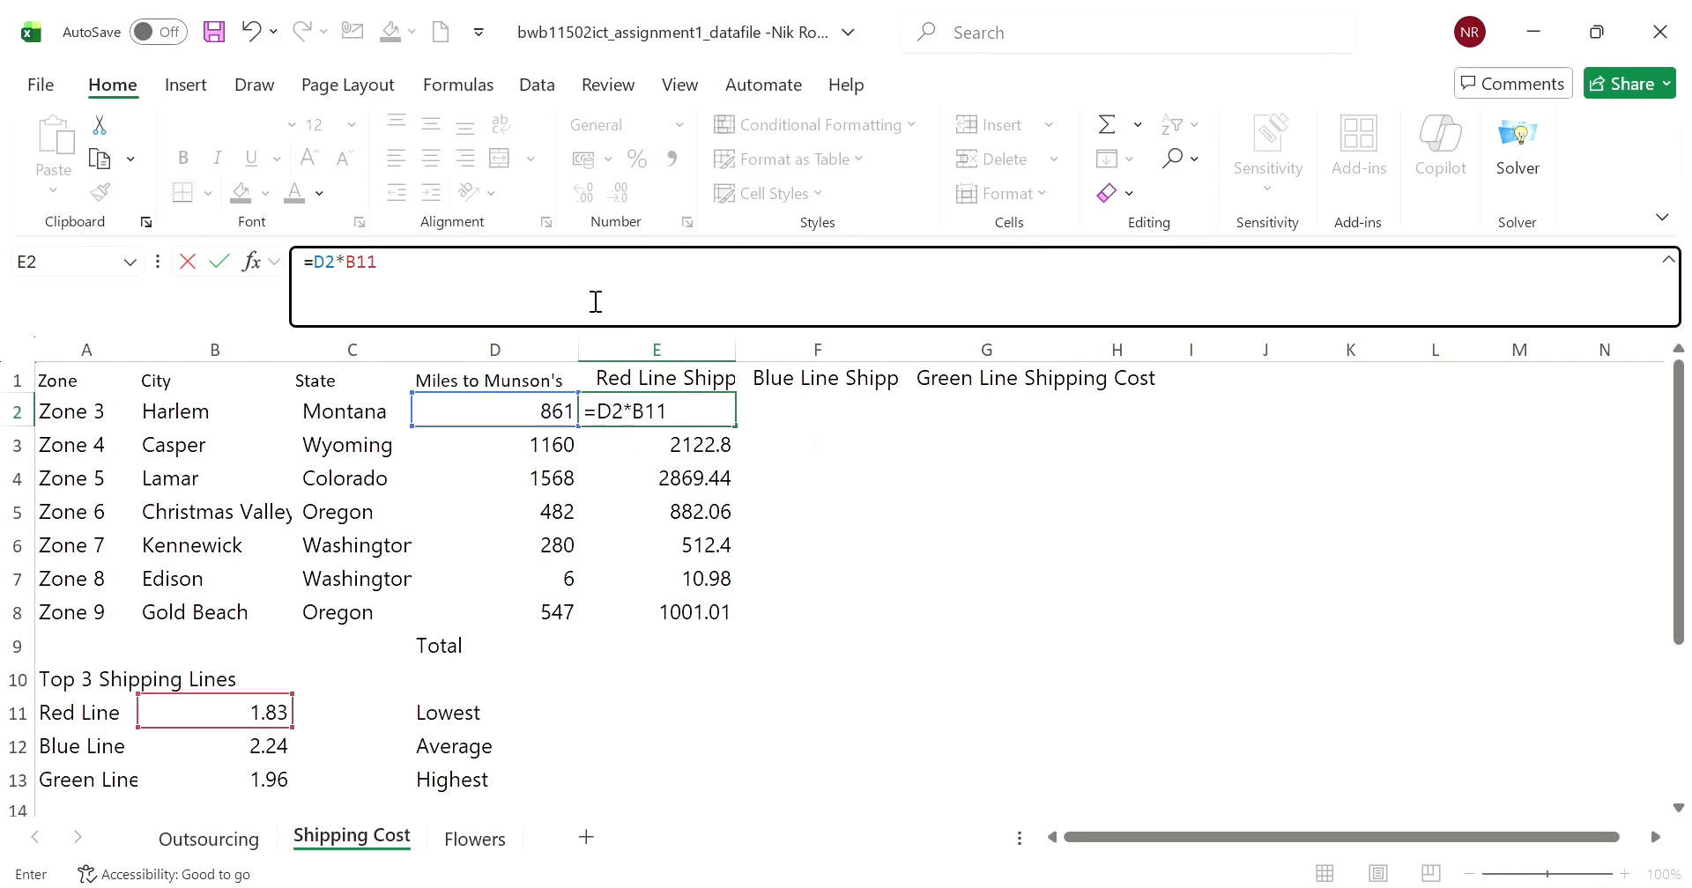
key("Return")
- Copy E2's relative-reference formula across to F2 and G2 and inspect the resulting formulas
left_click(714, 411)
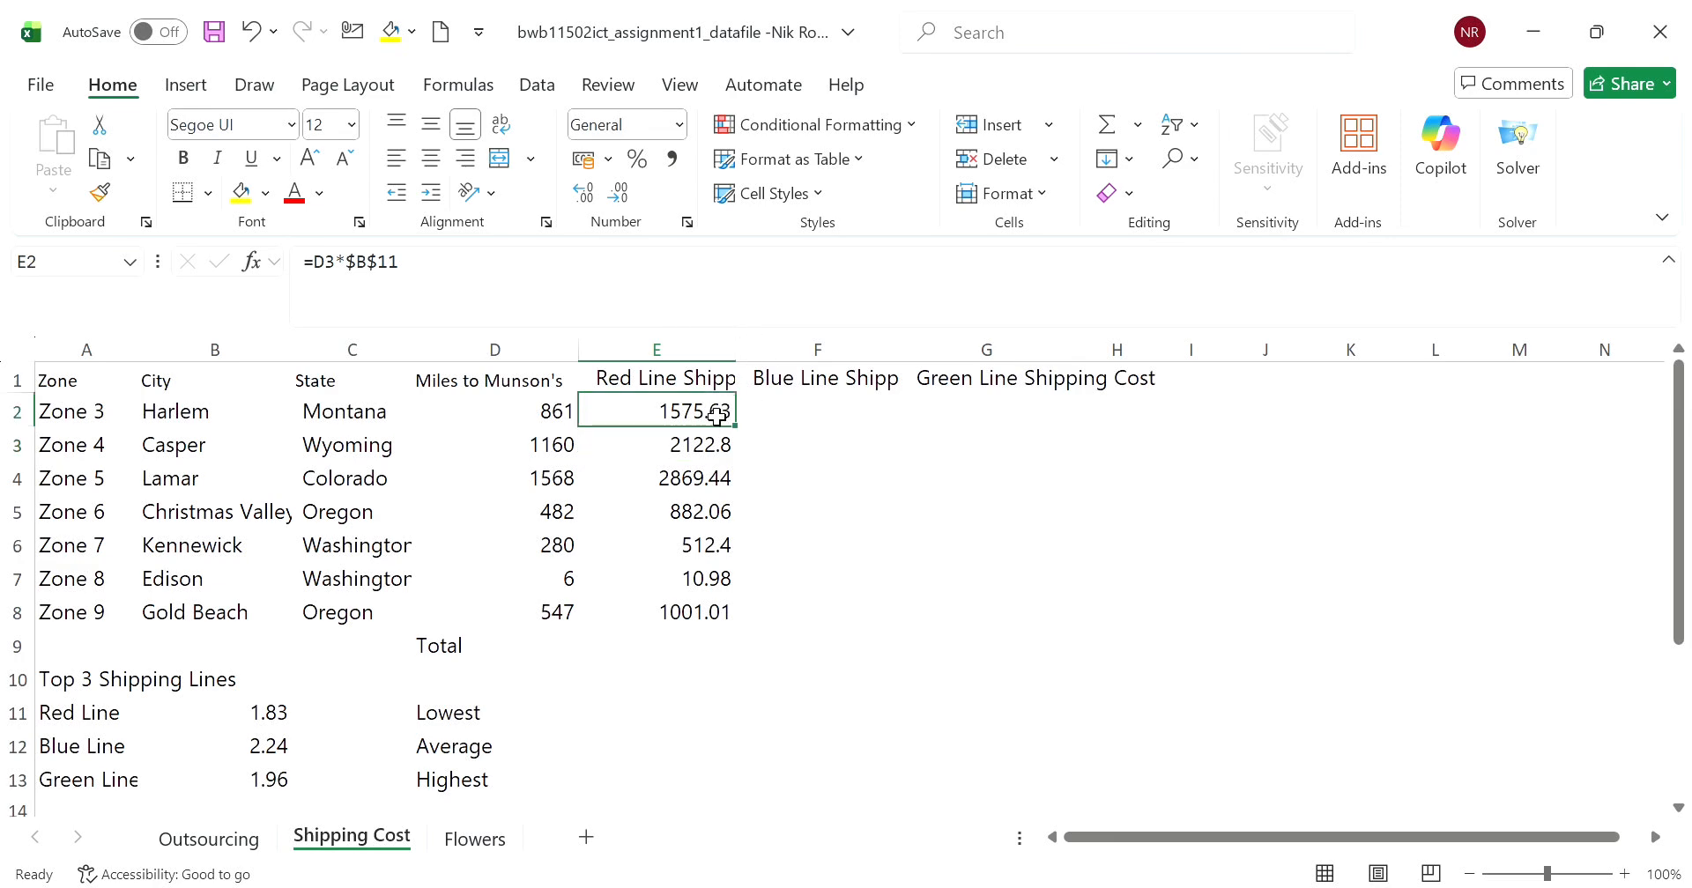
left_click(763, 429)
left_click(728, 423)
left_click_drag(737, 427, 1080, 446)
left_click(1038, 489)
left_click(887, 421)
left_click(985, 423)
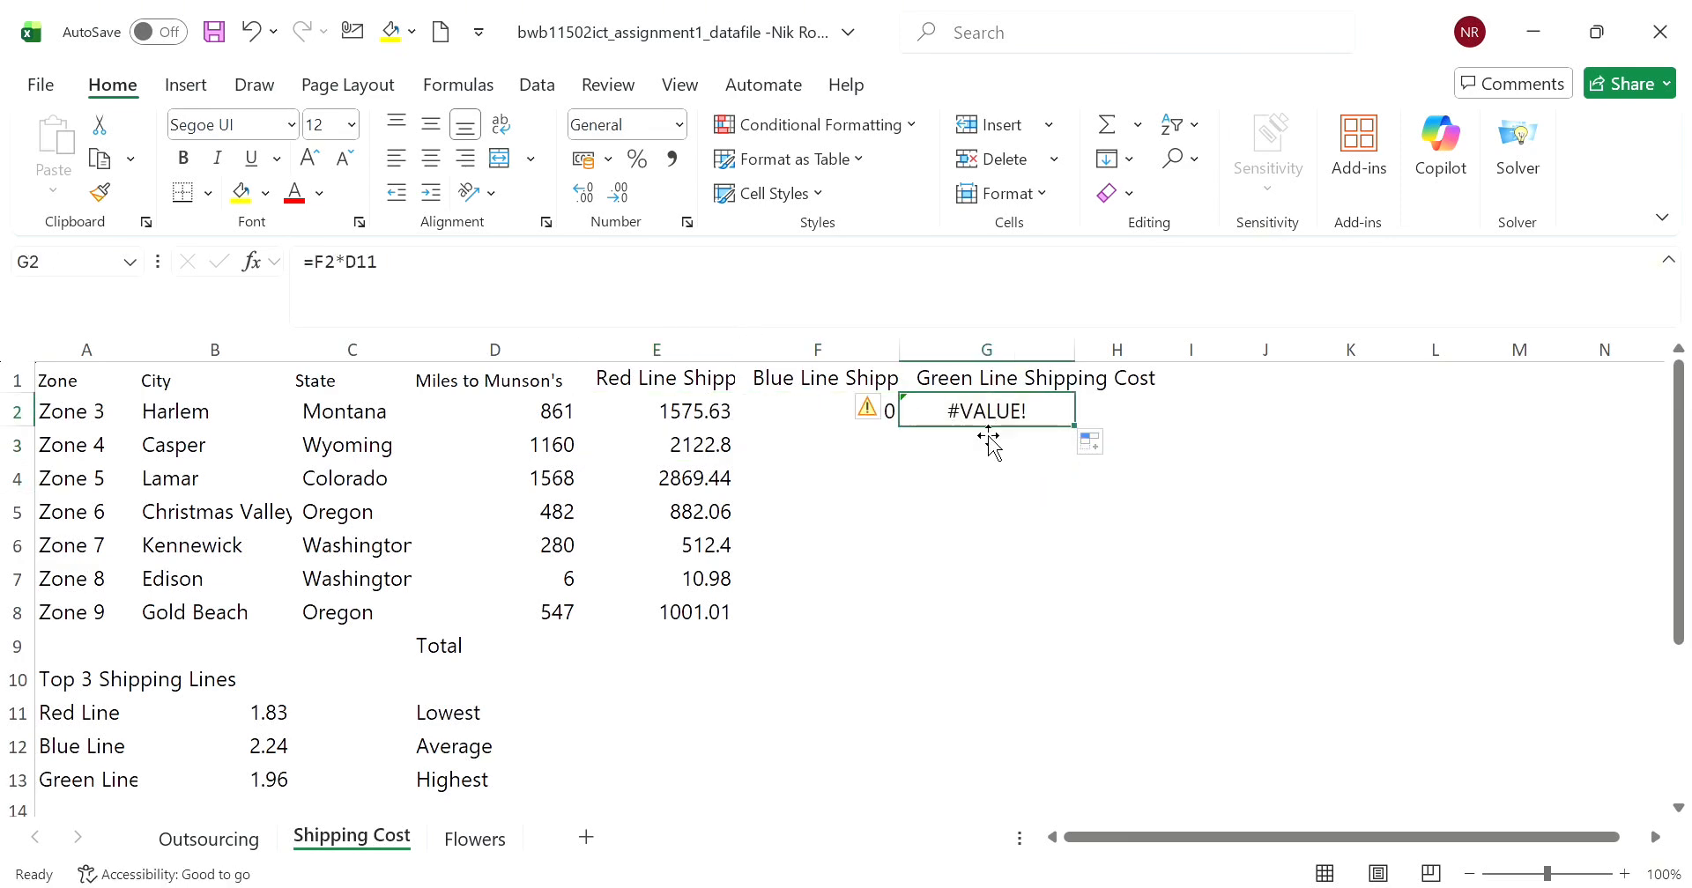
- Remove the relative-reference formulas from G2 and F2
left_click(522, 283)
left_click_drag(521, 283, 302, 276)
key("BackSpace")
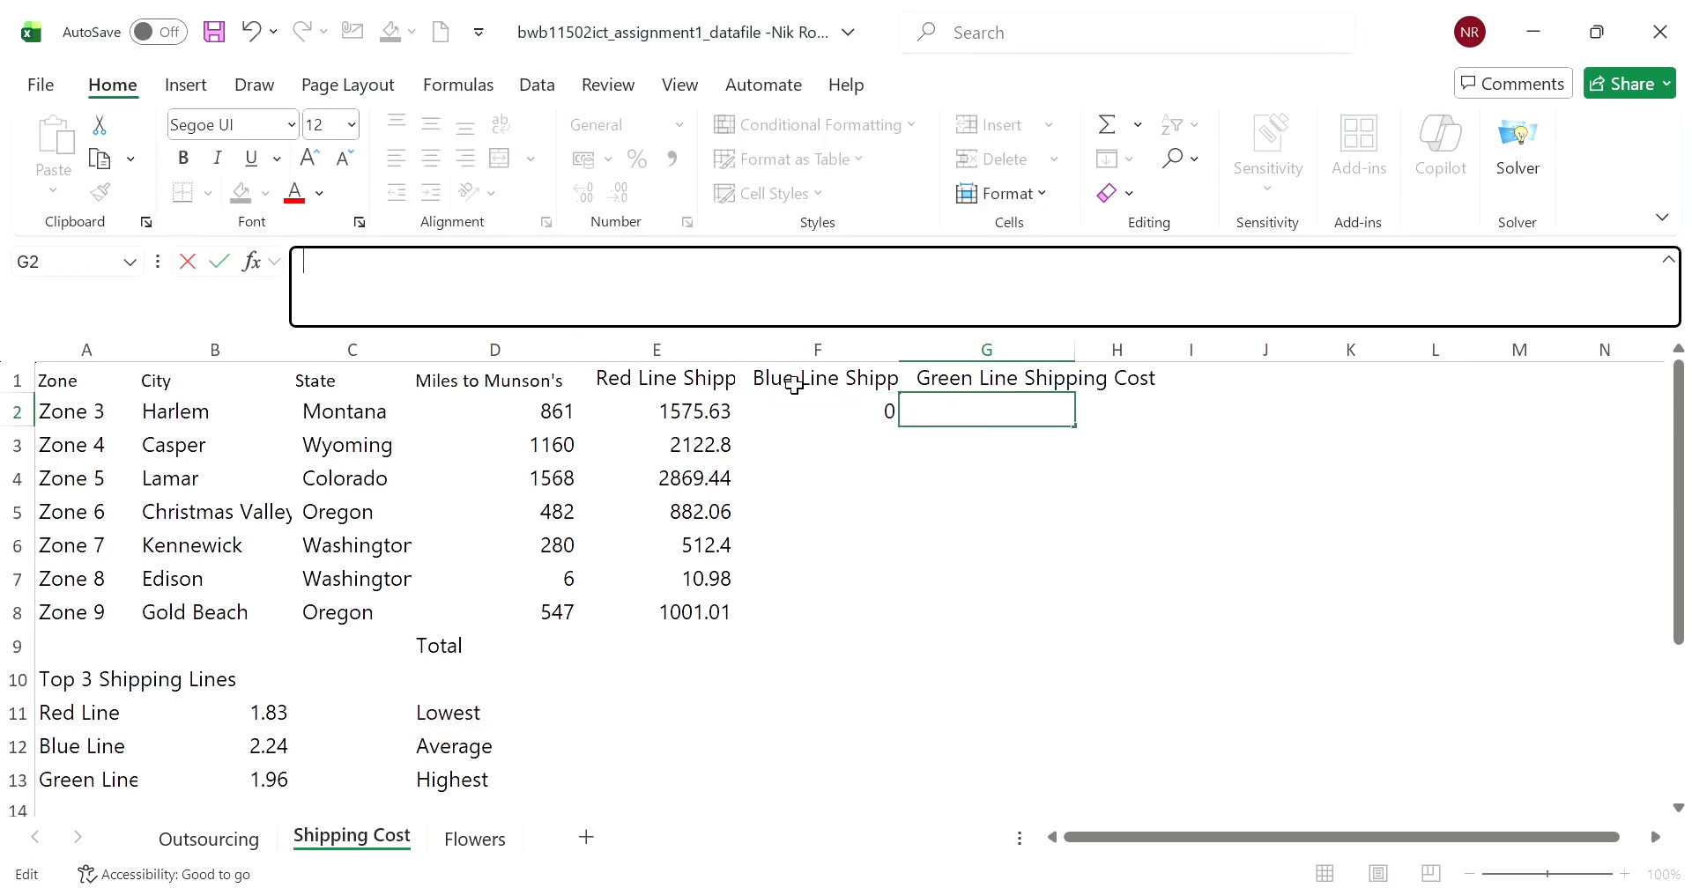
left_click(887, 426)
key("BackSpace")
- Change E2's formula to =D2*$B$11 so the Red Line rate reference is absolute
left_click(649, 416)
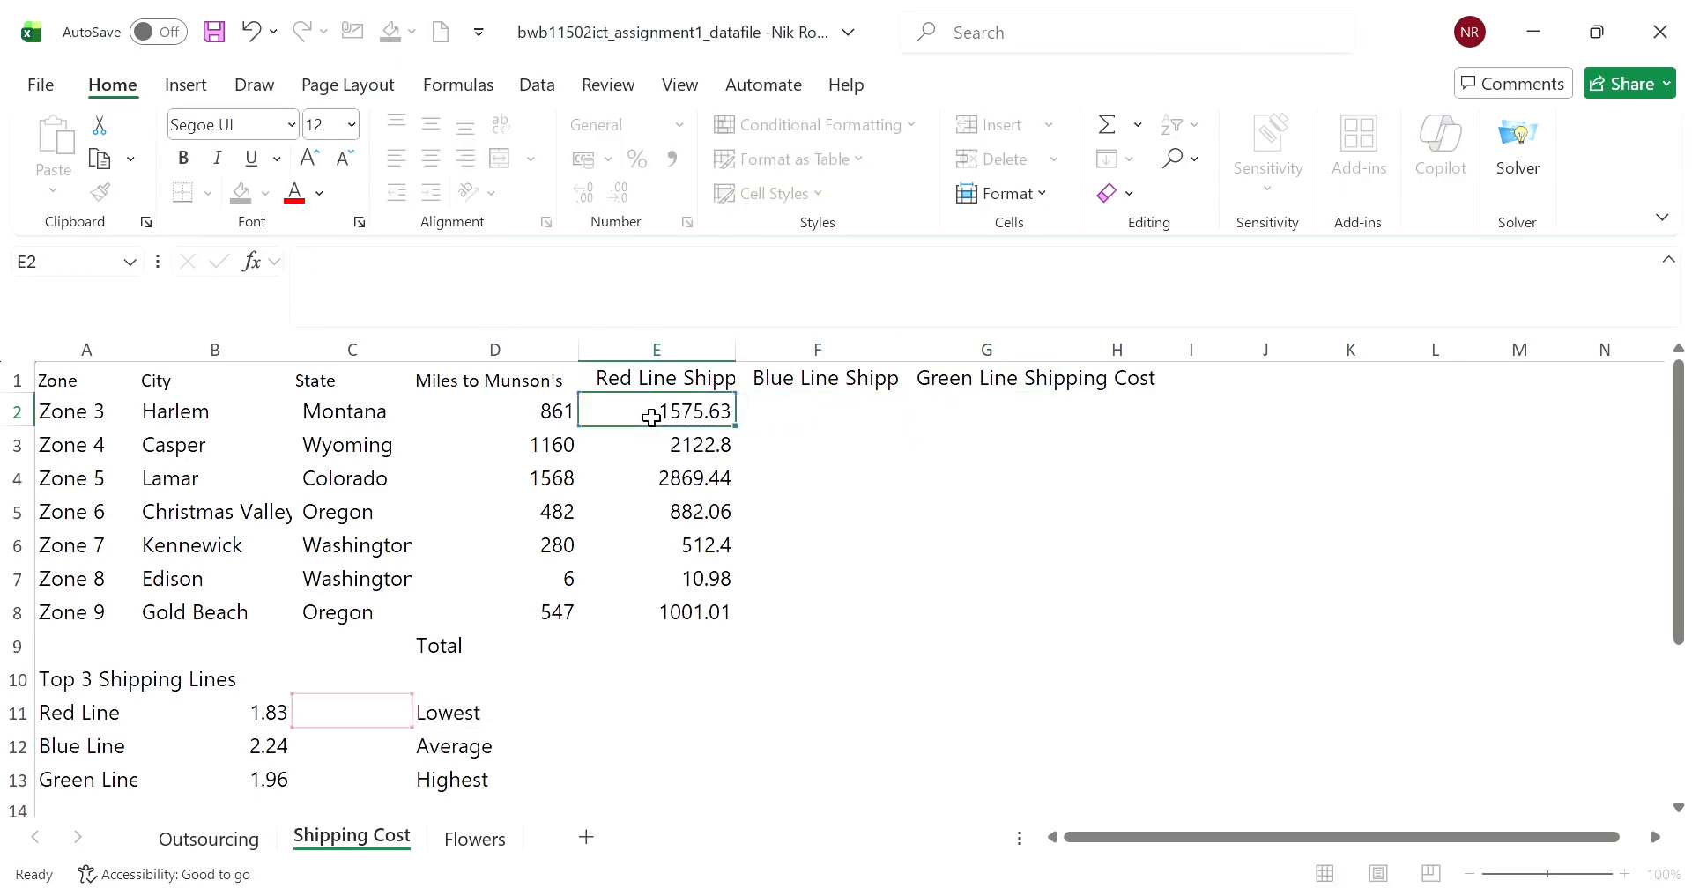
left_click(369, 274)
type("$")
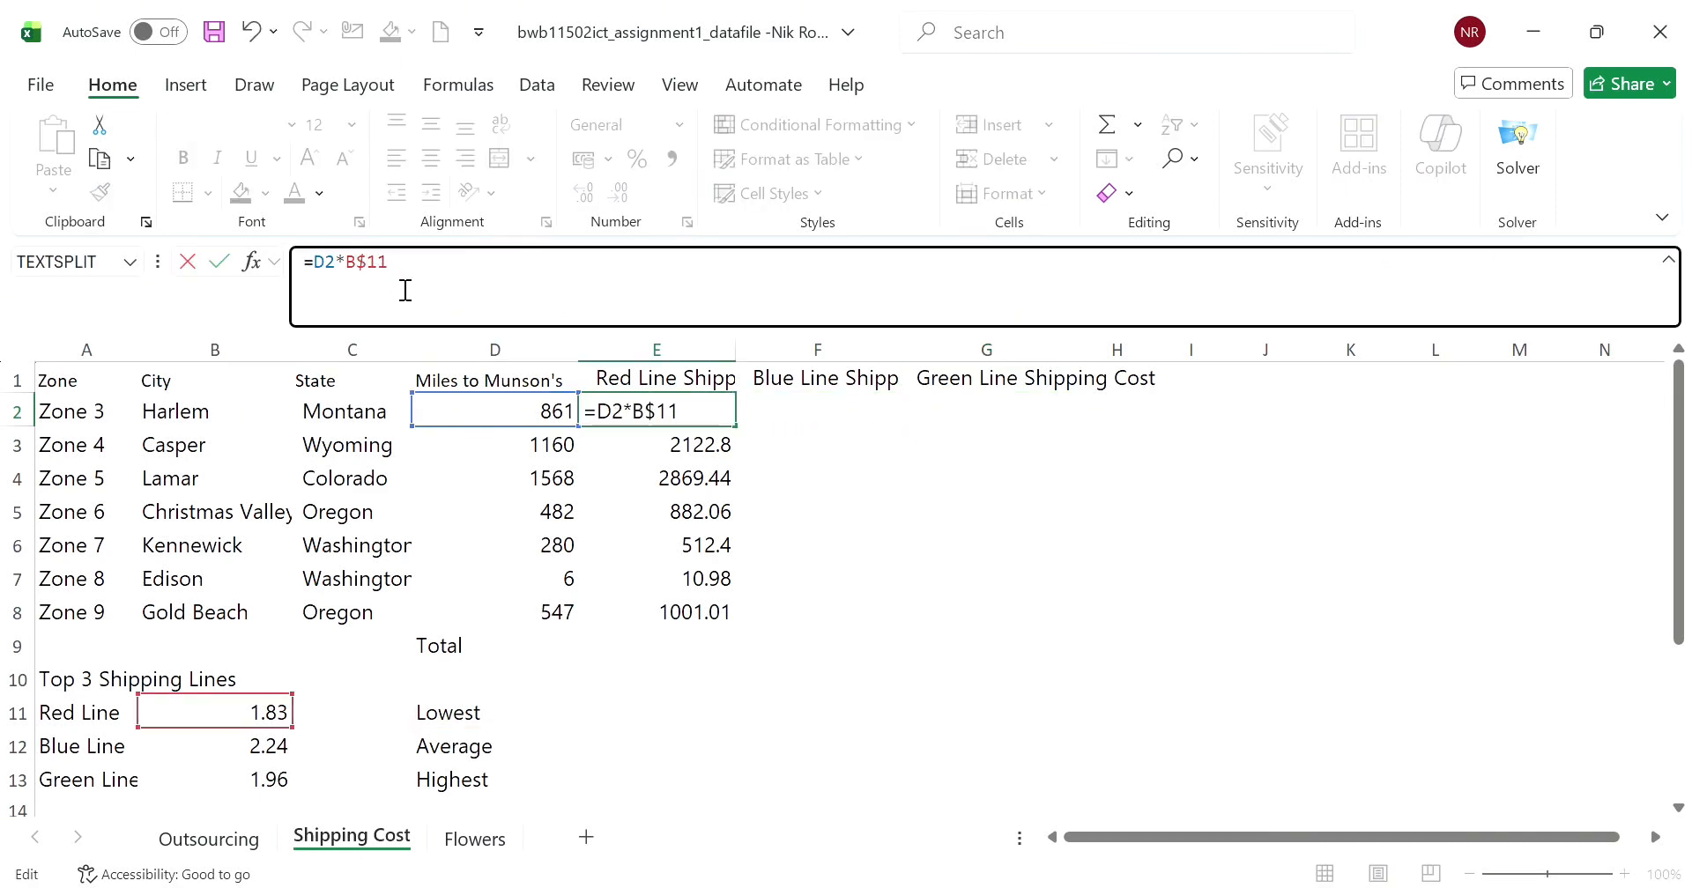
type("$")
left_click(879, 504)
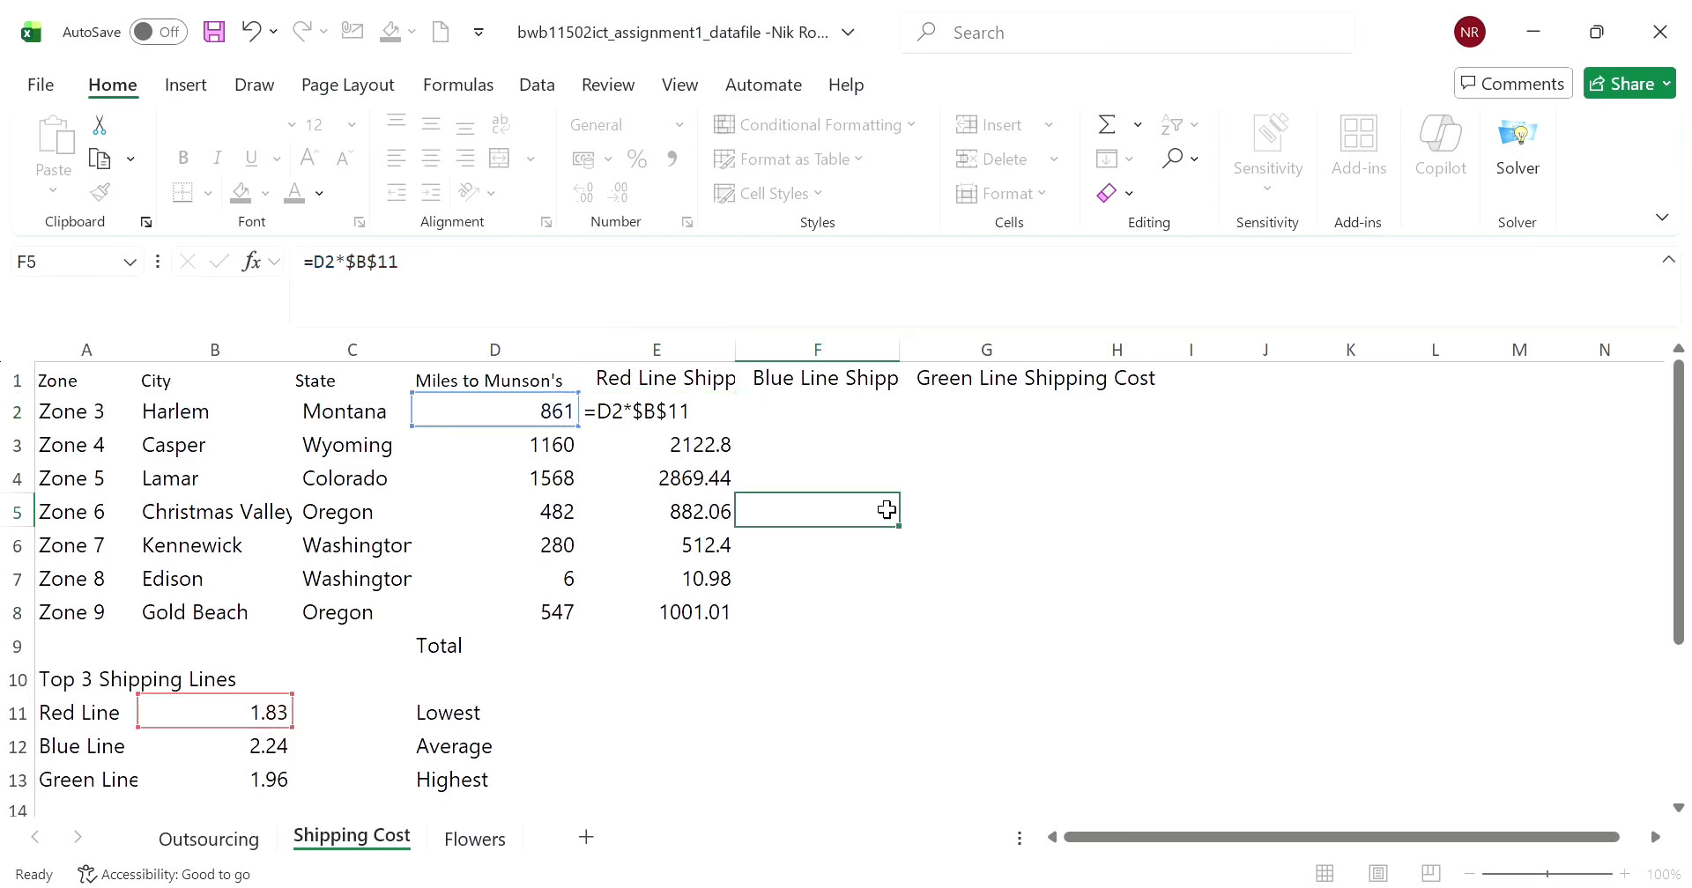
- Enter the Blue Line shipping cost formula =D2*$B12 in F2
left_click(739, 419)
type("=")
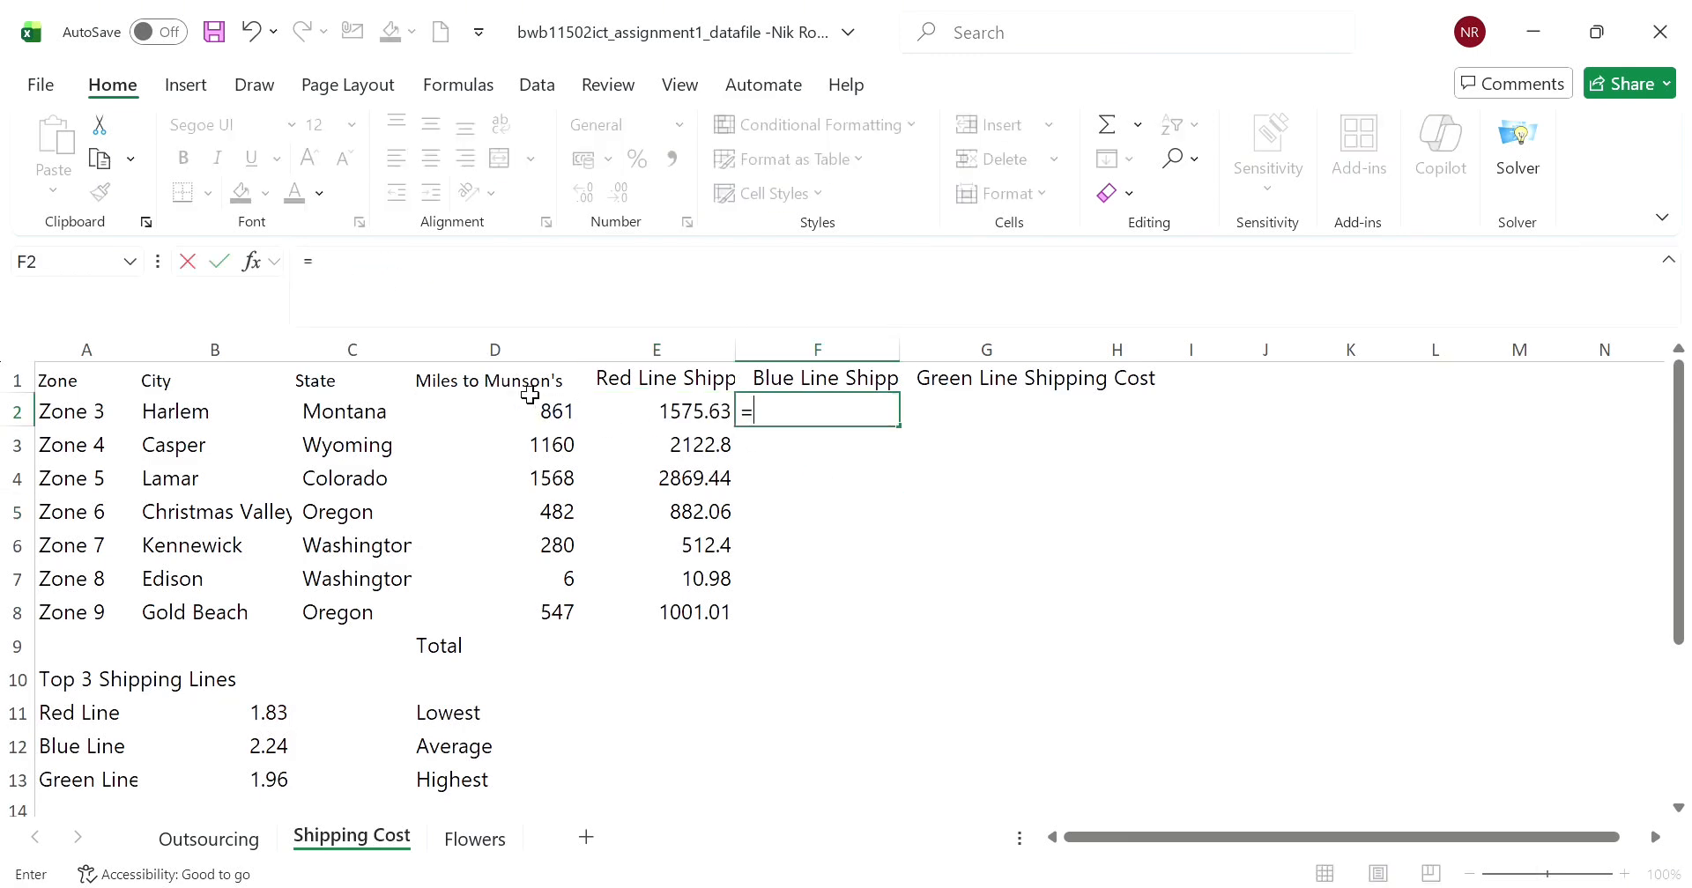
left_click(454, 412)
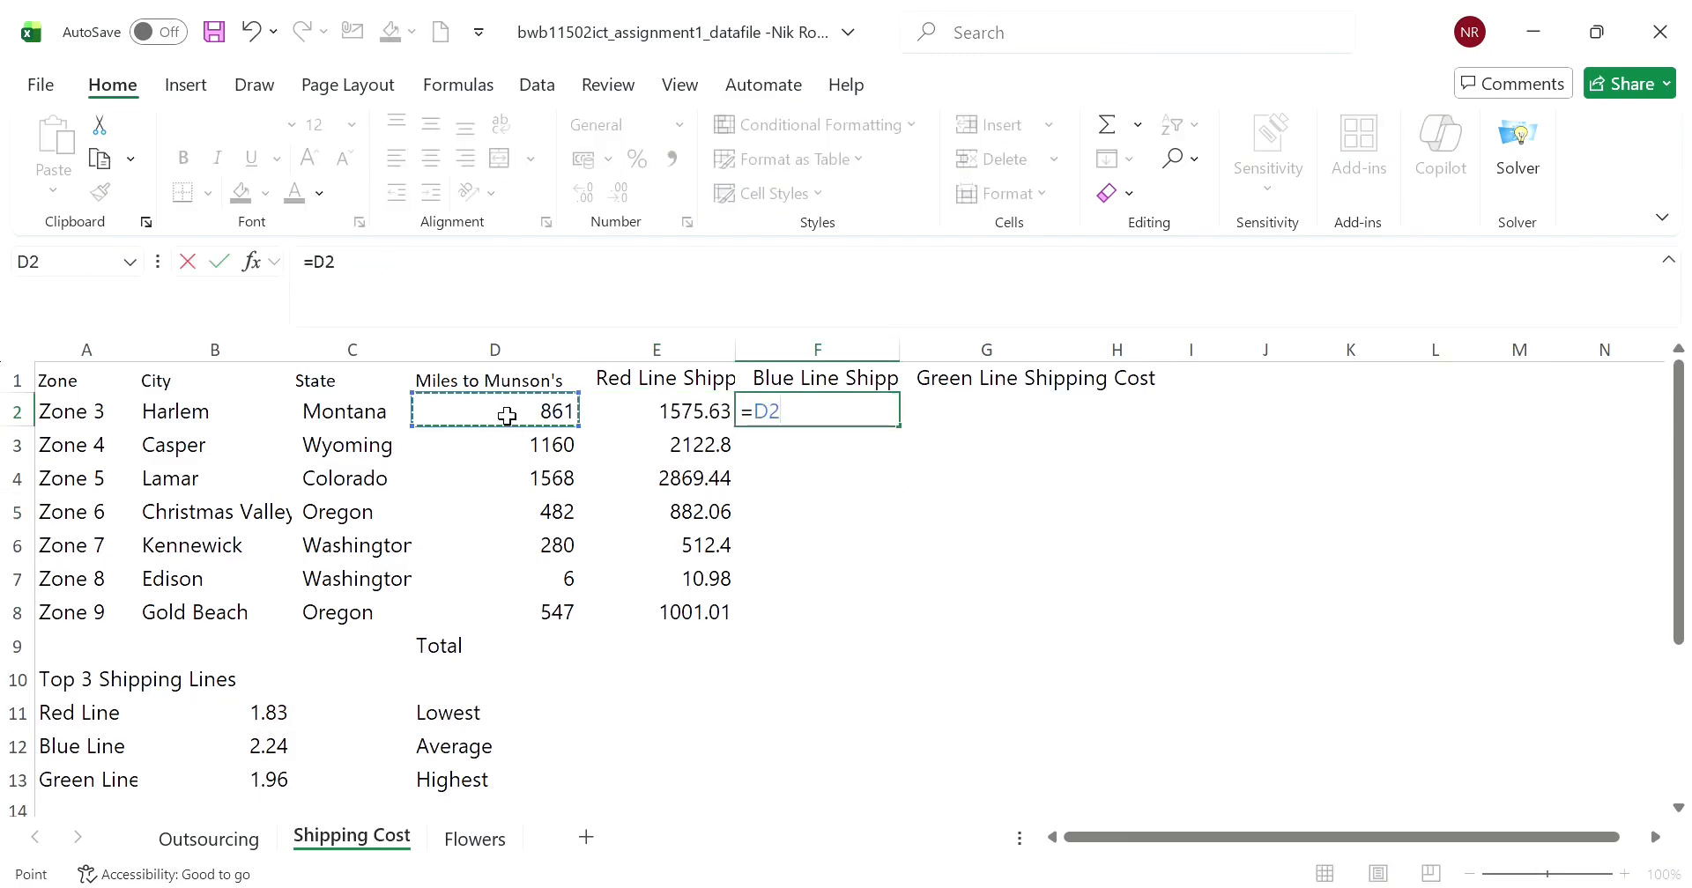
type("*")
left_click(255, 759)
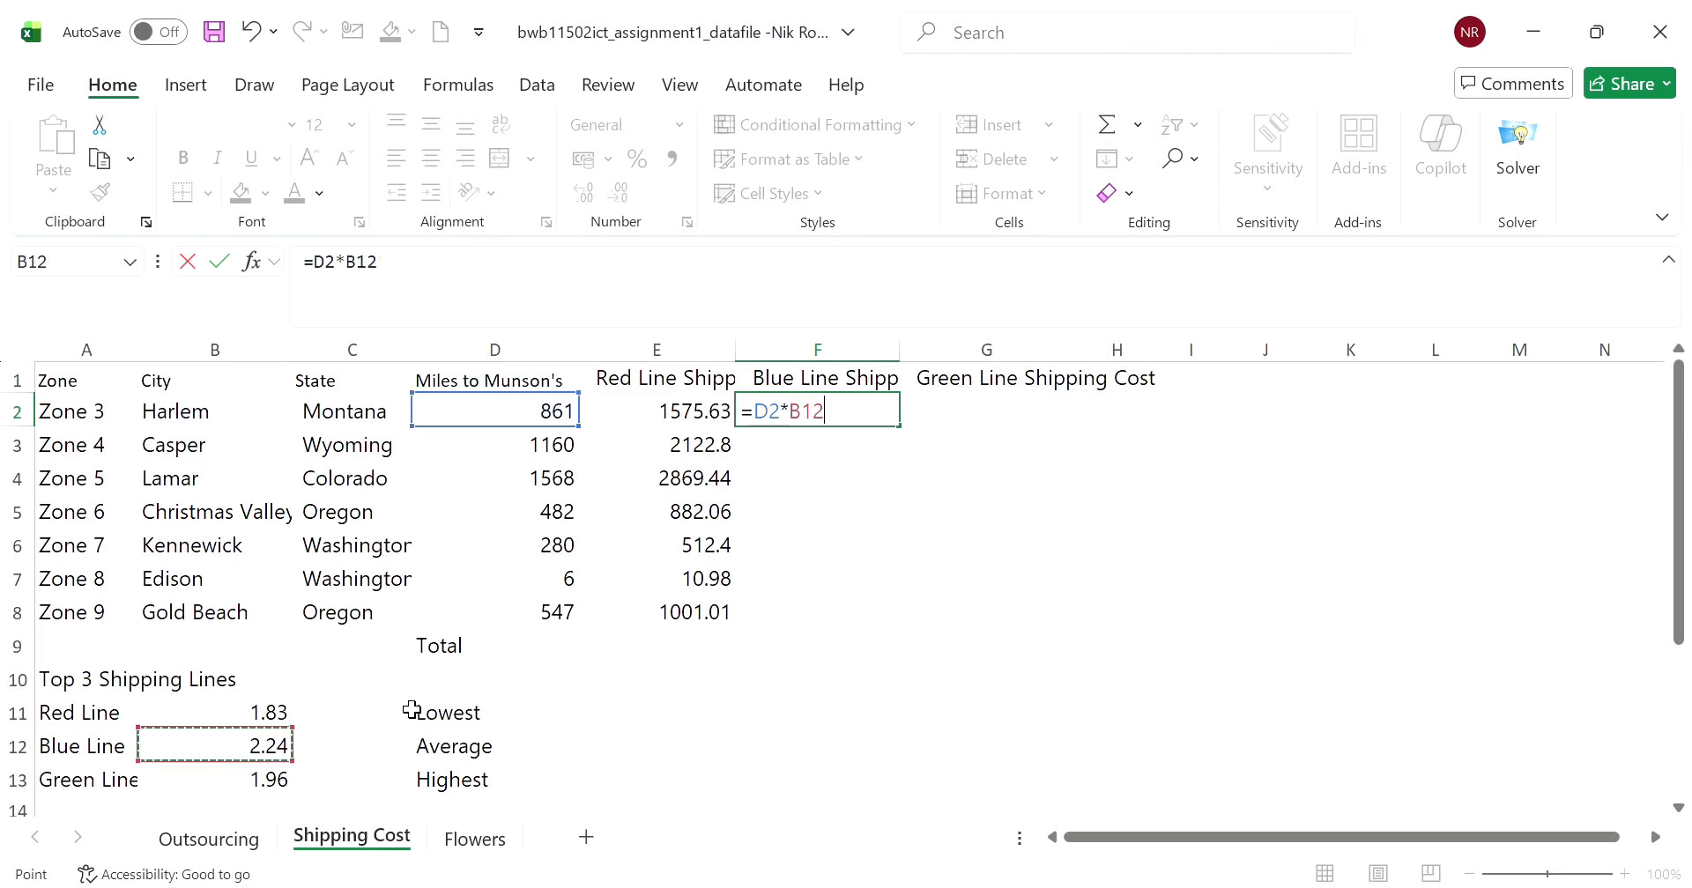
left_click(364, 276)
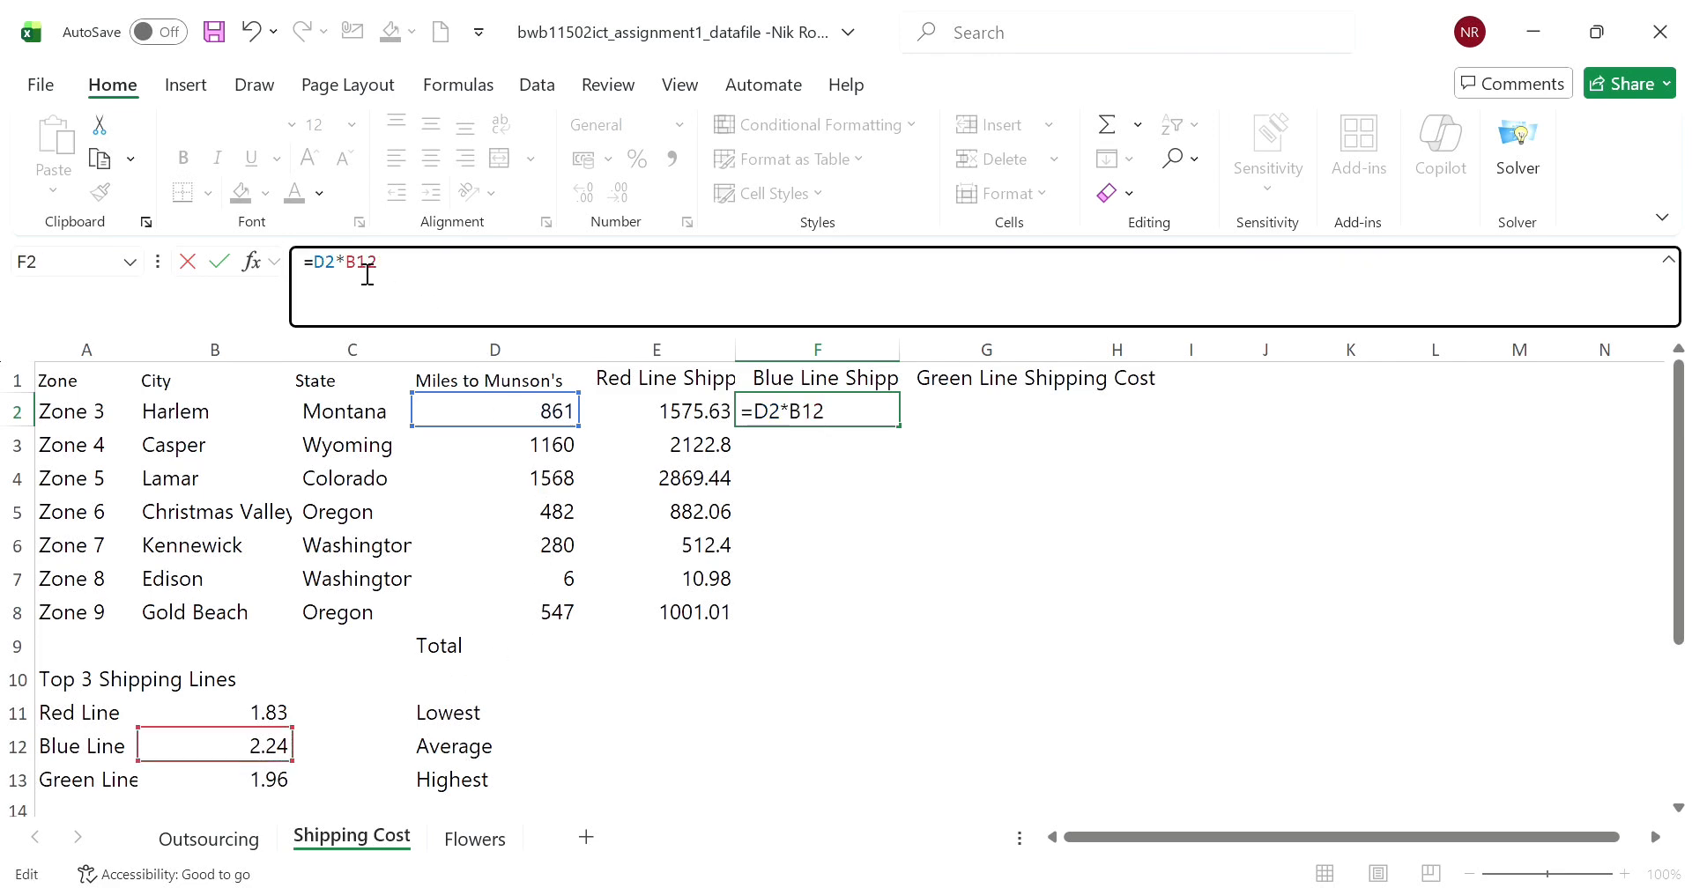
type("$")
key("Return")
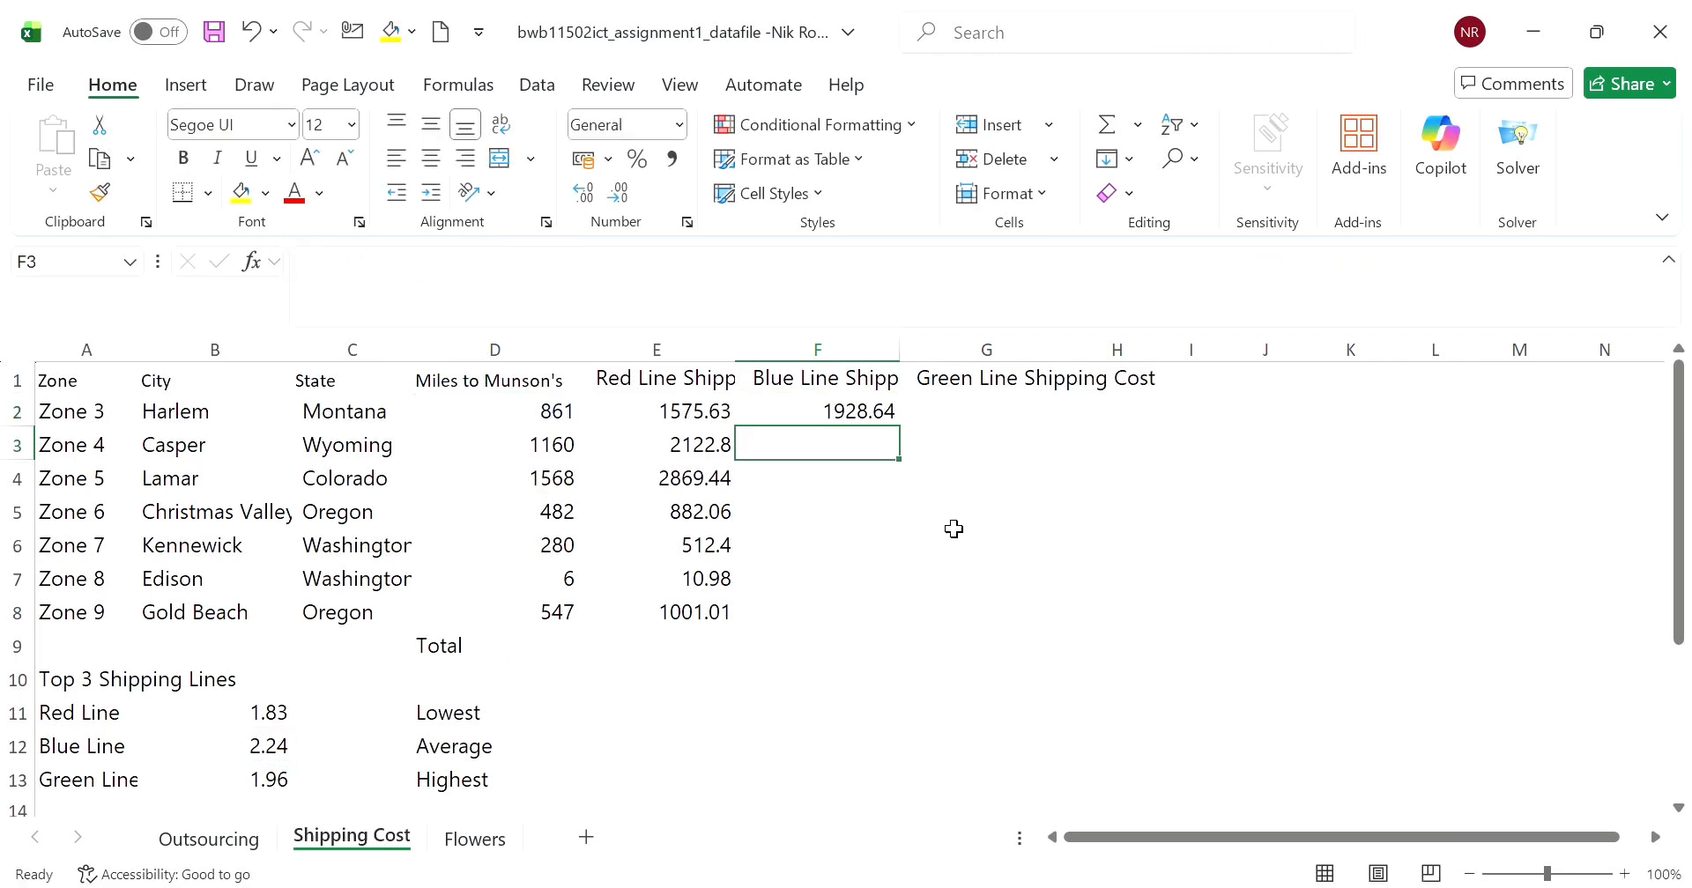
- Copy F2's formula down to F7
left_click(912, 481)
left_click(878, 423)
left_click_drag(908, 438, 906, 586)
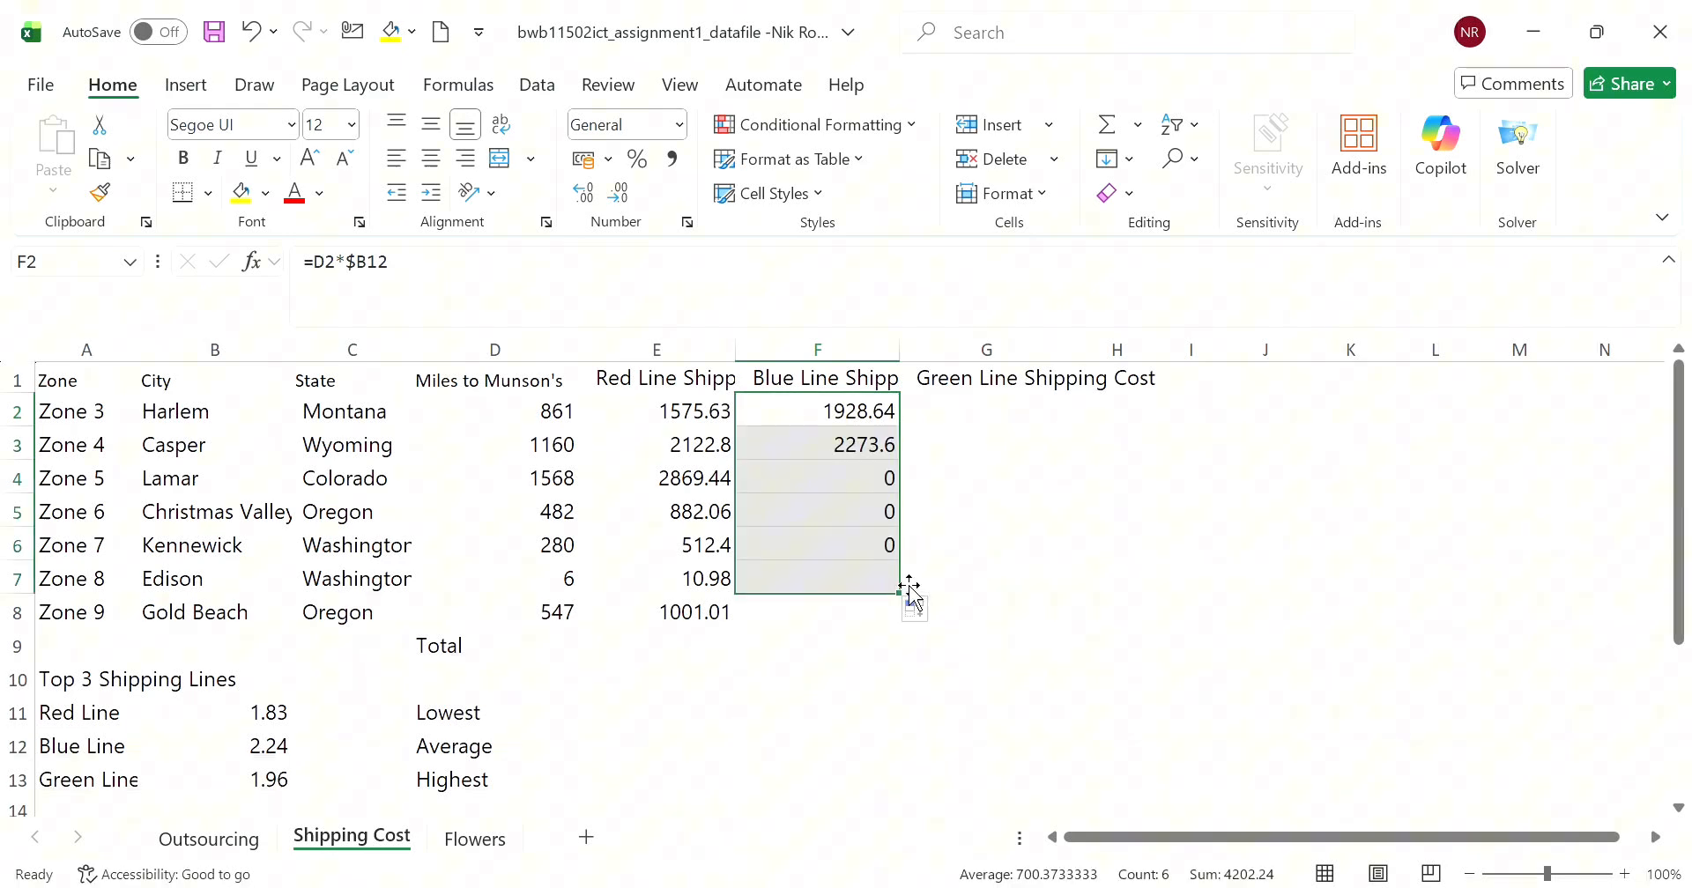
- Change F2's formula to =D2*$B$12 and fill it down to F8
left_click(881, 421)
left_click(367, 269)
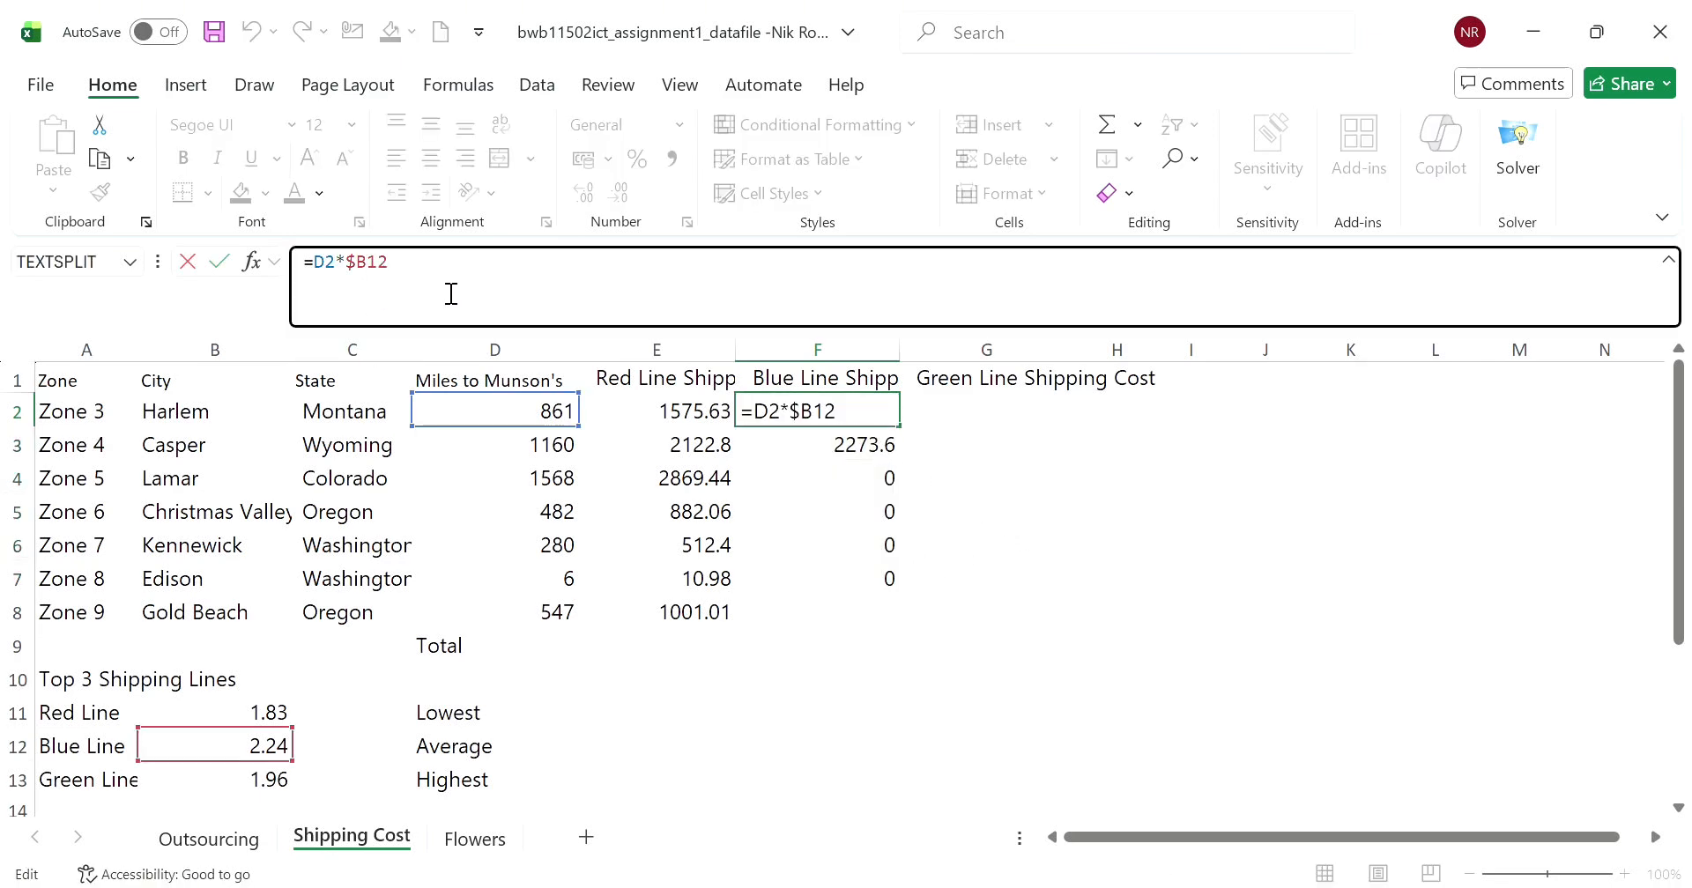
type("$")
left_click(1141, 513)
left_click(881, 419)
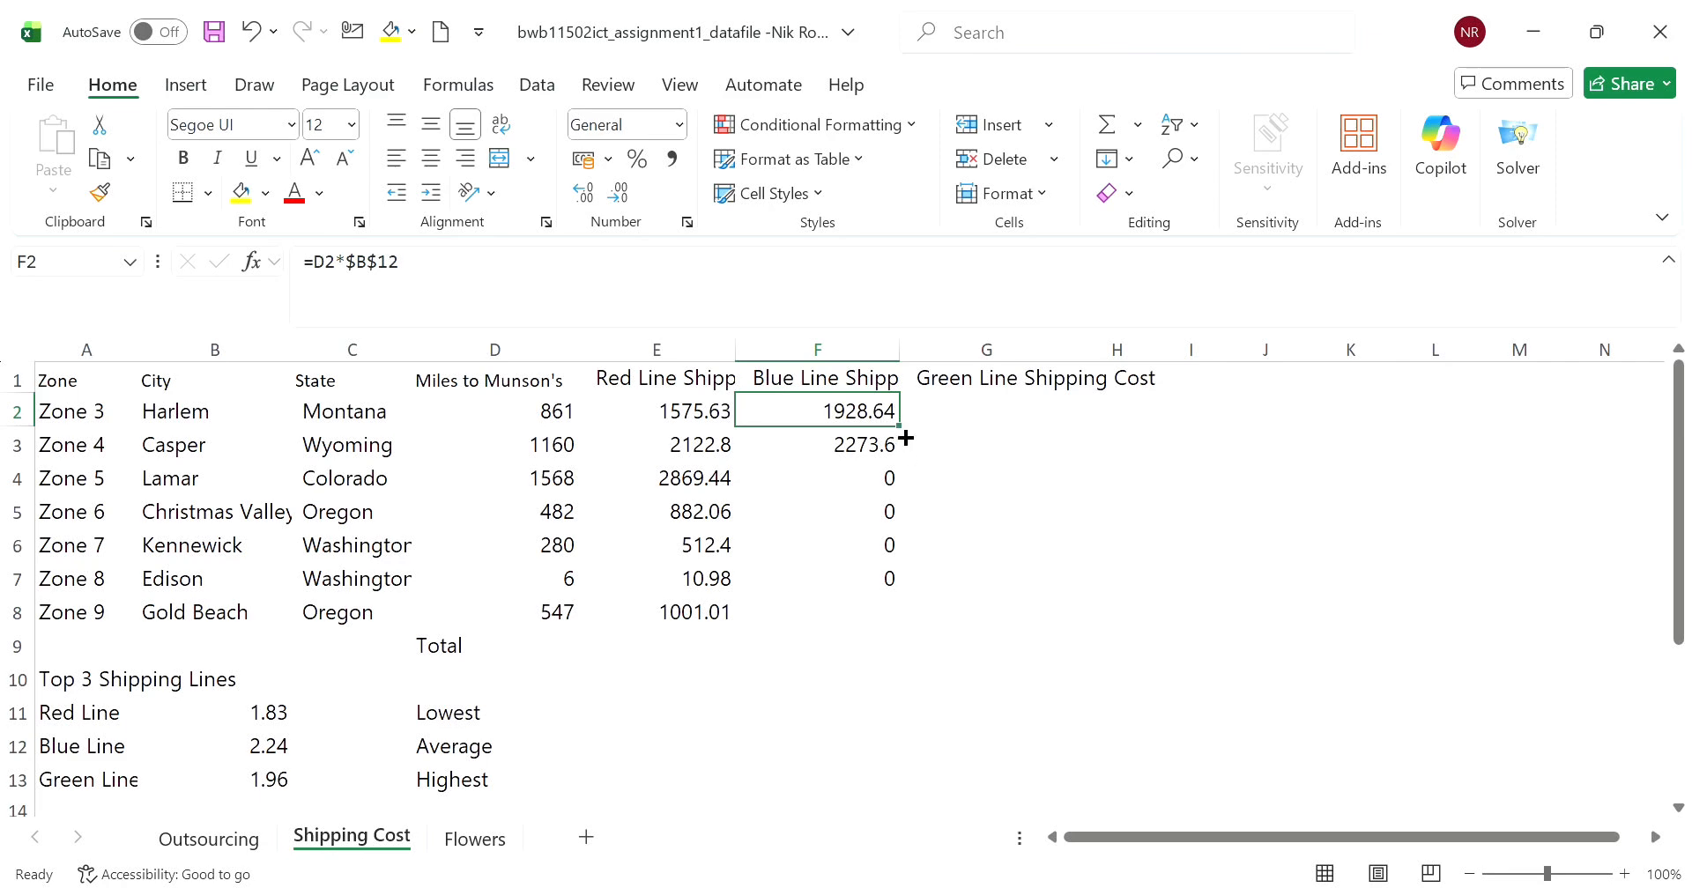
left_click_drag(906, 438, 900, 623)
left_click(1057, 577)
- Enter the Green Line shipping cost formula =D2*$B$13 in G2
left_click(983, 421)
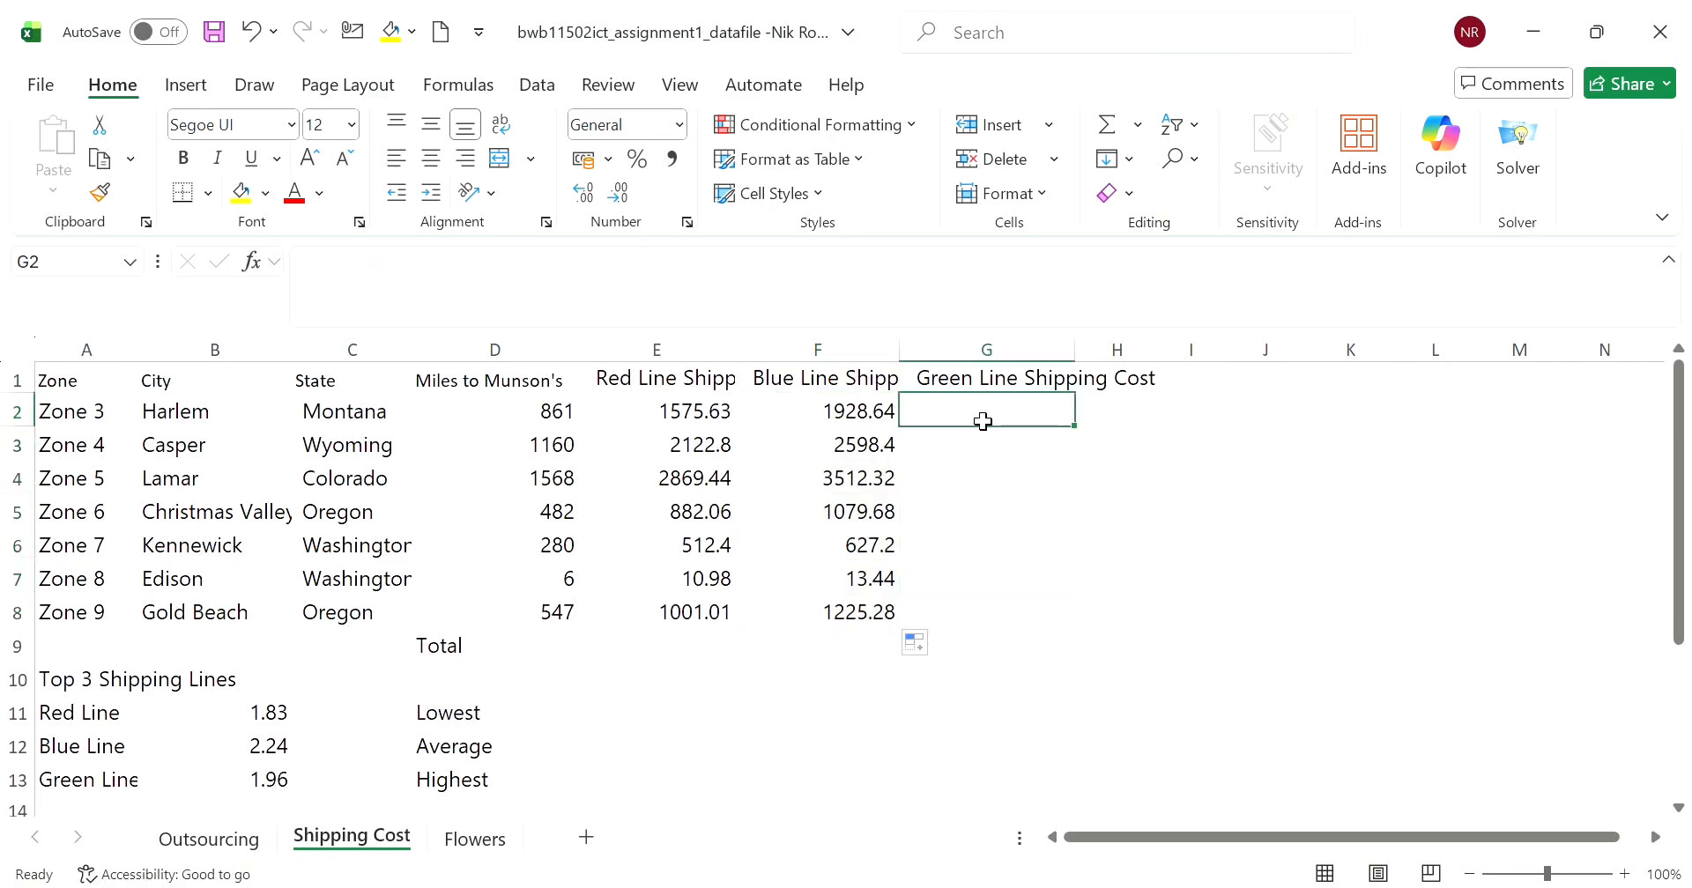
left_click(576, 417)
left_click(916, 421)
type("=")
left_click(576, 423)
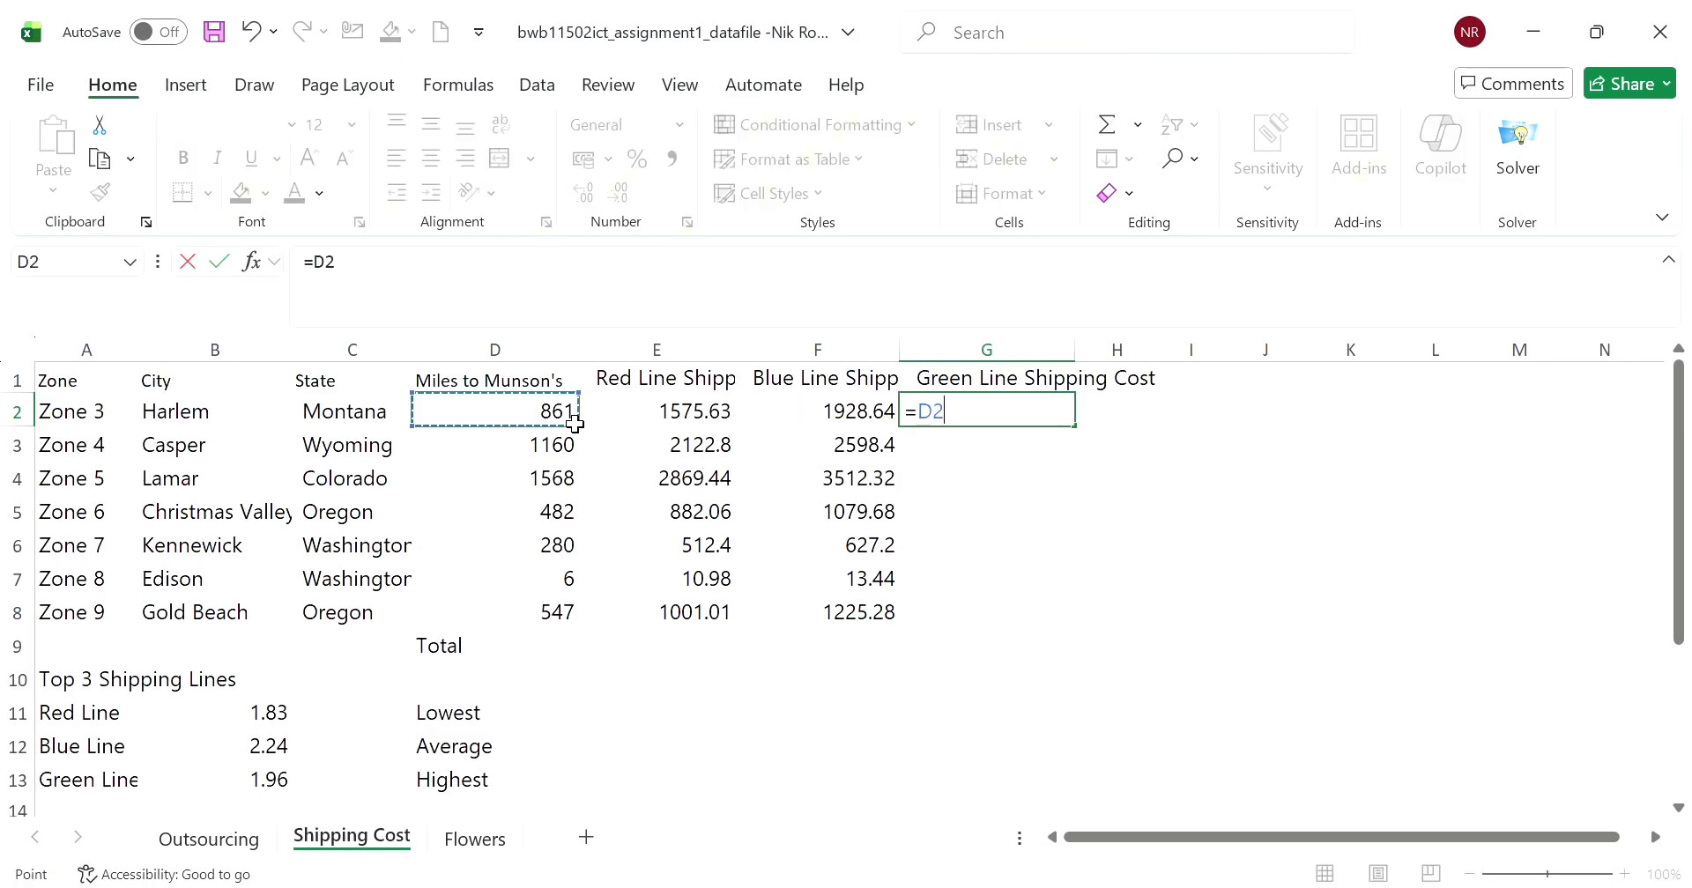
type("*")
left_click(287, 782)
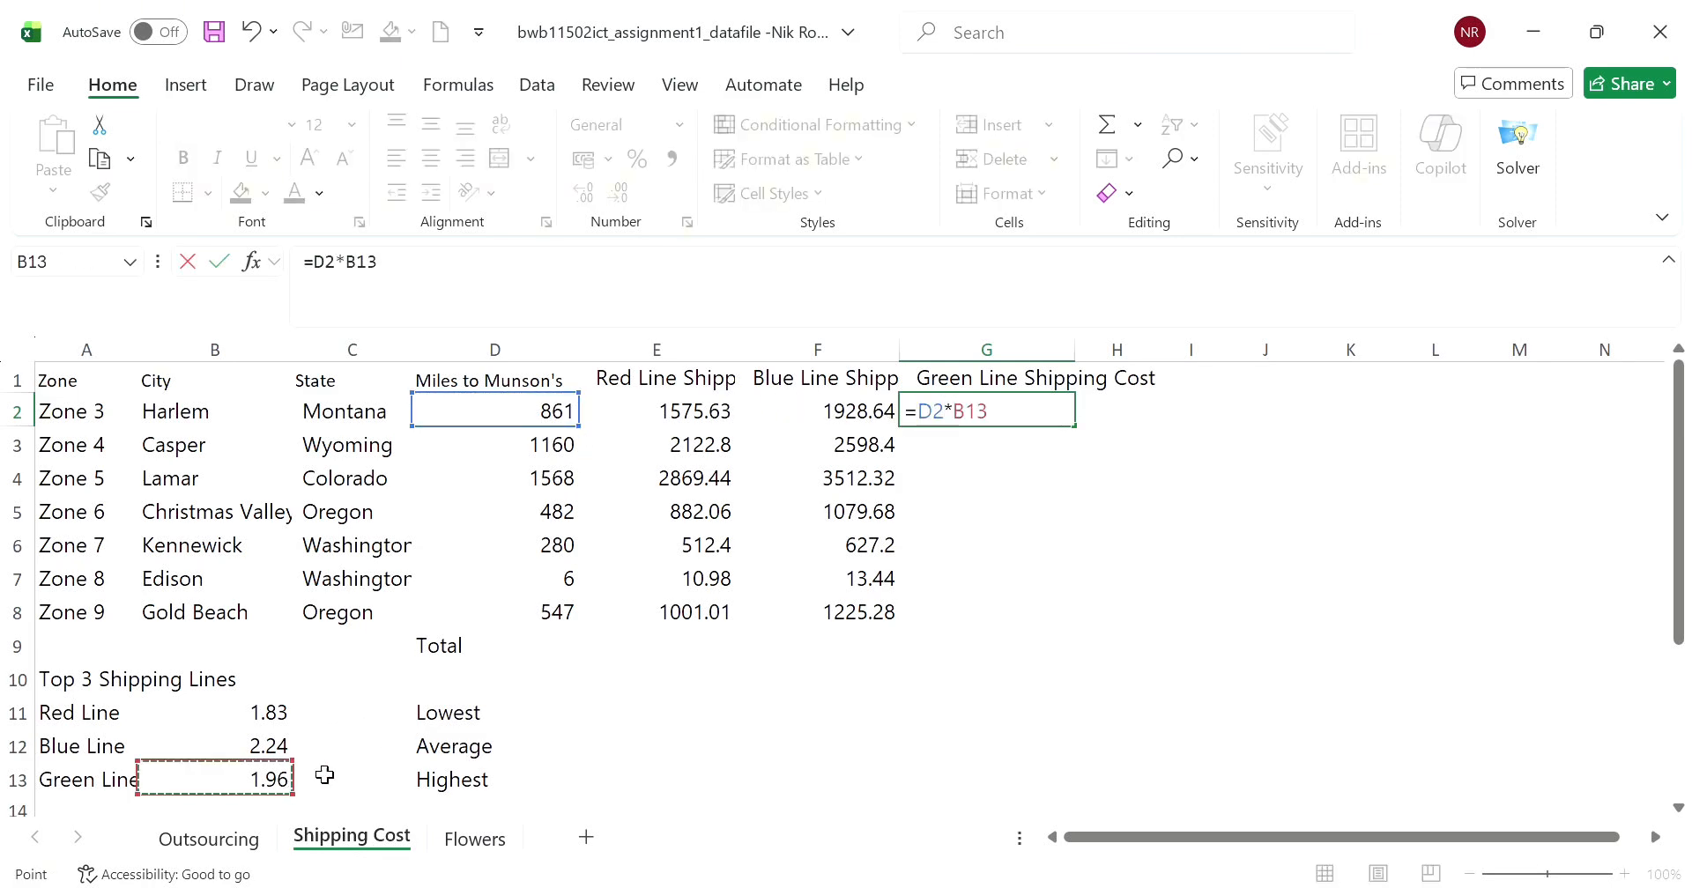
left_click(375, 273)
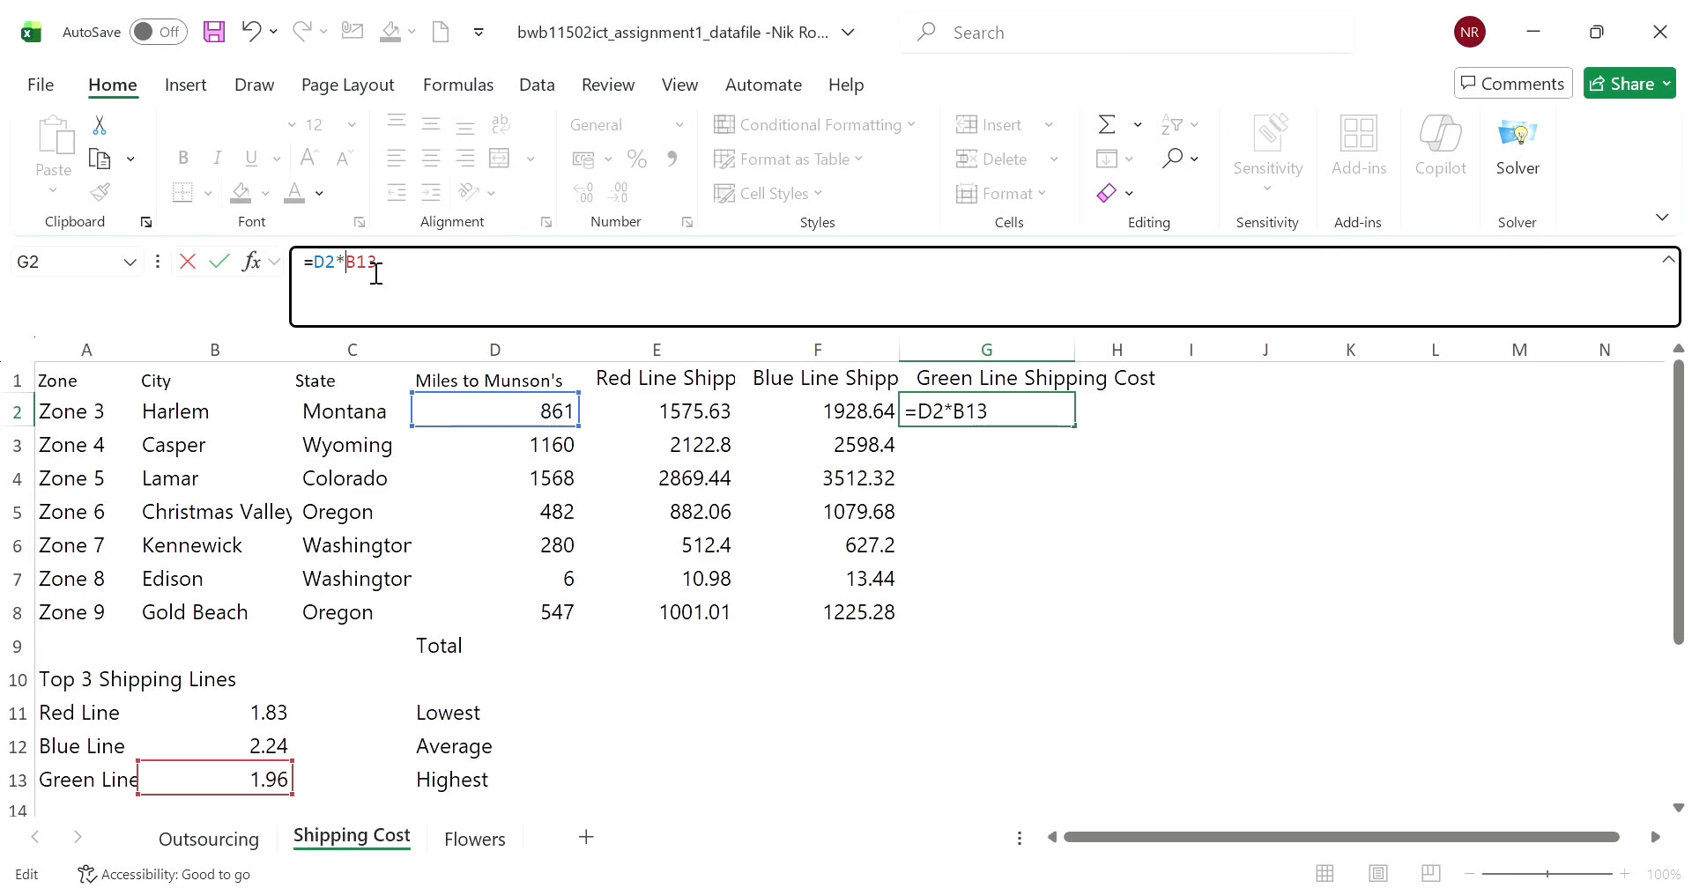
key("Left")
key("Left")
key("Left")
type("$B$")
key("Return")
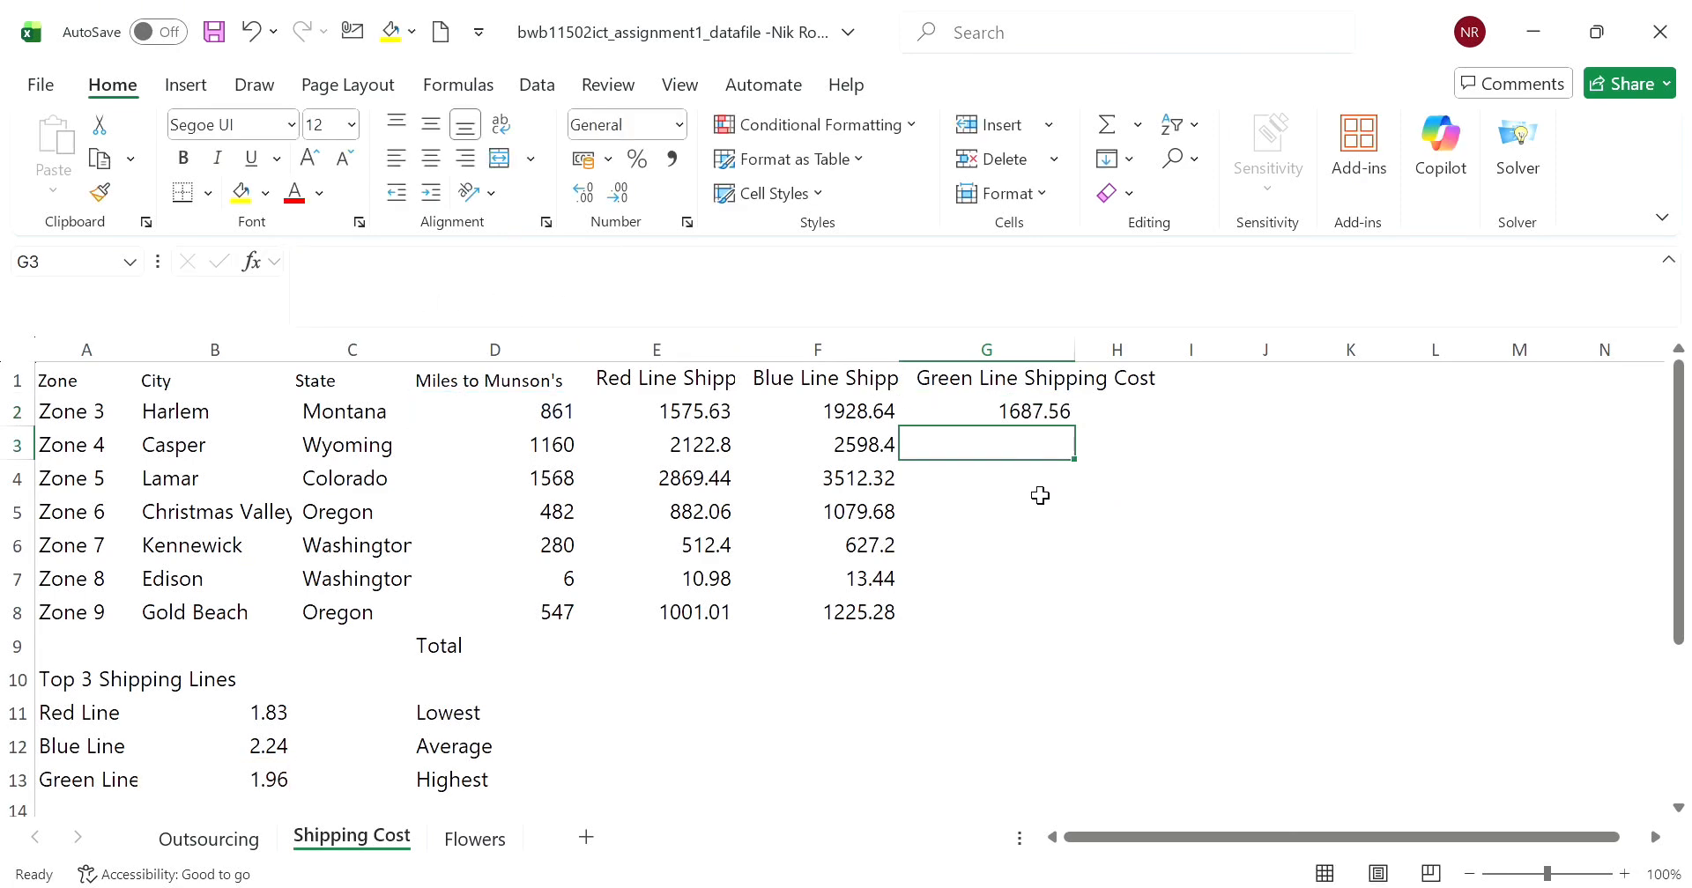
- Fill the Green Line formula in G2 down to G8
left_click(1037, 491)
left_click(1051, 423)
left_click_drag(1074, 427, 1069, 623)
left_click(1216, 579)
- Total the Red Line shipping costs in E9 with the formula =SUM(E2:E8)
left_click(627, 652)
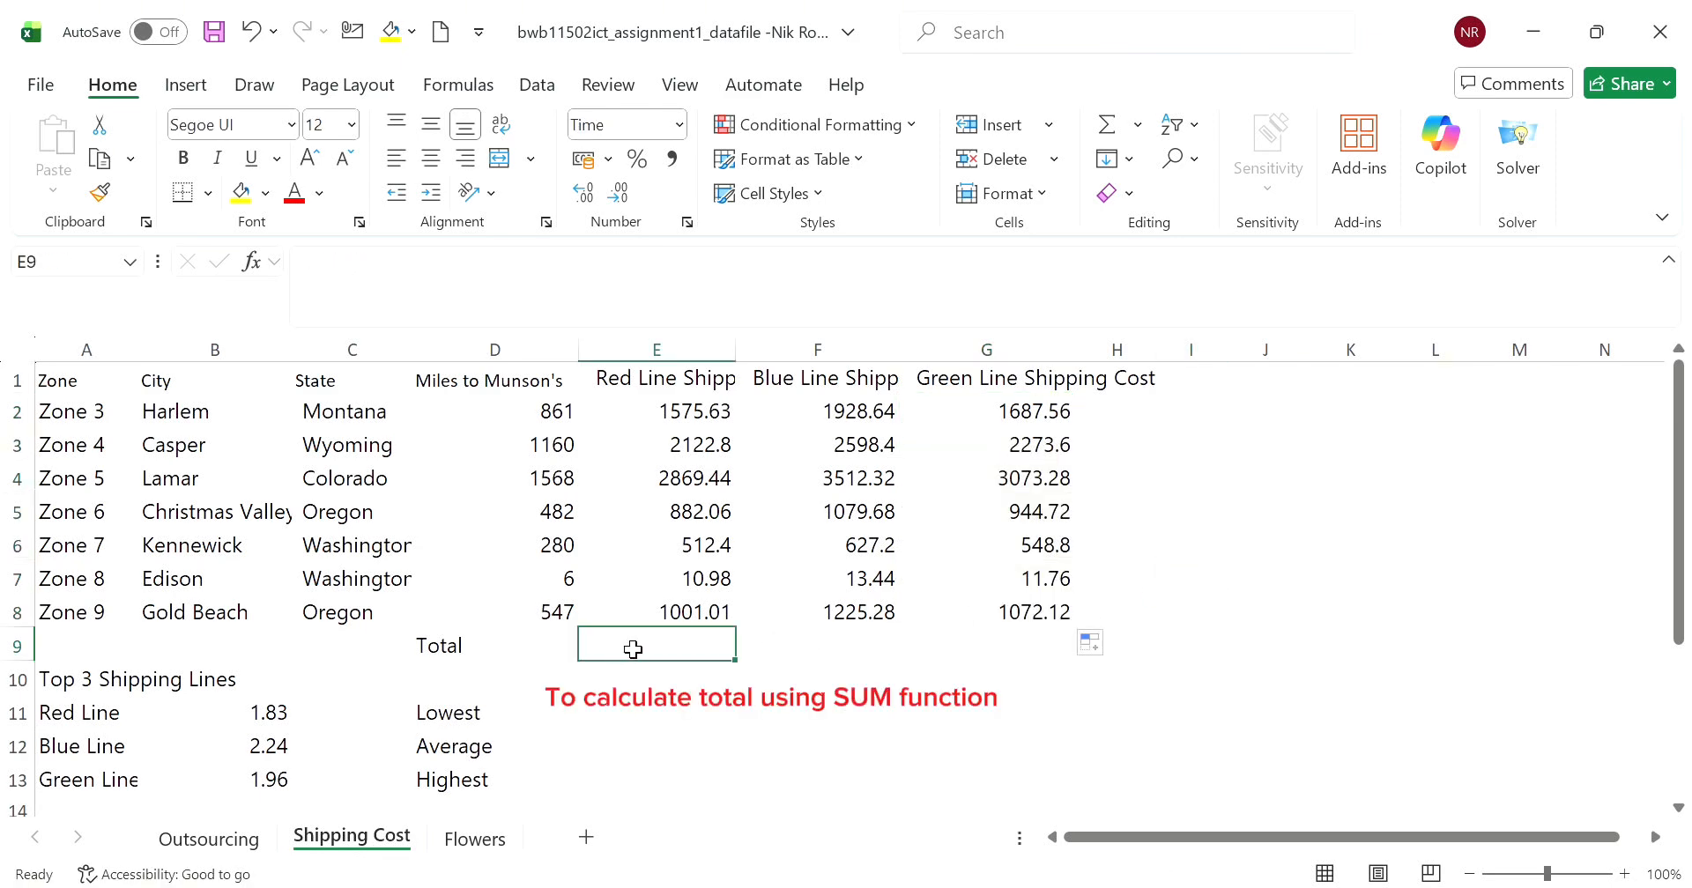
type("=sum")
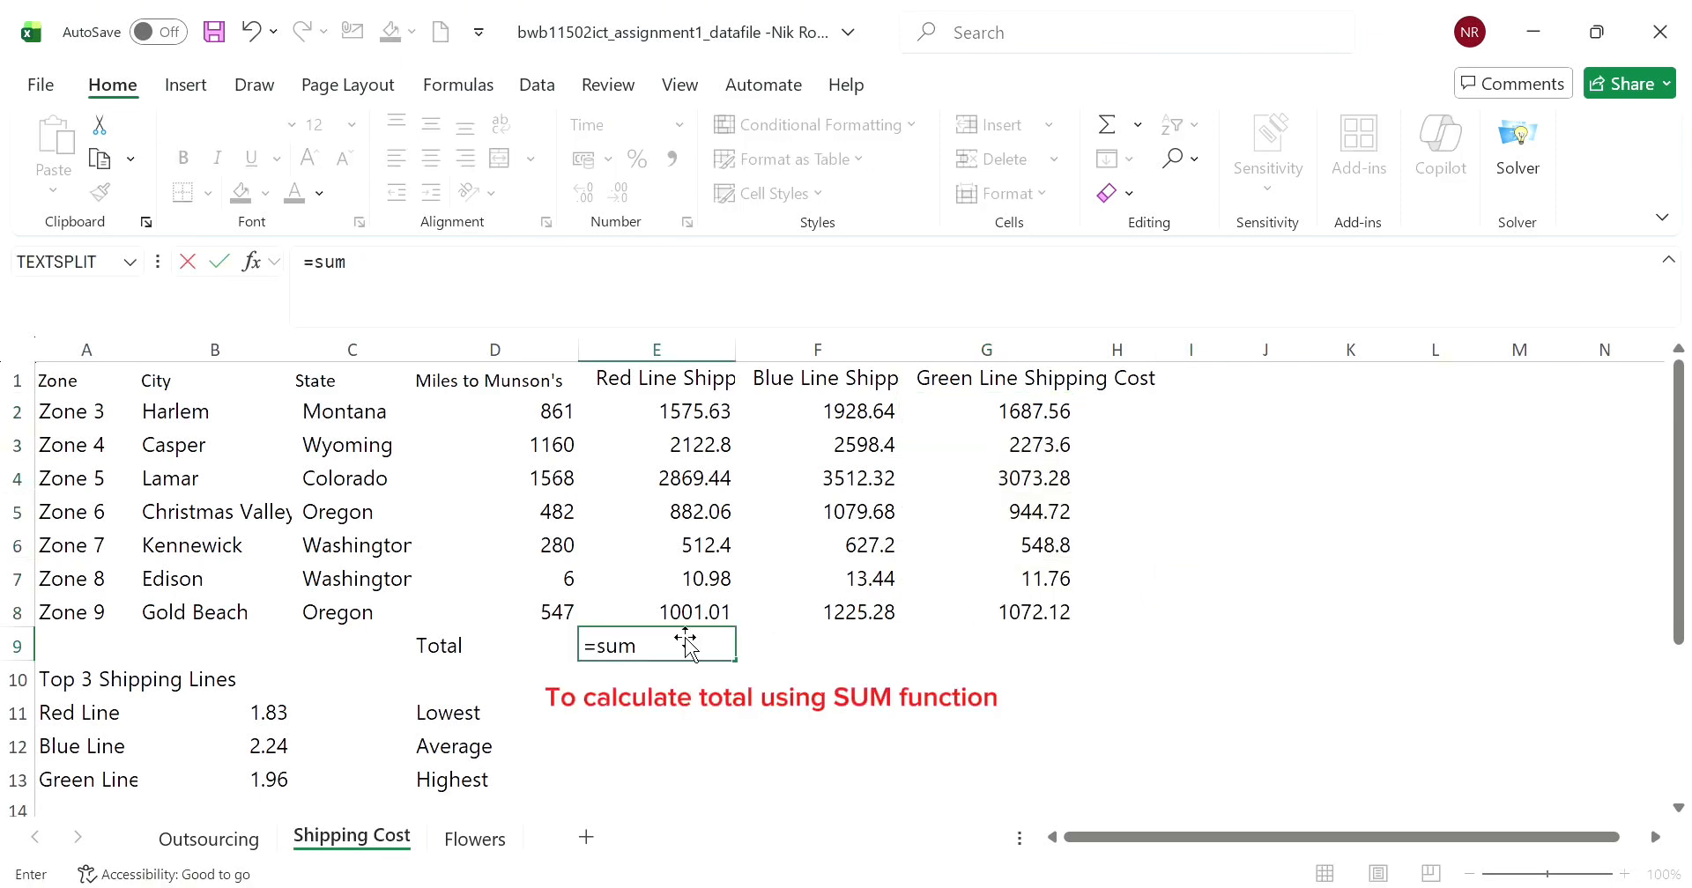
type("(")
left_click_drag(709, 417, 736, 616)
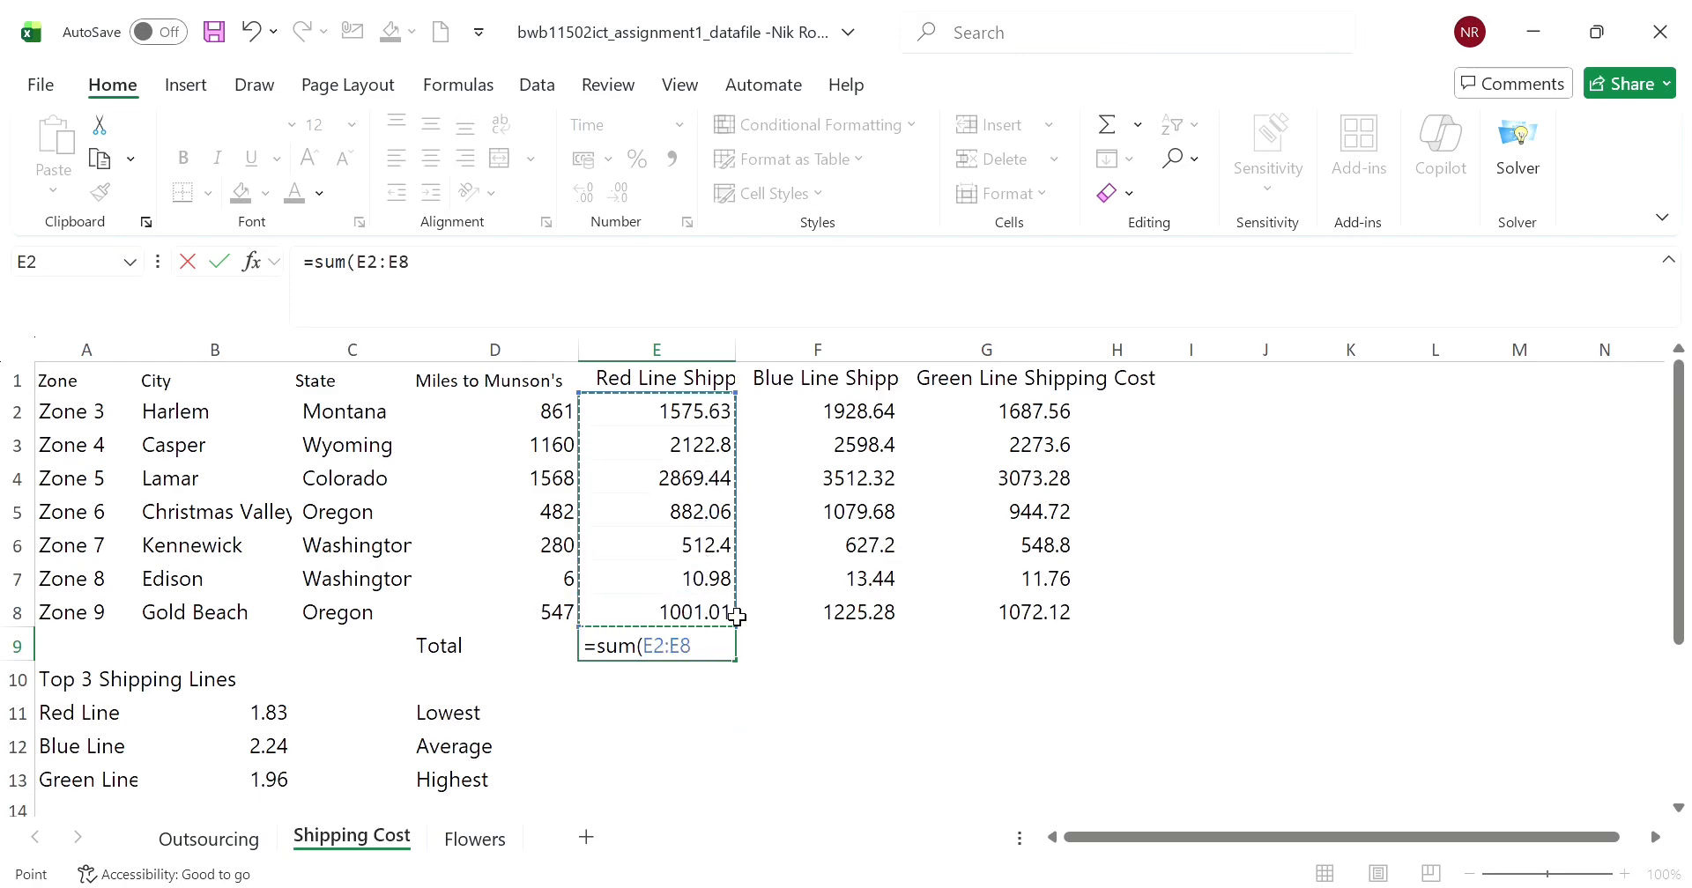
key("Return")
- Set E9's number format to General and copy its SUM formula across to F9 and G9
left_click(735, 645)
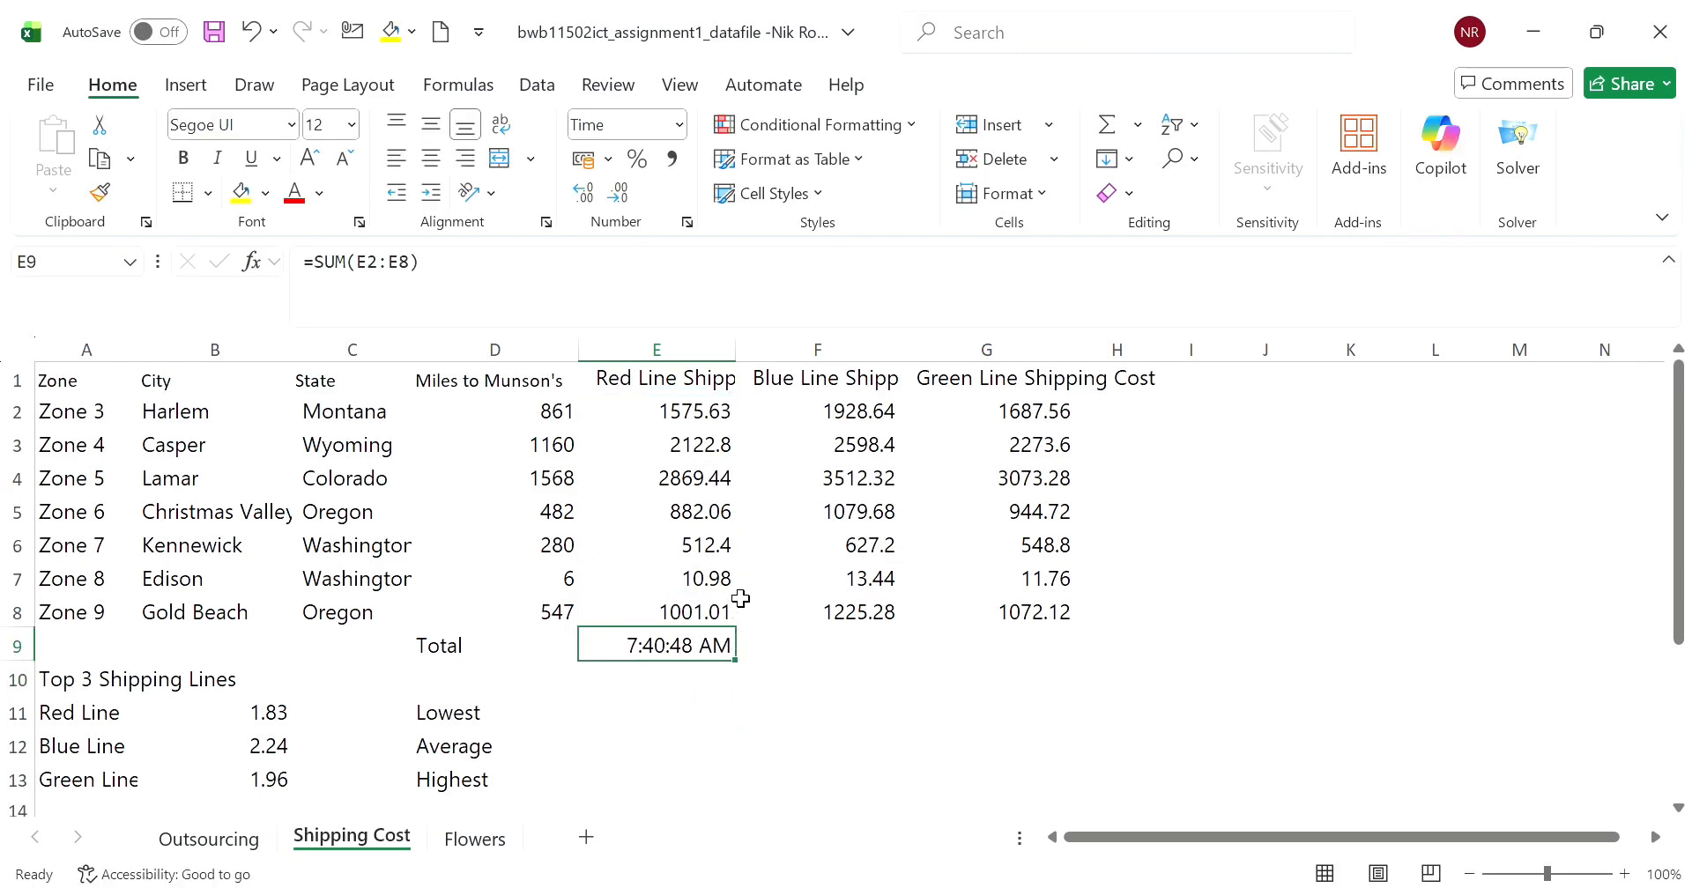
left_click(683, 129)
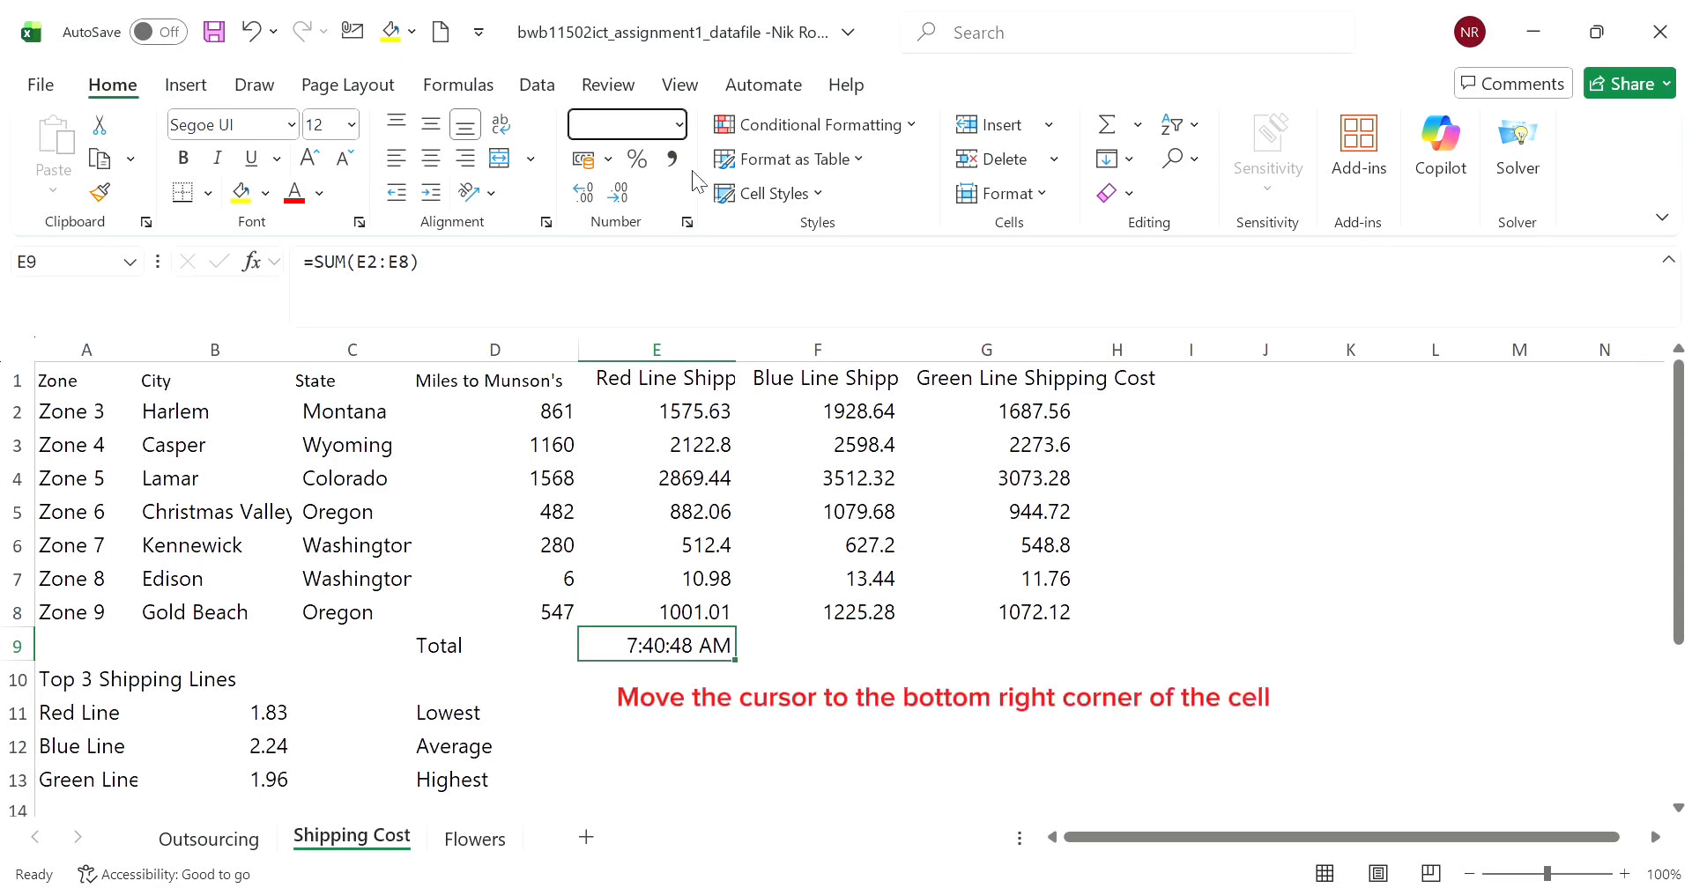
left_click(691, 171)
left_click_drag(751, 669, 1061, 679)
left_click(1295, 679)
- Inspect the cell ranges used by the SUM formulas in F9 and G9
left_click(885, 652)
left_click(950, 655)
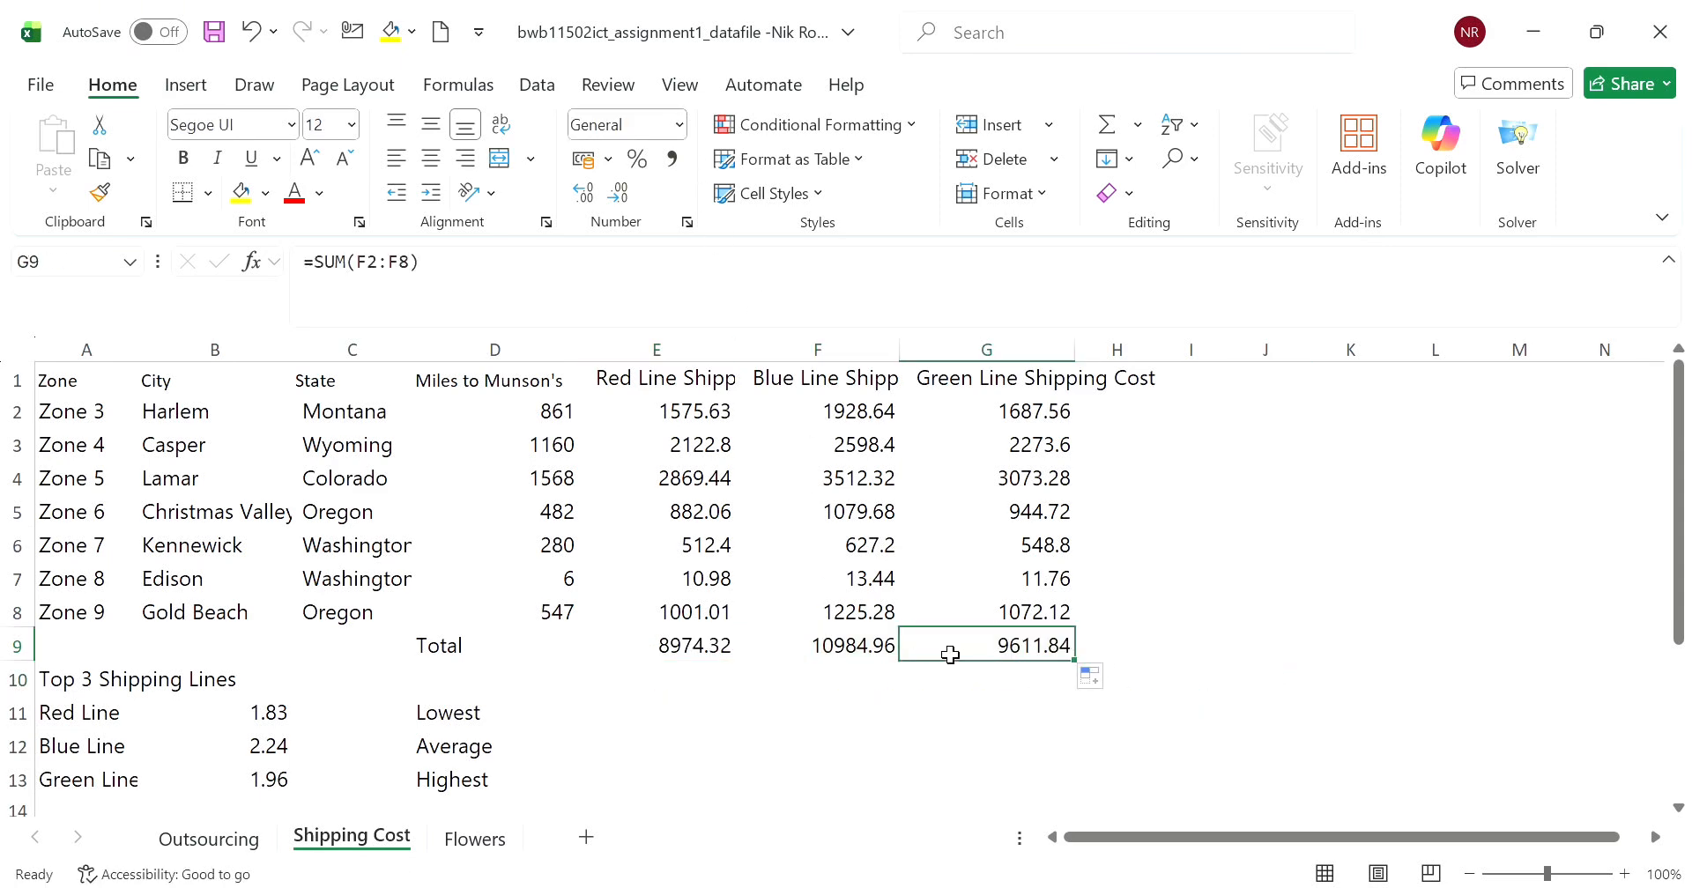
left_click(362, 261)
left_click_drag(356, 261, 413, 263)
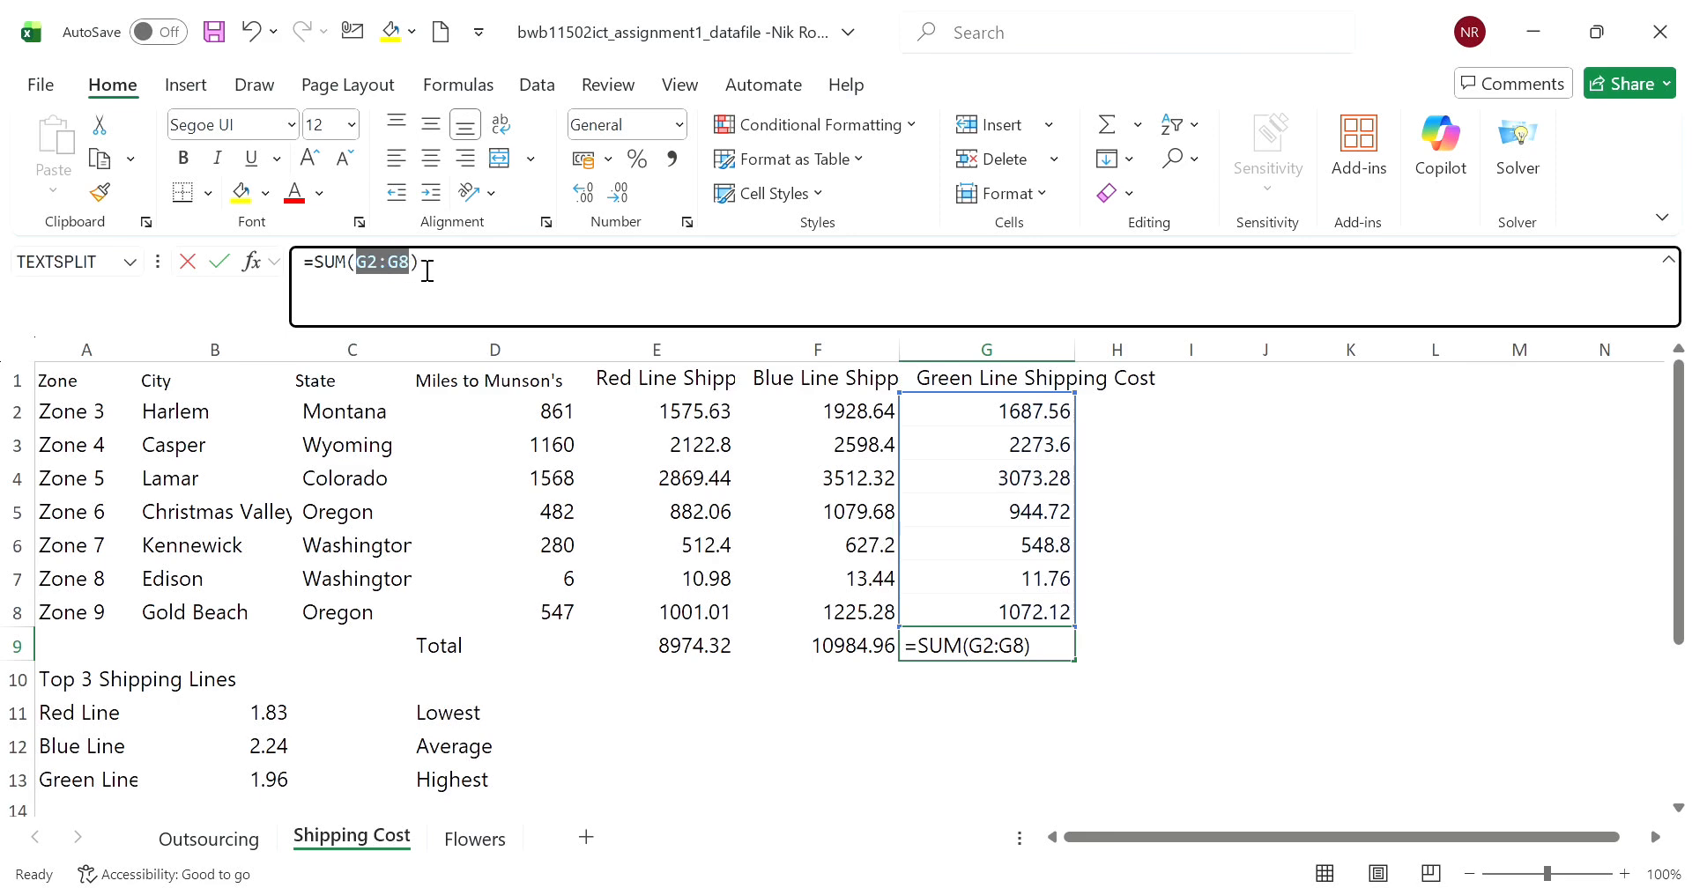
left_click(823, 657)
left_click(709, 659)
left_click(846, 665)
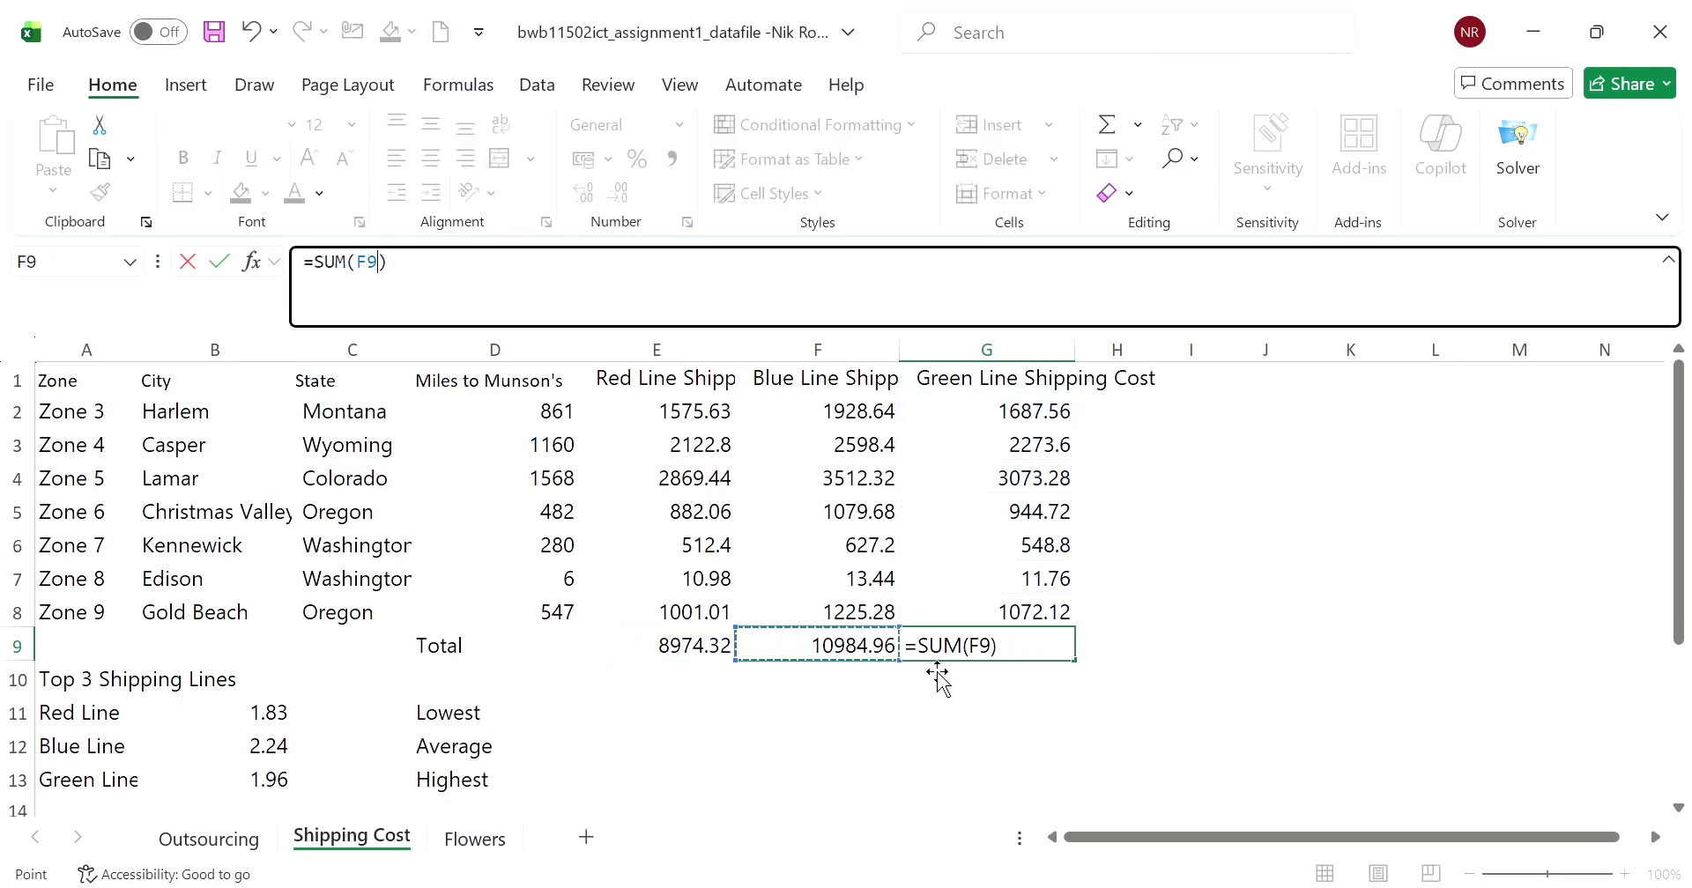
key("Escape")
- Copy F9's SUM formula across to G9 again and check the range it uses
left_click(892, 657)
left_click_drag(908, 674, 1079, 670)
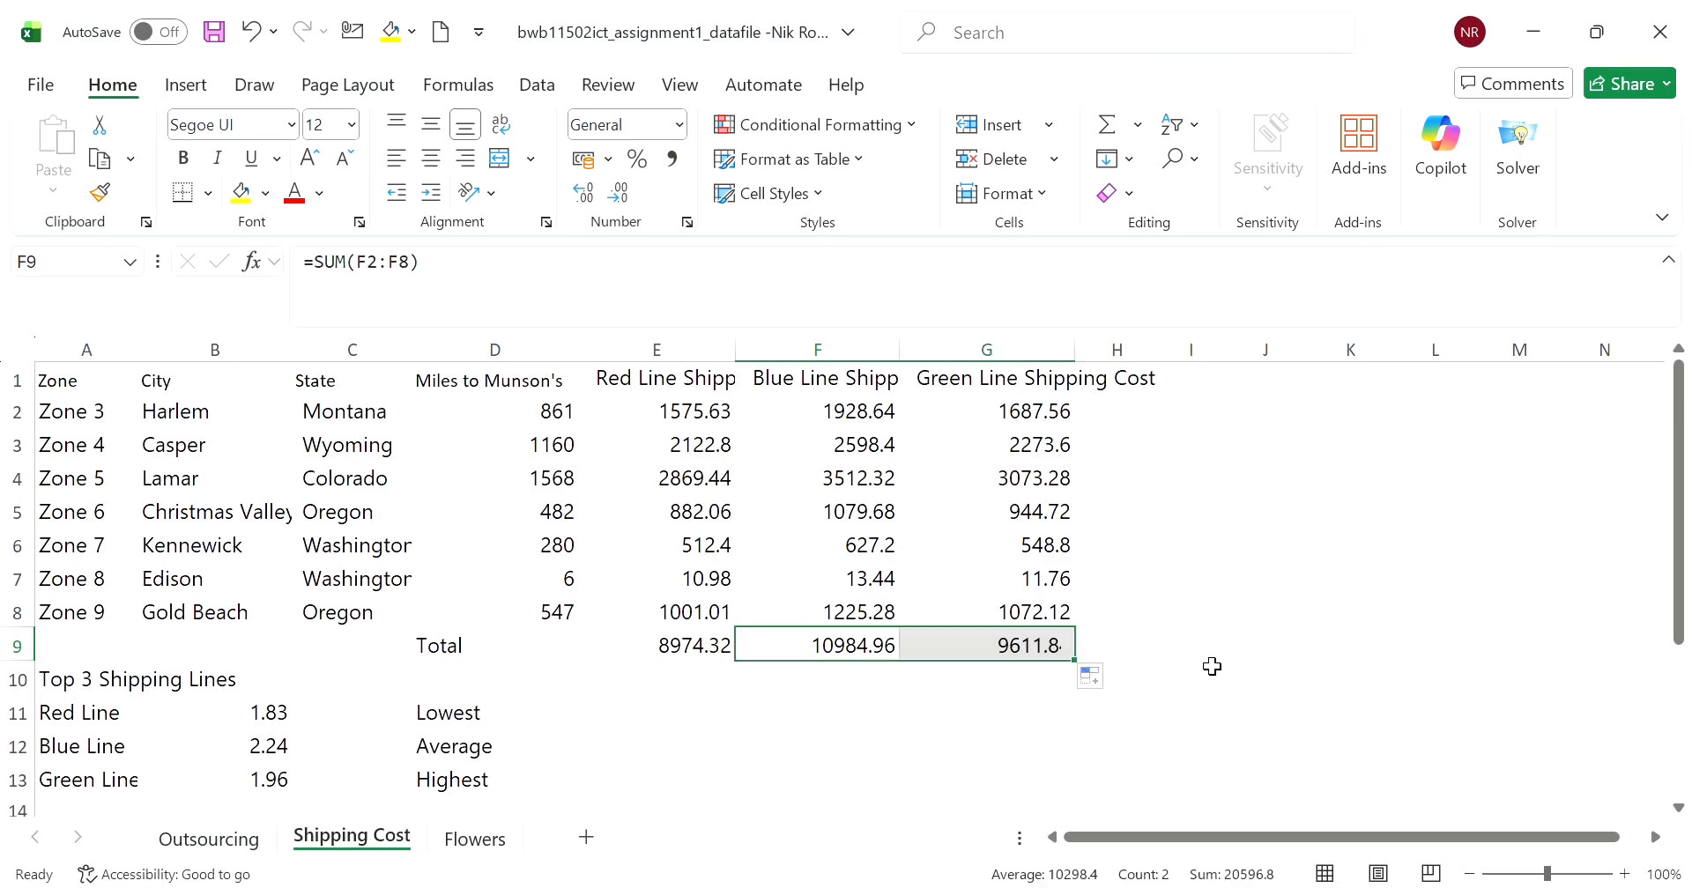
left_click(1216, 665)
left_click(1018, 650)
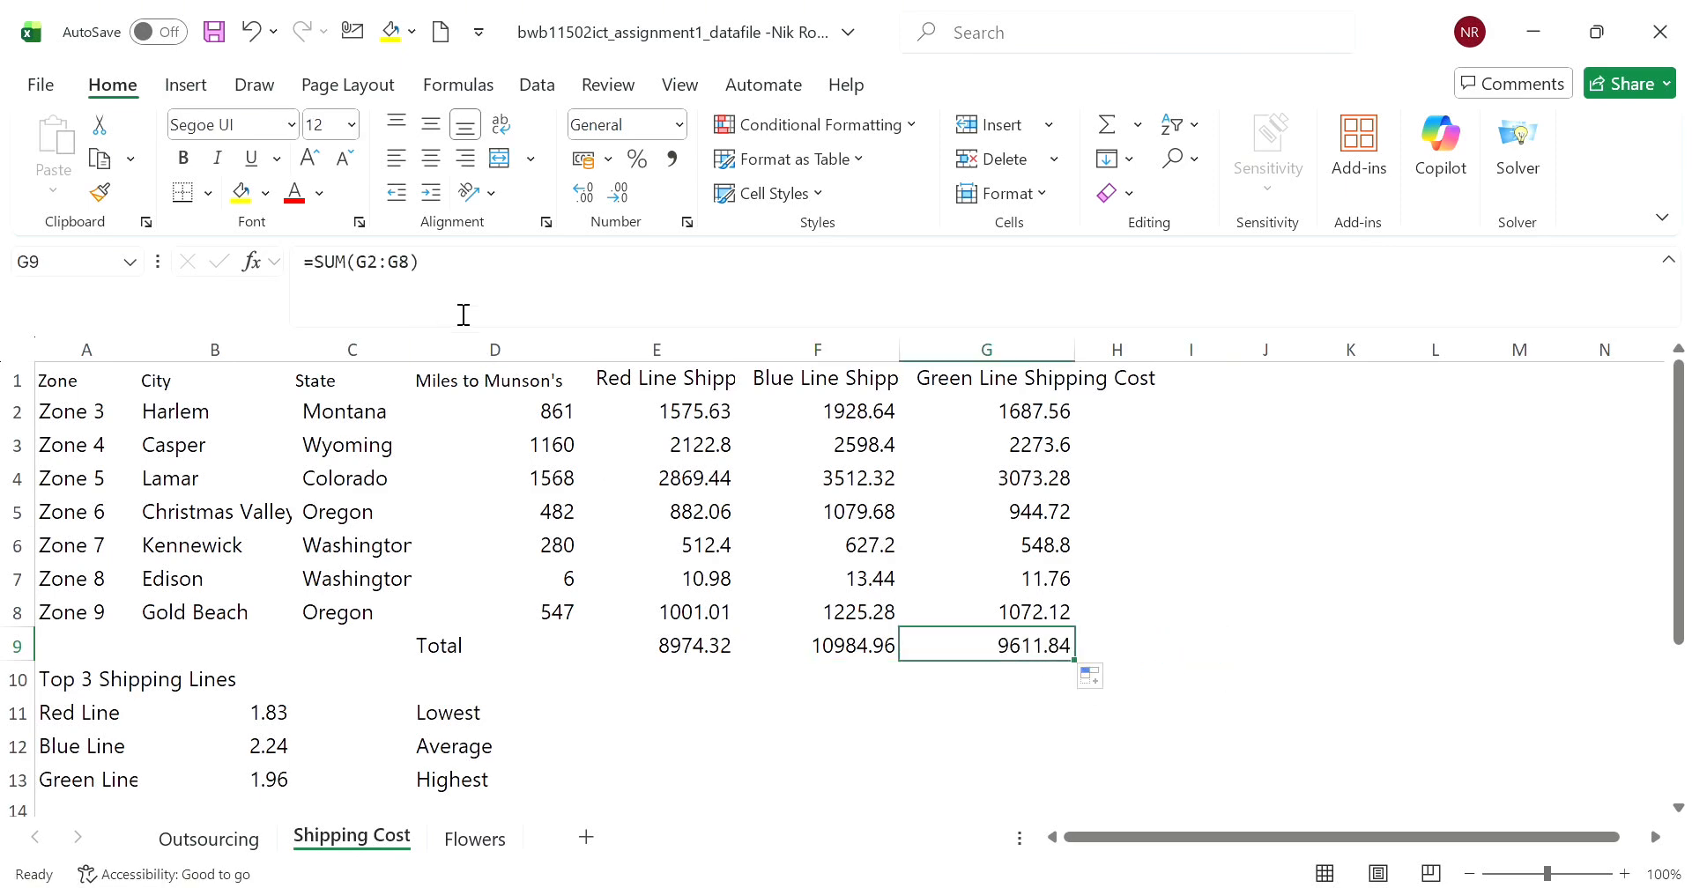
- Find the lowest Red Line shipping cost in E11 with =MIN(E2:E8) and set the cell's number format to General
left_click(702, 713)
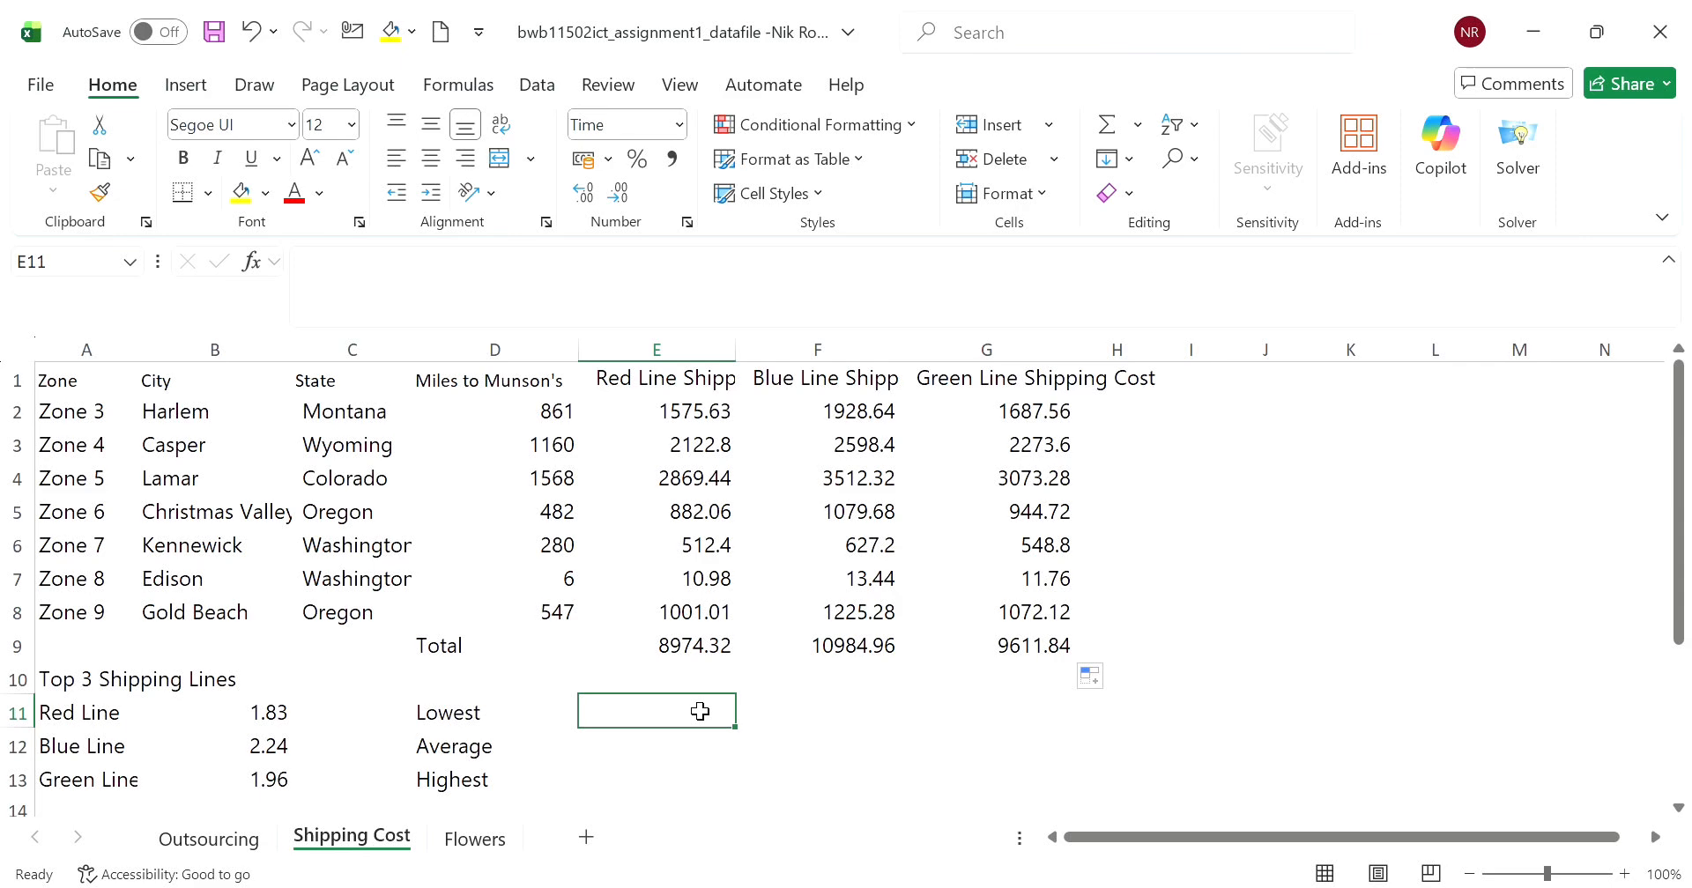
type("mi")
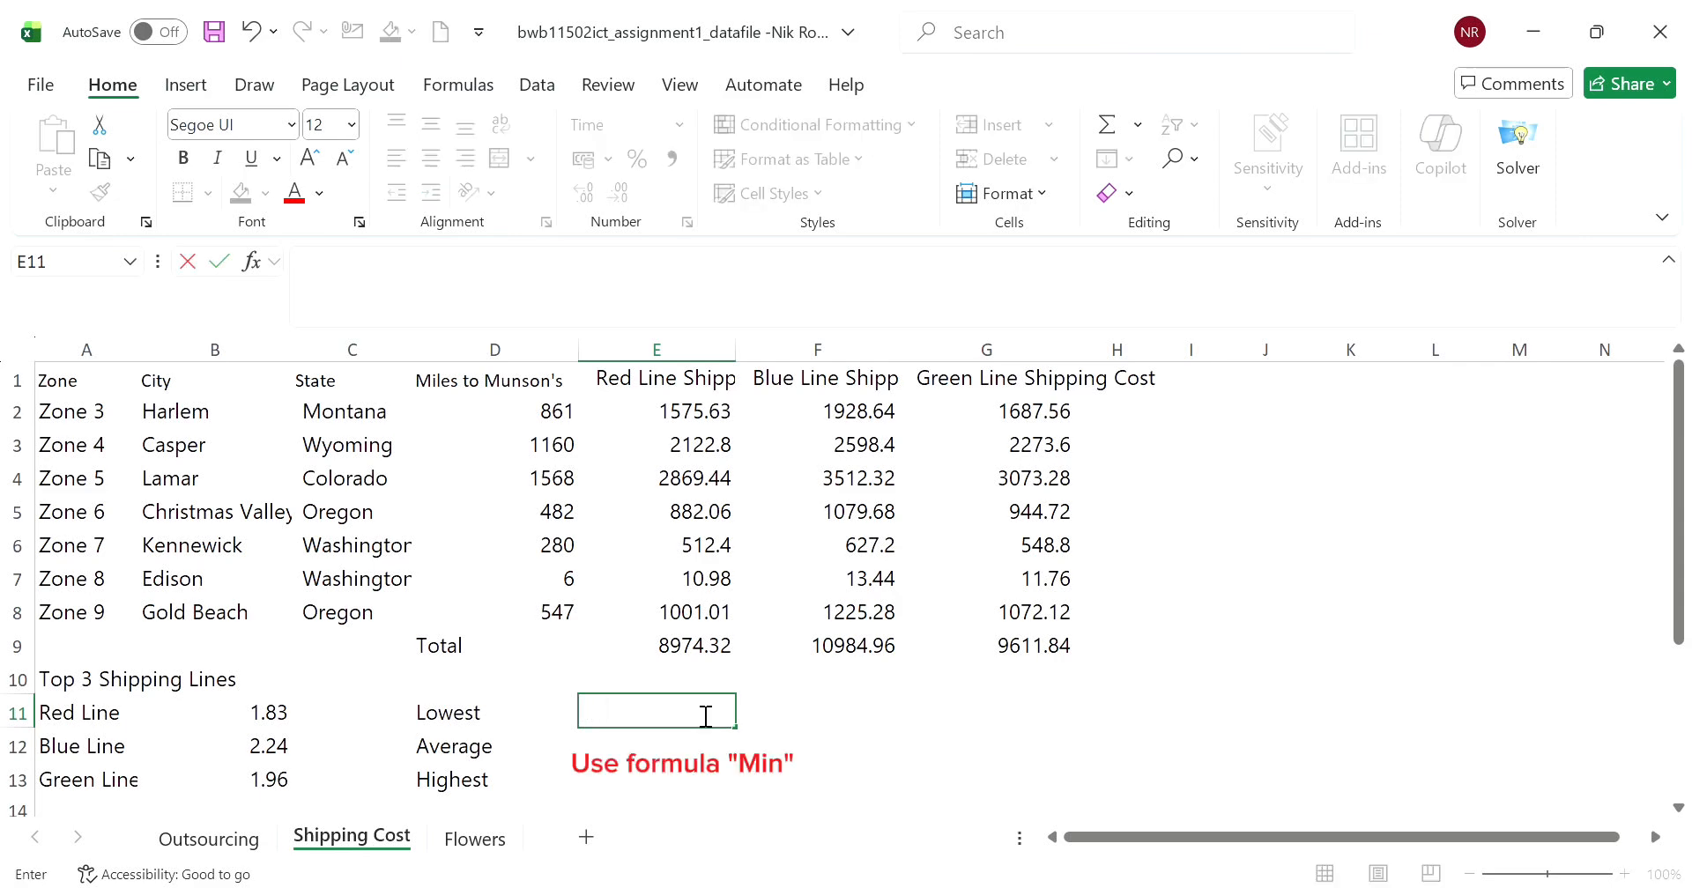
type("min(")
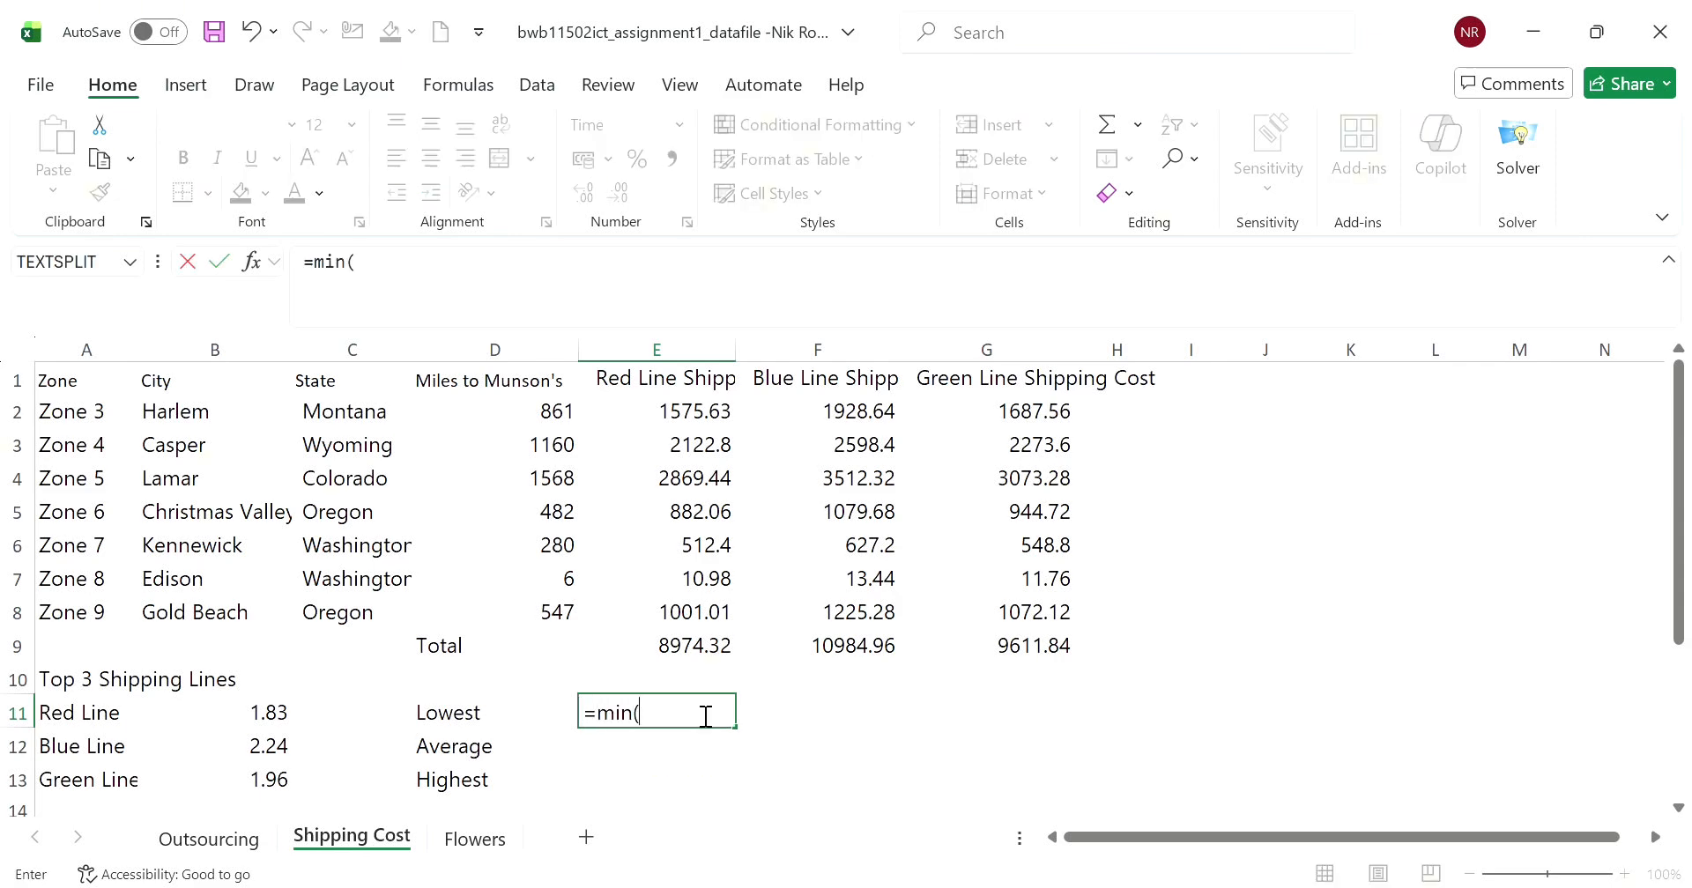
left_click_drag(692, 414, 688, 615)
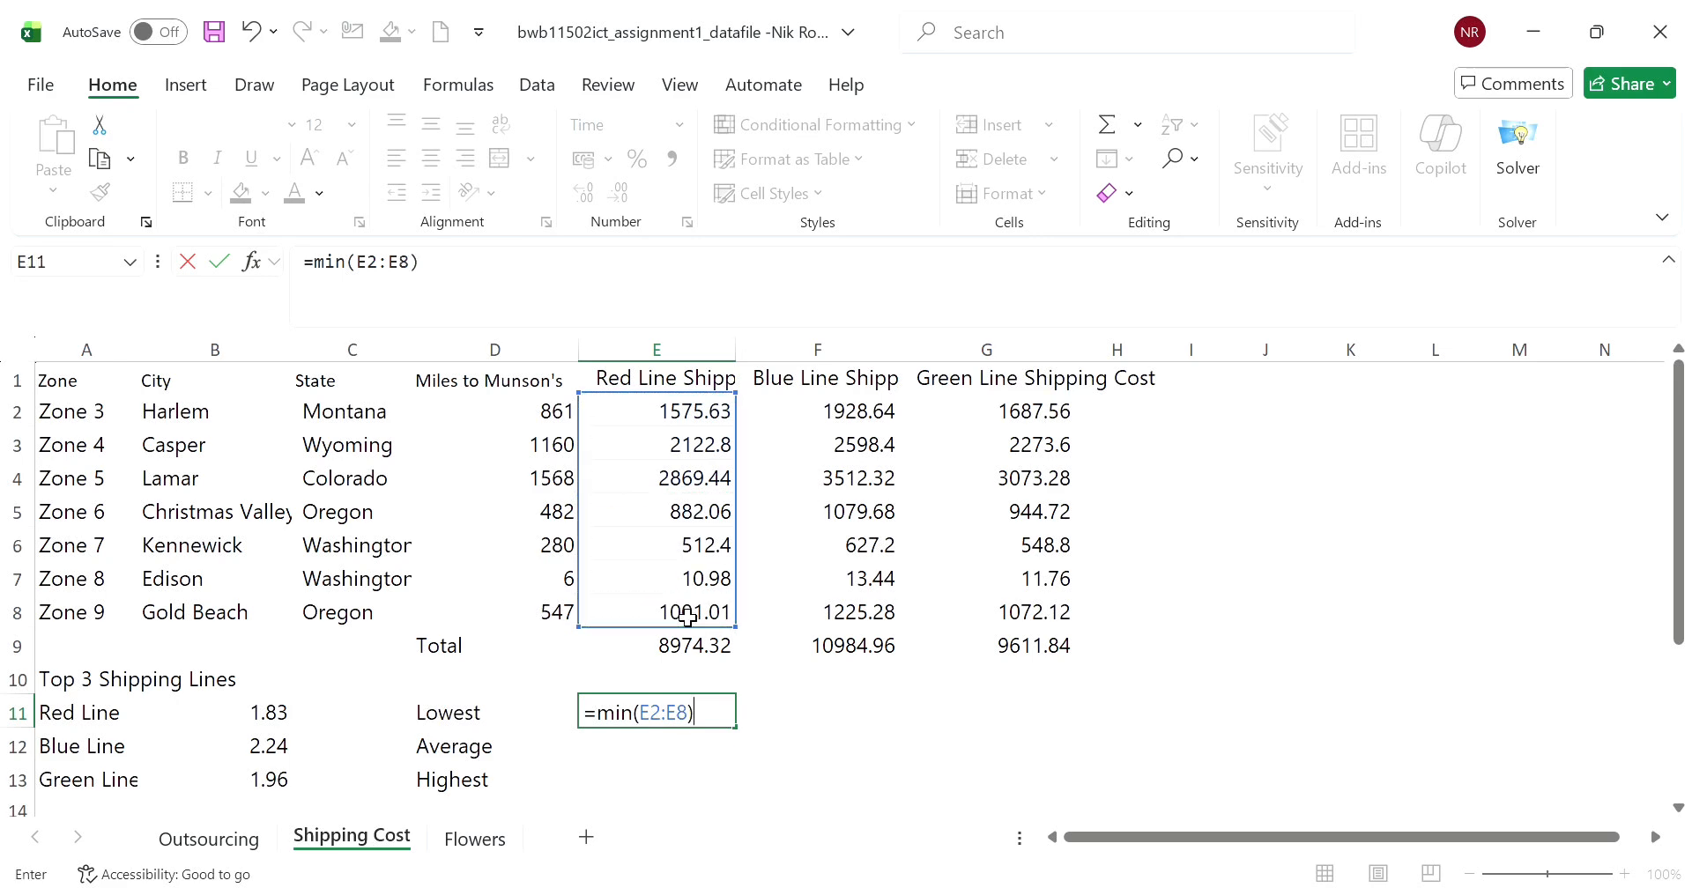
key("Return")
left_click(665, 723)
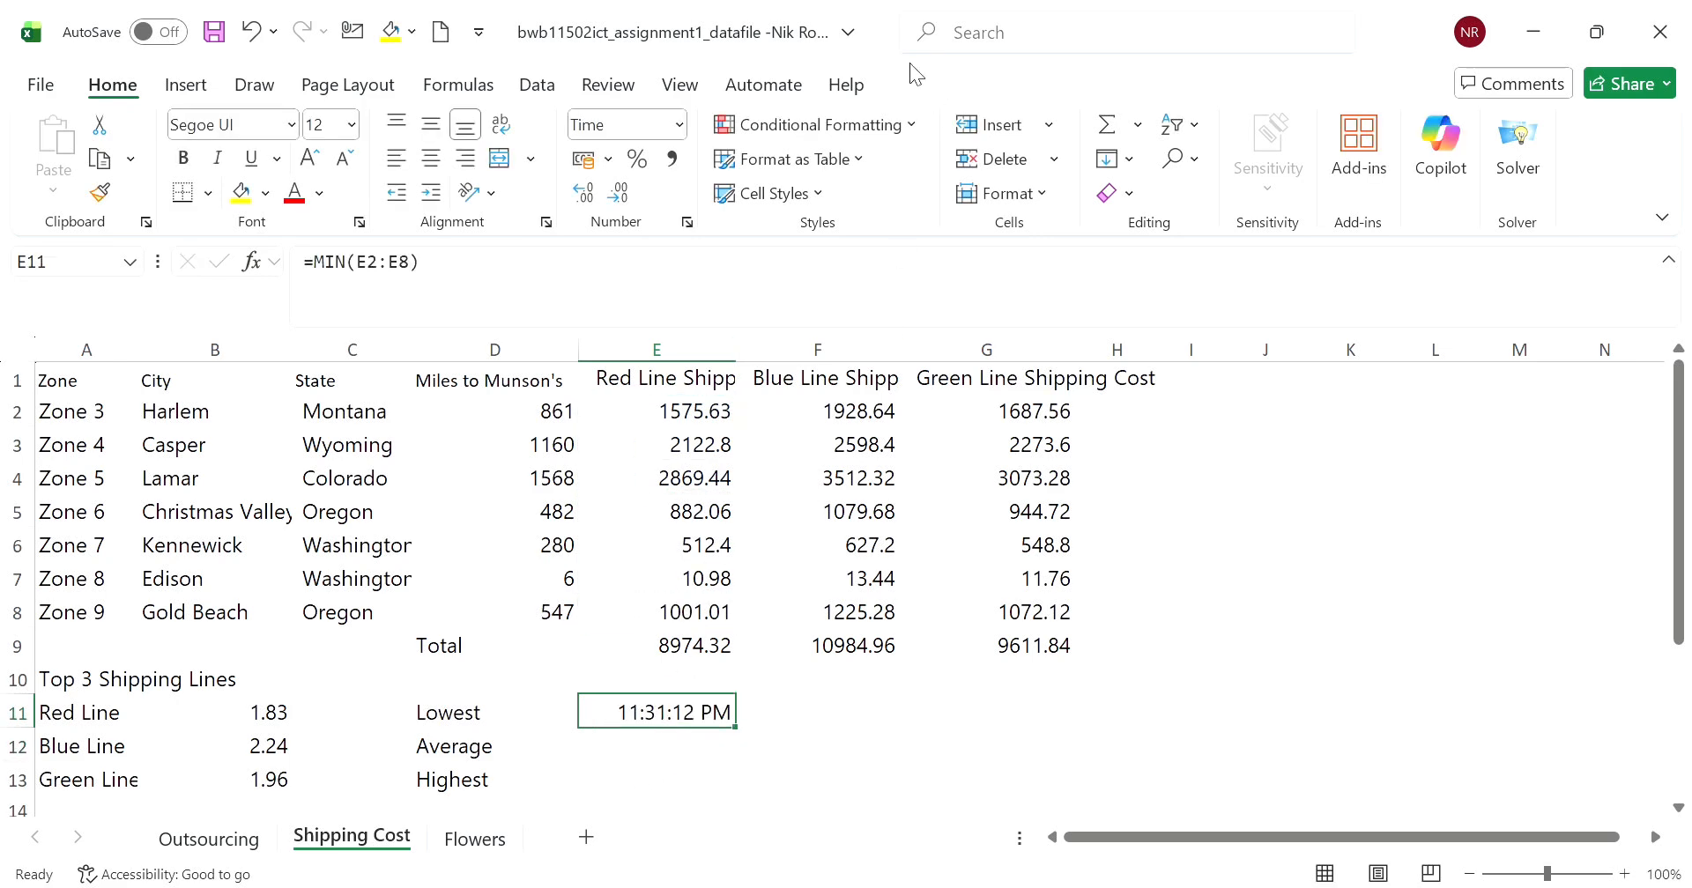
left_click(679, 125)
left_click(663, 169)
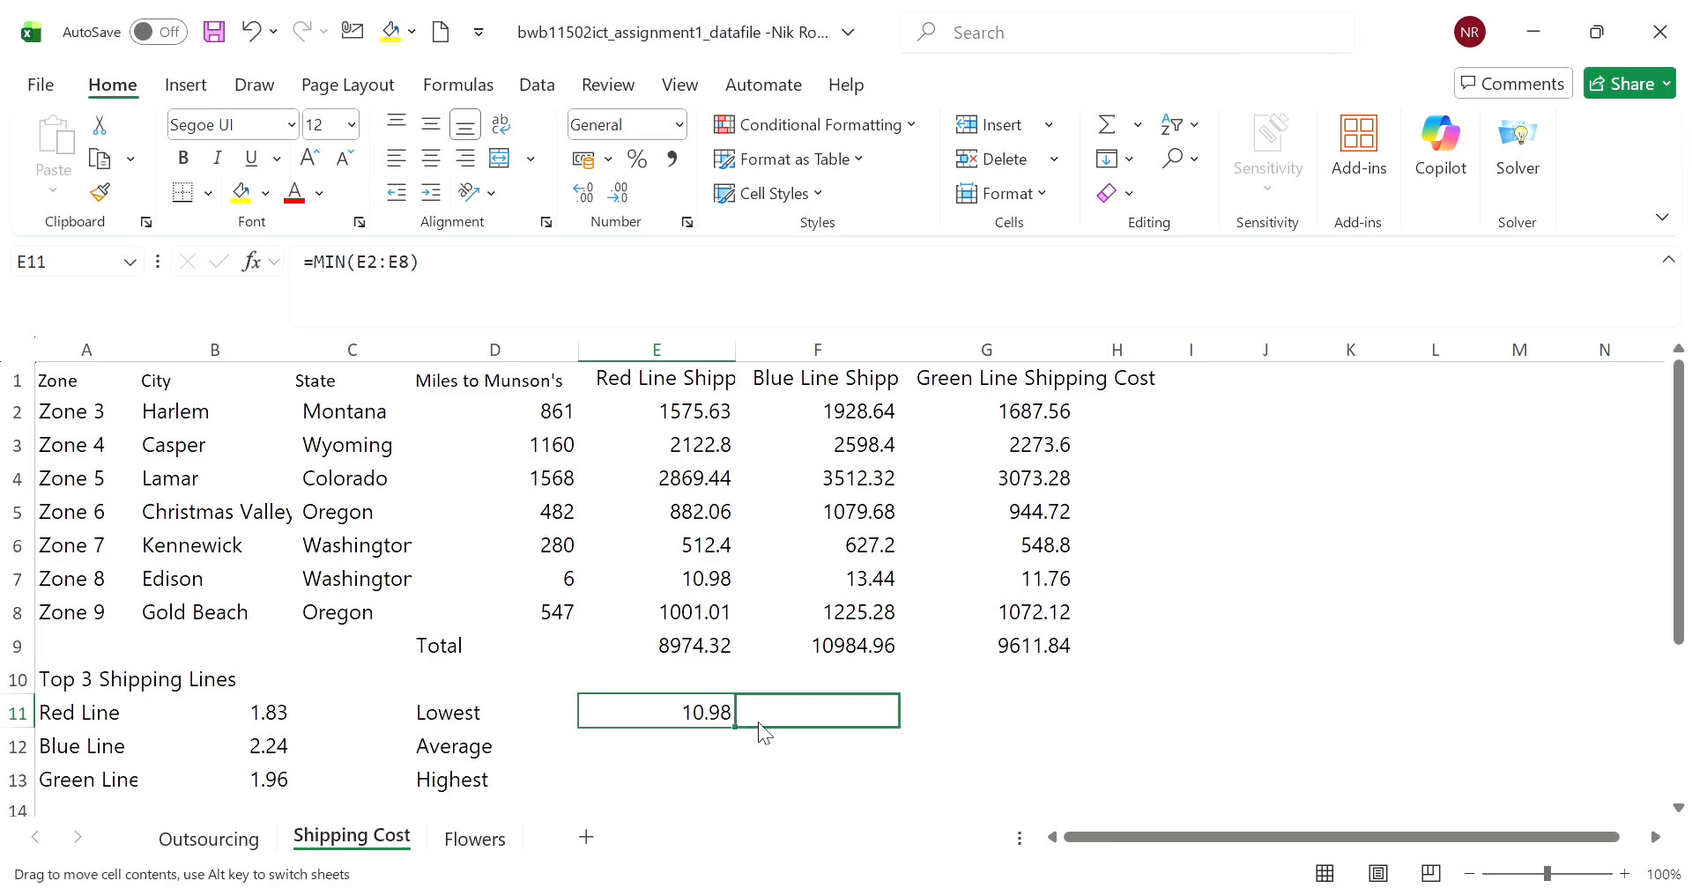
left_click(811, 710)
left_click_drag(811, 710, 811, 710)
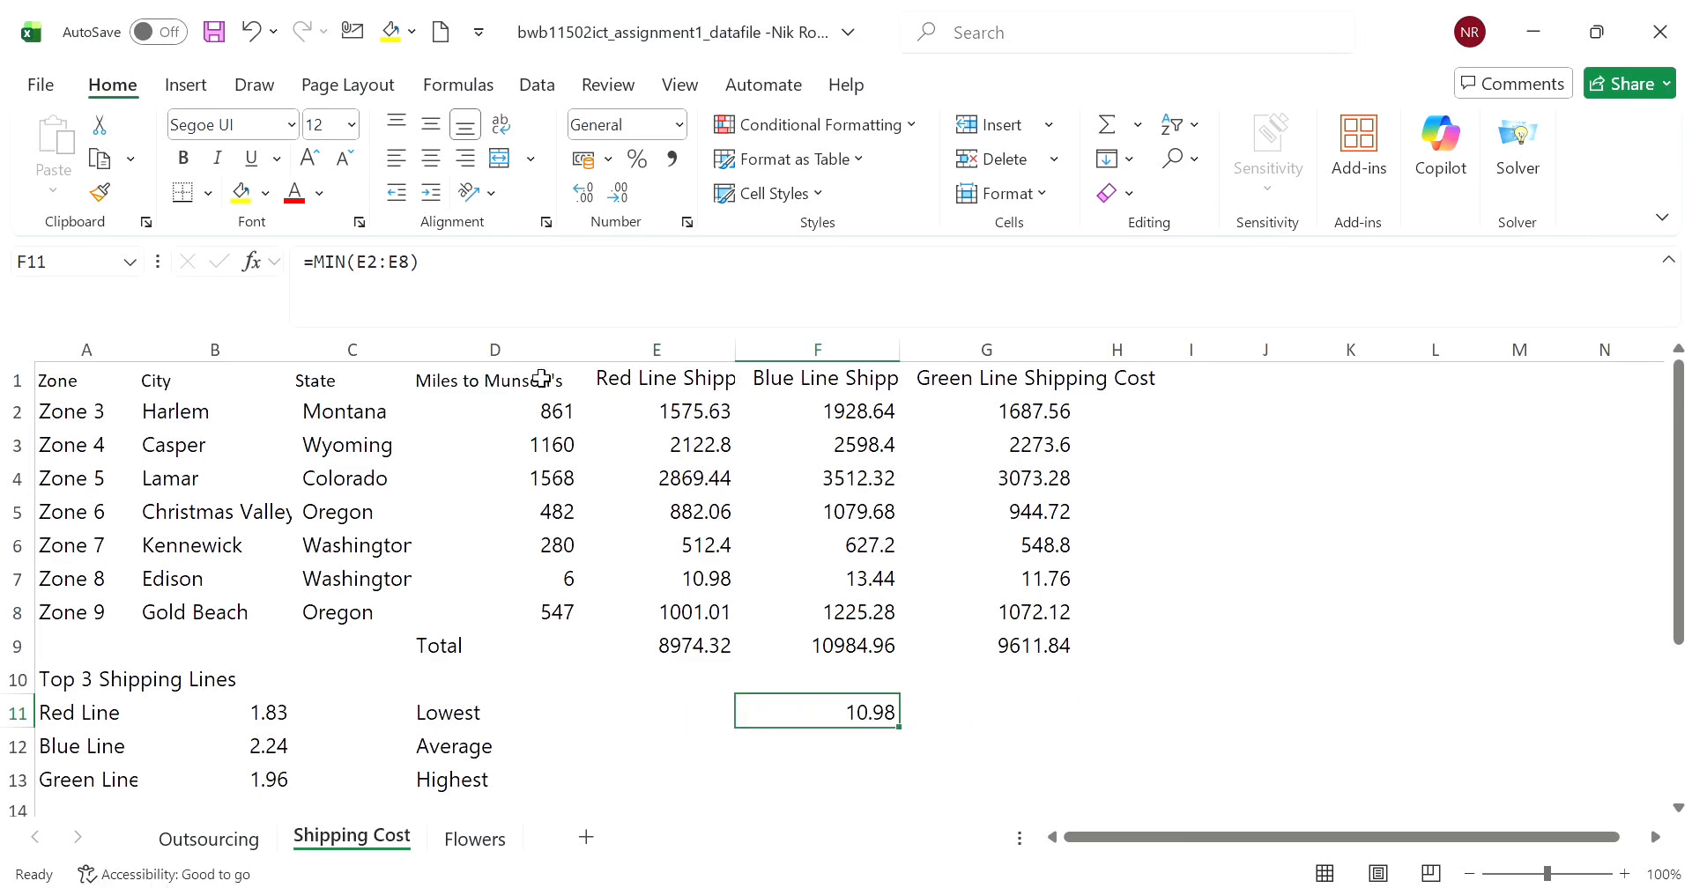
left_click(266, 28)
- Copy E11's MIN formula across to F11 and G11 for the Blue and Green Lines
left_click_drag(735, 728, 1022, 731)
scroll(884, 740, "down", 2)
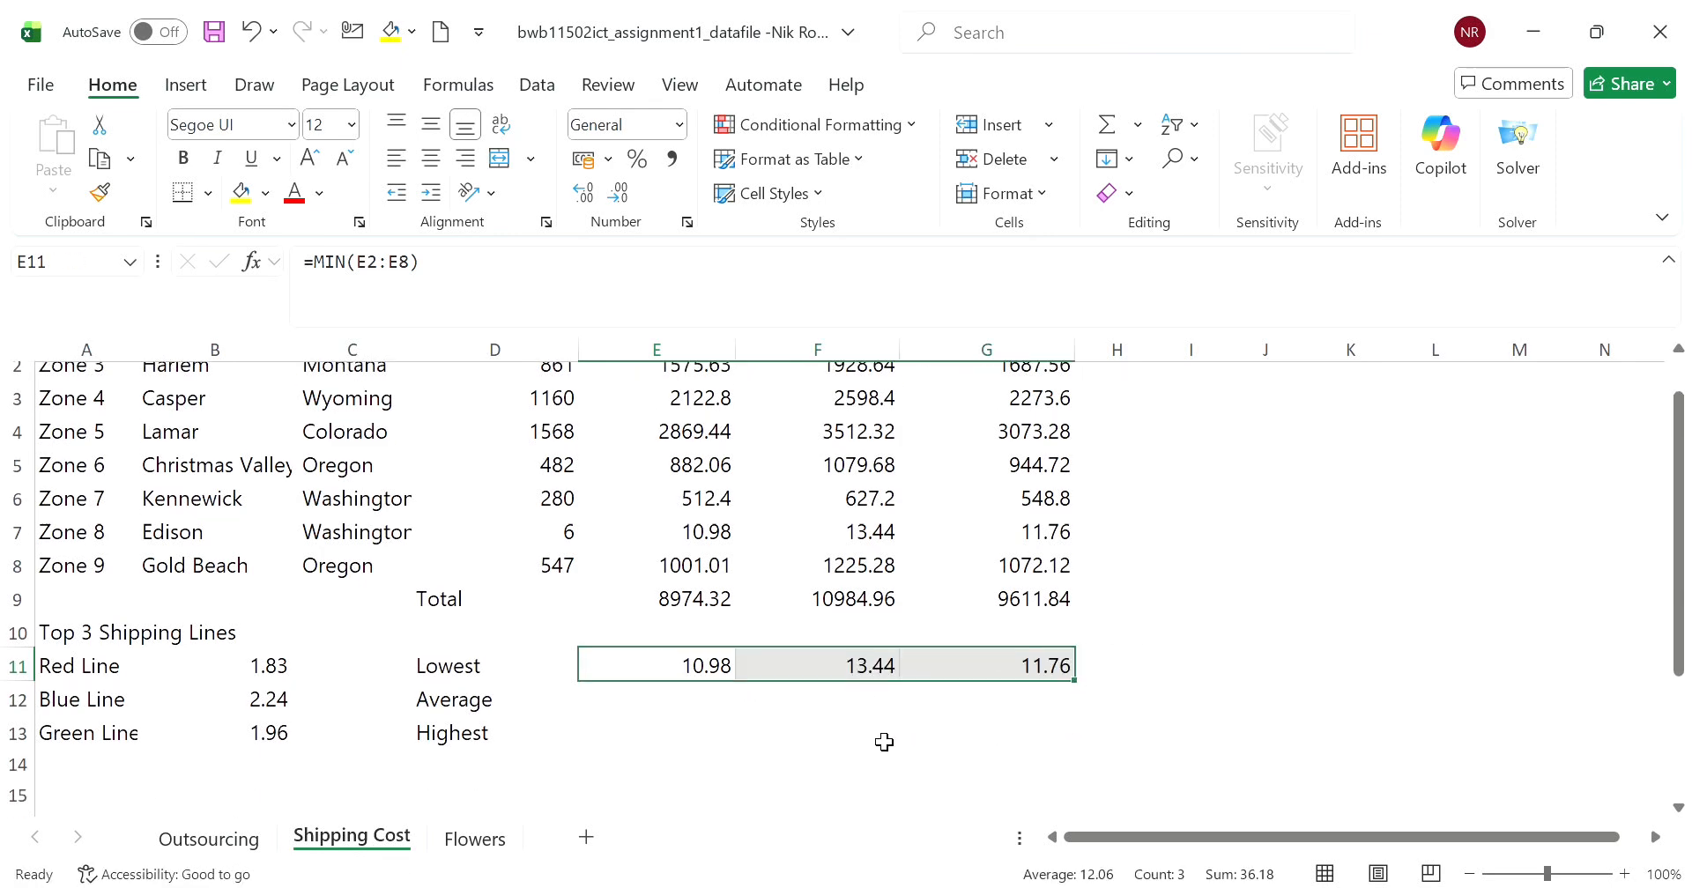
- Average the Red Line shipping costs in E12 with the formula =AVERAGE(E2:E8)
left_click(701, 573)
left_click_drag(714, 574, 1033, 595)
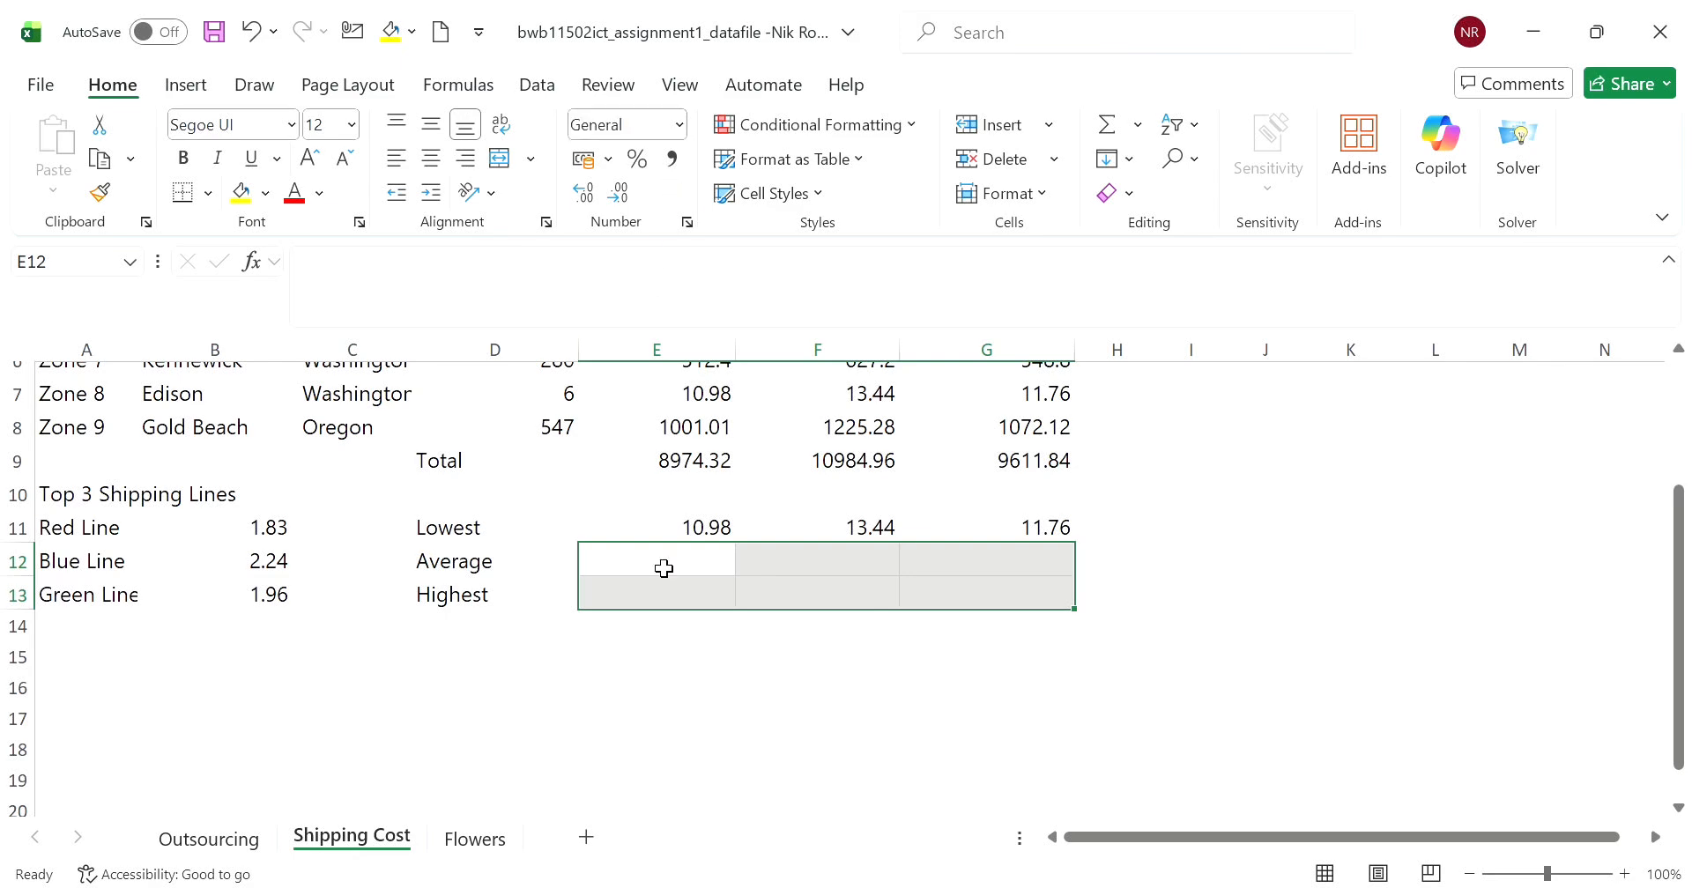
left_click(690, 566)
type("=")
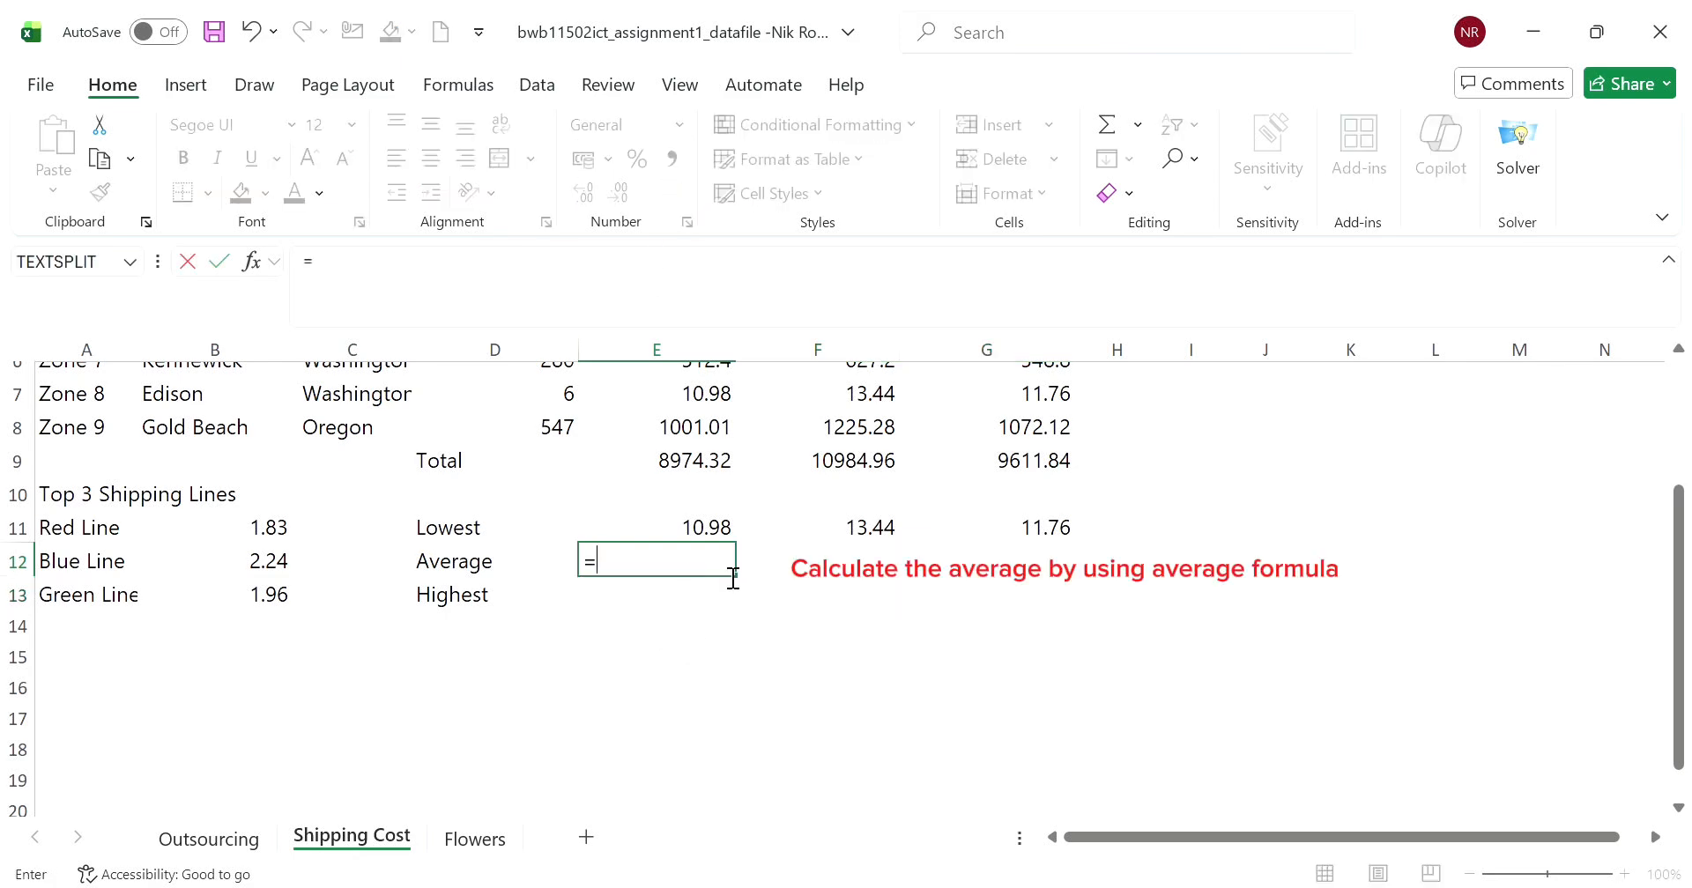
type("avear")
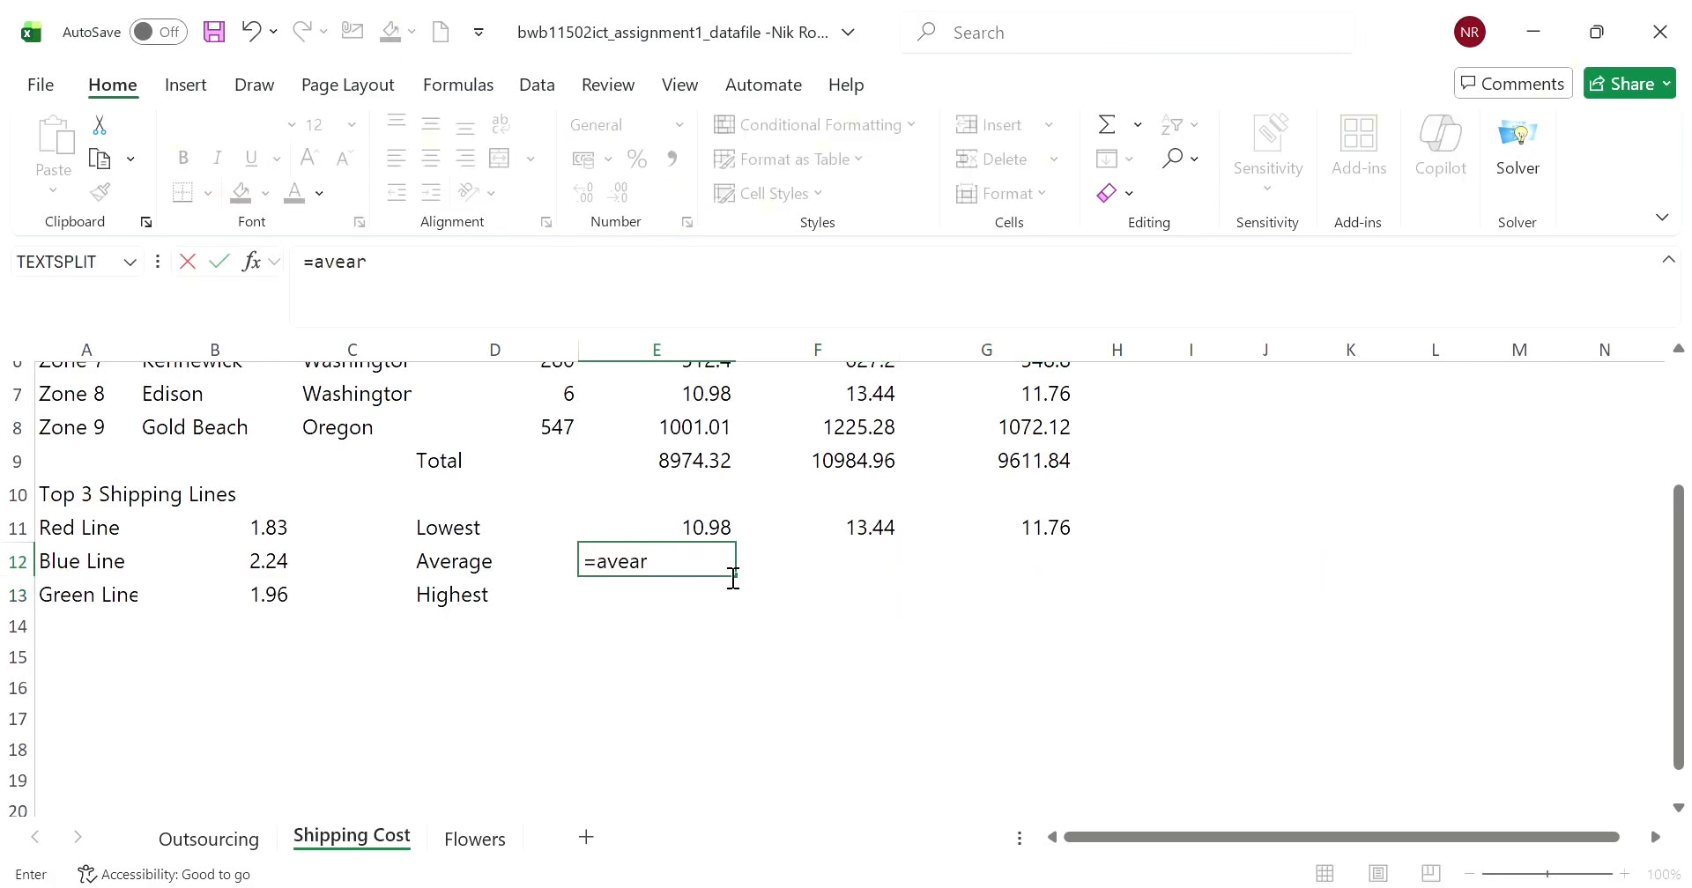
key("BackSpace")
key("BackSpace")
type("rage(")
scroll(684, 503, "up", 2)
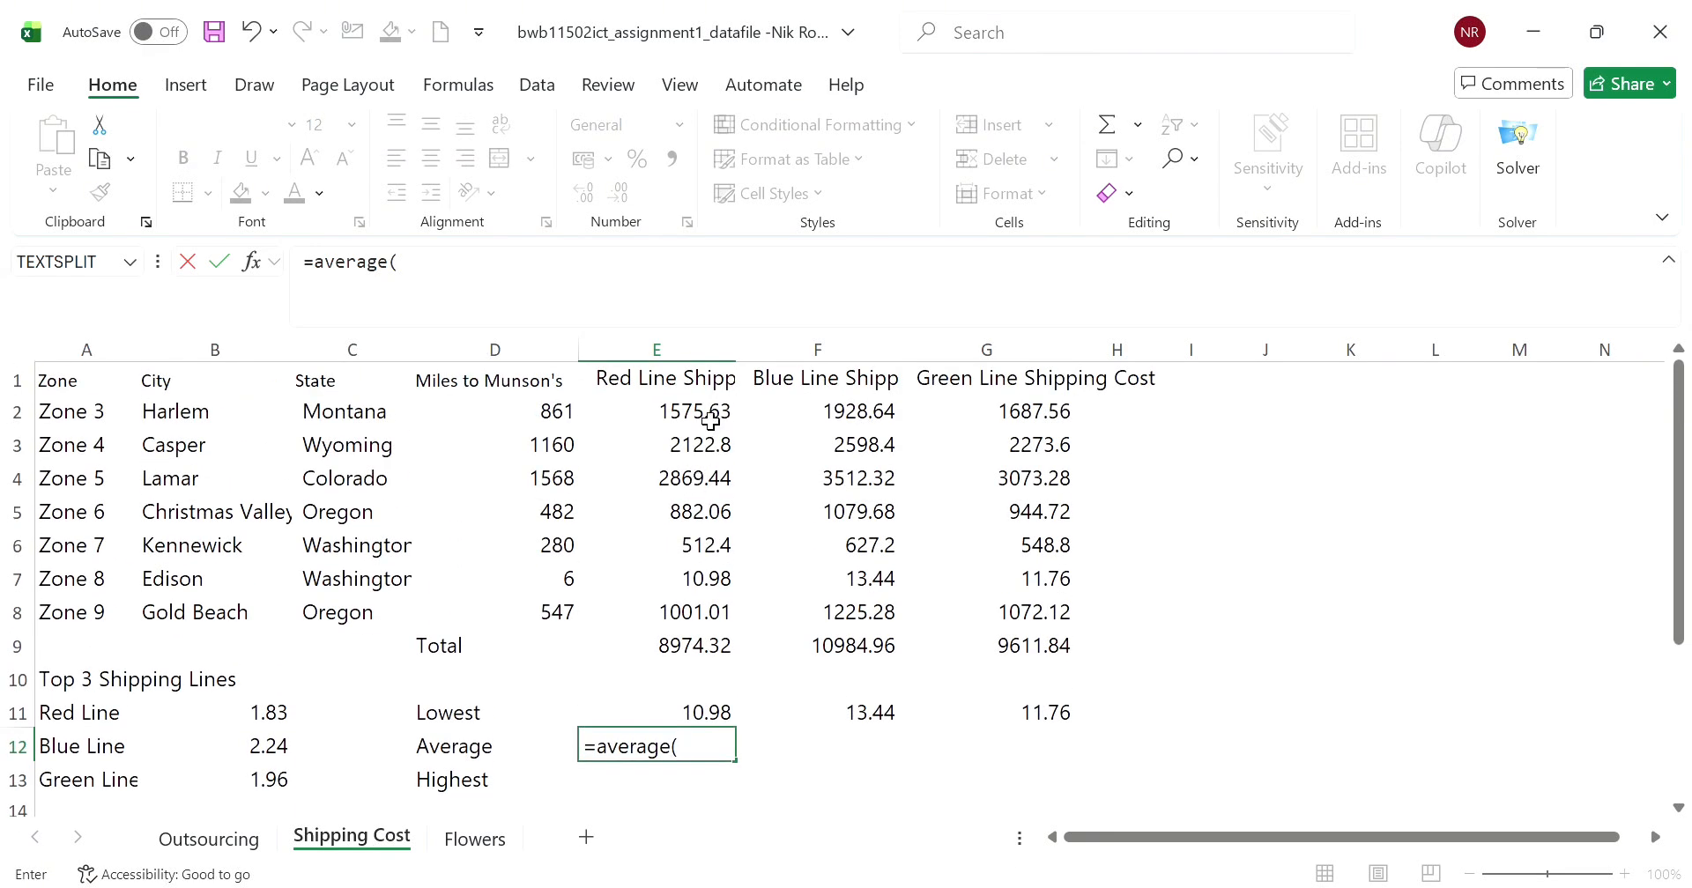
left_click_drag(701, 414, 714, 607)
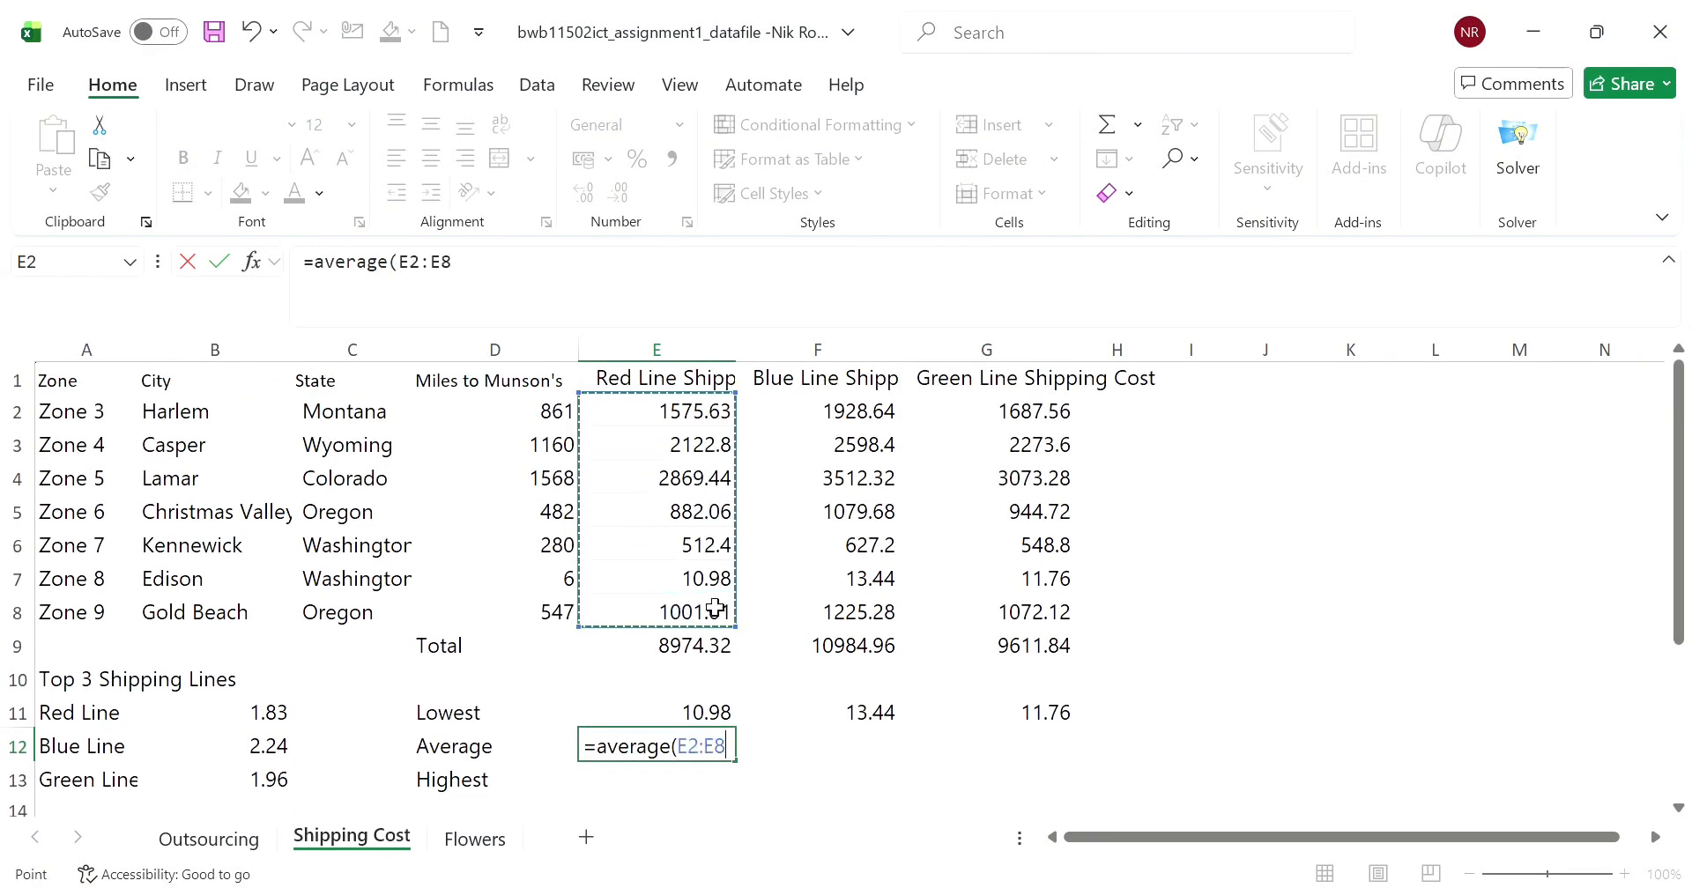
key("Return")
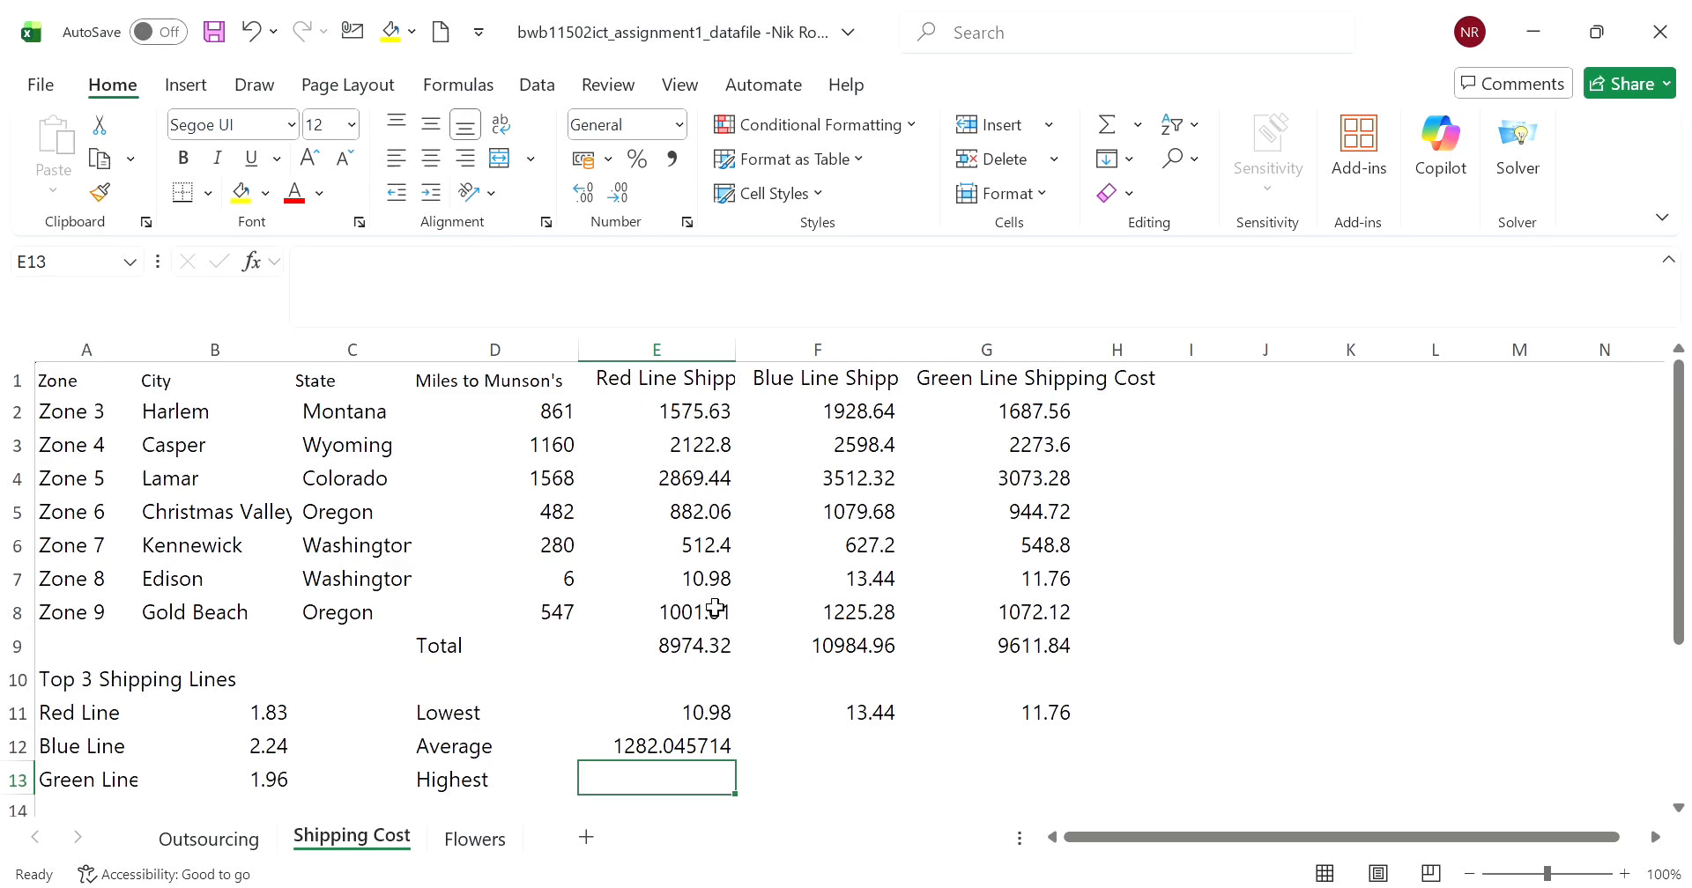
left_click(663, 740)
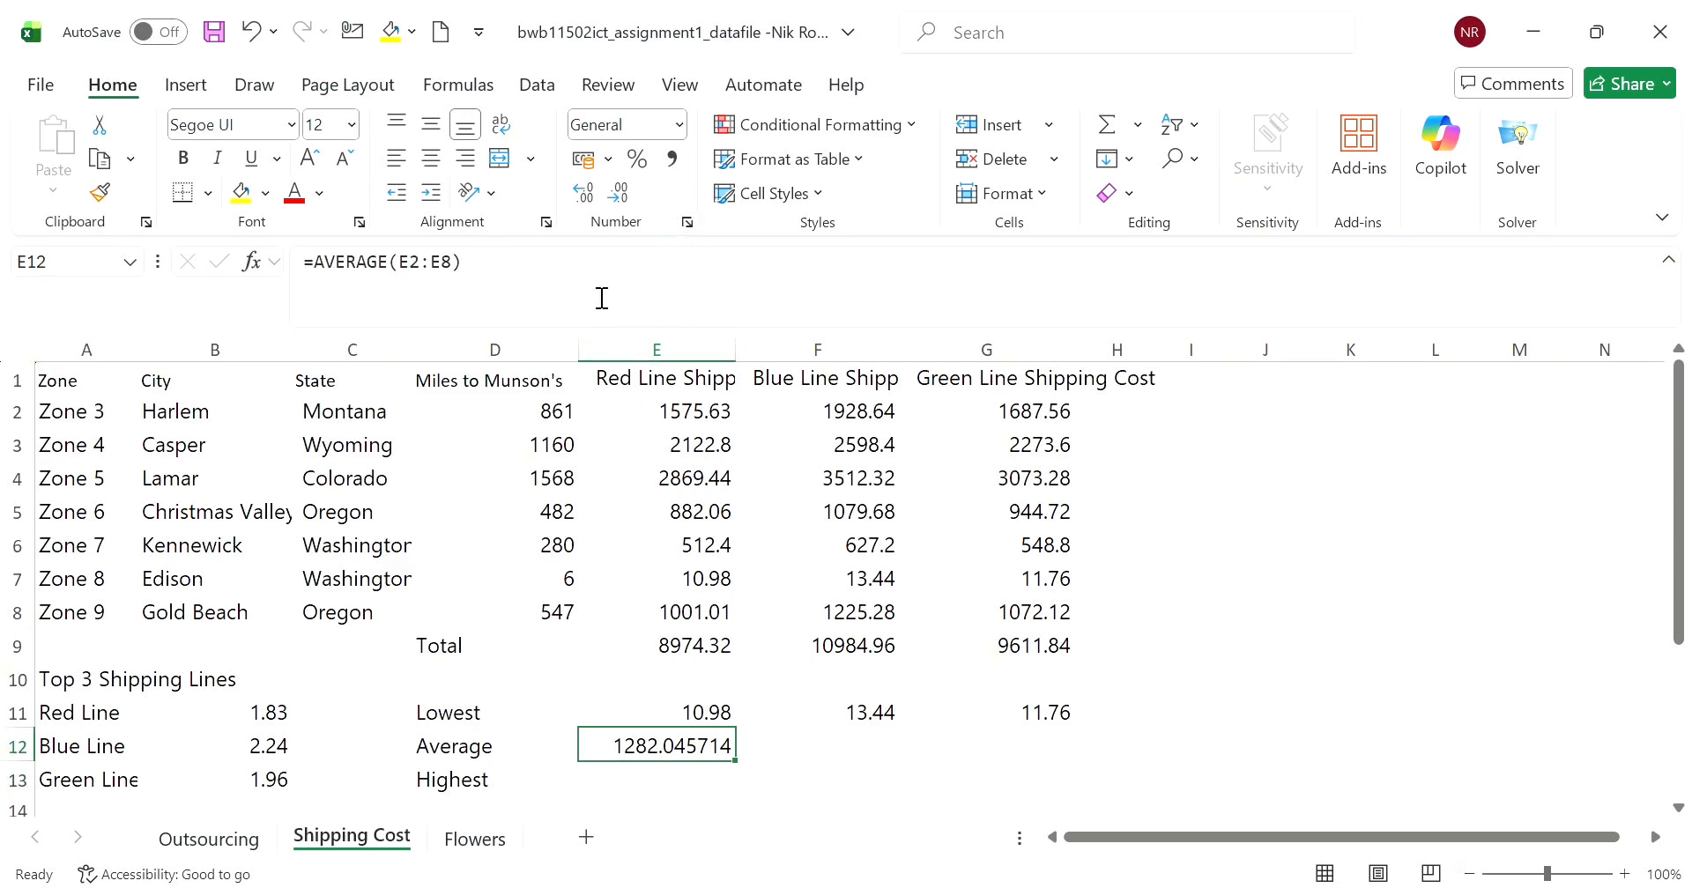
- Clear the AVERAGE function from E12's formula, keeping only the equals sign
left_click_drag(542, 284, 332, 274)
key("BackSpace")
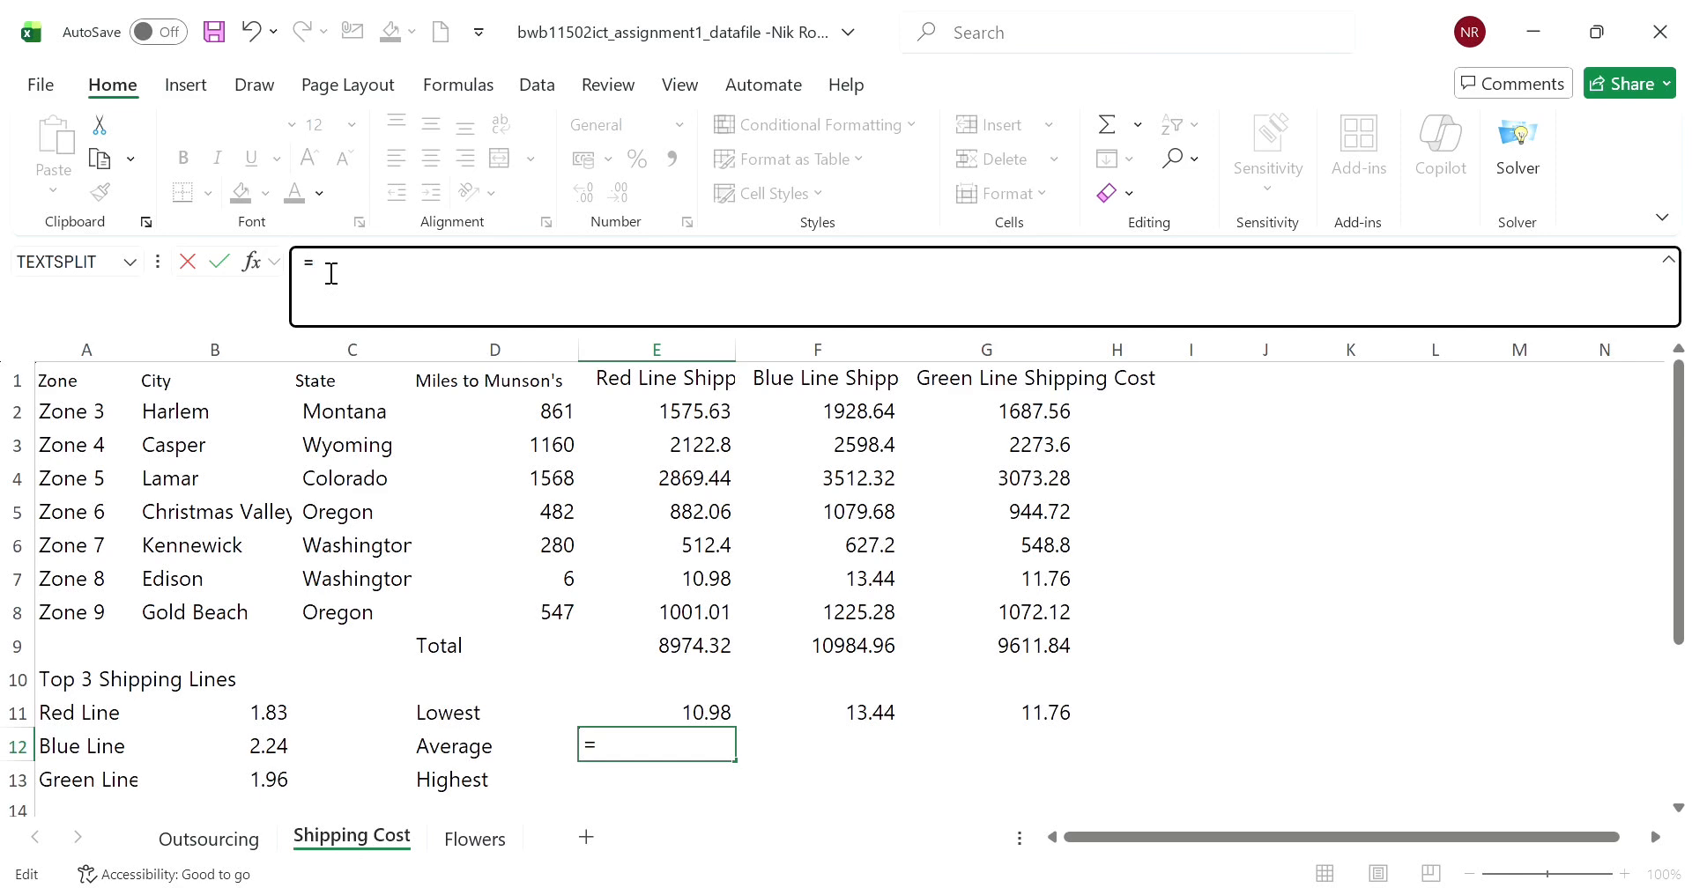
left_click(714, 579)
scroll(699, 578, "down", 3)
scroll(697, 617, "up", 2)
left_click(696, 748)
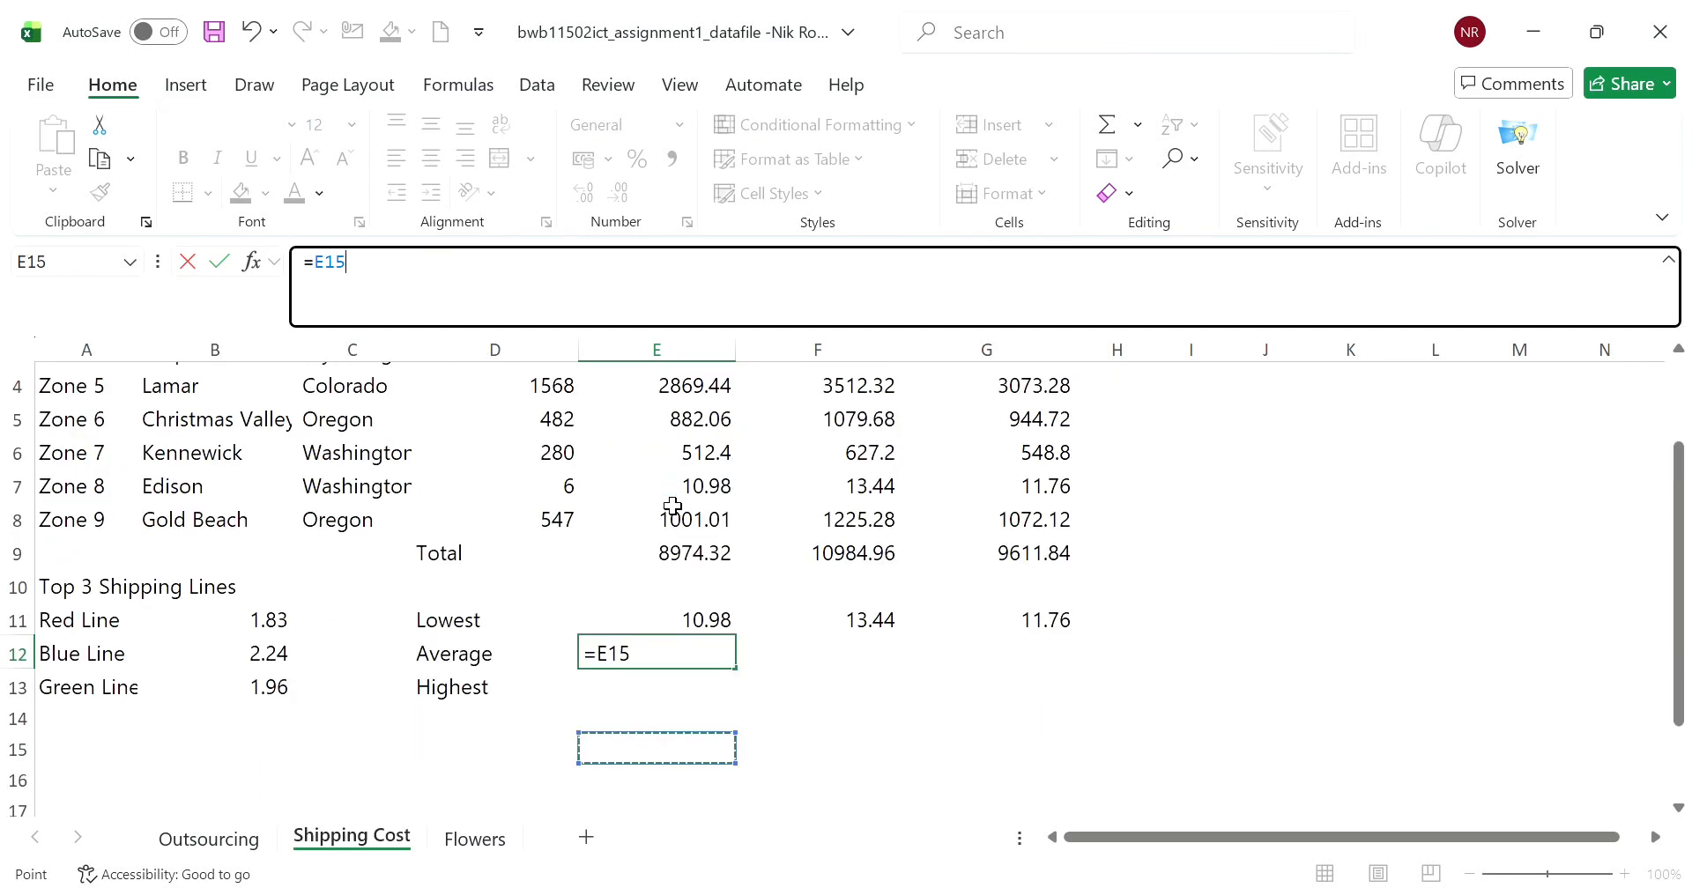
key("BackSpace")
key("BackSpace")
key("BackSpace")
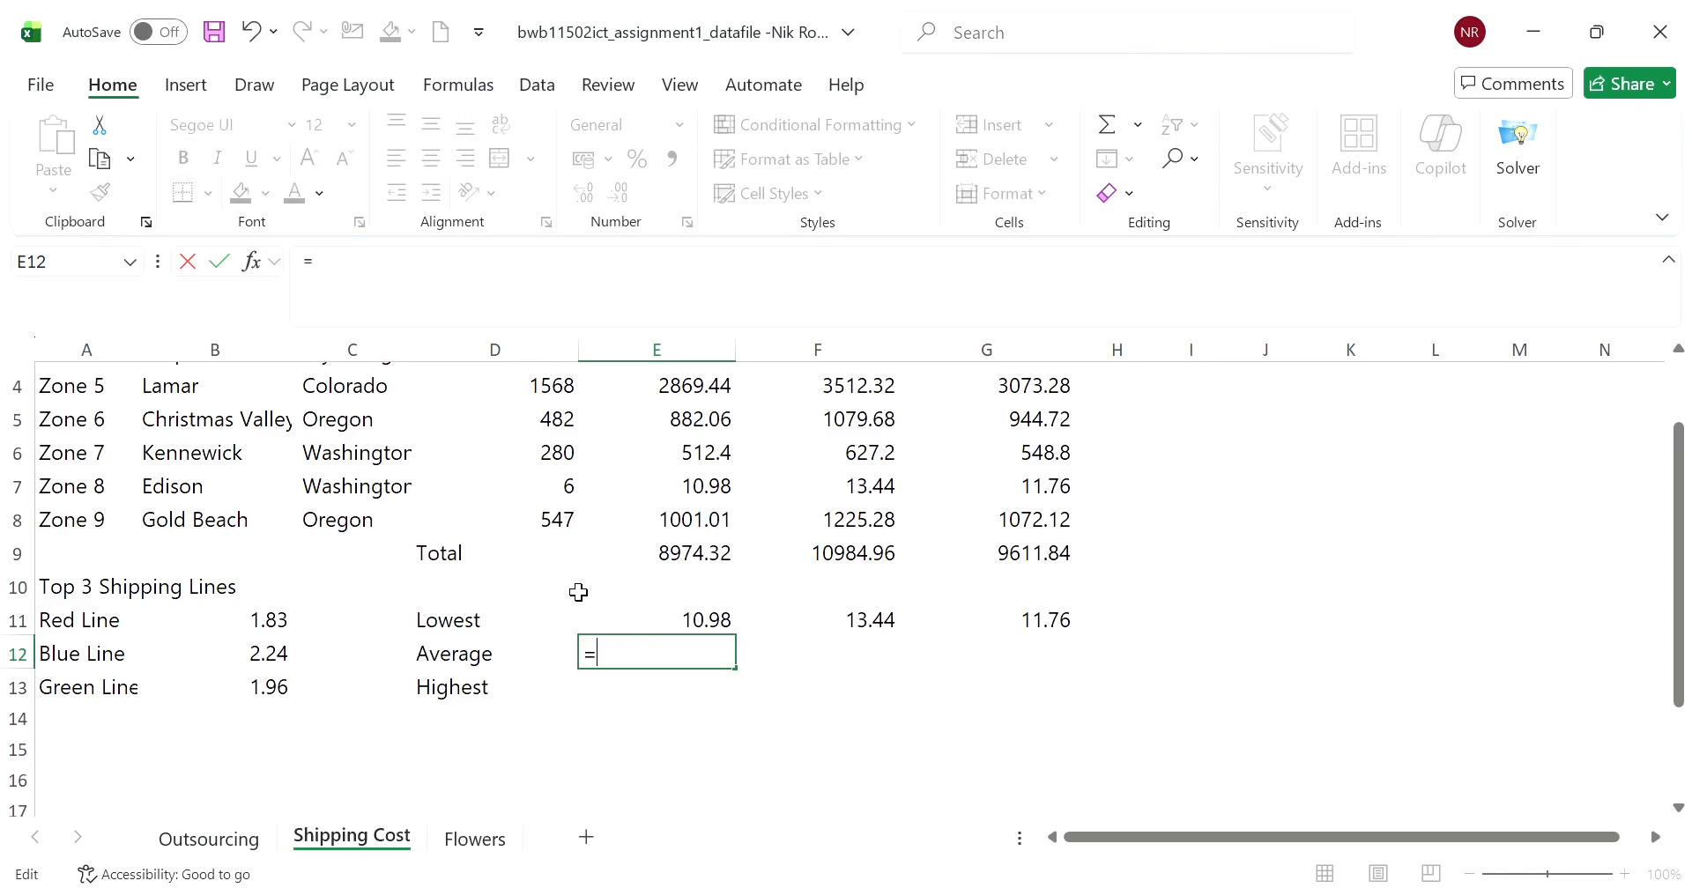
- Re-enter the Red Line average in E12 as =AVERAGE(E2:E8)
type("av")
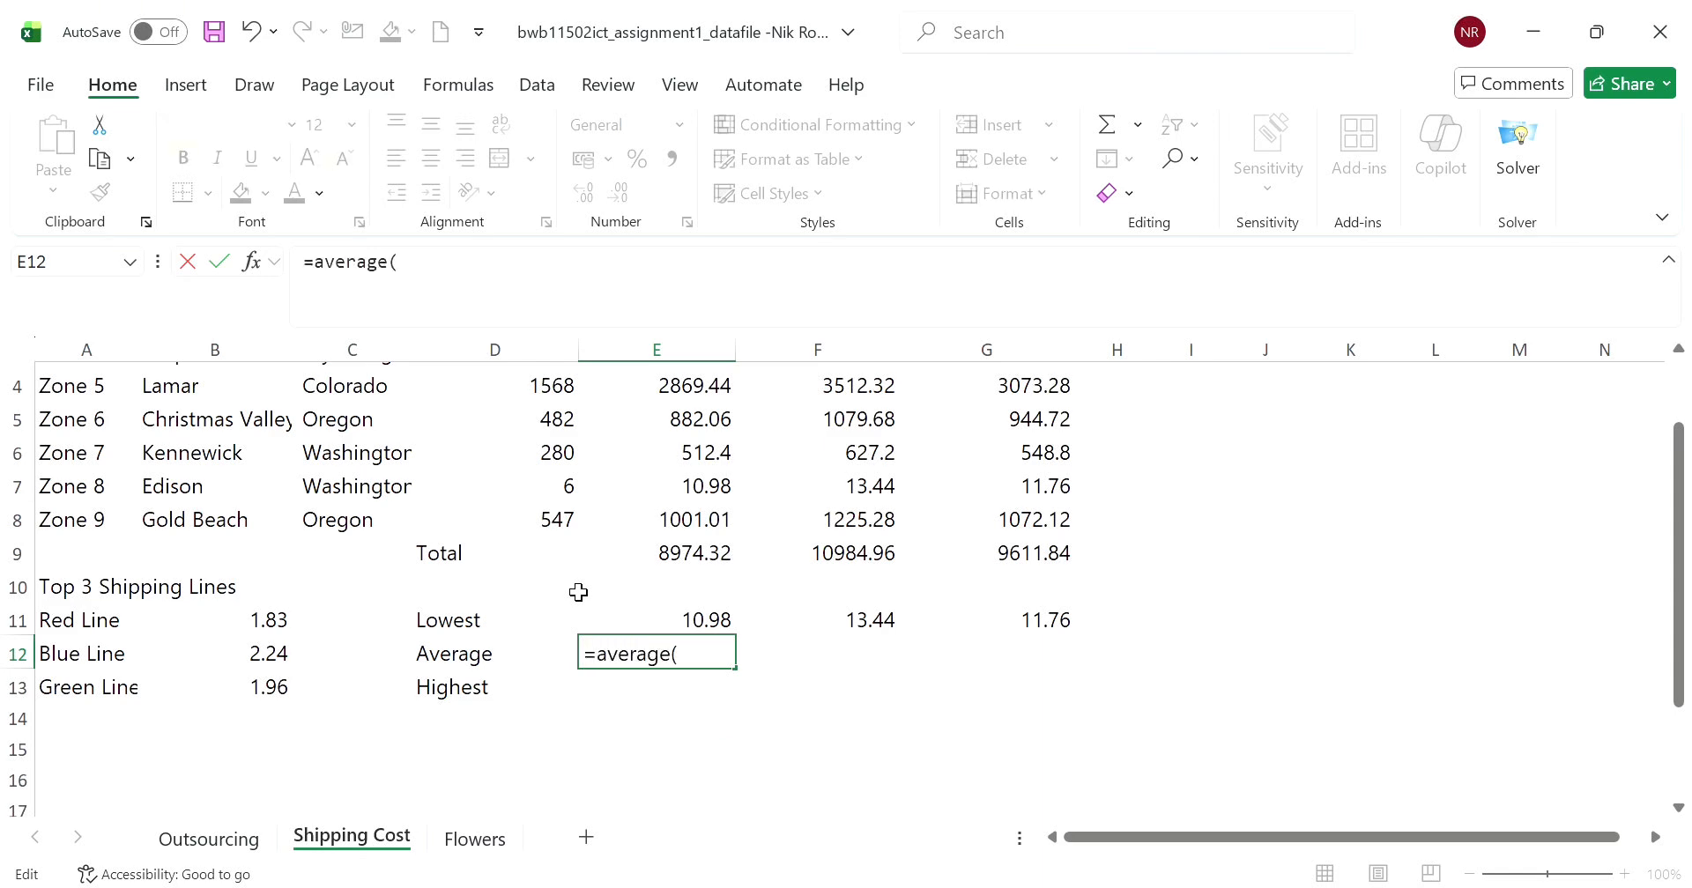
type("erage(")
scroll(667, 605, "up", 1)
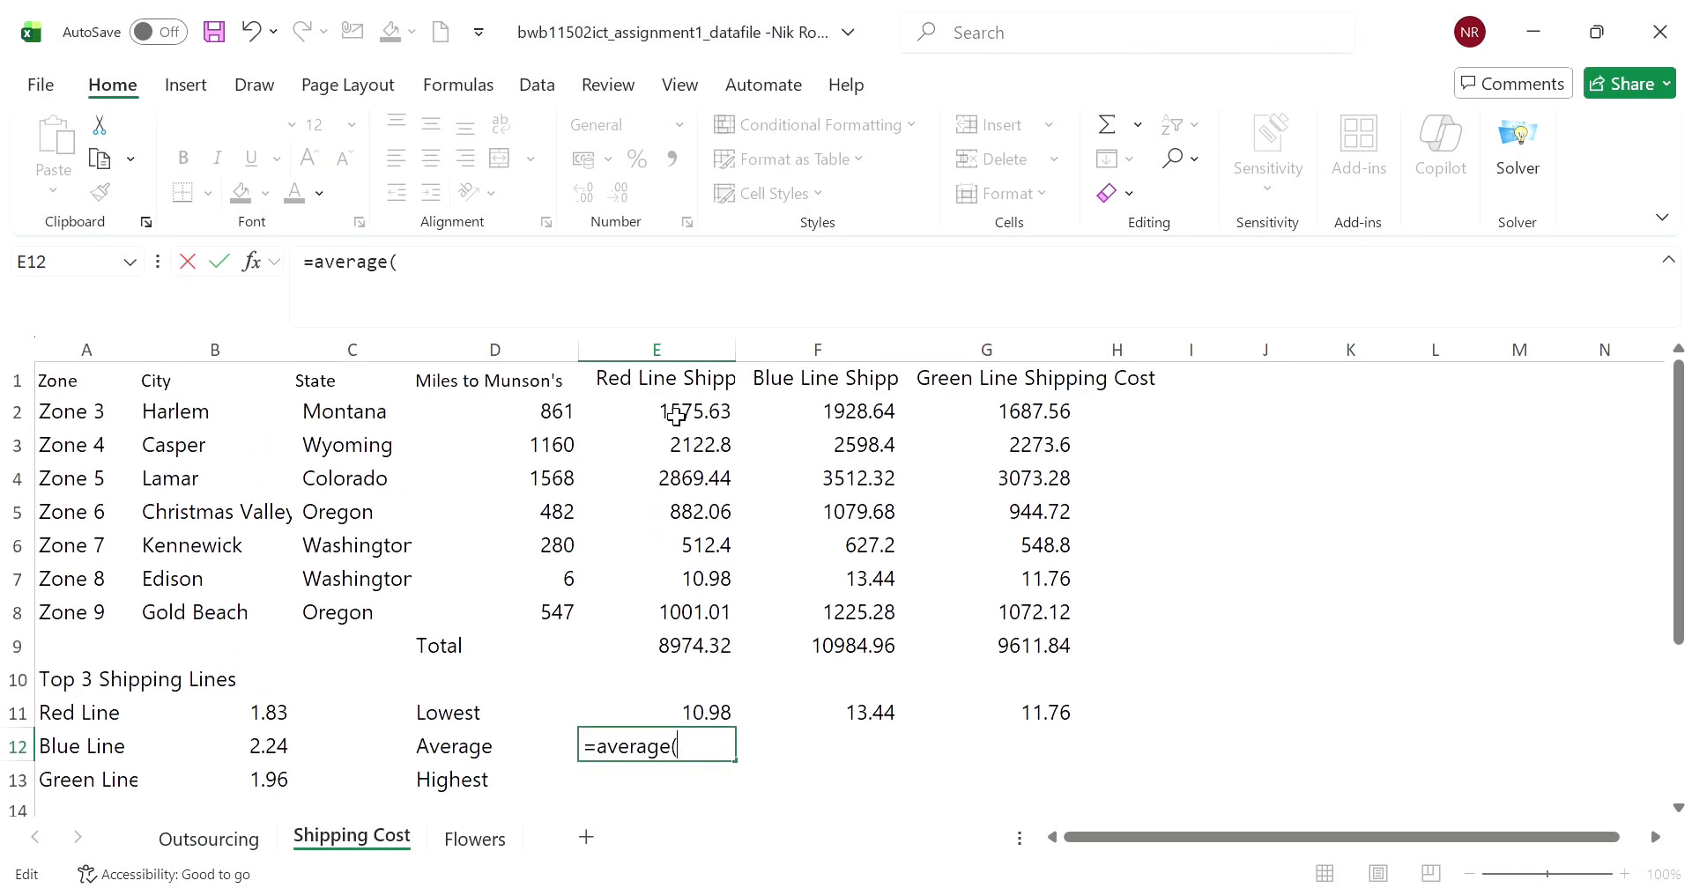
left_click_drag(672, 415, 675, 616)
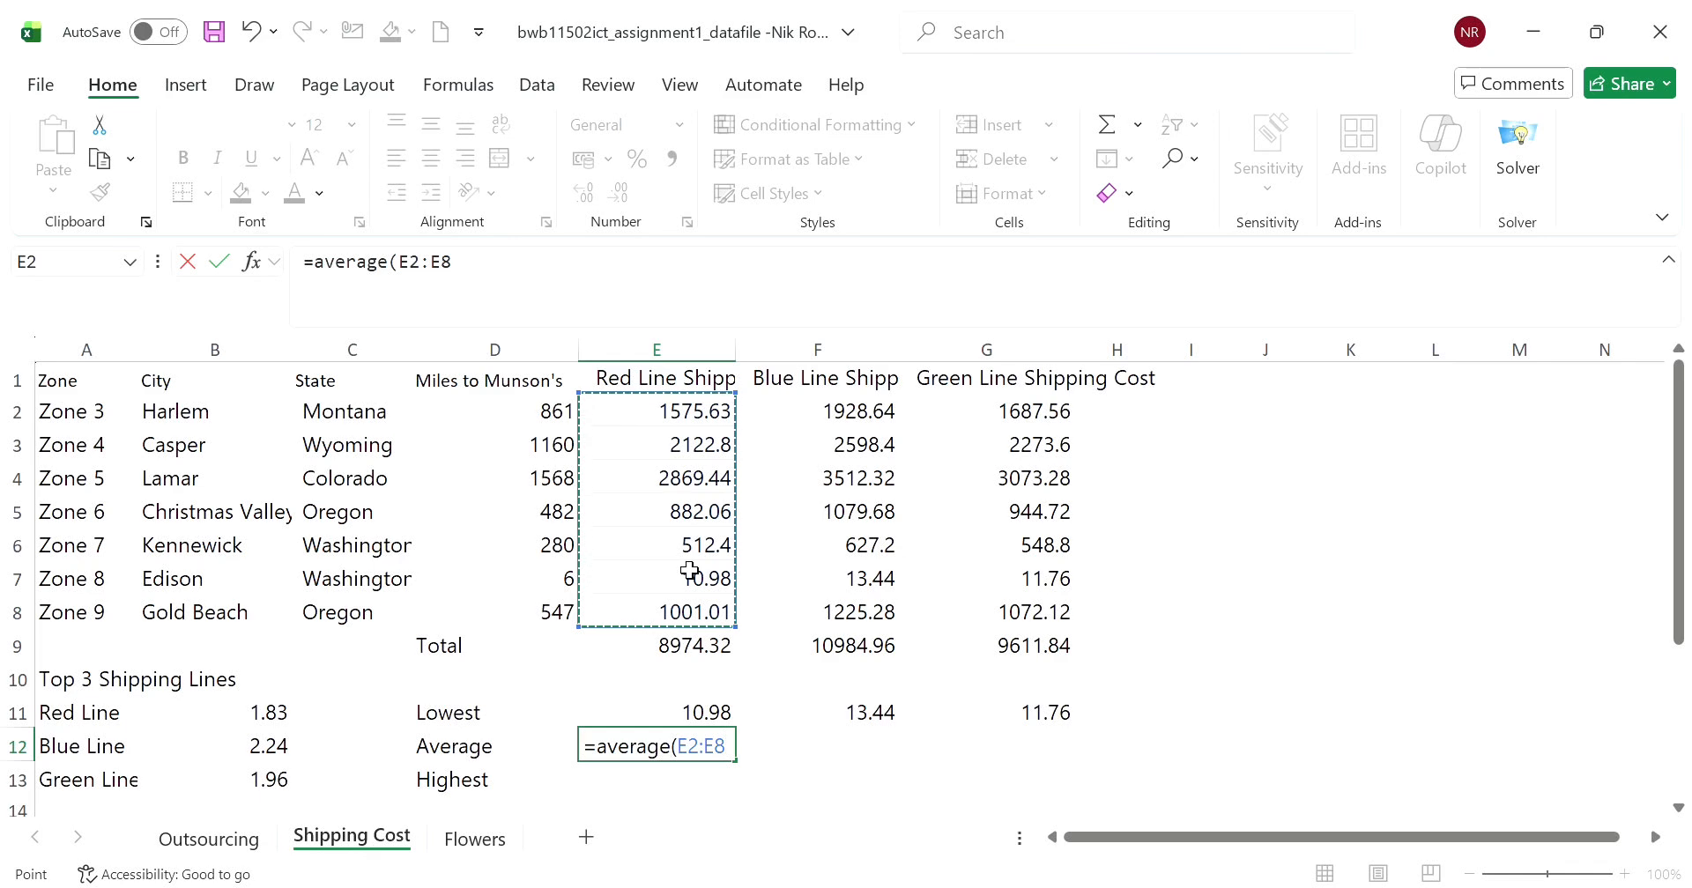
type(")")
key("Return")
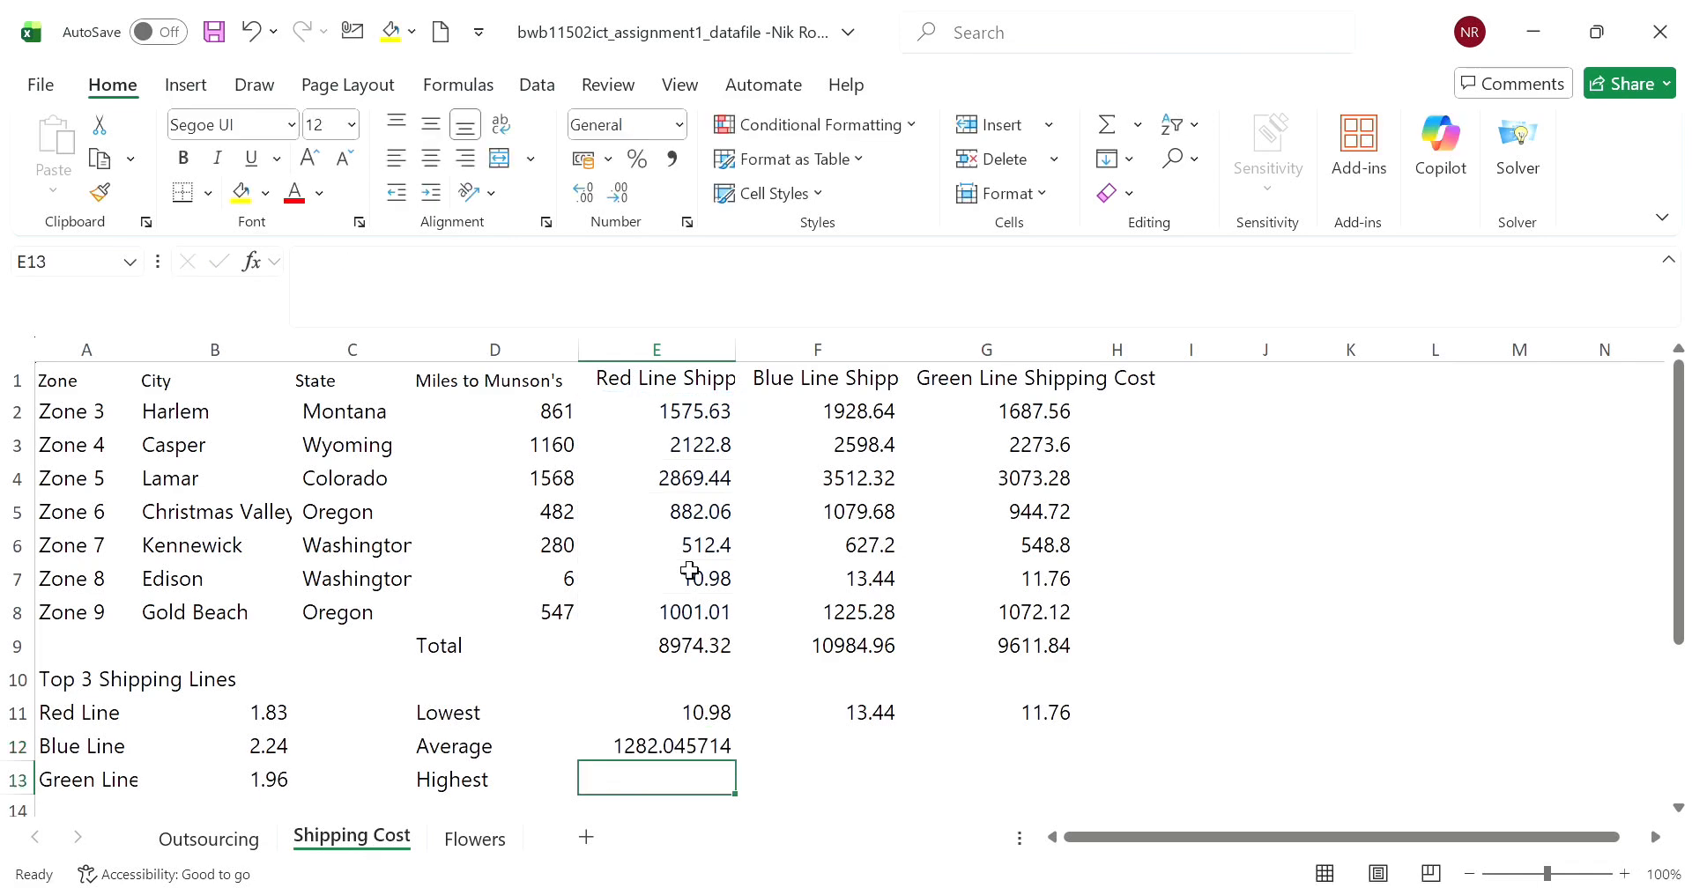
- Copy E12's AVERAGE formula across to F12 and G12
left_click(701, 753)
scroll(700, 753, "down", 1)
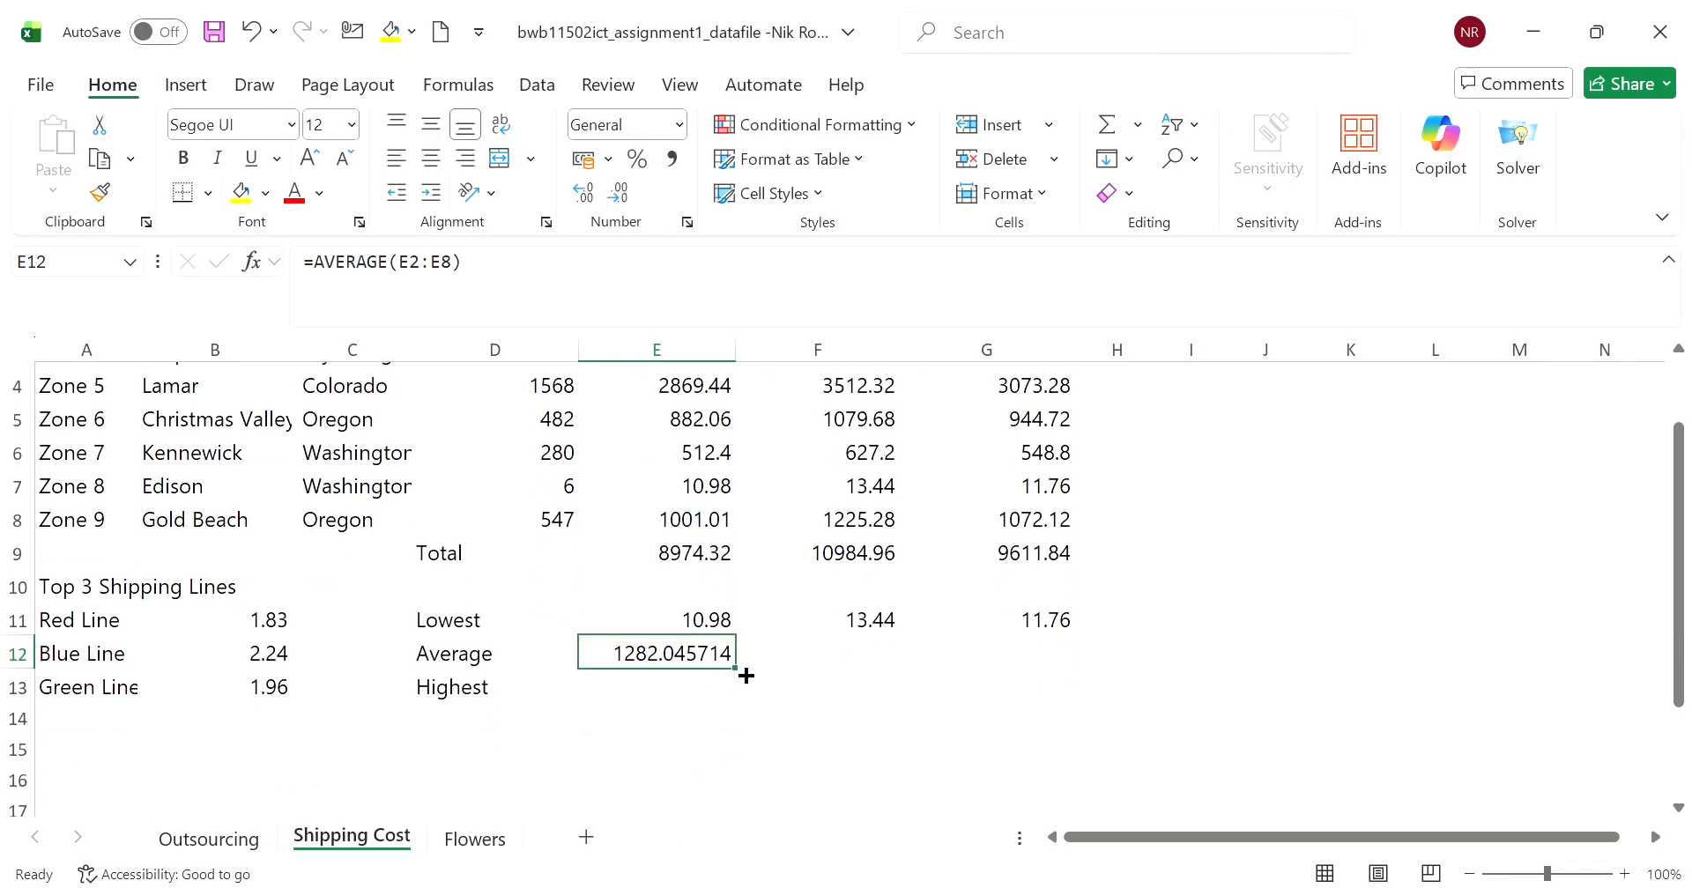
left_click_drag(737, 668, 1084, 670)
- Find the highest Red Line shipping cost in E13 with the formula =MAX(E2:E8)
left_click(701, 705)
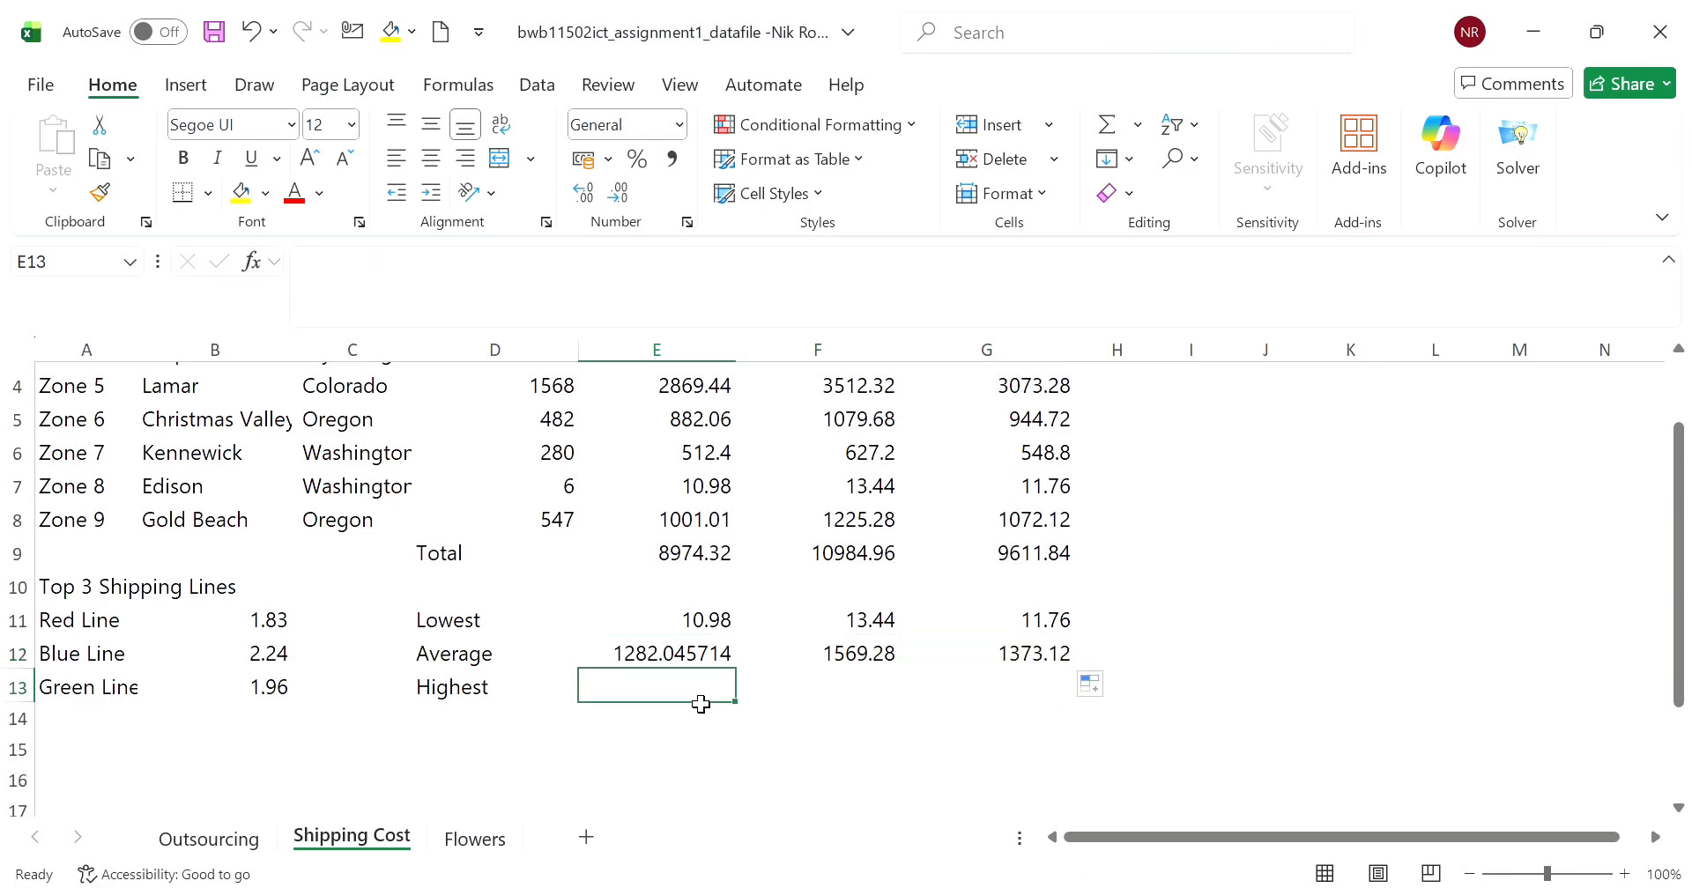
type("=max")
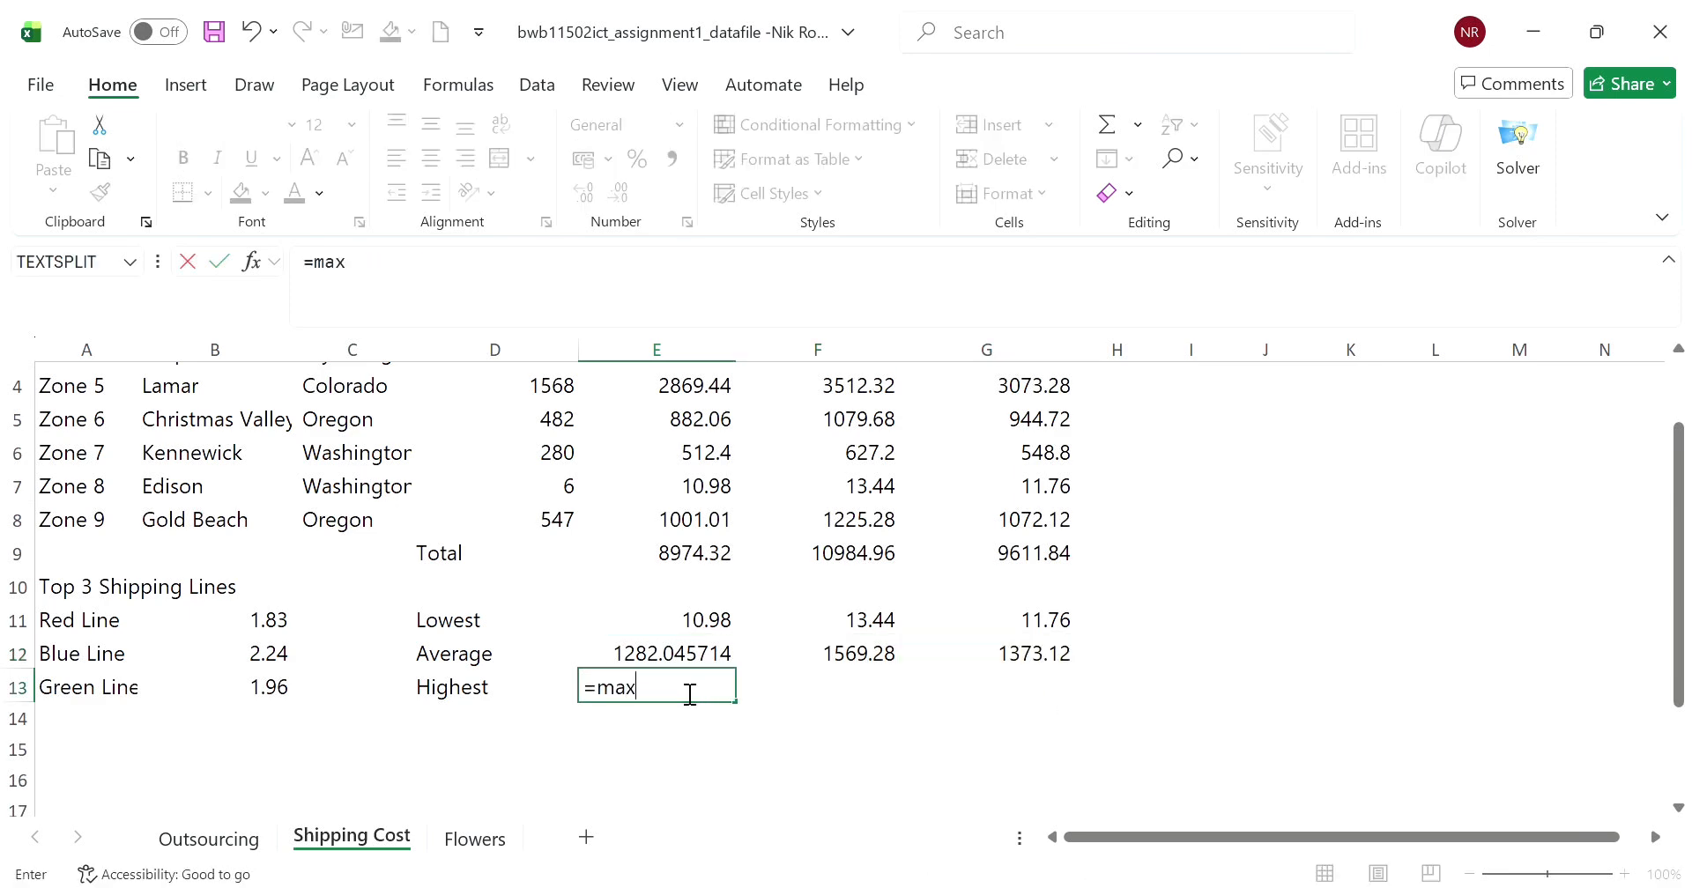
type("(")
scroll(690, 695, "up", 1)
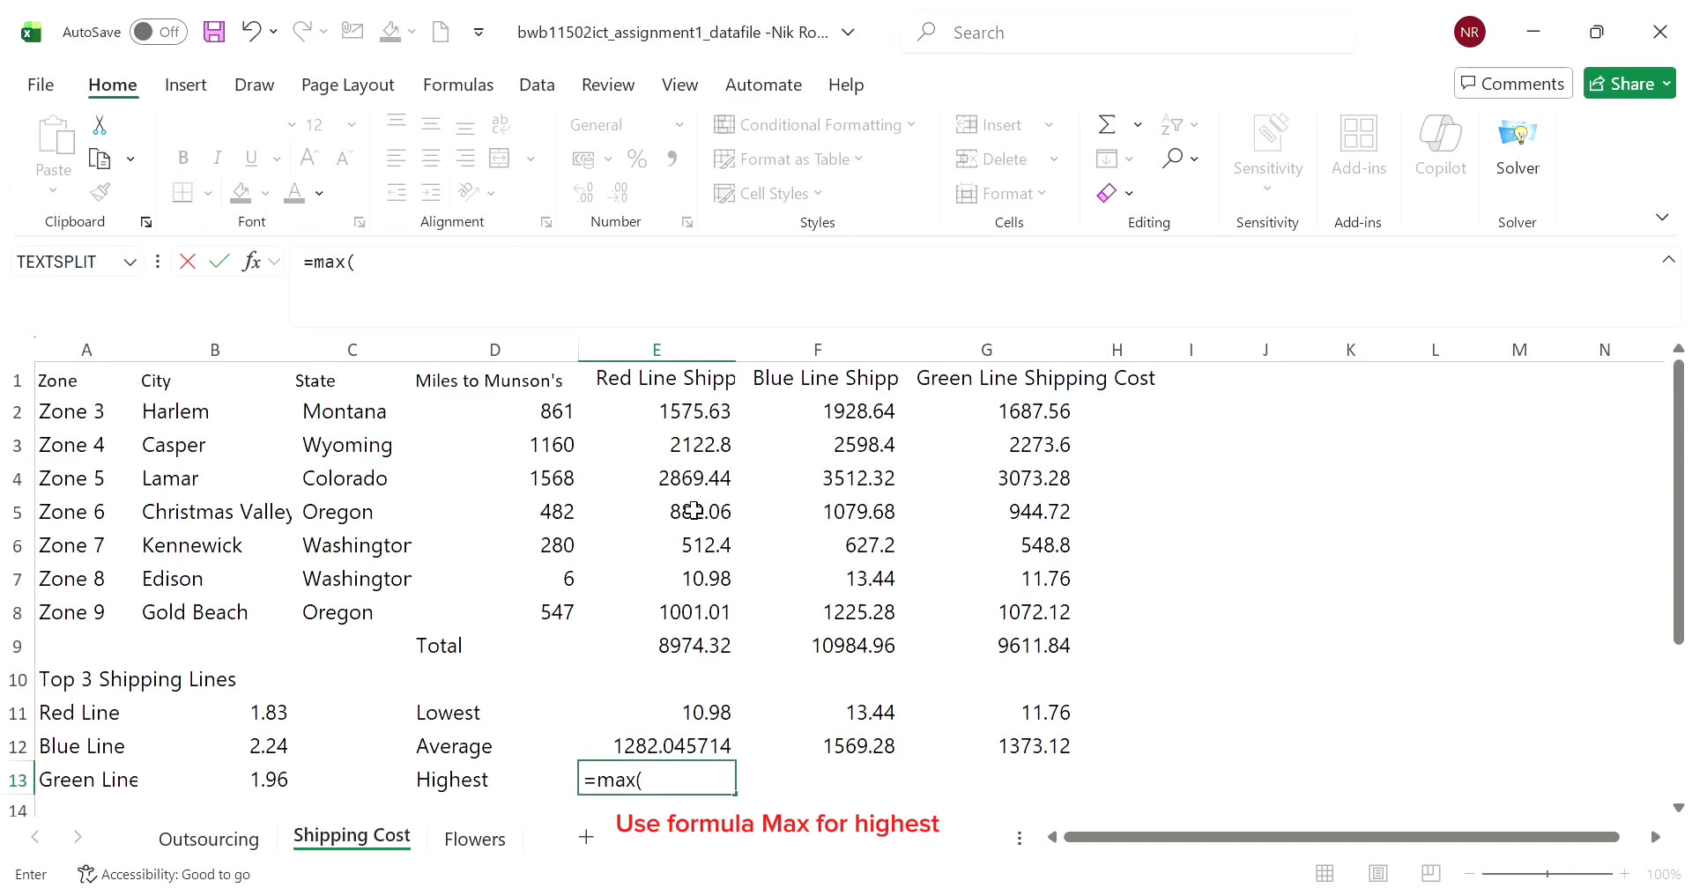
left_click_drag(708, 421, 696, 613)
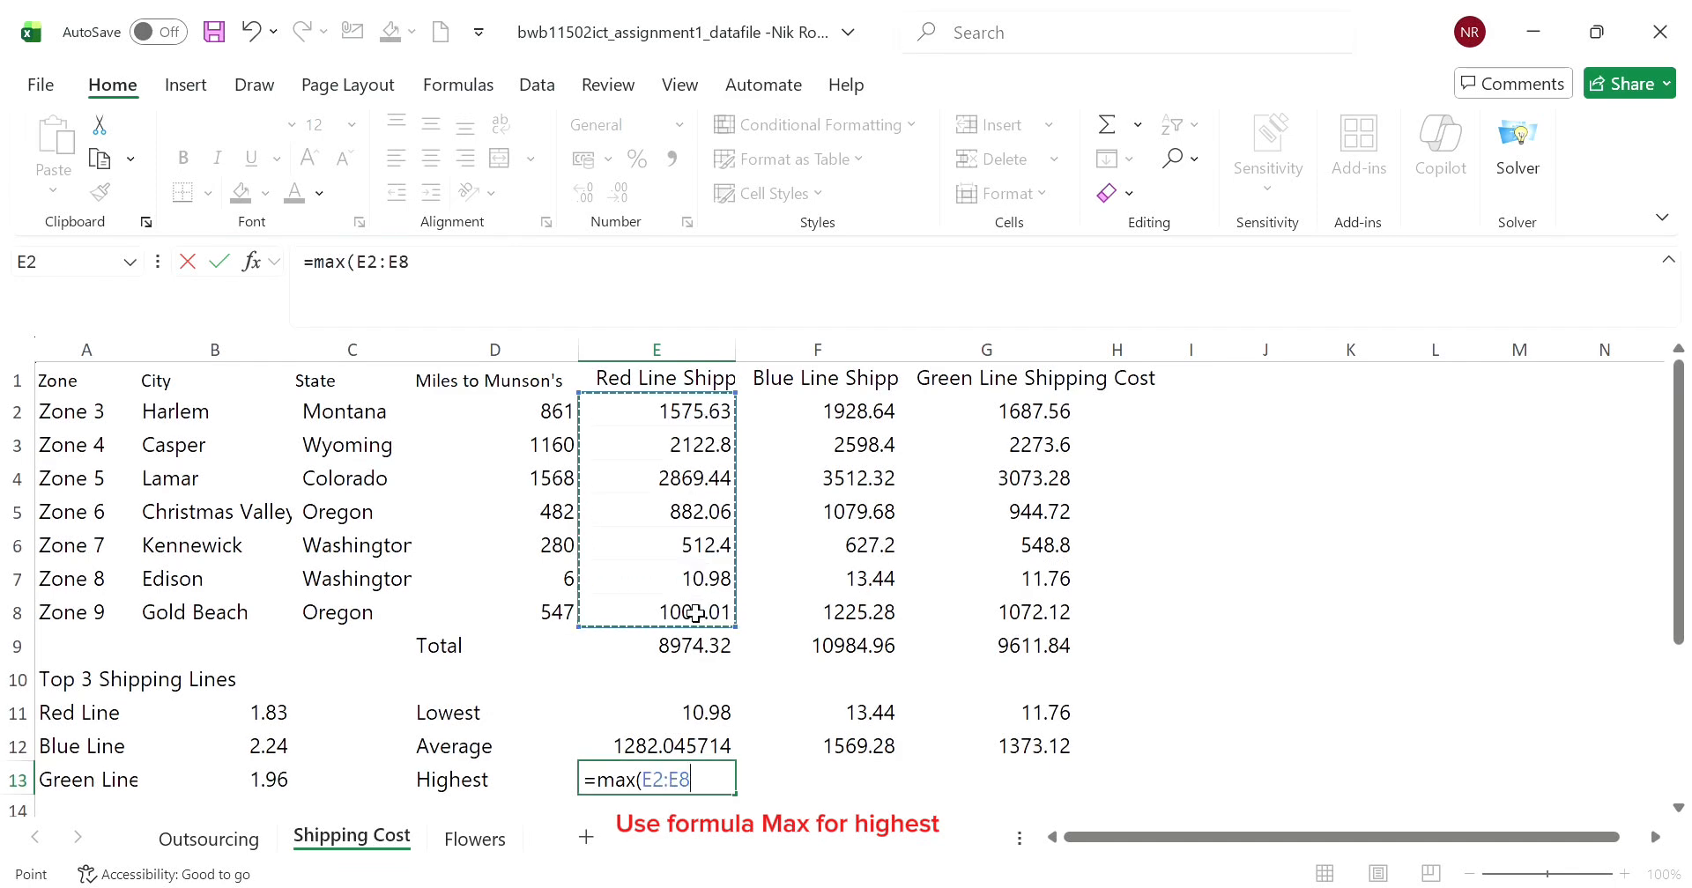
key("ctrl+Return")
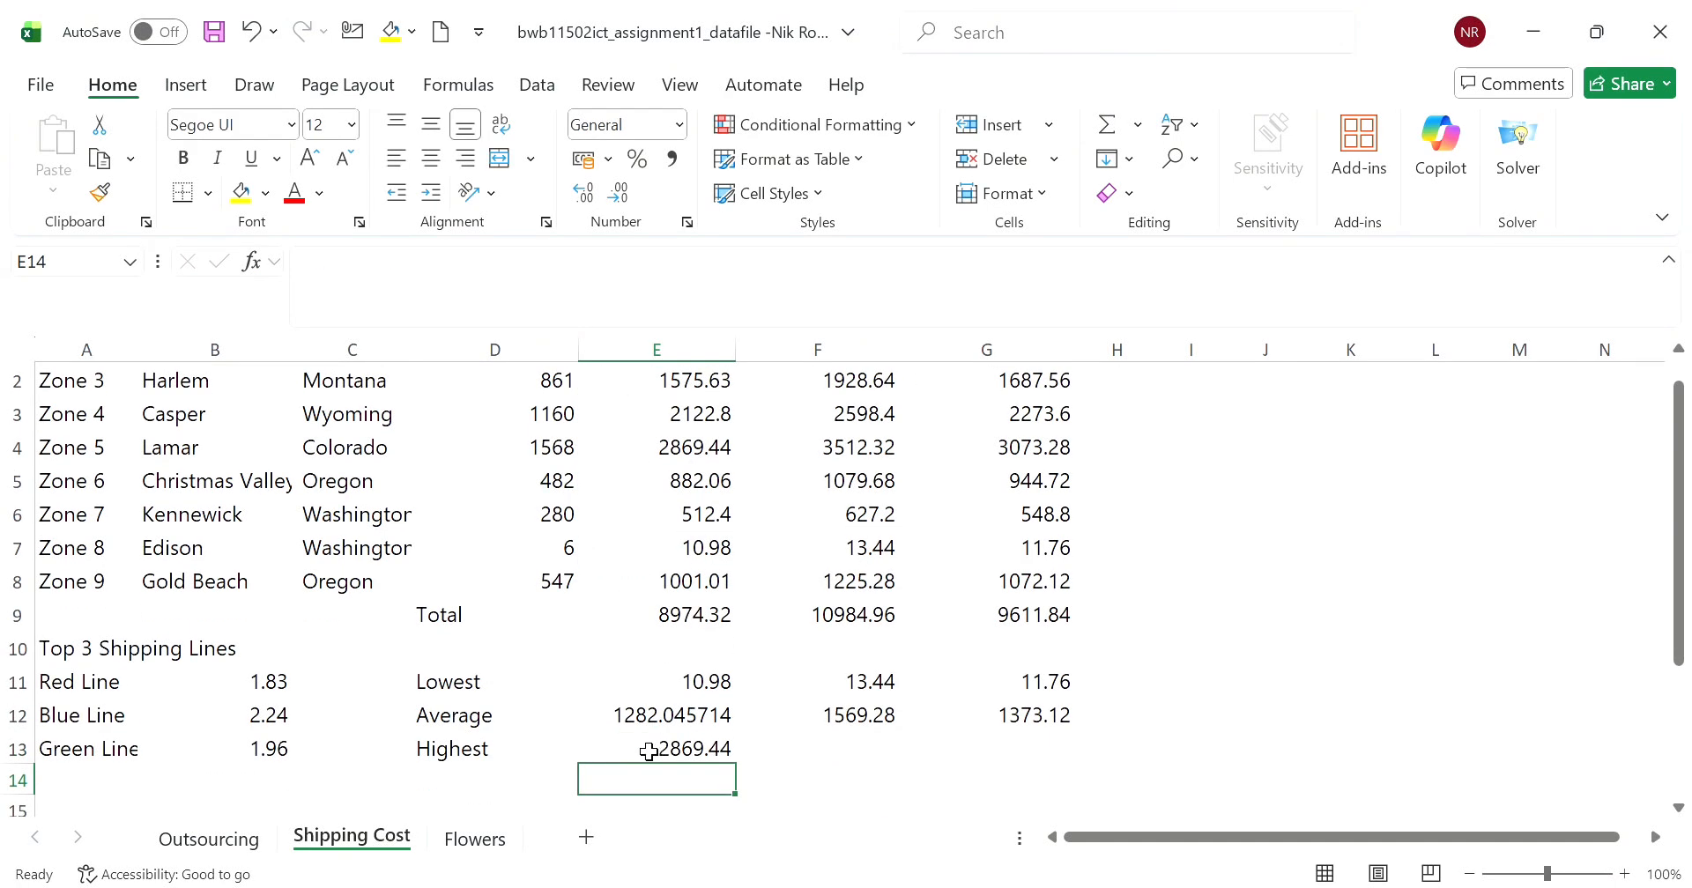
- Copy E13's MAX formula across to F13 and G13
left_click(649, 746)
left_click_drag(736, 764, 1053, 763)
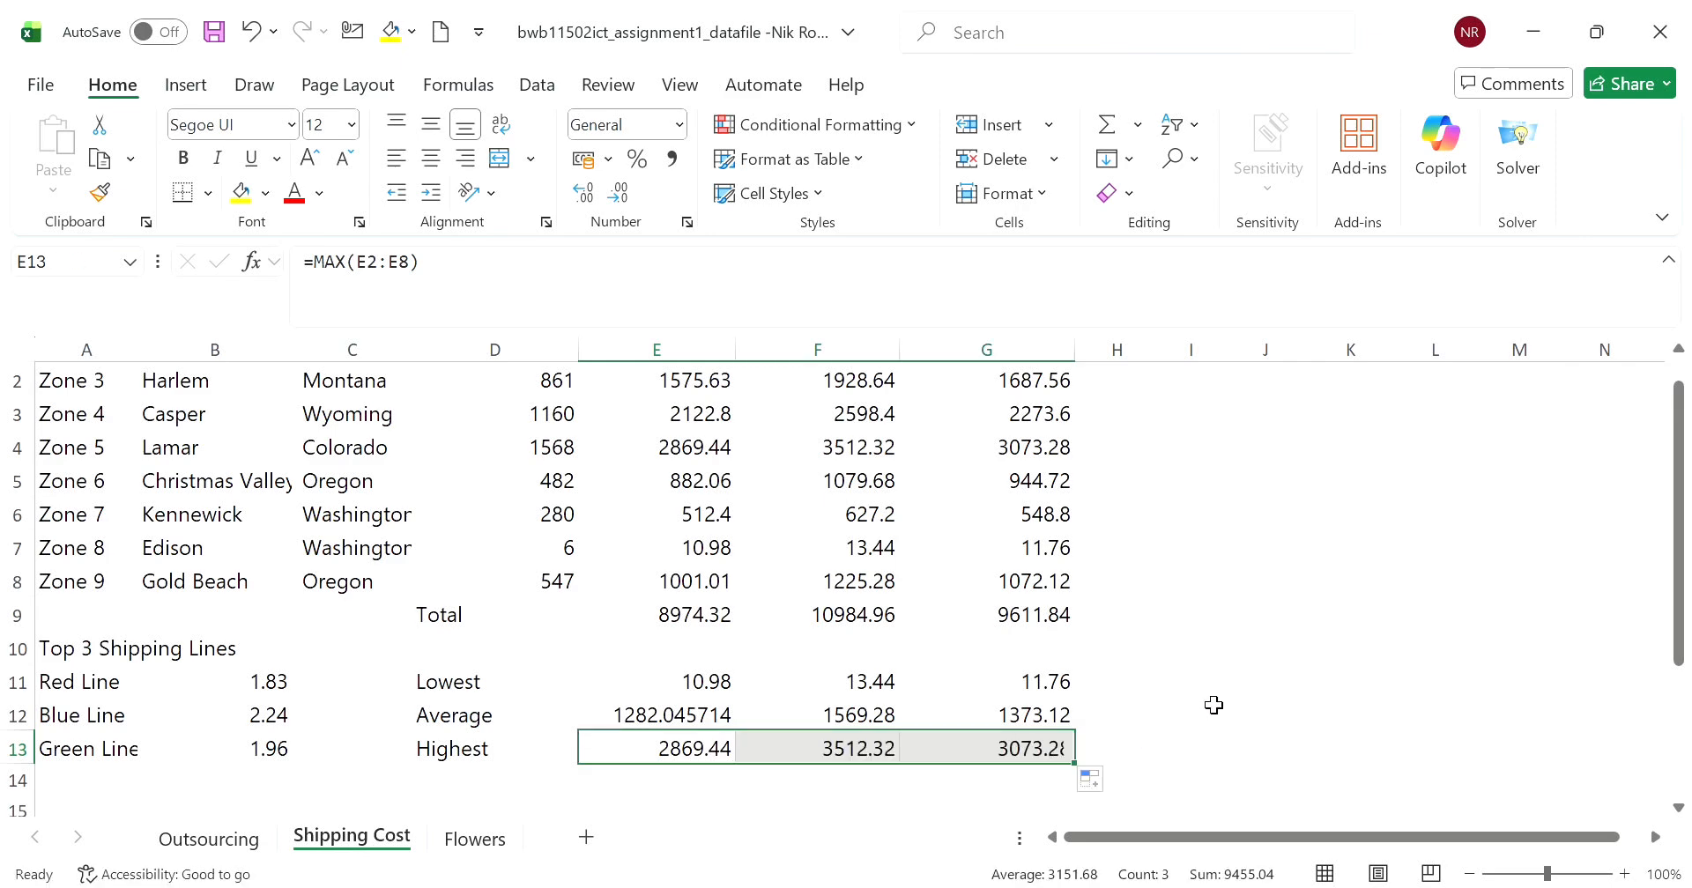
left_click(1189, 686)
- Apply the Accounting number format to the shipping costs and totals in E2:G9
scroll(898, 690, "down", 1)
scroll(898, 690, "down", 1)
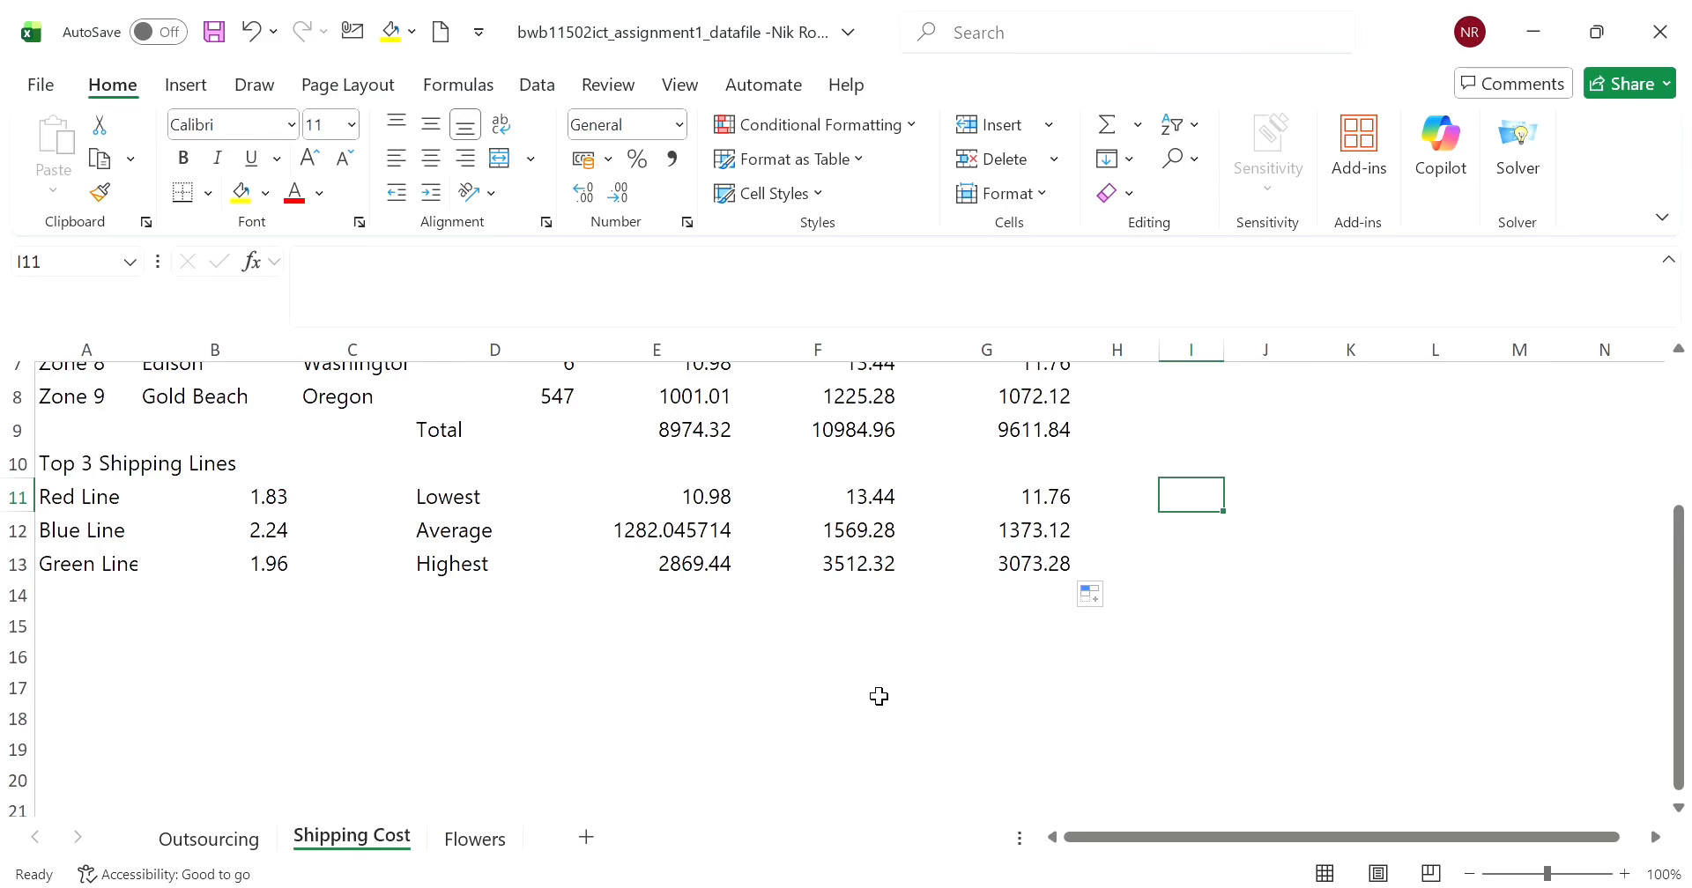
scroll(875, 699, "up", 1)
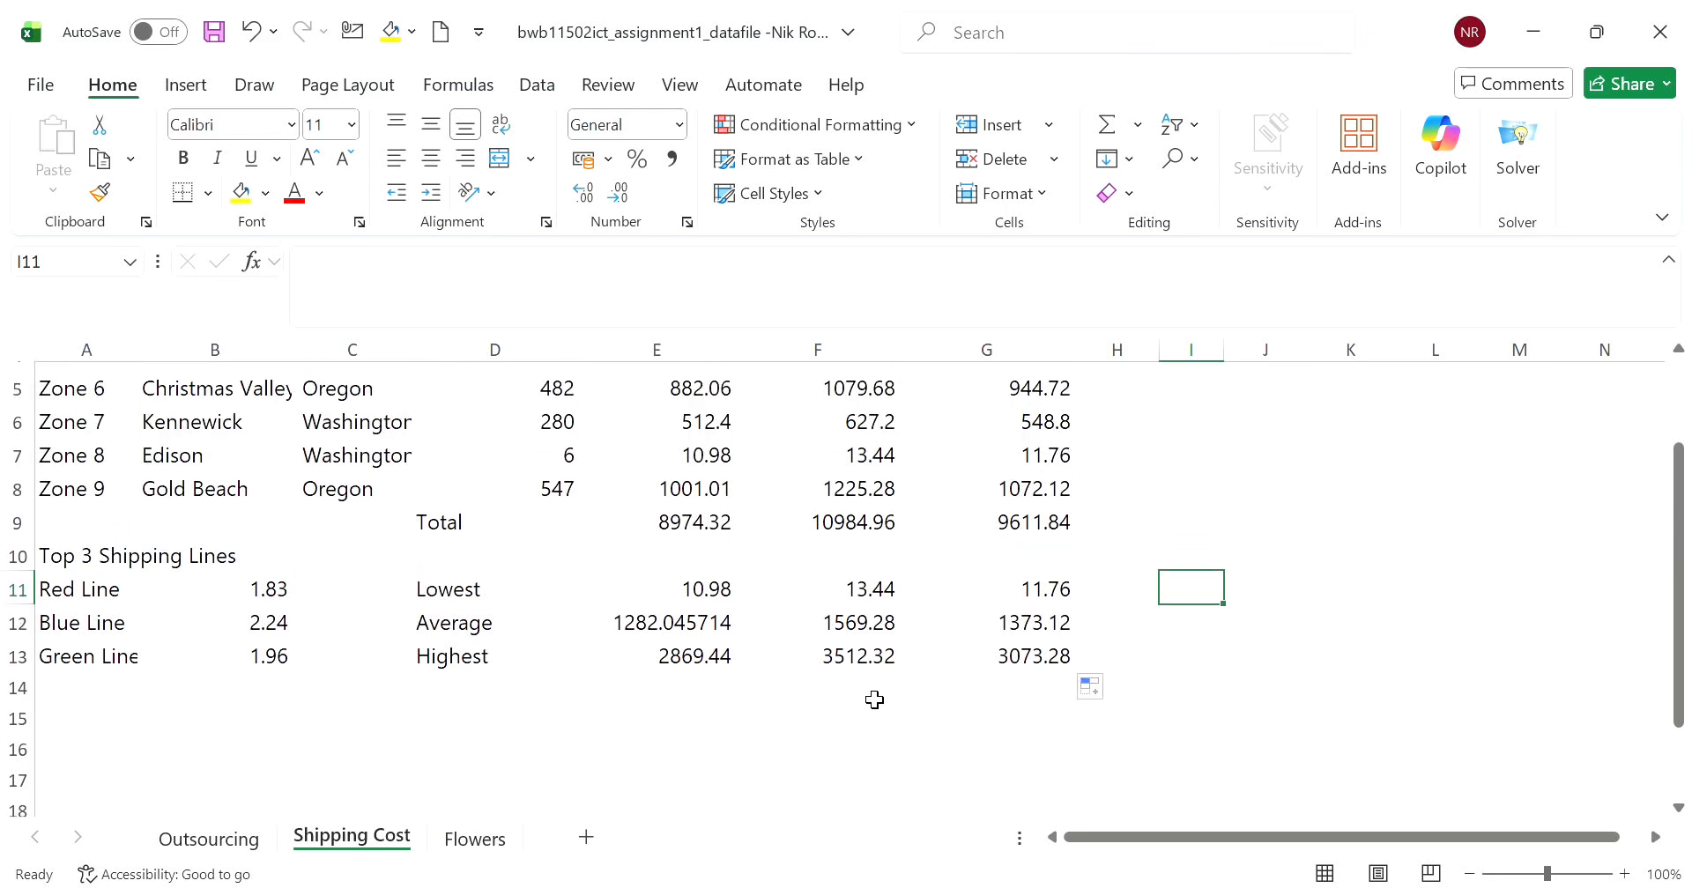
scroll(875, 700, "up", 1)
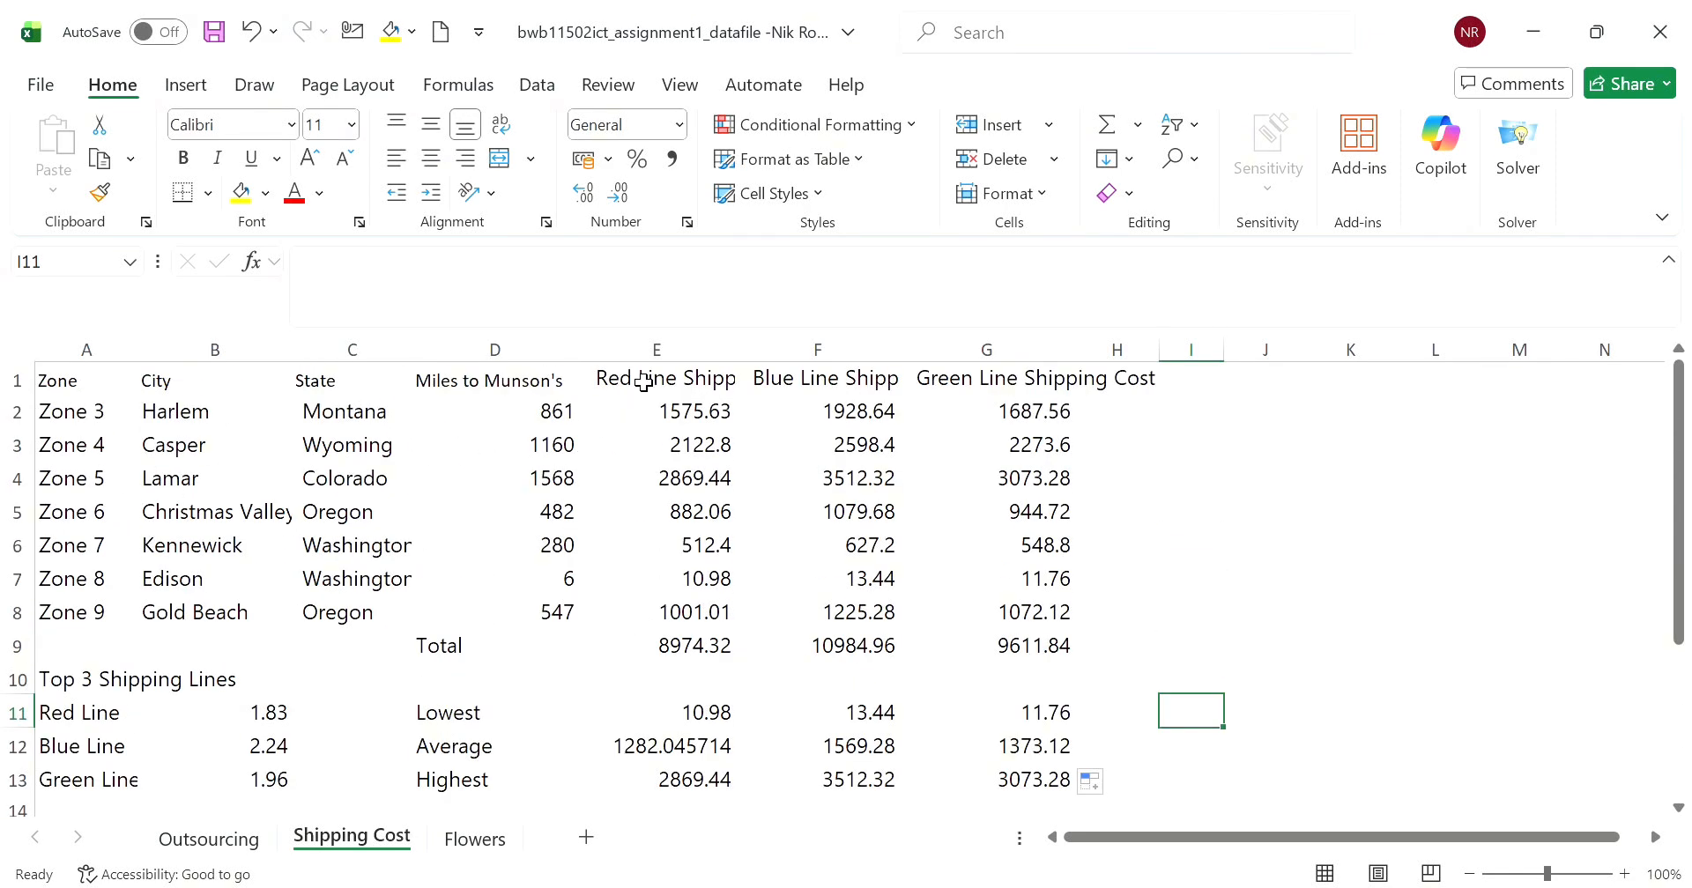
left_click_drag(634, 405, 1040, 640)
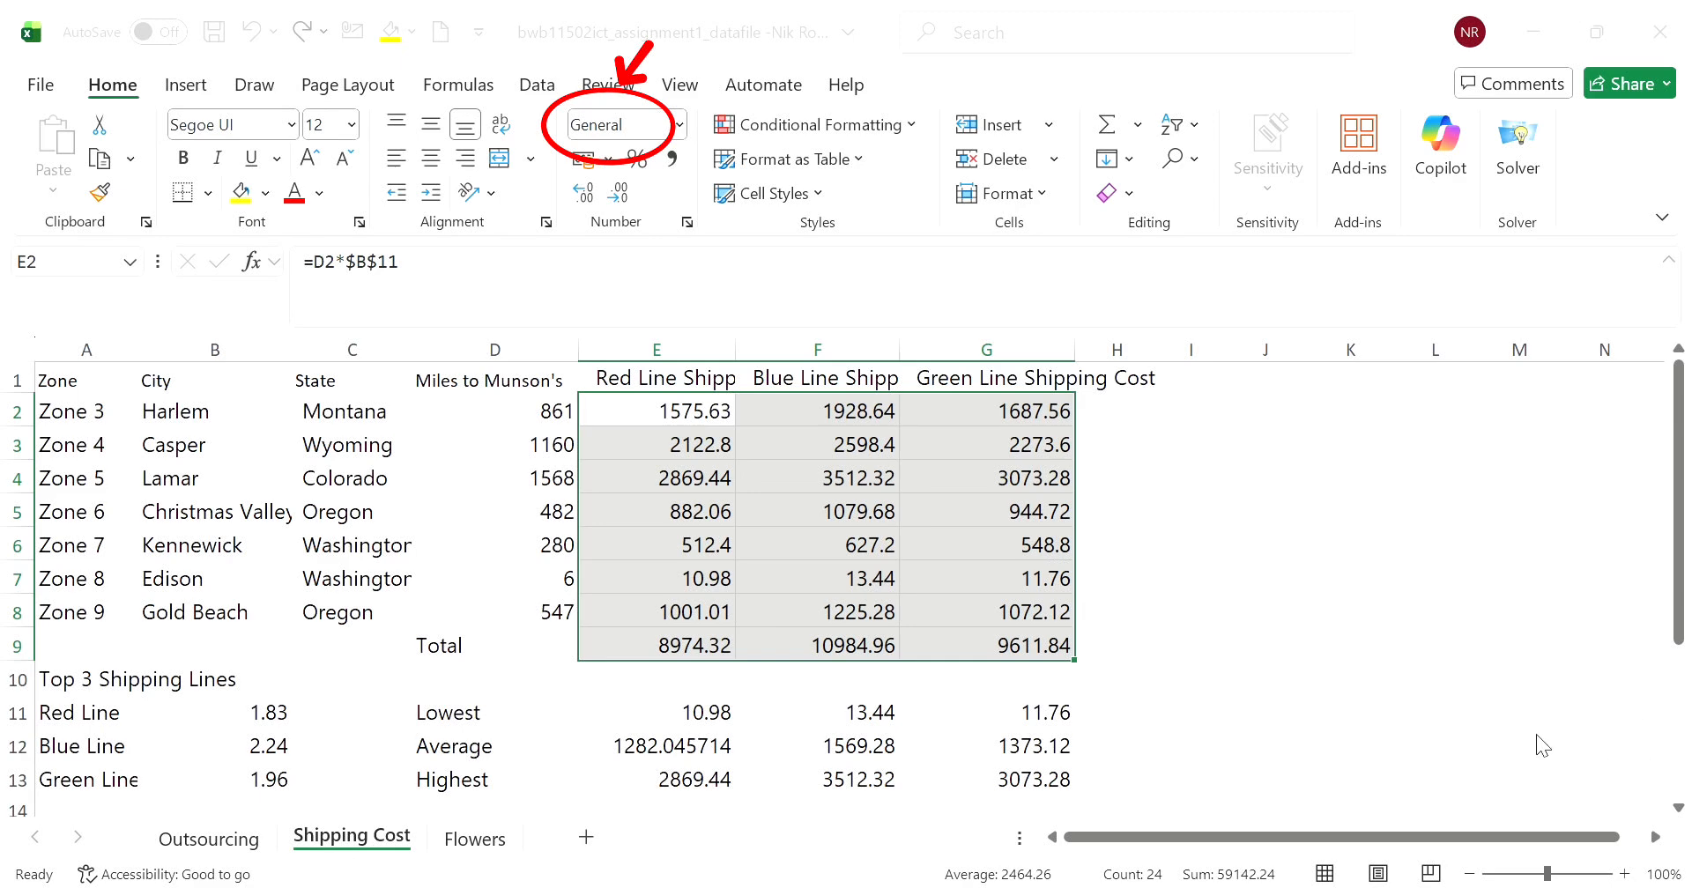
left_click(679, 125)
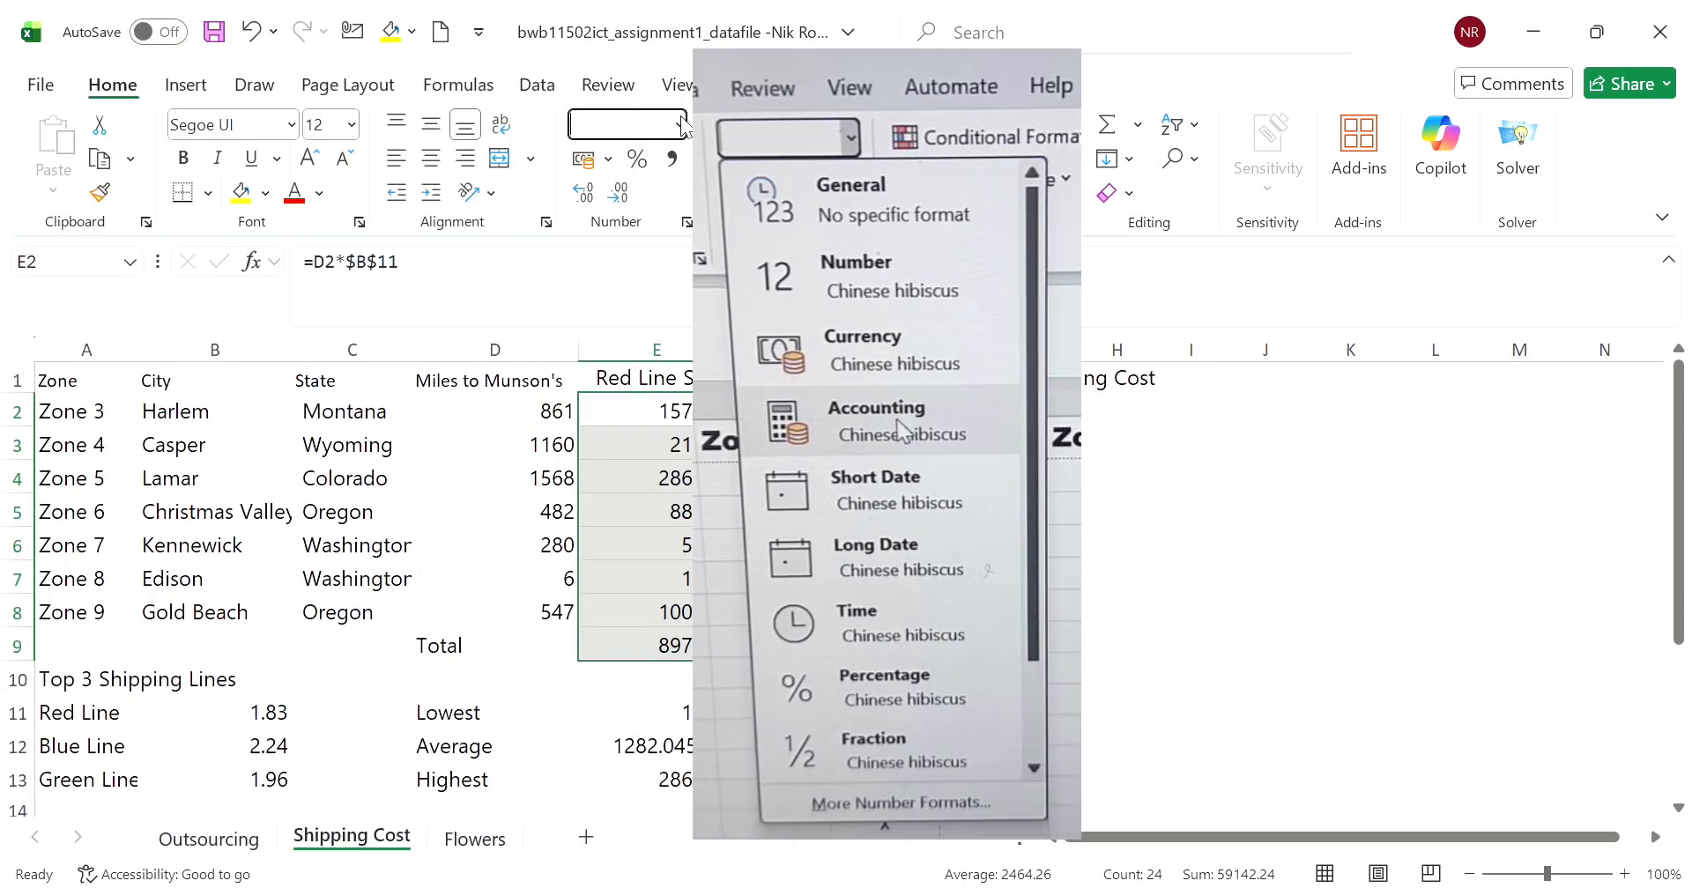
left_click(679, 347)
left_click(1223, 622)
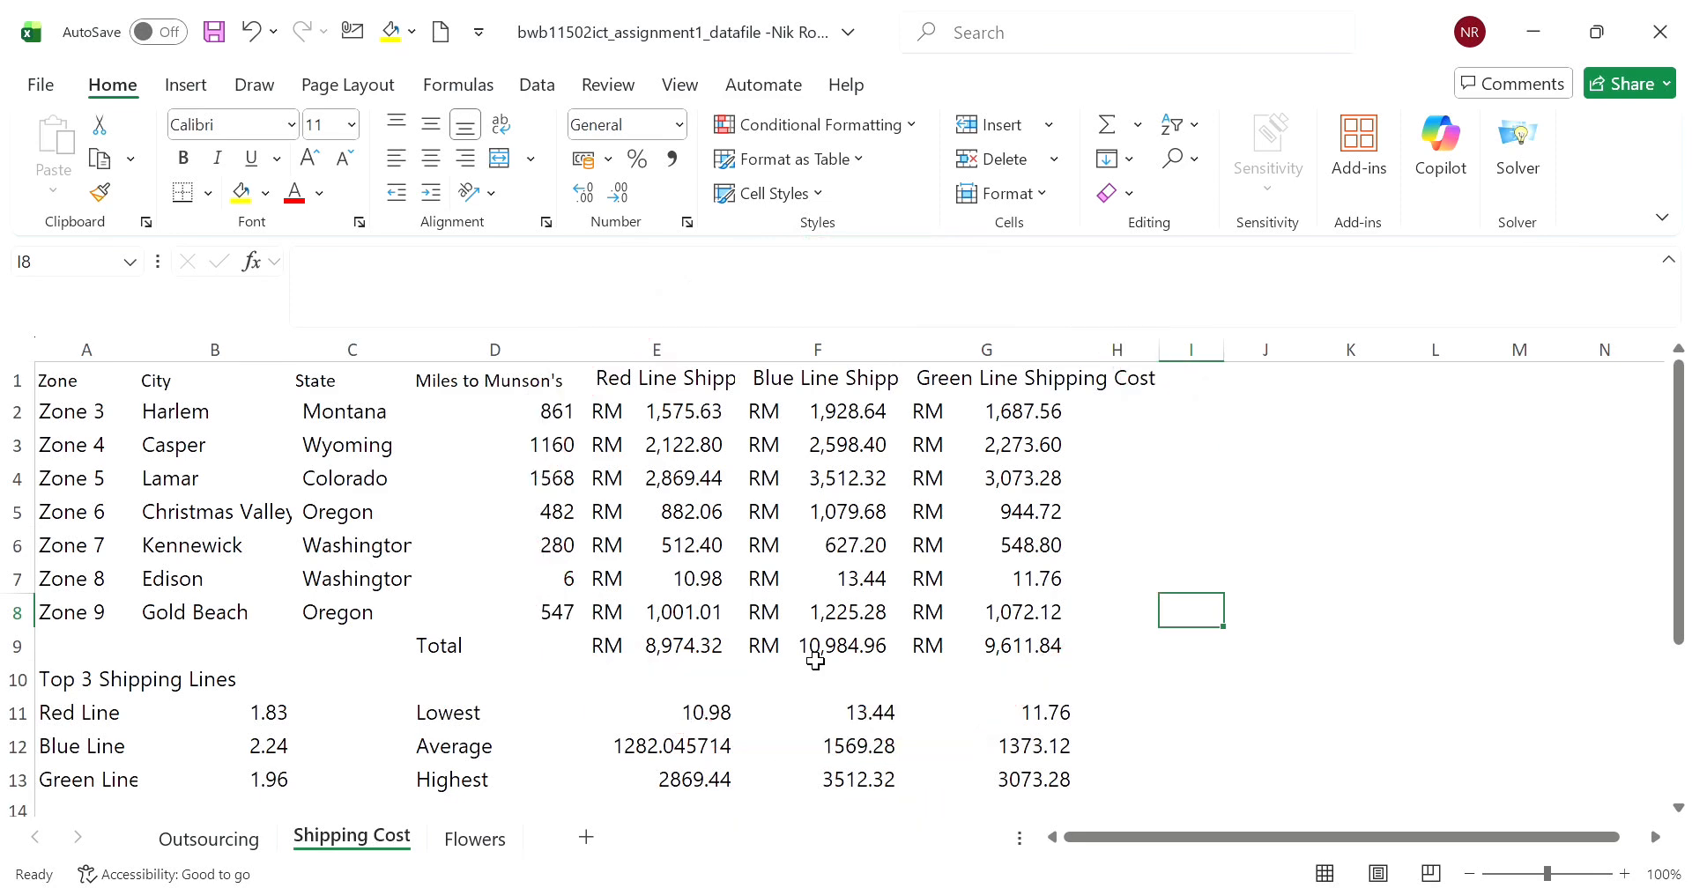
- Wrap the three shipping cost headings in E1:G1 and rotate their text clockwise to a slant
left_click_drag(620, 386, 1009, 396)
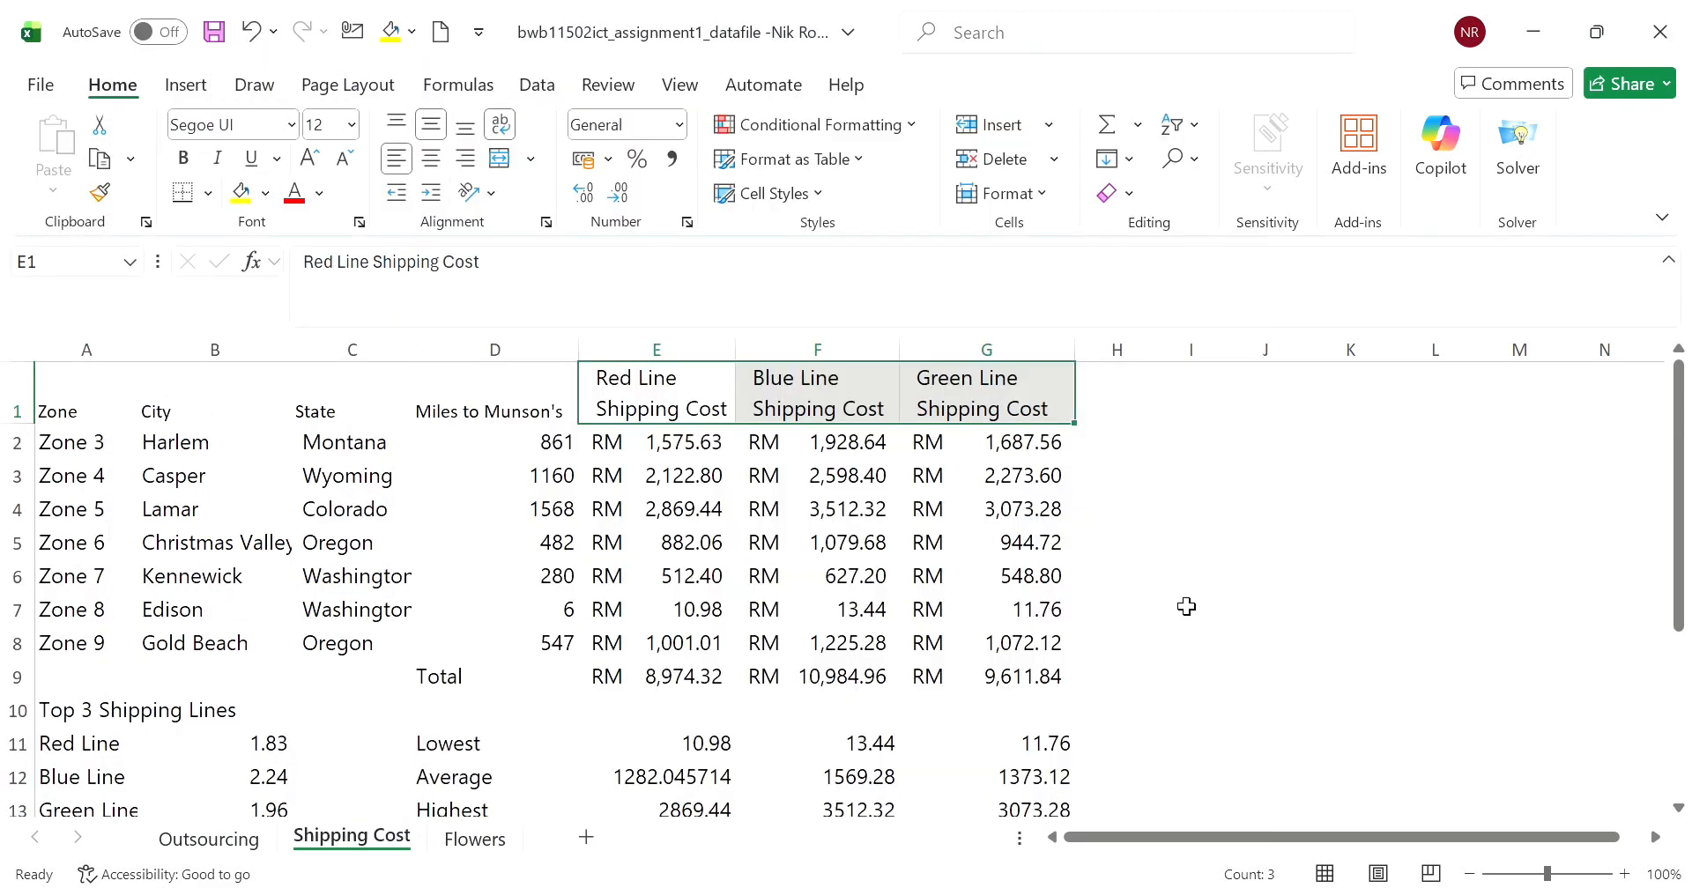
key("Return")
left_click(1269, 665)
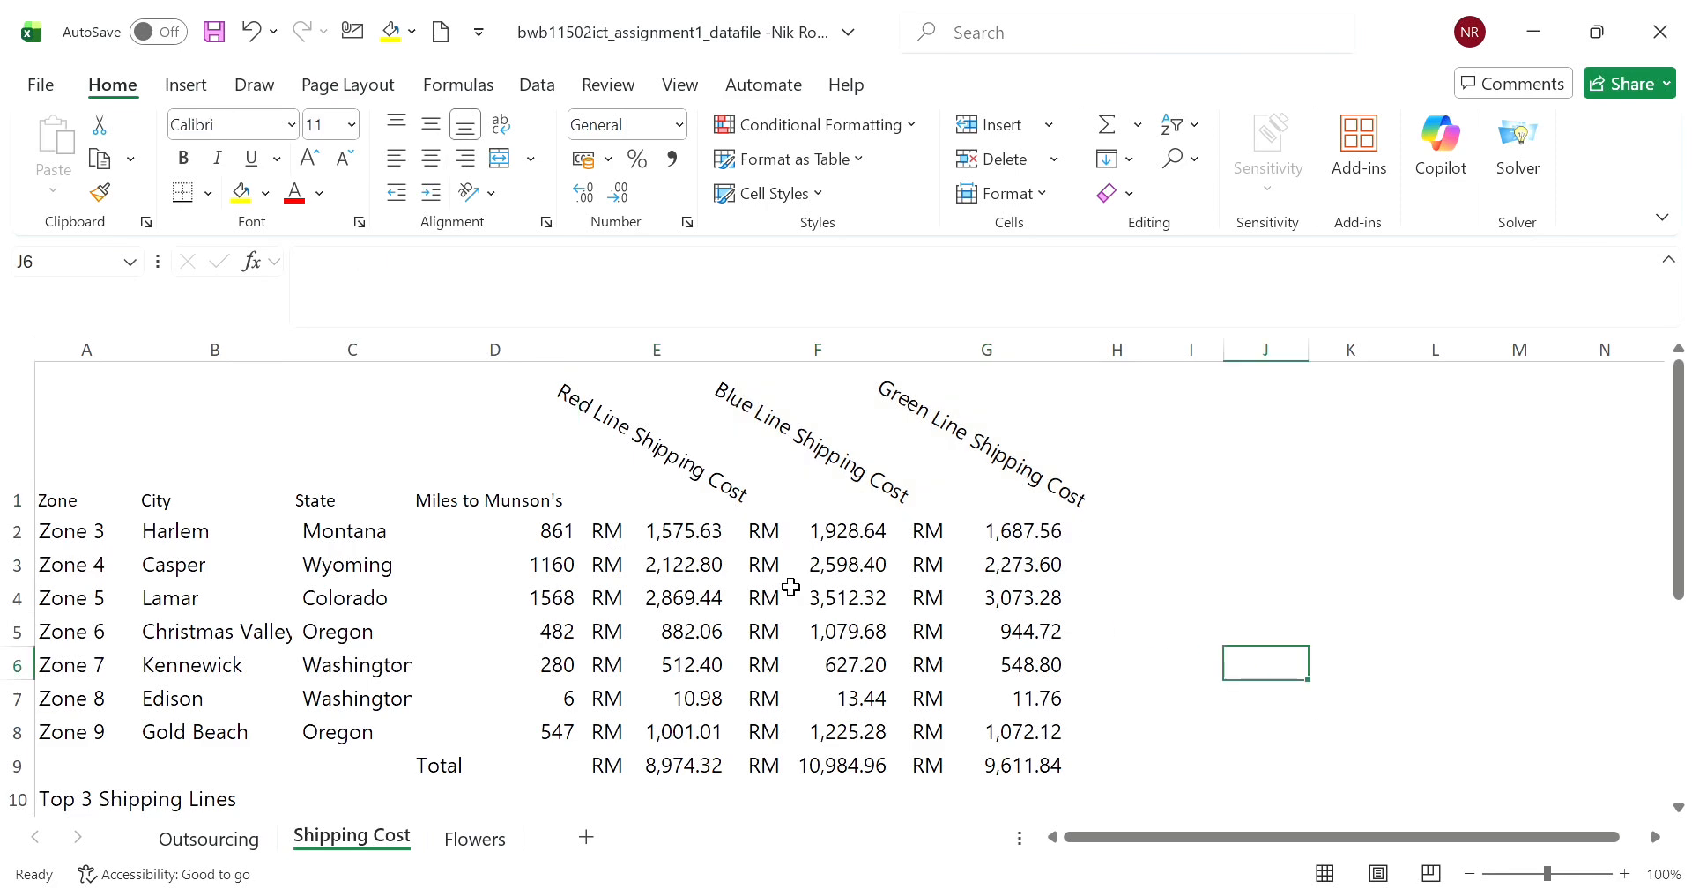
- AutoFit the column widths for the whole table A1:G13
left_click_drag(137, 407, 1020, 763)
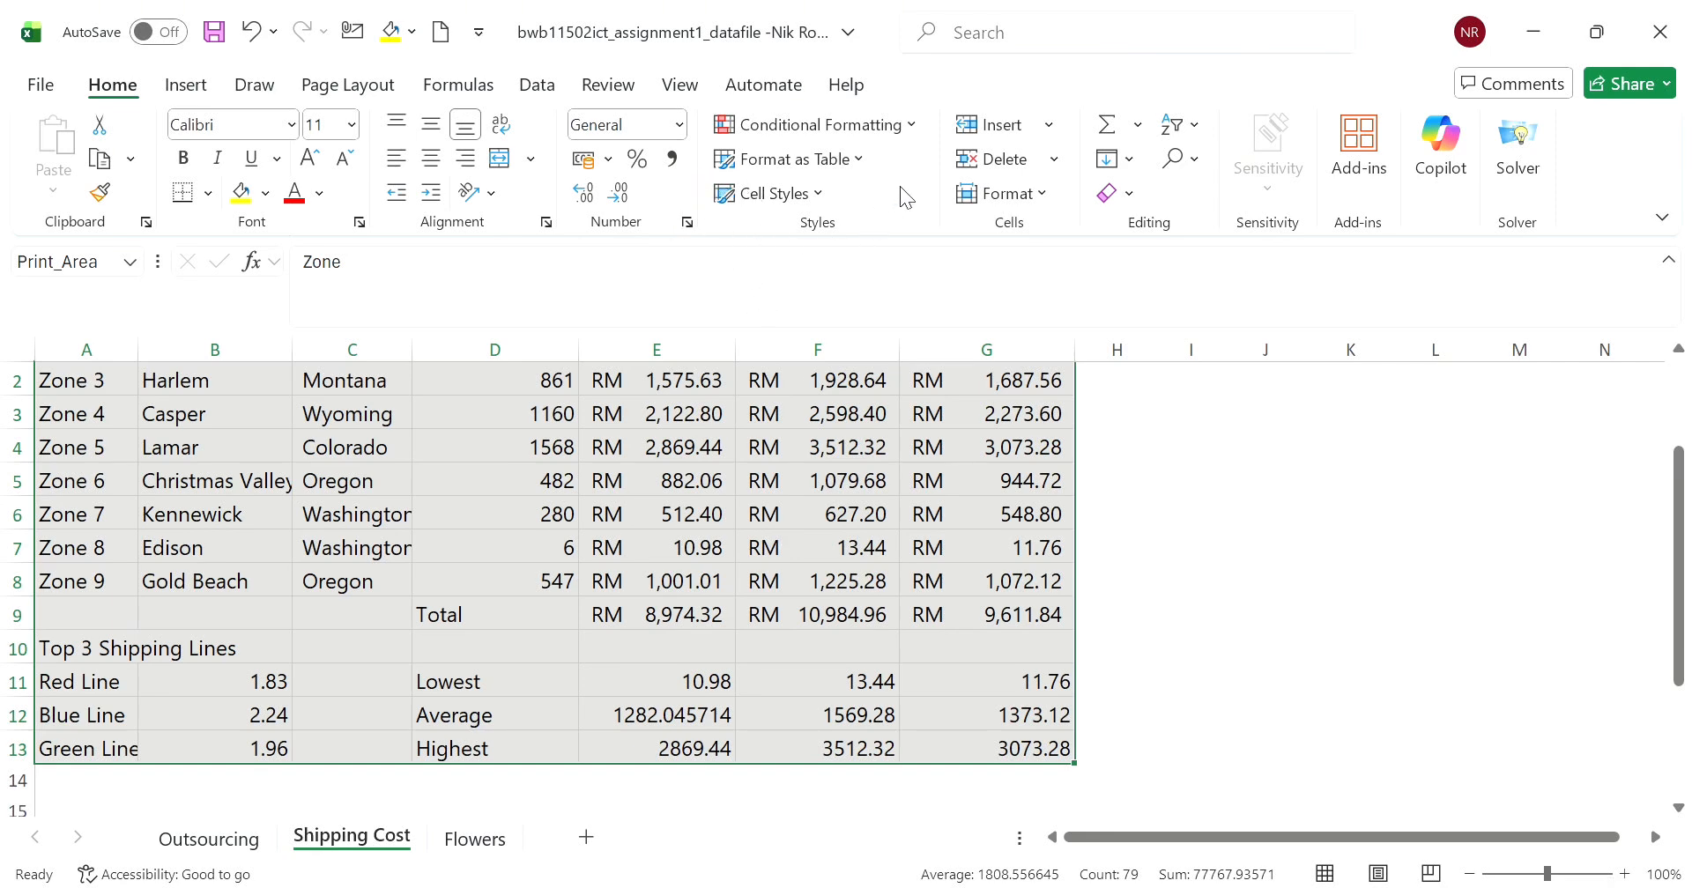
left_click(999, 193)
left_click(996, 319)
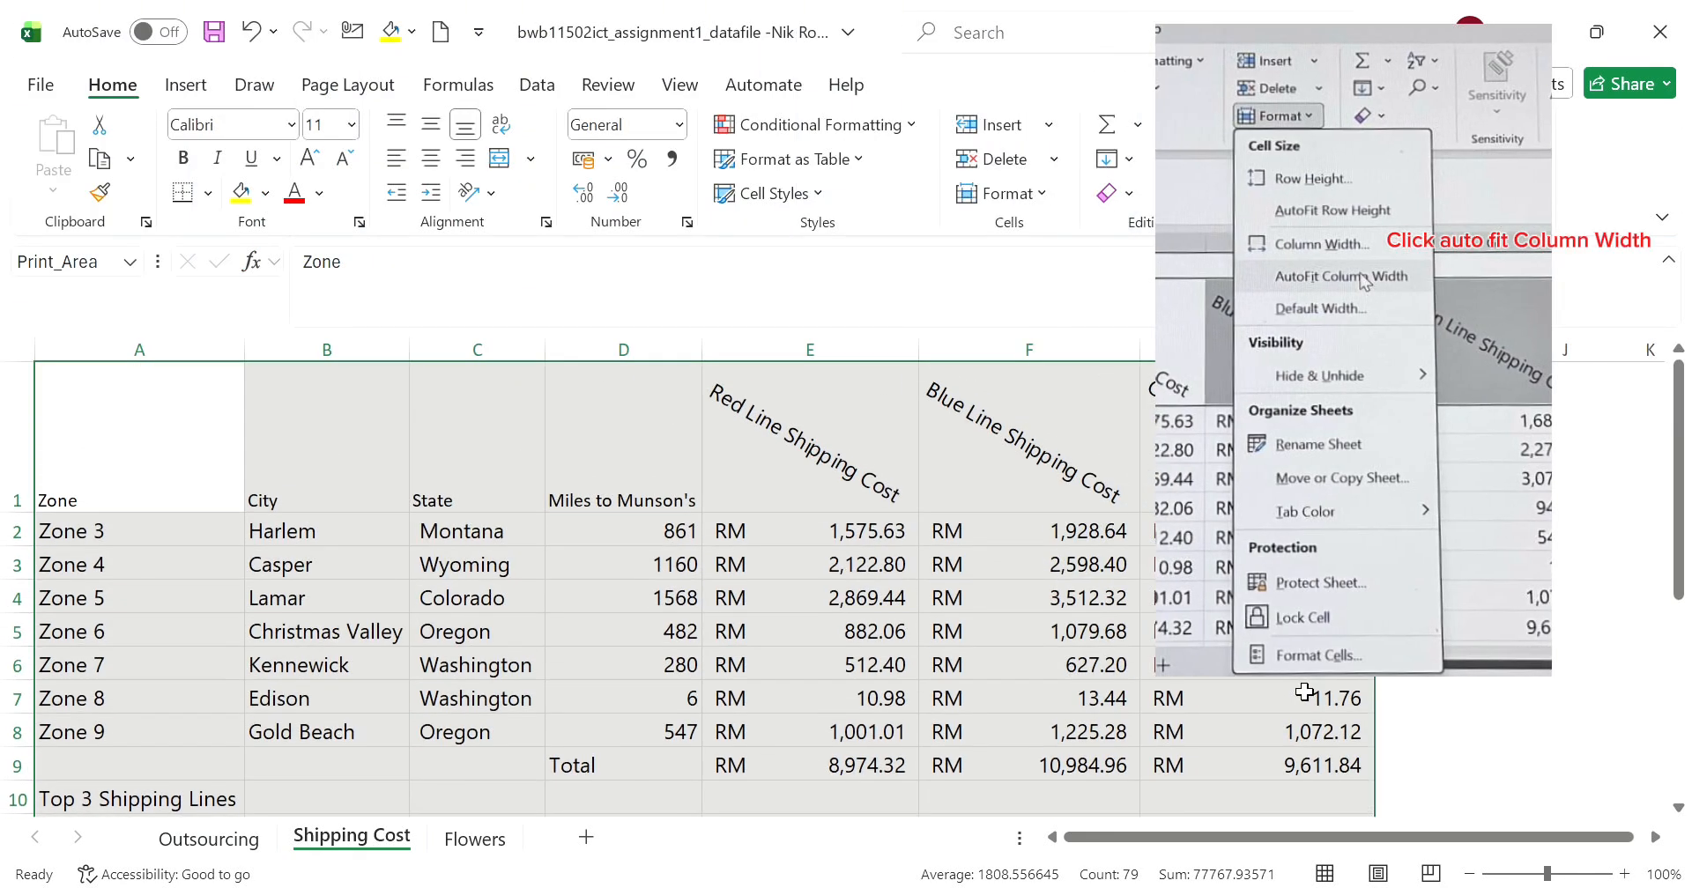
left_click(1489, 596)
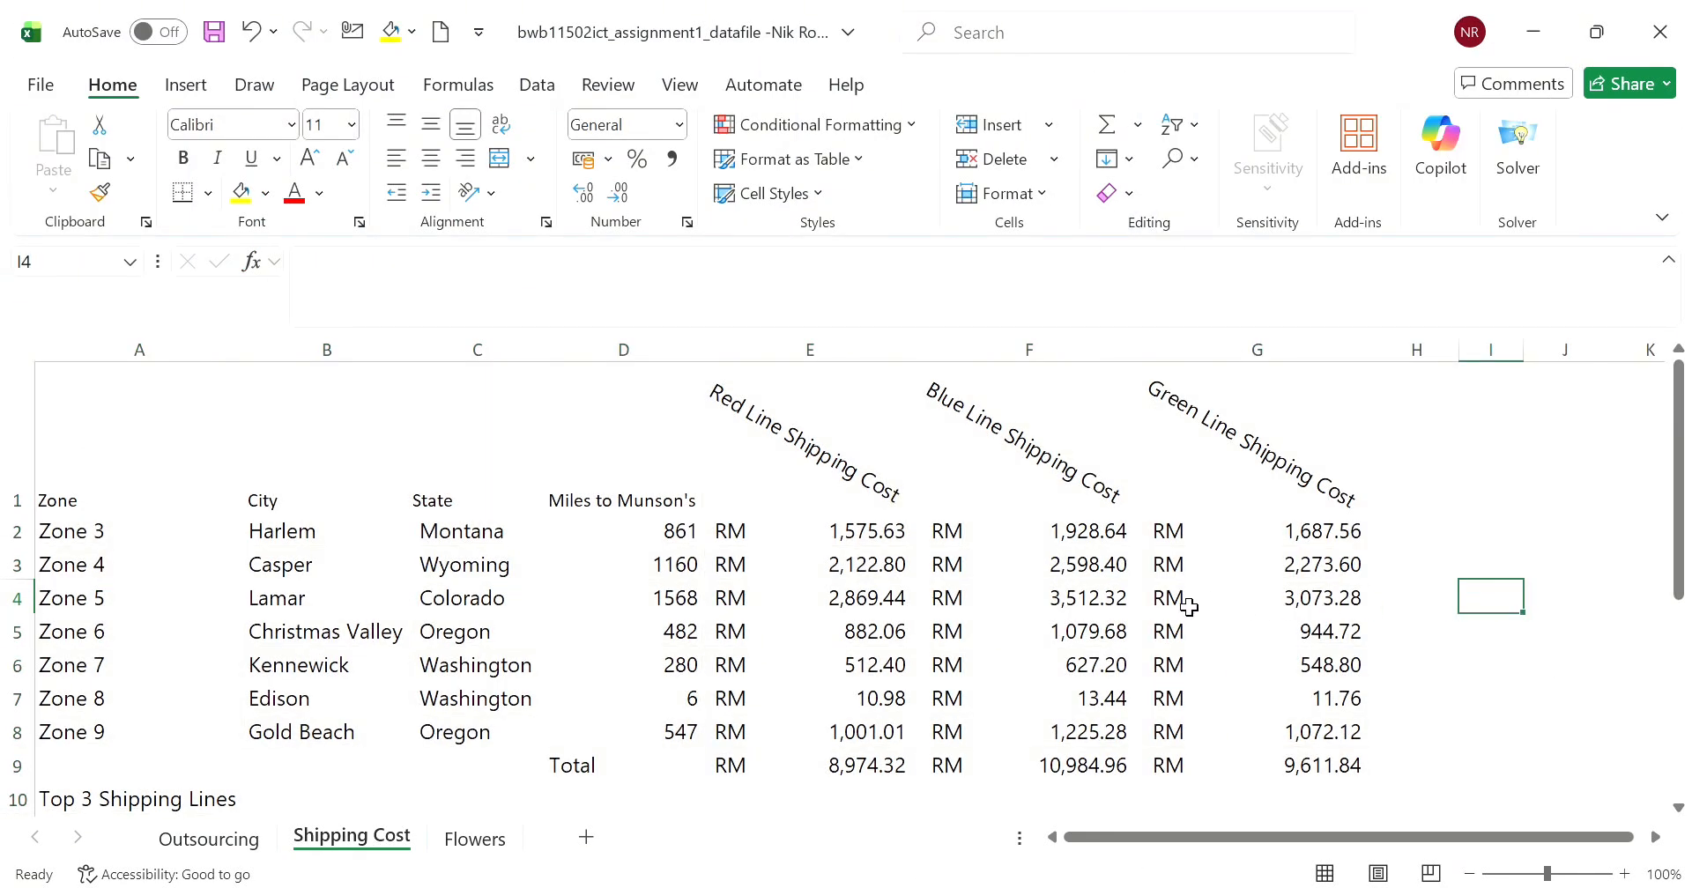
scroll(1189, 607, "down", 2)
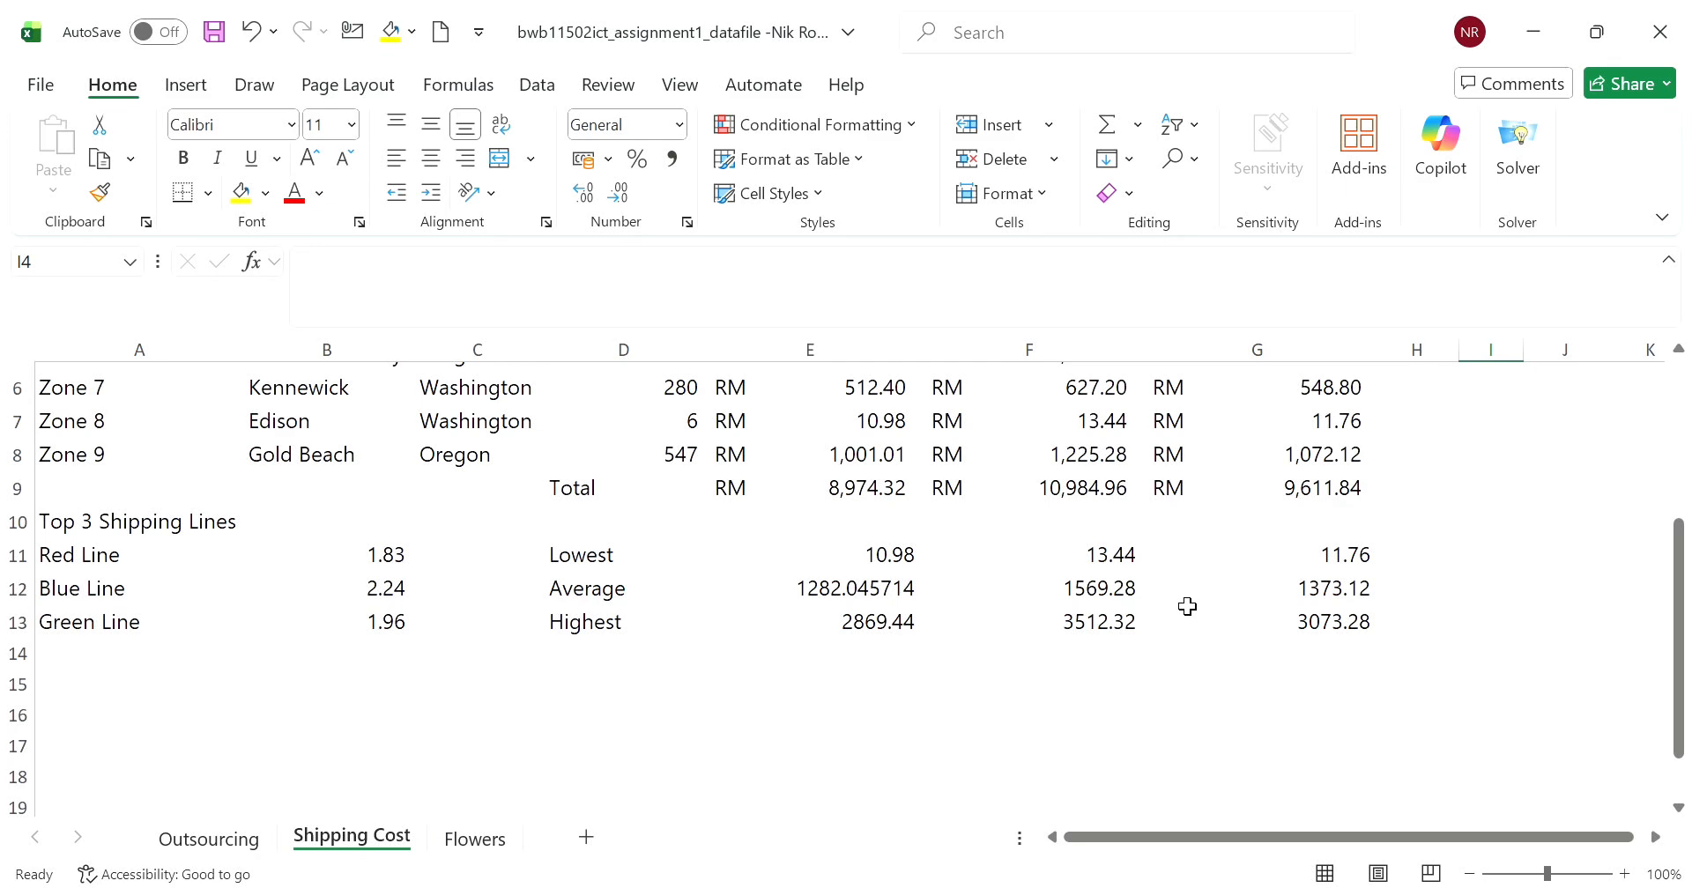
scroll(1187, 607, "up", 2)
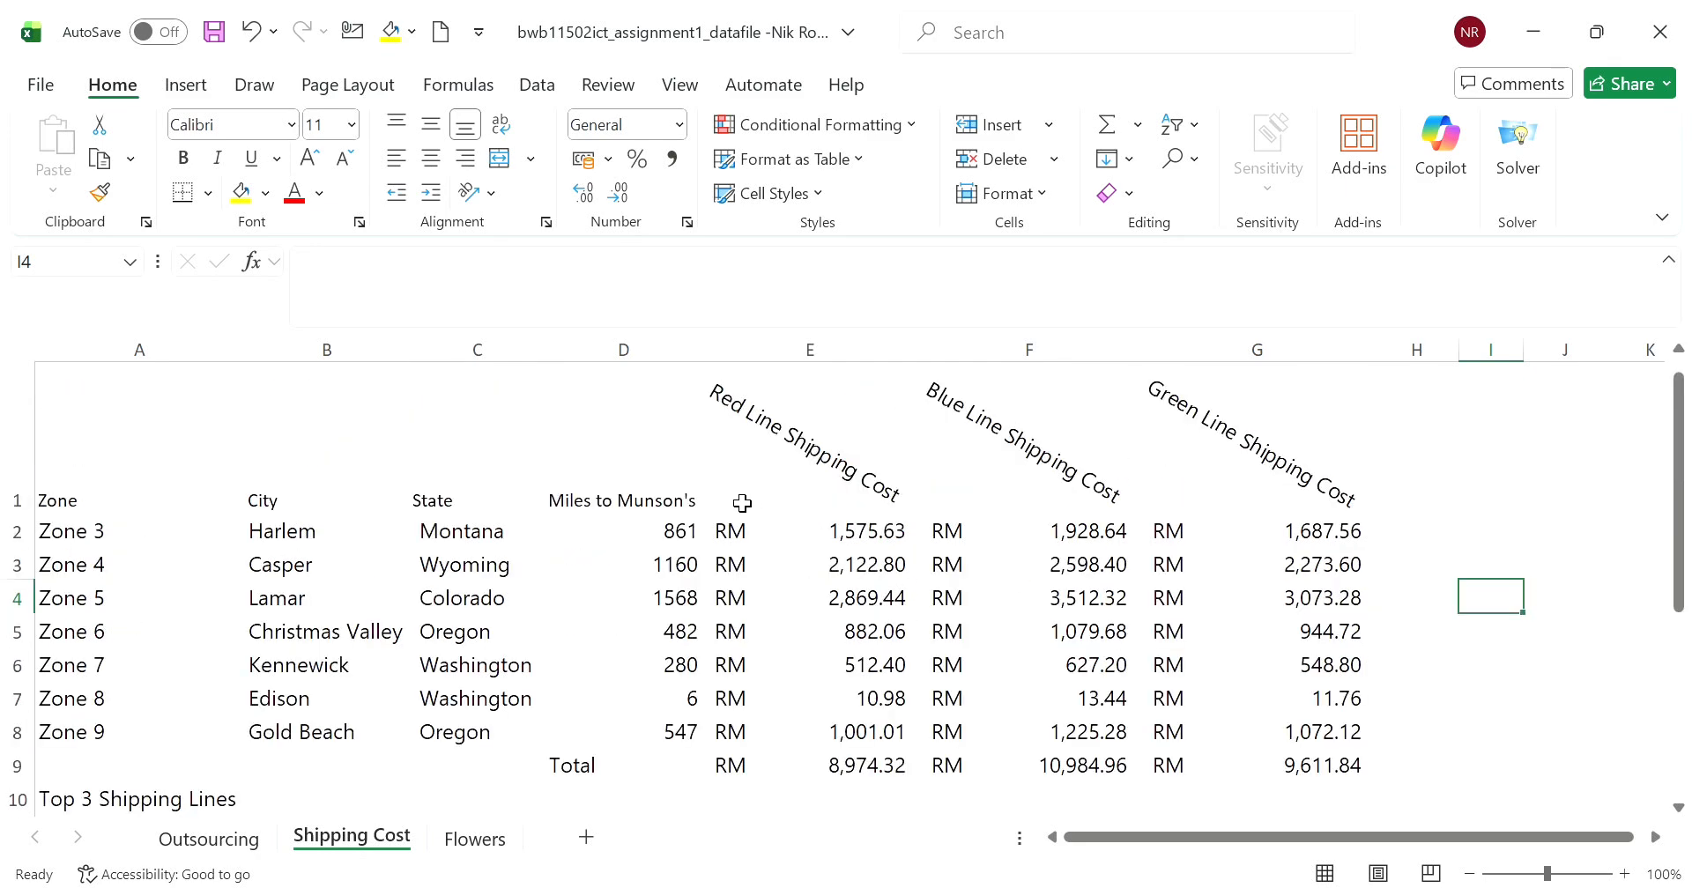
- Insert a blank row above the heading row of the Shipping Cost sheet
left_click(17, 410)
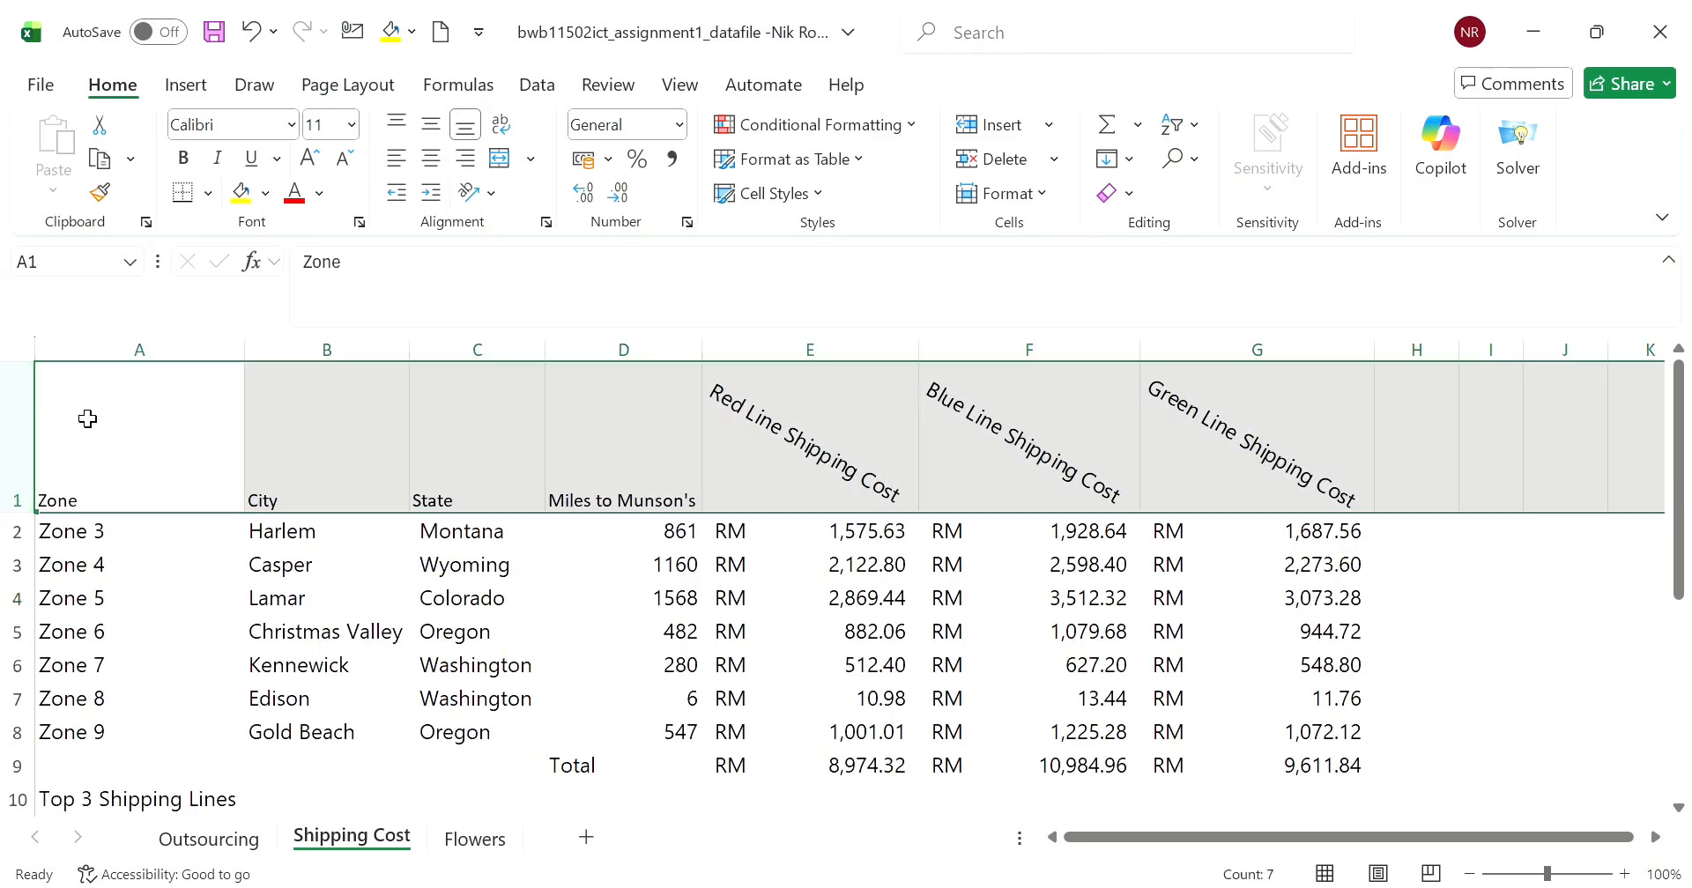
right_click(33, 438)
left_click(151, 625)
- Enter the title "Outsourcing Shipping Cost" in A1
left_click(417, 291)
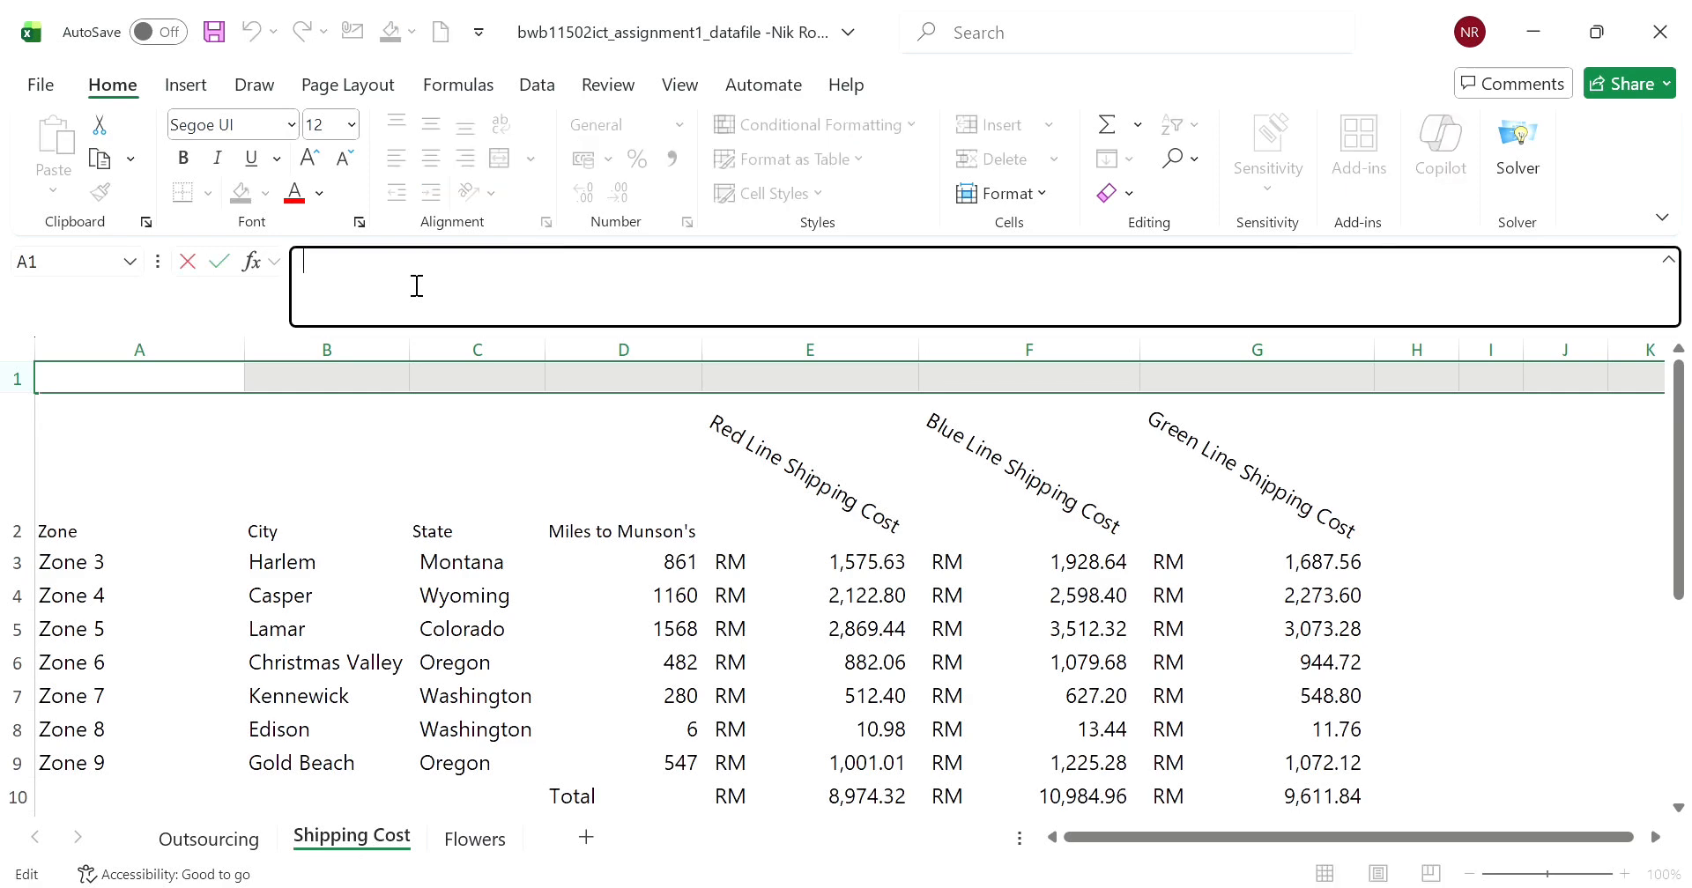
type("Outsourc")
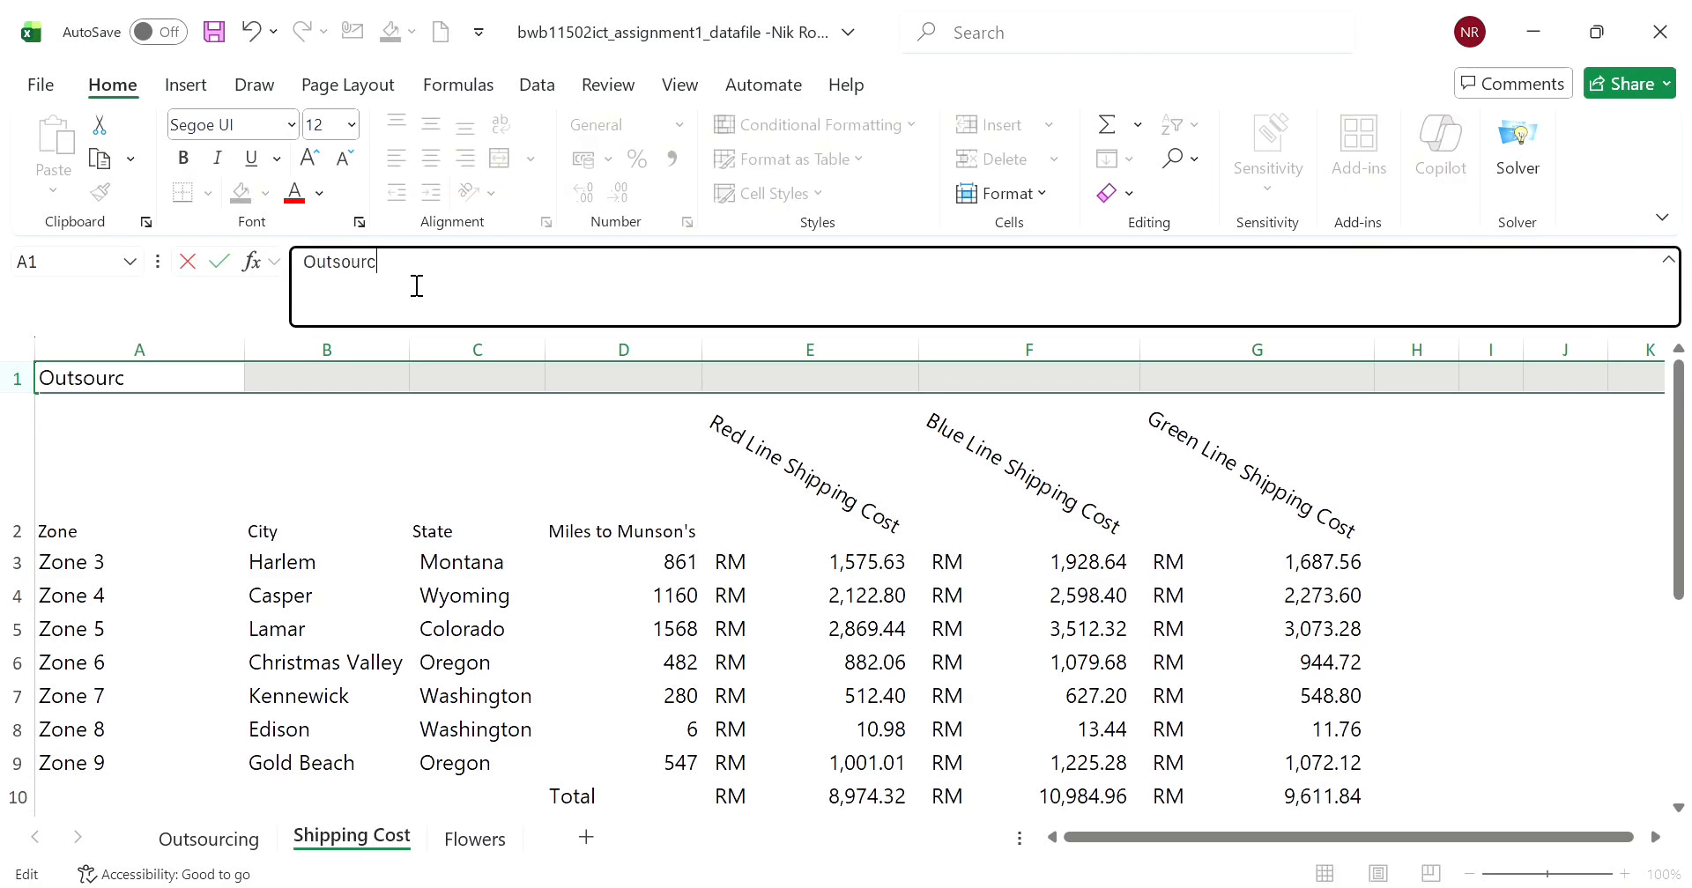
type("ing Shipping Cost")
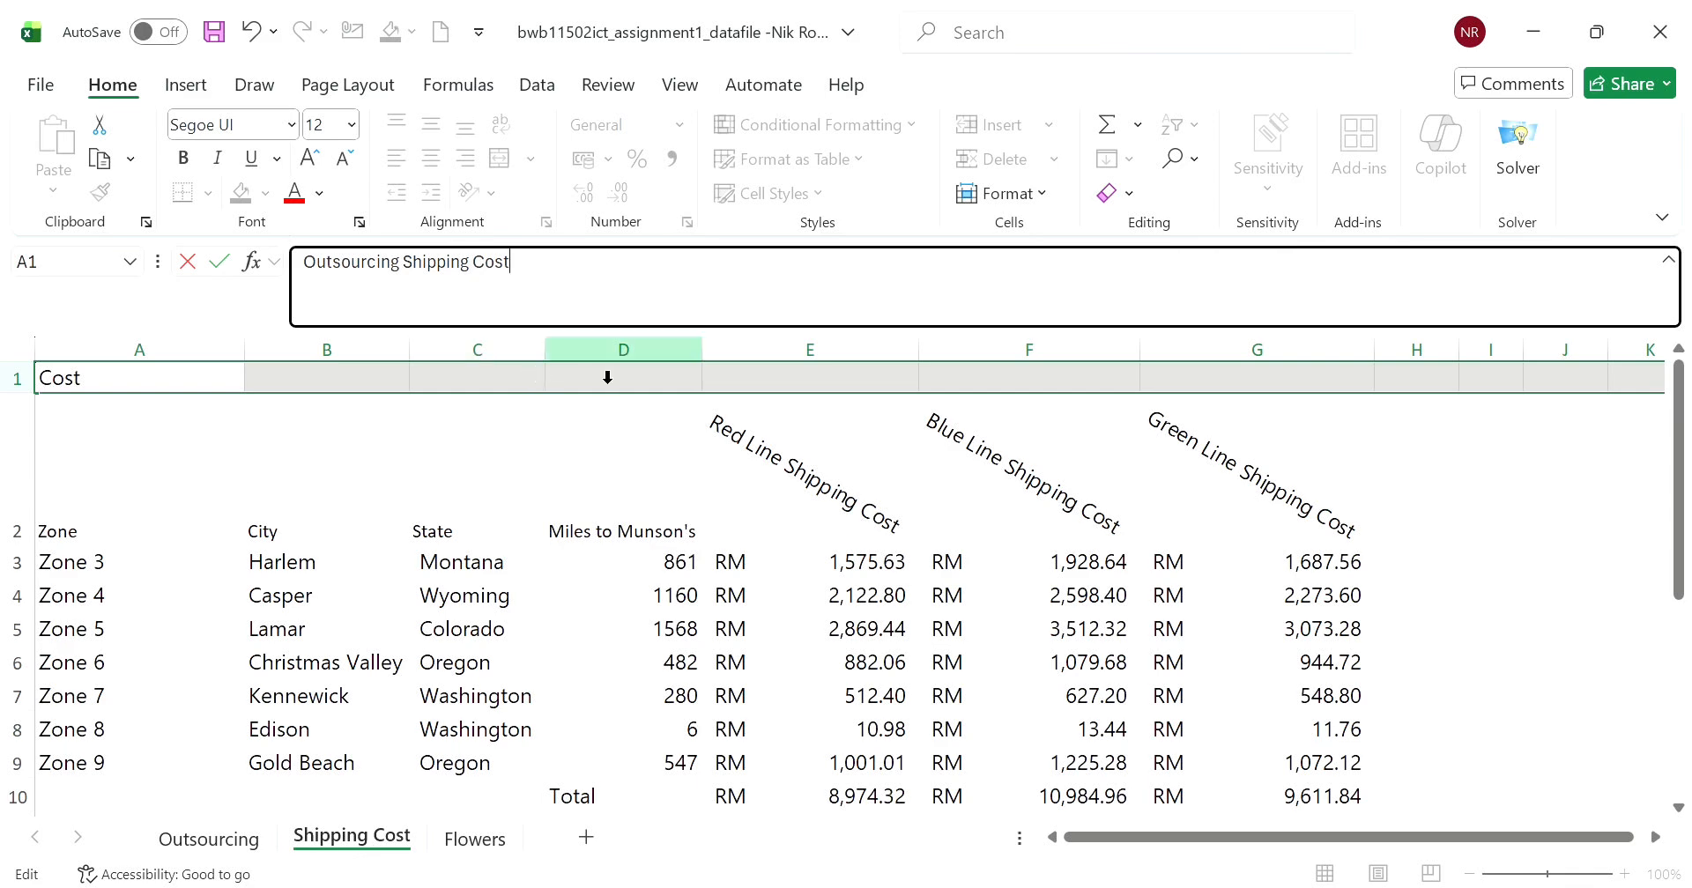
left_click(304, 429)
left_click(284, 384)
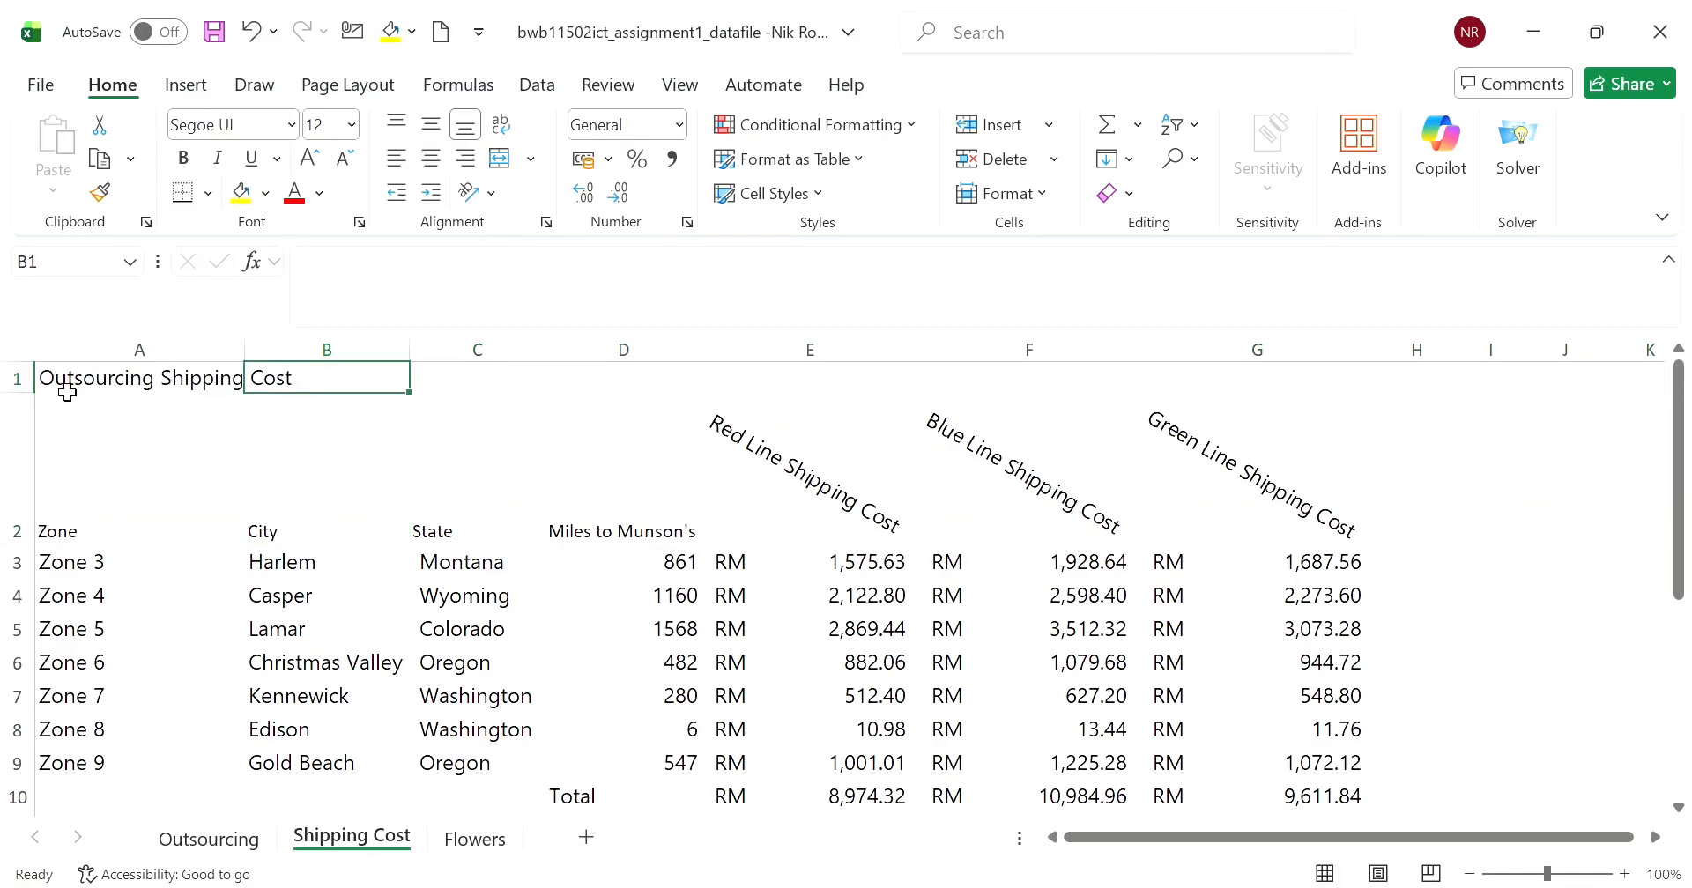
- Merge A1:G1 and center the title horizontally across the table
left_click_drag(62, 388, 1368, 381)
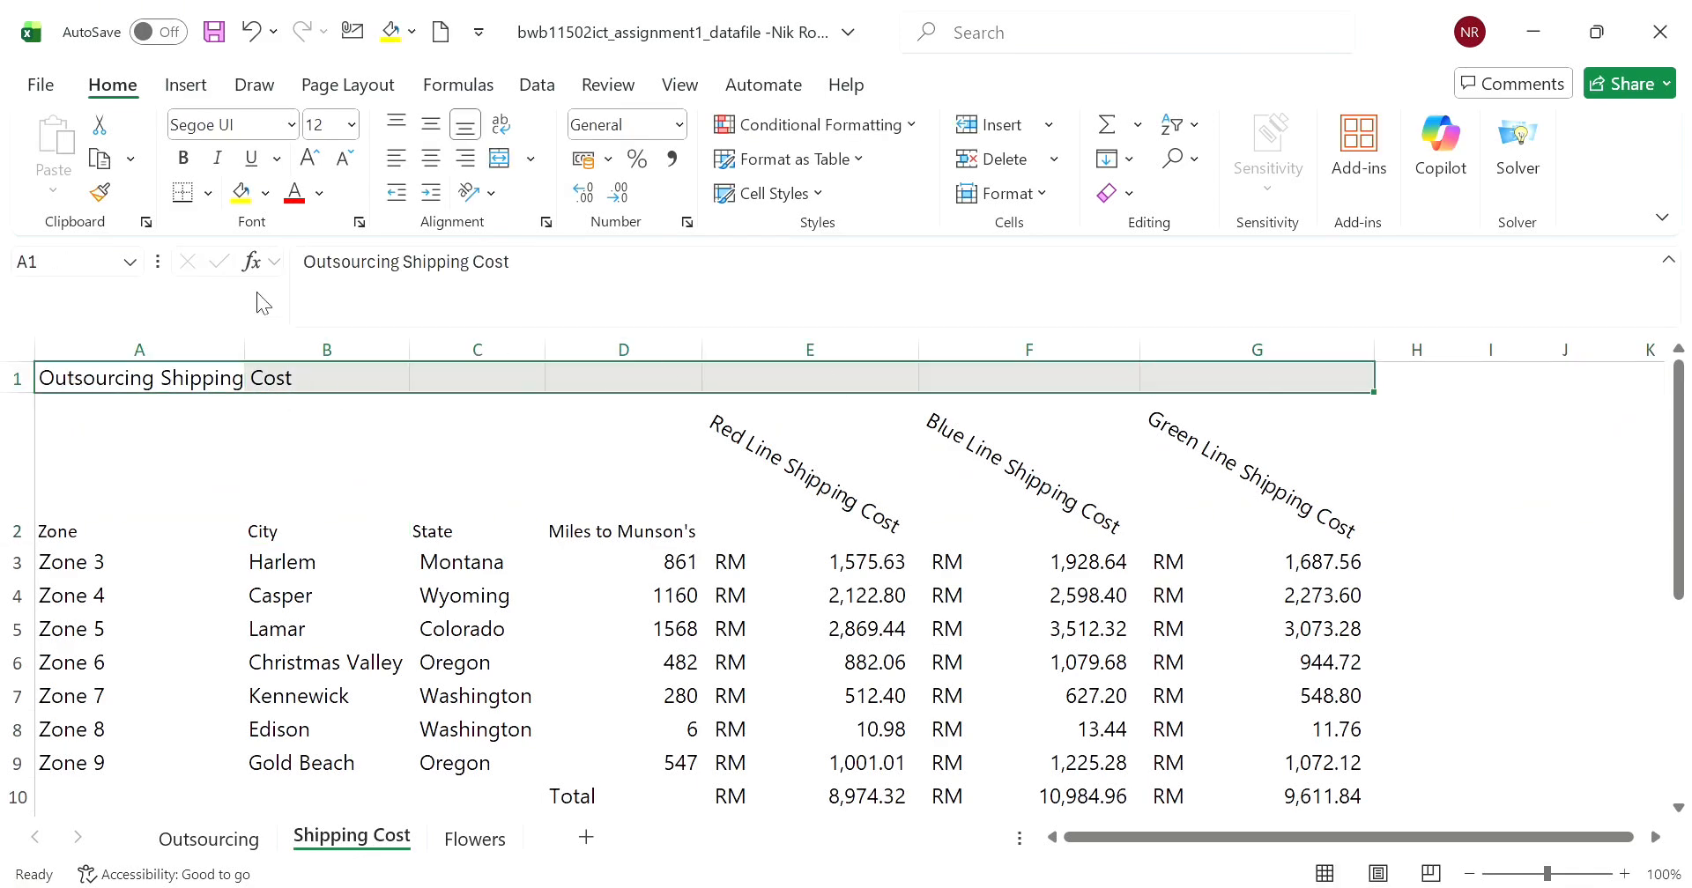
left_click(546, 223)
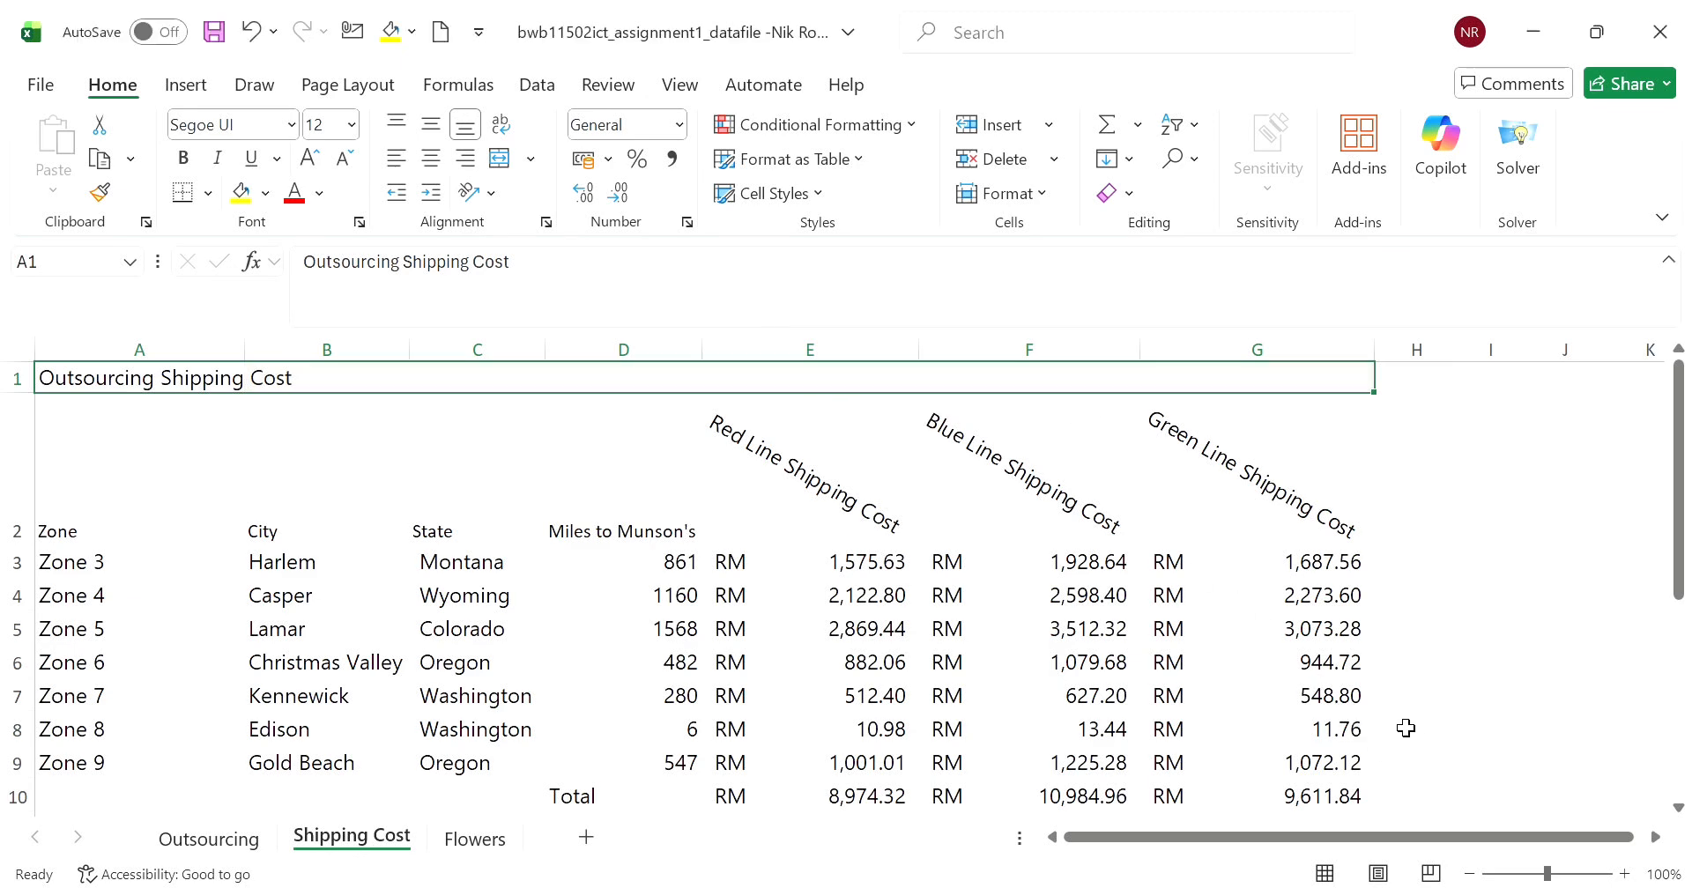
left_click(1486, 564)
left_click(616, 379)
left_click(431, 159)
left_click(1429, 502)
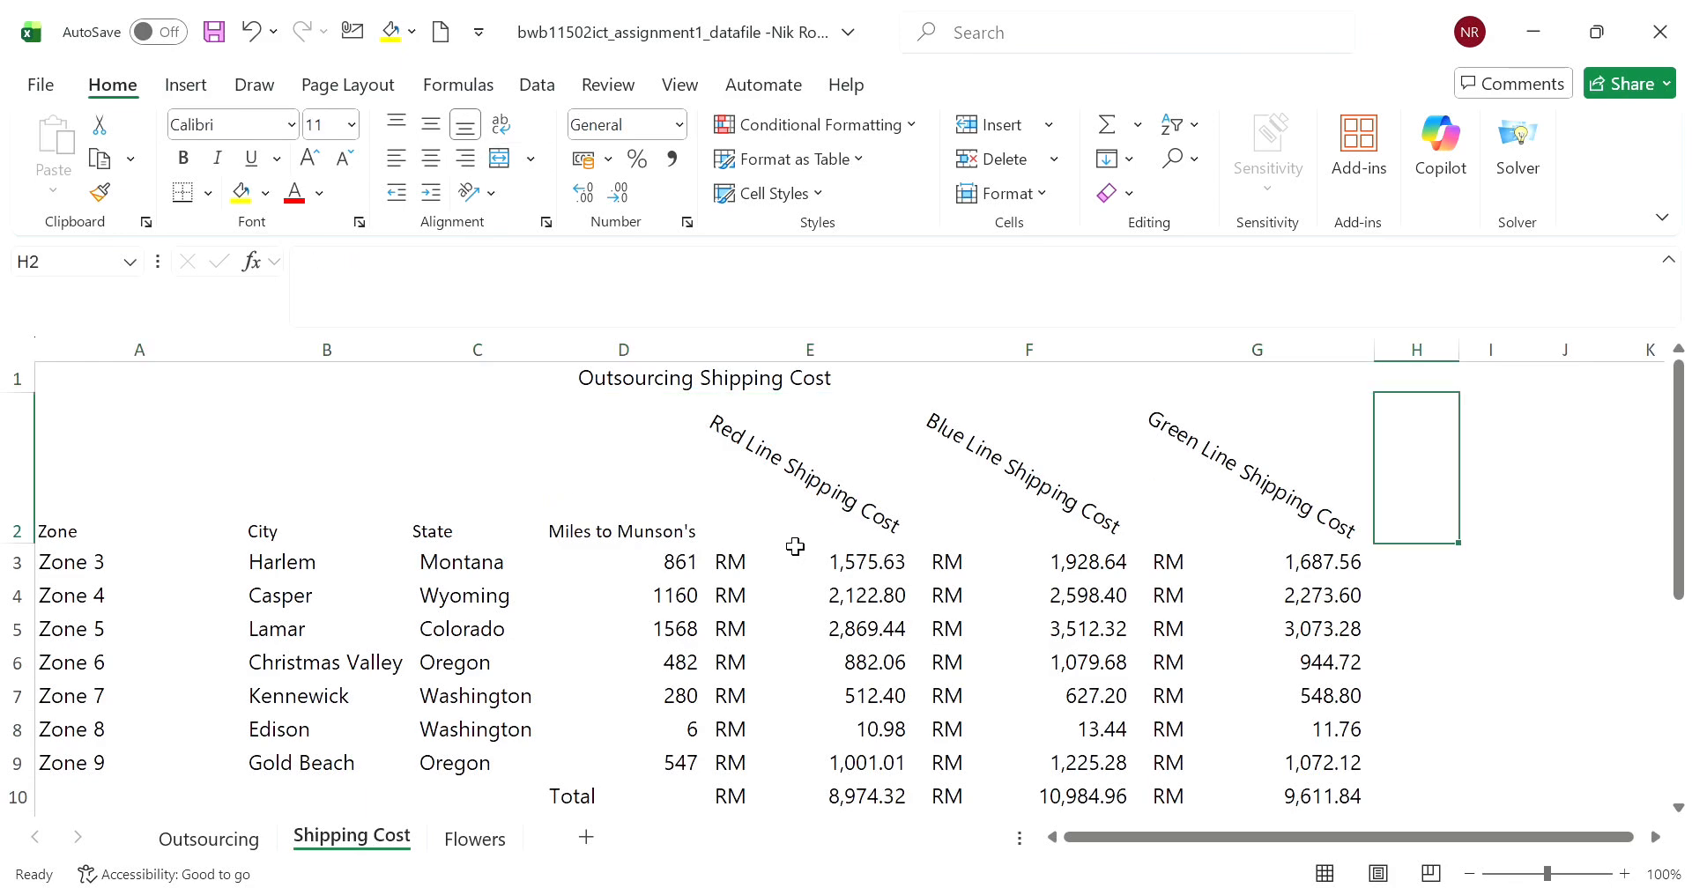
scroll(785, 541, "down", 3)
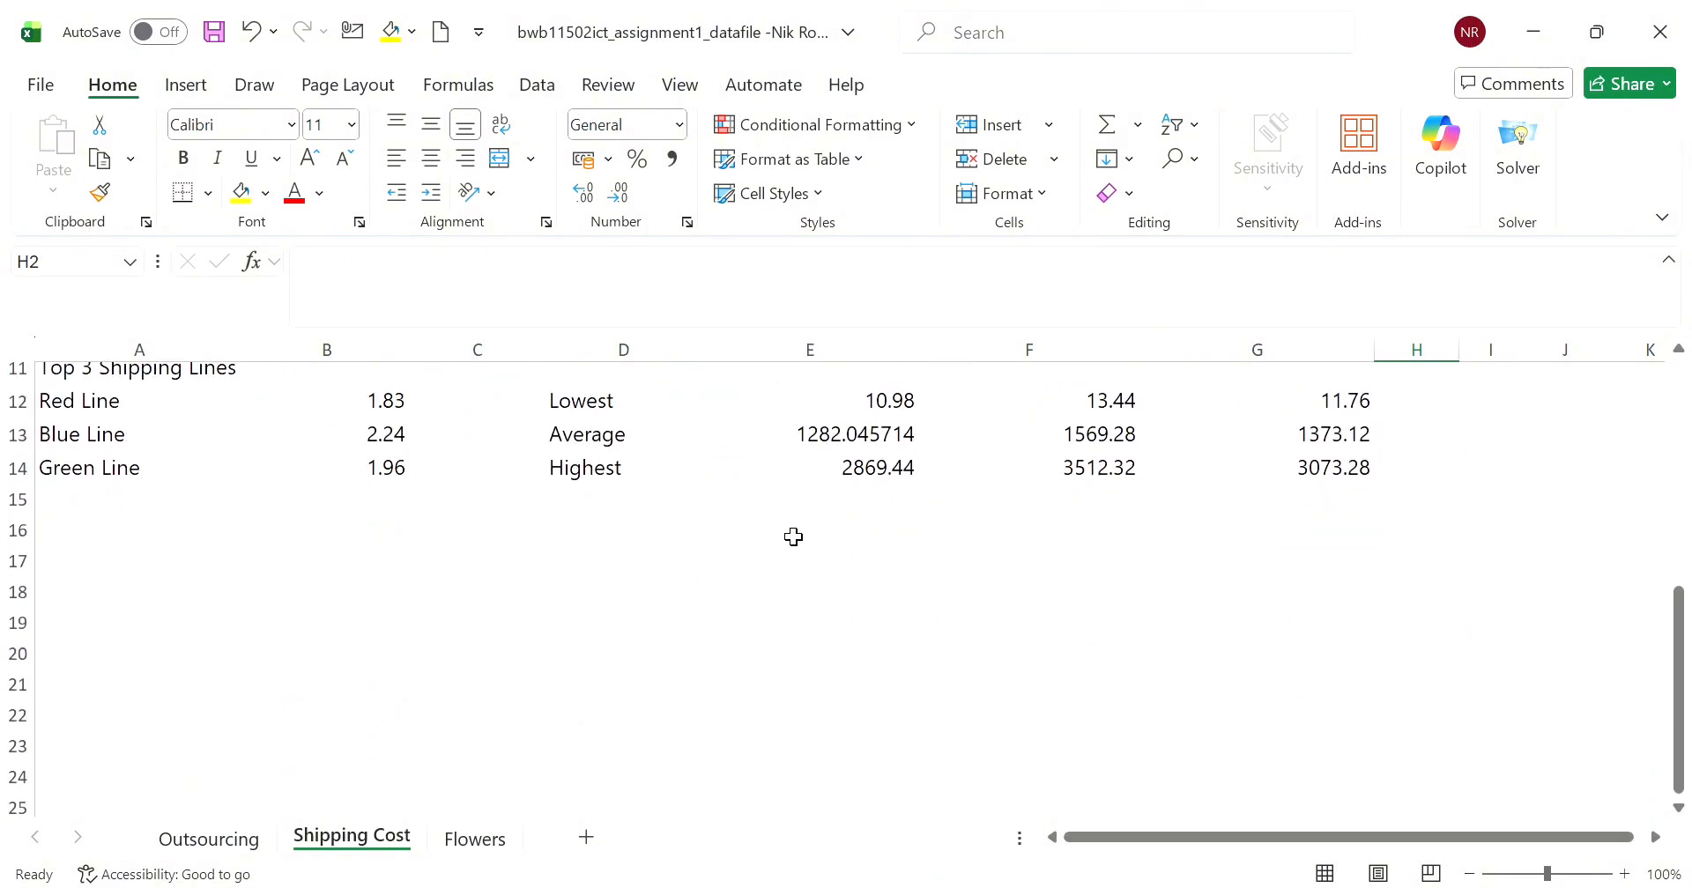
scroll(794, 546, "up", 3)
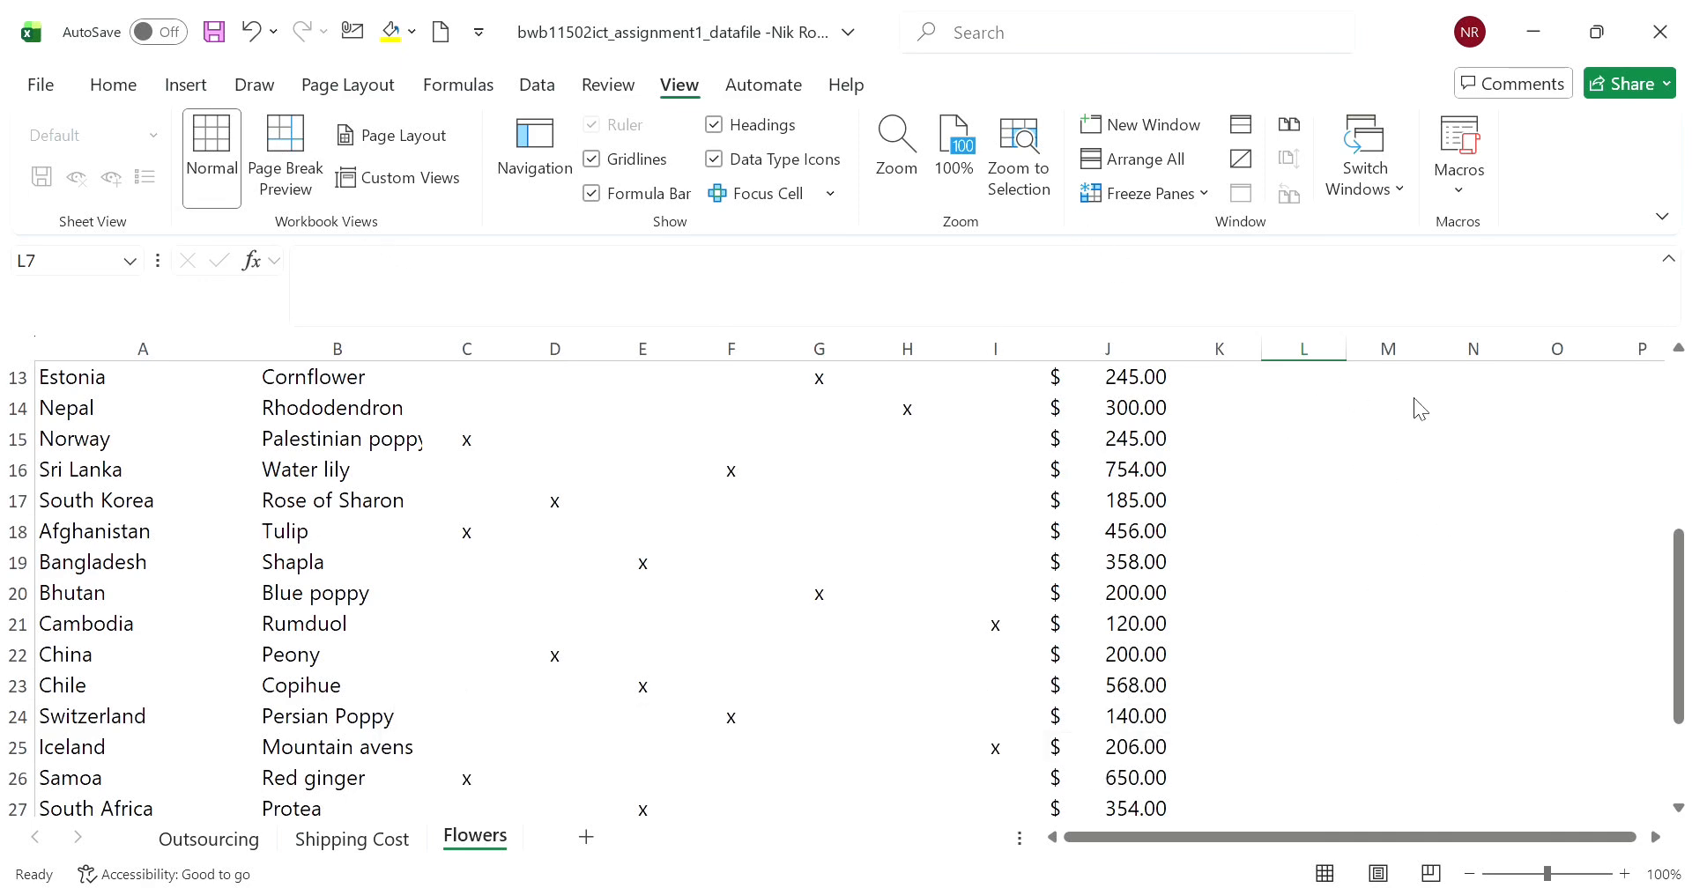
- On the Flowers sheet, count the Zone 3 flowers in C30 with the formula =COUNTA(C2:C29)
scroll(487, 608, "down", 6)
scroll(488, 608, "up", 2)
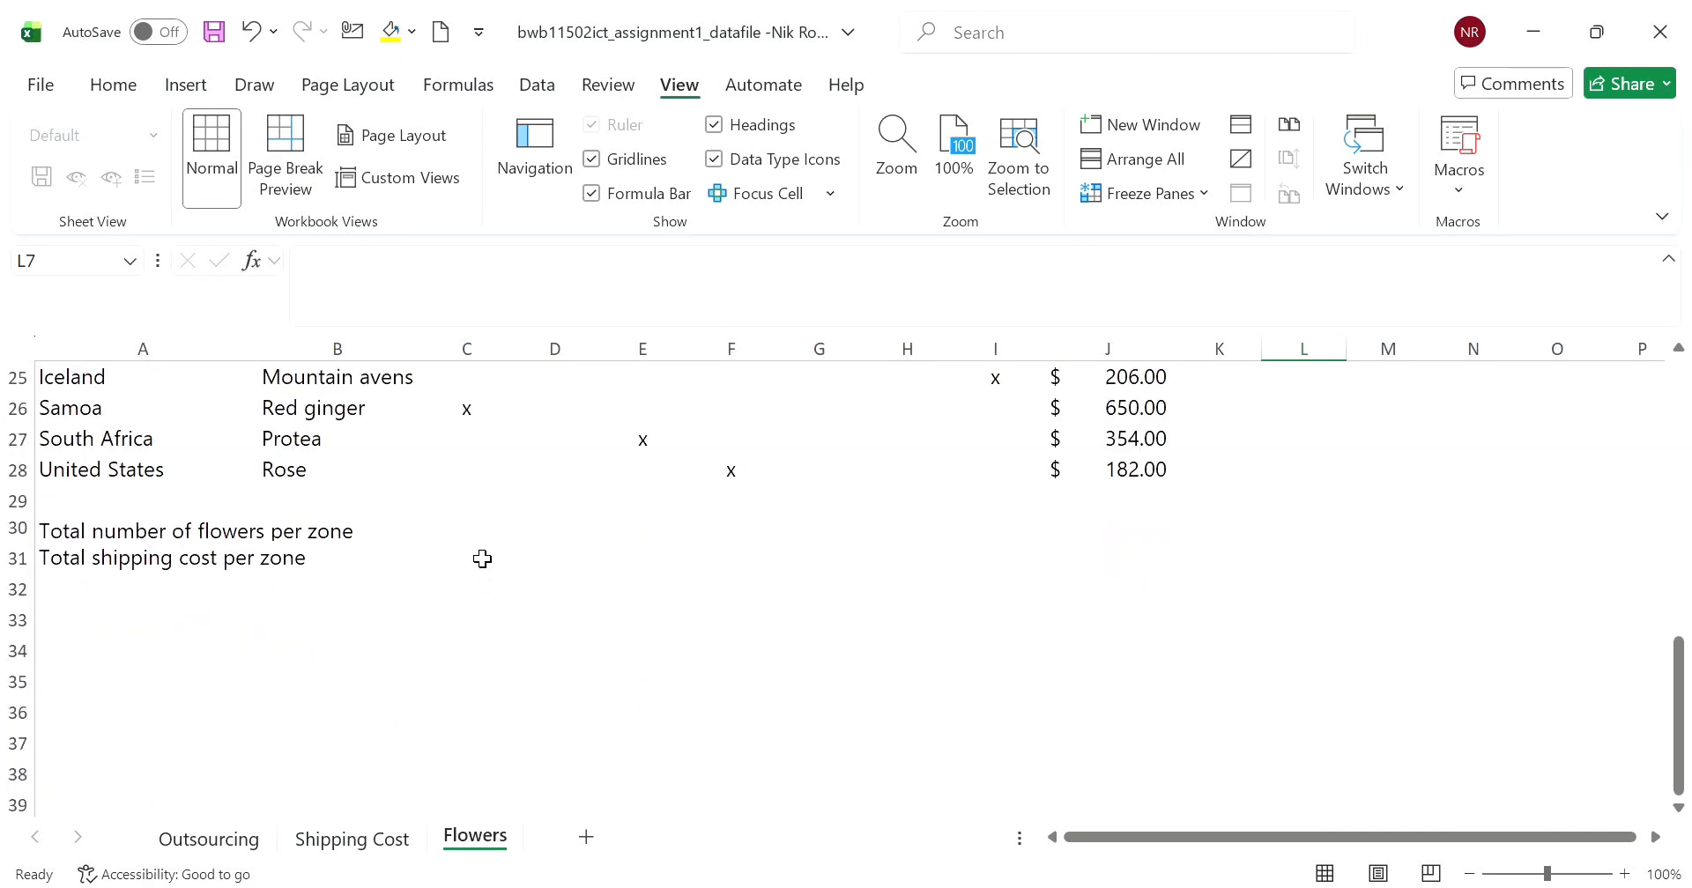
left_click(482, 538)
type("=count")
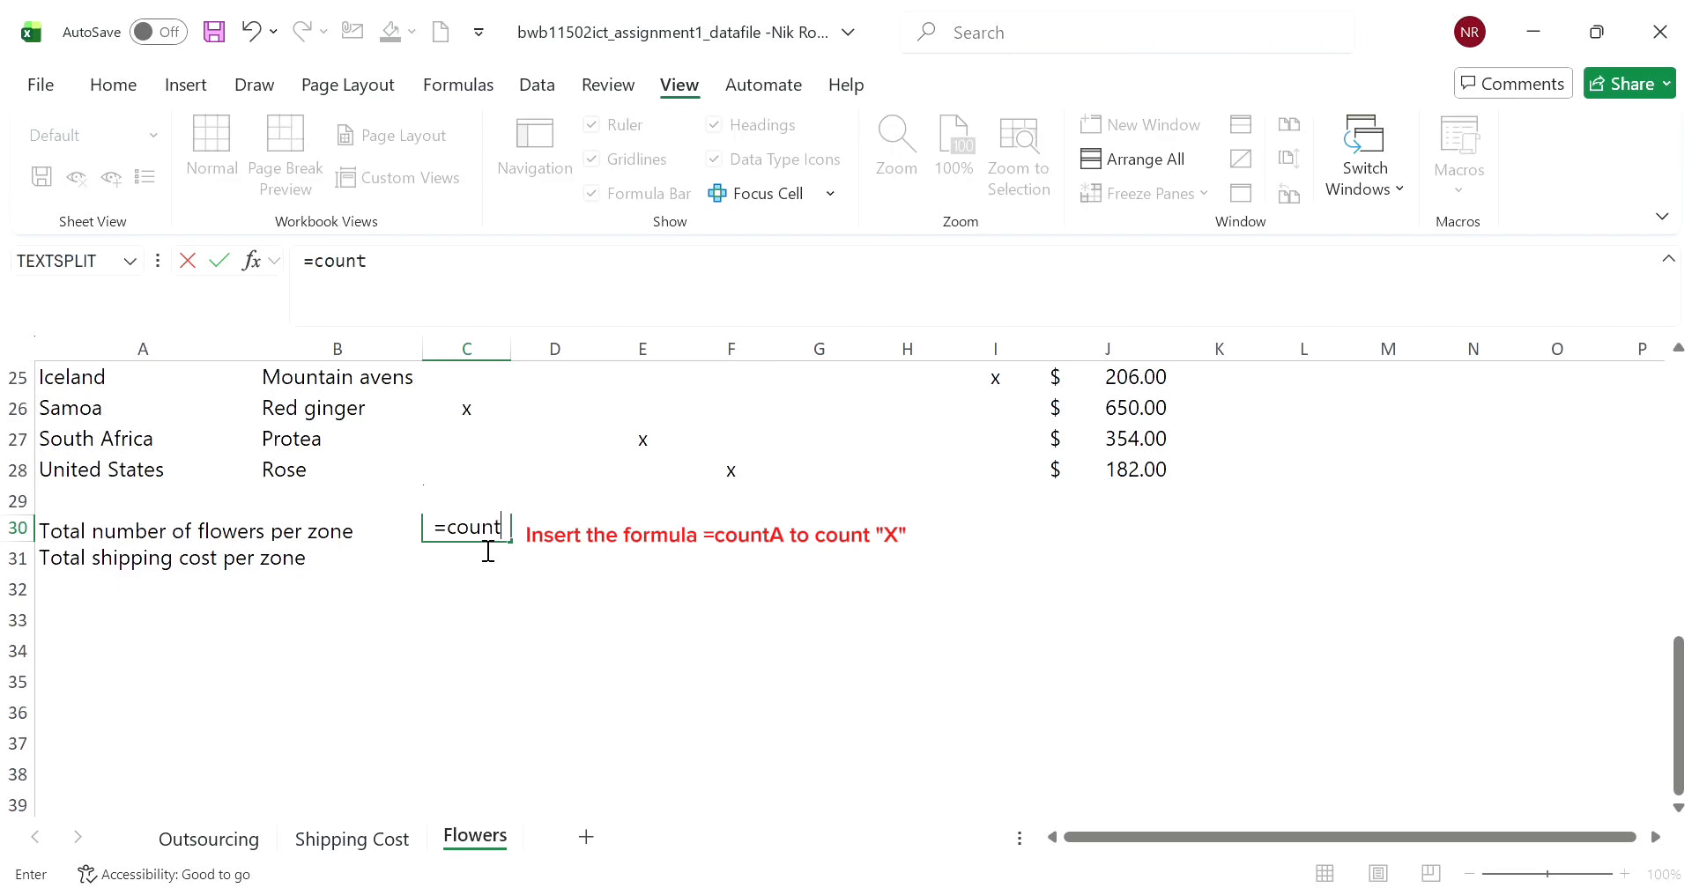
type("a(")
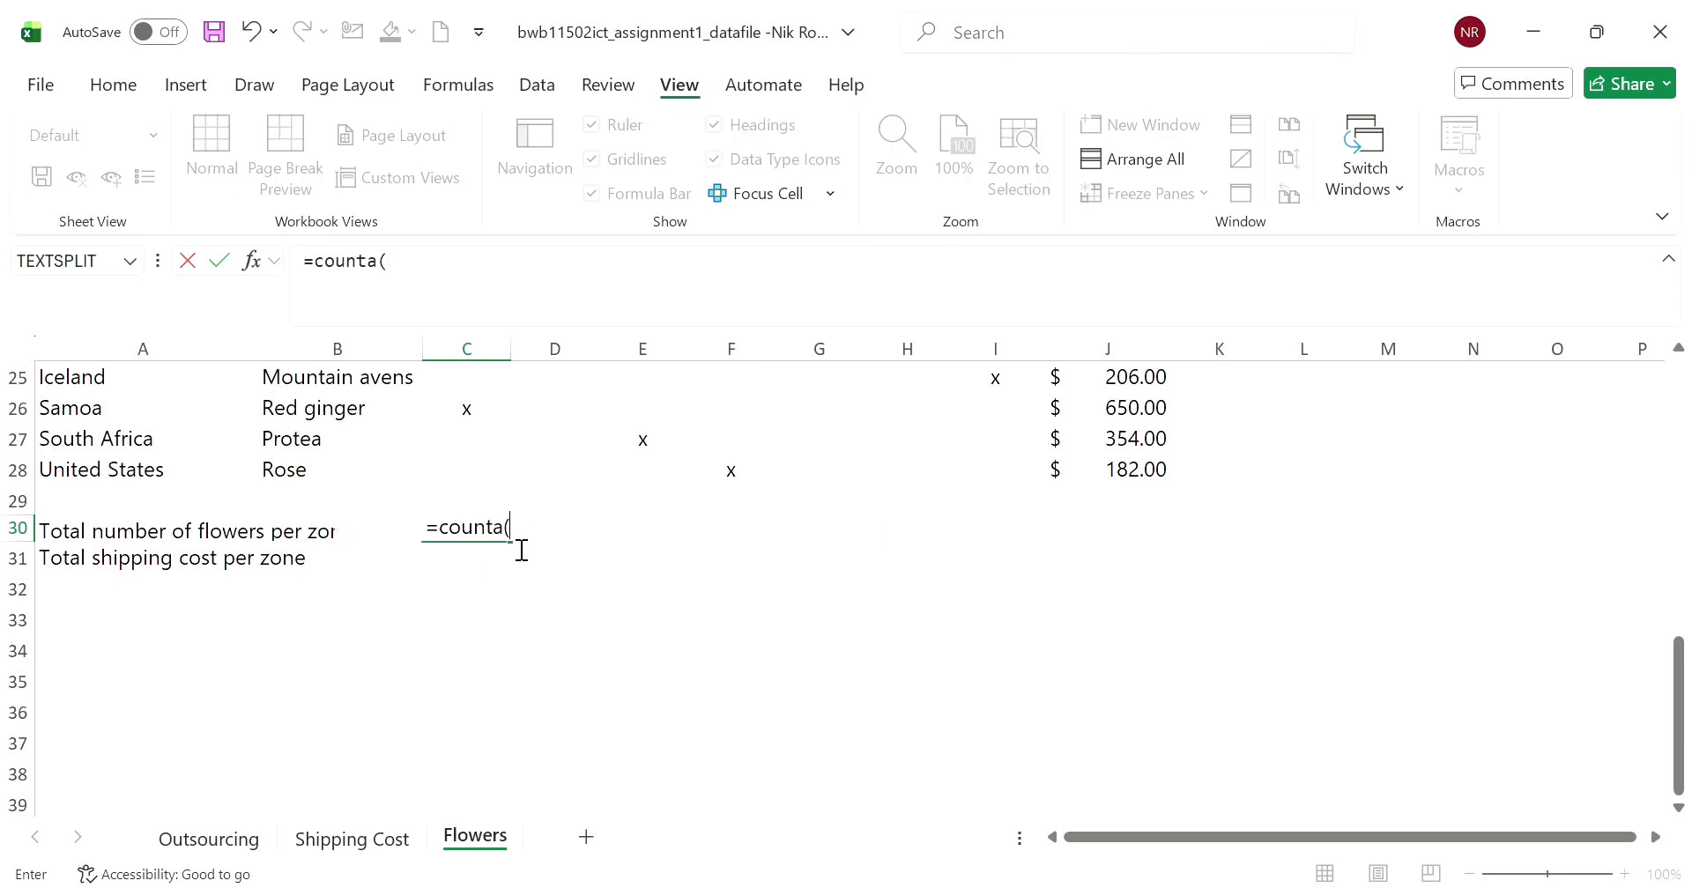
scroll(494, 513, "up", 8)
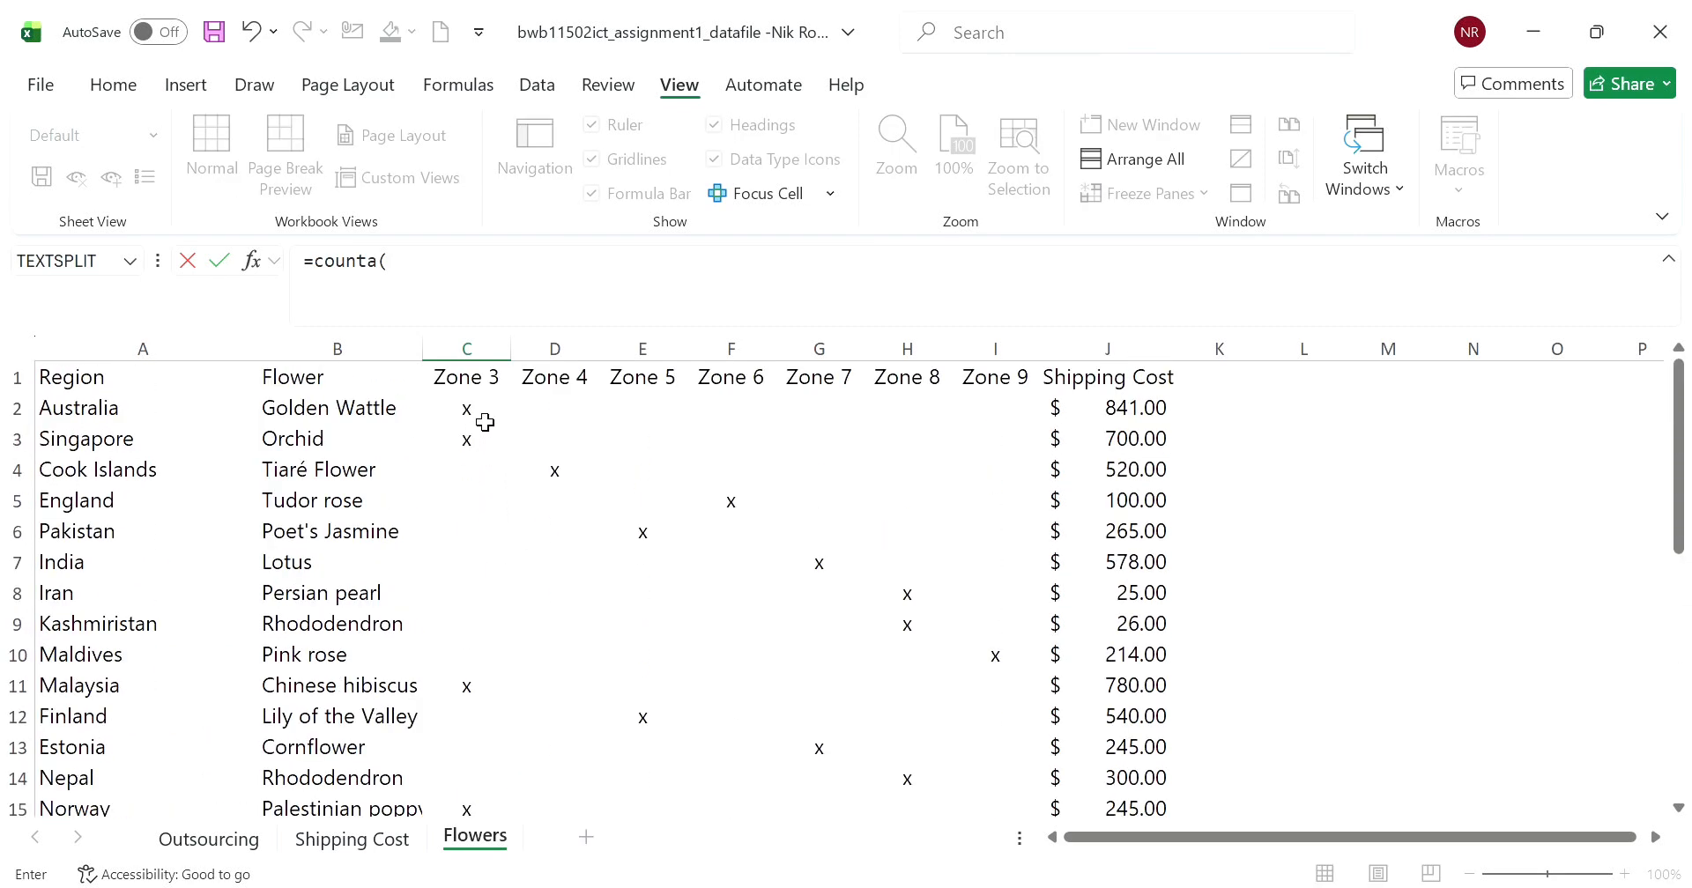
left_click_drag(486, 422, 468, 736)
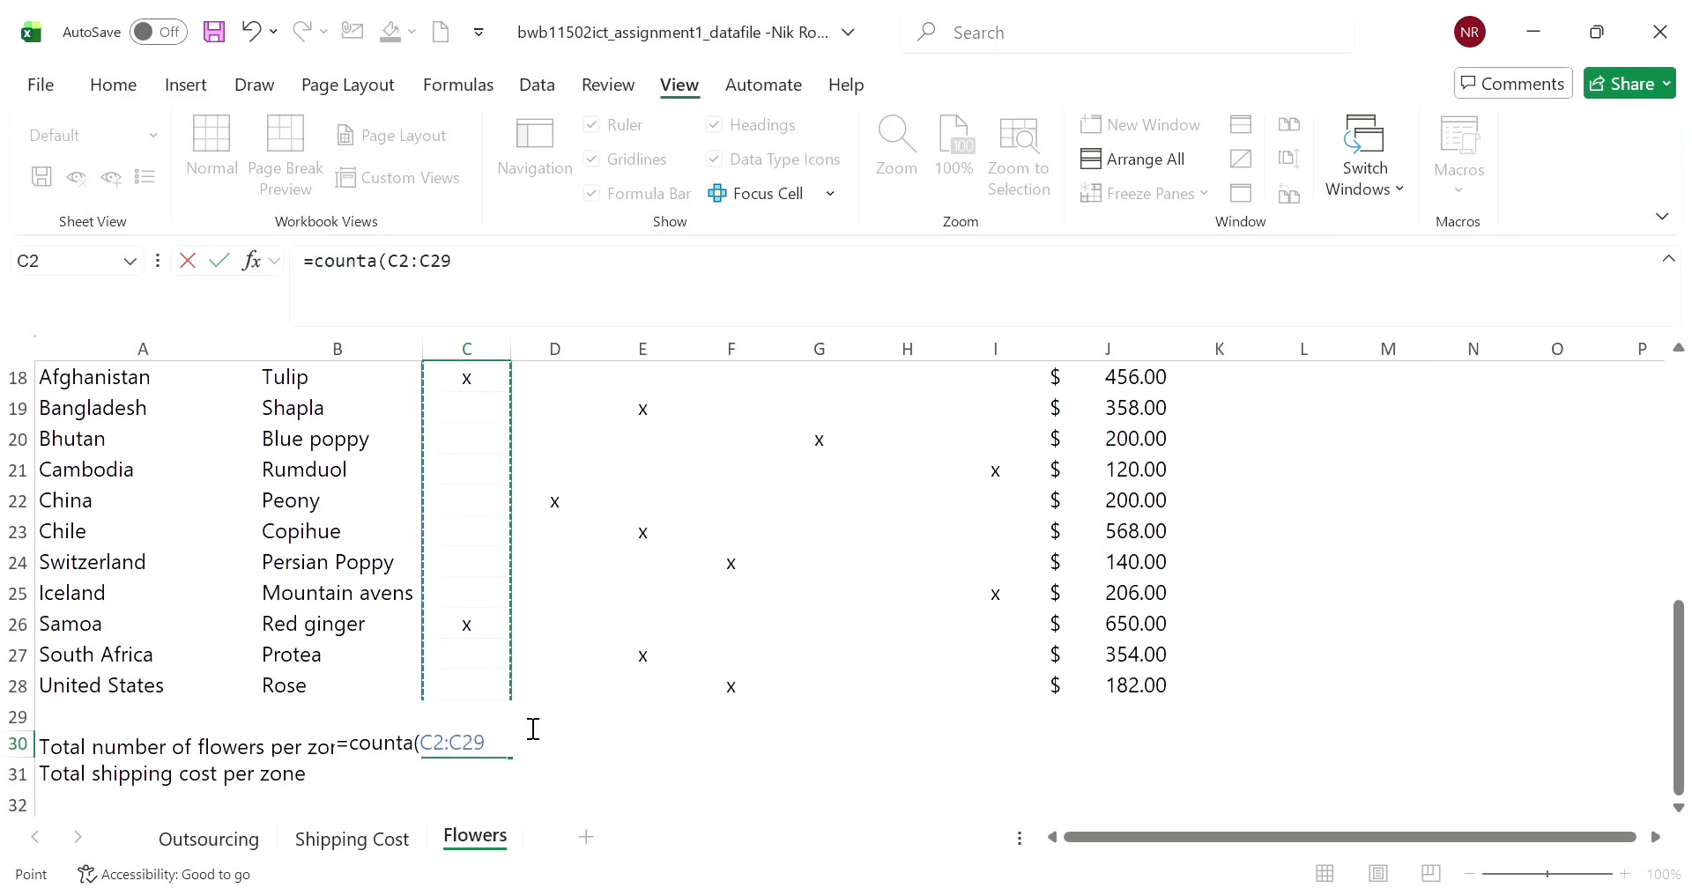
key("Return")
- Copy C30's COUNTA formula across to D30:I30 and check the copied formulas
left_click(491, 747)
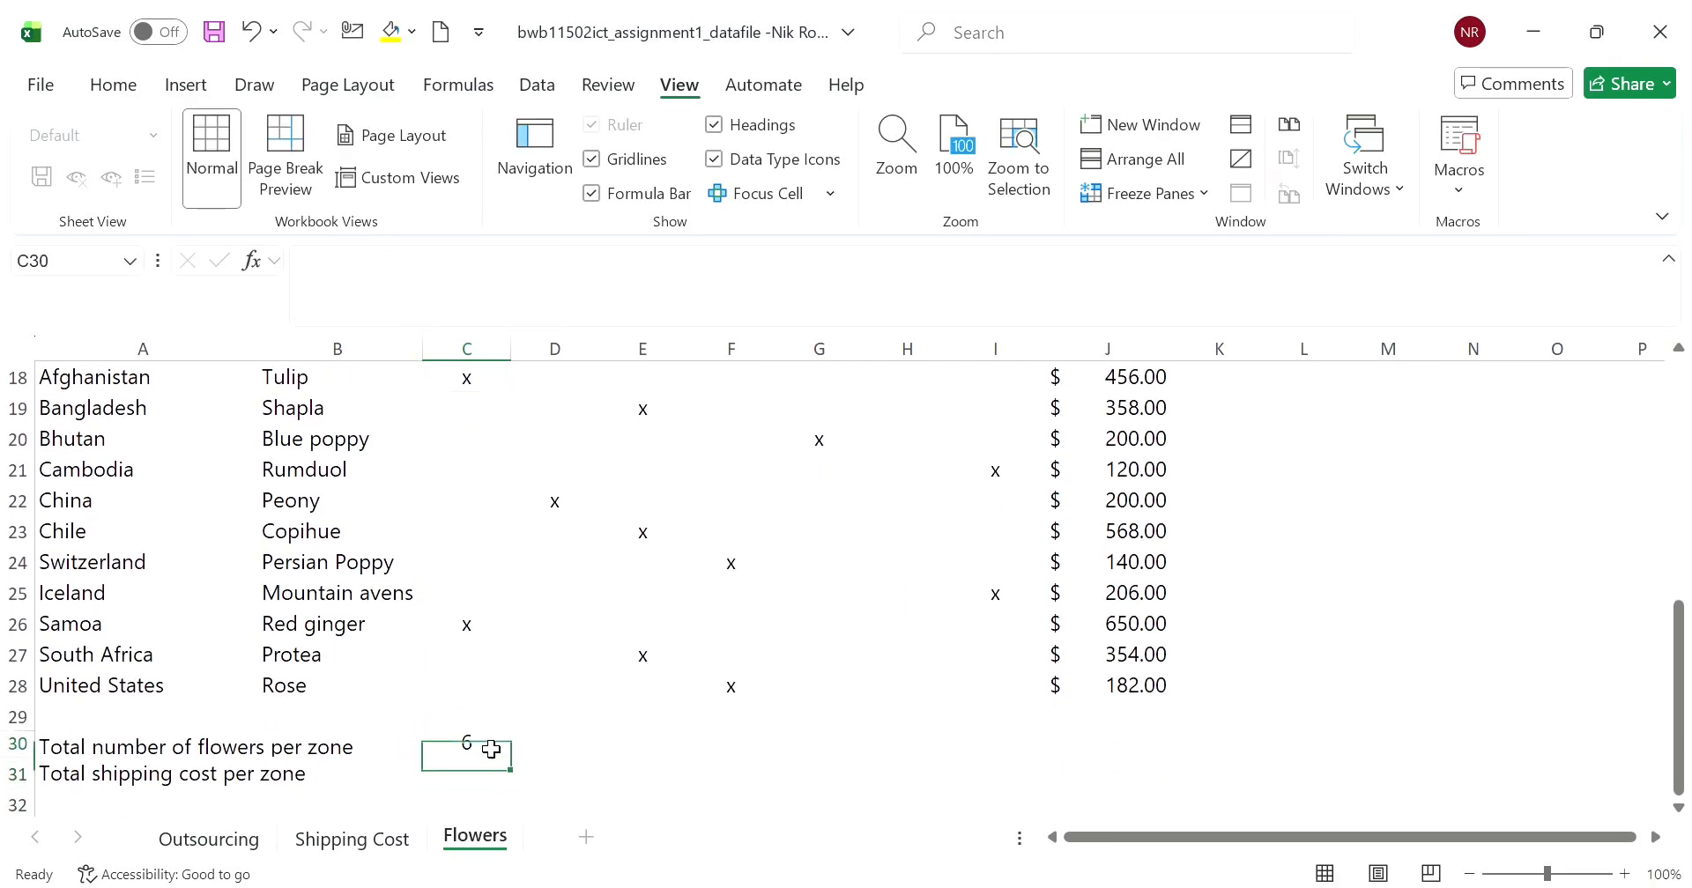
left_click_drag(517, 768, 1076, 768)
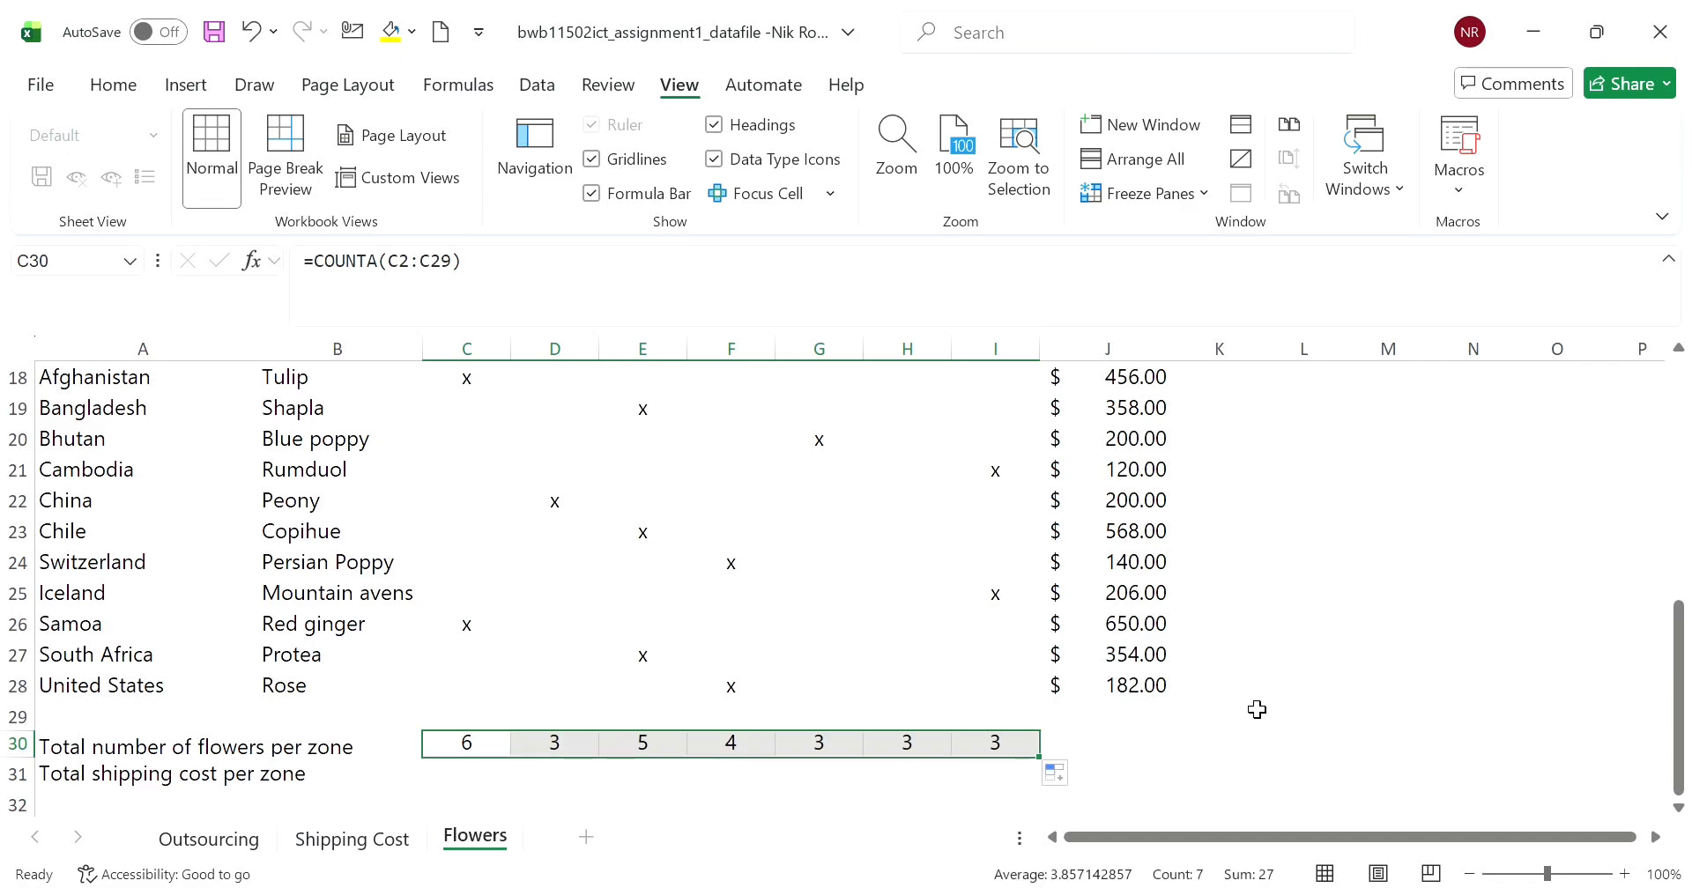
left_click(1255, 712)
left_click(554, 756)
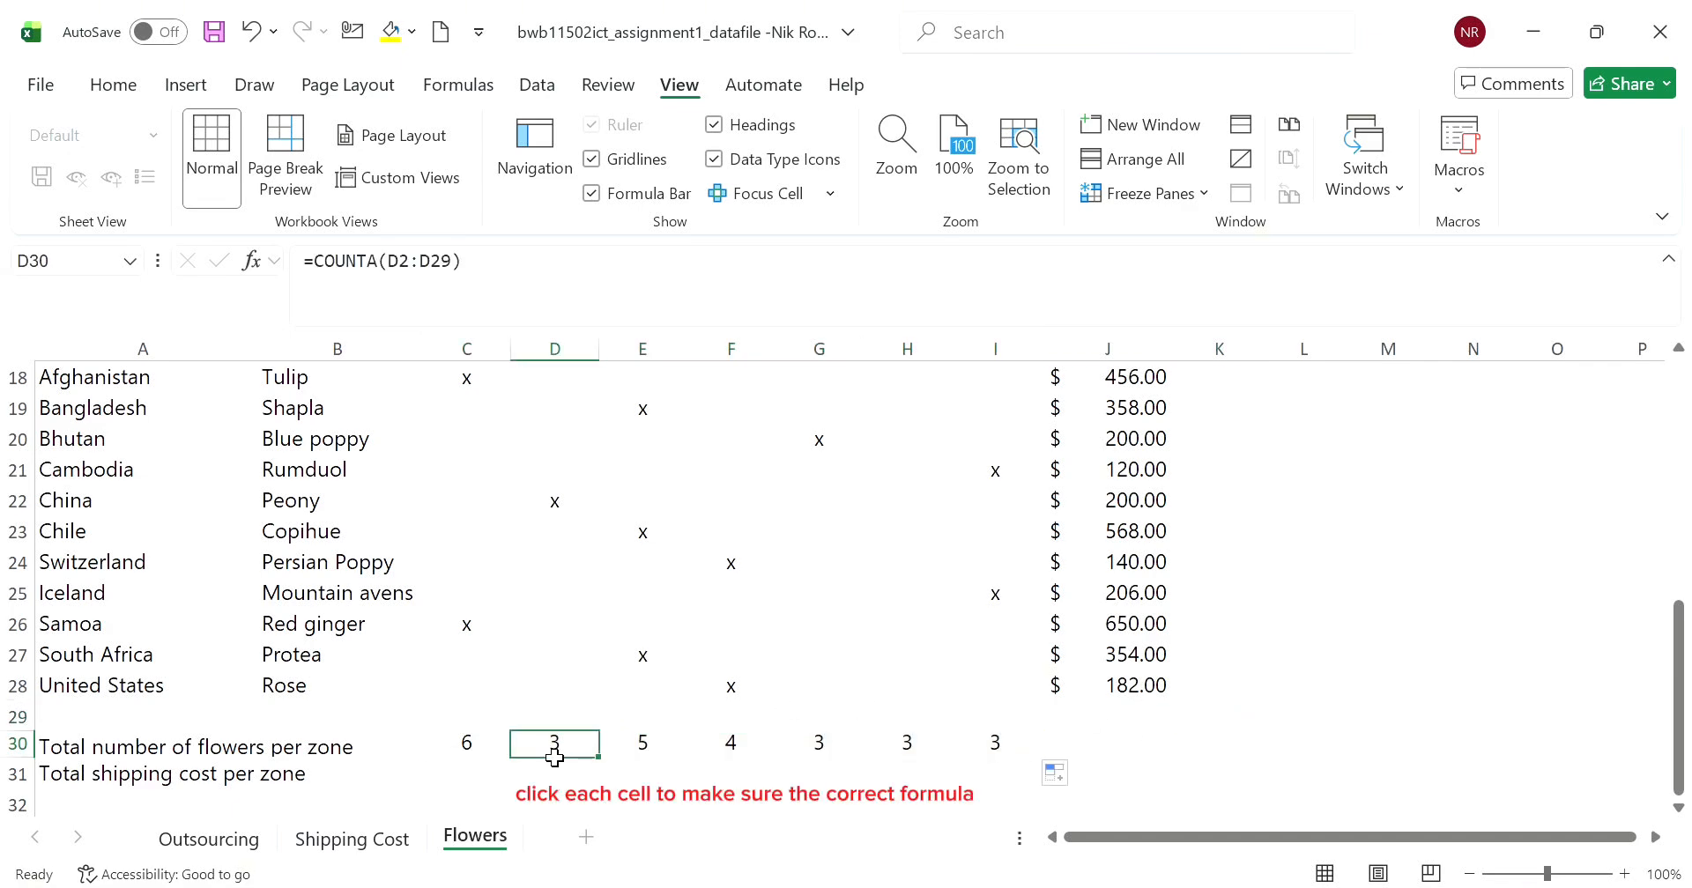
left_click(617, 744)
- Total the Zone 3 shipping cost in C31 with the formula =SUMIF(C2:C29,"x",J2:J29)
scroll(520, 740, "down", 1)
left_click(499, 696)
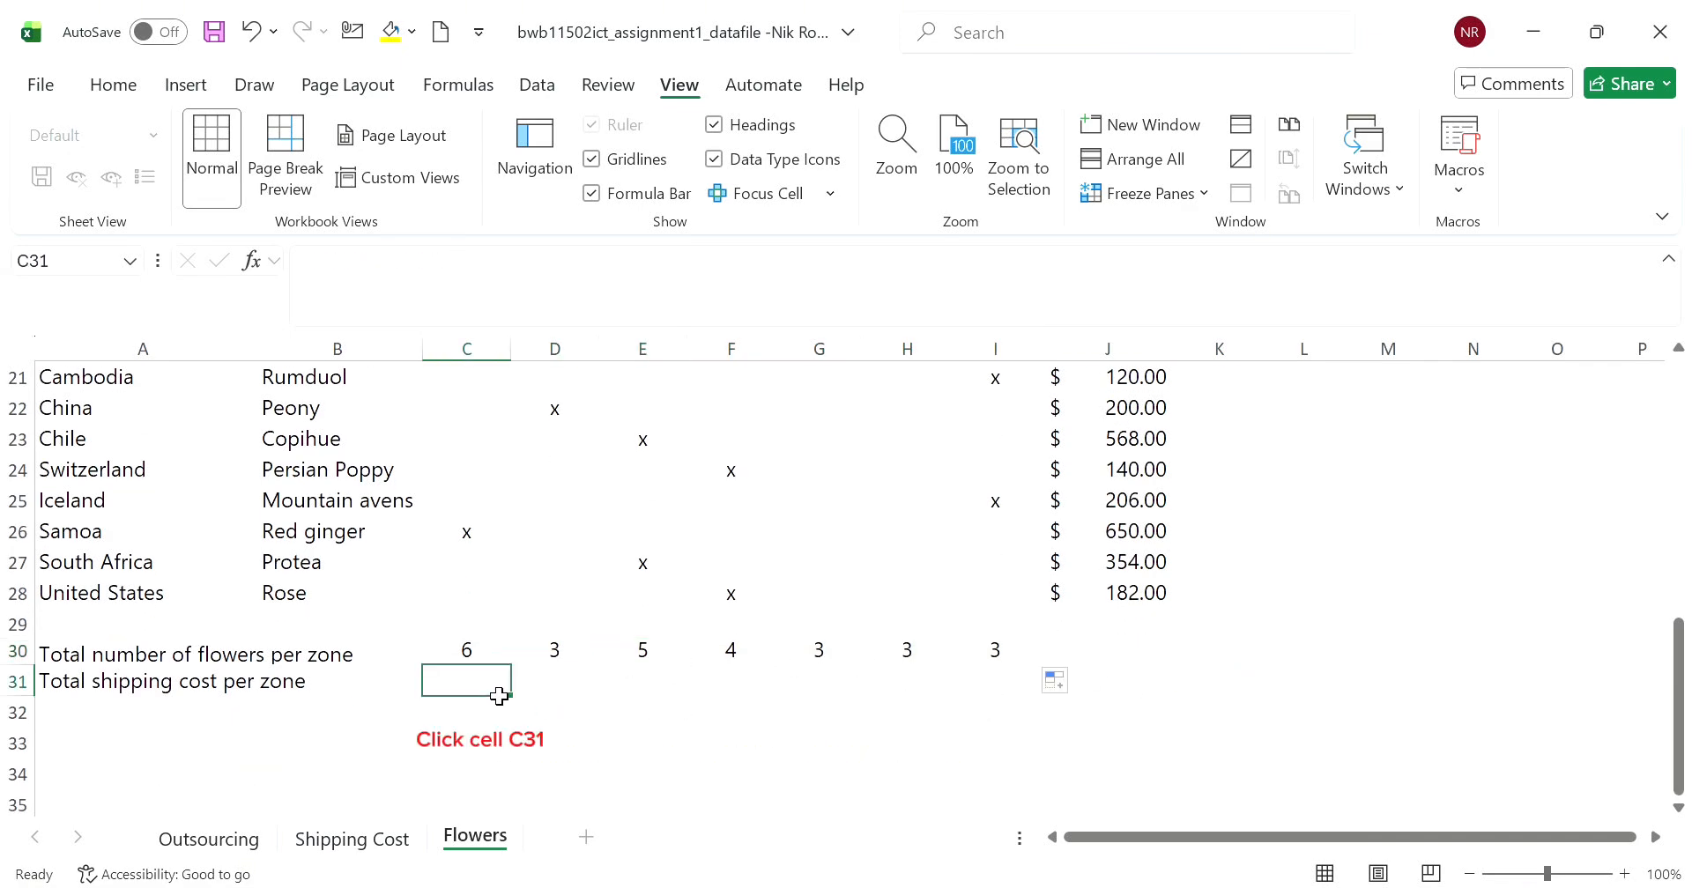
type("sum")
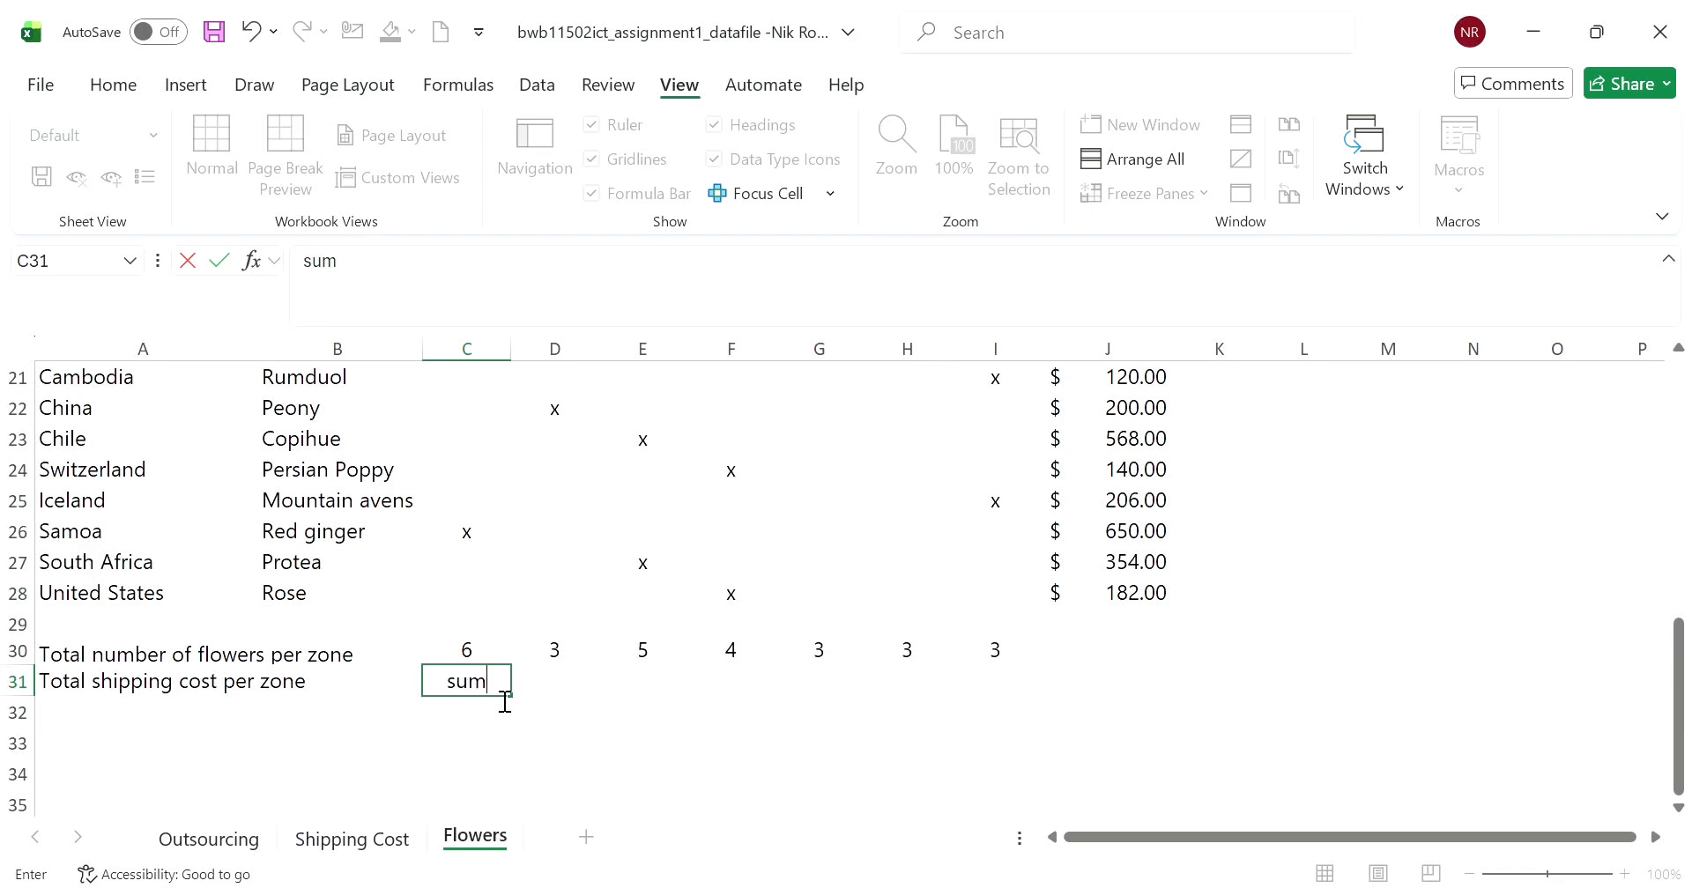
key("BackSpace")
key("BackSpace")
type("sumif(")
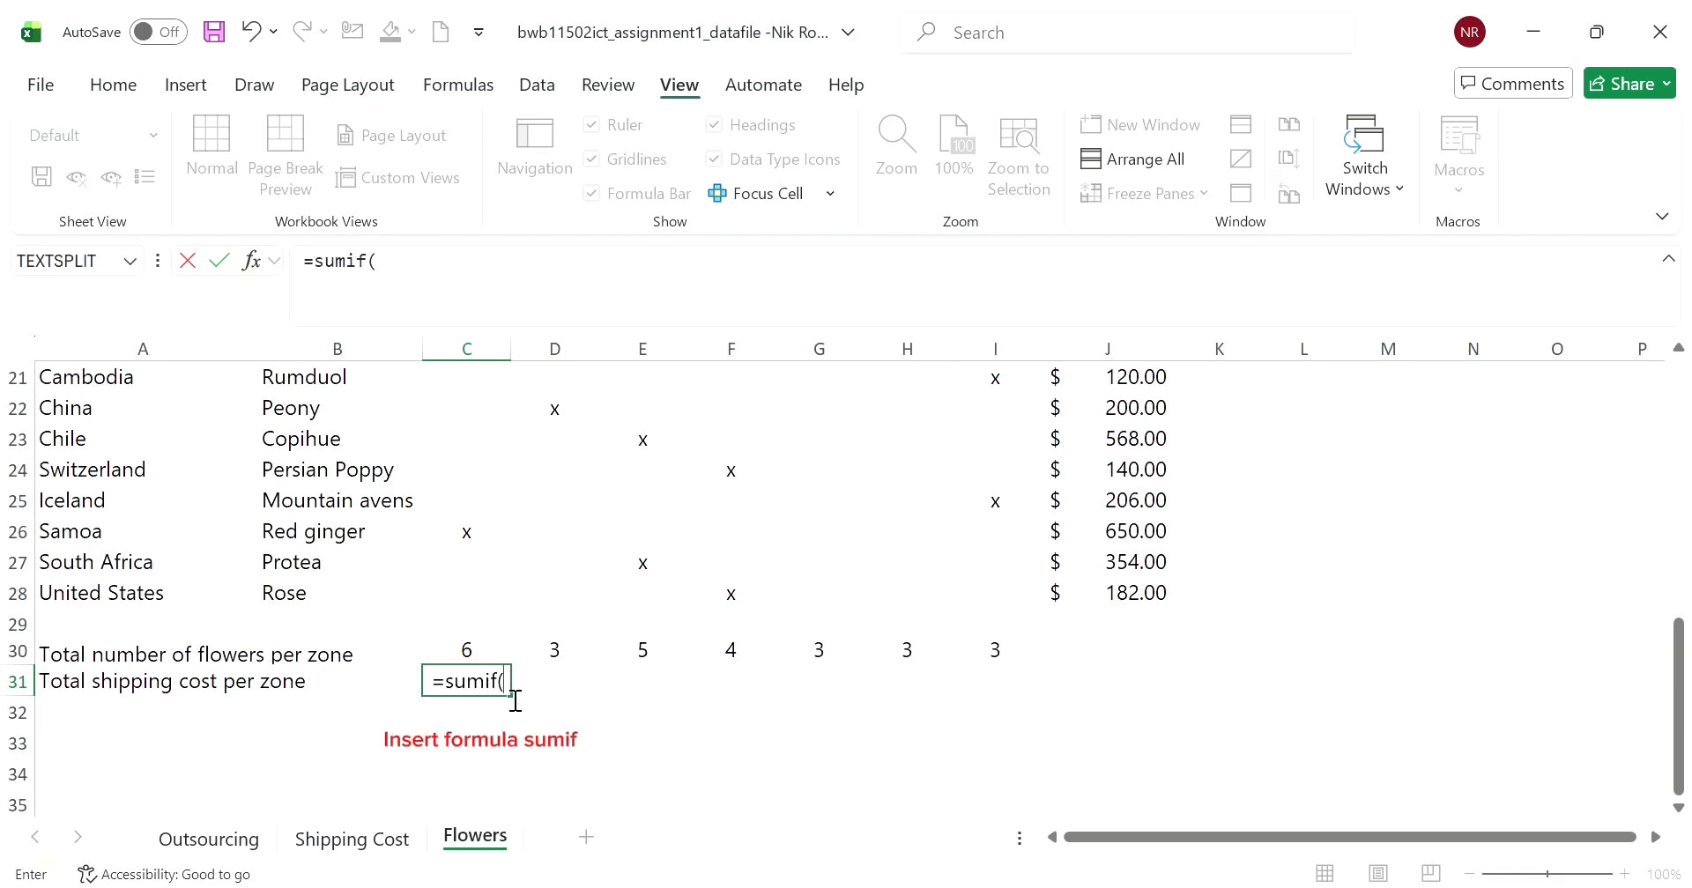
scroll(560, 607, "up", 6)
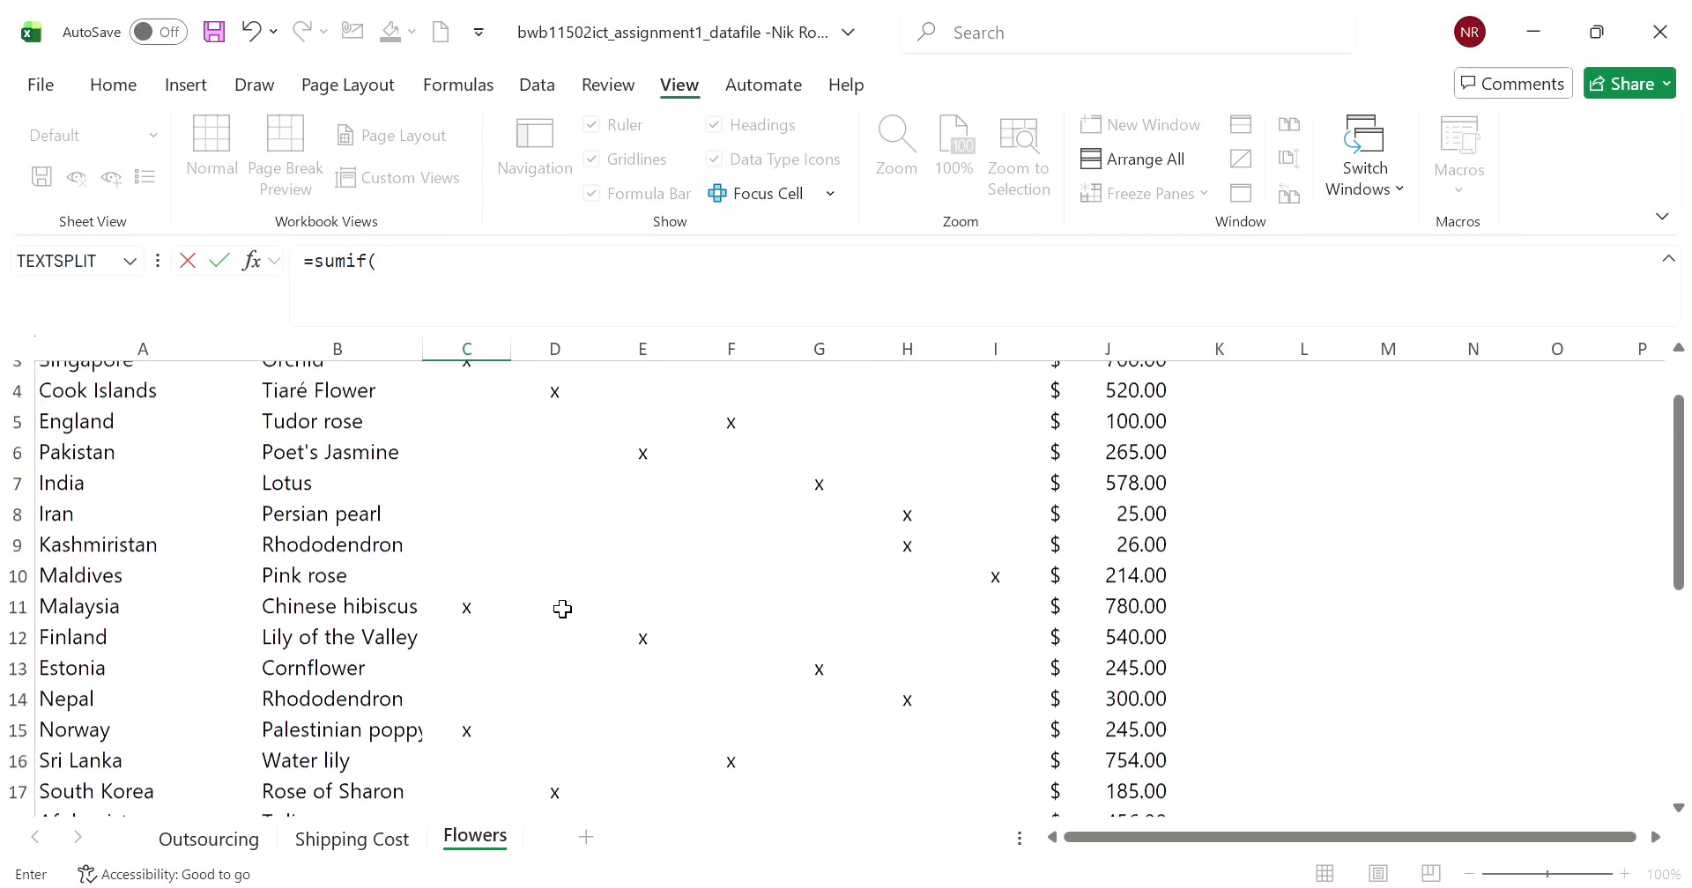
scroll(562, 609, "up", 1)
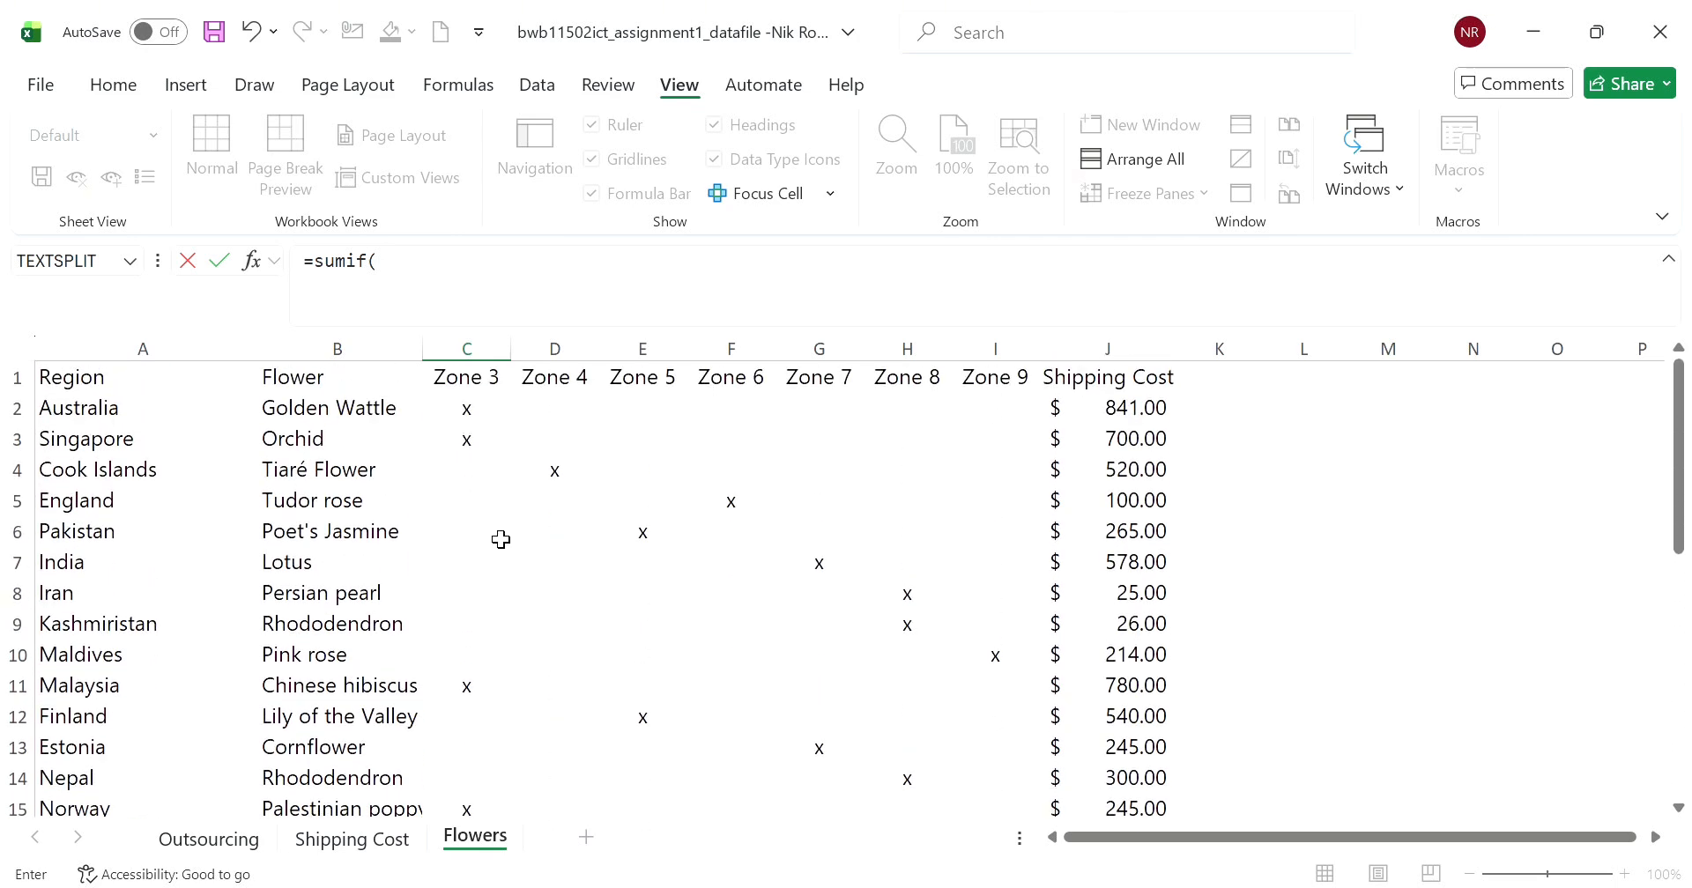
left_click_drag(480, 410, 458, 837)
left_click_drag(454, 875, 464, 659)
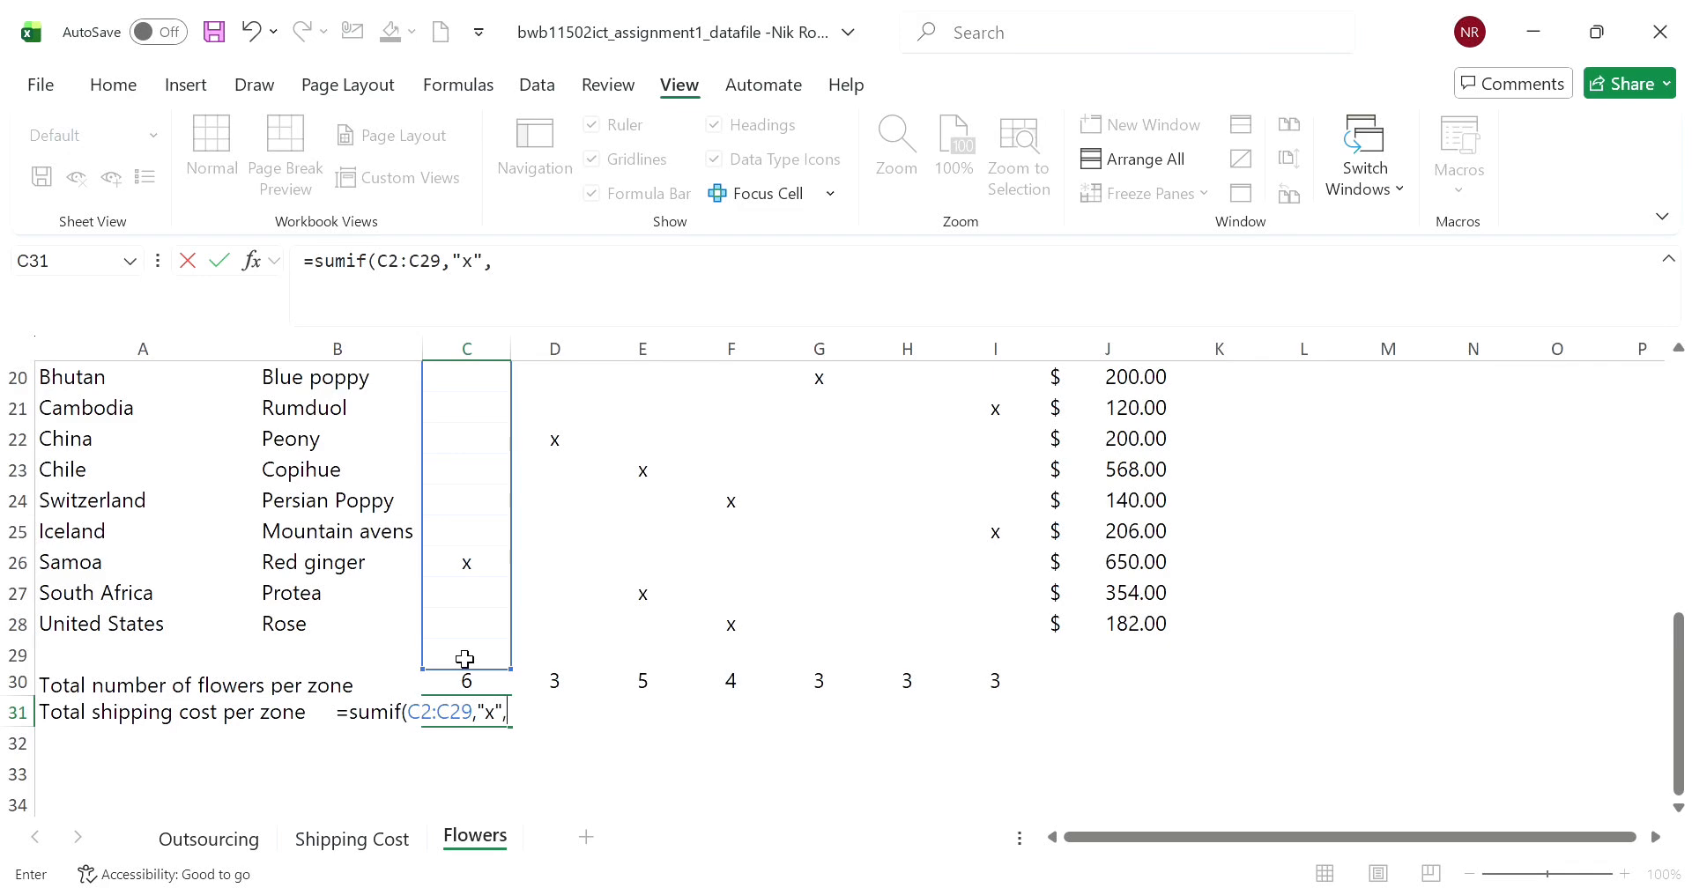
scroll(999, 620, "up", 6)
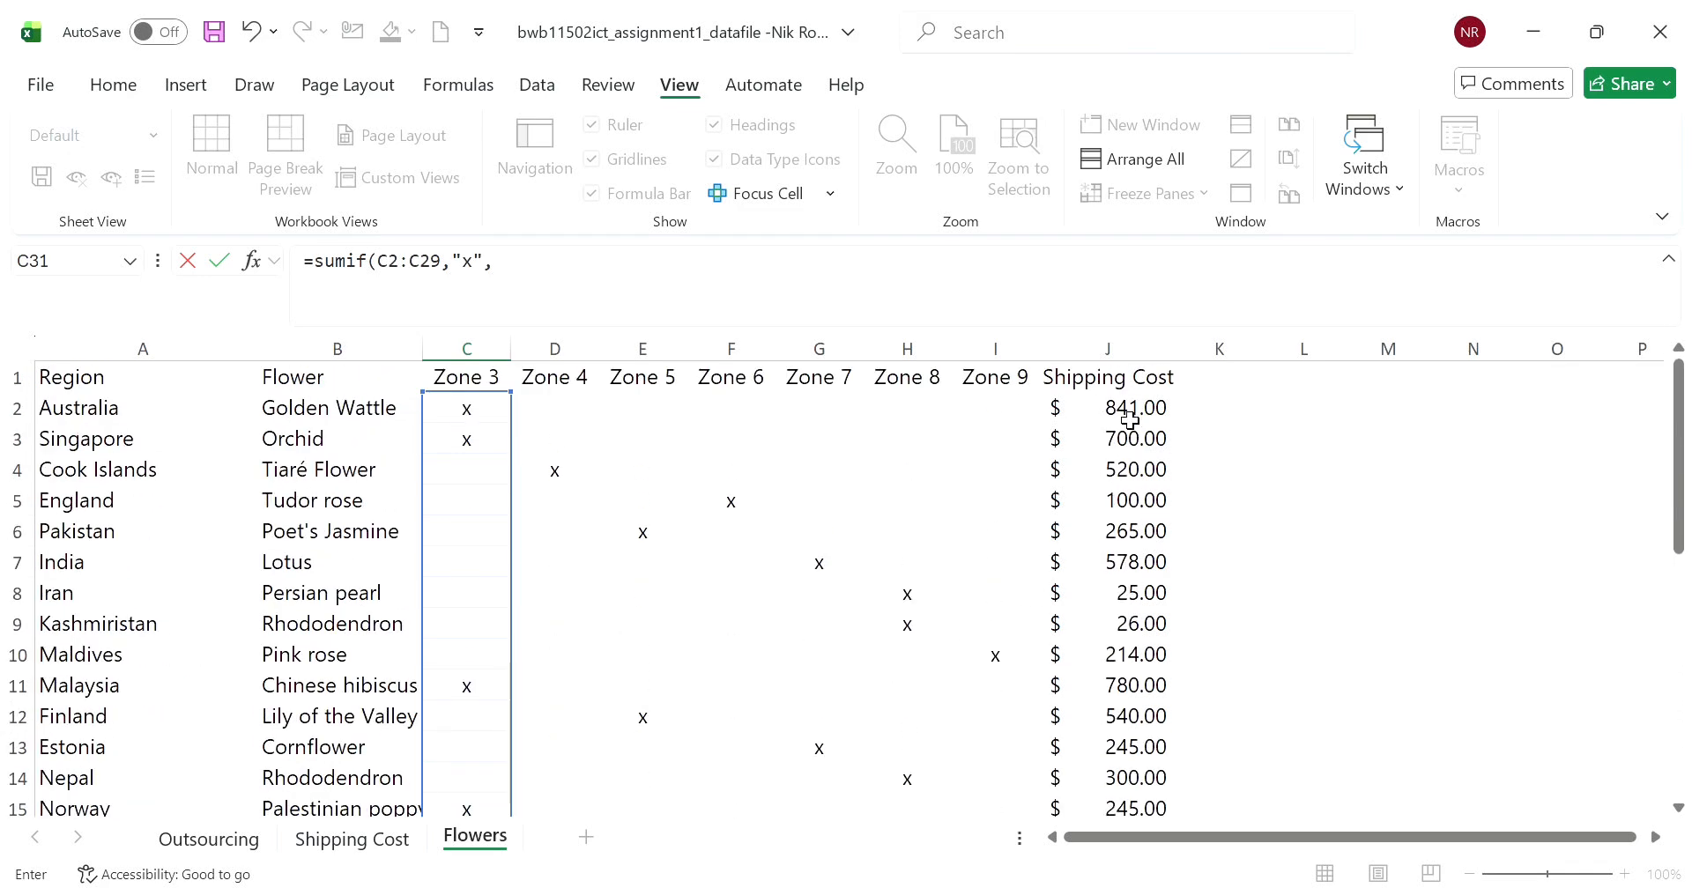
left_click_drag(1130, 414, 1118, 775)
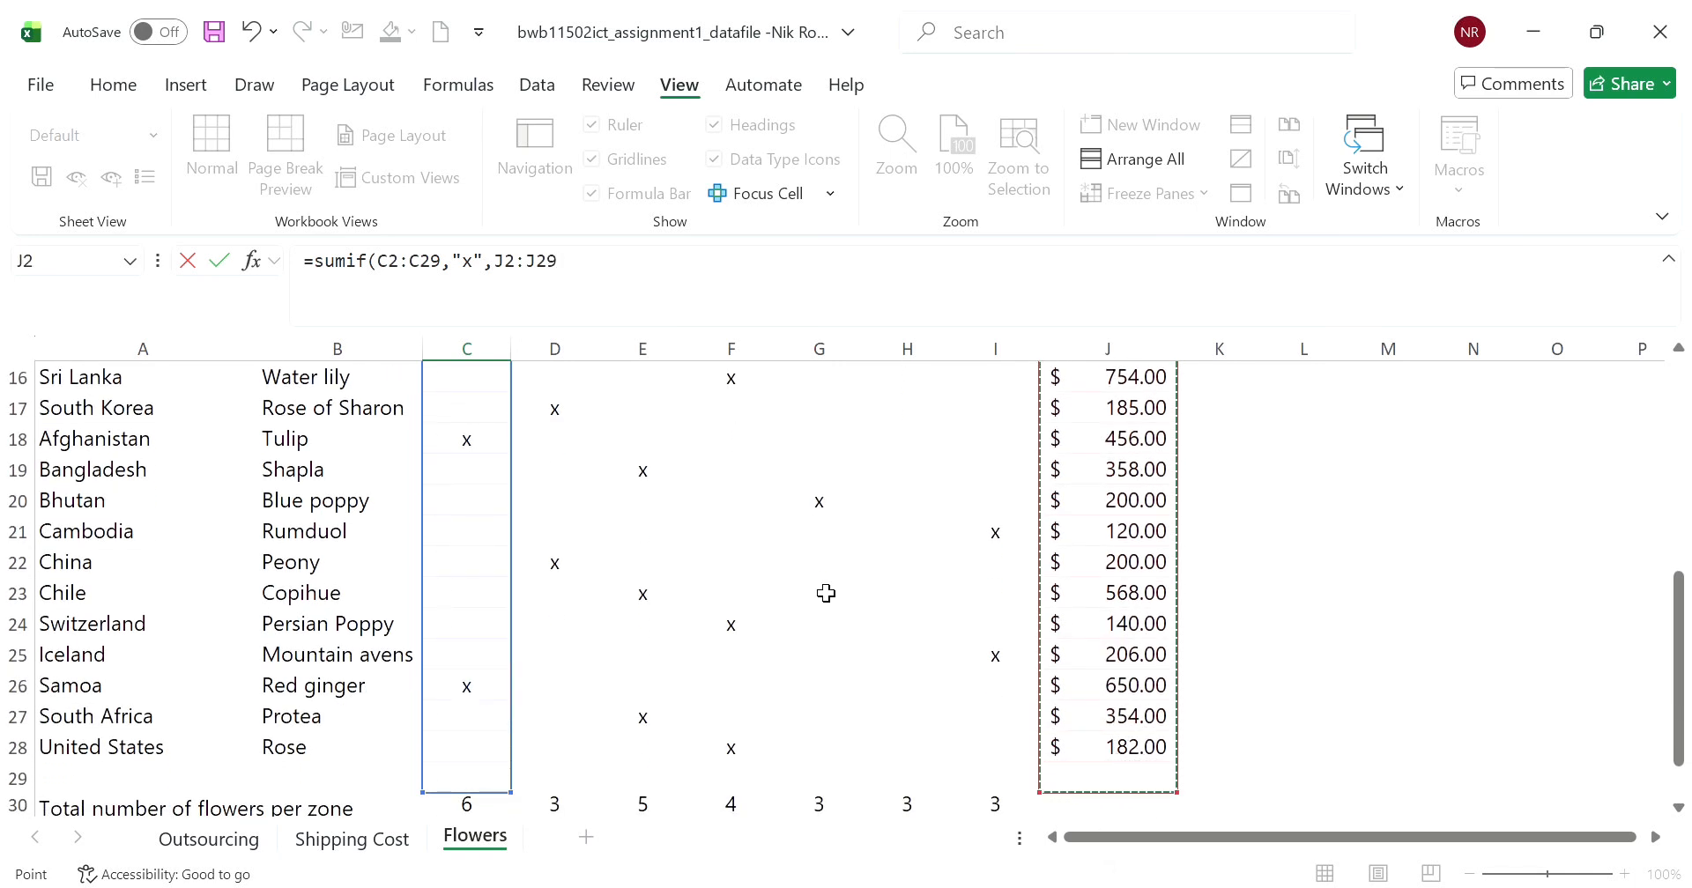
left_click(609, 283)
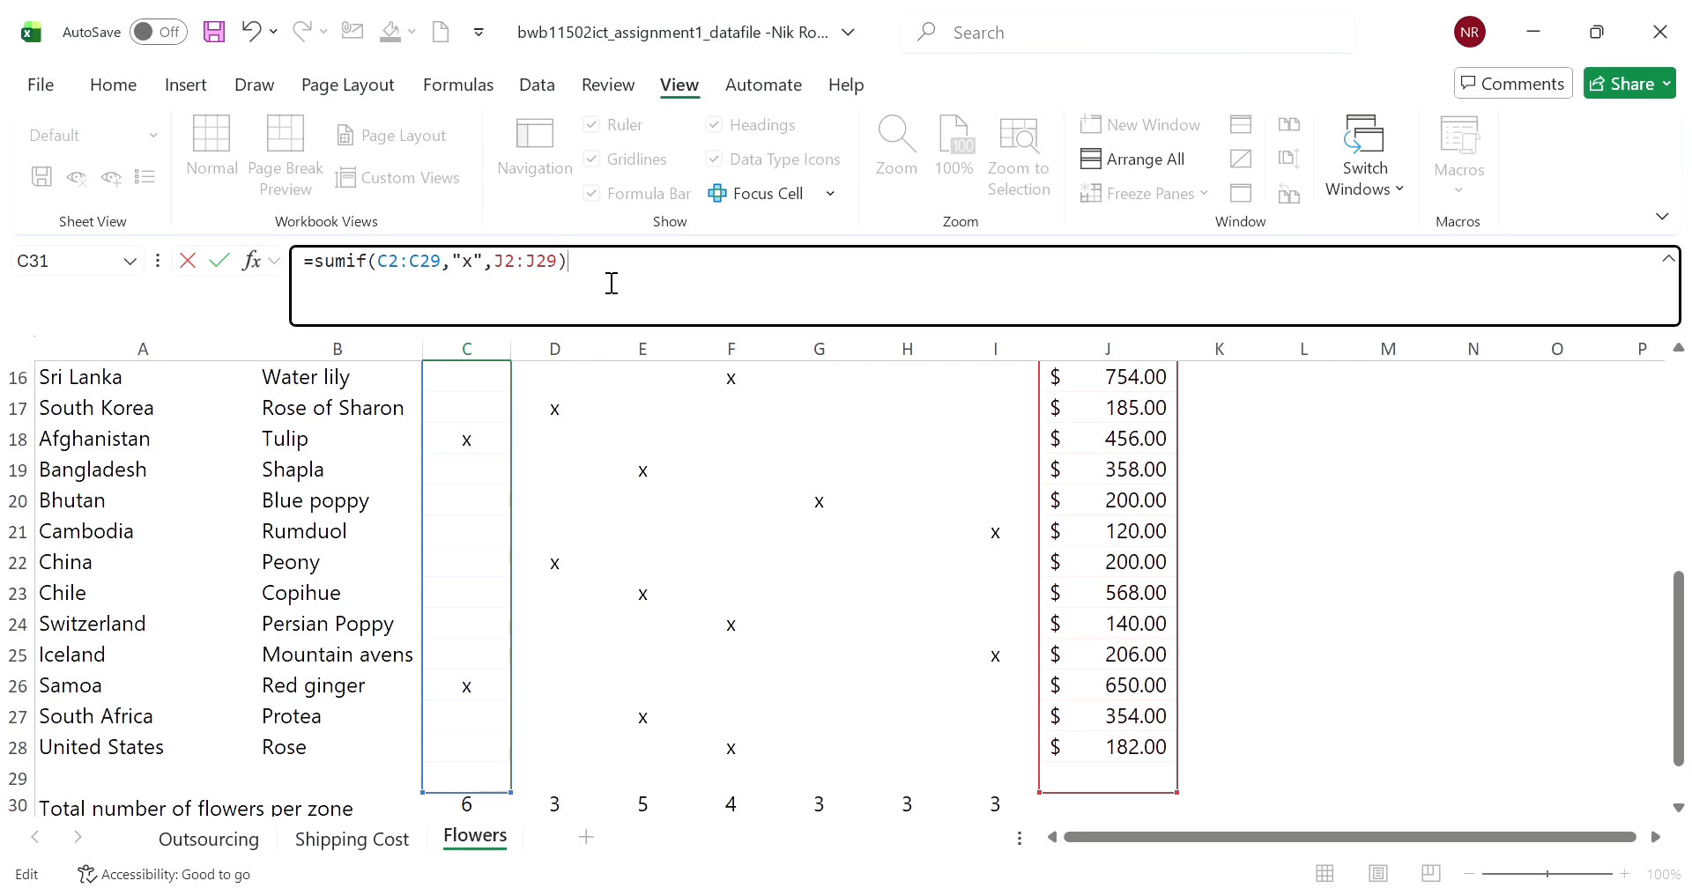
scroll(767, 563, "down", 4)
left_click(592, 562)
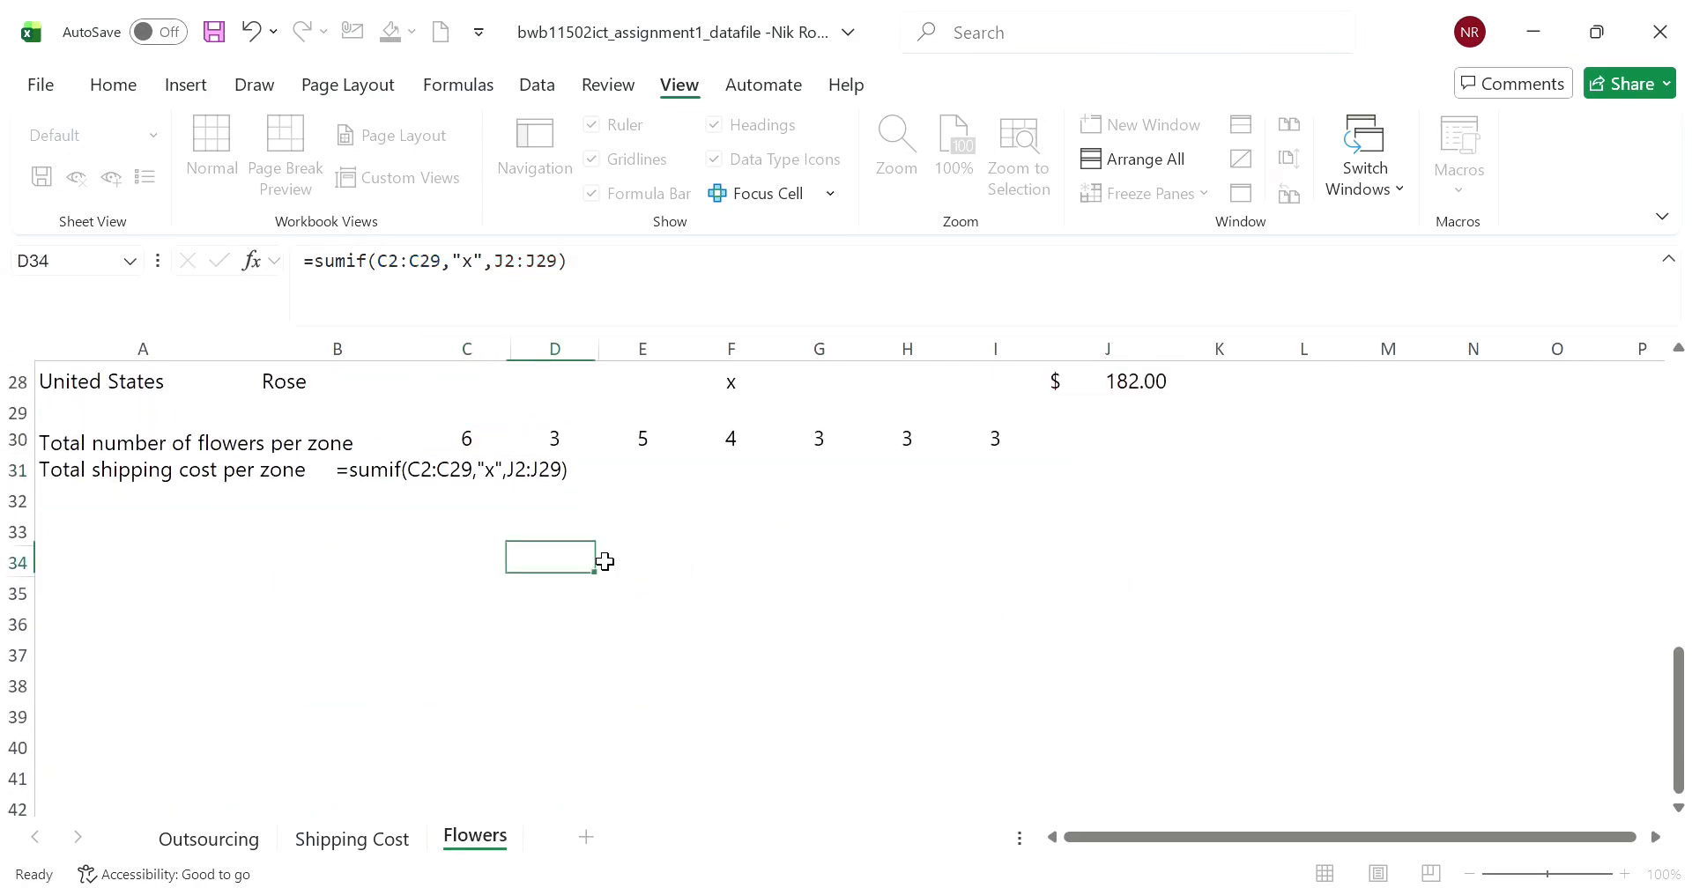
- Make column J absolute in C31's shipping cost formula so it reads =SUMIF(C2:C29,"x",$J2:$J29)
left_click(497, 482)
scroll(572, 484, "up", 1)
left_click(551, 574)
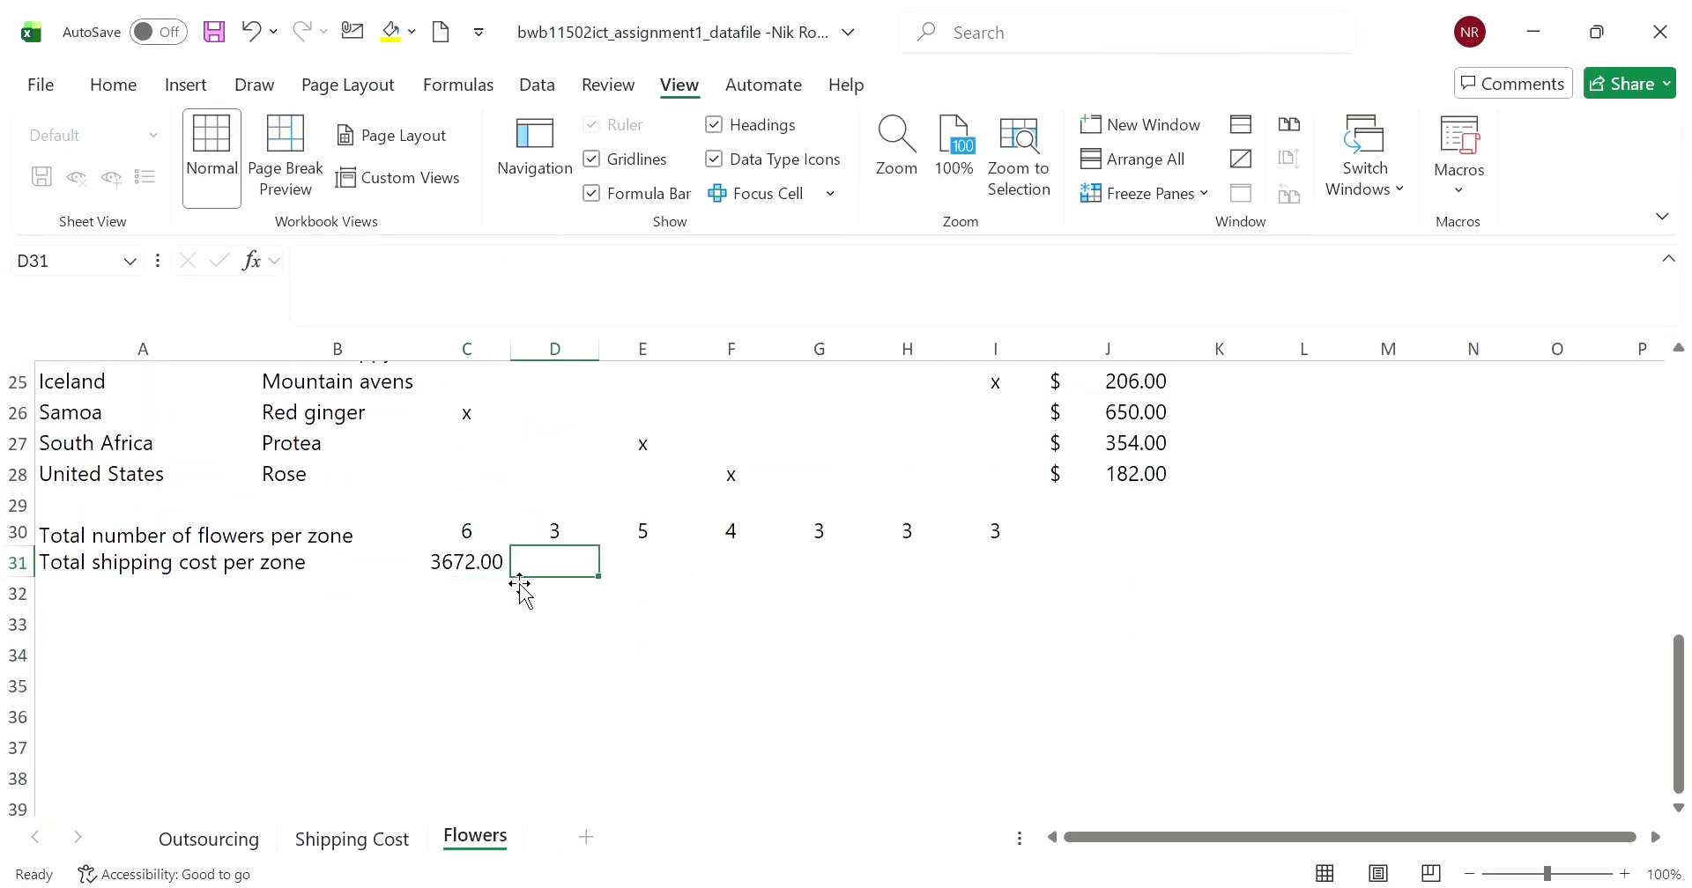
left_click(471, 562)
left_click(511, 278)
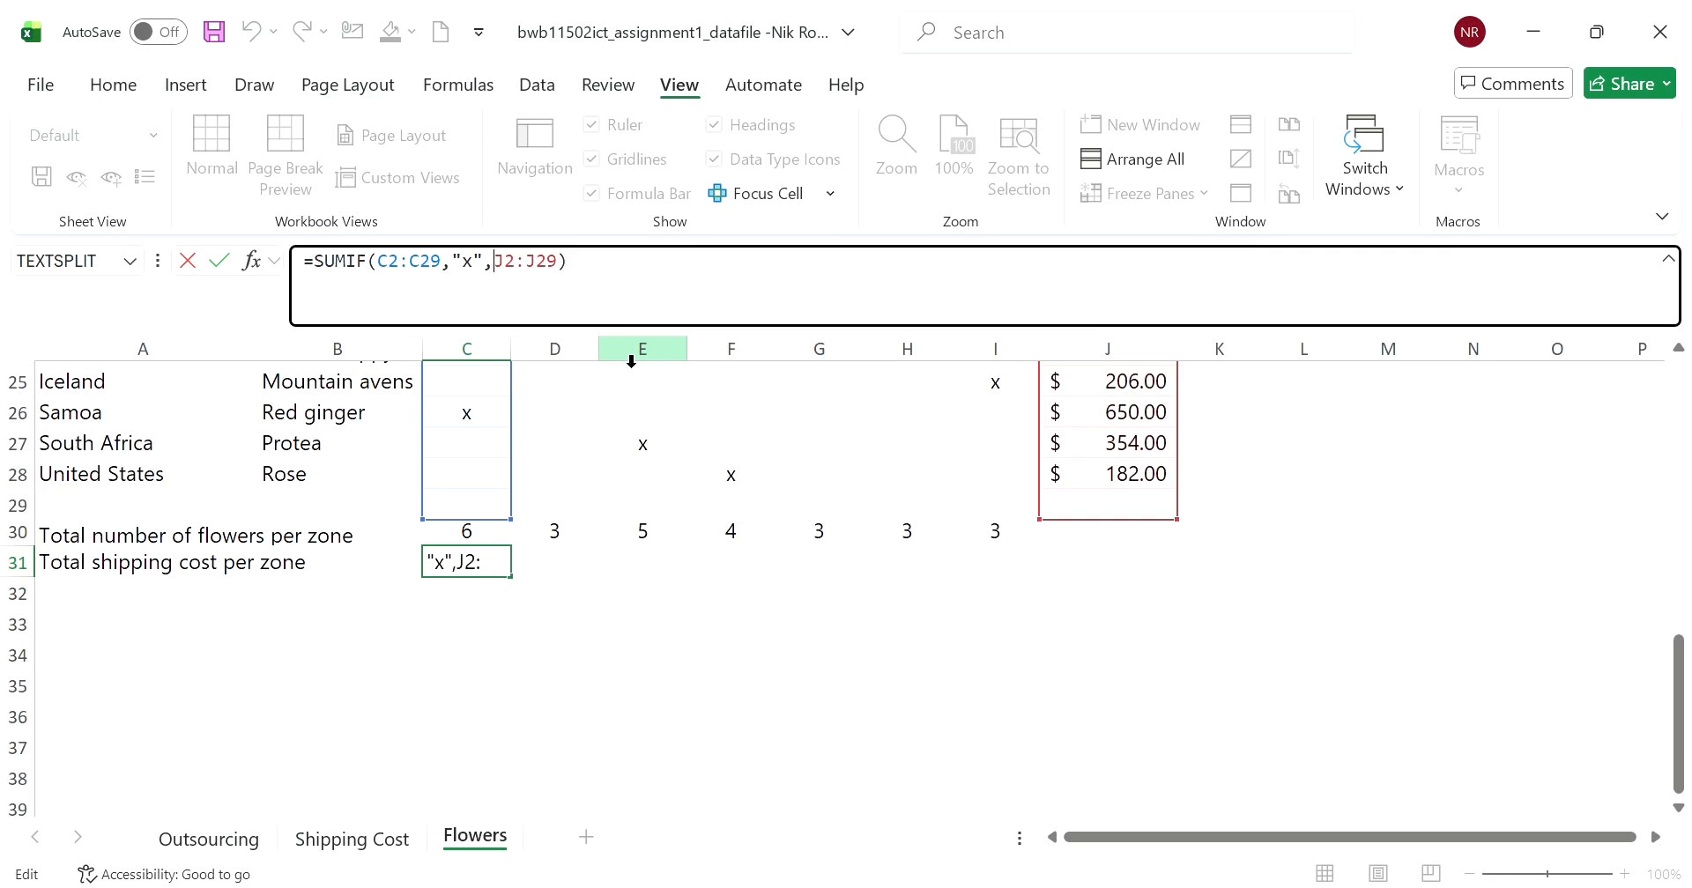
type("$")
key("Right")
key("Right")
key("Right")
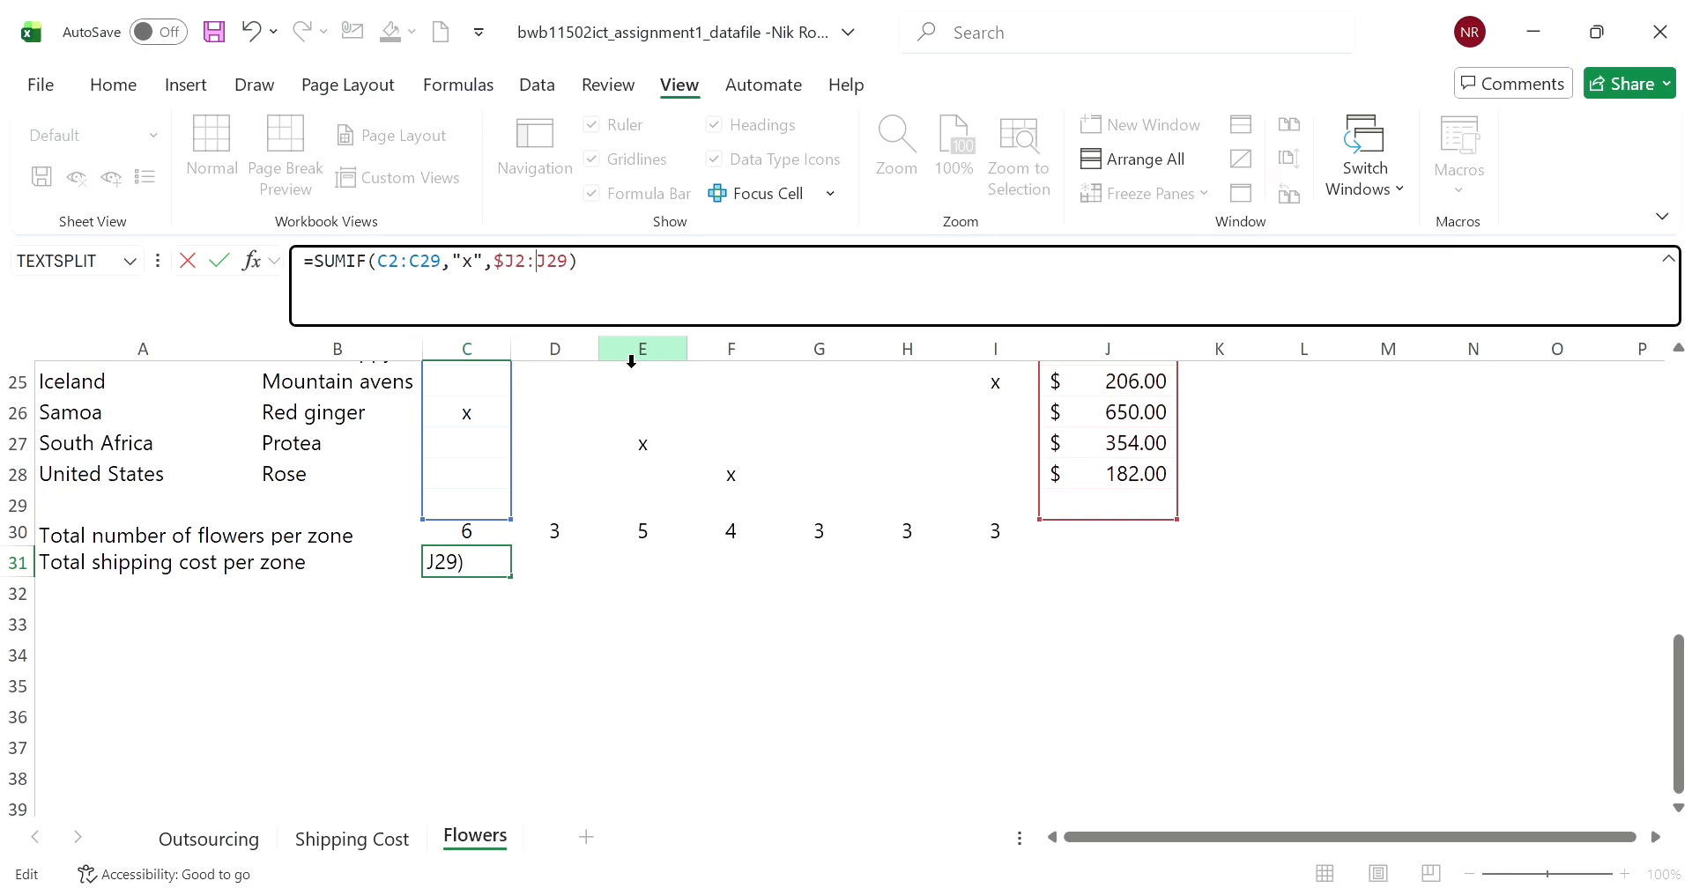
type("$")
left_click(641, 603)
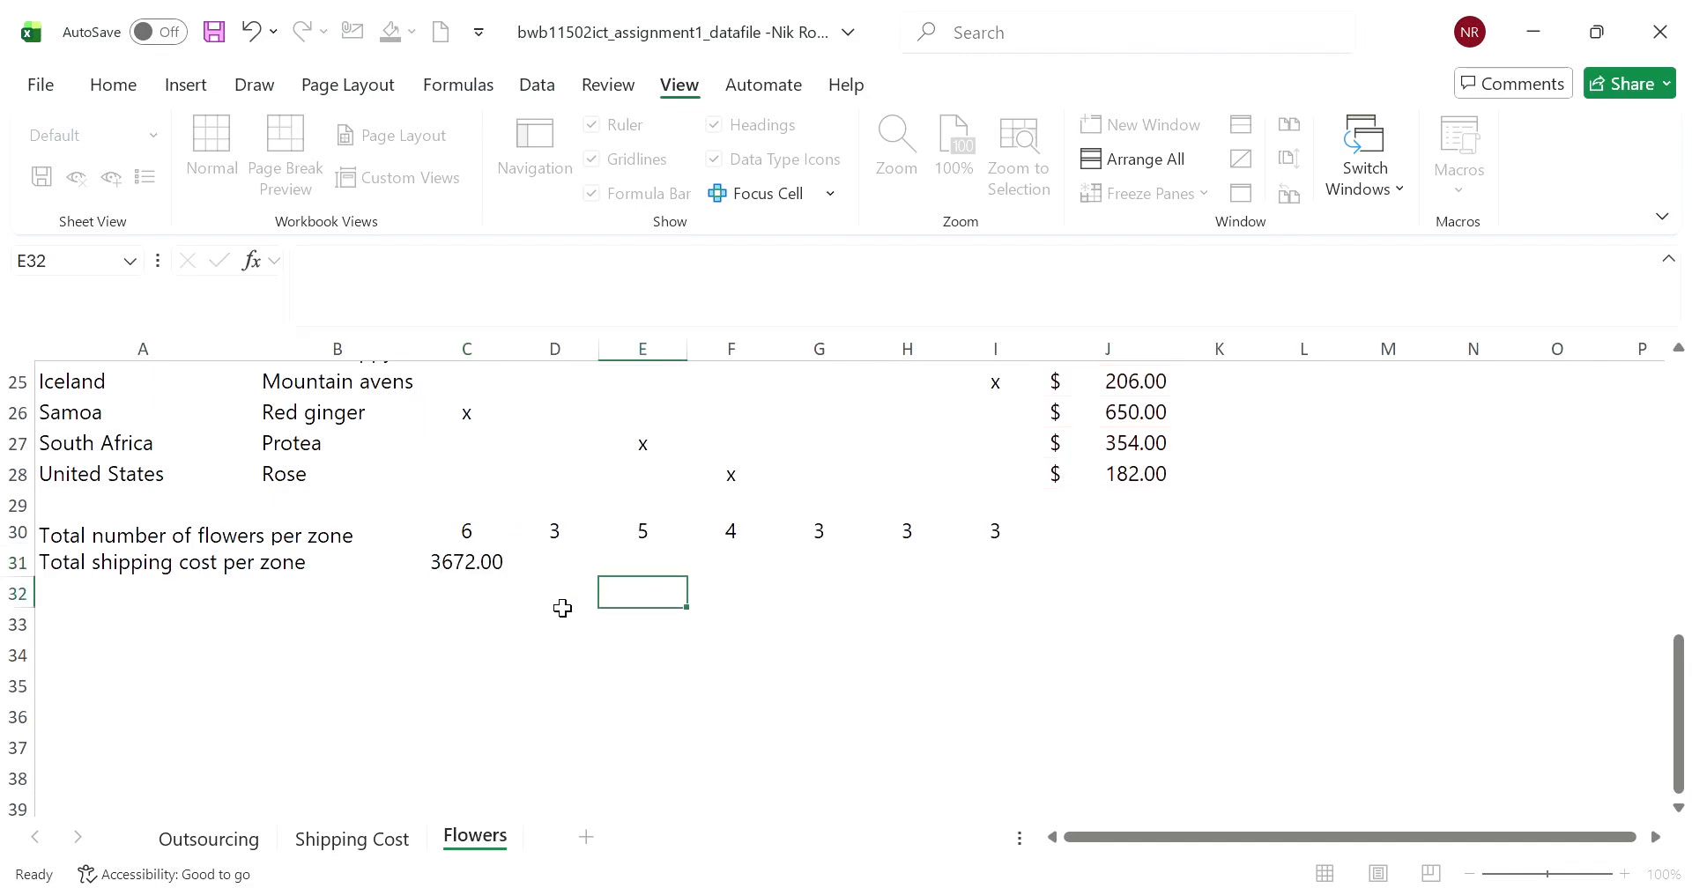
- Fill C31's SUMIF formula across to D31:I31 and check the copied formula in each zone's cell
left_click(480, 566)
left_click_drag(518, 582, 1035, 571)
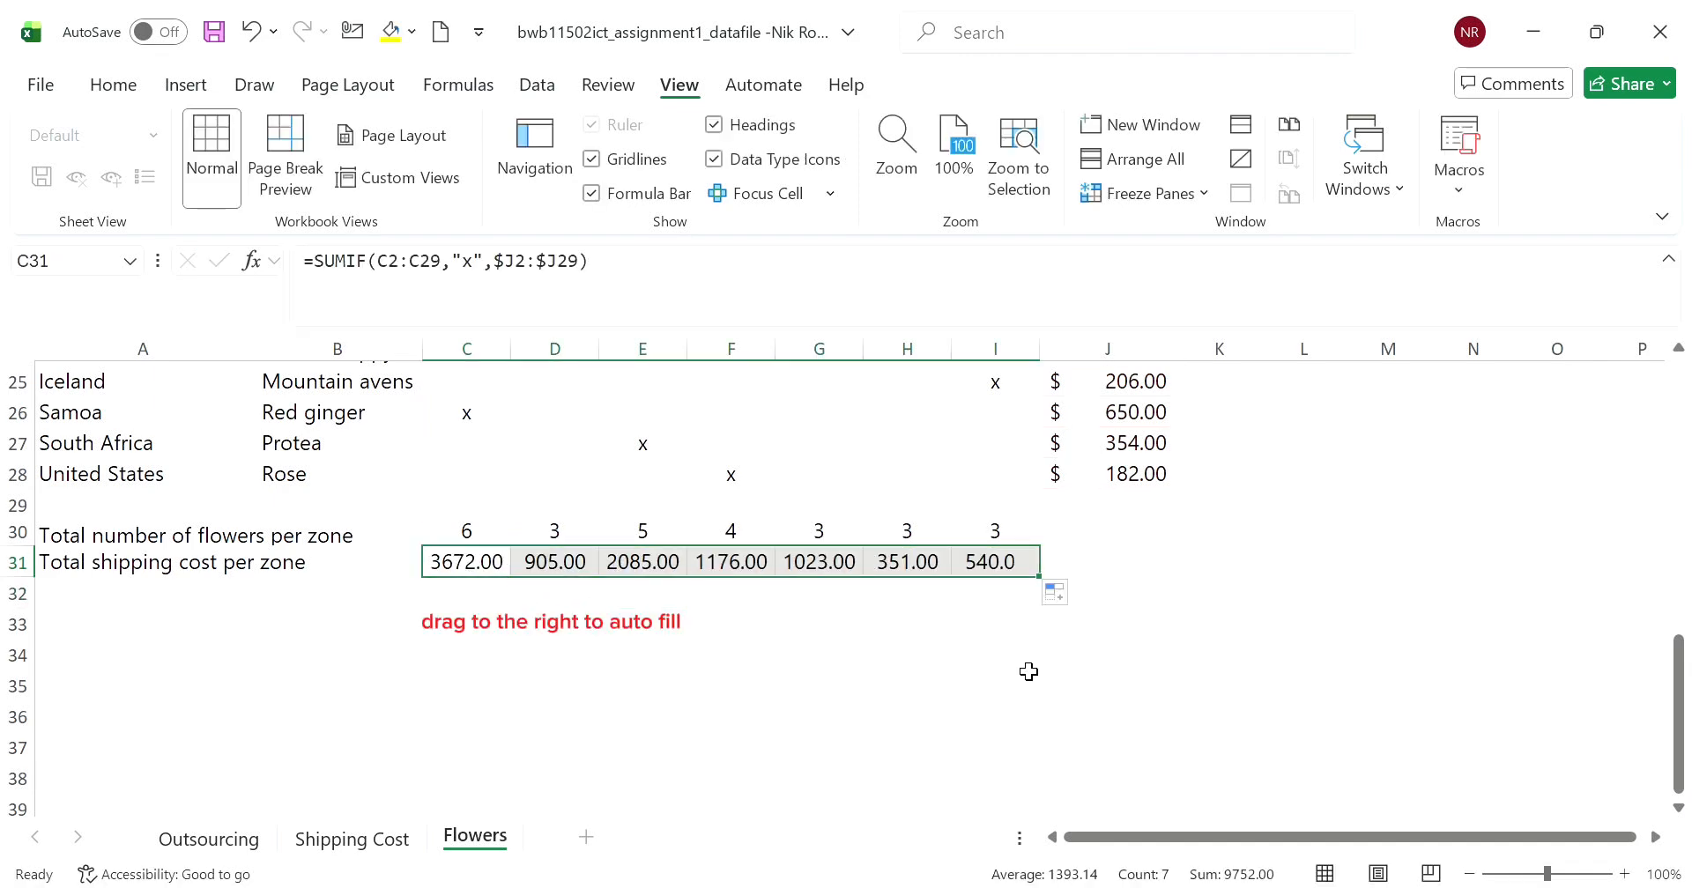
left_click(925, 683)
left_click(578, 568)
left_click(652, 579)
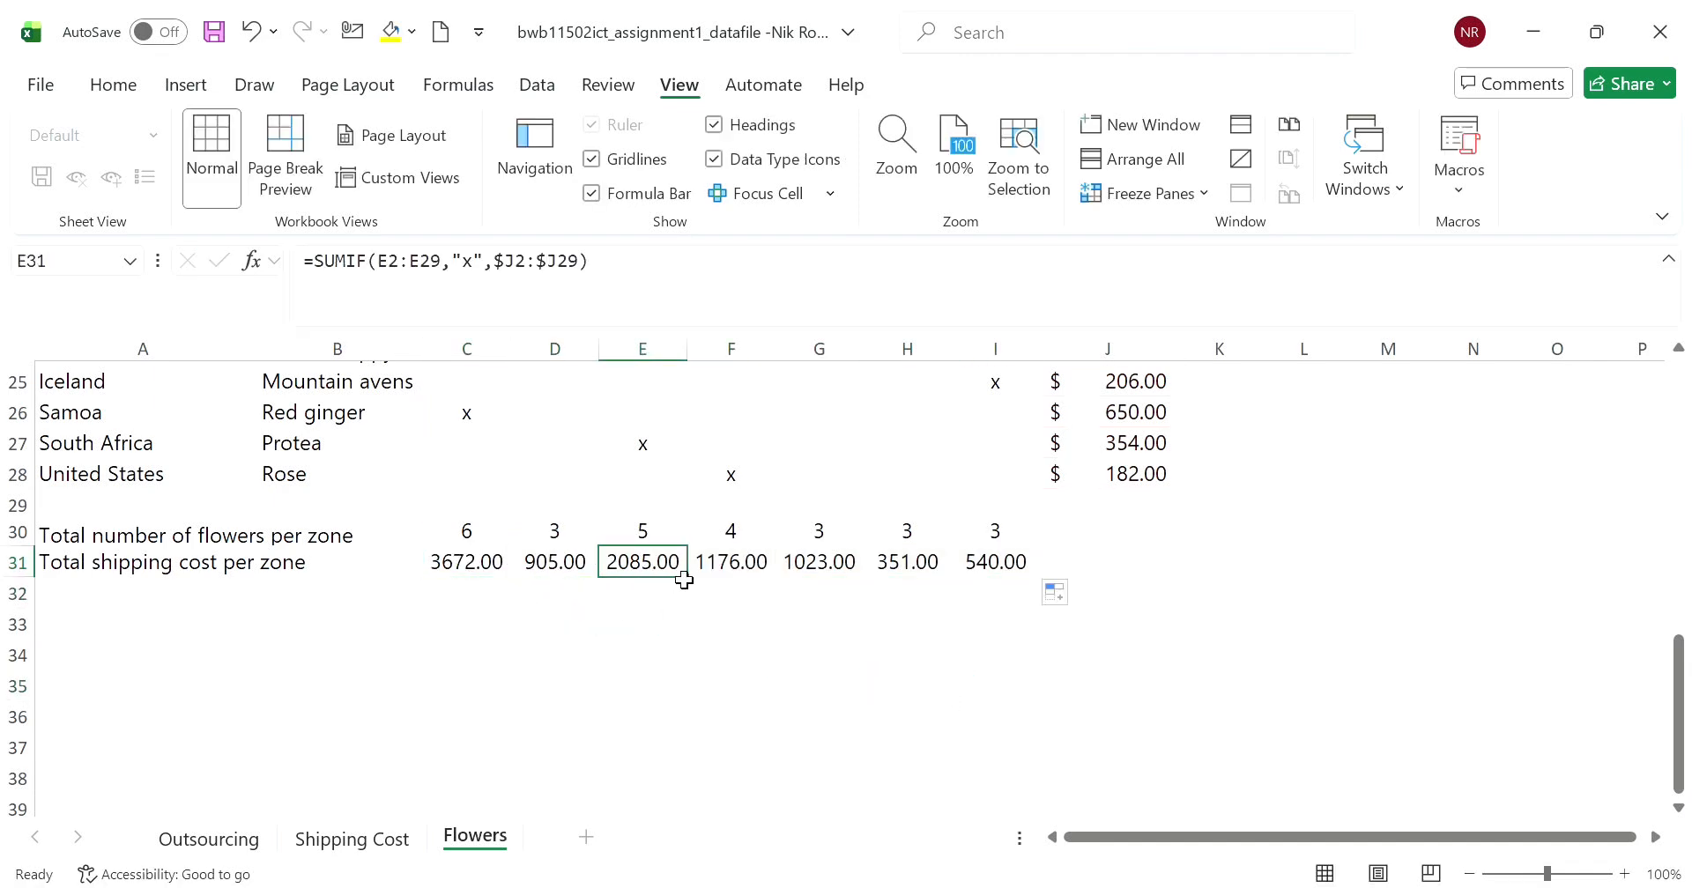
left_click(763, 574)
left_click(855, 574)
left_click(929, 578)
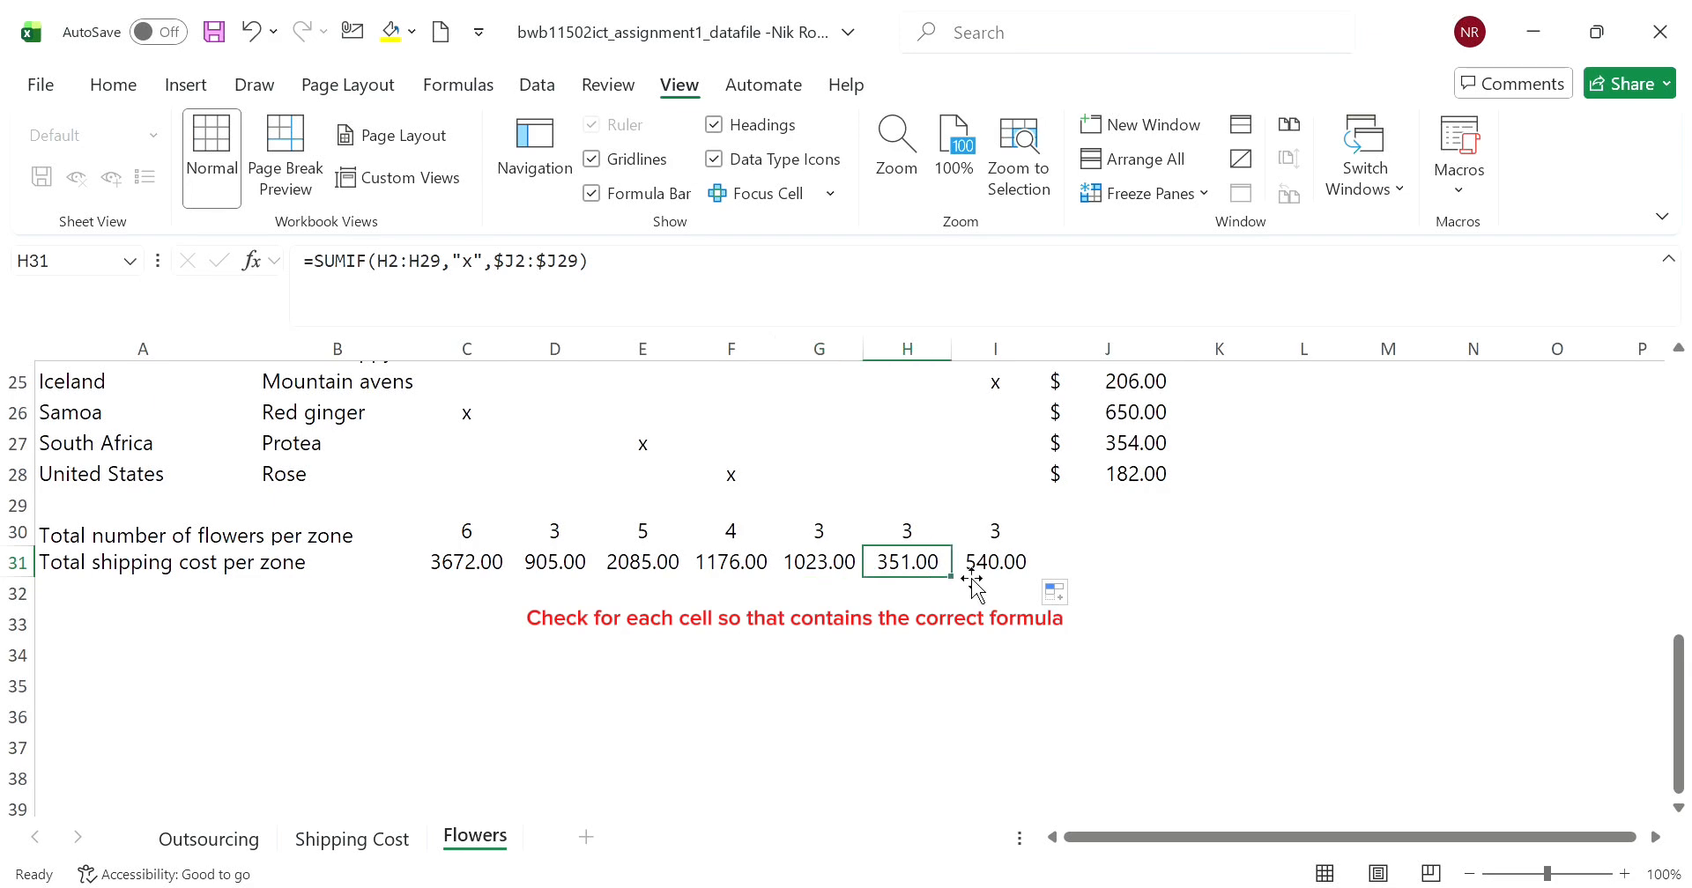
left_click(994, 574)
left_click(740, 662)
- Copy A1:J31 from the Flowers sheet and paste it transposed into a new sheet starting at A1
scroll(776, 660, "up", 4)
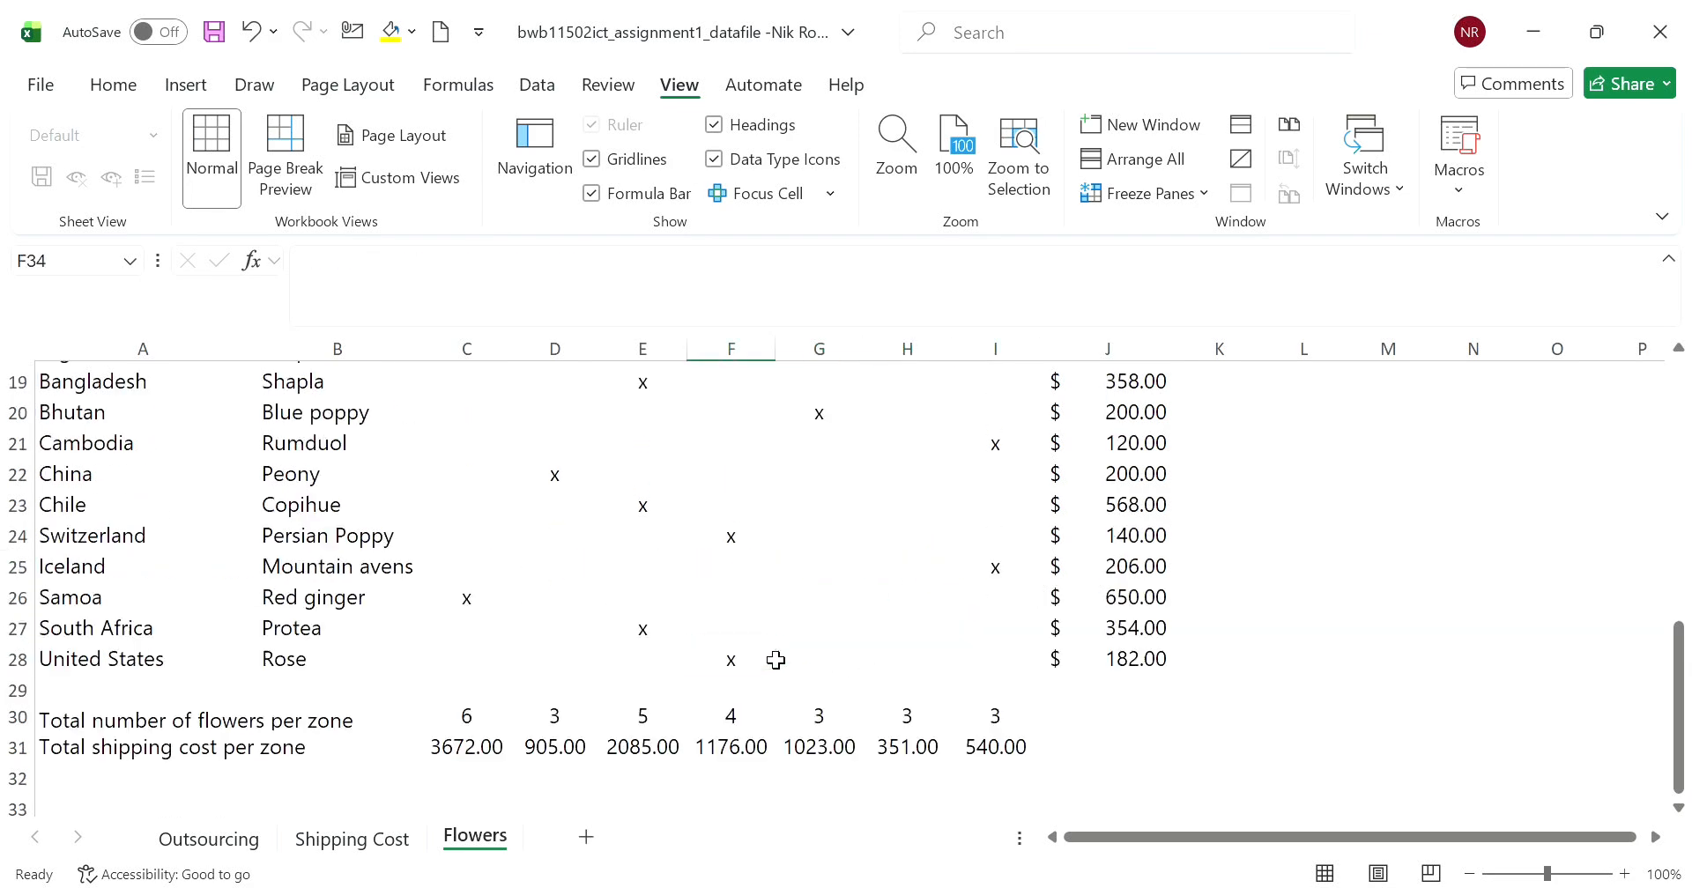
scroll(775, 660, "up", 1)
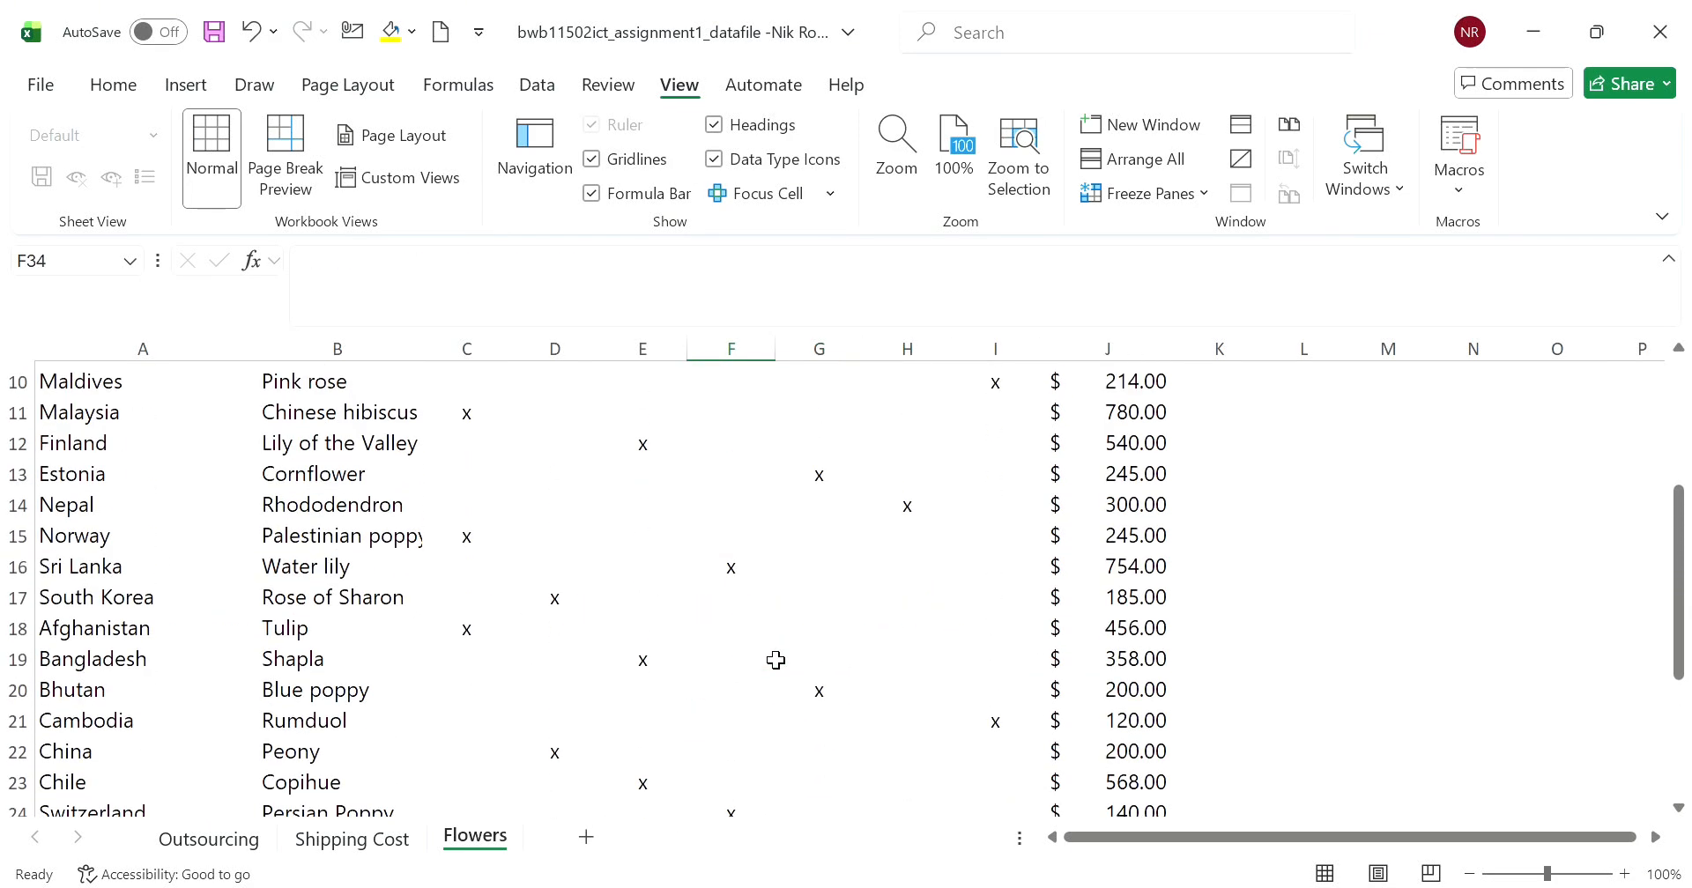
left_click(1386, 593)
scroll(762, 701, "up", 3)
left_click_drag(135, 385, 1110, 631)
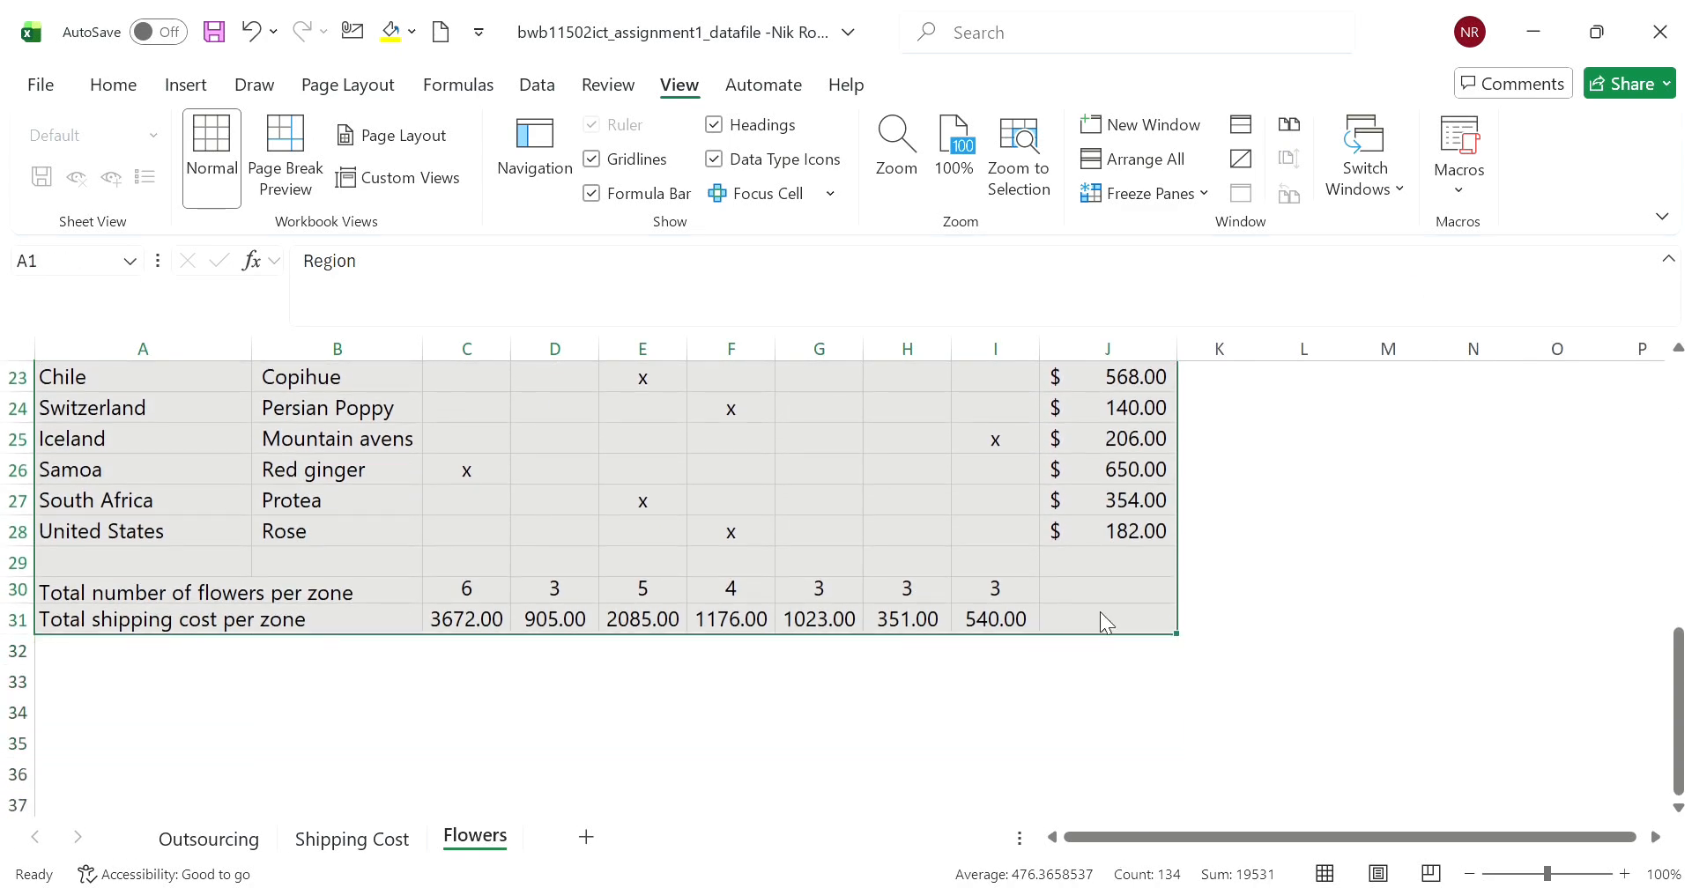
key("ctrl+c")
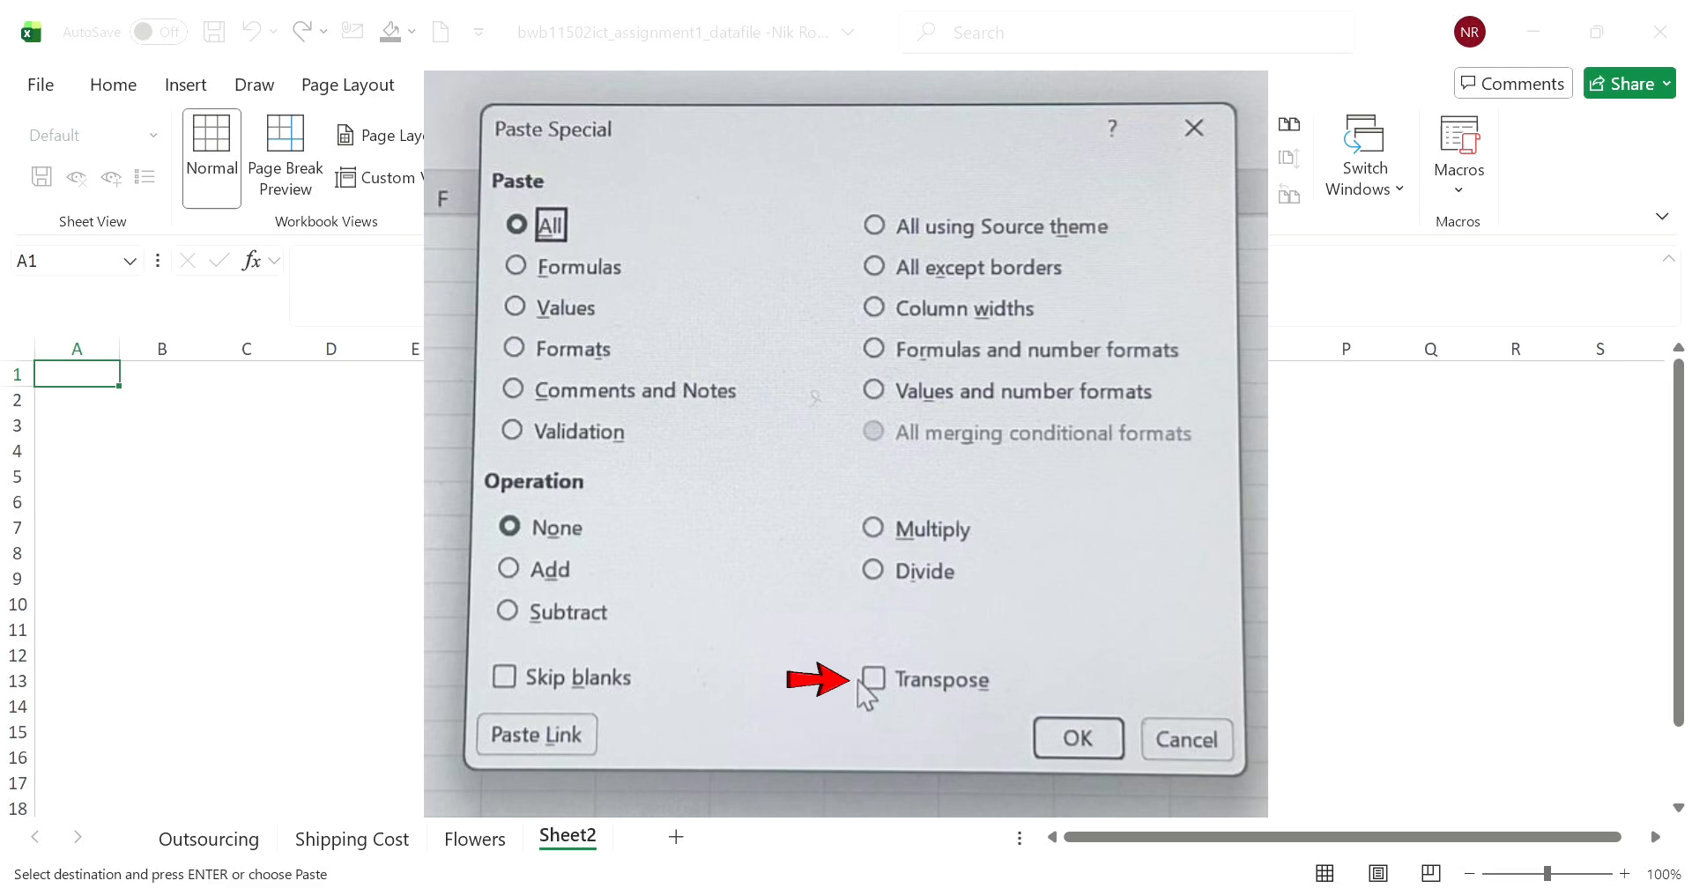
left_click(631, 842)
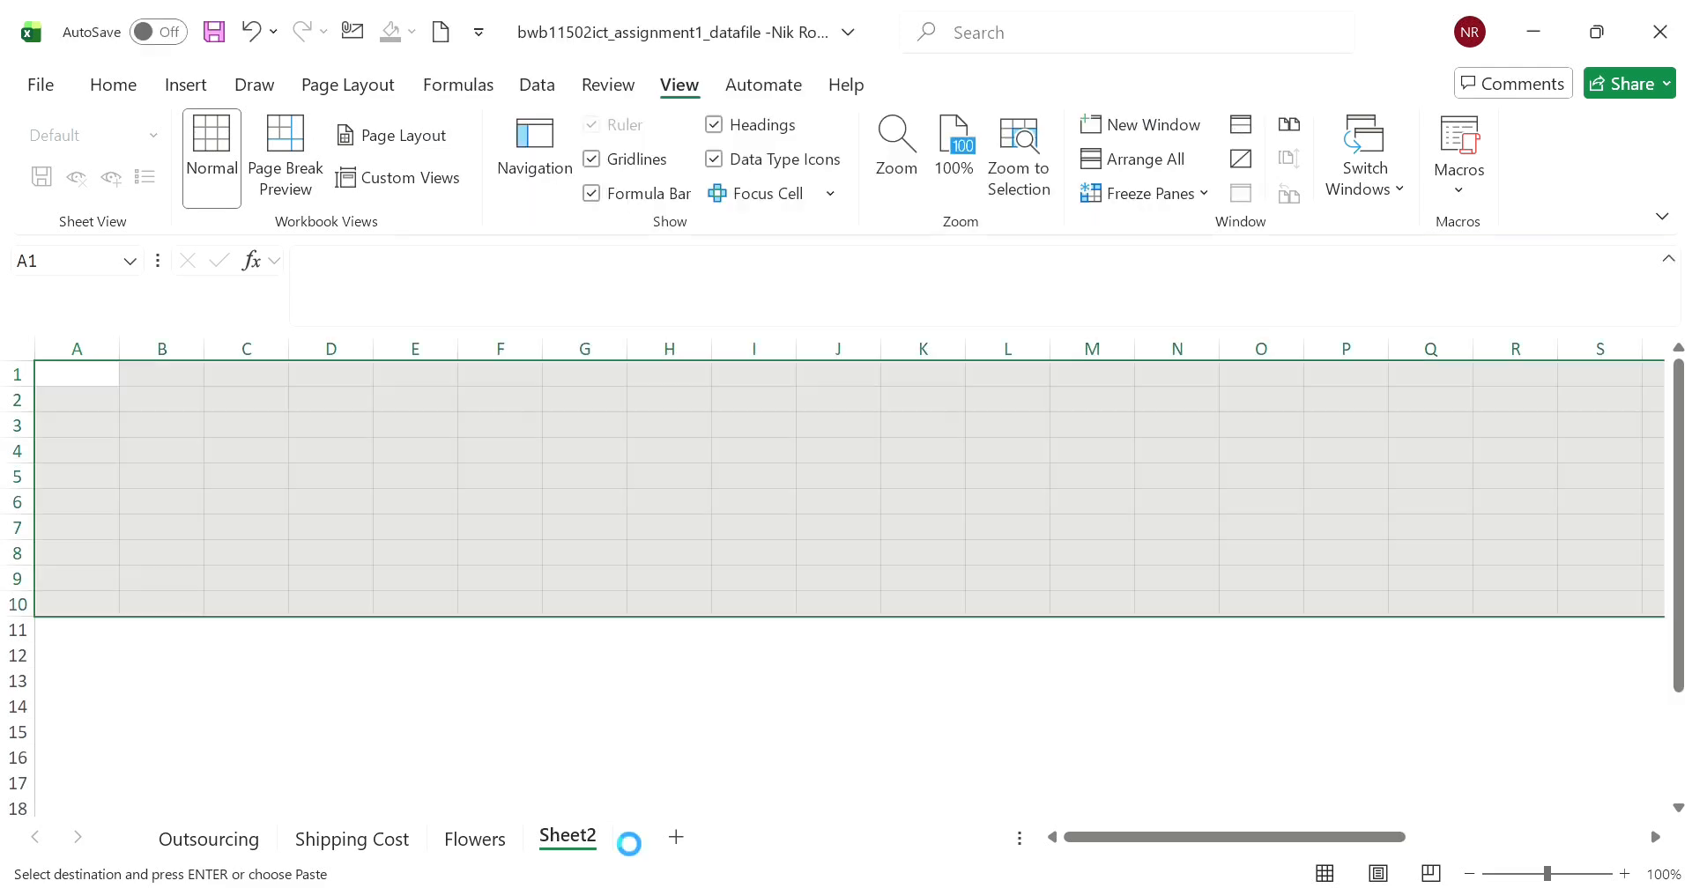
left_click(493, 721)
- Change the number format of the transposed shipping costs in B10:AB10 to General
left_click_drag(141, 657, 1353, 656)
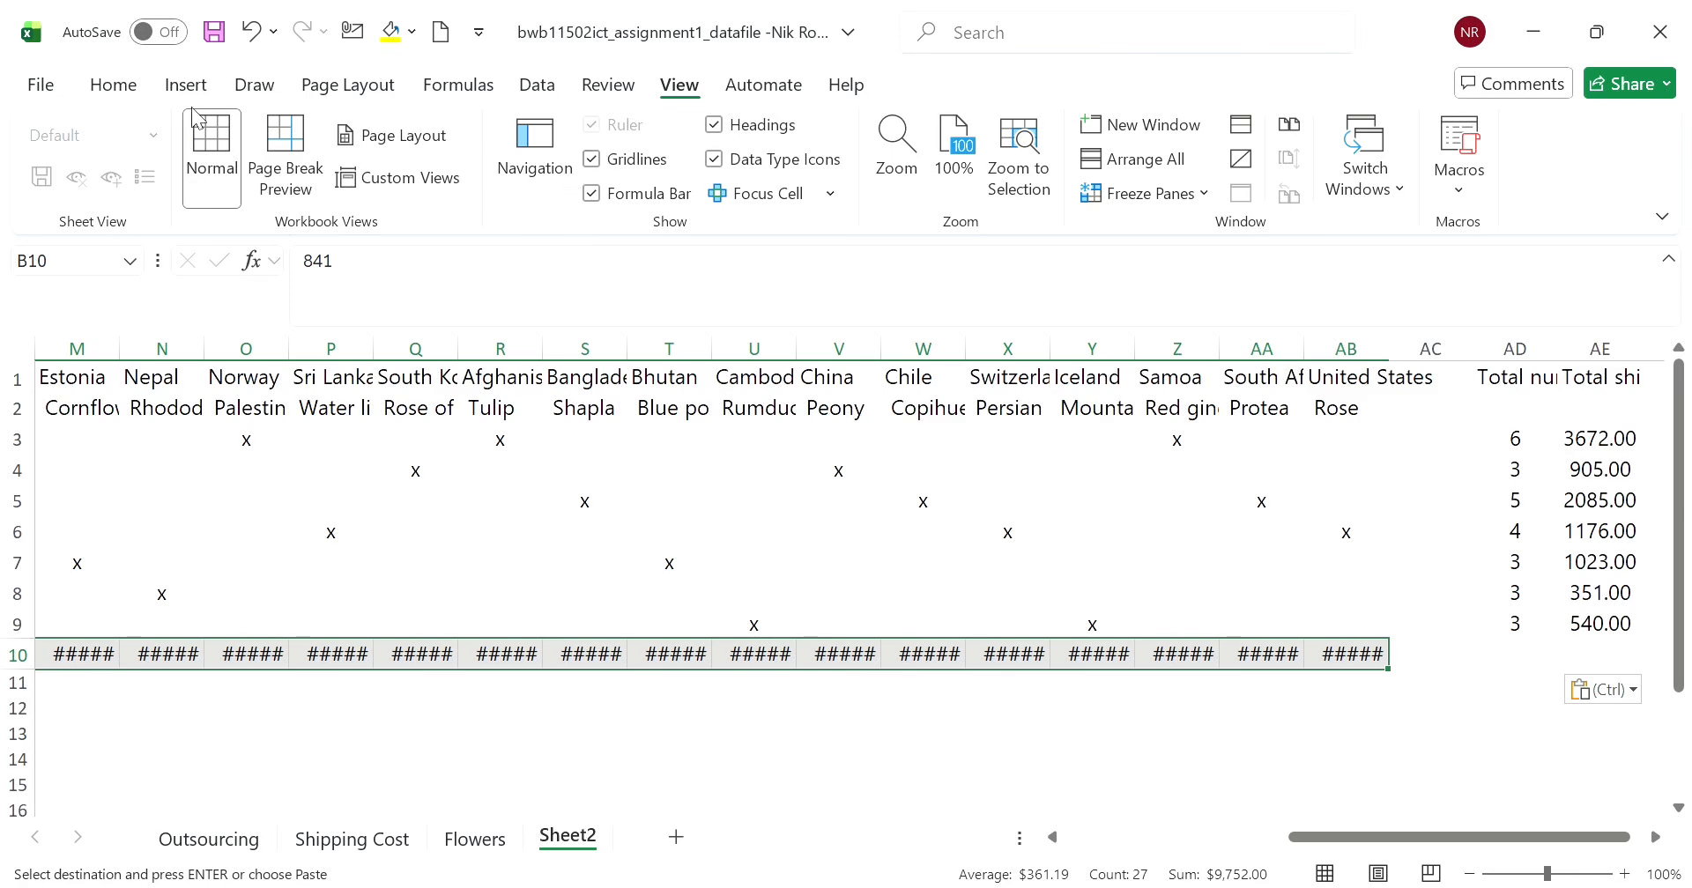
left_click(114, 85)
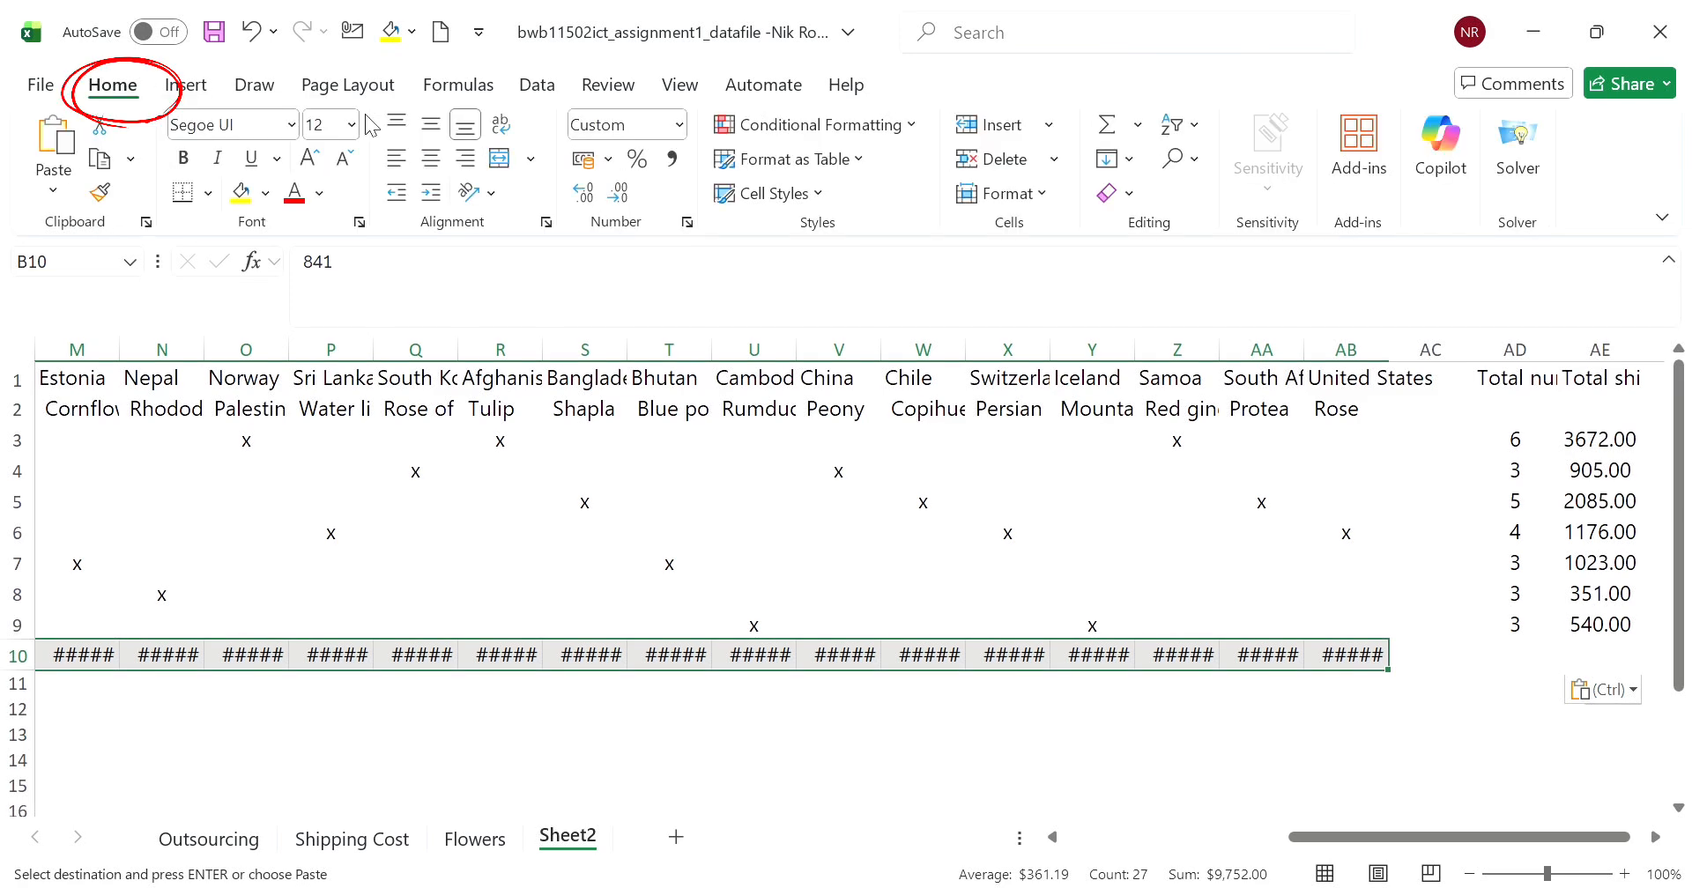
left_click(683, 126)
left_click(654, 176)
left_click(746, 740)
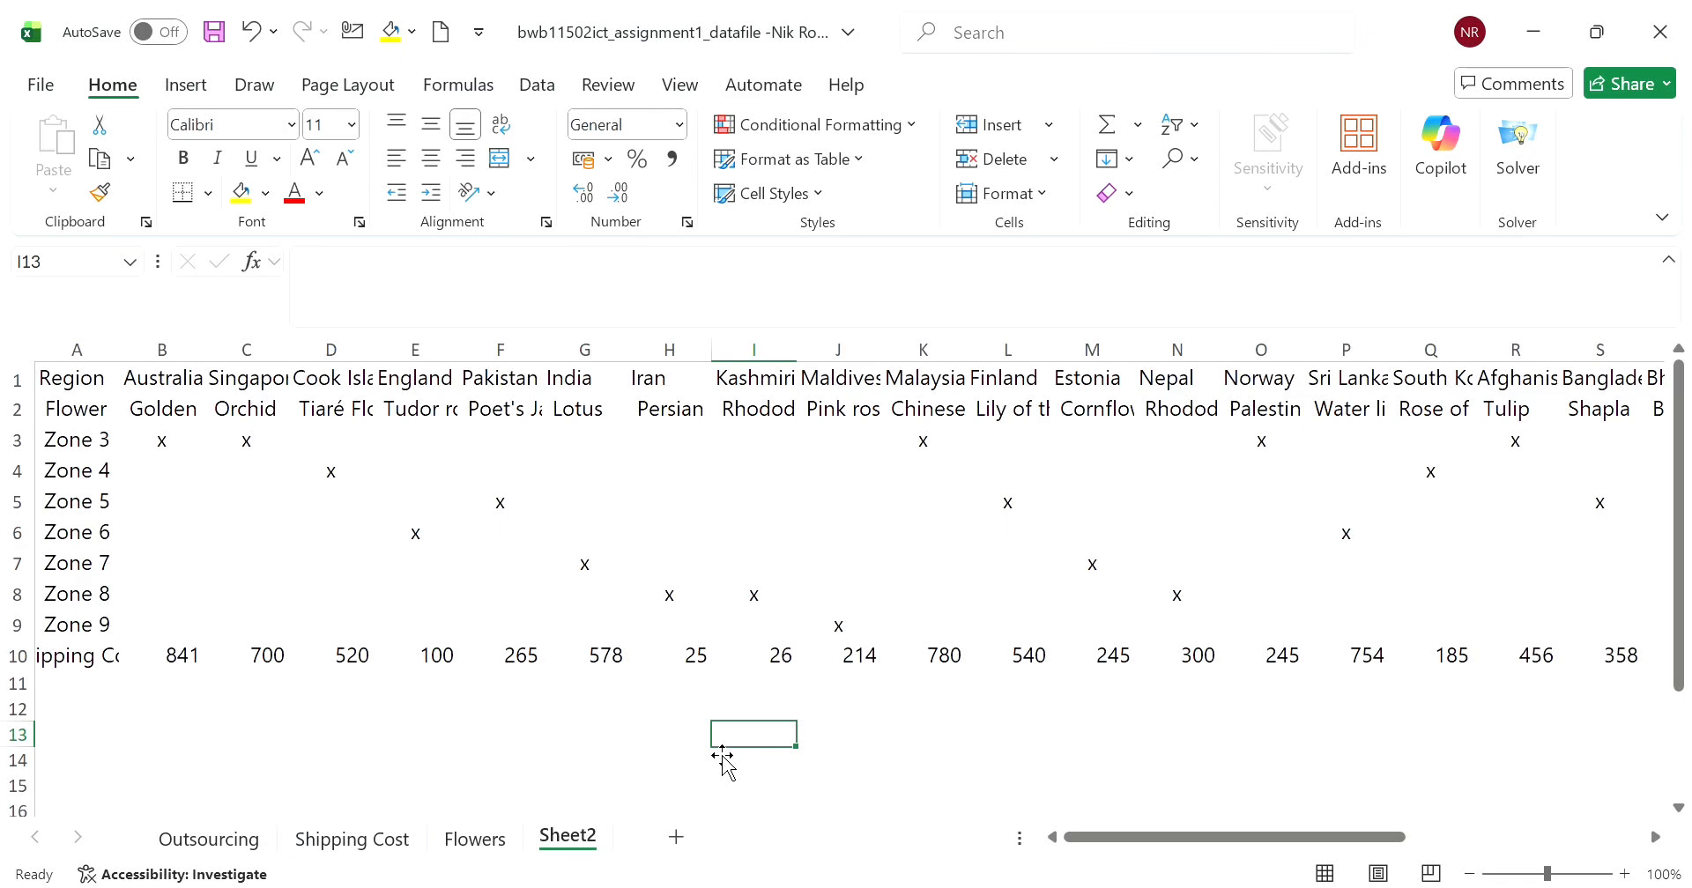
- On the Flowers sheet, format headers A1:J1 in Arial Black 14 with middle vertical alignment and a dotted bottom border
left_click(475, 839)
left_click(558, 630)
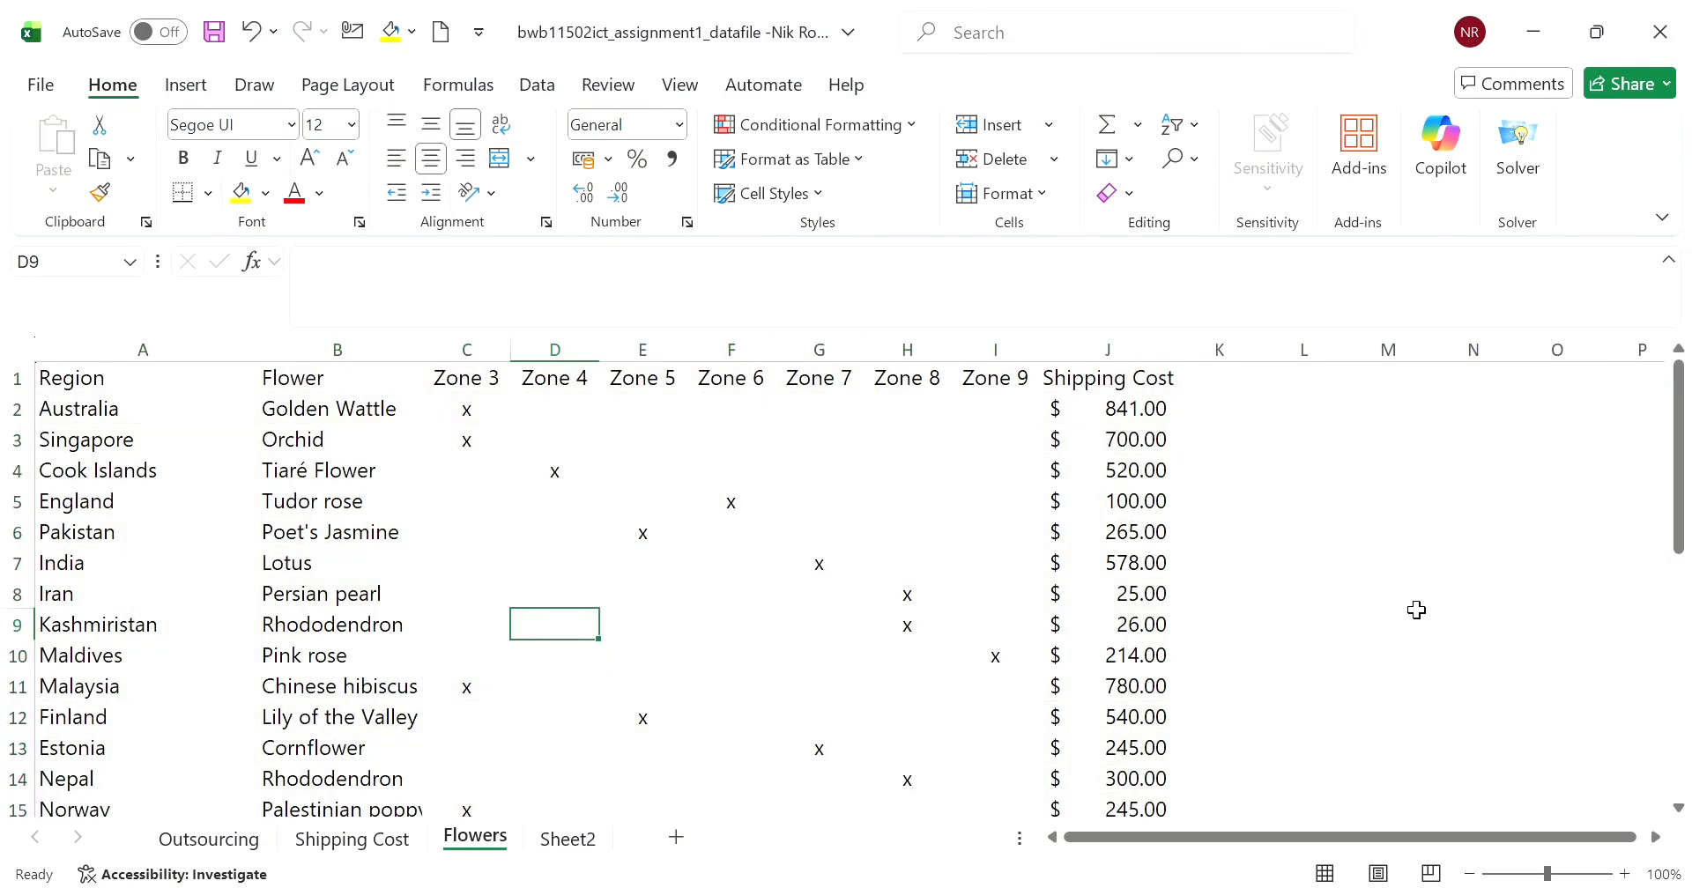
left_click_drag(124, 381, 1121, 396)
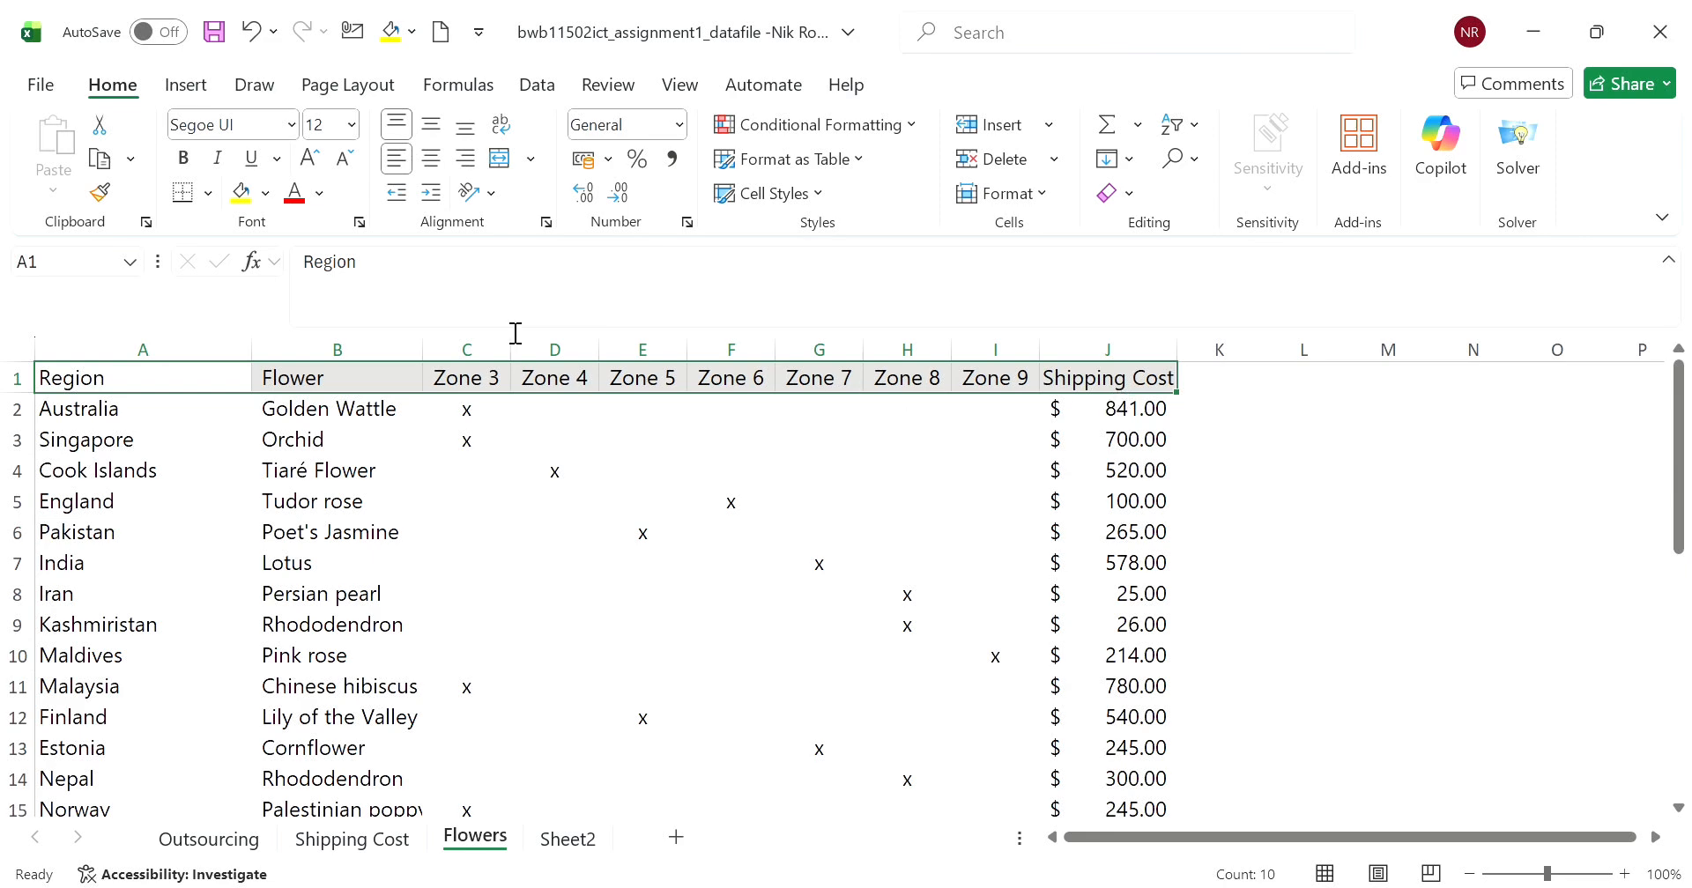
left_click(548, 223)
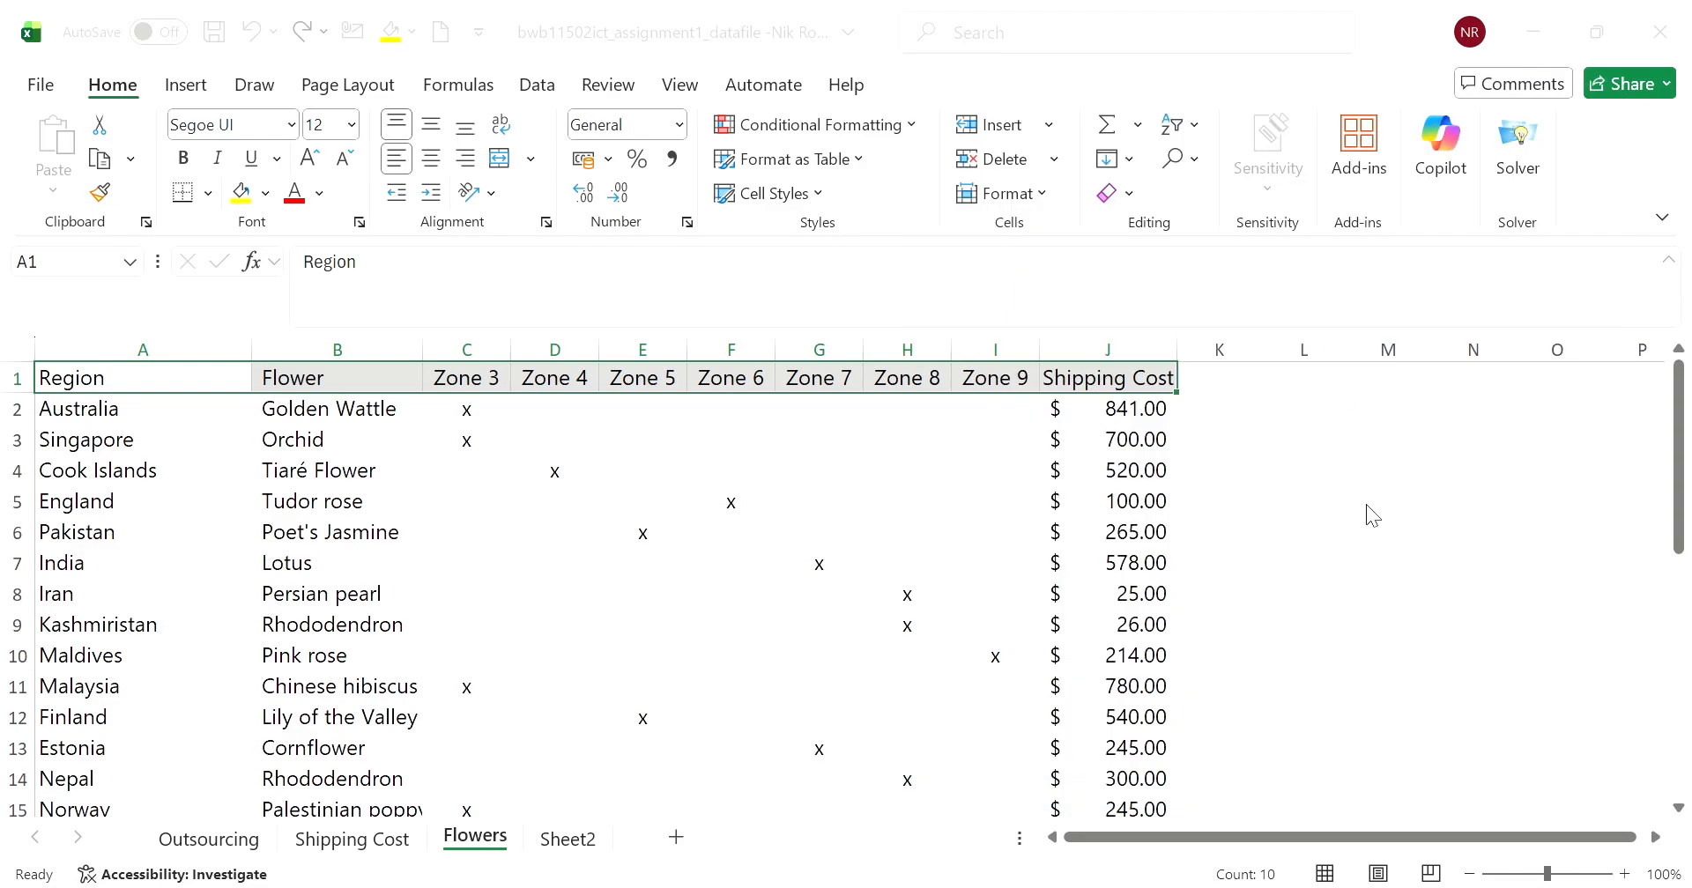
left_click(1292, 691)
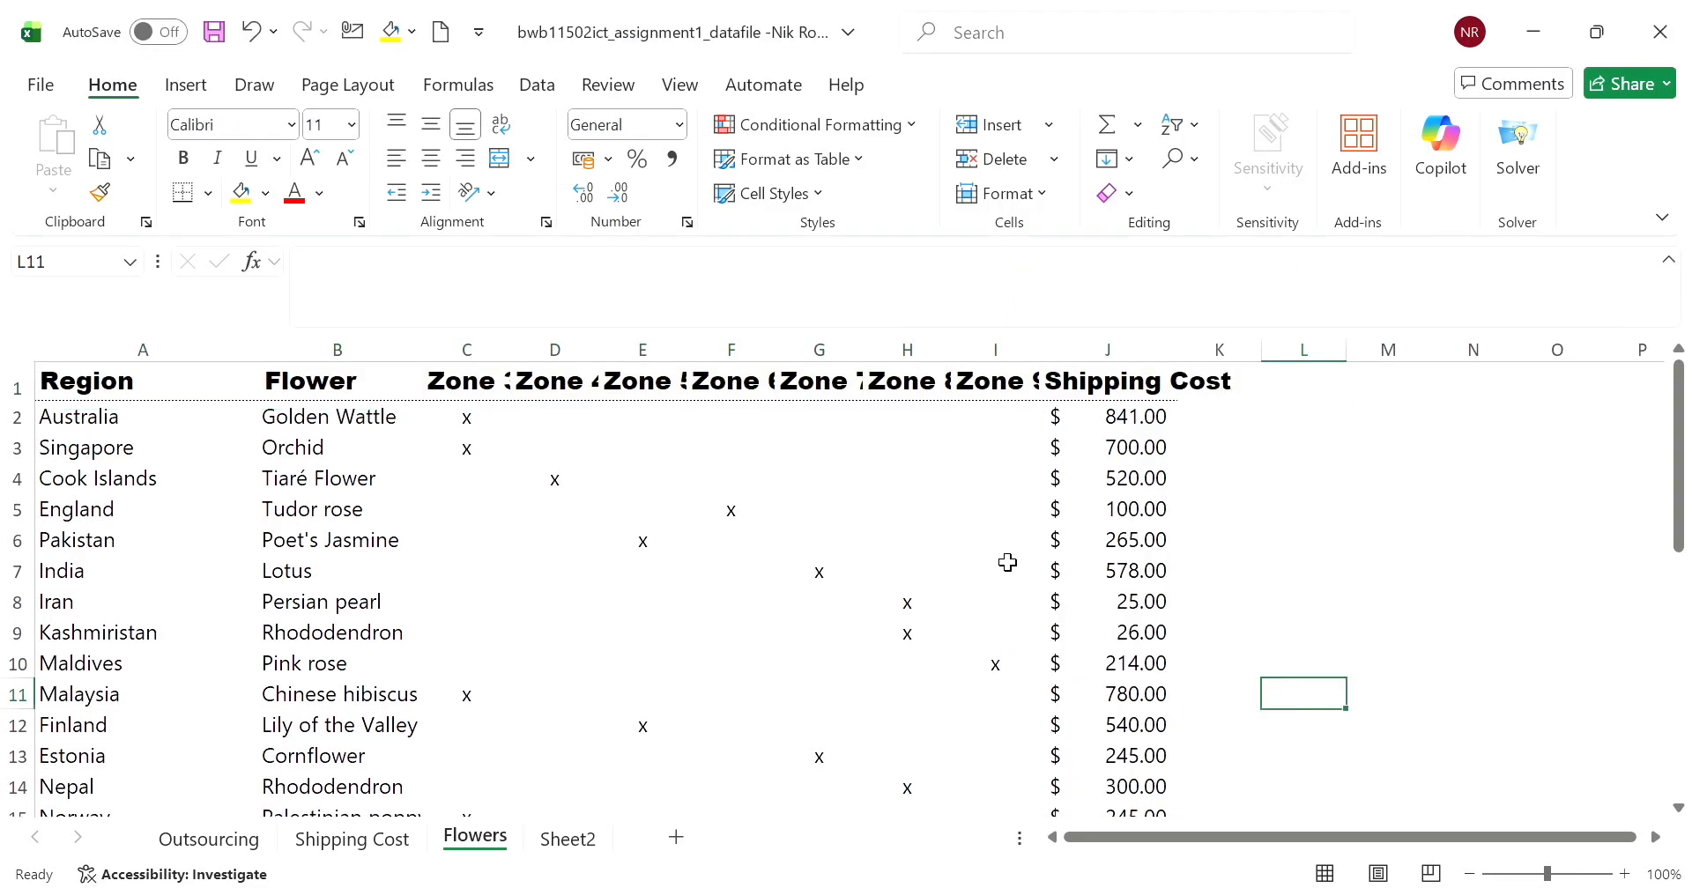
- AutoFit the column widths of the whole Flowers table, A1:J31, and check the totals rows
scroll(1005, 560, "down", 5)
scroll(998, 564, "down", 3)
scroll(996, 564, "up", 8)
left_click_drag(182, 371, 1172, 540)
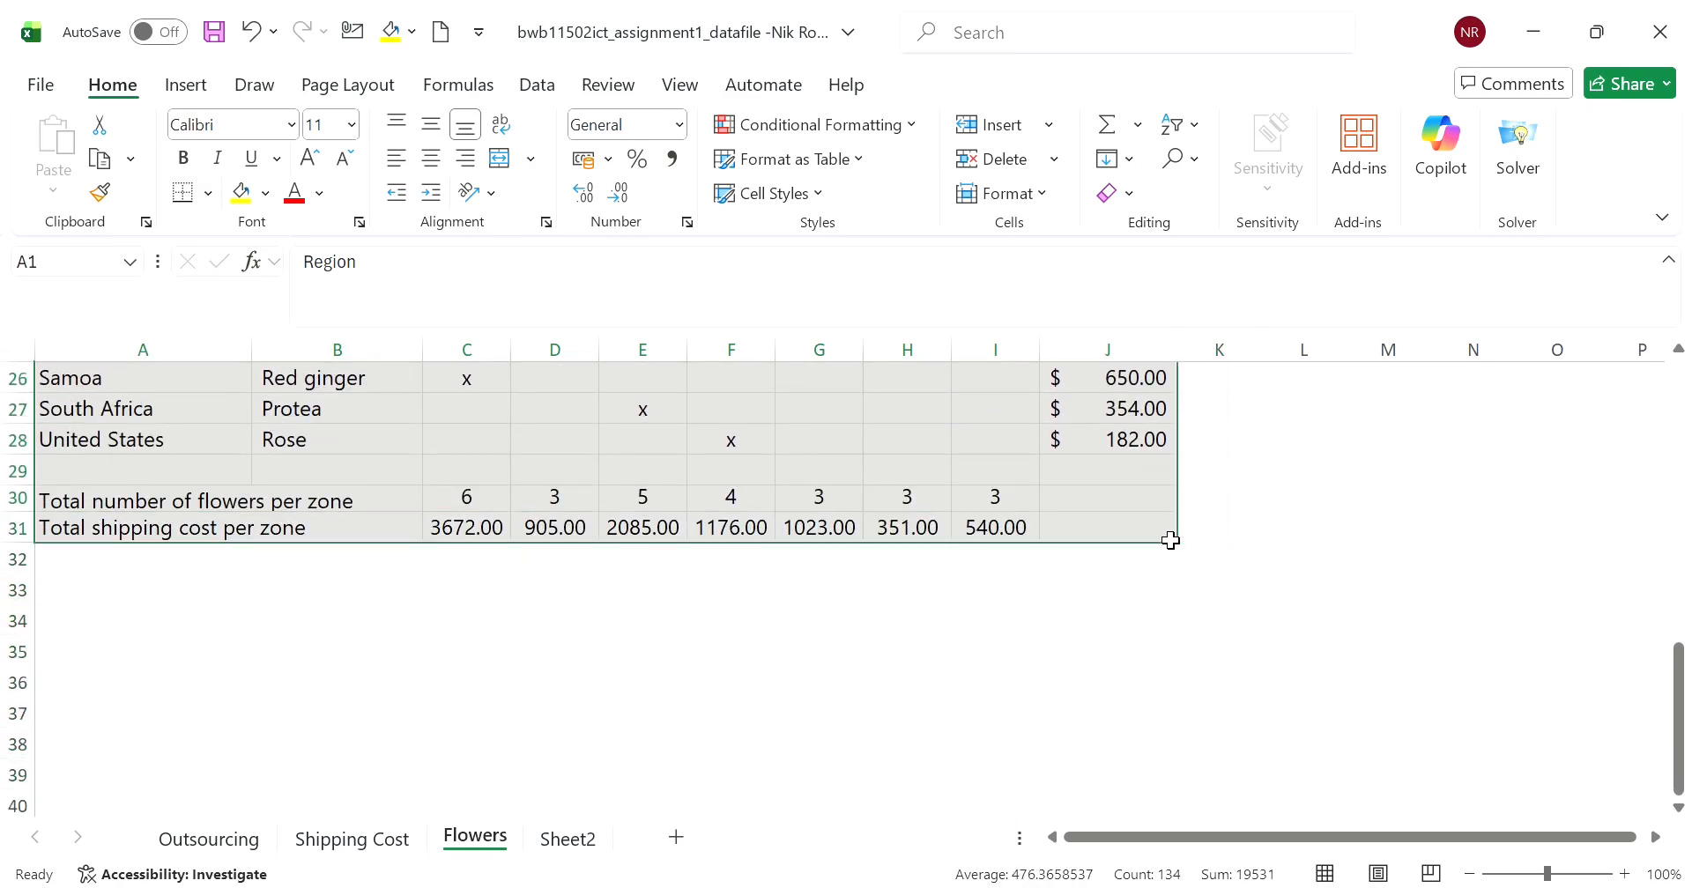
left_click(1048, 193)
left_click(1094, 385)
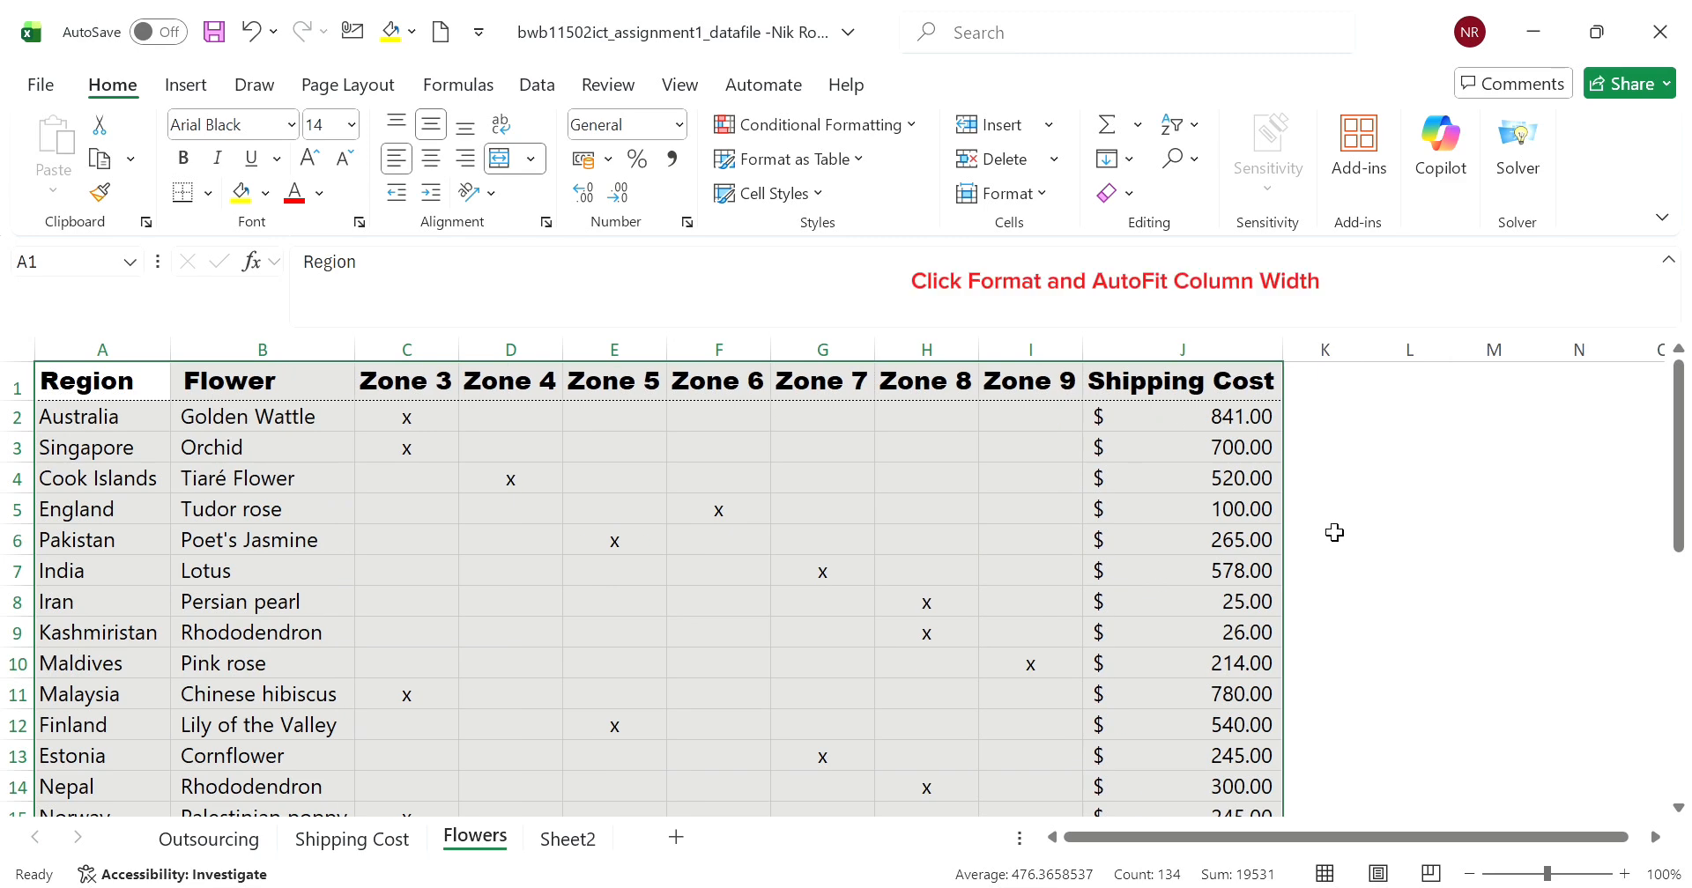
left_click(1367, 510)
scroll(1168, 575, "down", 8)
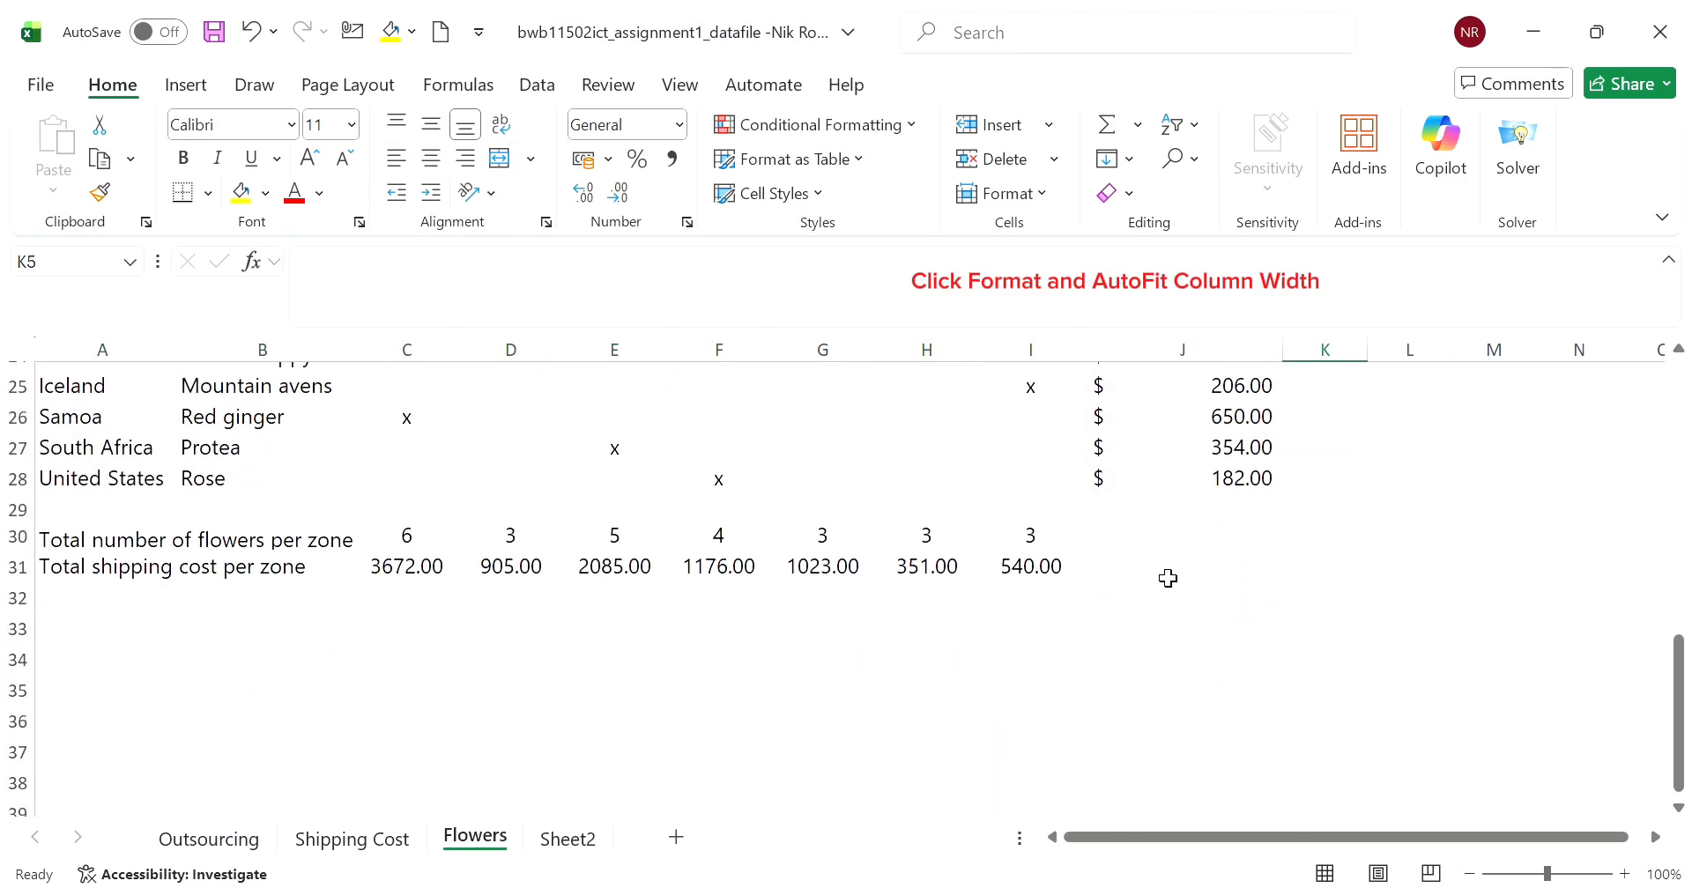
- Try to freeze panes on the Flowers sheet with column A selected, and check how the sheet scrolls
scroll(654, 565, "up", 2)
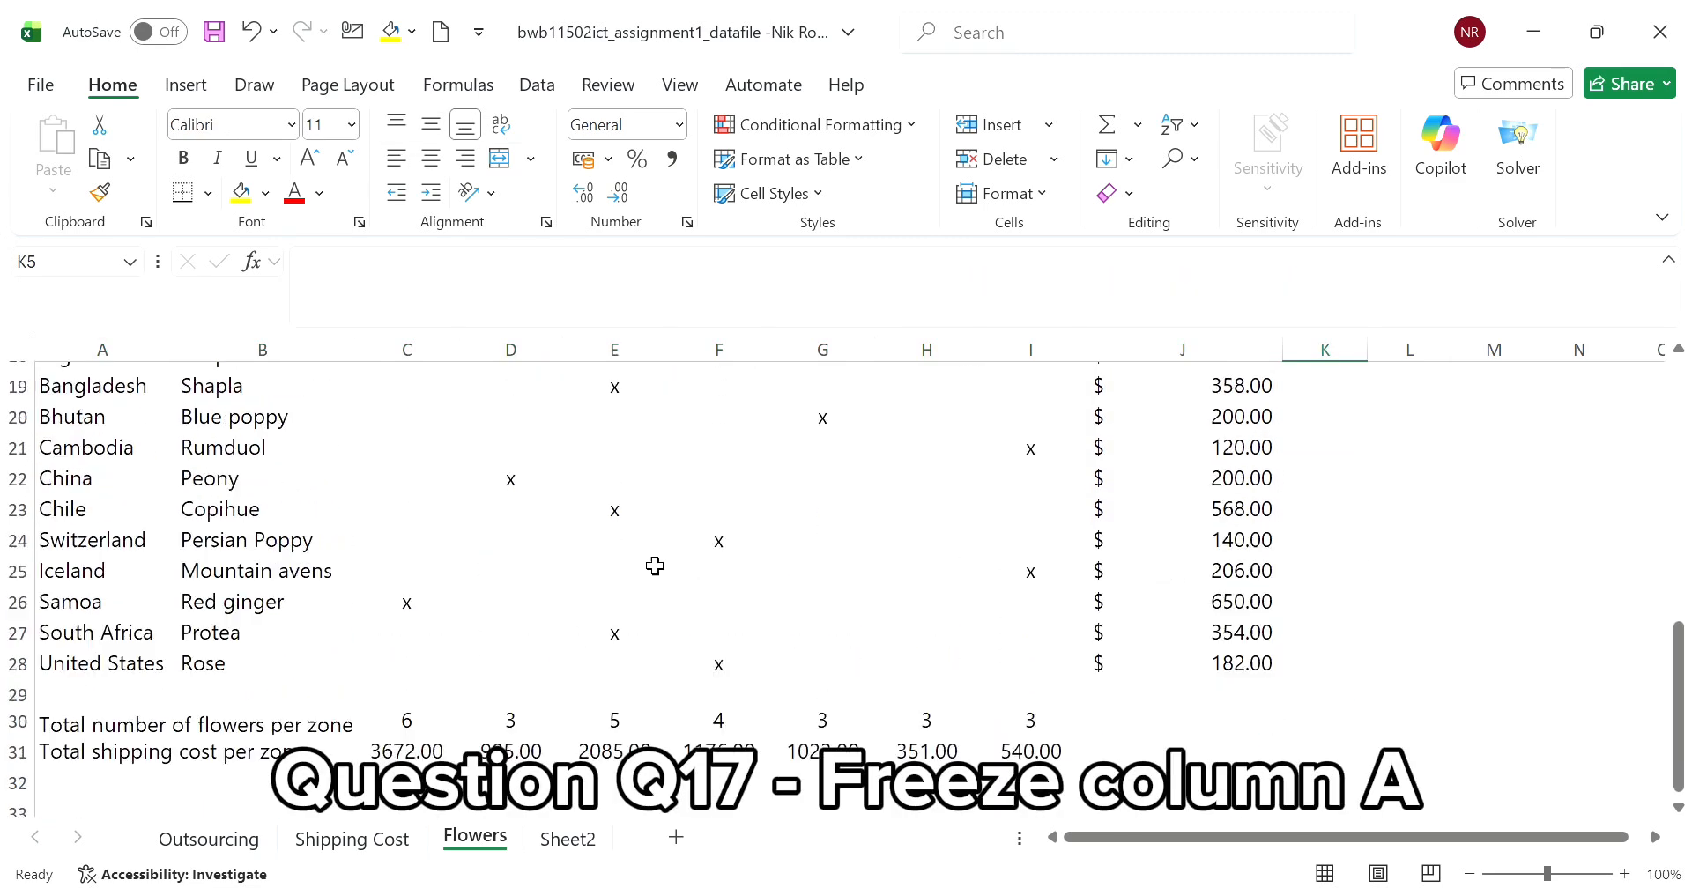
scroll(655, 565, "up", 6)
left_click(158, 374)
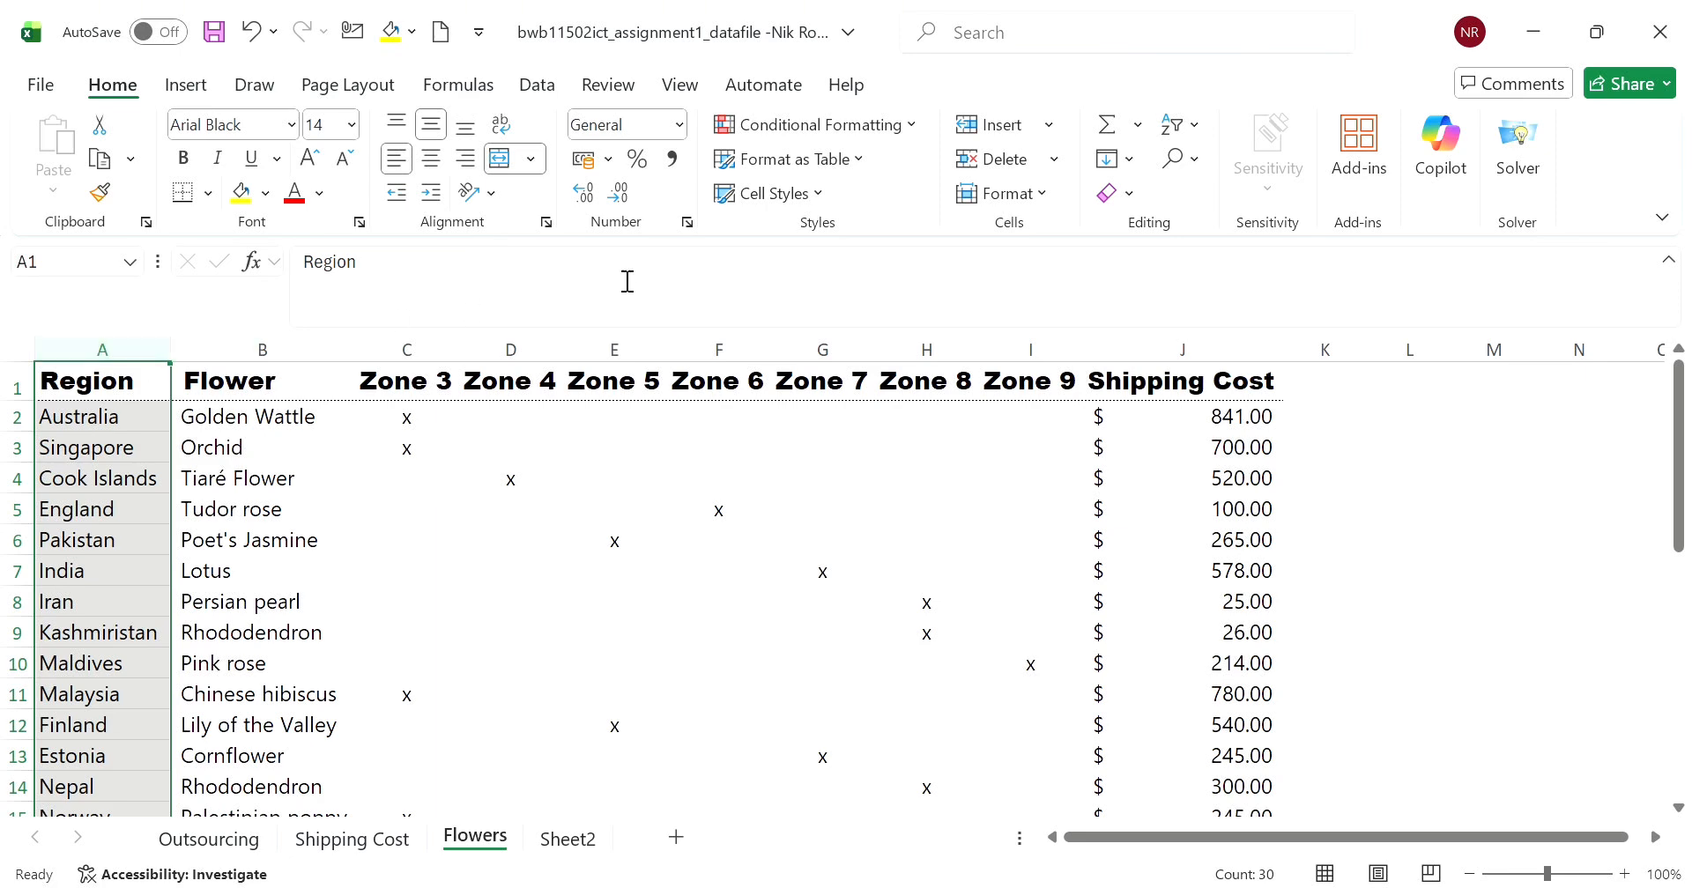
left_click(671, 88)
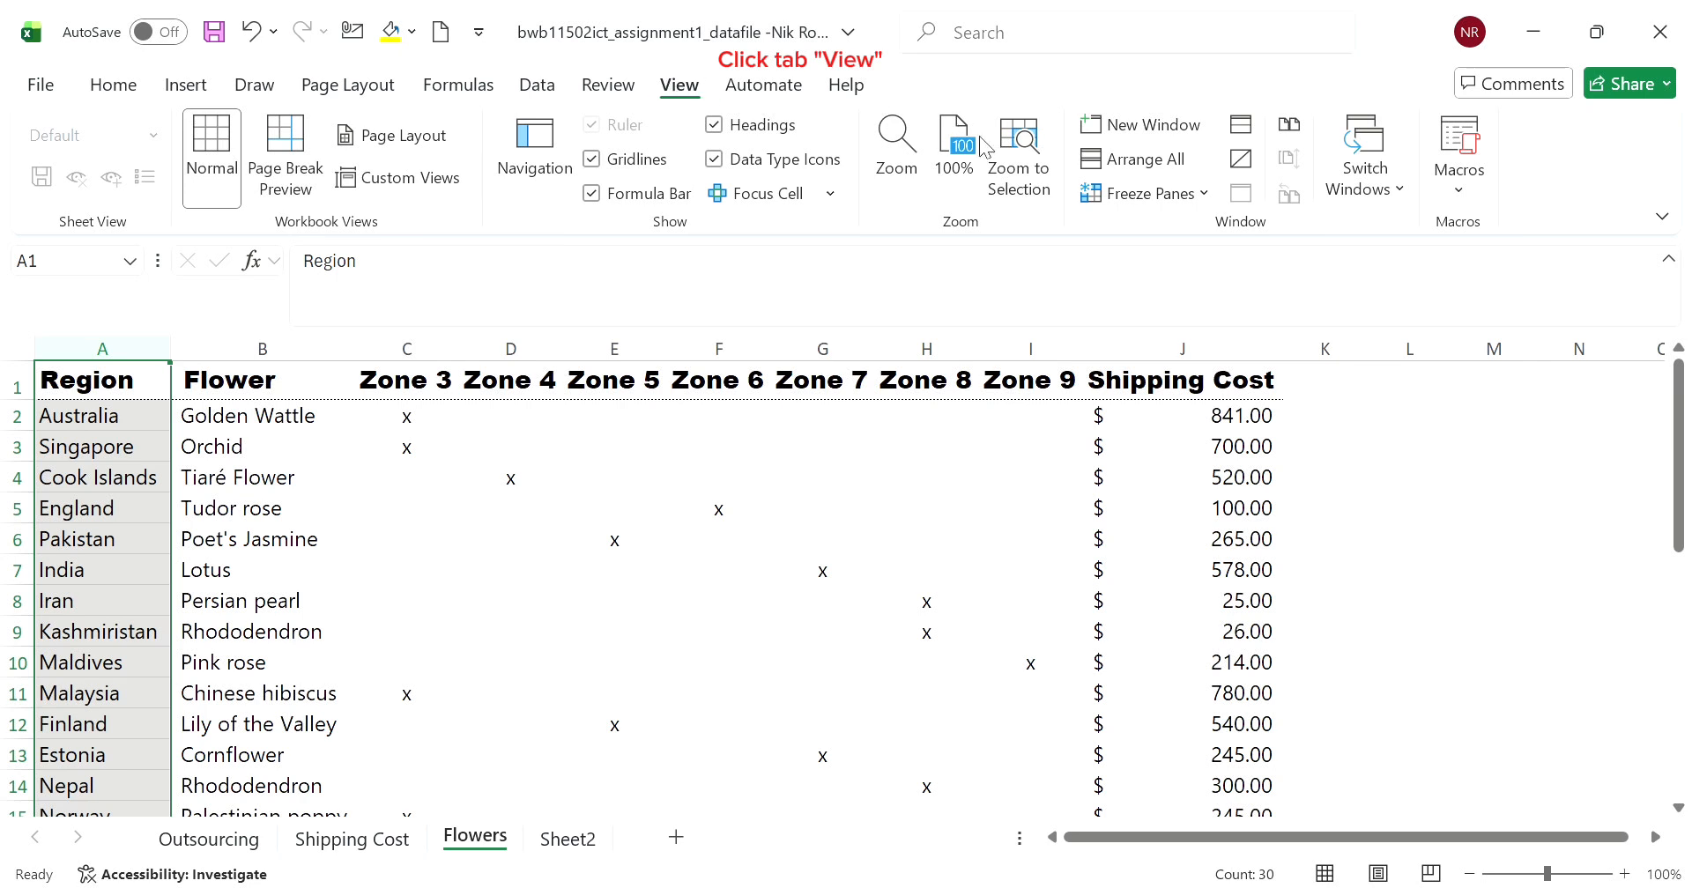
left_click(1208, 240)
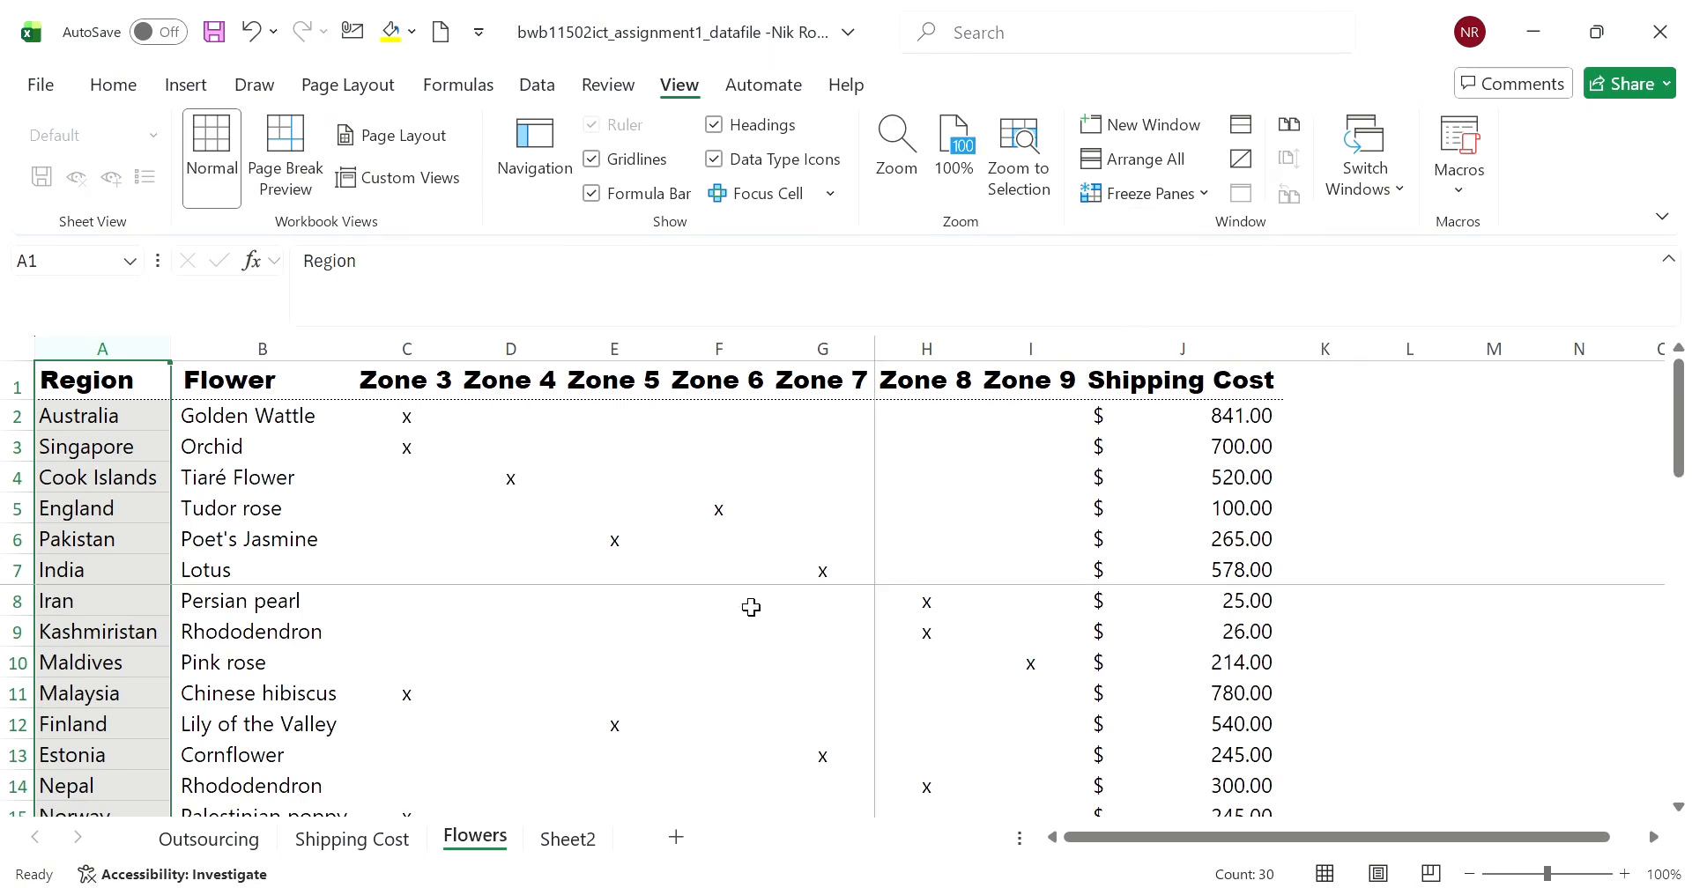
scroll(749, 601, "down", 2)
scroll(749, 601, "up", 2)
scroll(981, 428, "down", 2)
scroll(1412, 540, "up", 2)
left_click_drag(1678, 437, 1617, 363)
scroll(125, 585, "down", 7)
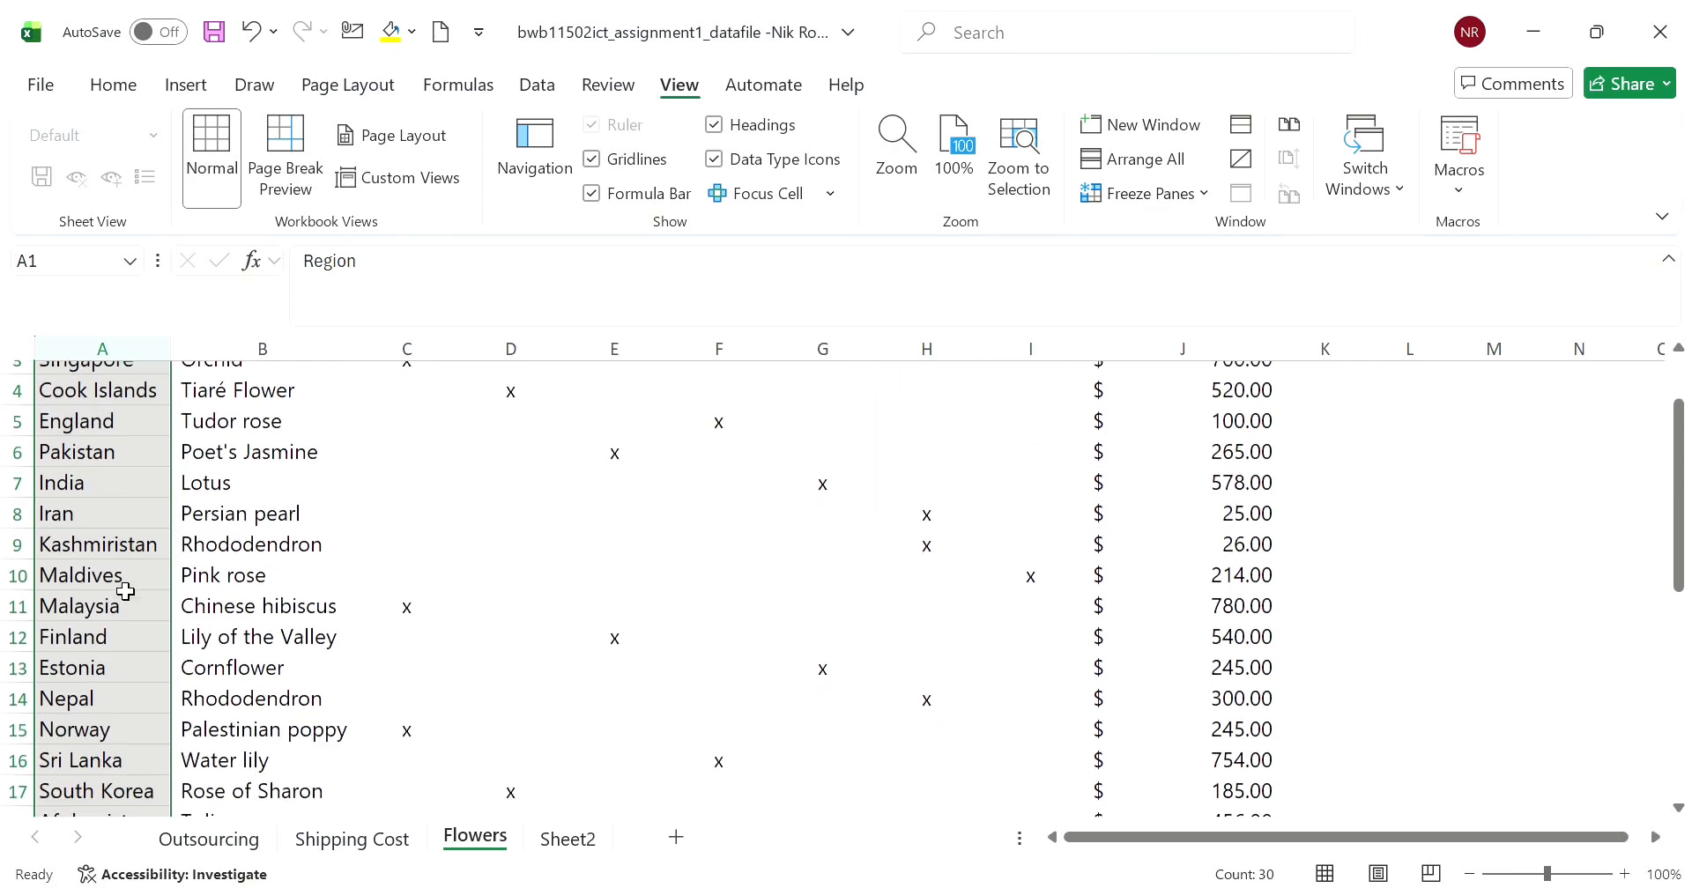
- Reselect column A, freeze the panes again, check the scrolling, and unfreeze the panes
scroll(310, 661, "up", 1)
left_click(265, 803)
left_click(145, 349)
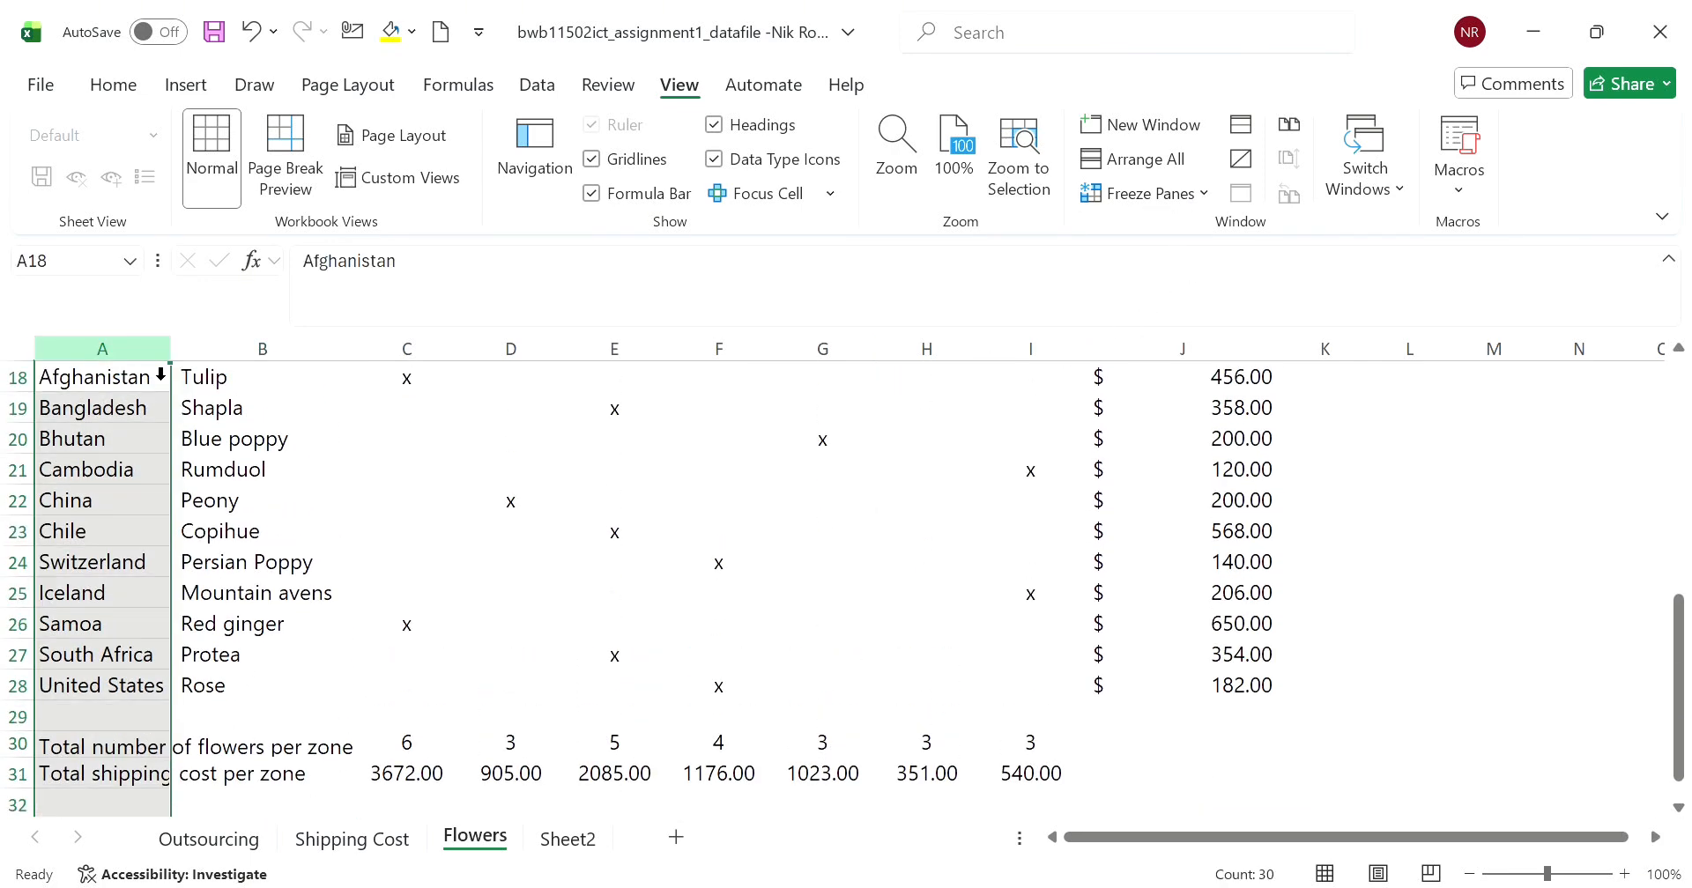
scroll(487, 604, "up", 6)
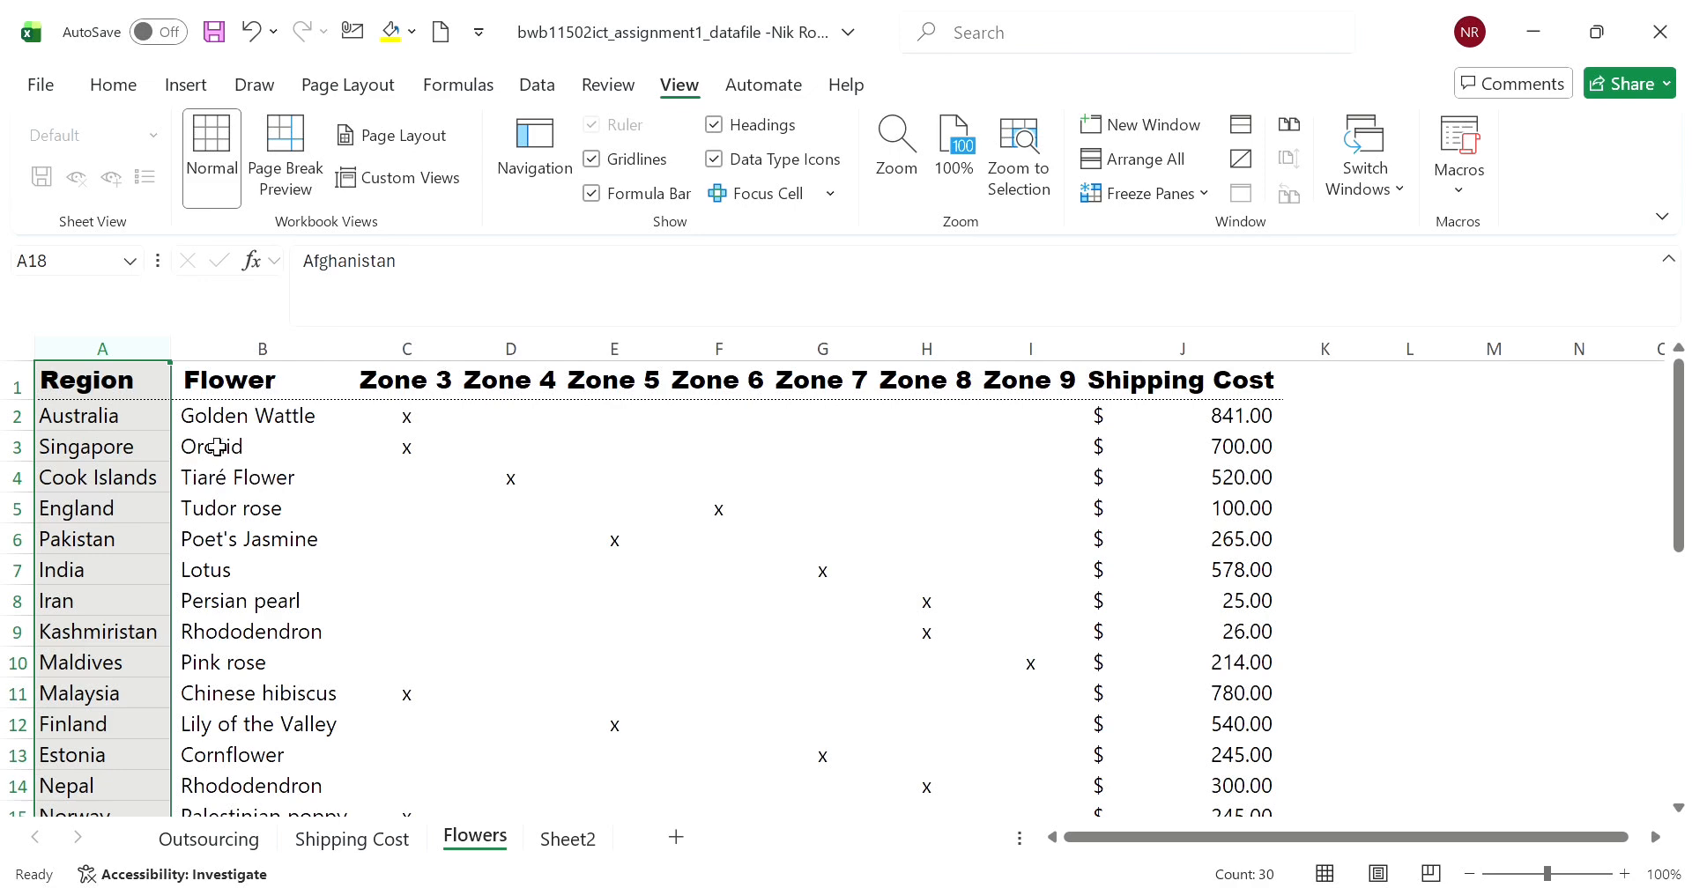
left_click(1156, 194)
left_click(1166, 231)
scroll(943, 688, "down", 19)
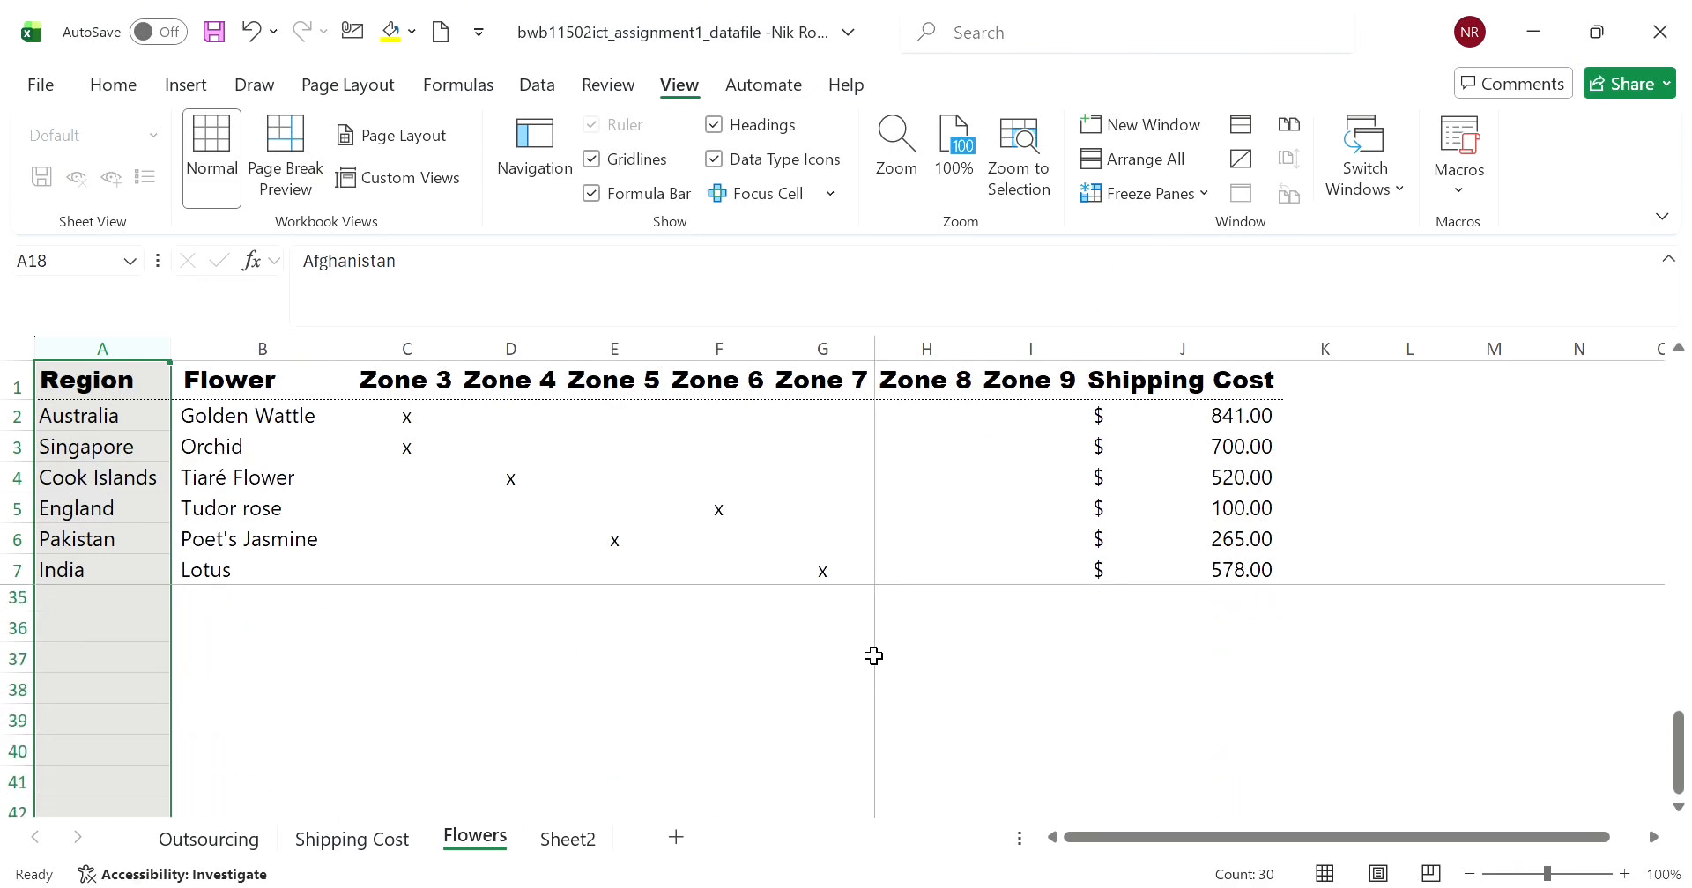
scroll(875, 659, "up", 19)
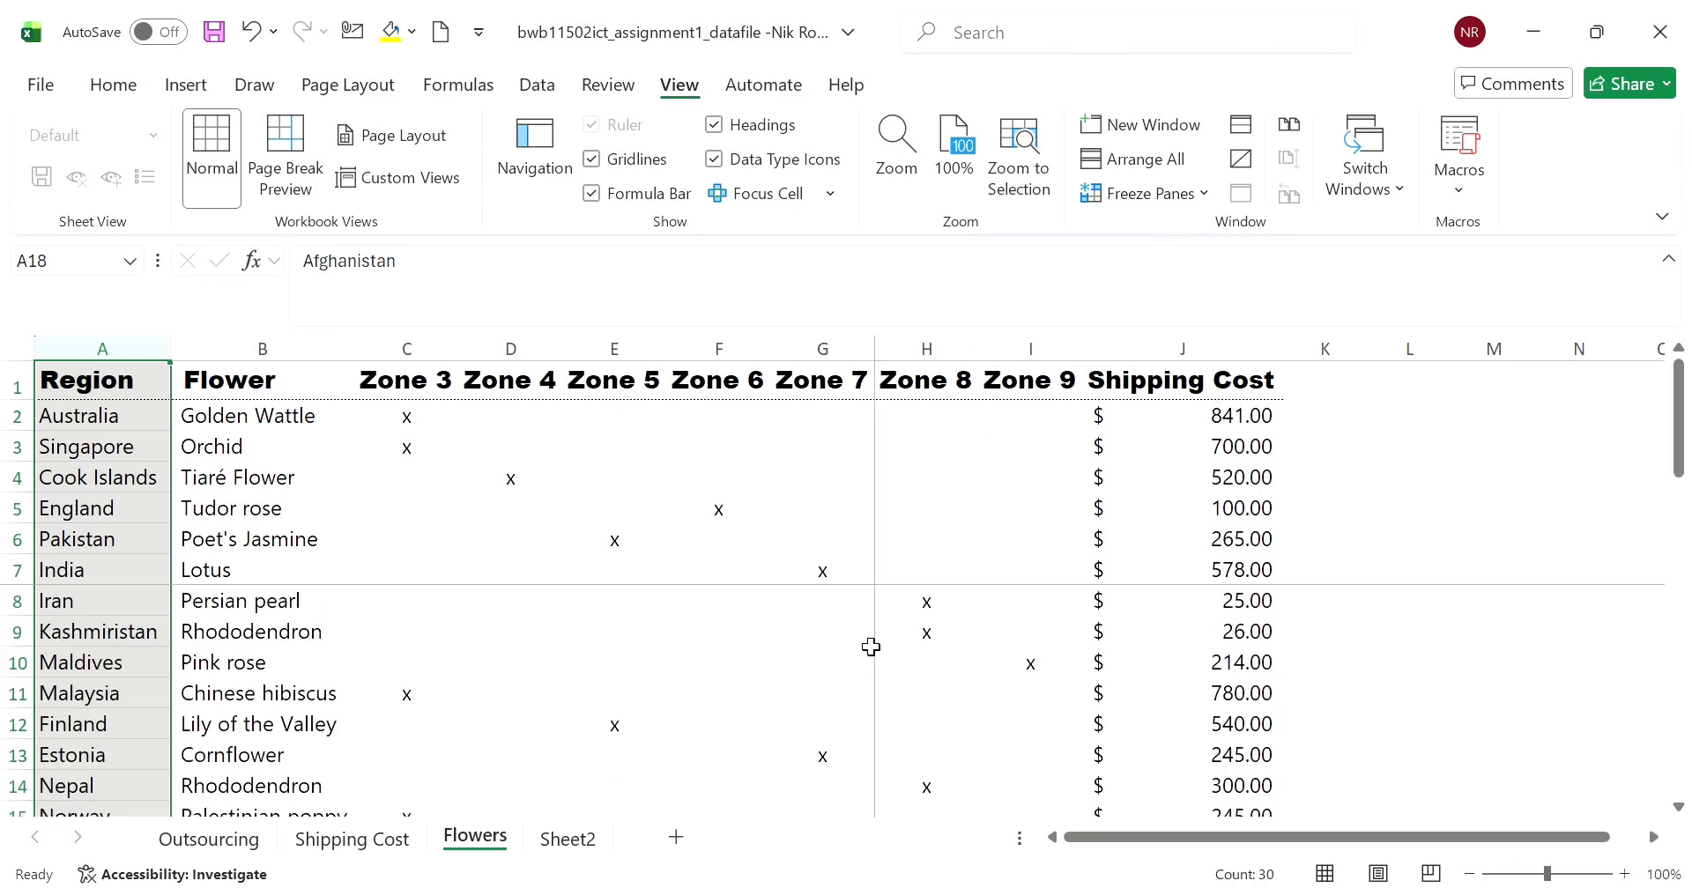
left_click(1145, 188)
left_click(1193, 227)
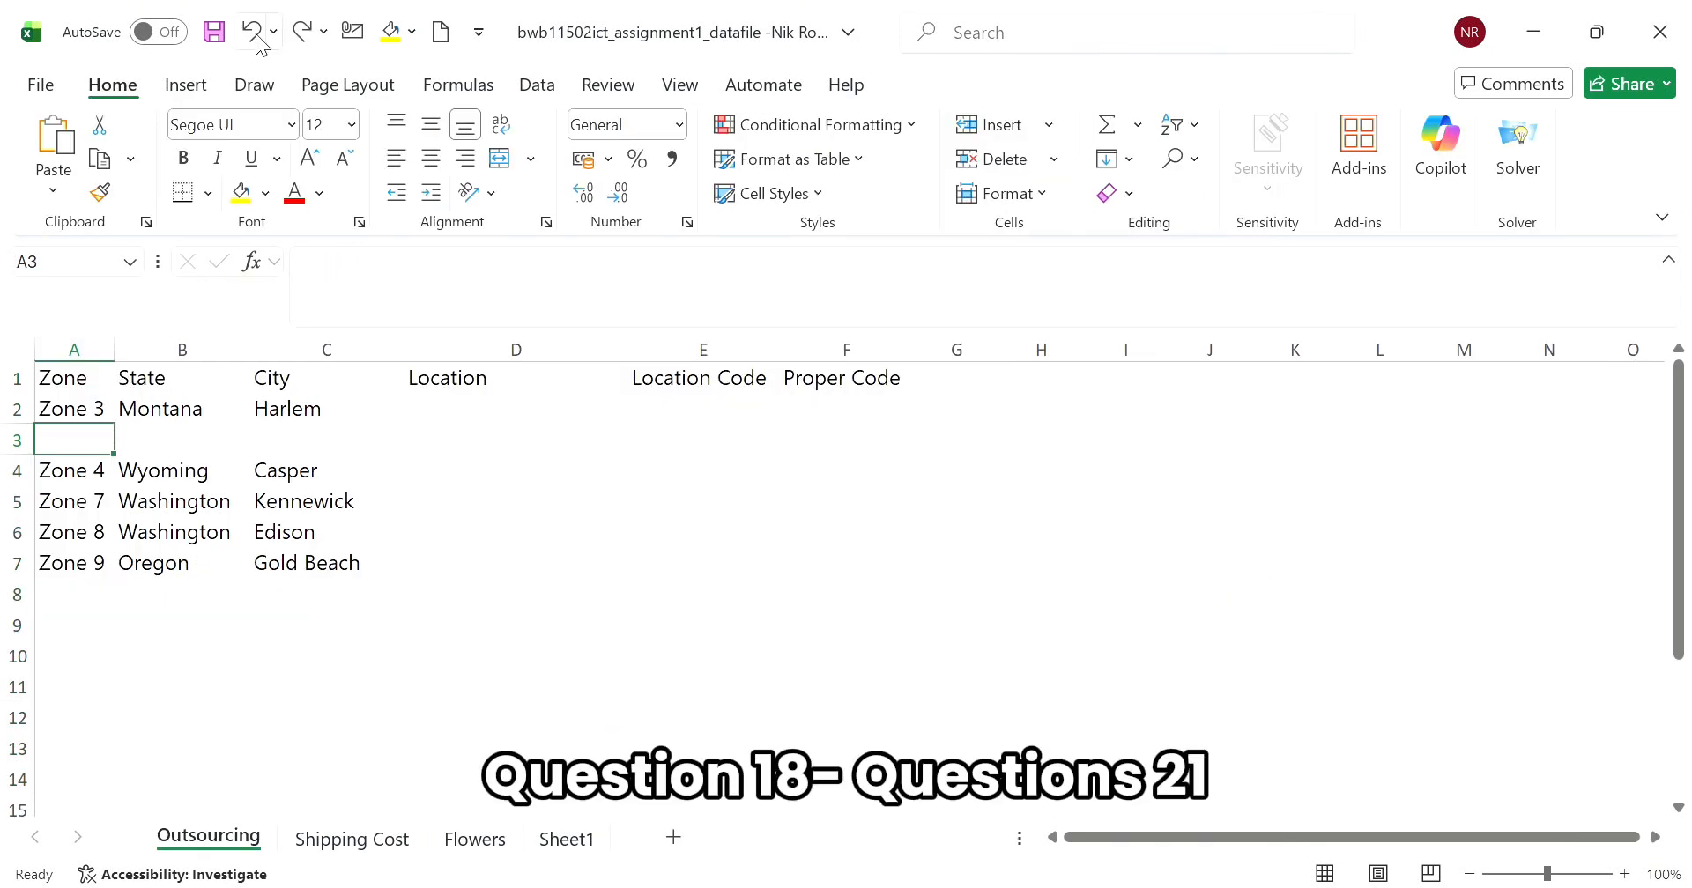
- On the Outsourcing sheet, undo the row inserted at row 3 and insert two blank rows above the Zone 7 row
left_click(256, 40)
left_click(83, 455)
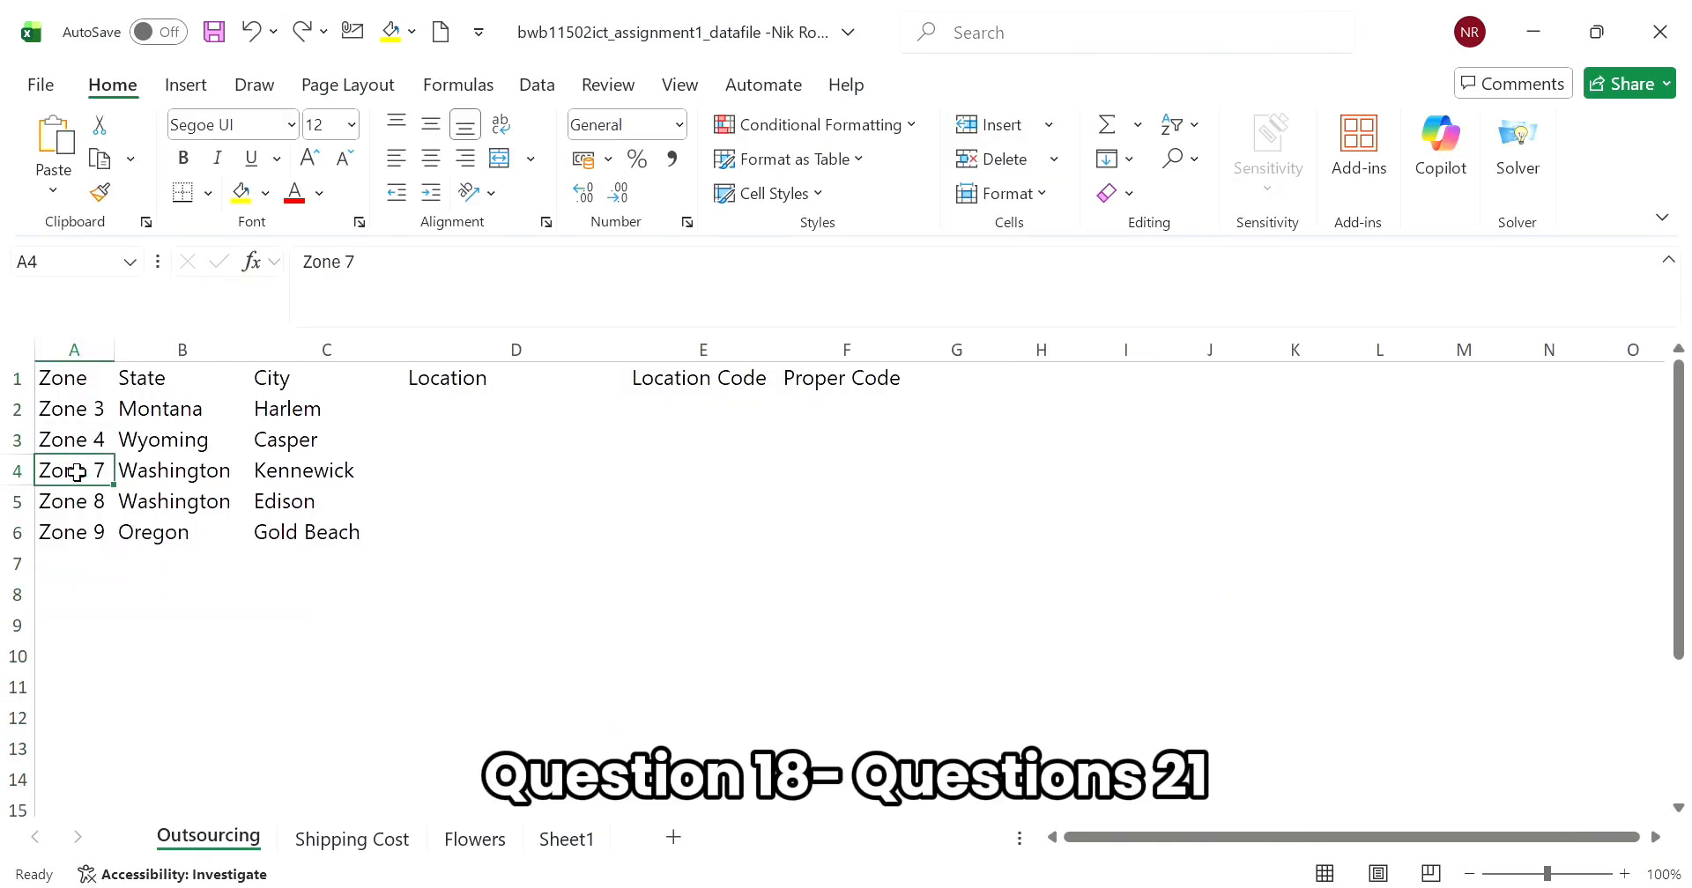
left_click(1059, 192)
left_click(1048, 132)
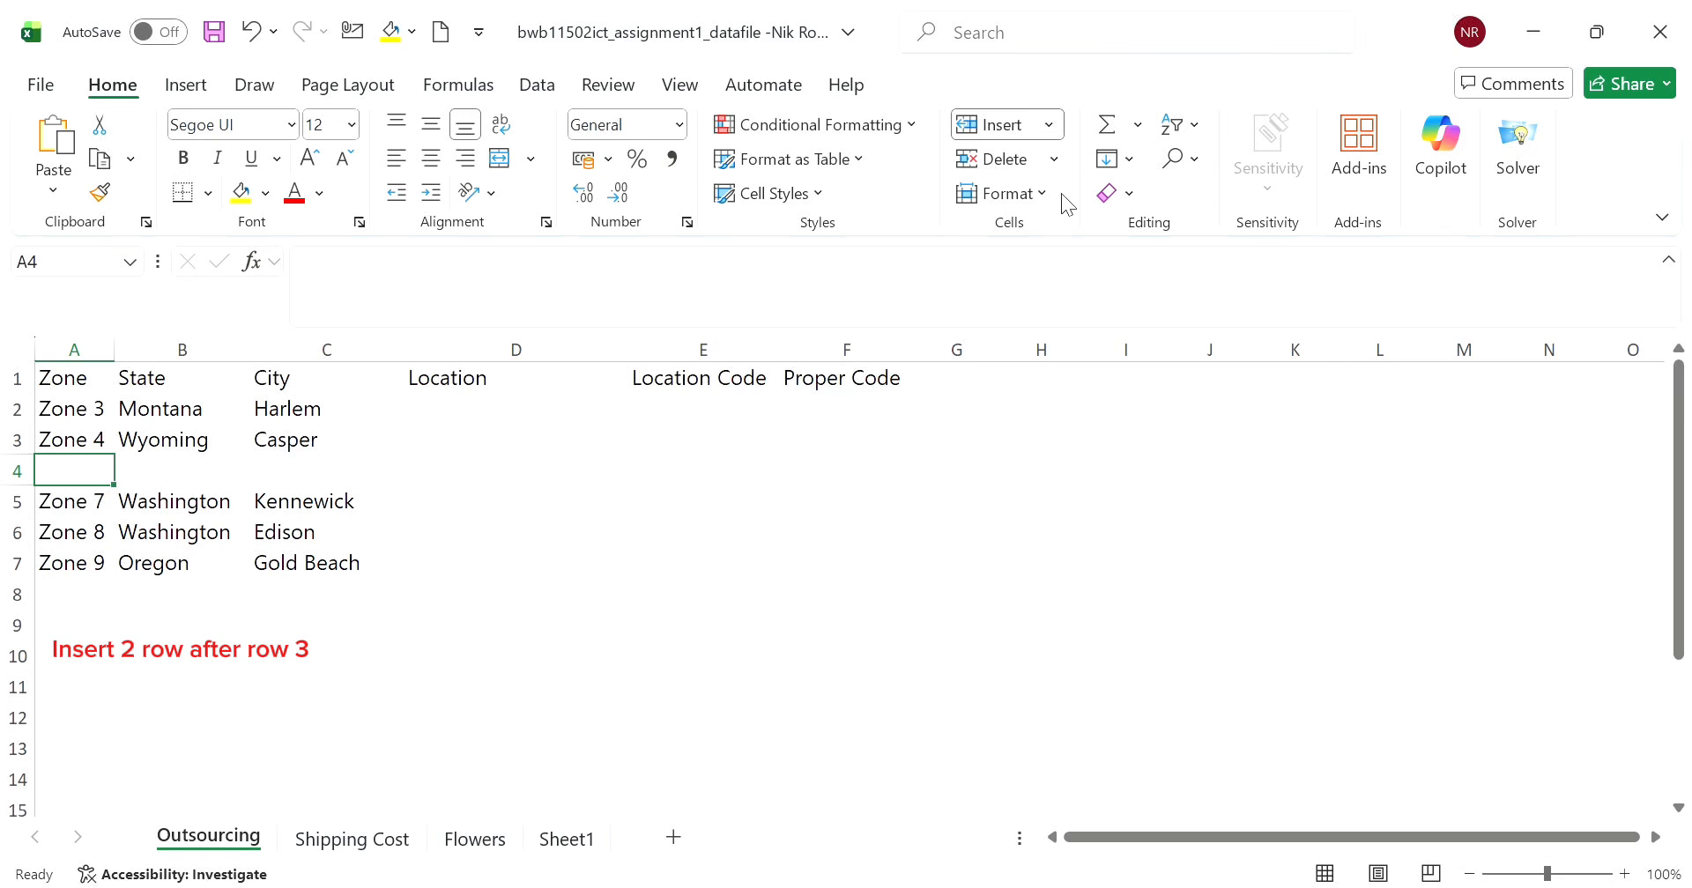
left_click(1061, 193)
- Extend the zone series from A3 down to A5, and enter the states Colorado in B4 and Oregon in B5
left_click(88, 445)
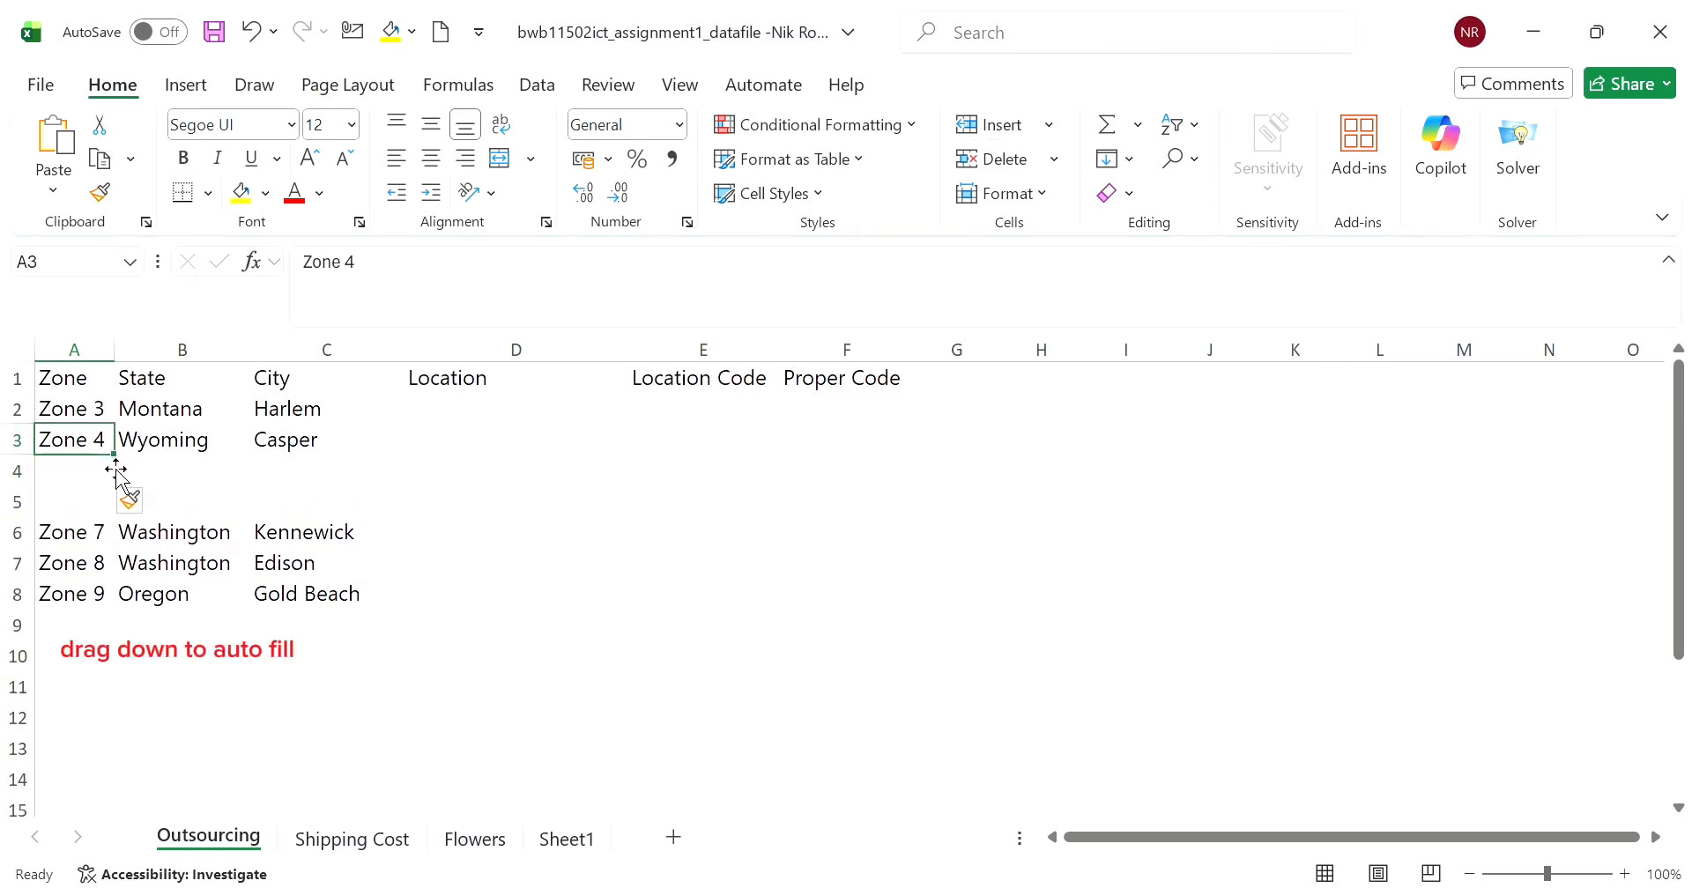
left_click_drag(111, 464, 195, 510)
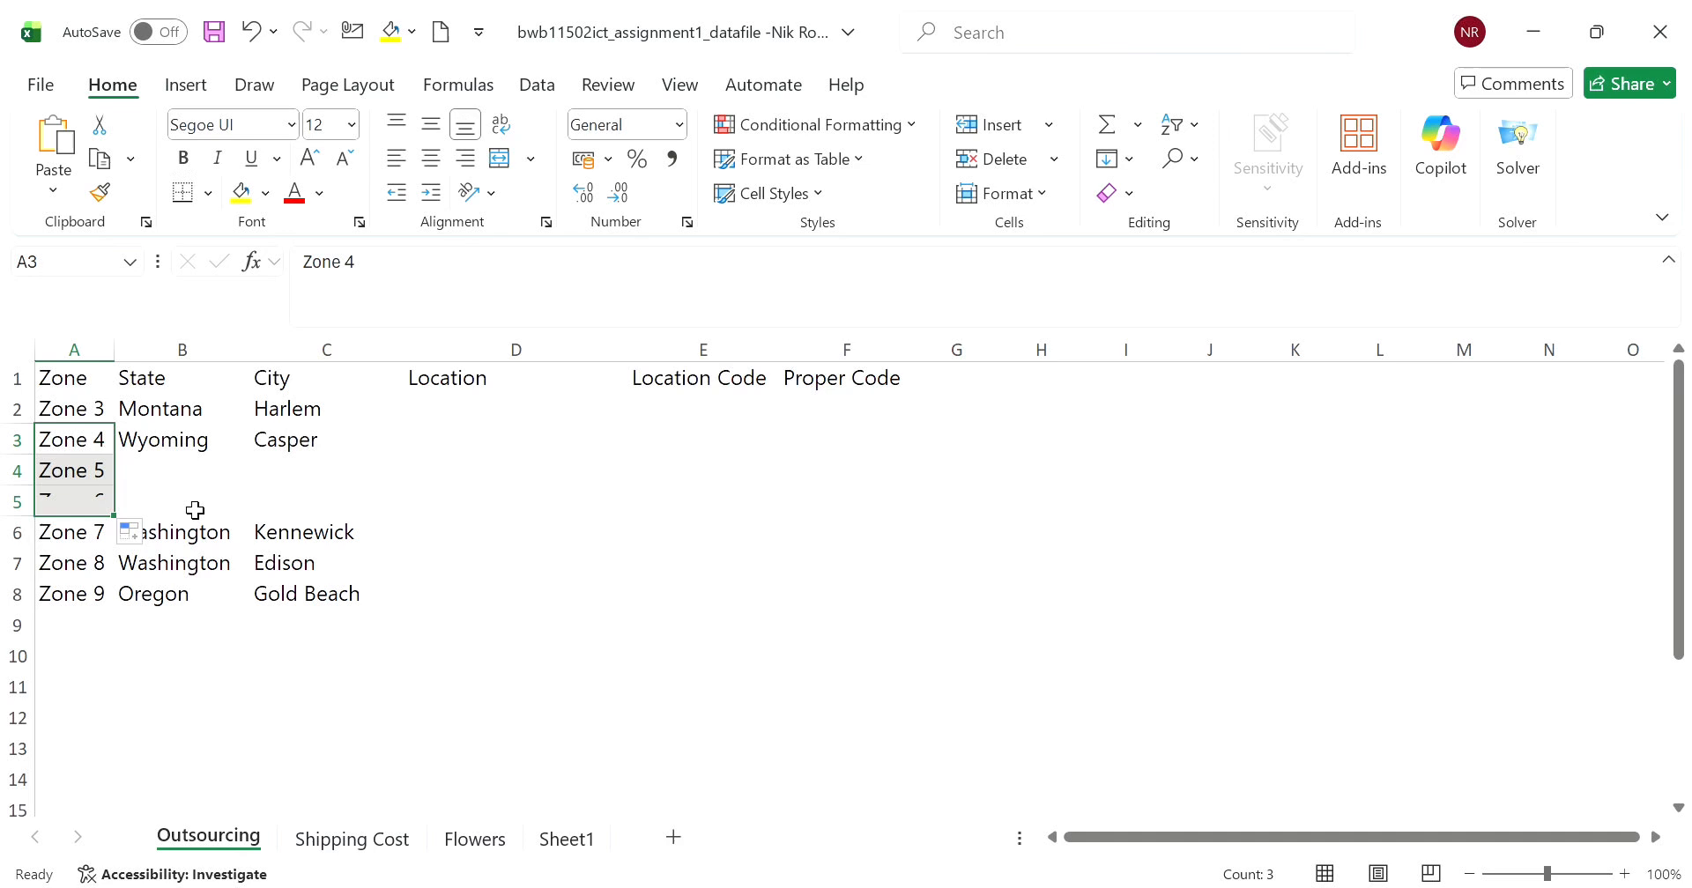
left_click(230, 475)
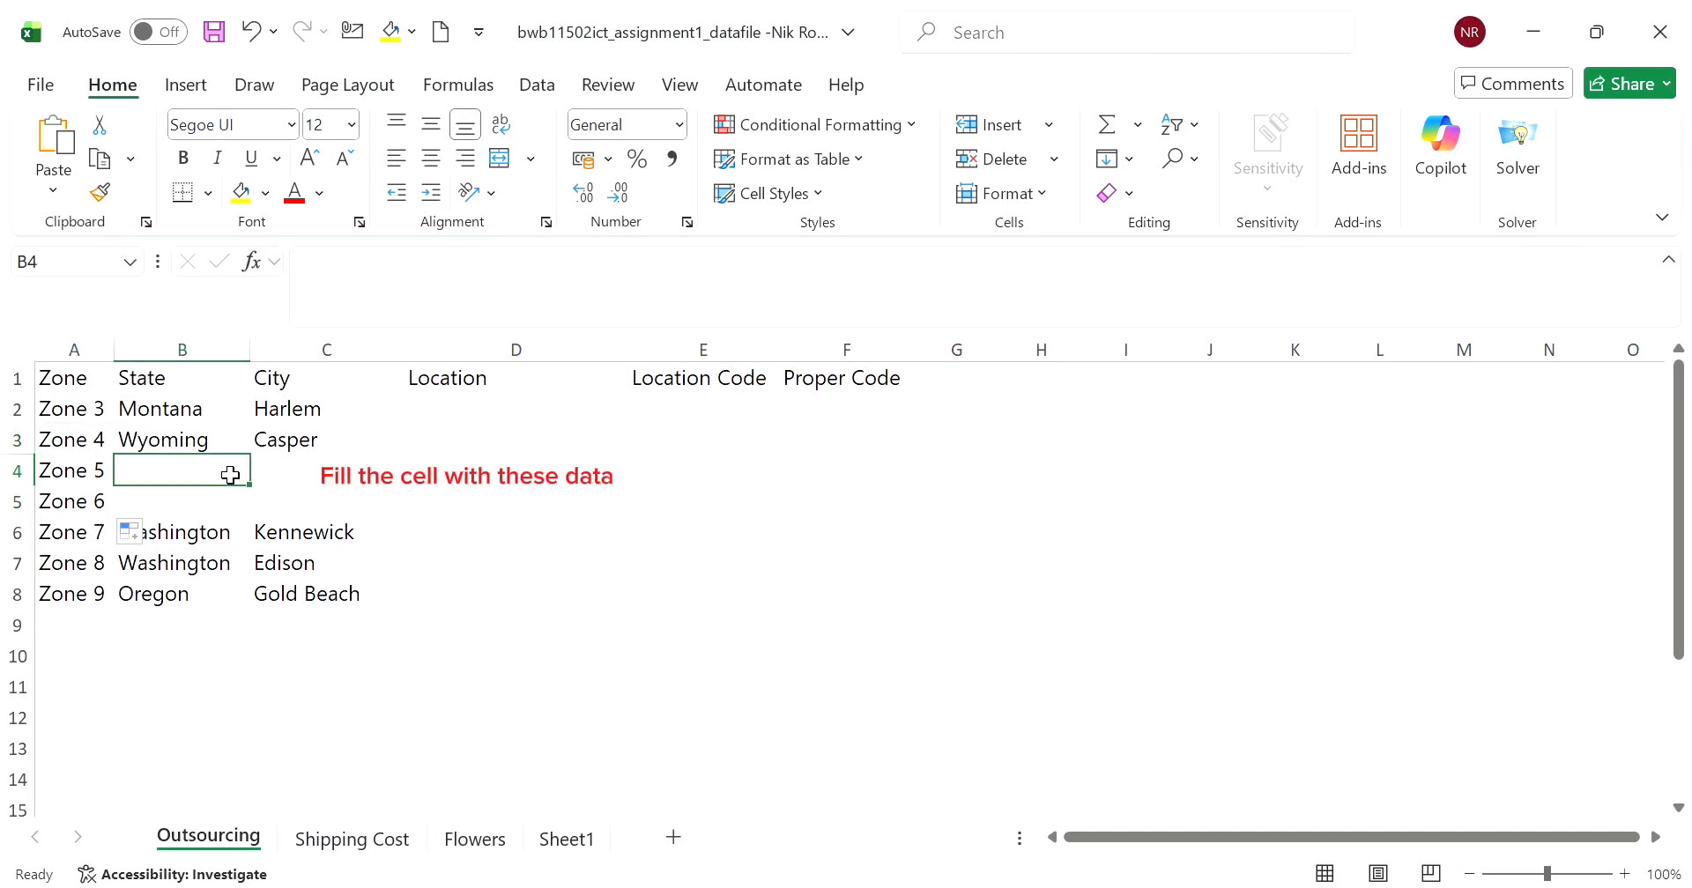
type("Colo")
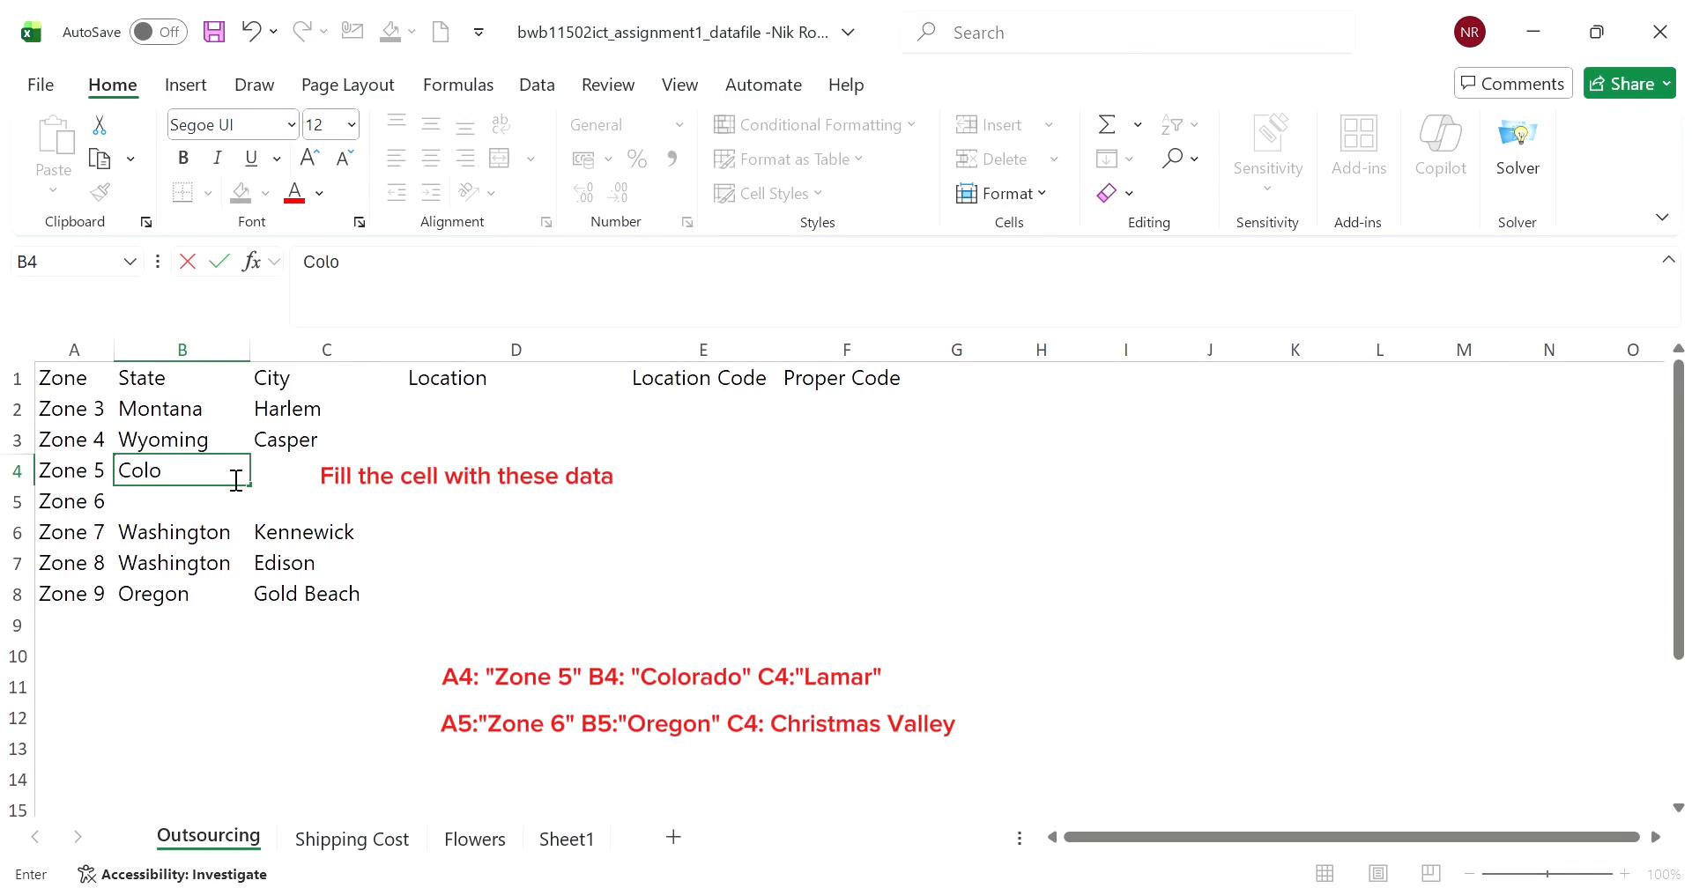
type("rad")
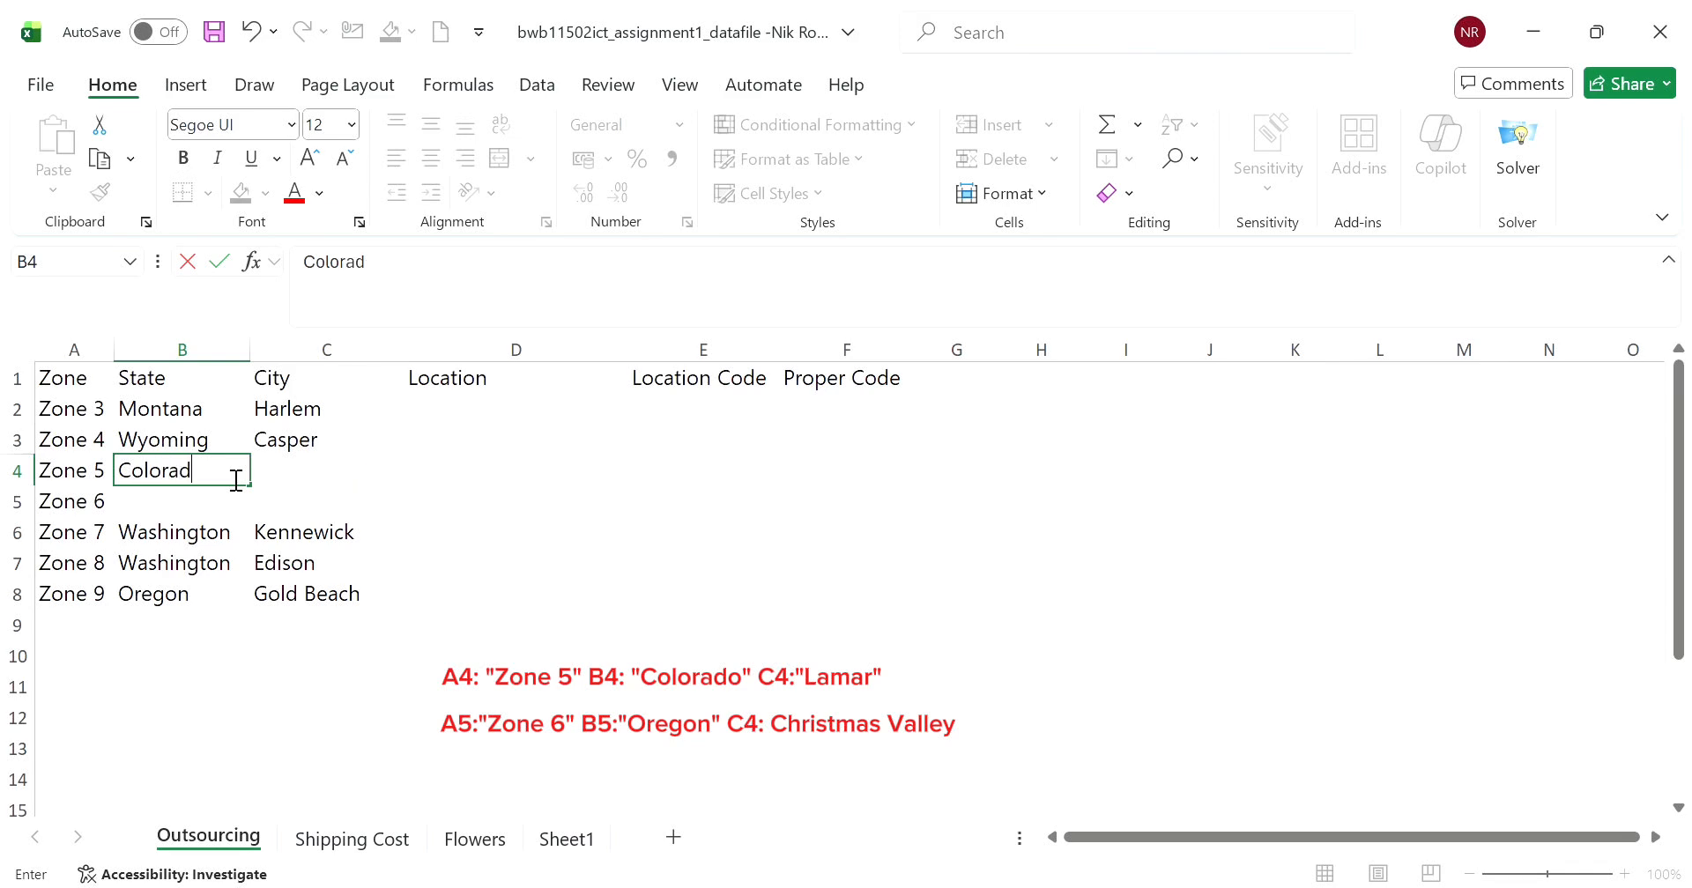
type("o")
key("Return")
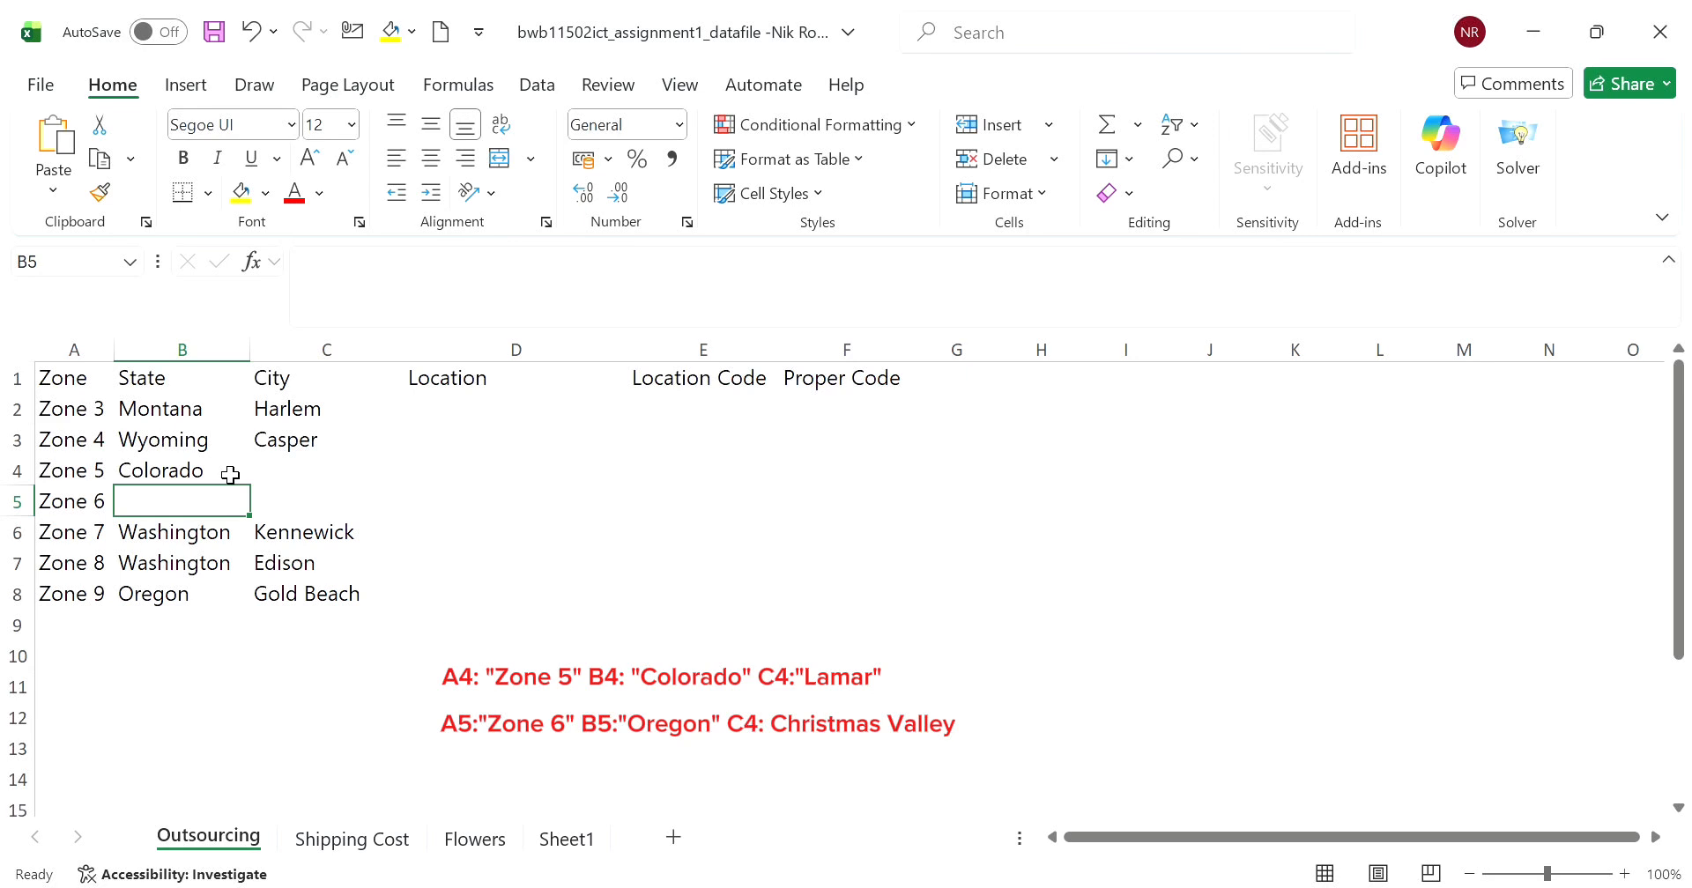
type("Oregon")
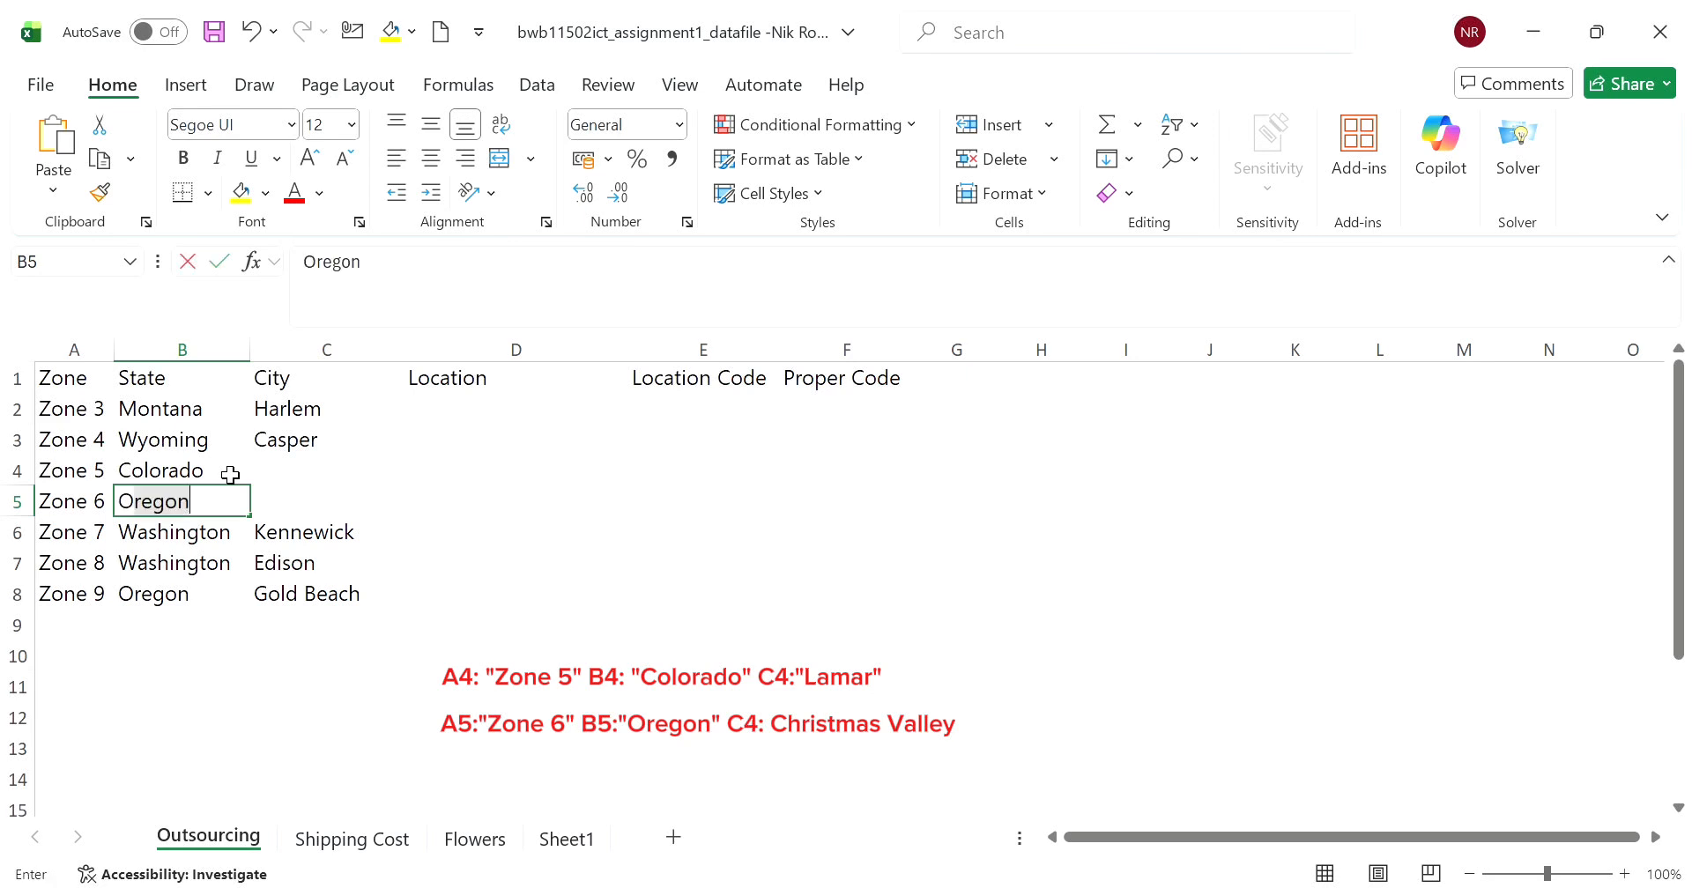
key("Tab")
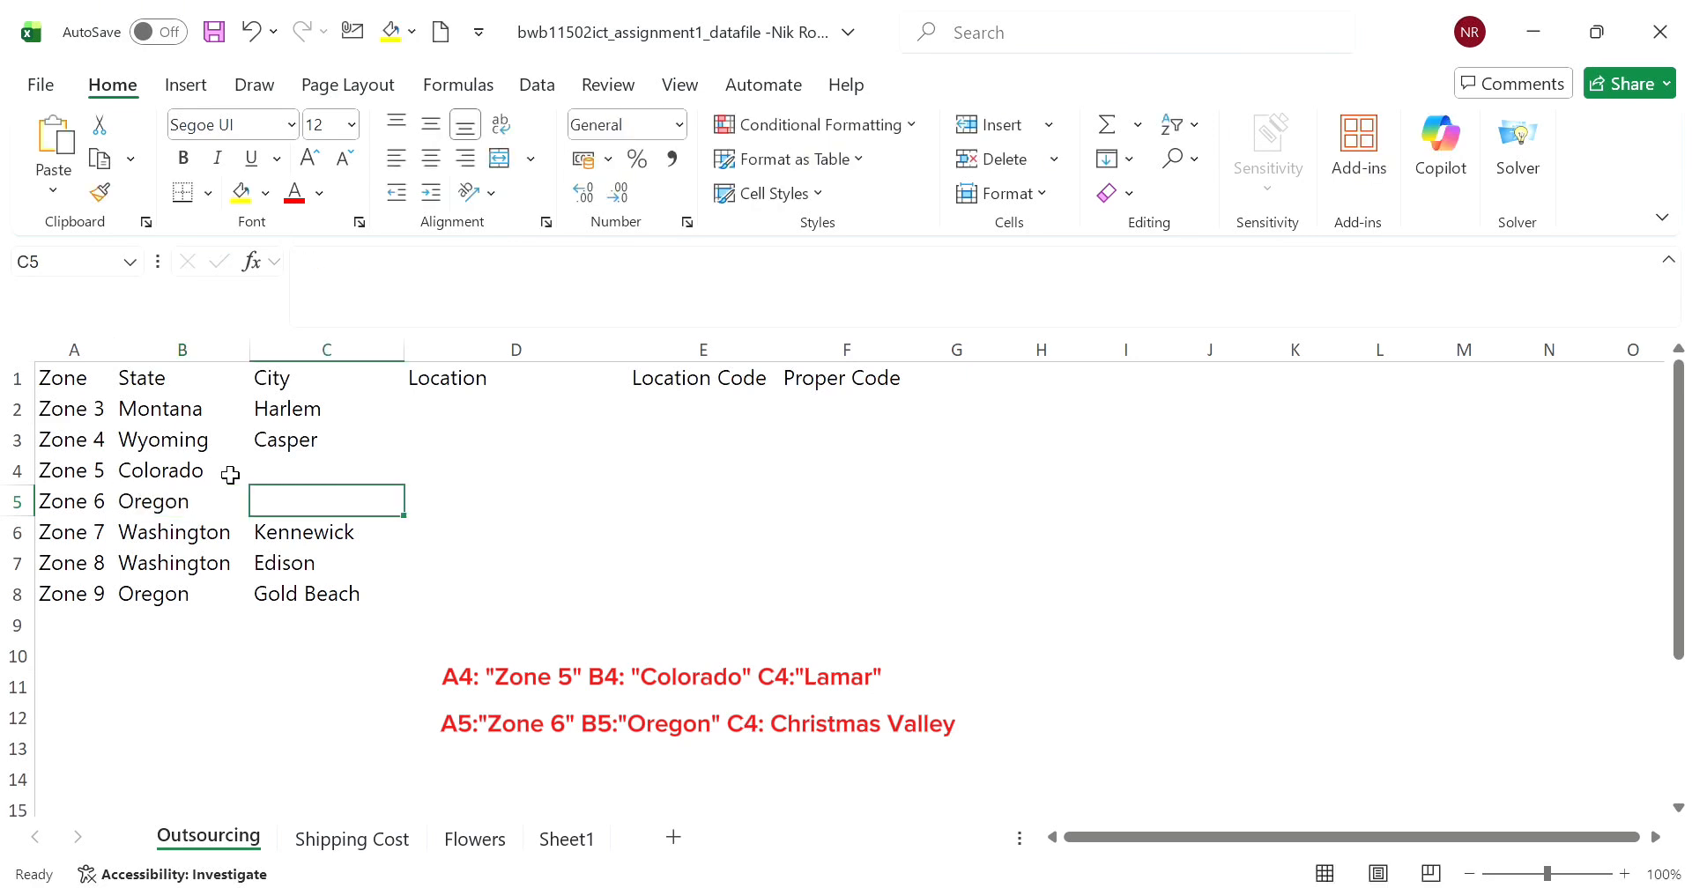
- Enter the cities Lamar in C4 and Christmas Valley in C5
key("Up")
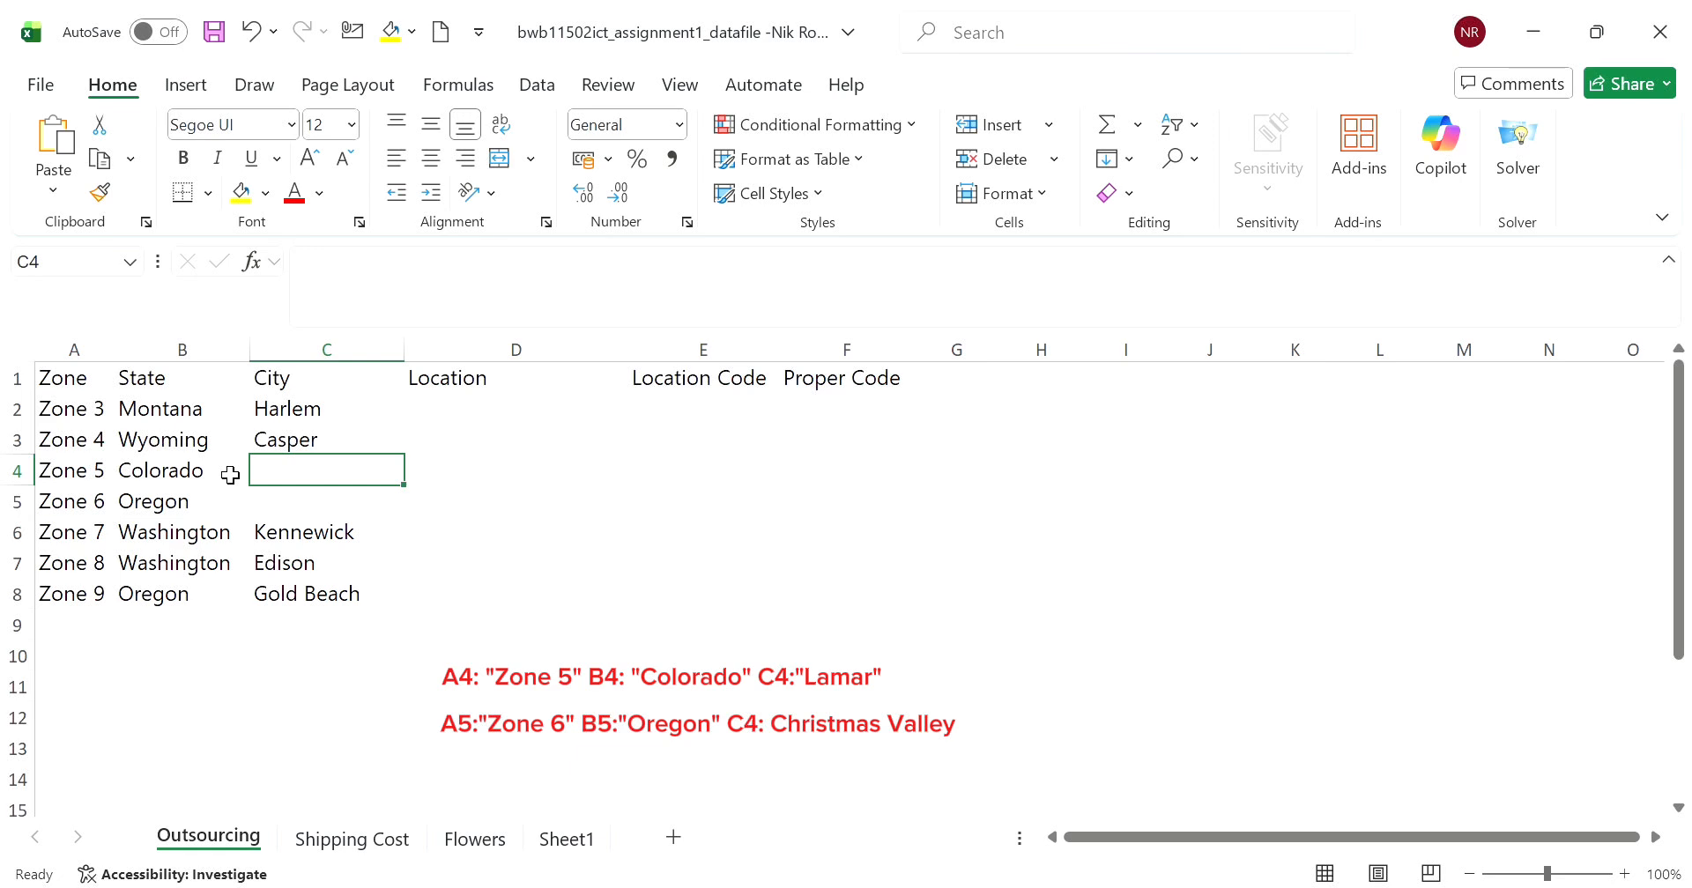
type("Lam")
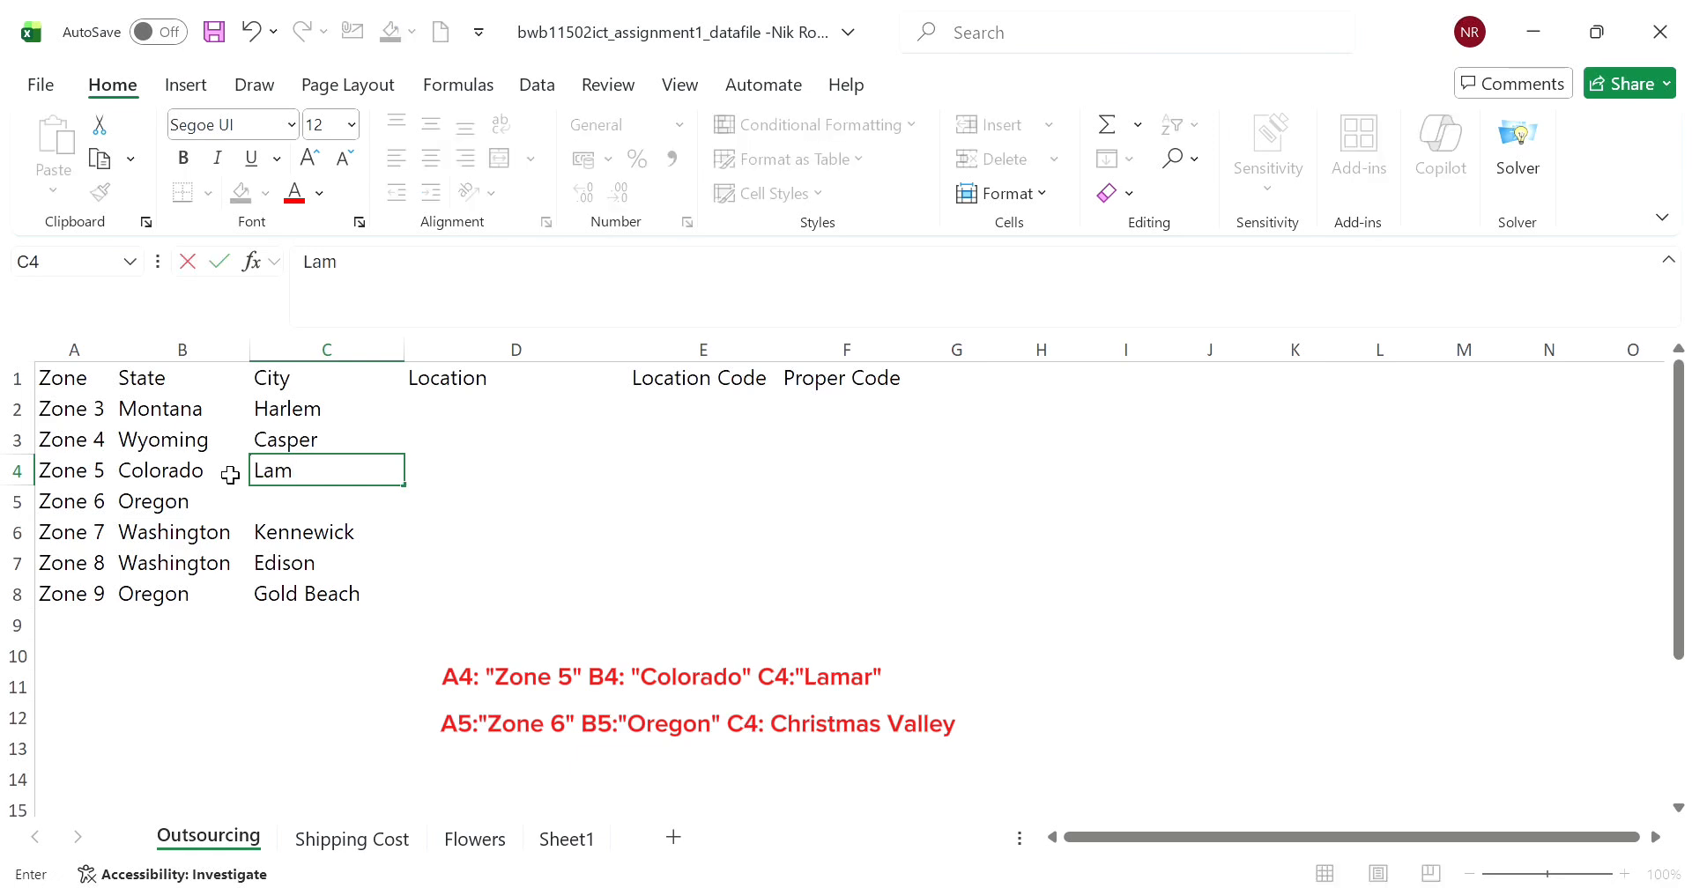
type("ar")
key("Return")
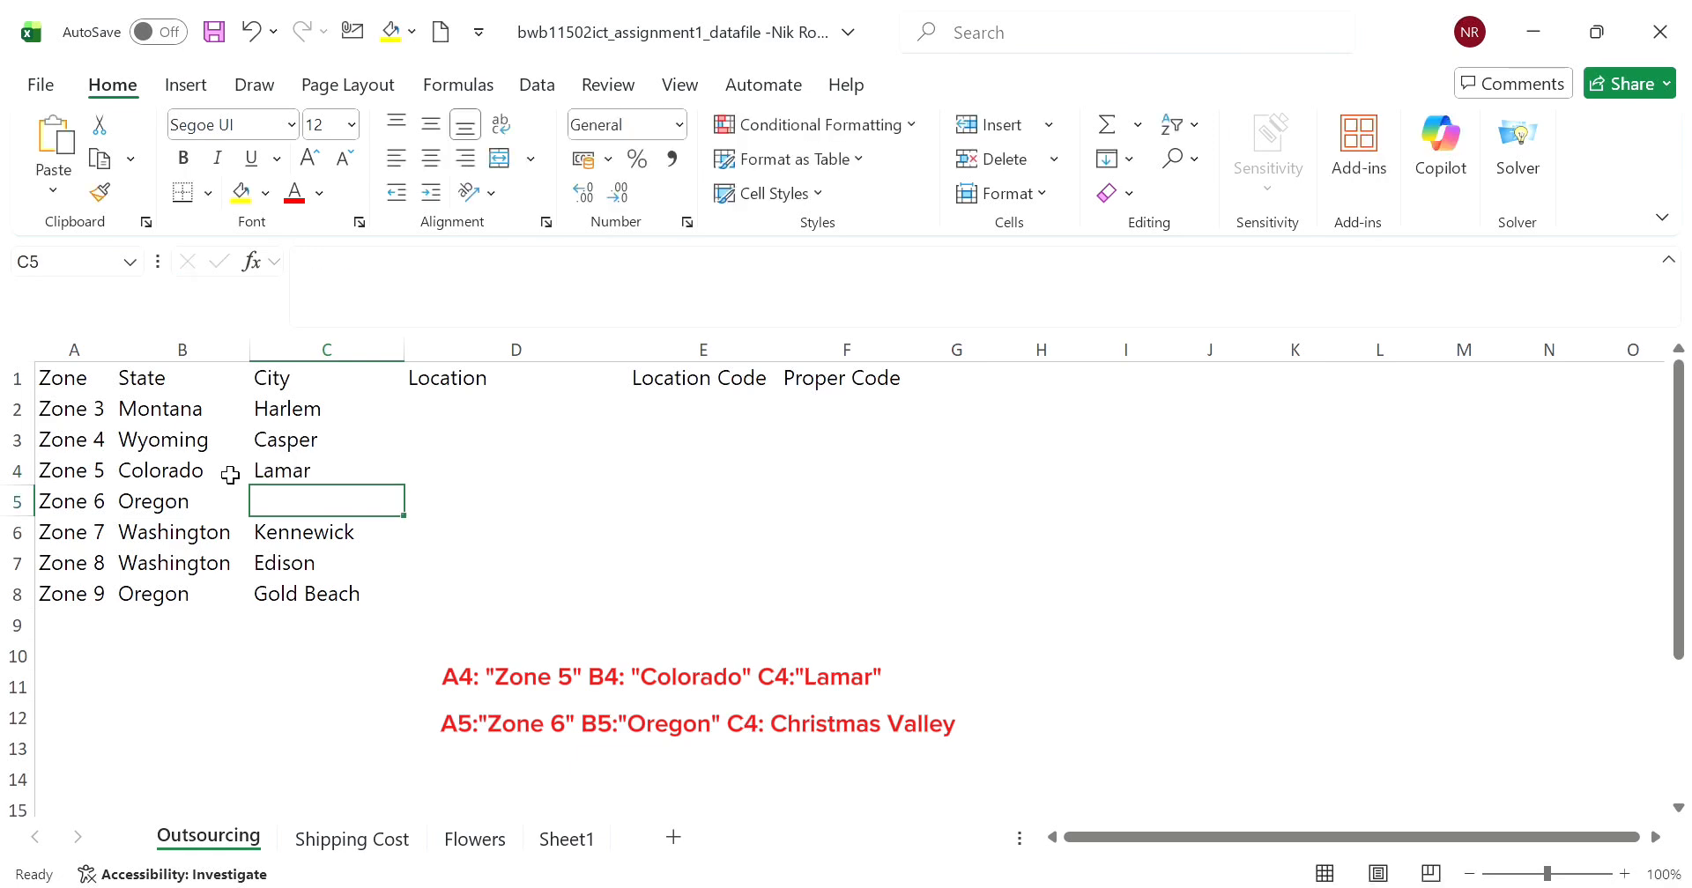
type("Chris")
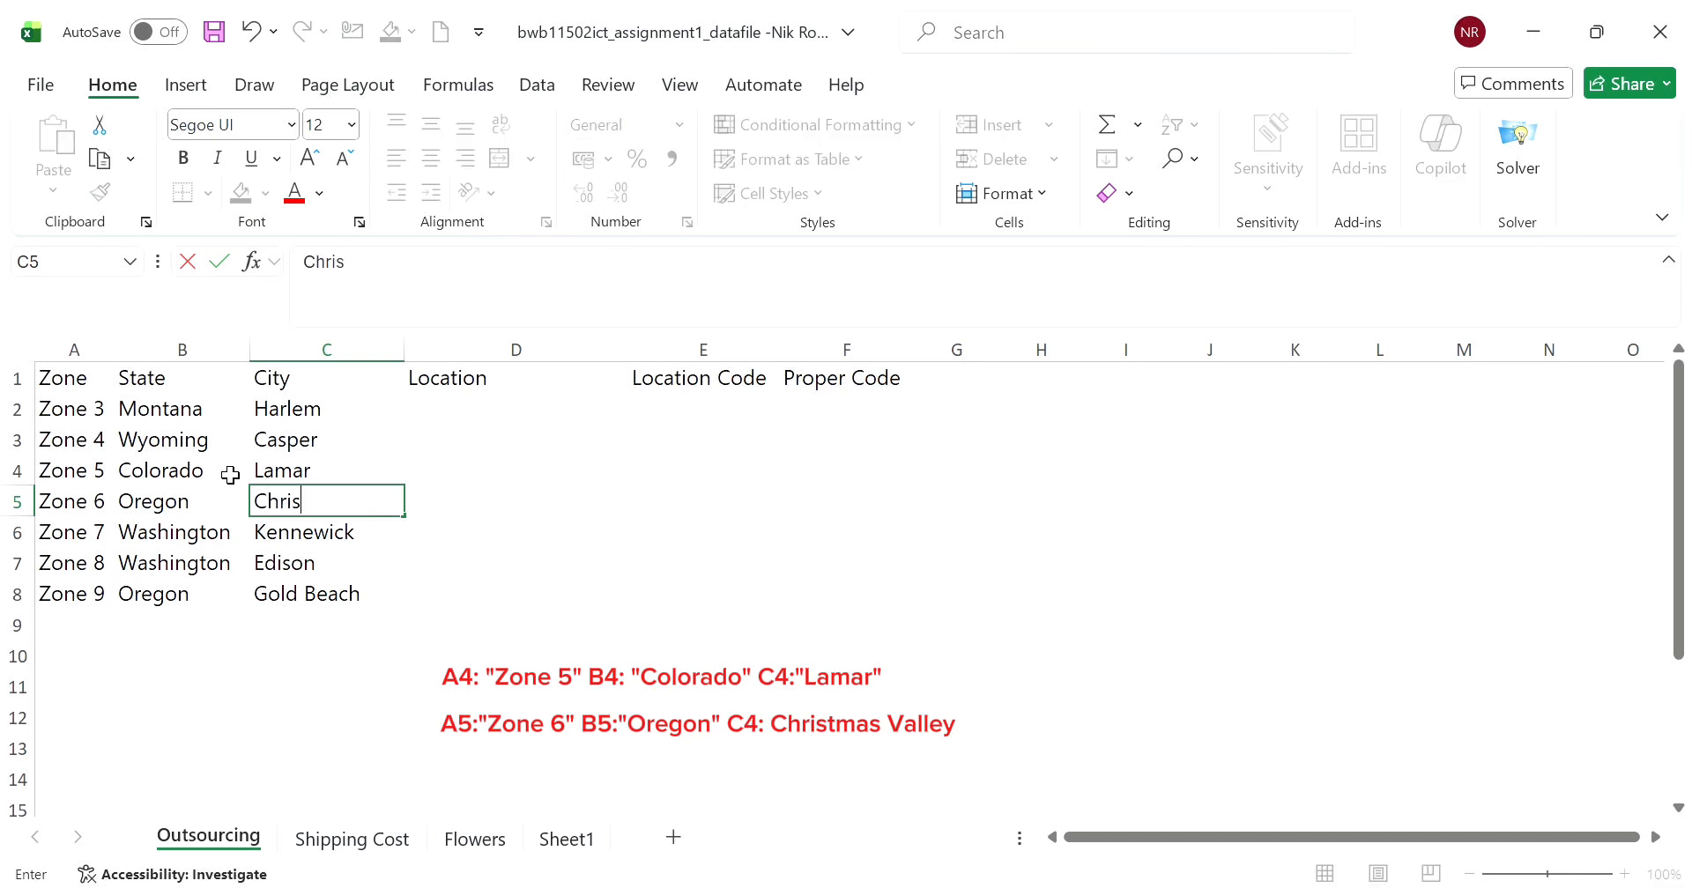
type("tma")
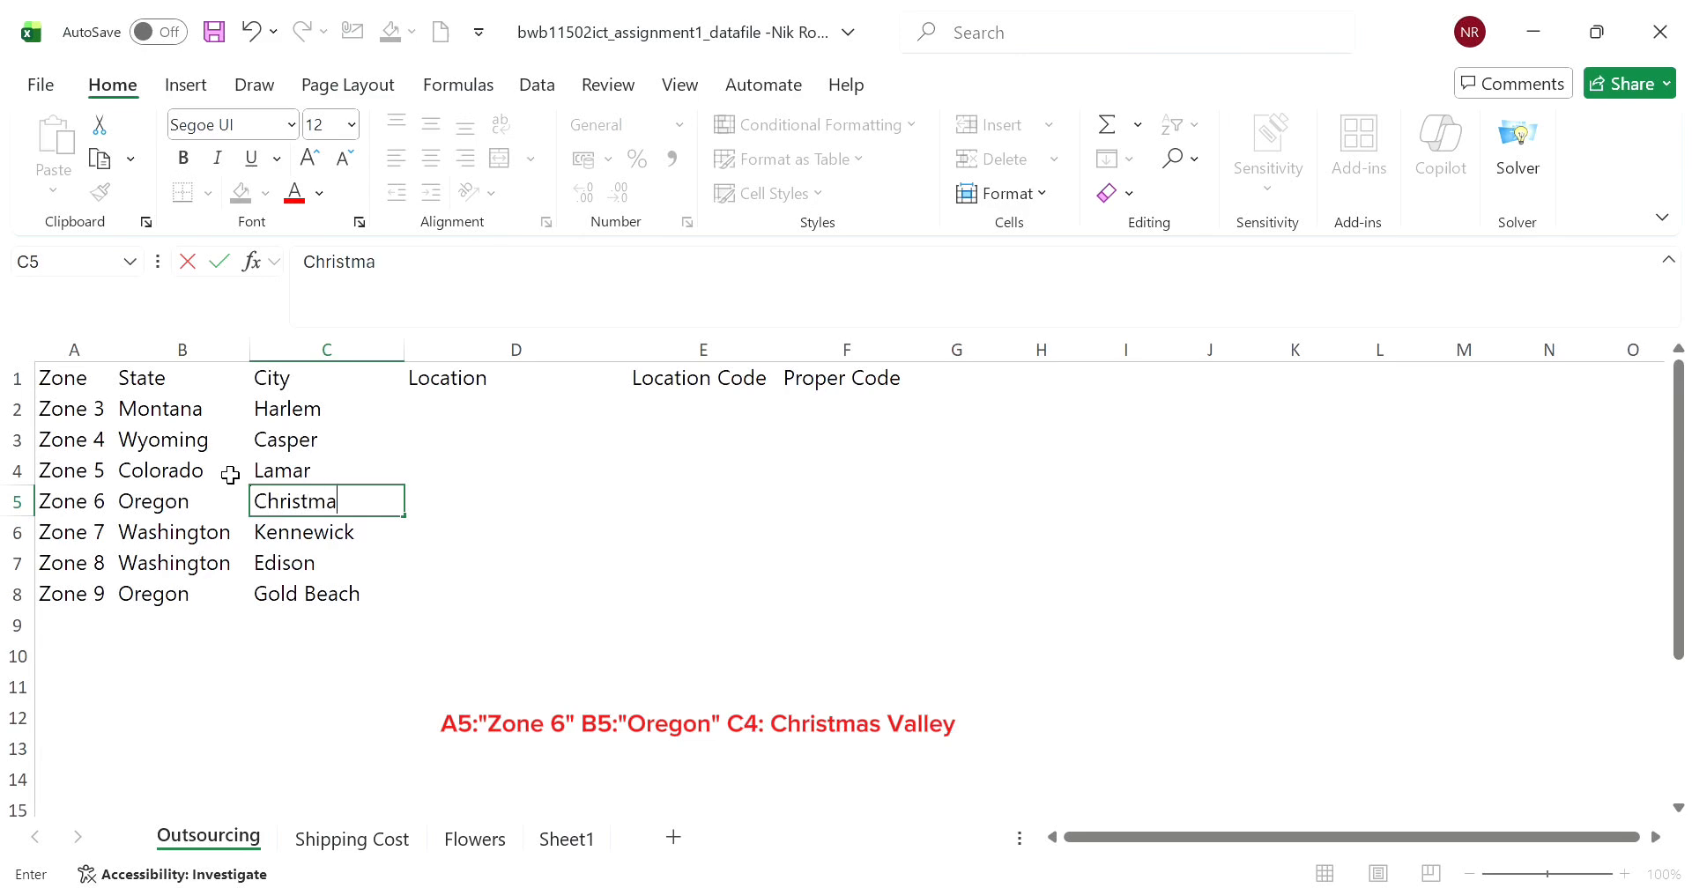
type("s Valley")
- Enter the formula =CONCAT(B2,", ",C2) in D2 to combine state and city under Location
left_click(527, 412)
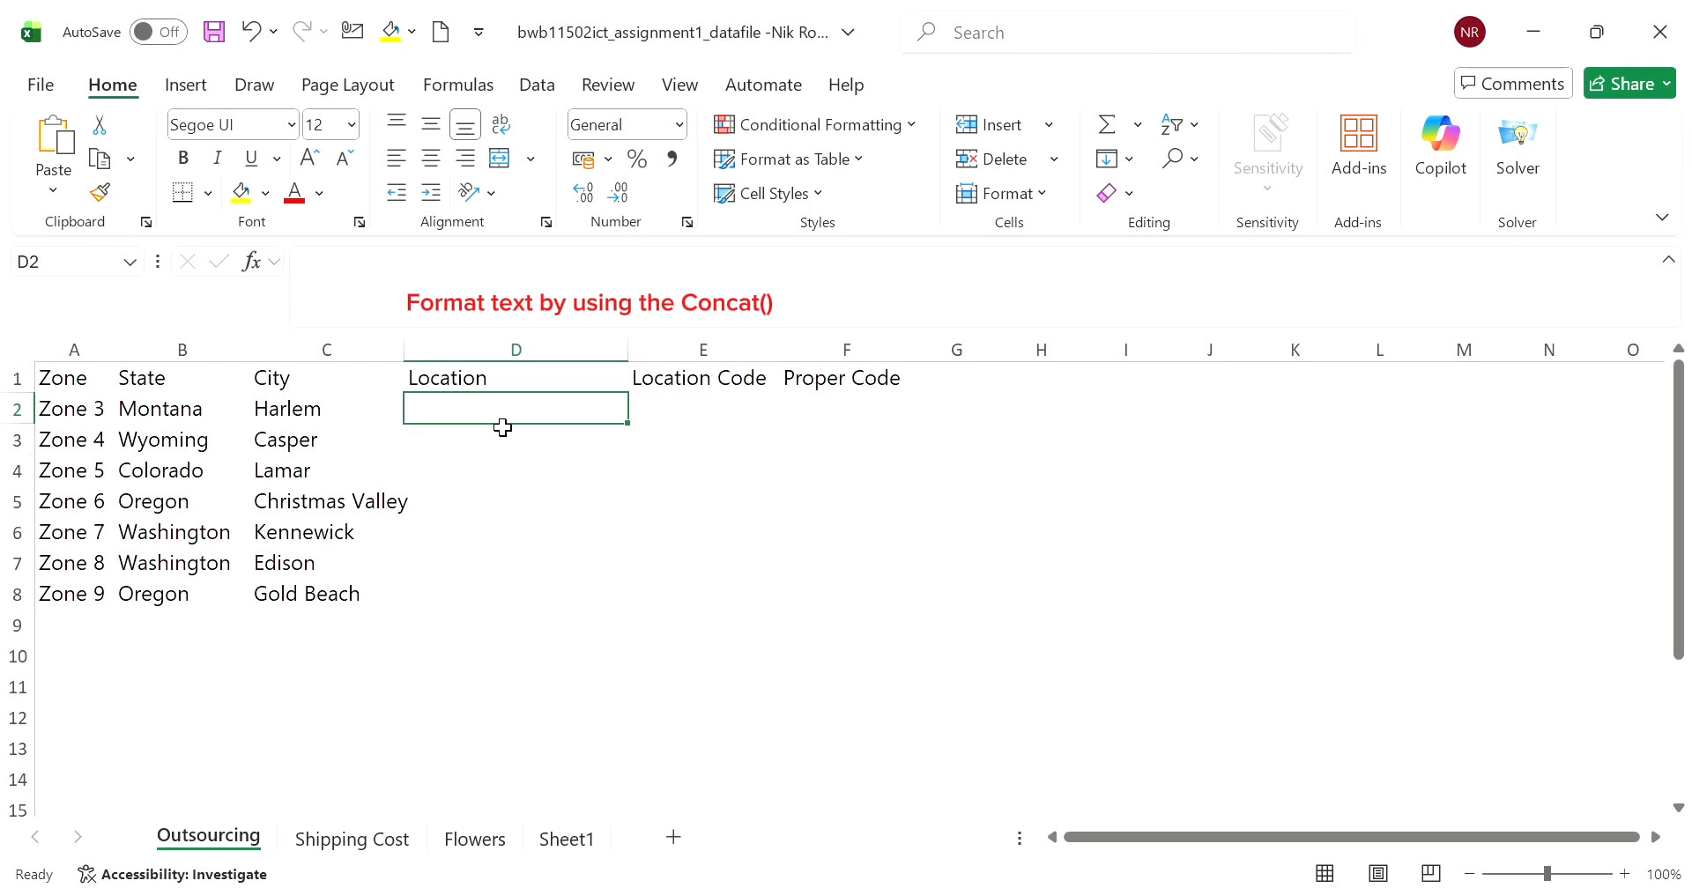
type("=")
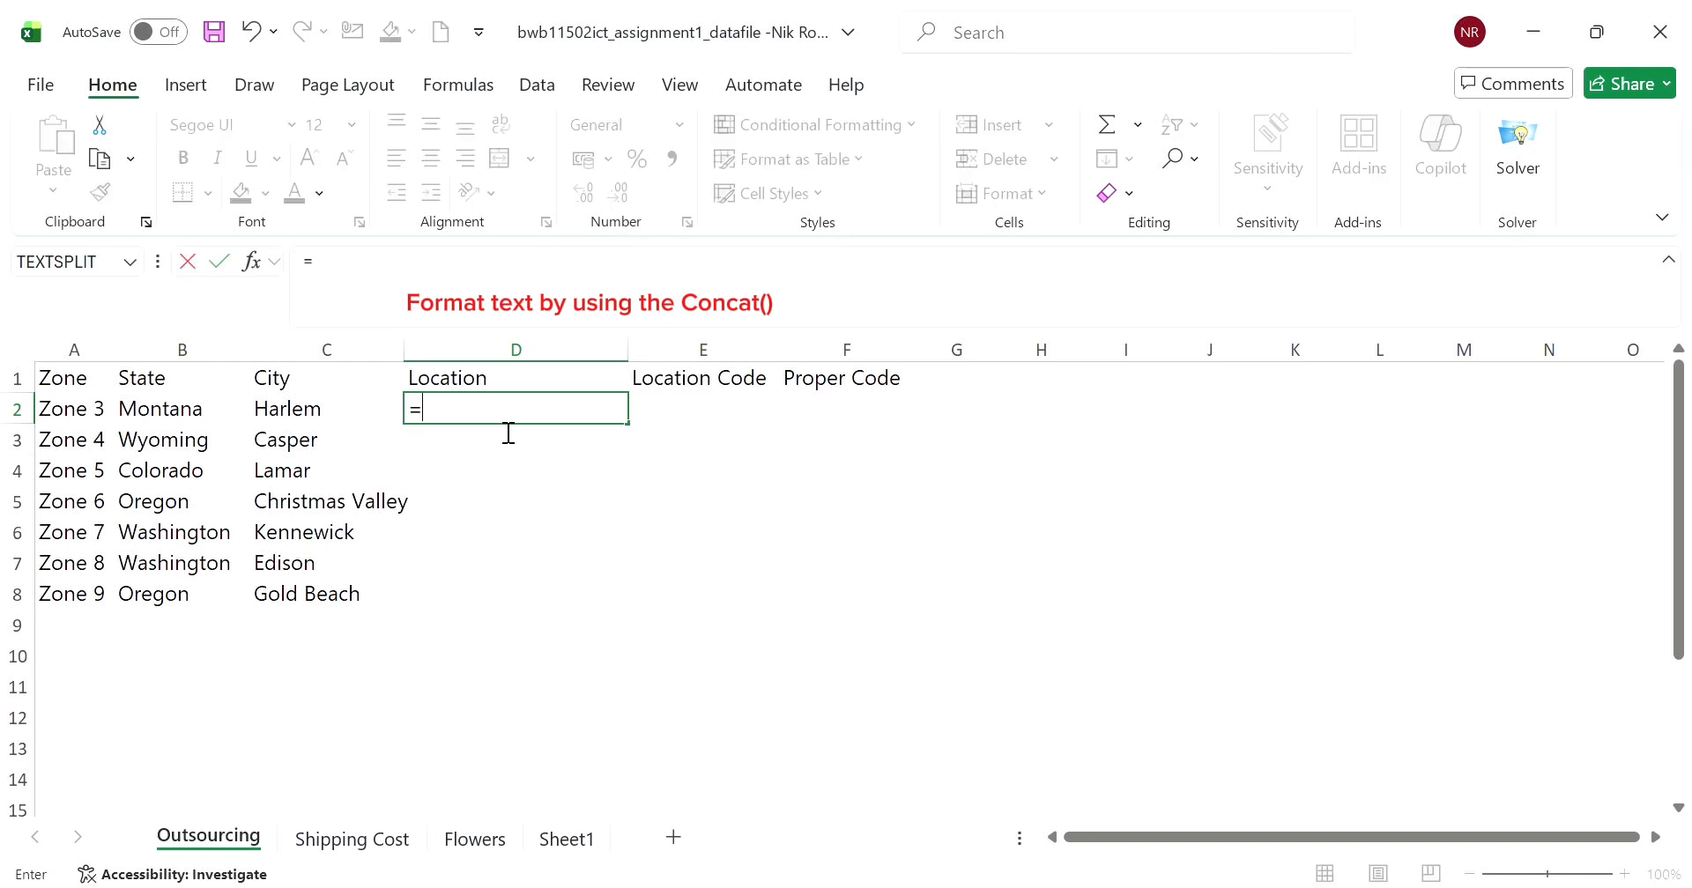
type("CONCAT")
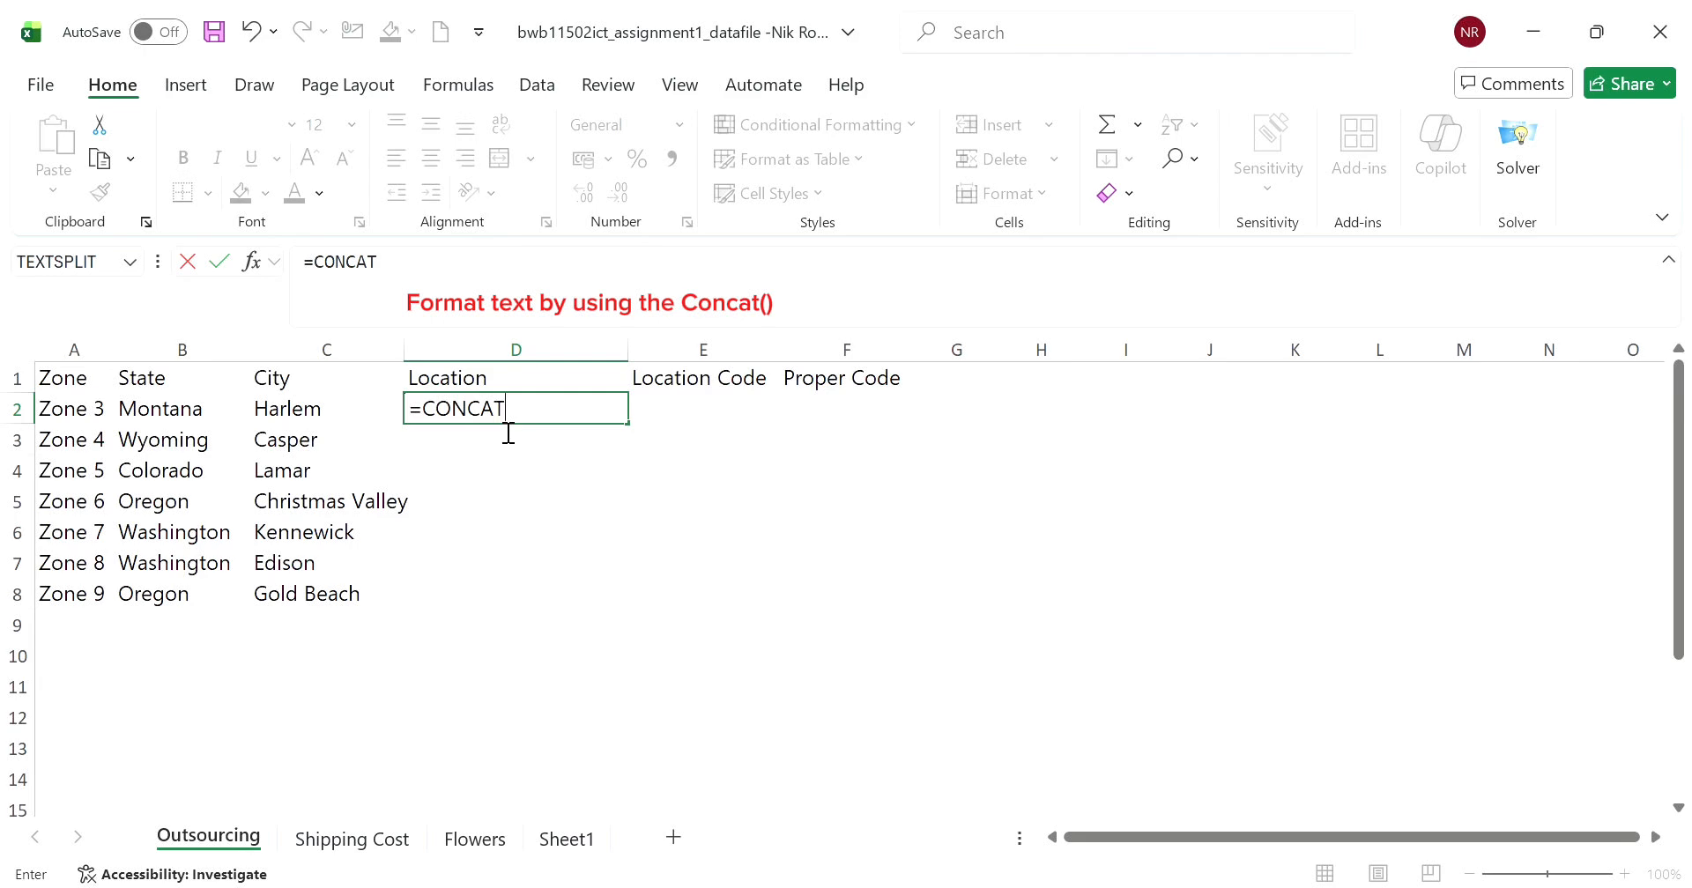
type("(")
left_click(201, 411)
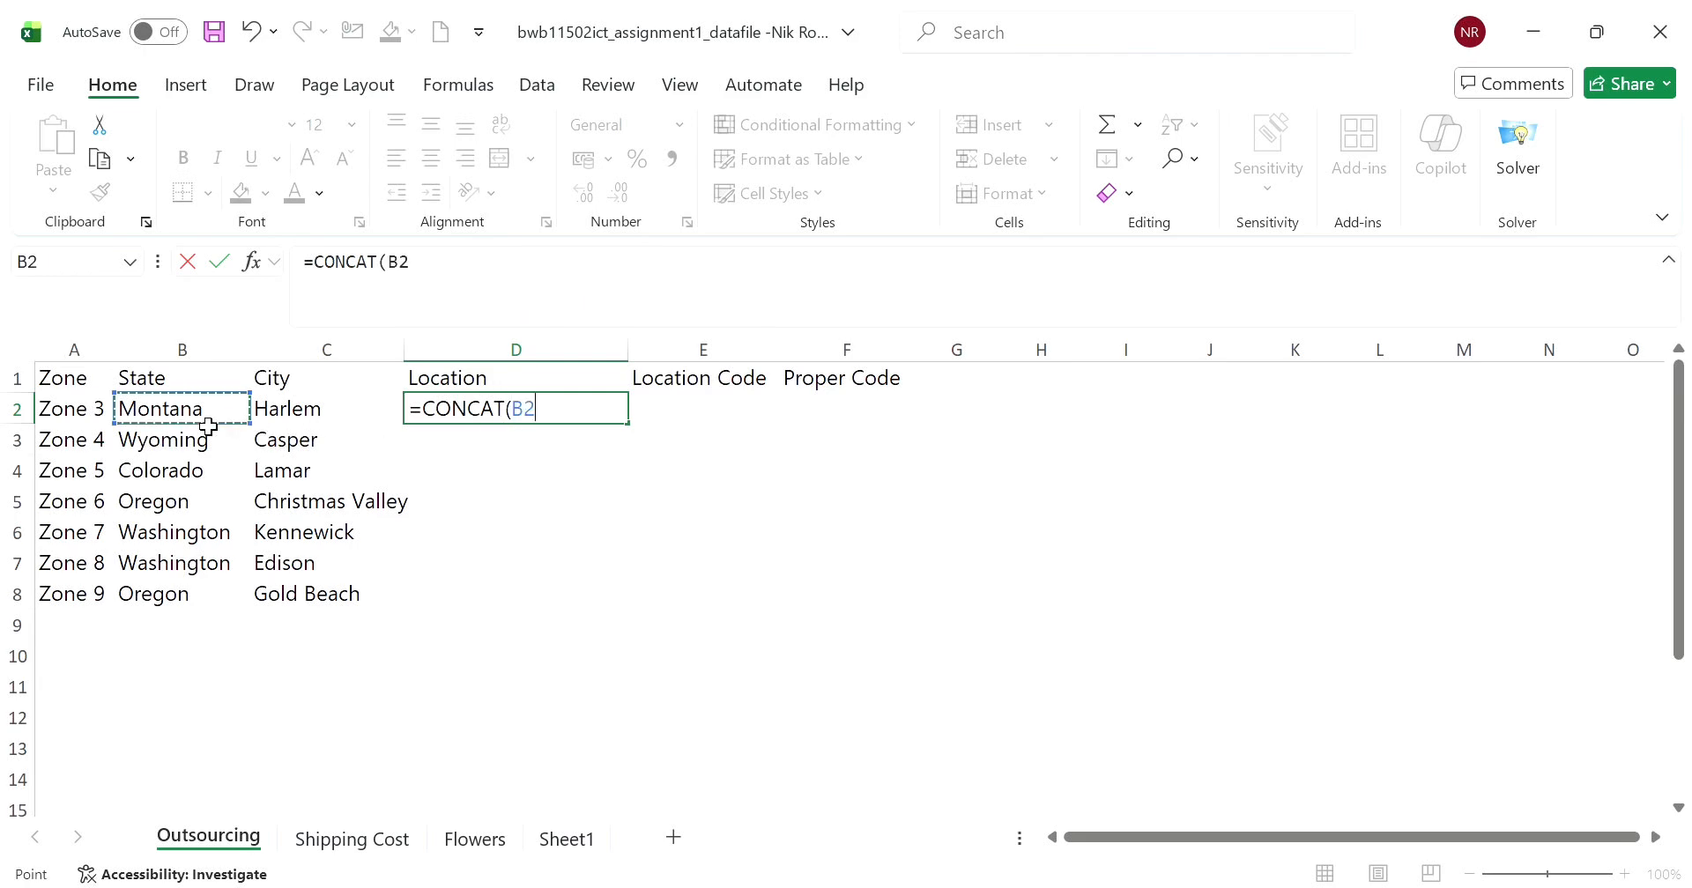
type(",\"")
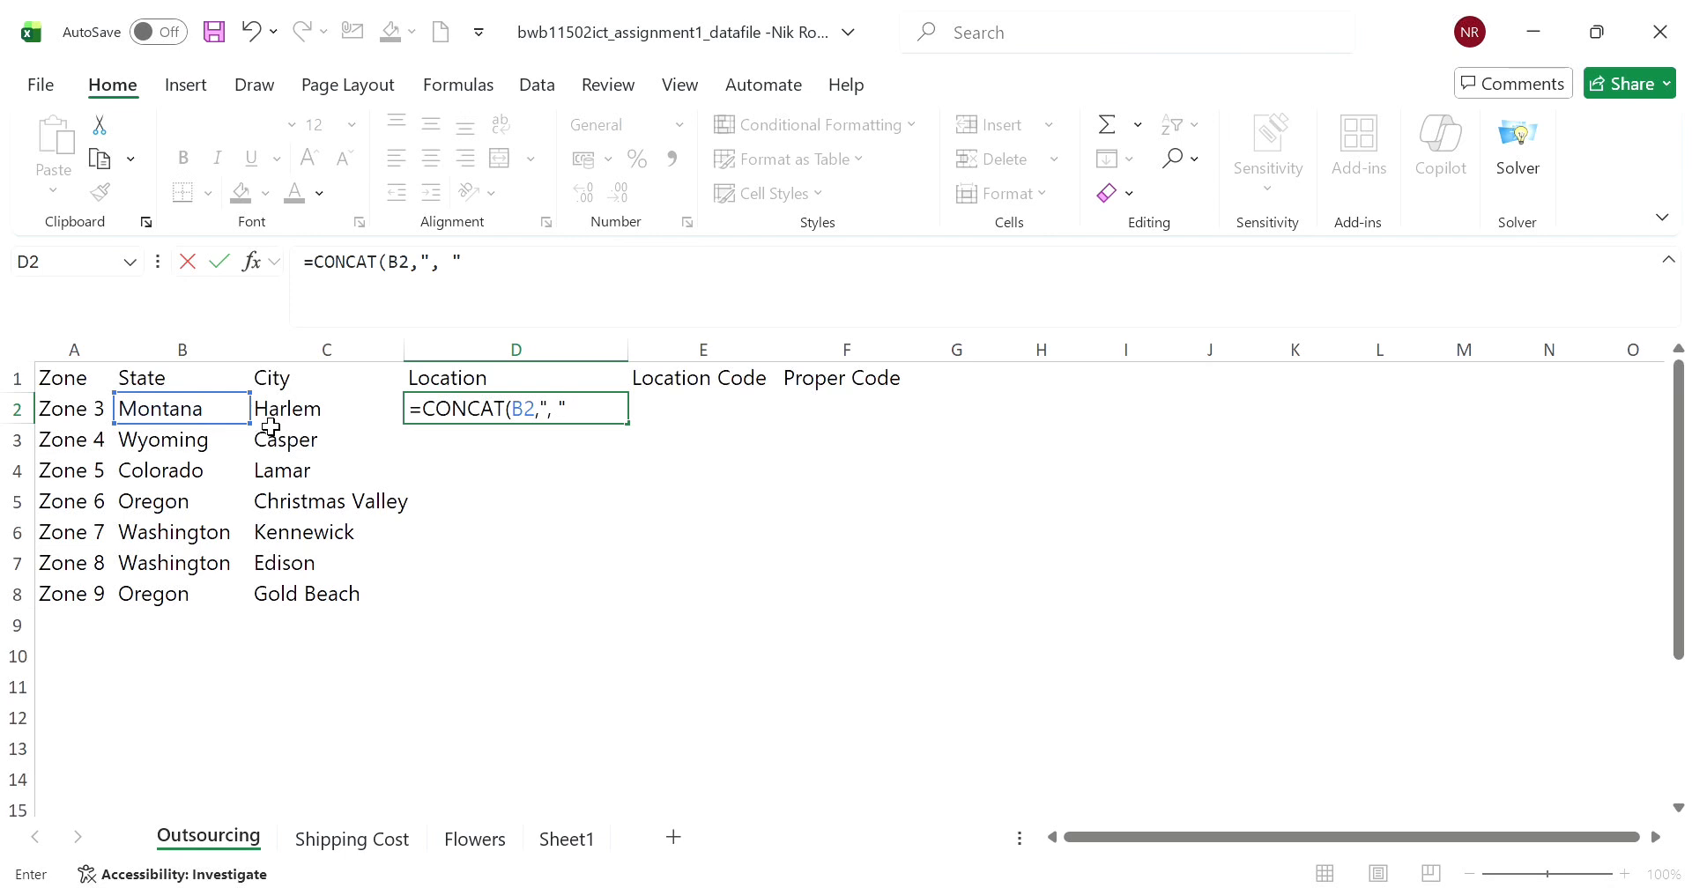
type(", \",")
left_click(309, 421)
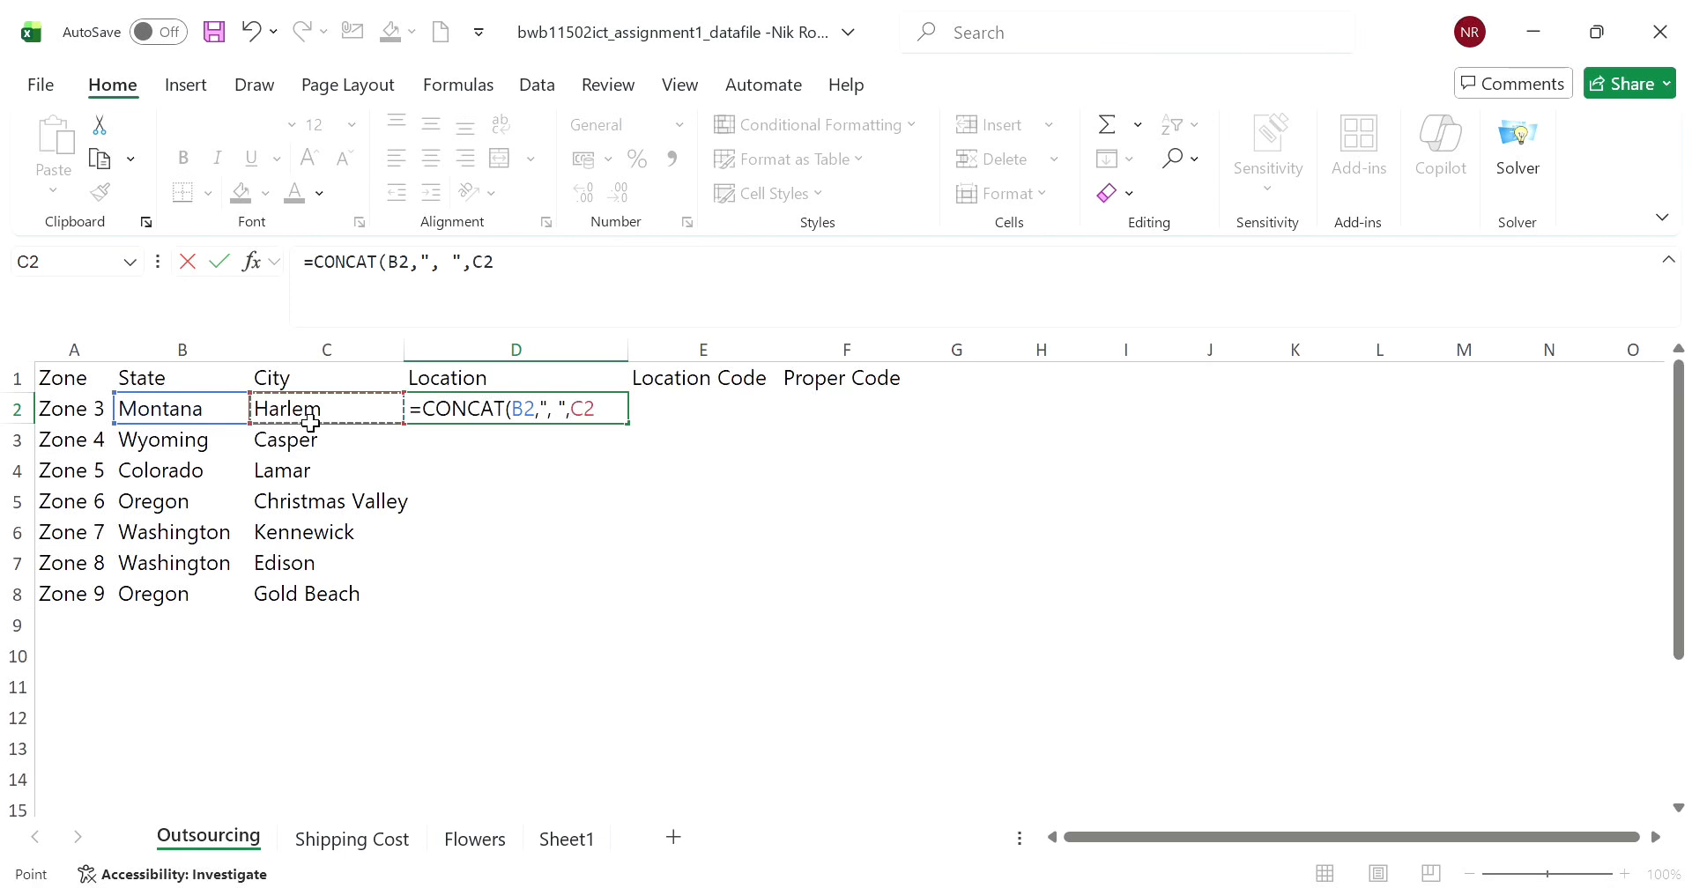
type(")")
key("Return")
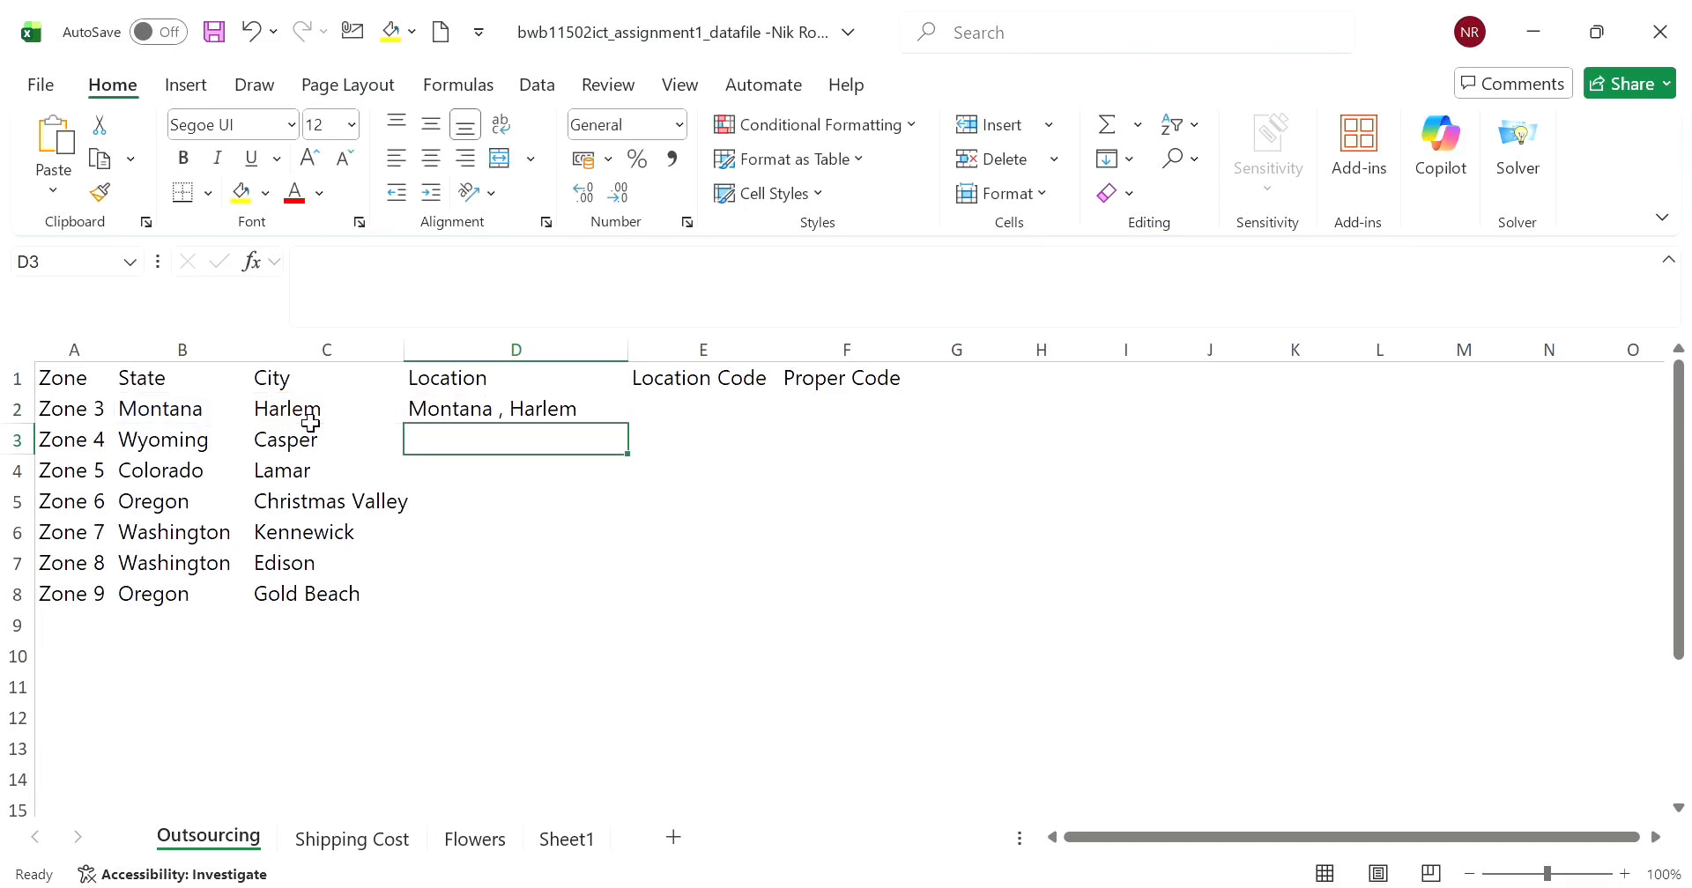
- Copy the Location formula from D2 down to D8 and check the formulas in the filled cells
left_click(551, 410)
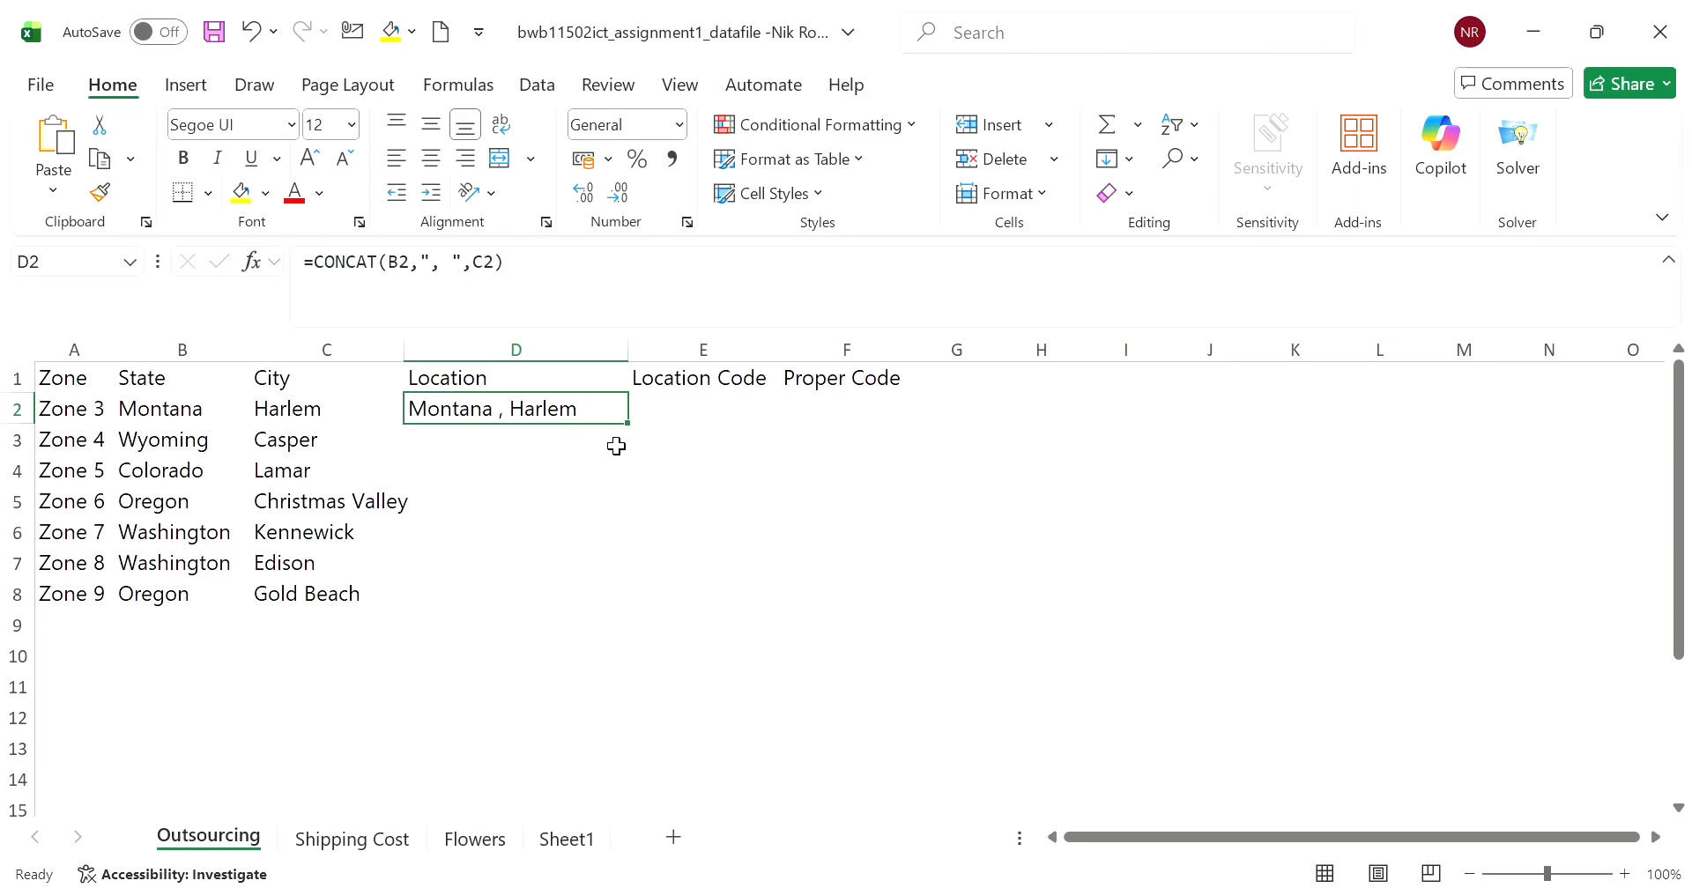
left_click_drag(639, 435, 621, 604)
left_click(692, 533)
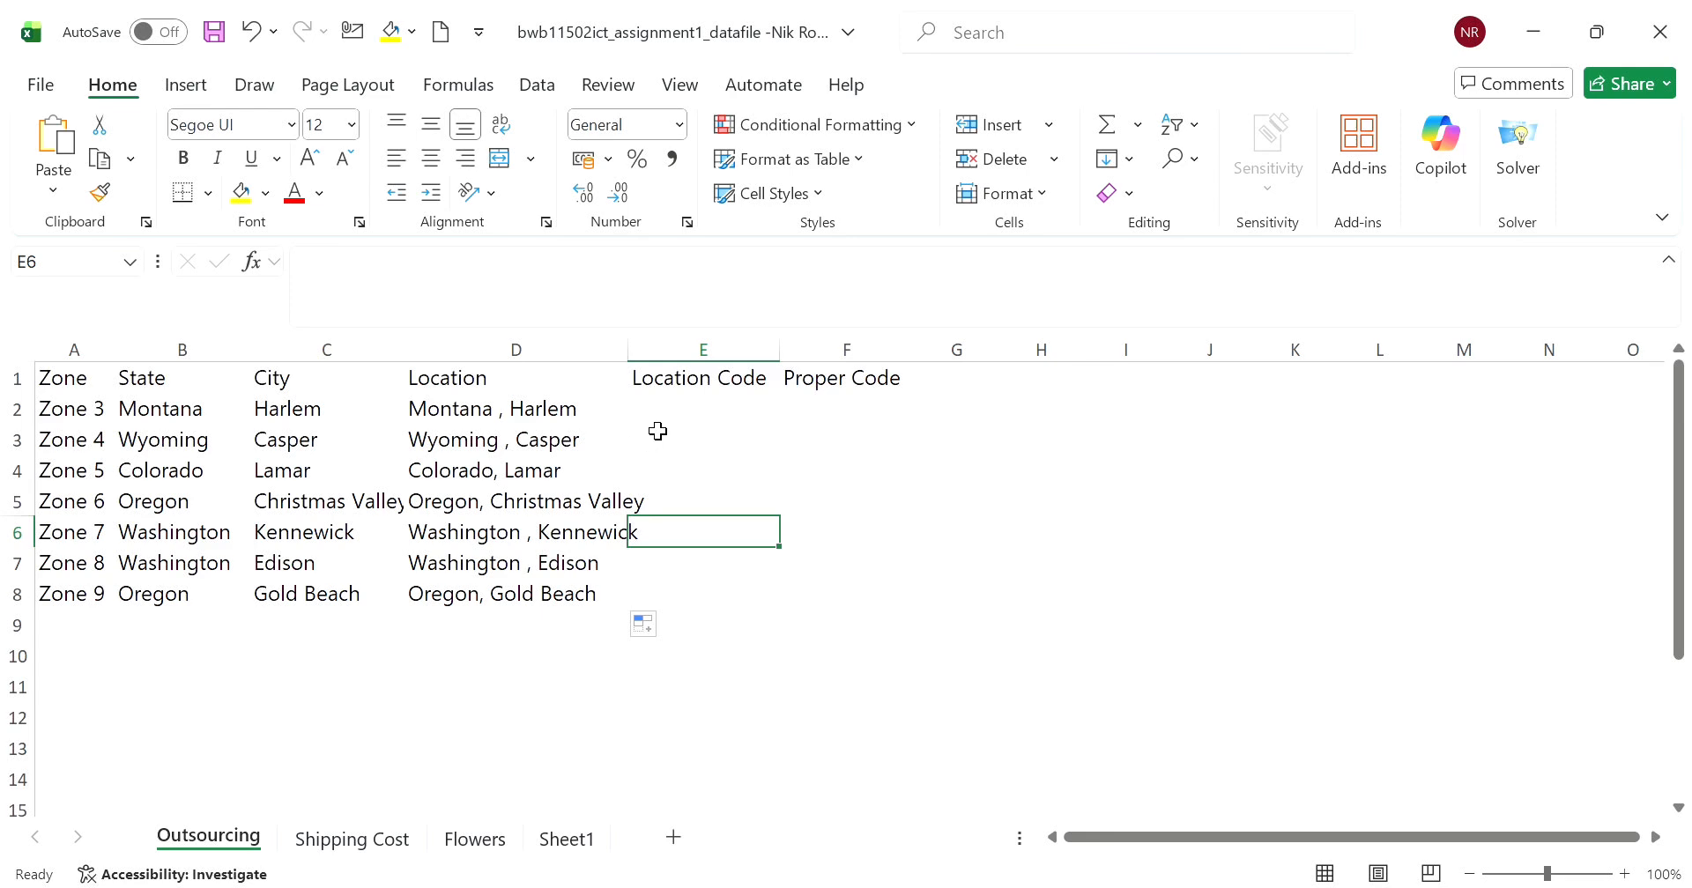
left_click(566, 438)
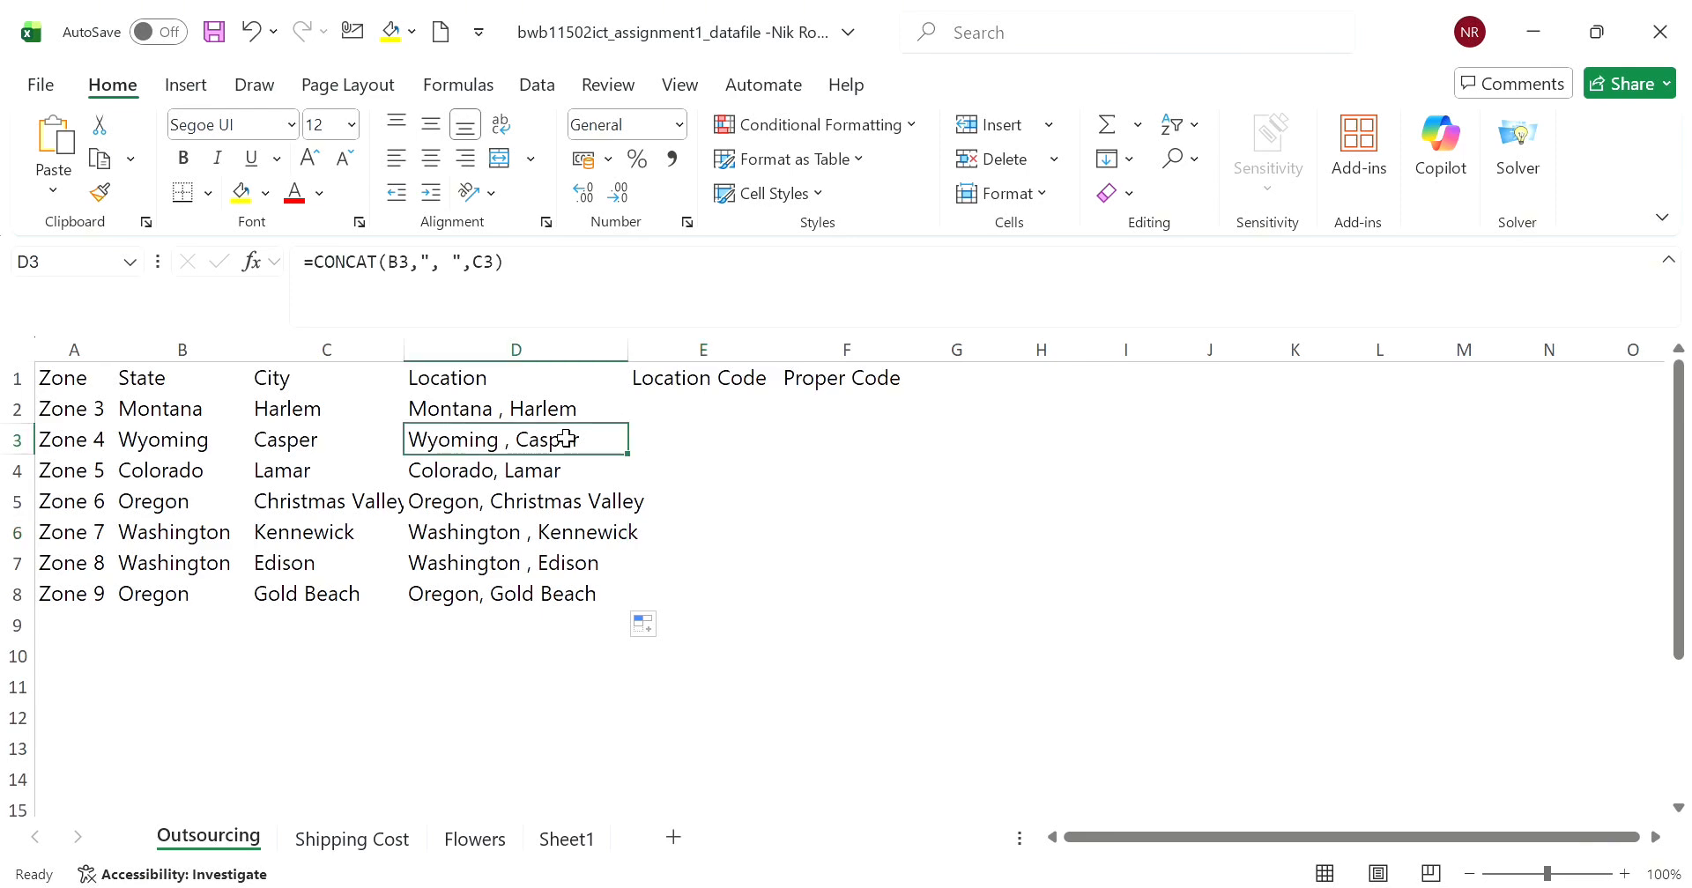
left_click(542, 483)
left_click(538, 511)
left_click(533, 542)
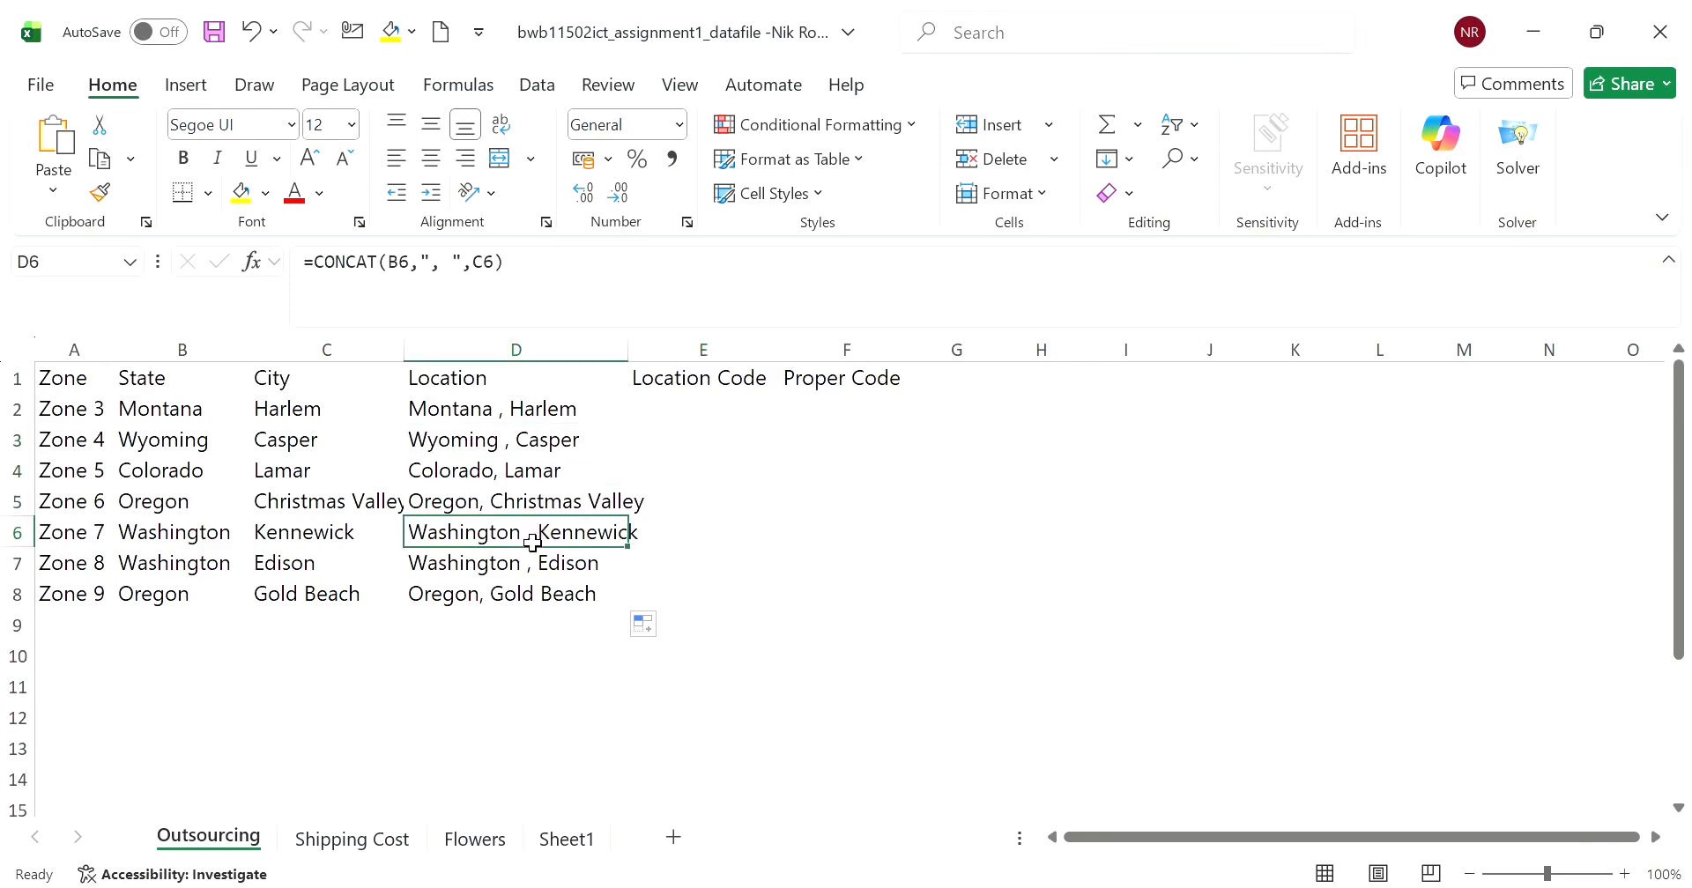
left_click(519, 560)
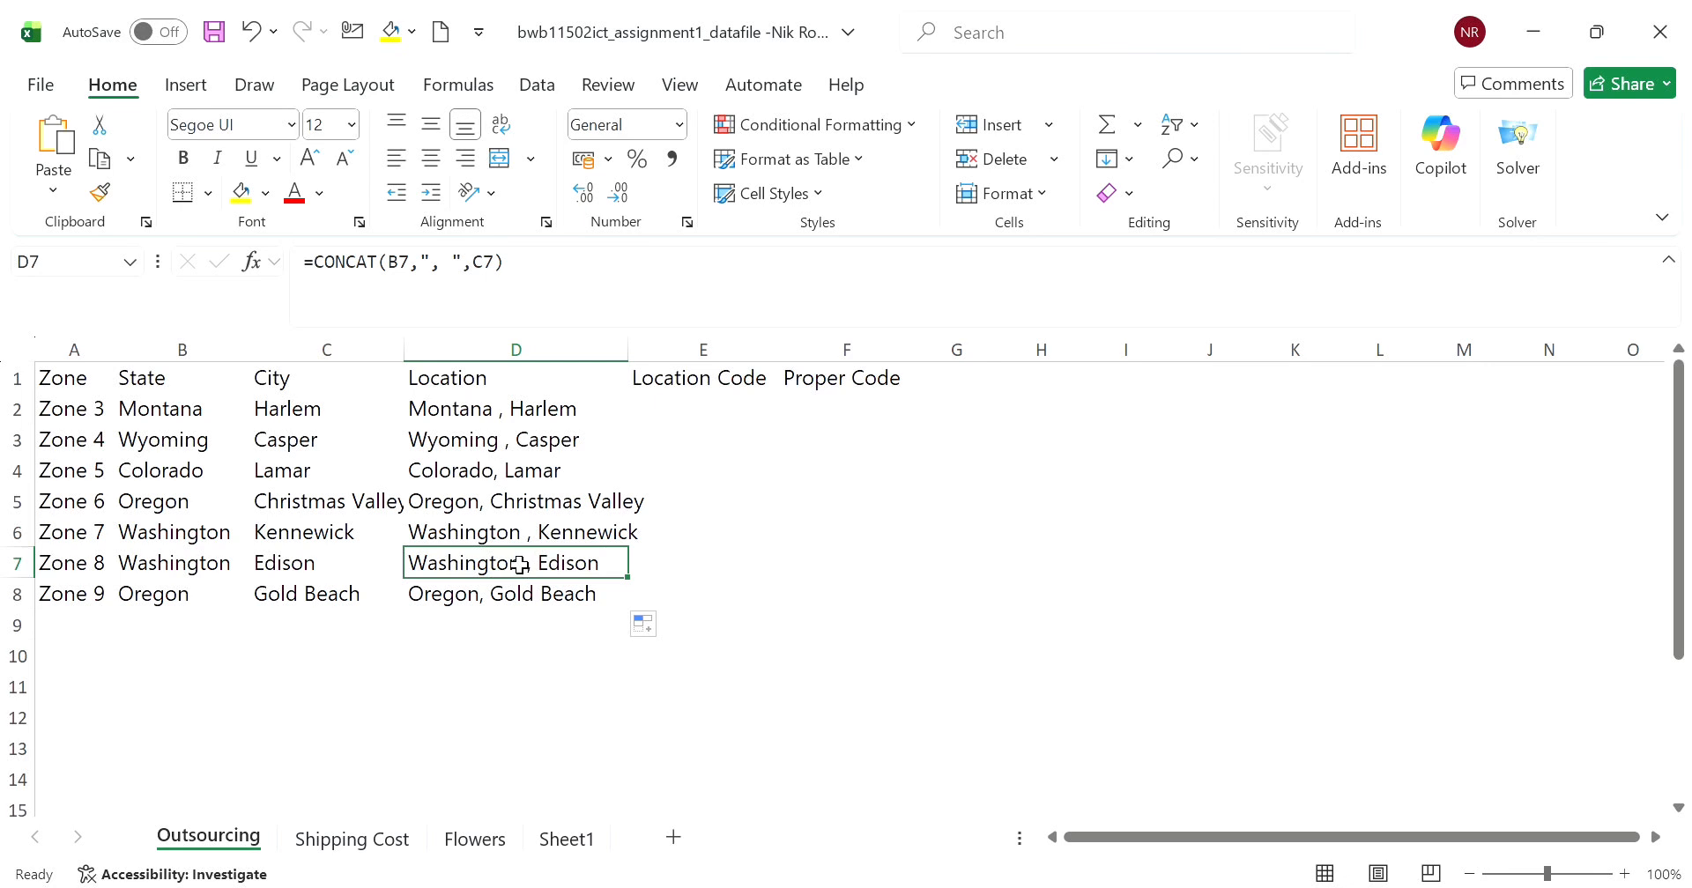
left_click(513, 595)
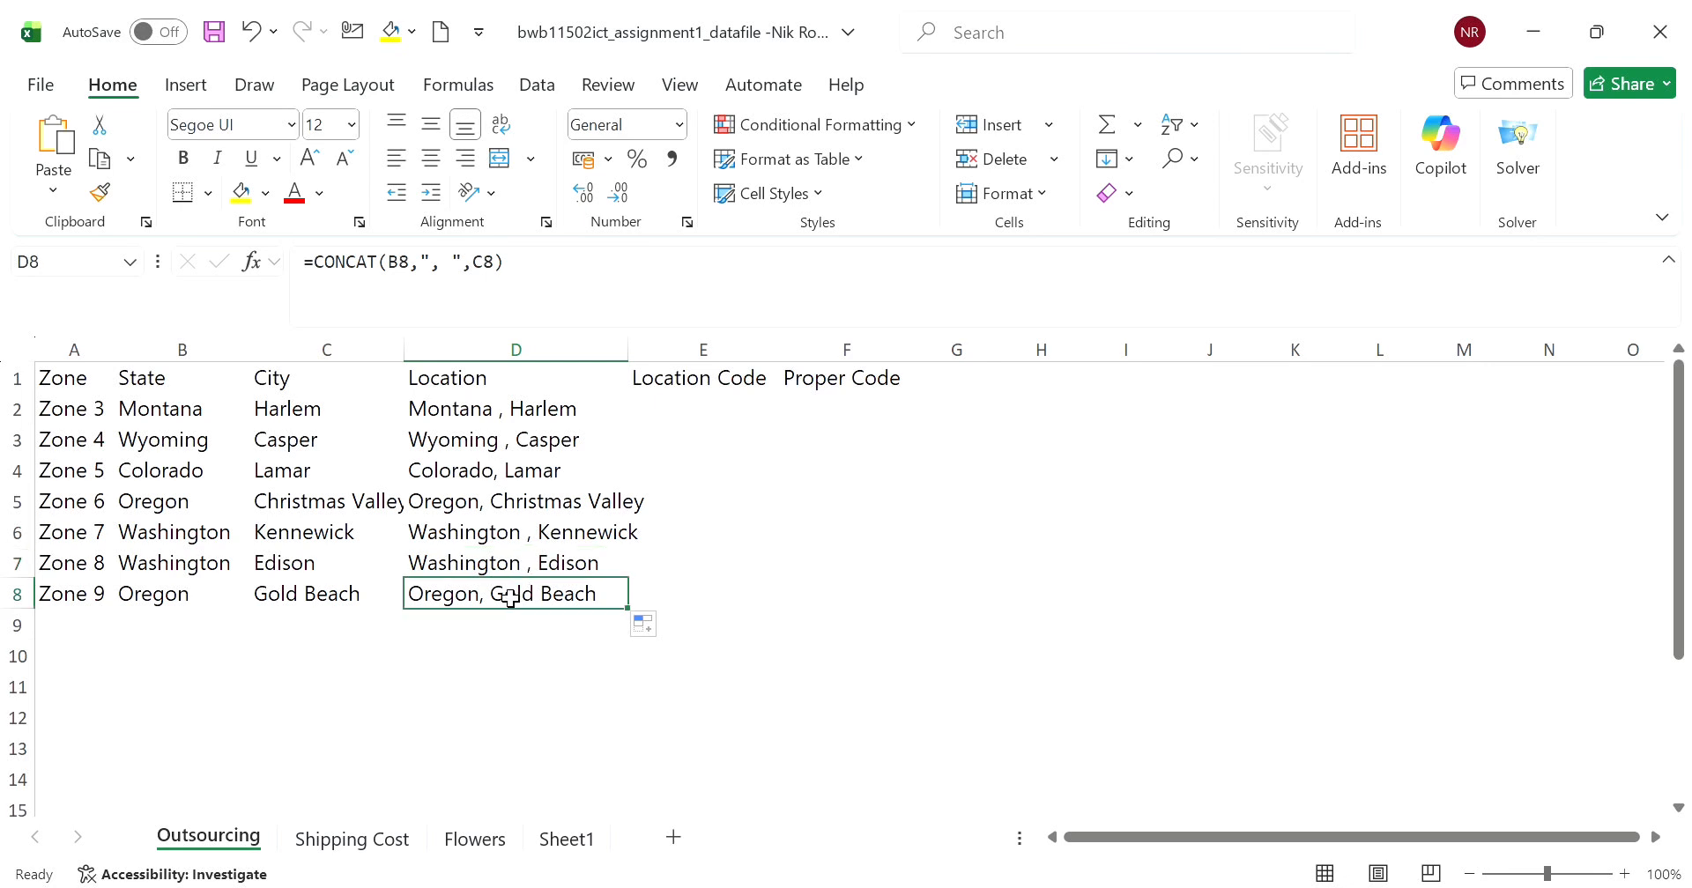
left_click(679, 514)
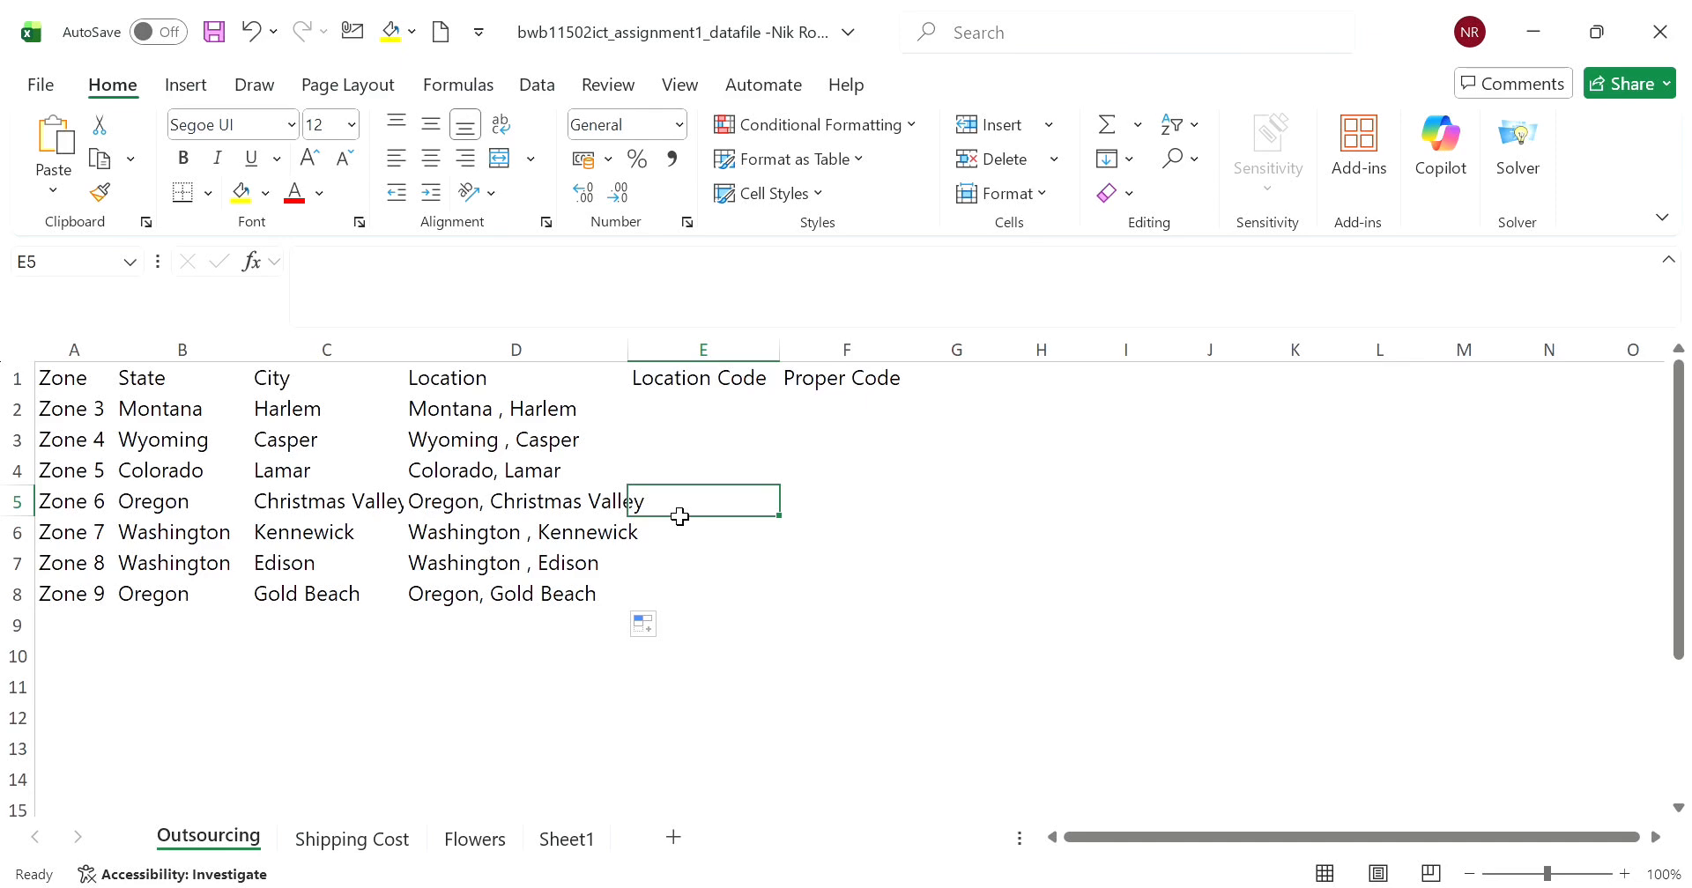
- Enter the formula =LEFT(C2,3) in E2 to extract the city's first three letters as the Location Code
left_click(682, 412)
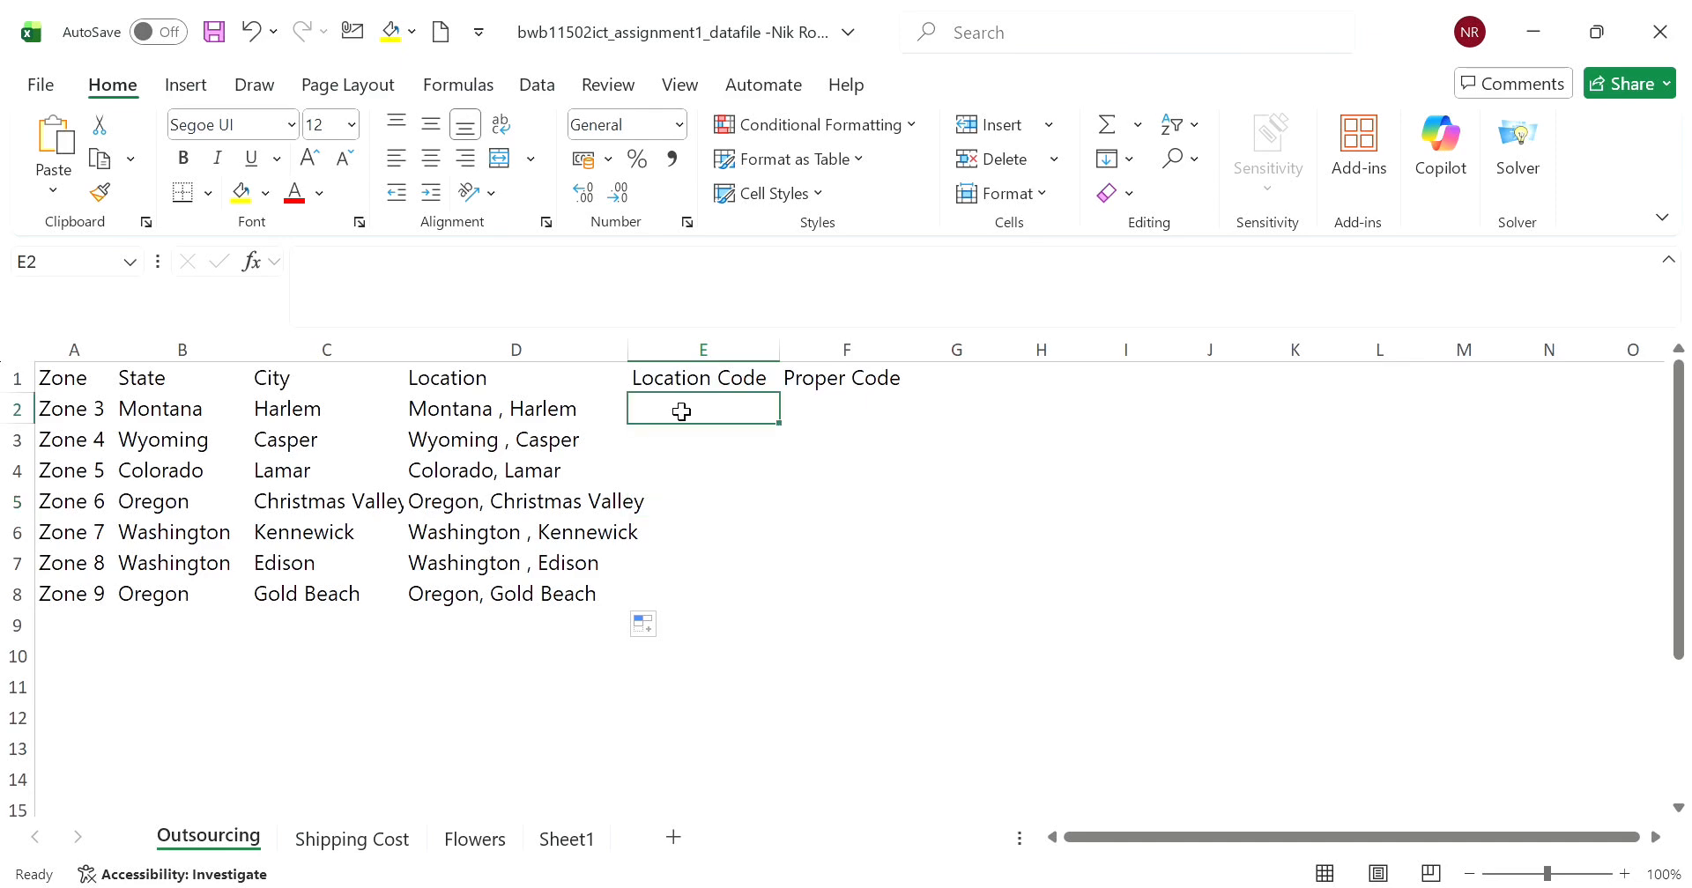
type("=LEFT")
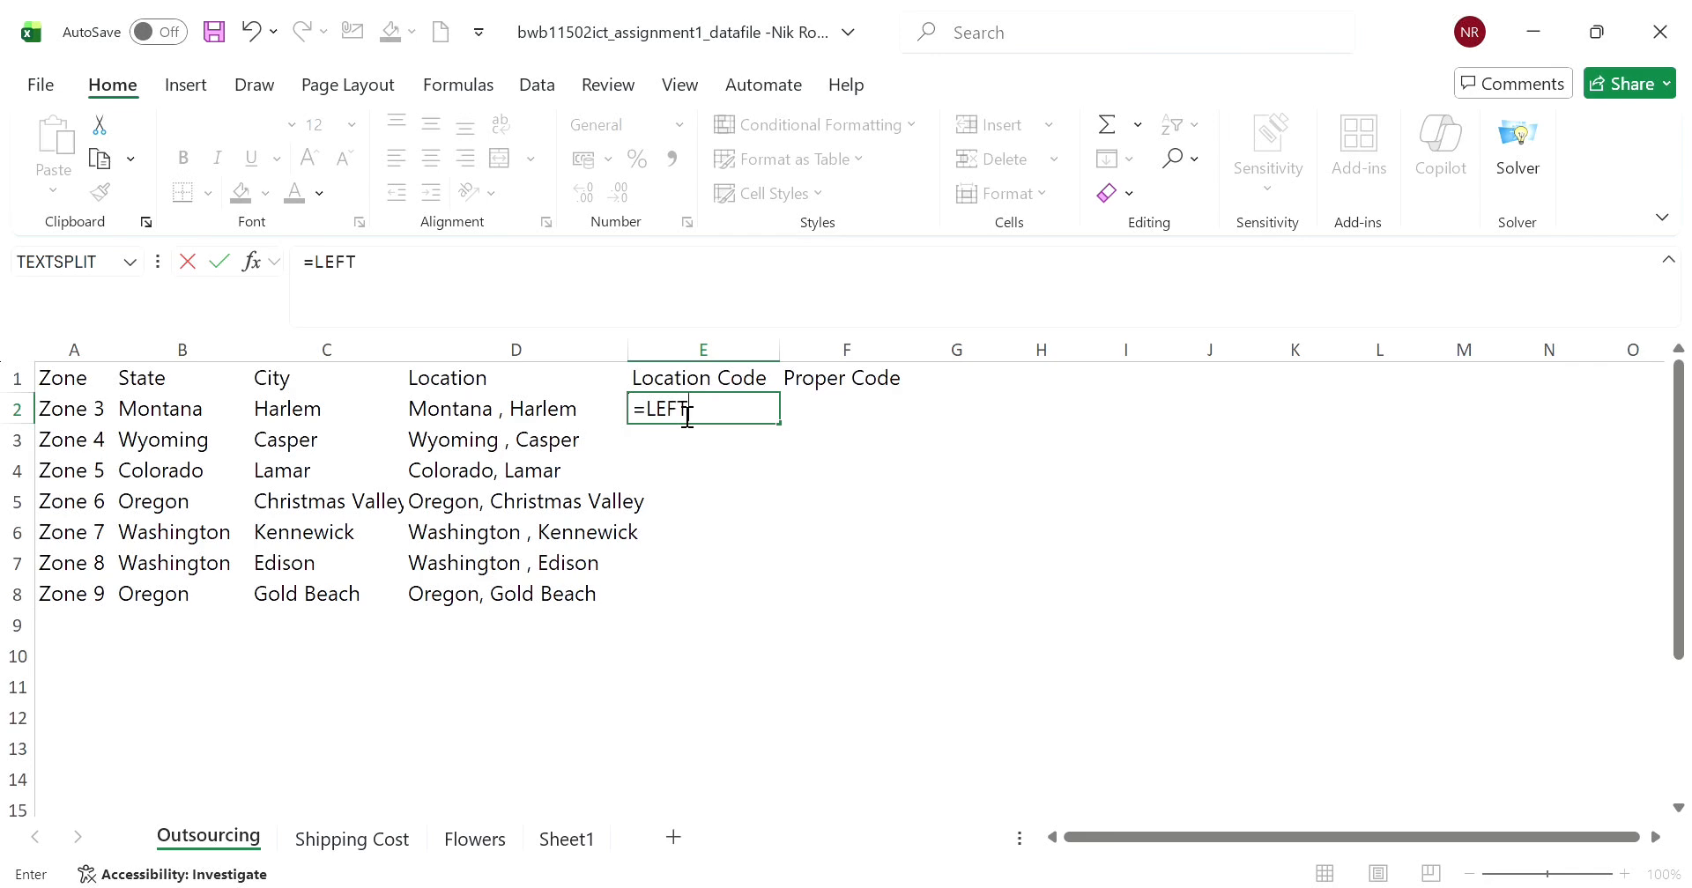
type("(")
left_click(294, 413)
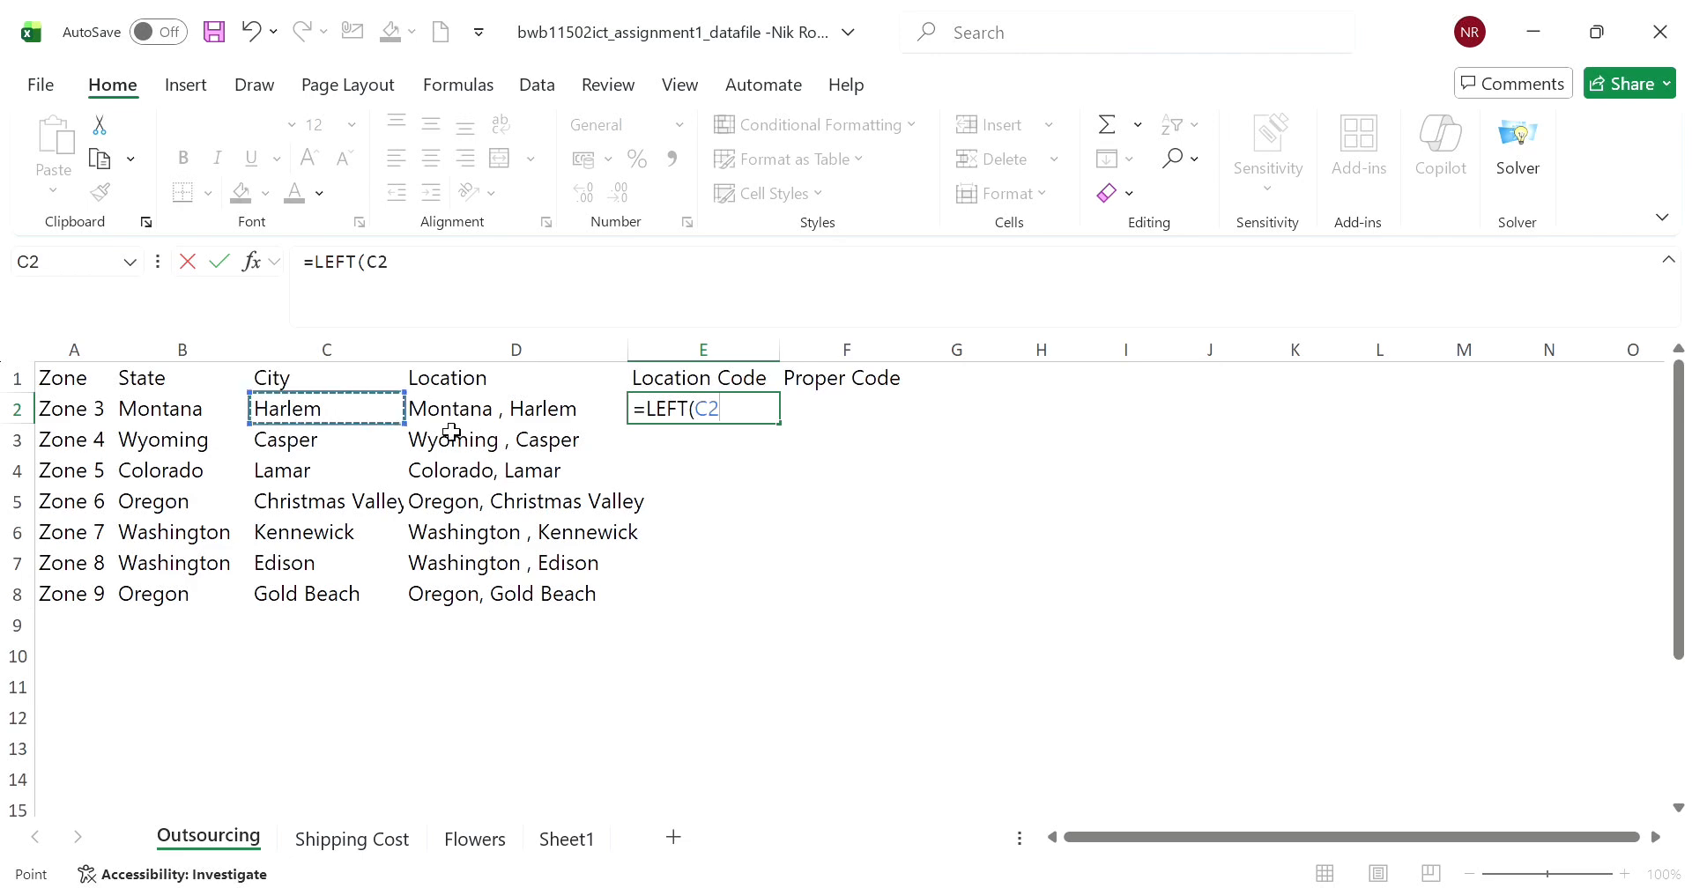
type(",")
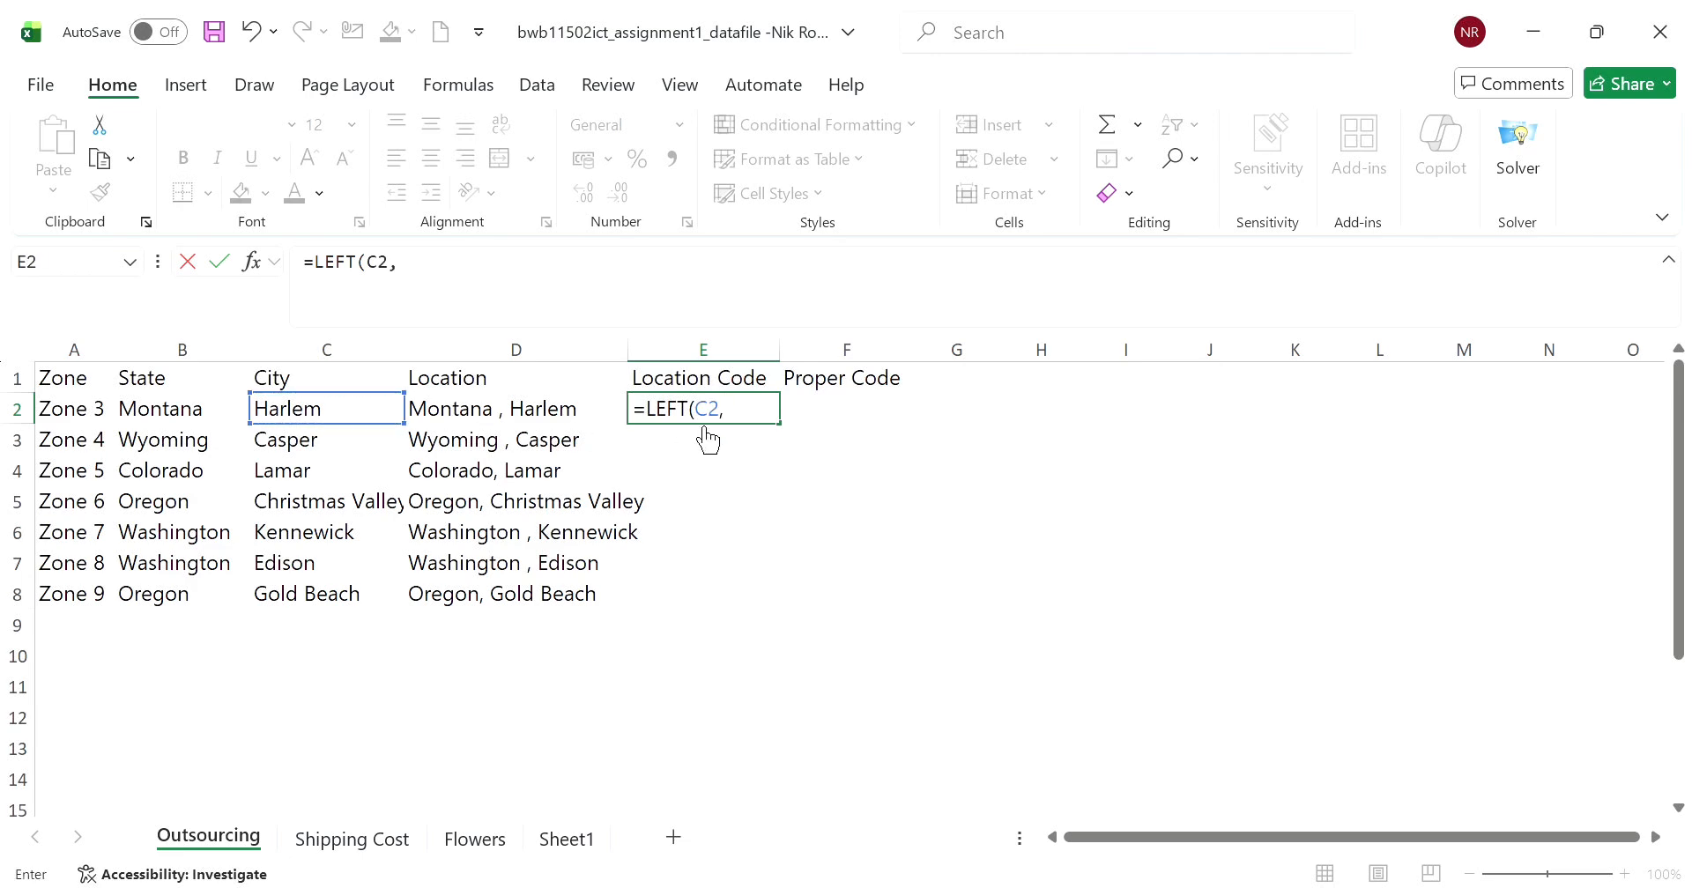
type("3)")
key("Return")
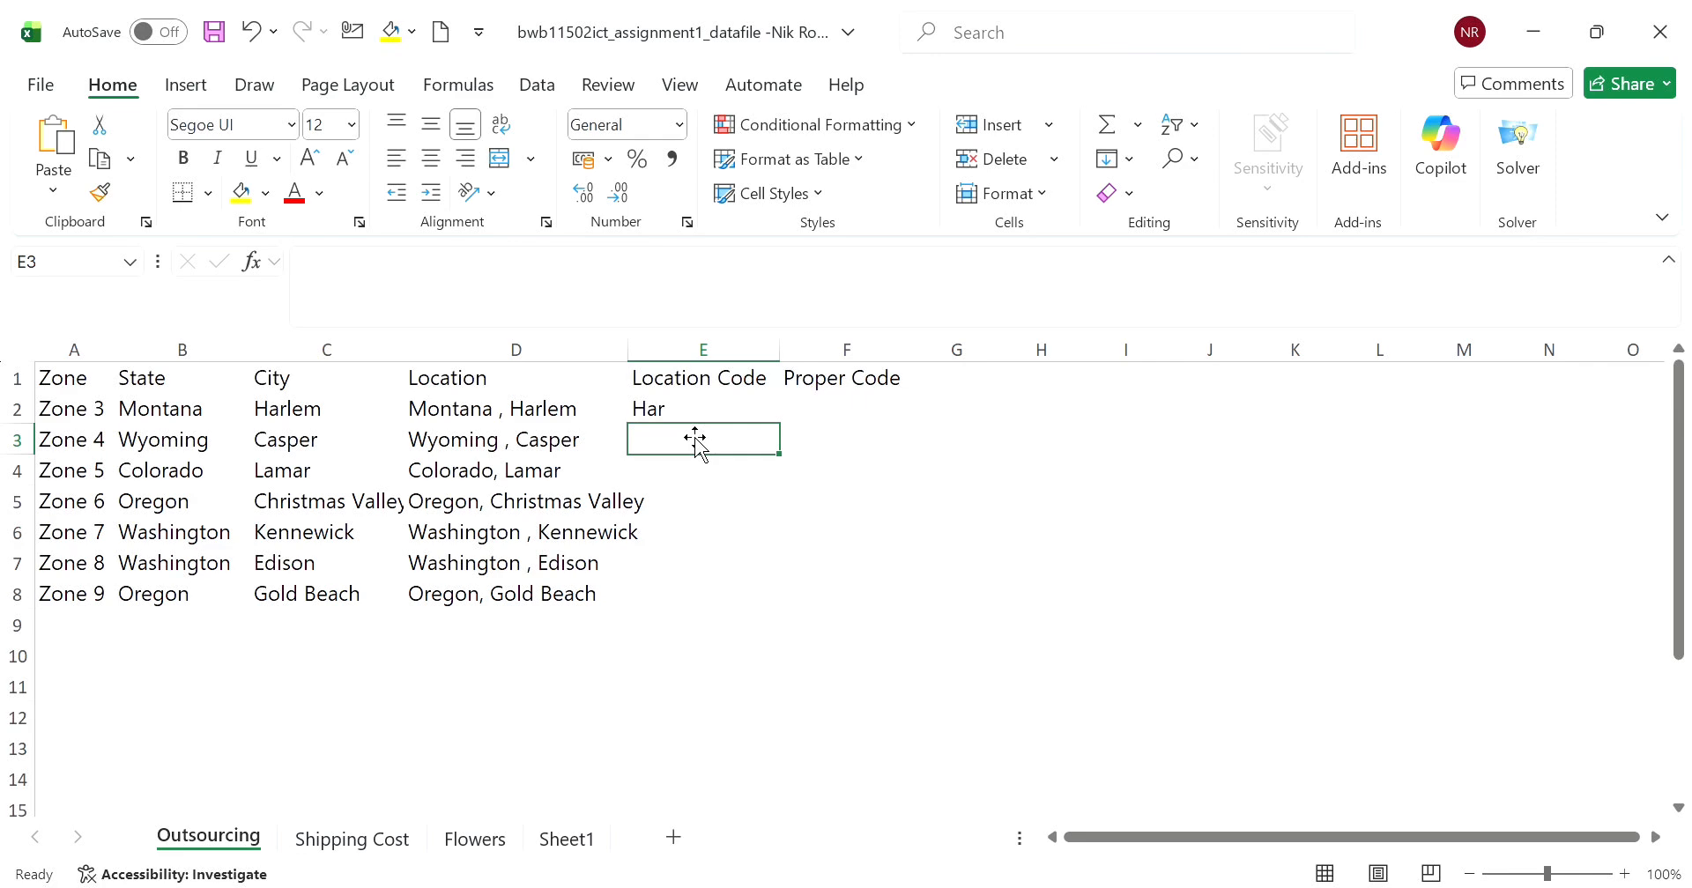
- Enter the formula =UPPER(E2) in F2 to produce the capitalised Proper Code
left_click(823, 414)
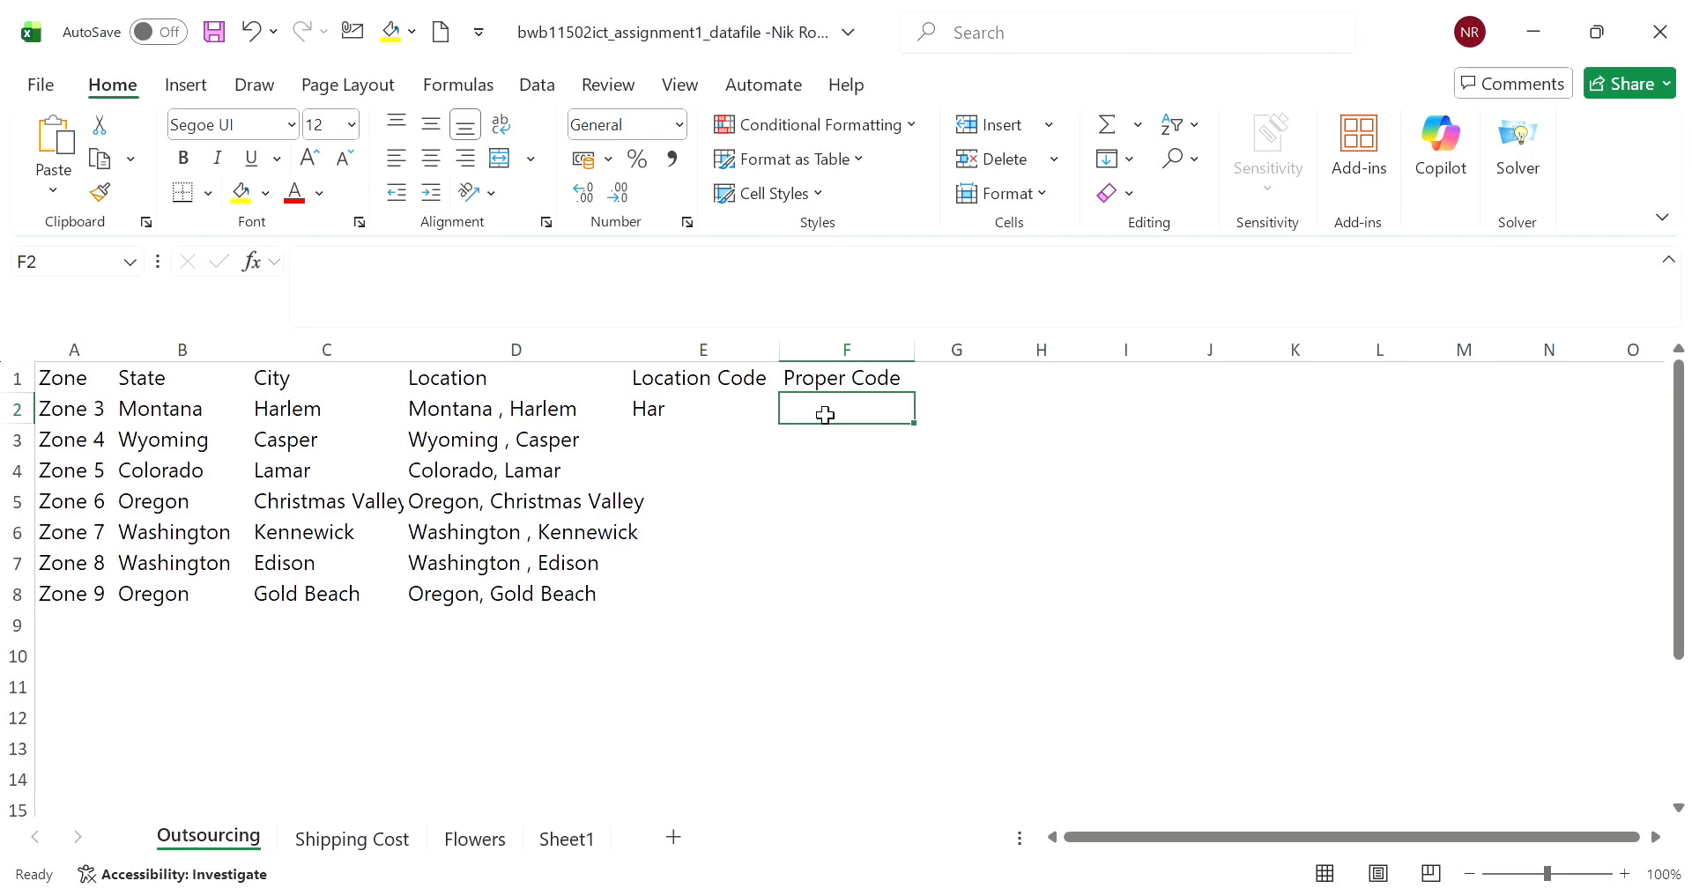
type("=u")
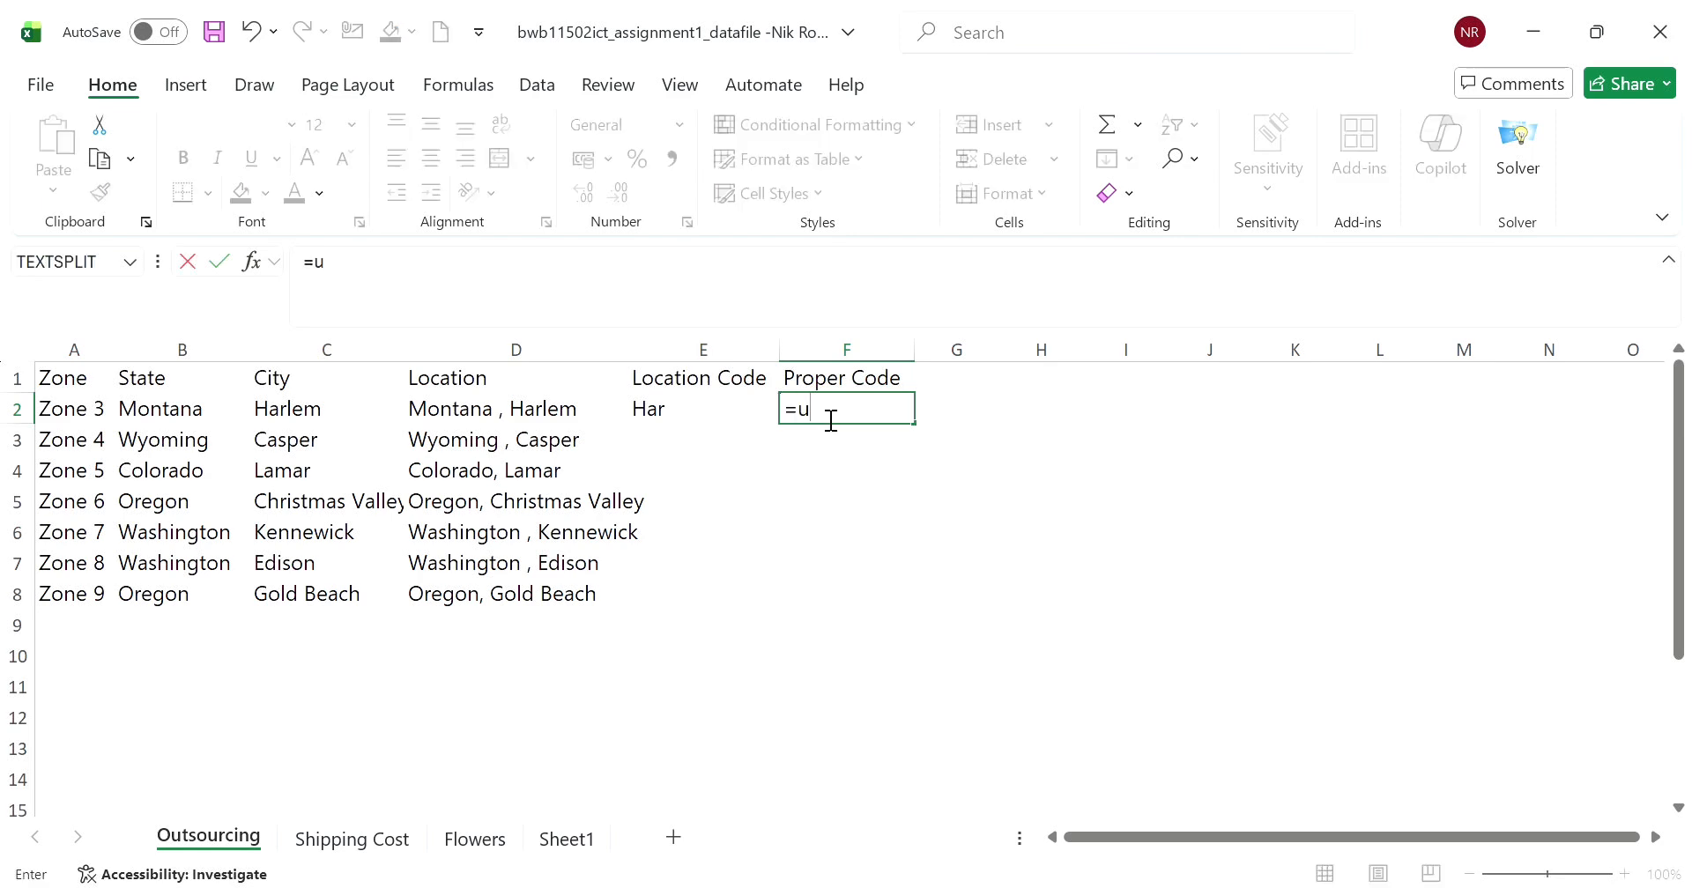
key("BackSpace")
type("UPPER(")
left_click(716, 417)
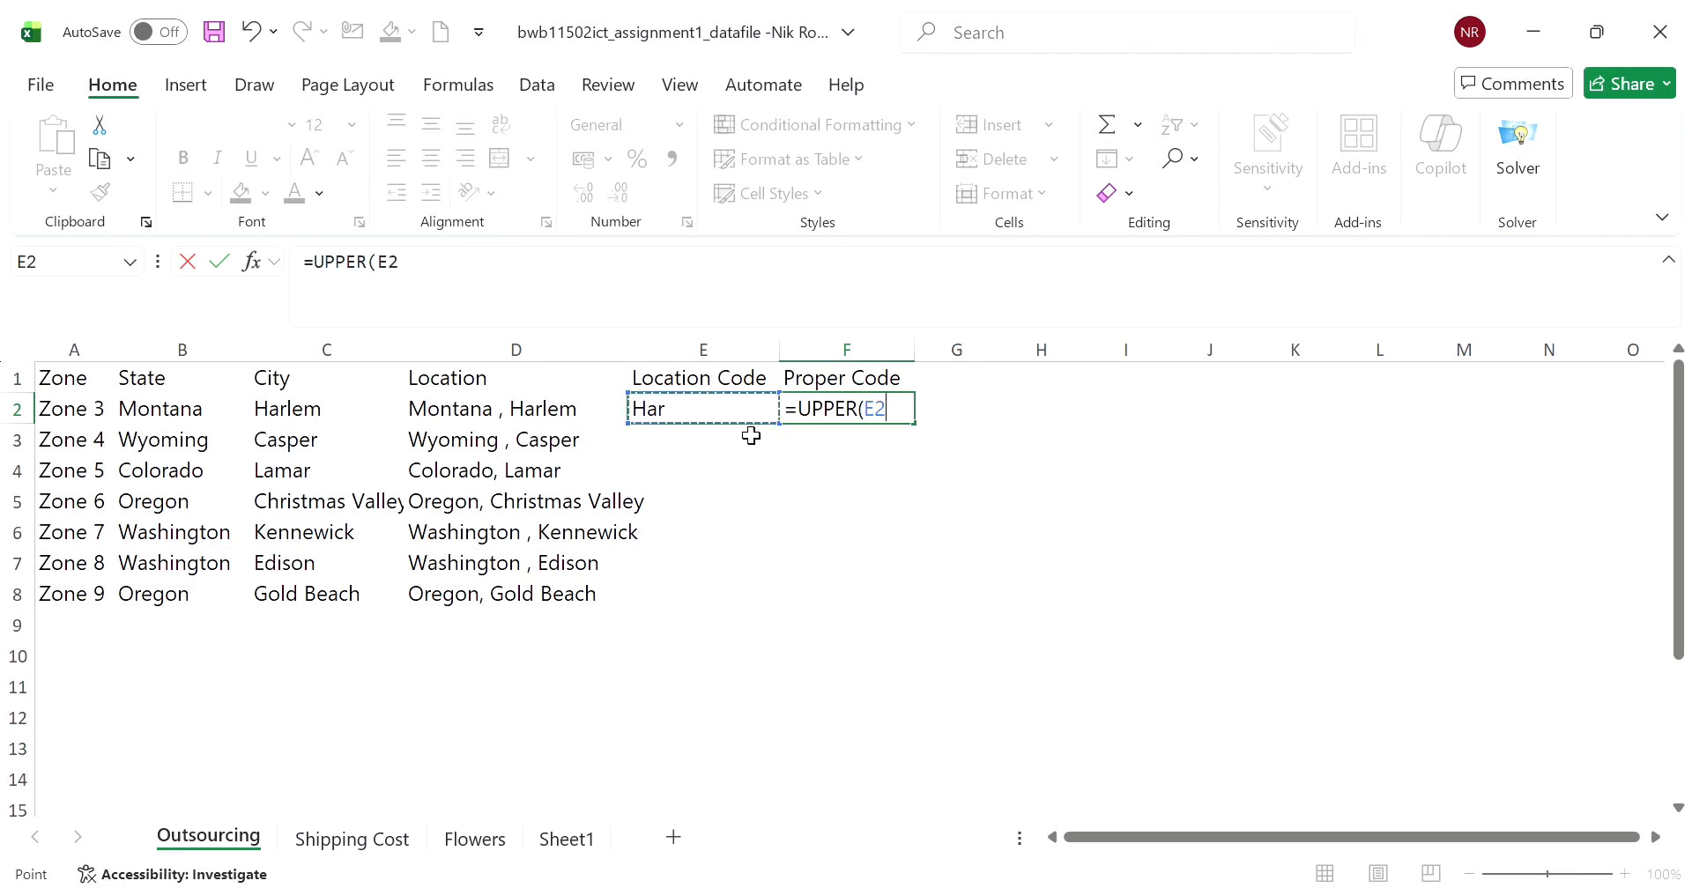
key("Return")
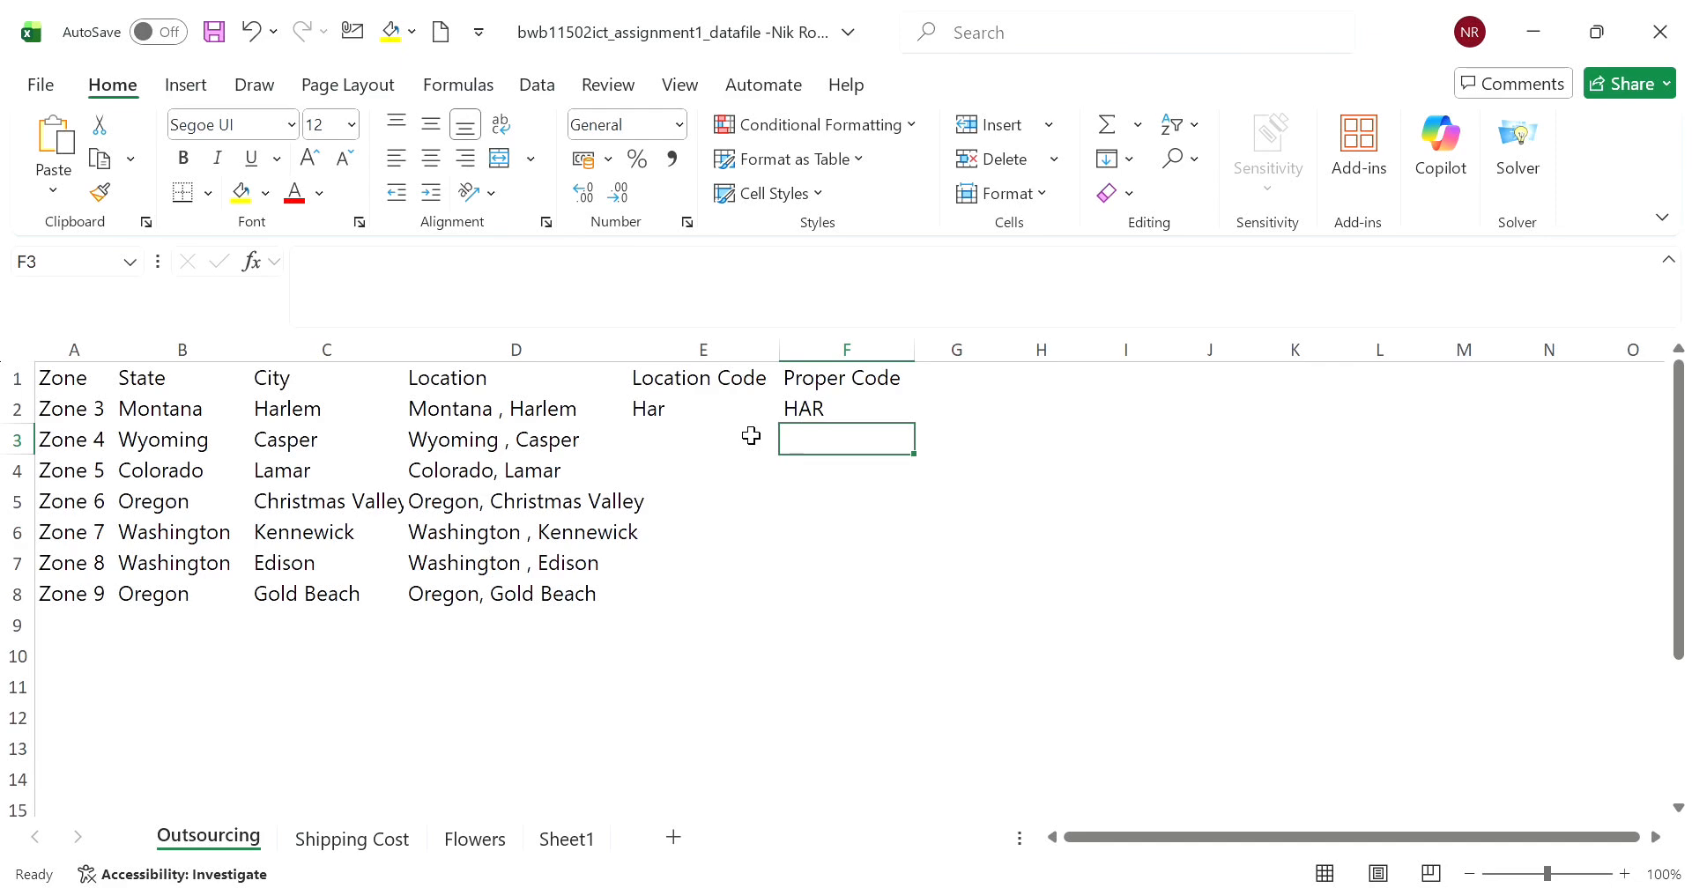
- Copy the Location Code formula from E2 down to E8 and the Proper Code formula from F2 down to F8
left_click(729, 408)
left_click_drag(779, 424, 760, 603)
left_click(884, 412)
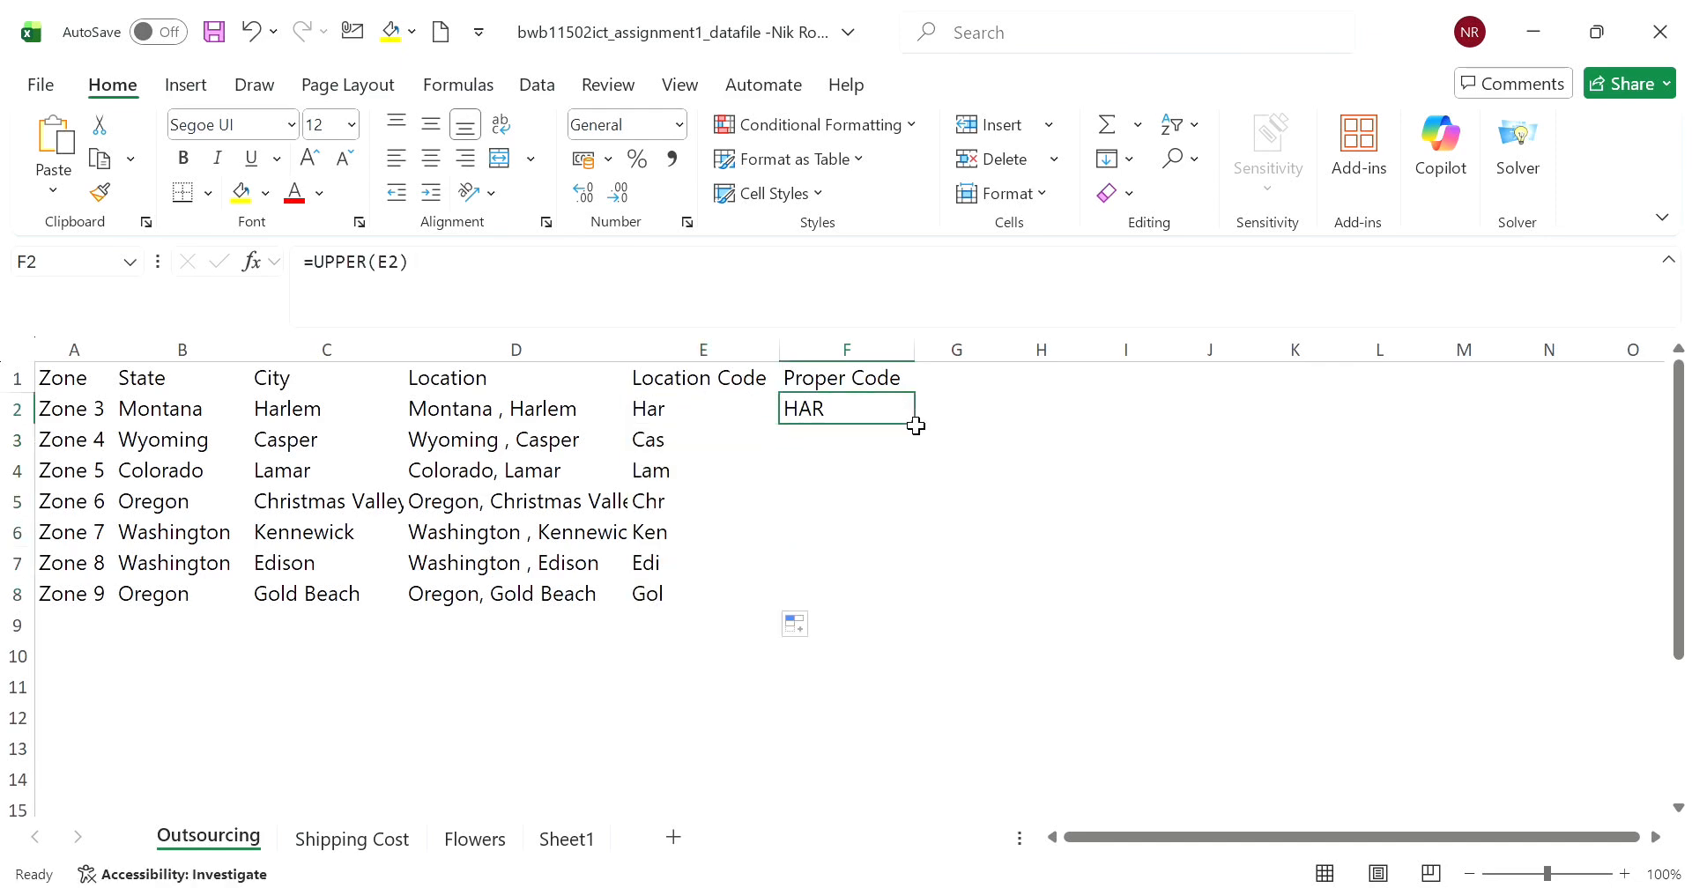
left_click_drag(916, 425, 908, 610)
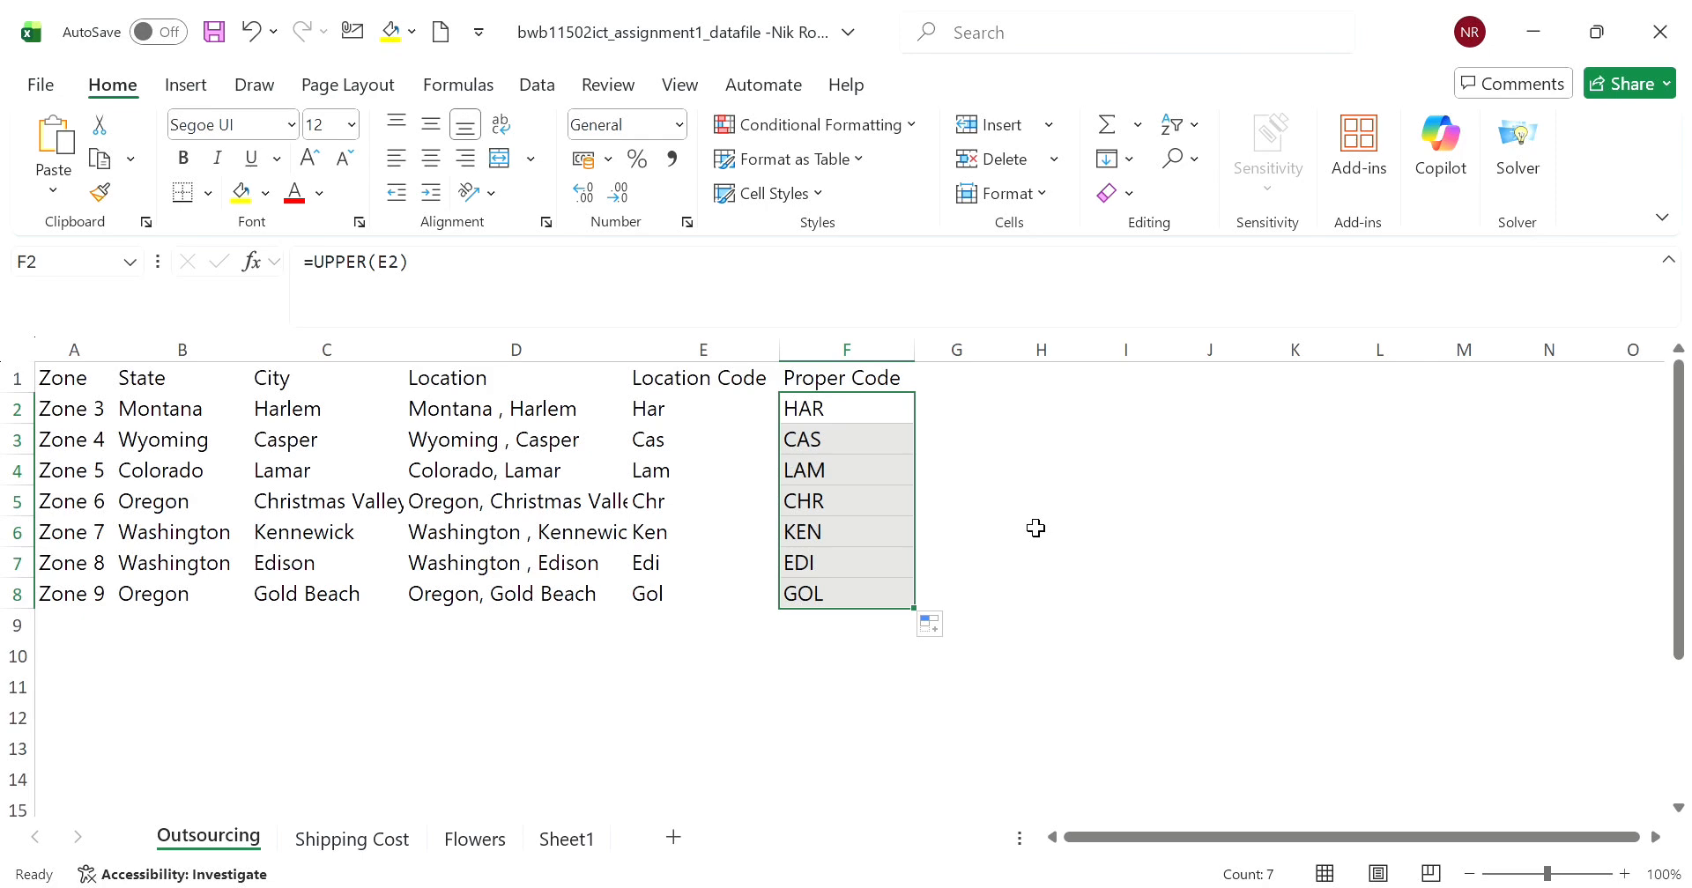
- Check the copied formulas in the Location, Location Code and Proper Code columns for rows 5 to 8
left_click(662, 509)
left_click(439, 501)
left_click(676, 517)
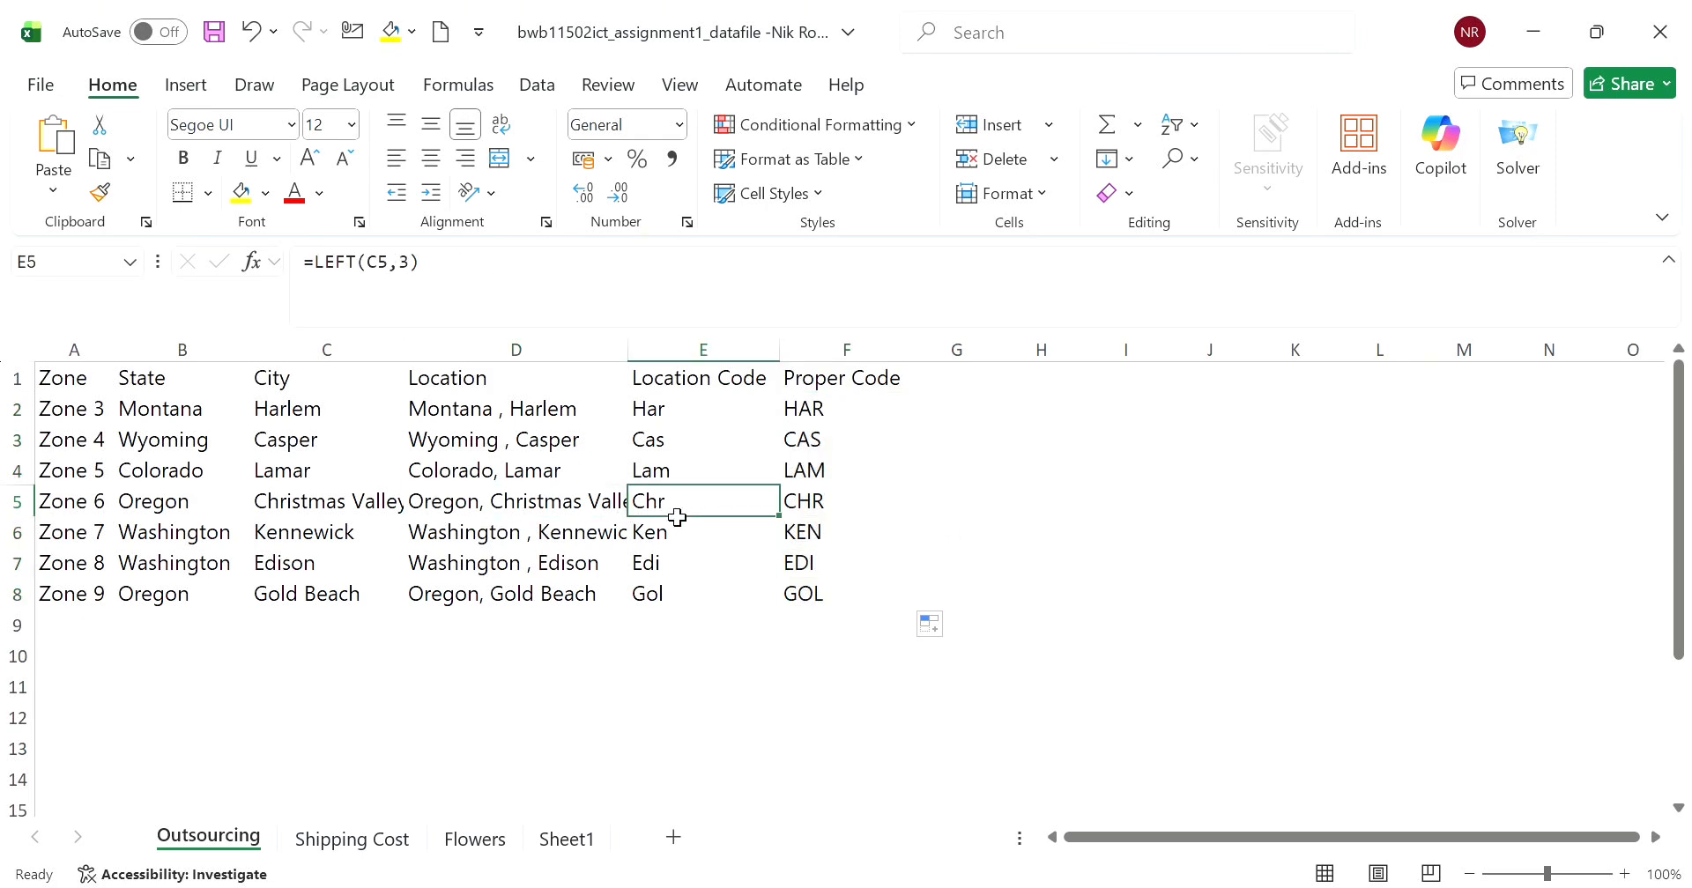
left_click(613, 517)
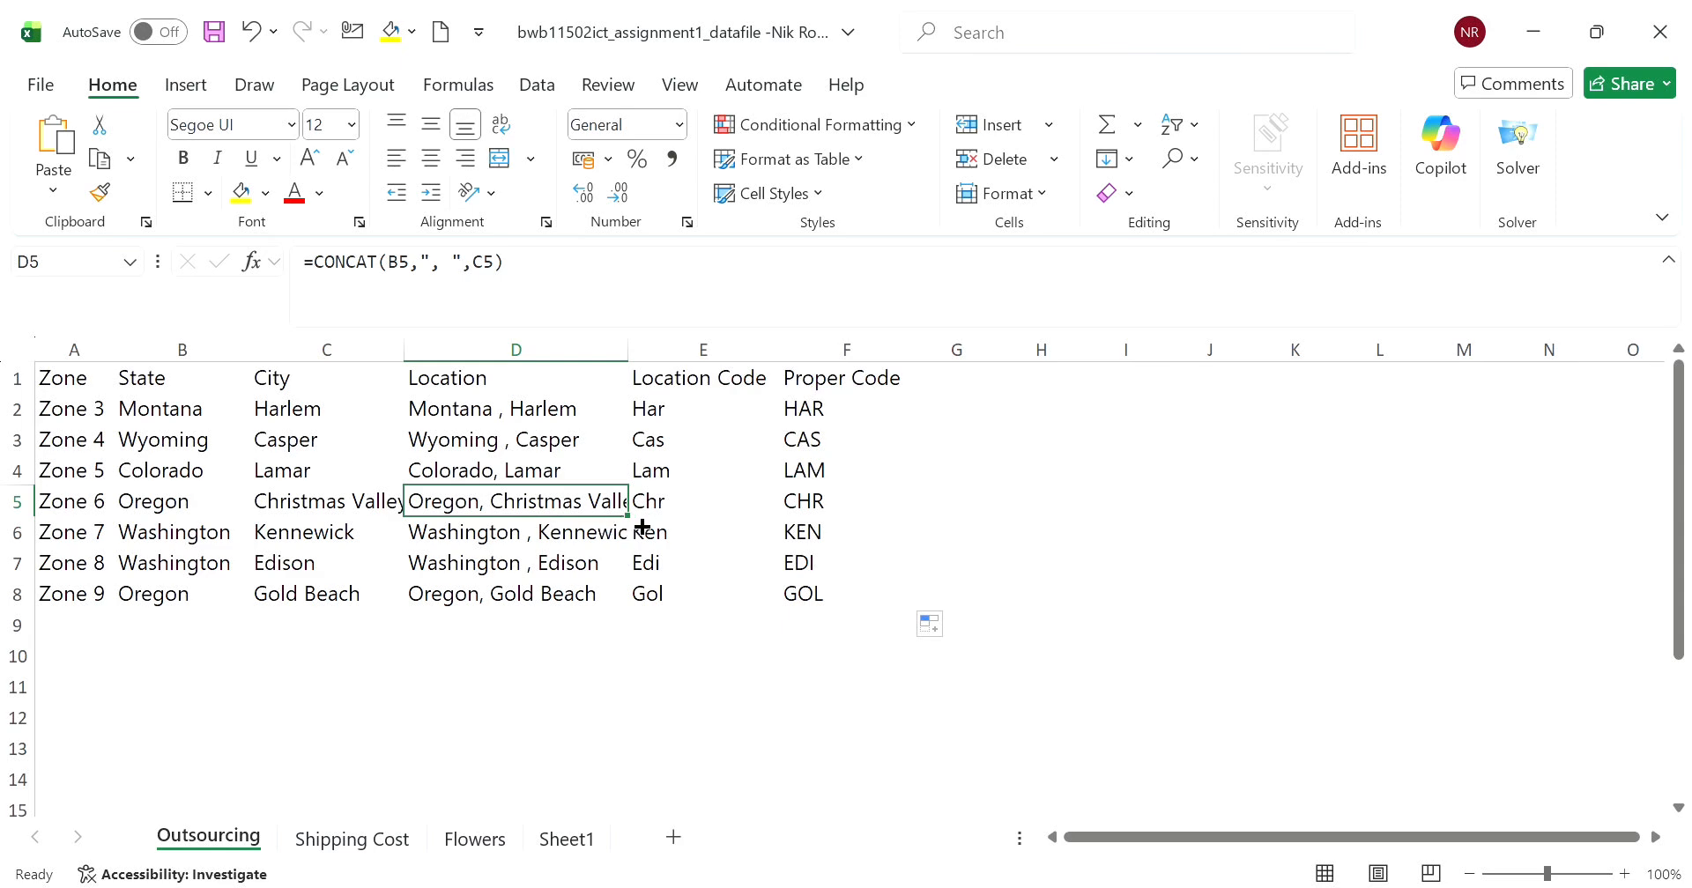
left_click(672, 514)
left_click(666, 546)
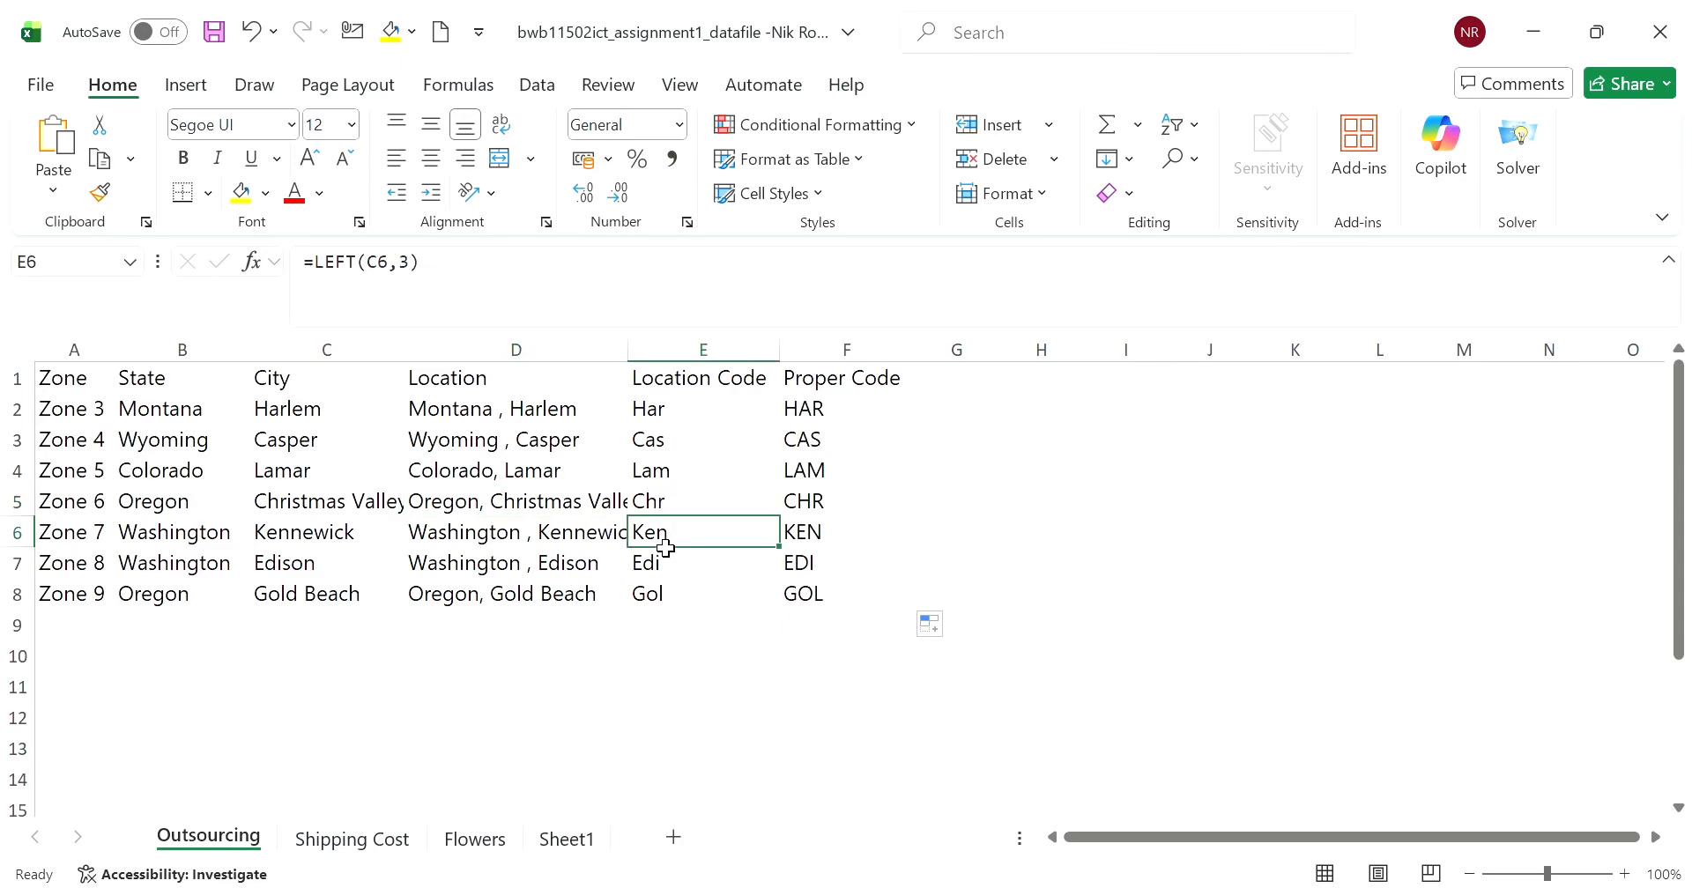
left_click(663, 584)
left_click(677, 627)
left_click(679, 536)
left_click(683, 568)
left_click(685, 593)
left_click(800, 593)
left_click(800, 560)
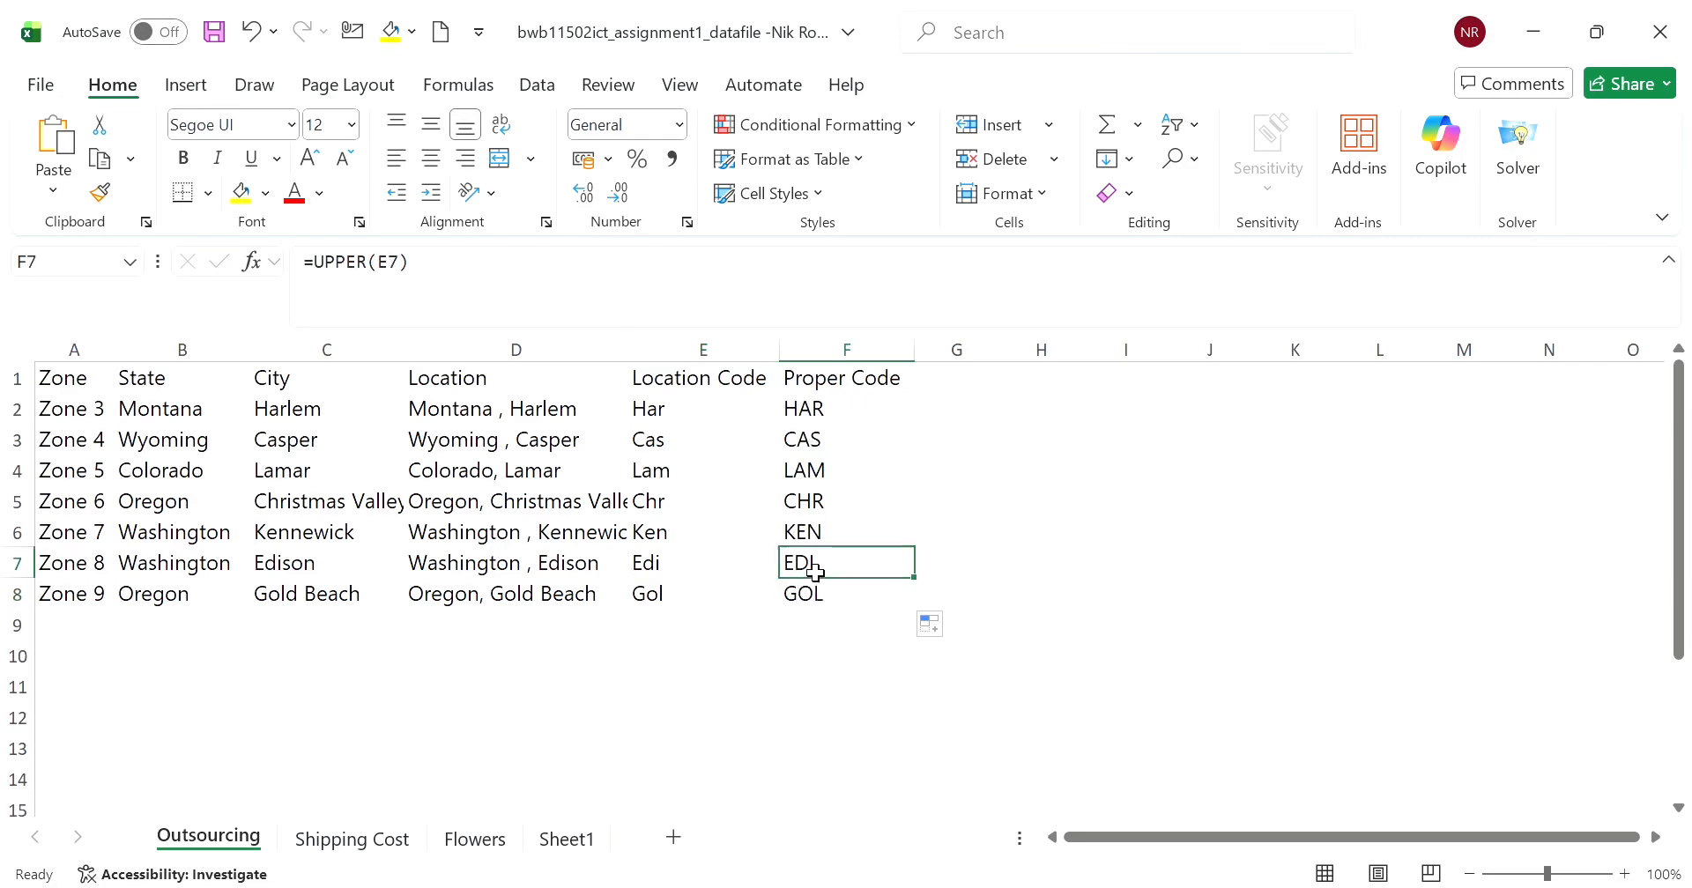
- Review the Location Code formulas in E2 through E5 and open the LEFT formula in E2 for editing
left_click(652, 480)
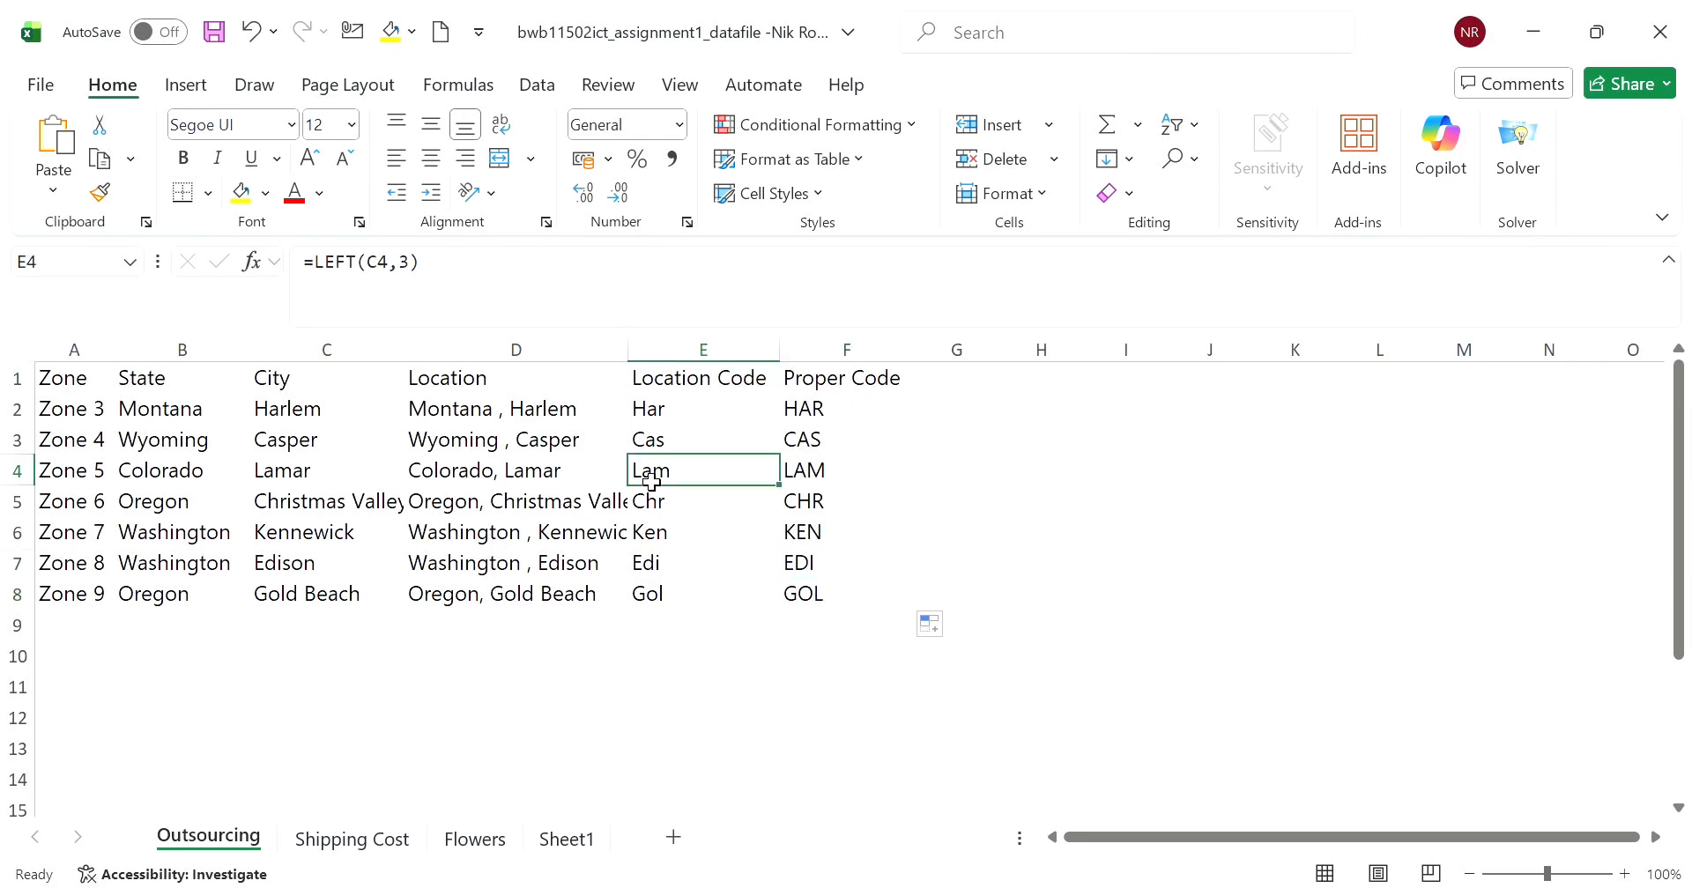
left_click(678, 445)
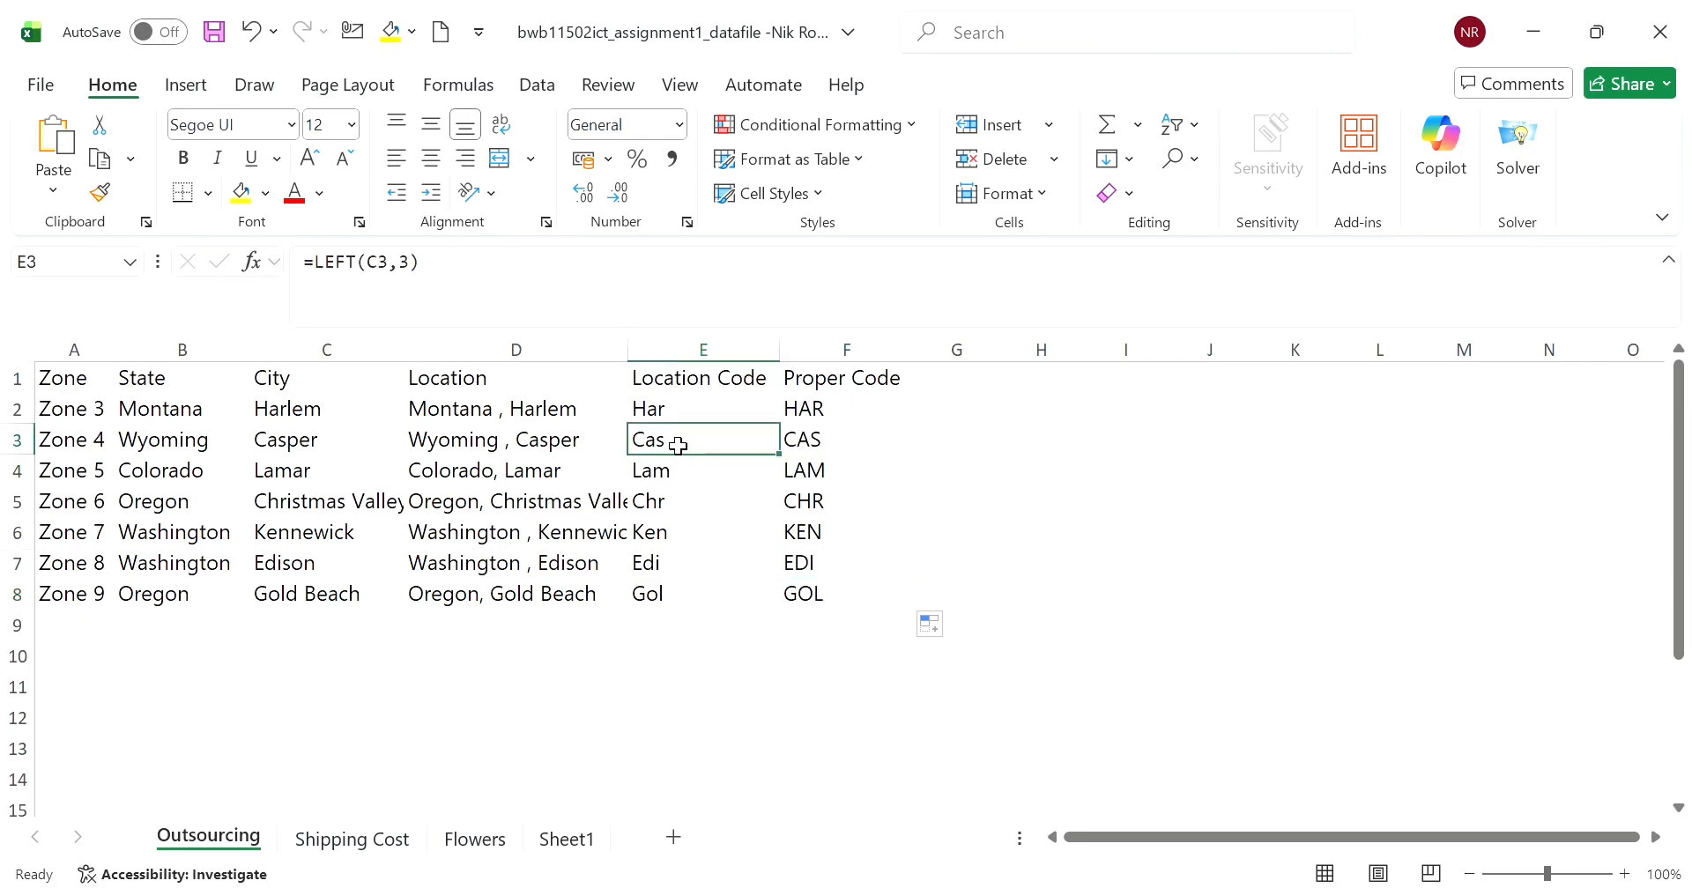
left_click(675, 518)
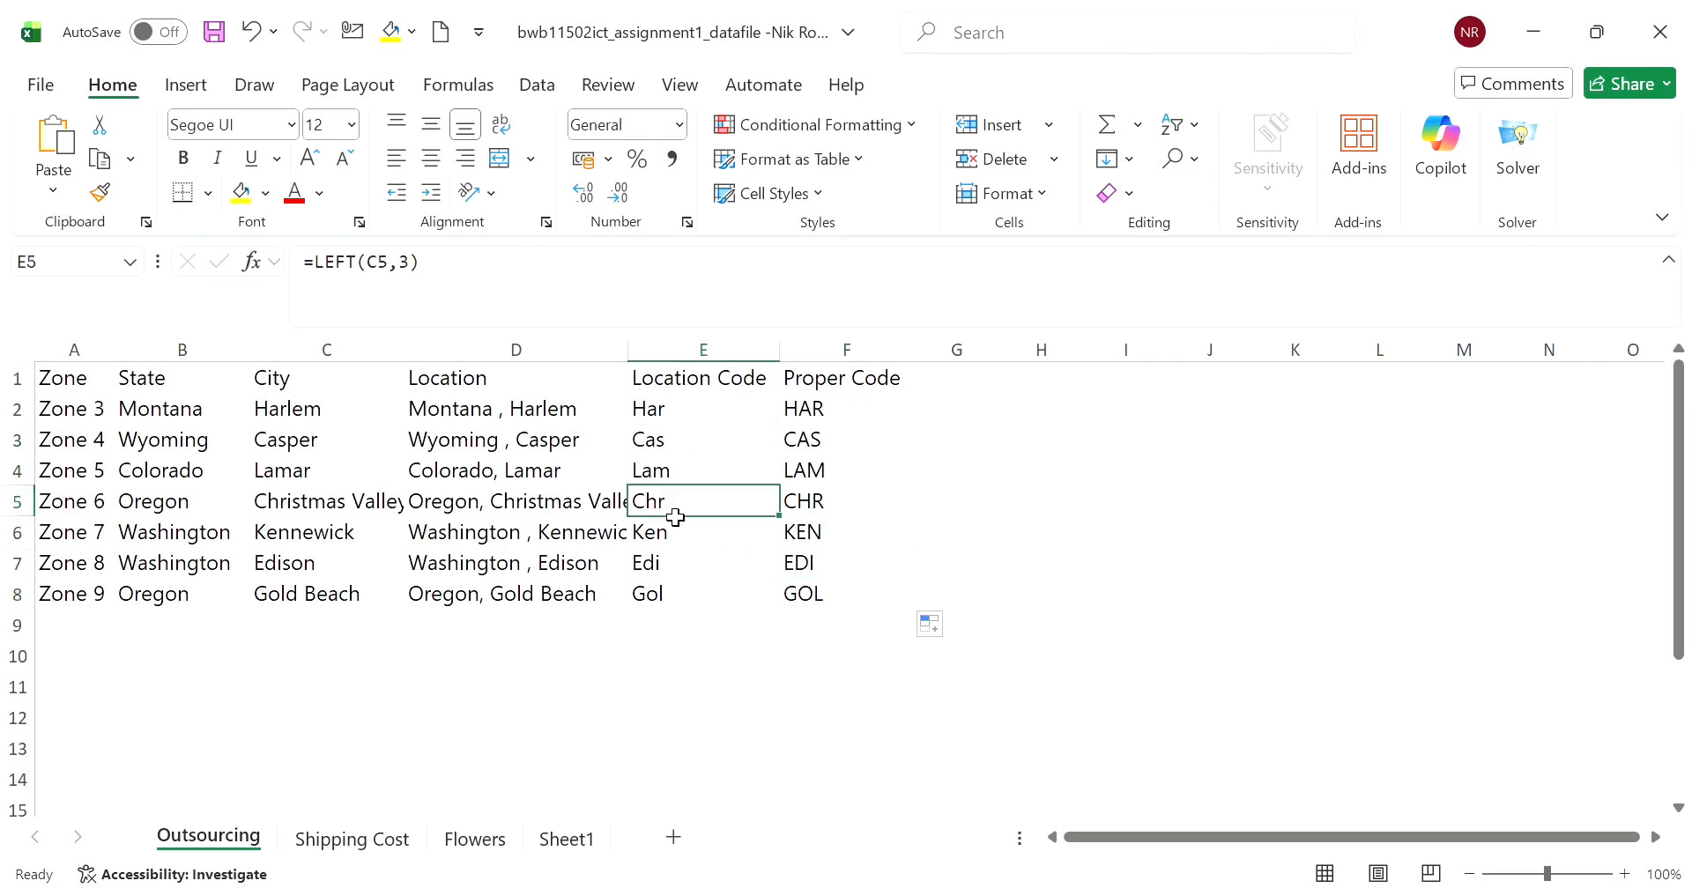
left_click(685, 420)
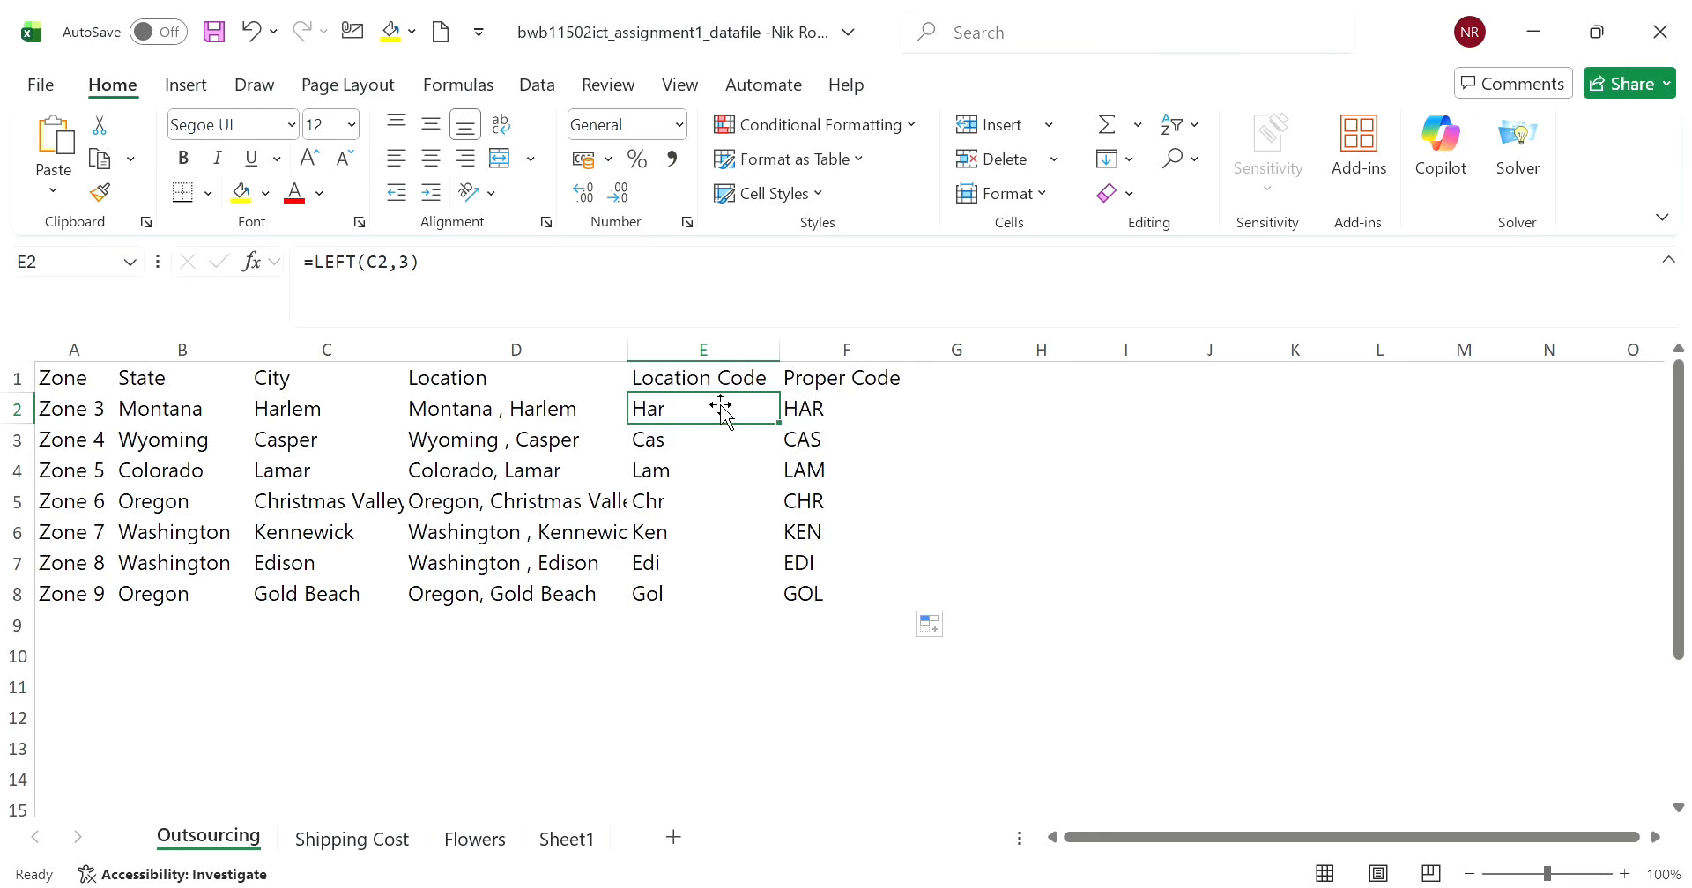
left_click(678, 453)
left_click(682, 422)
left_click(308, 293)
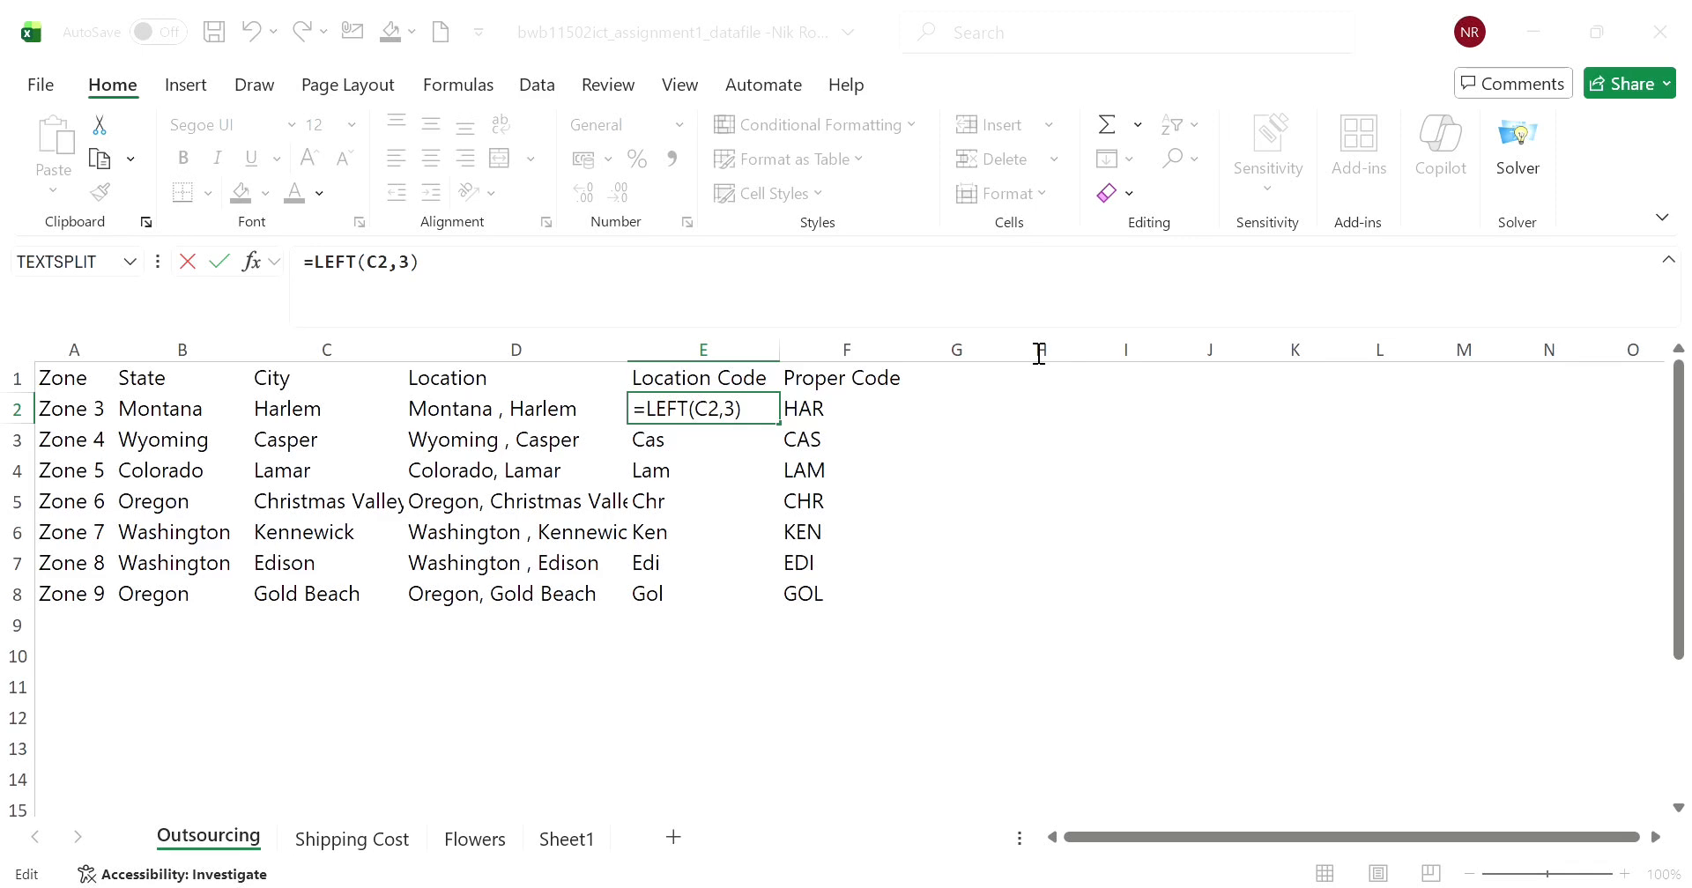
type("+")
left_click(970, 696)
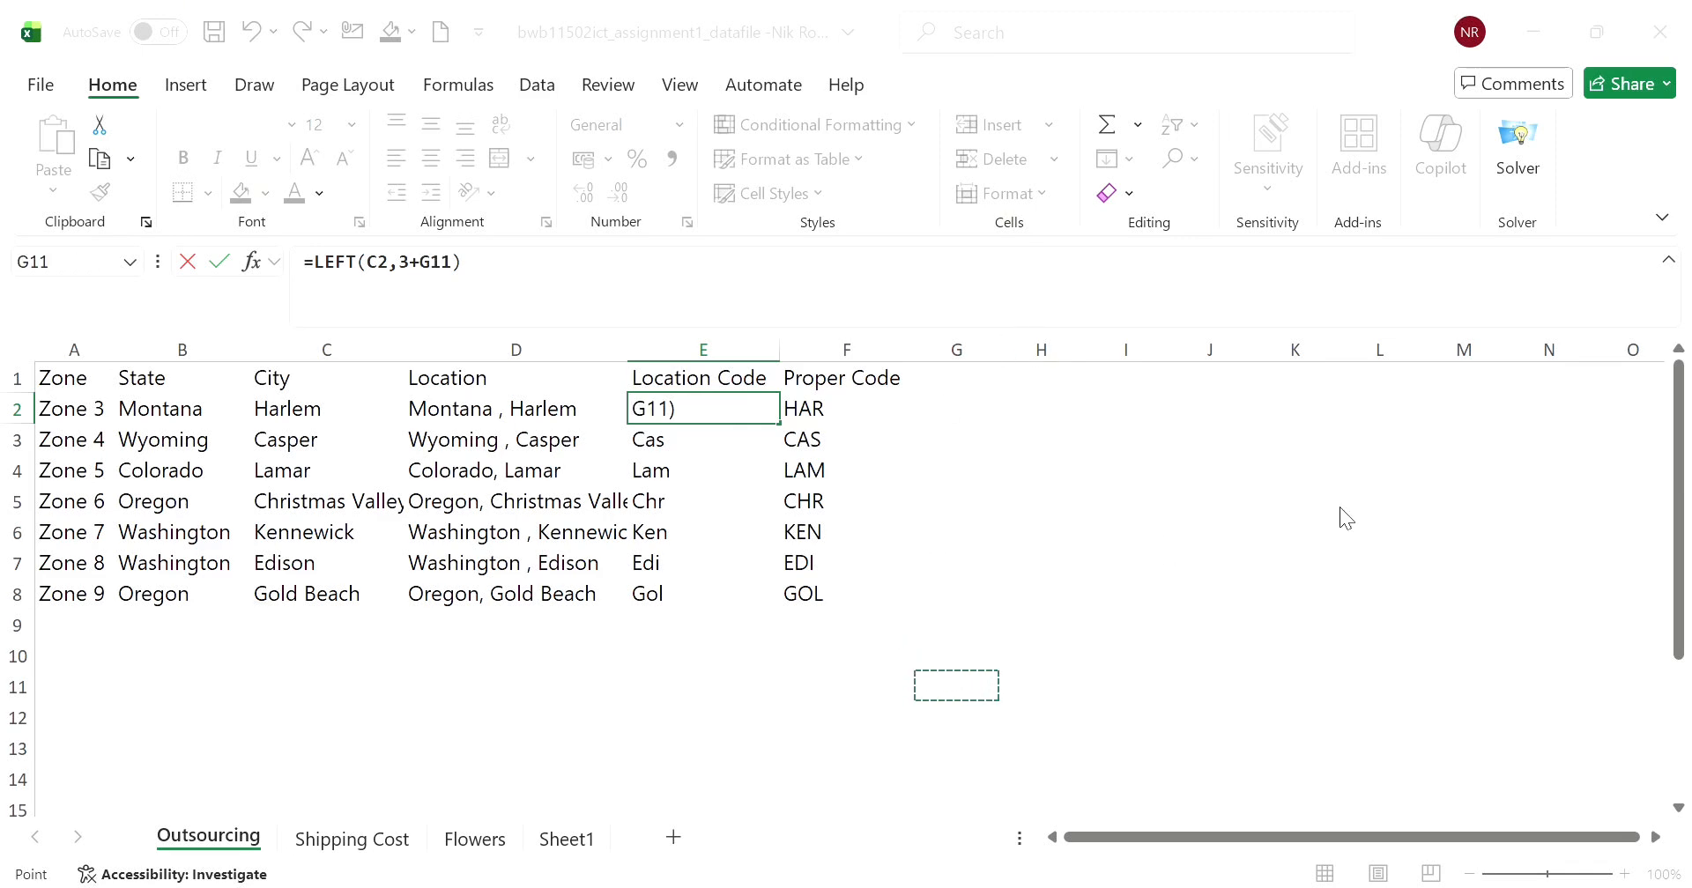
left_click(1055, 332)
key("ctrl+z")
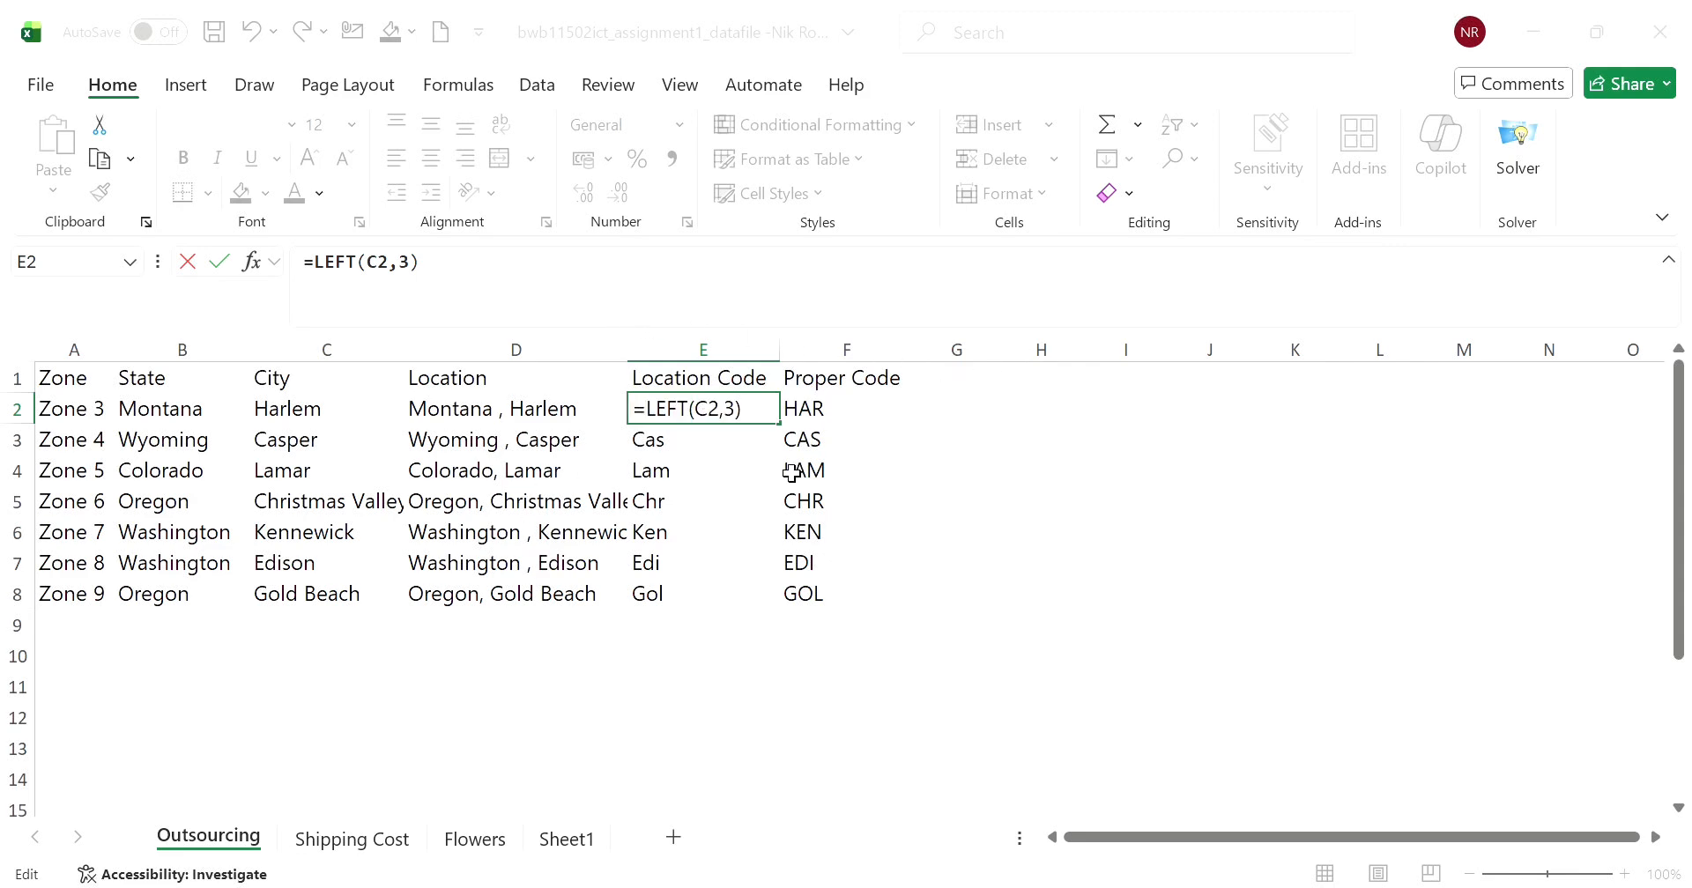
left_click(1294, 623)
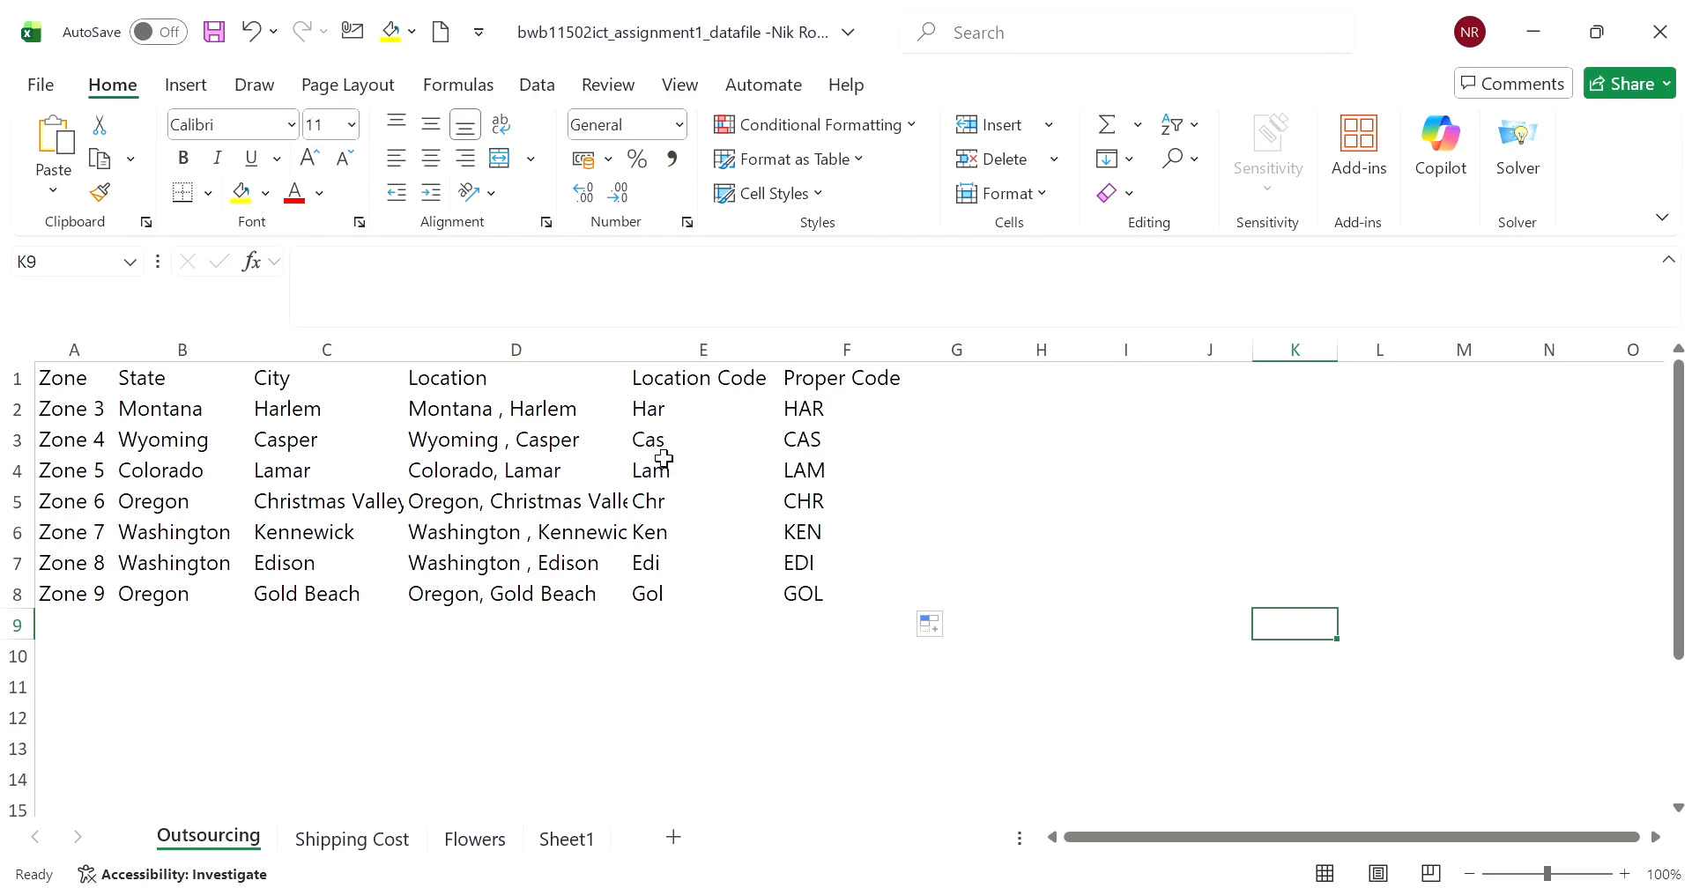
- Change the Location Code formula in E2 to =LEFT(B2,3) so it draws on the State column
left_click(609, 420)
left_click(738, 423)
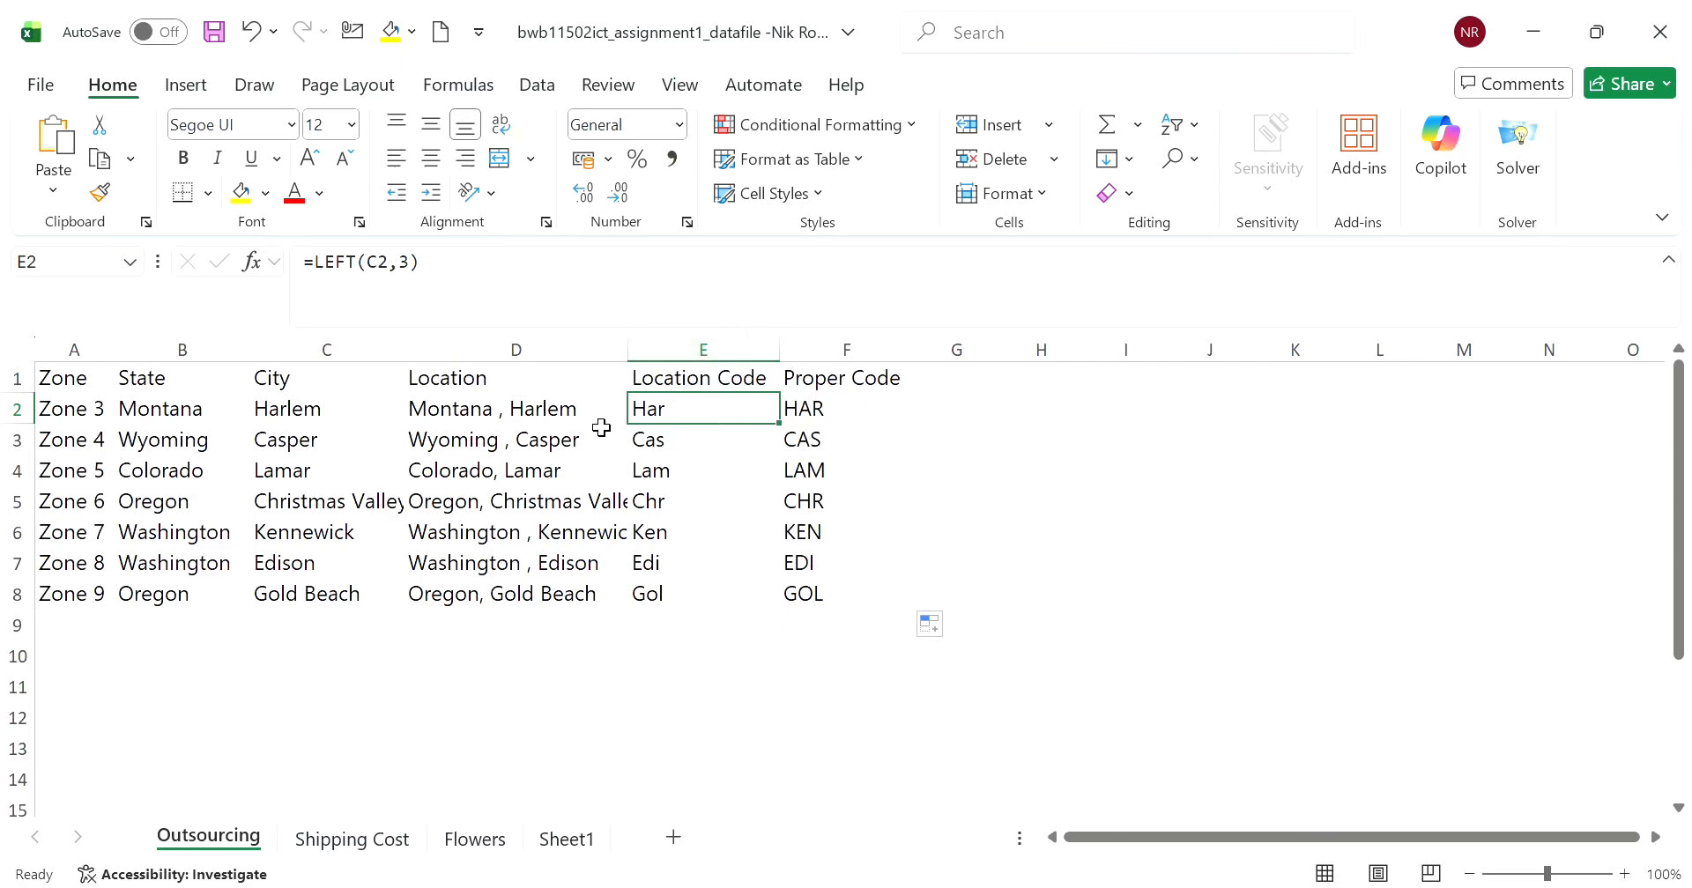
left_click(215, 414)
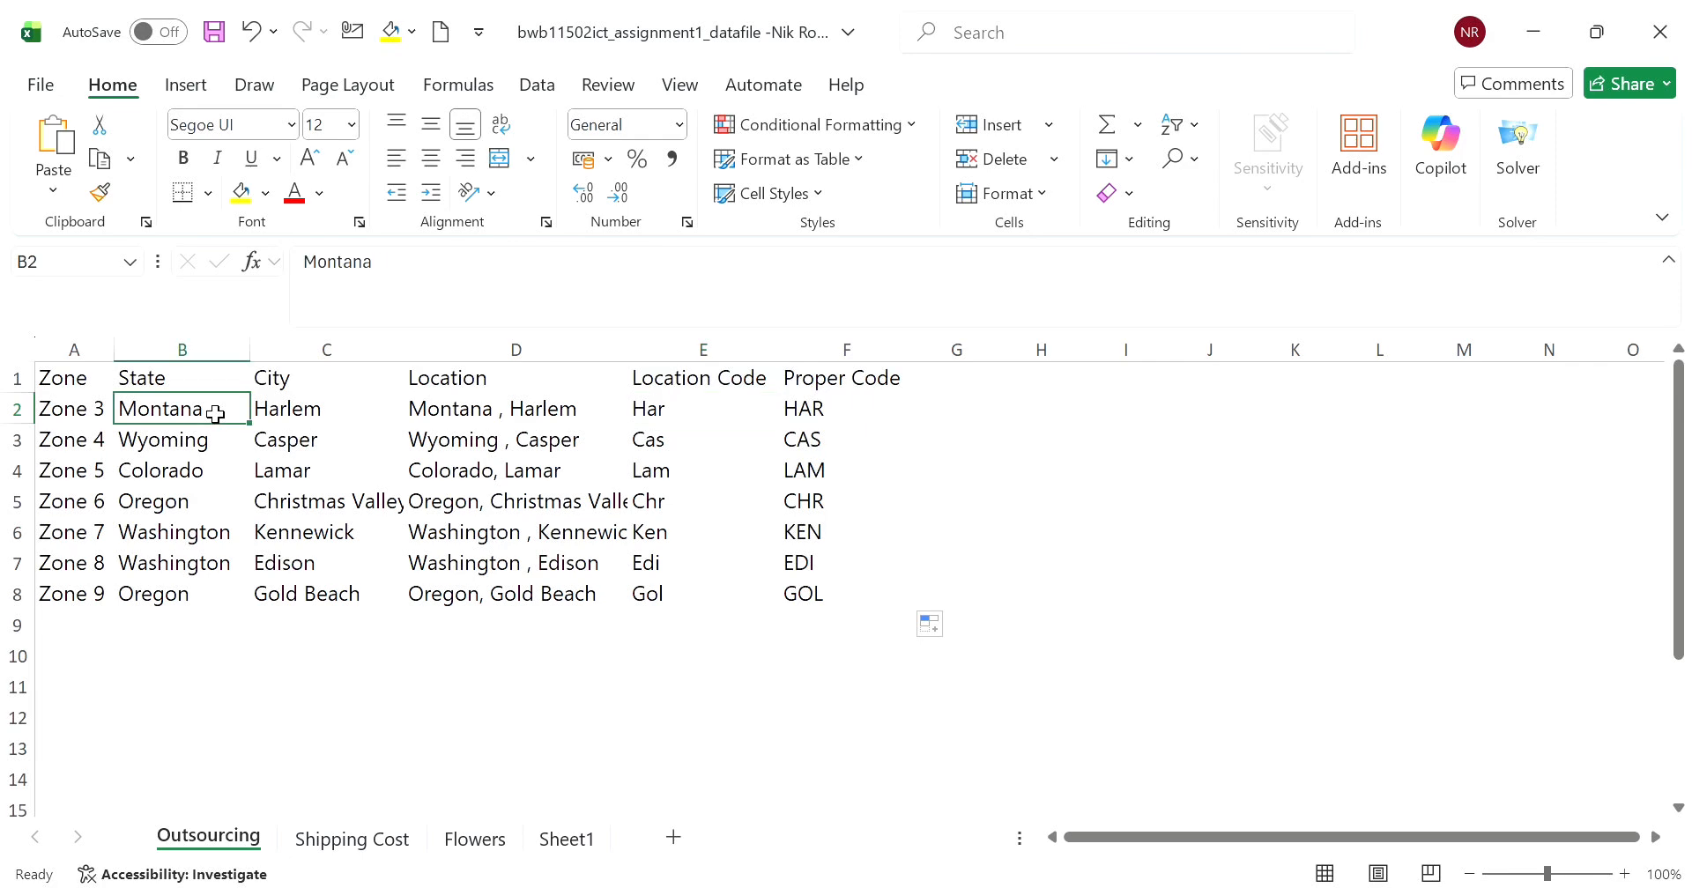
left_click(686, 412)
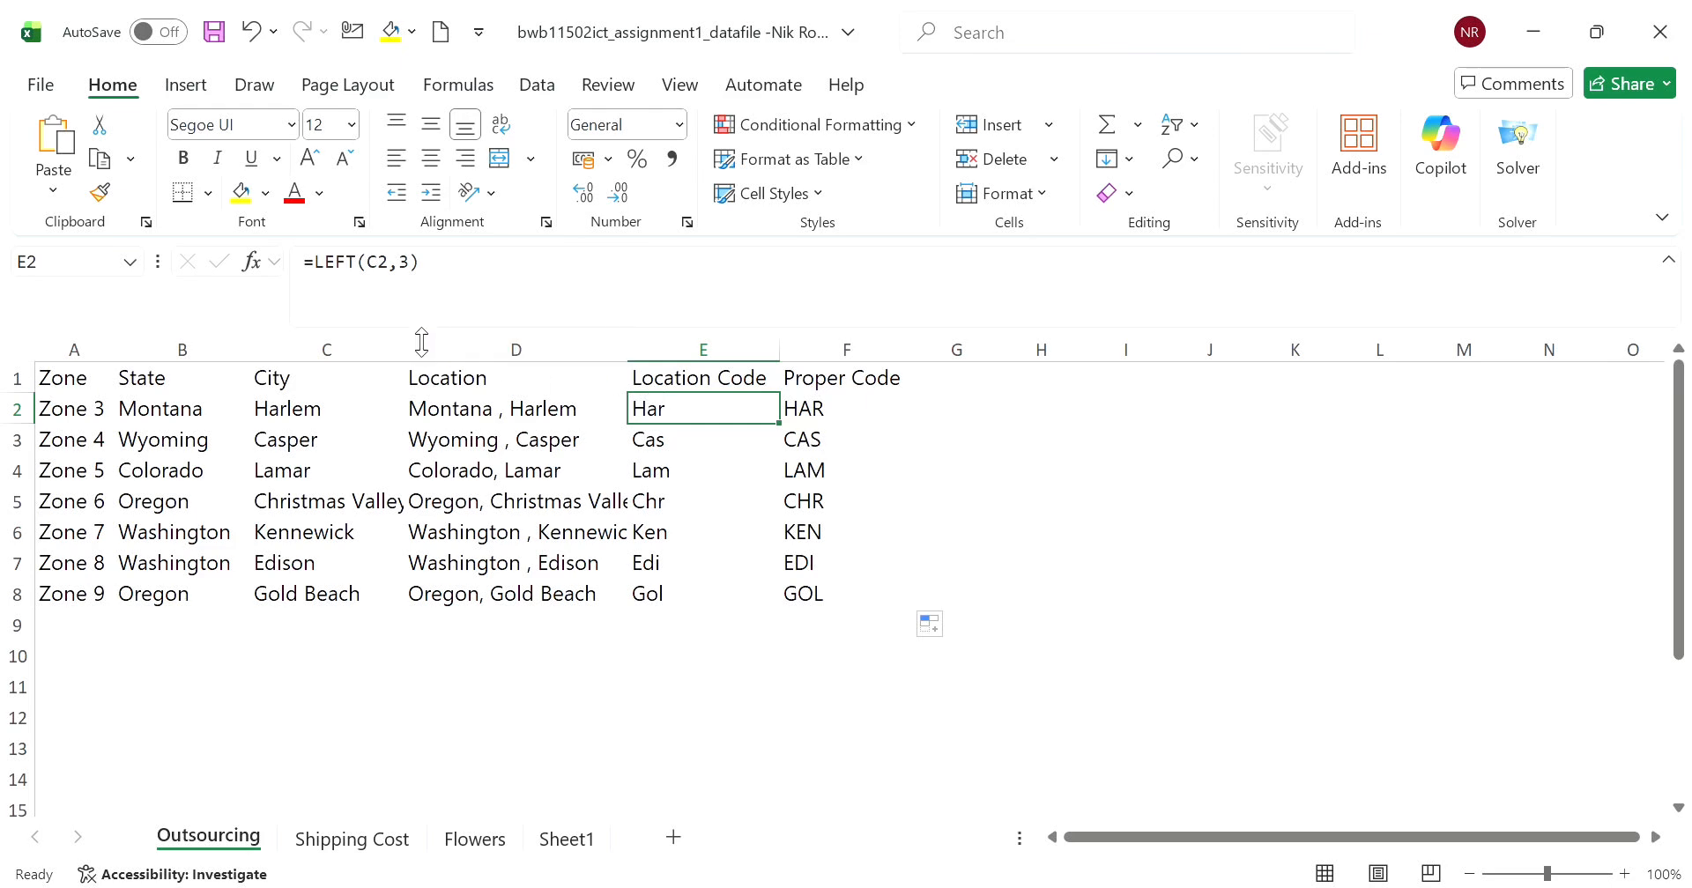
left_click(381, 279)
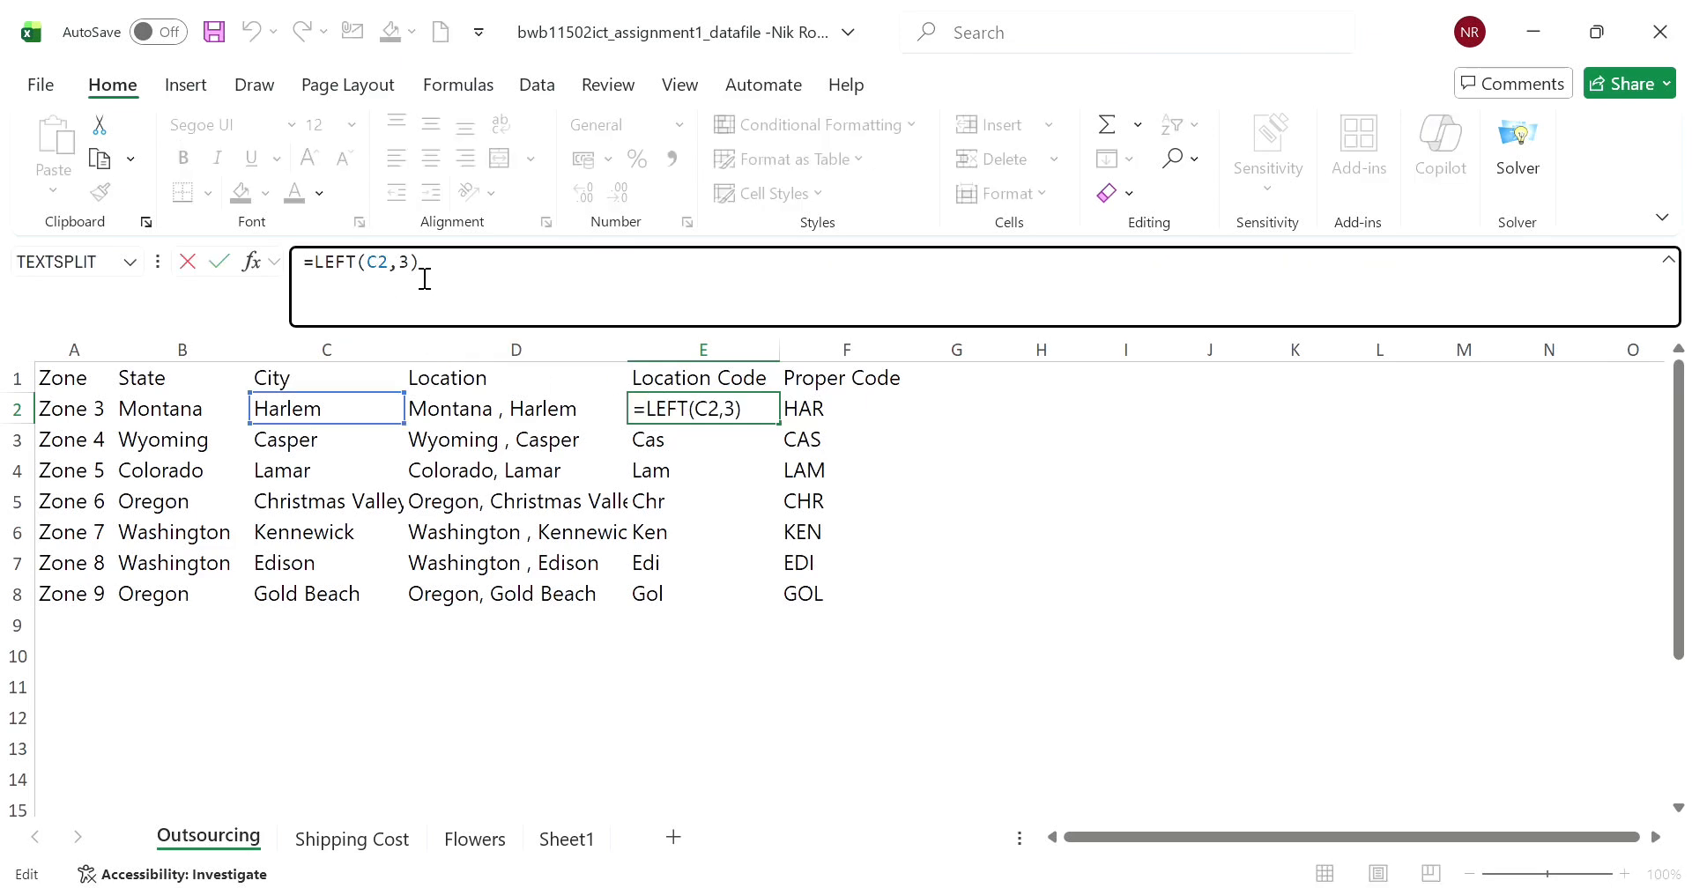
key("BackSpace")
type("B")
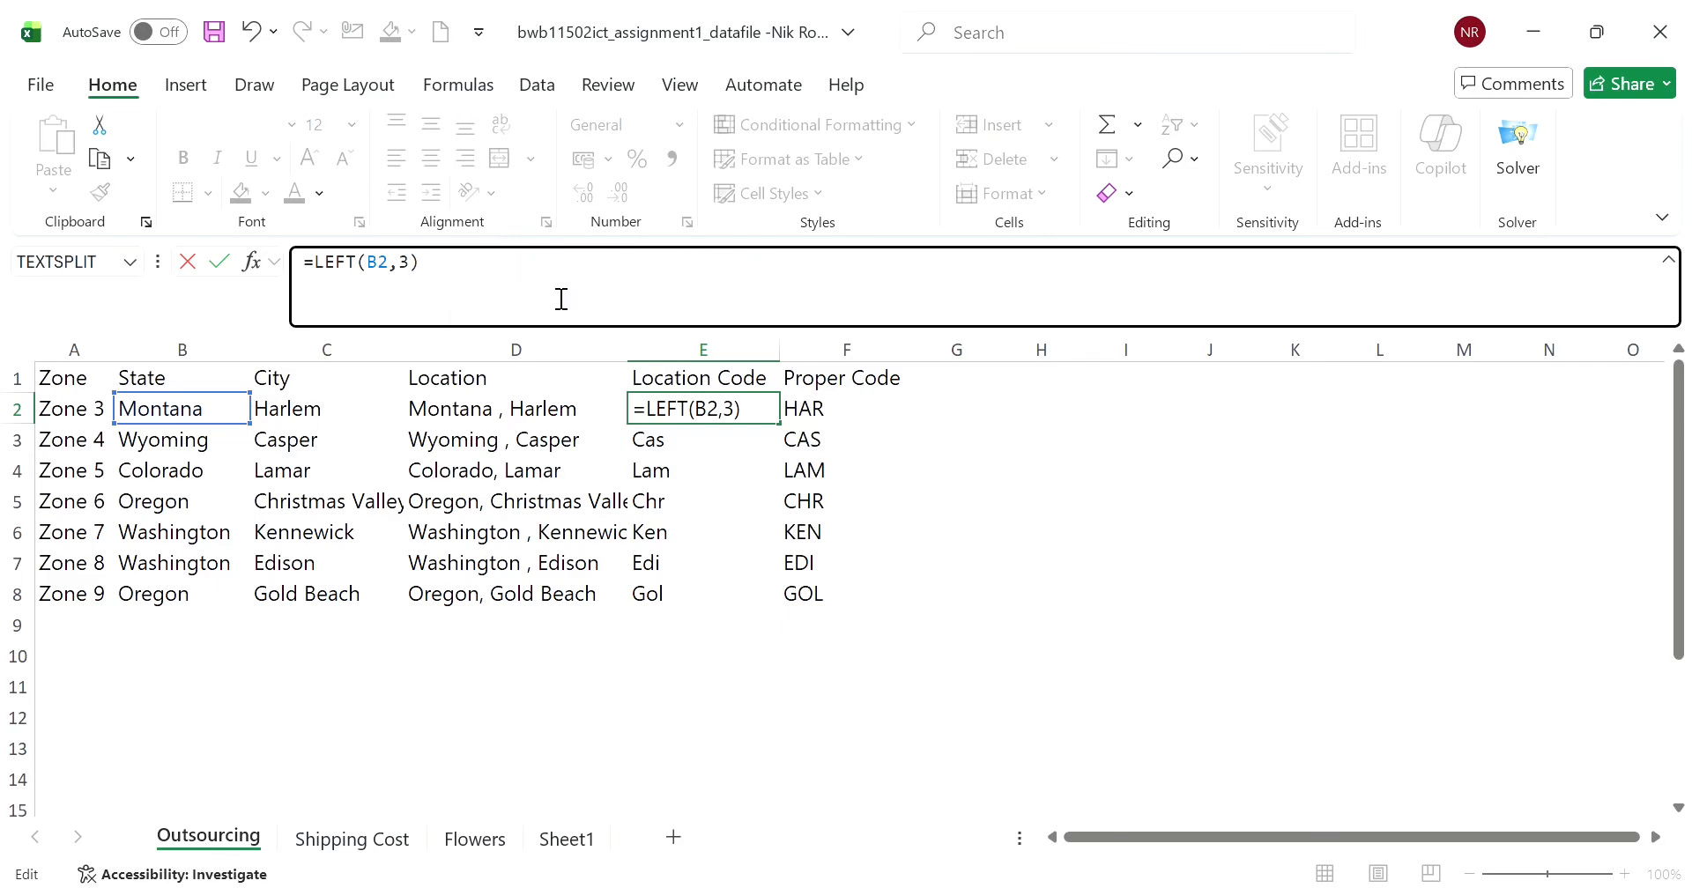
left_click(877, 583)
- Copy the Location Code formula from E2 down to E8
left_click(718, 416)
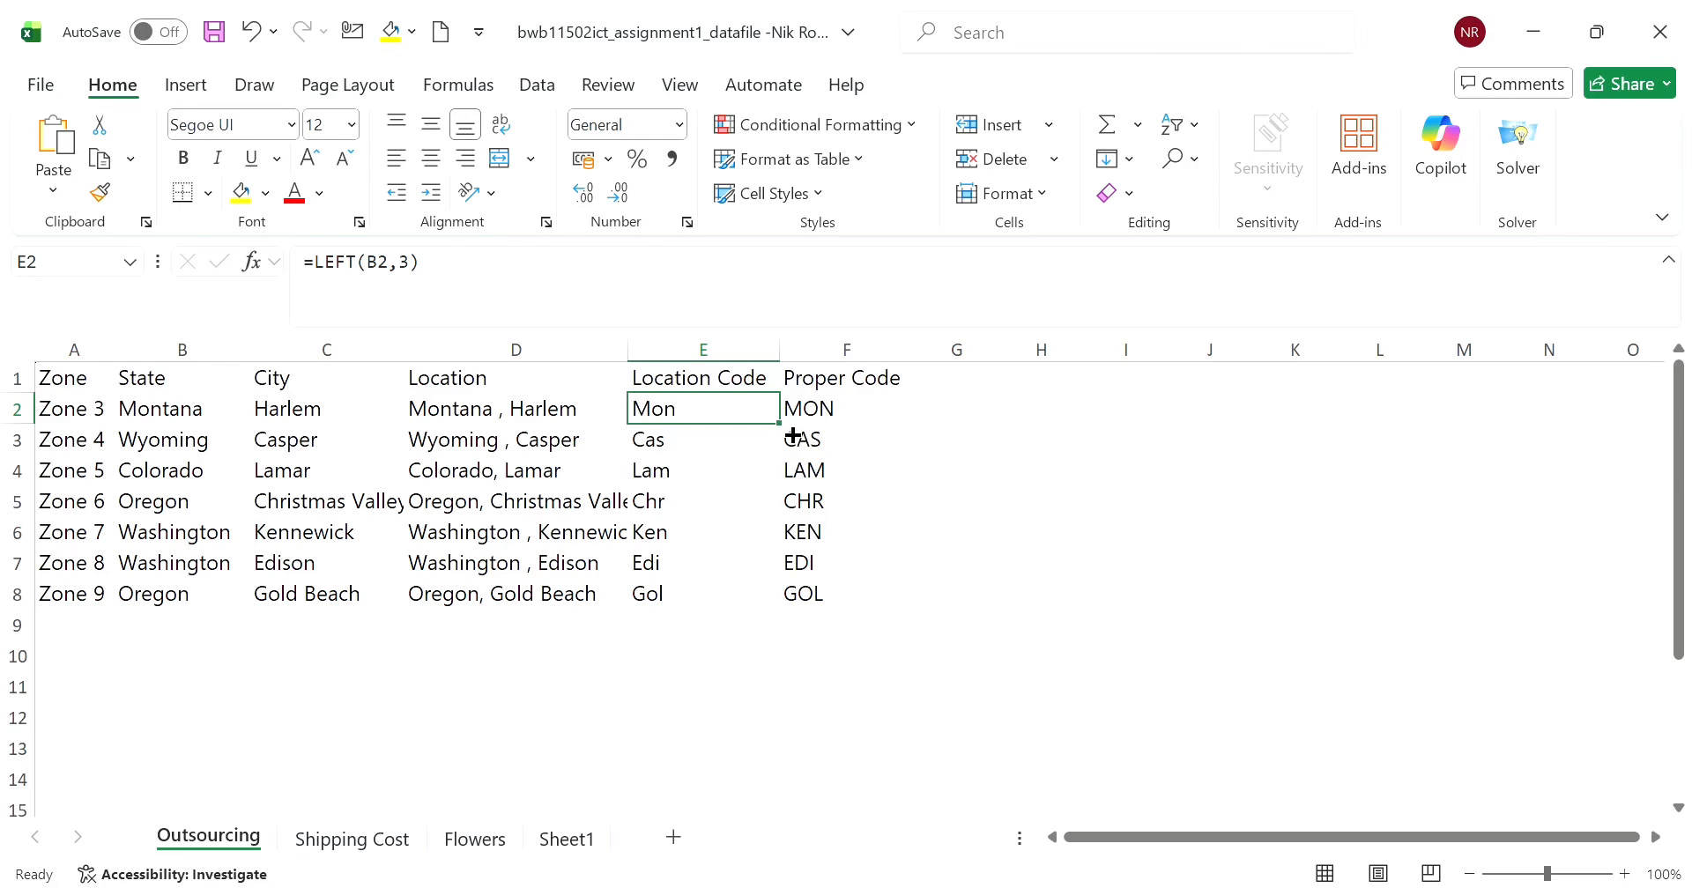
left_click_drag(788, 432, 766, 609)
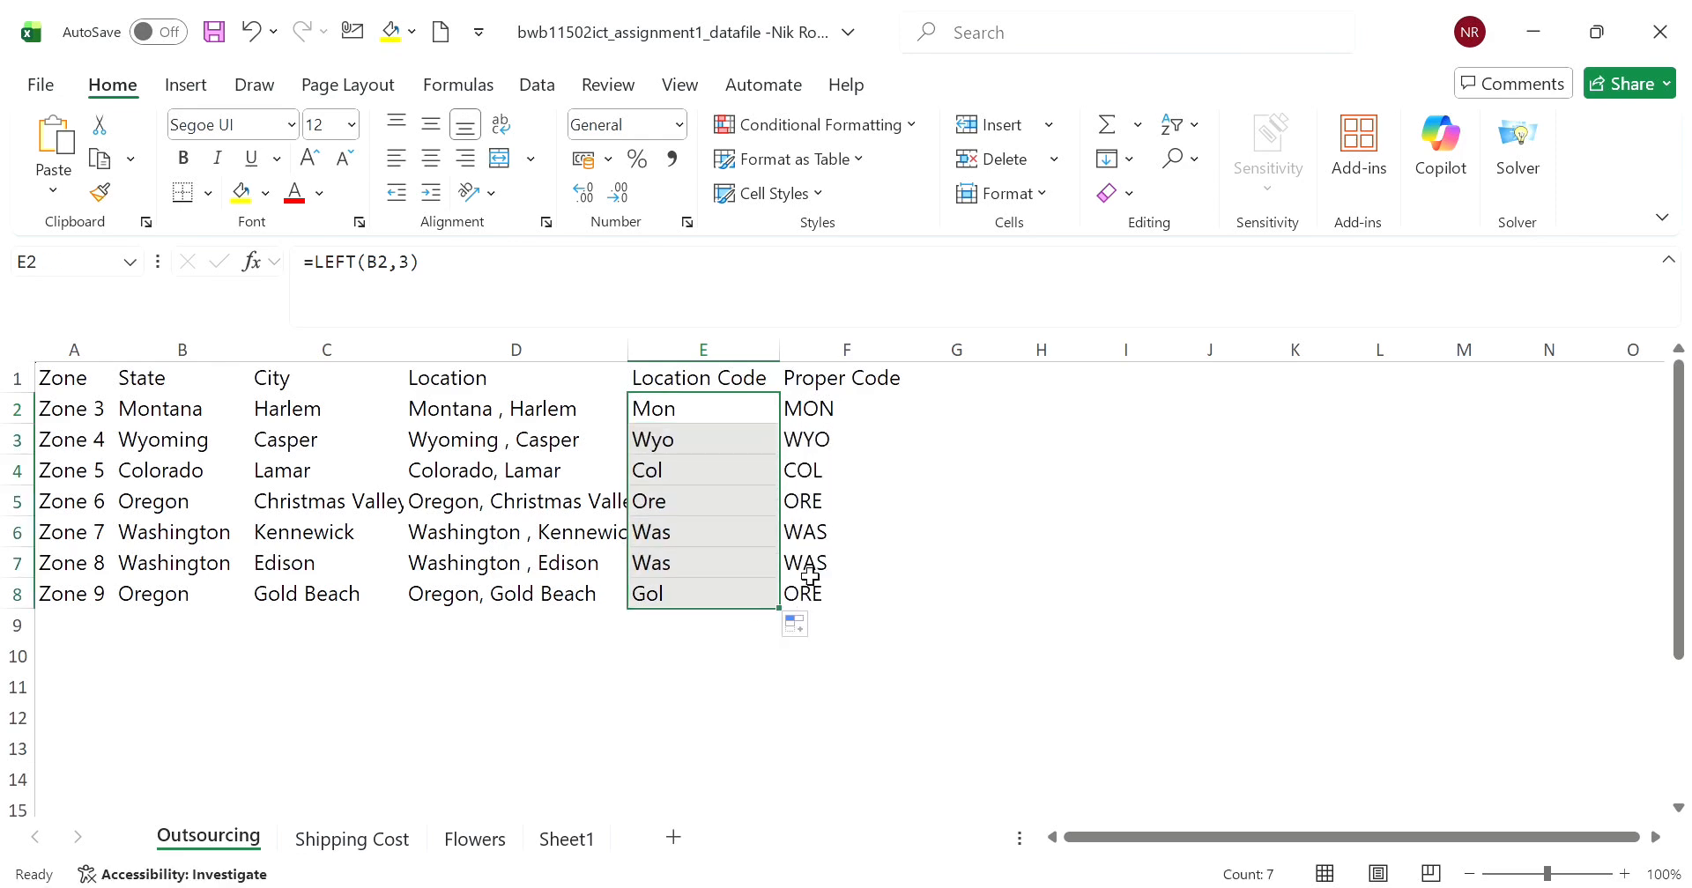
left_click(956, 523)
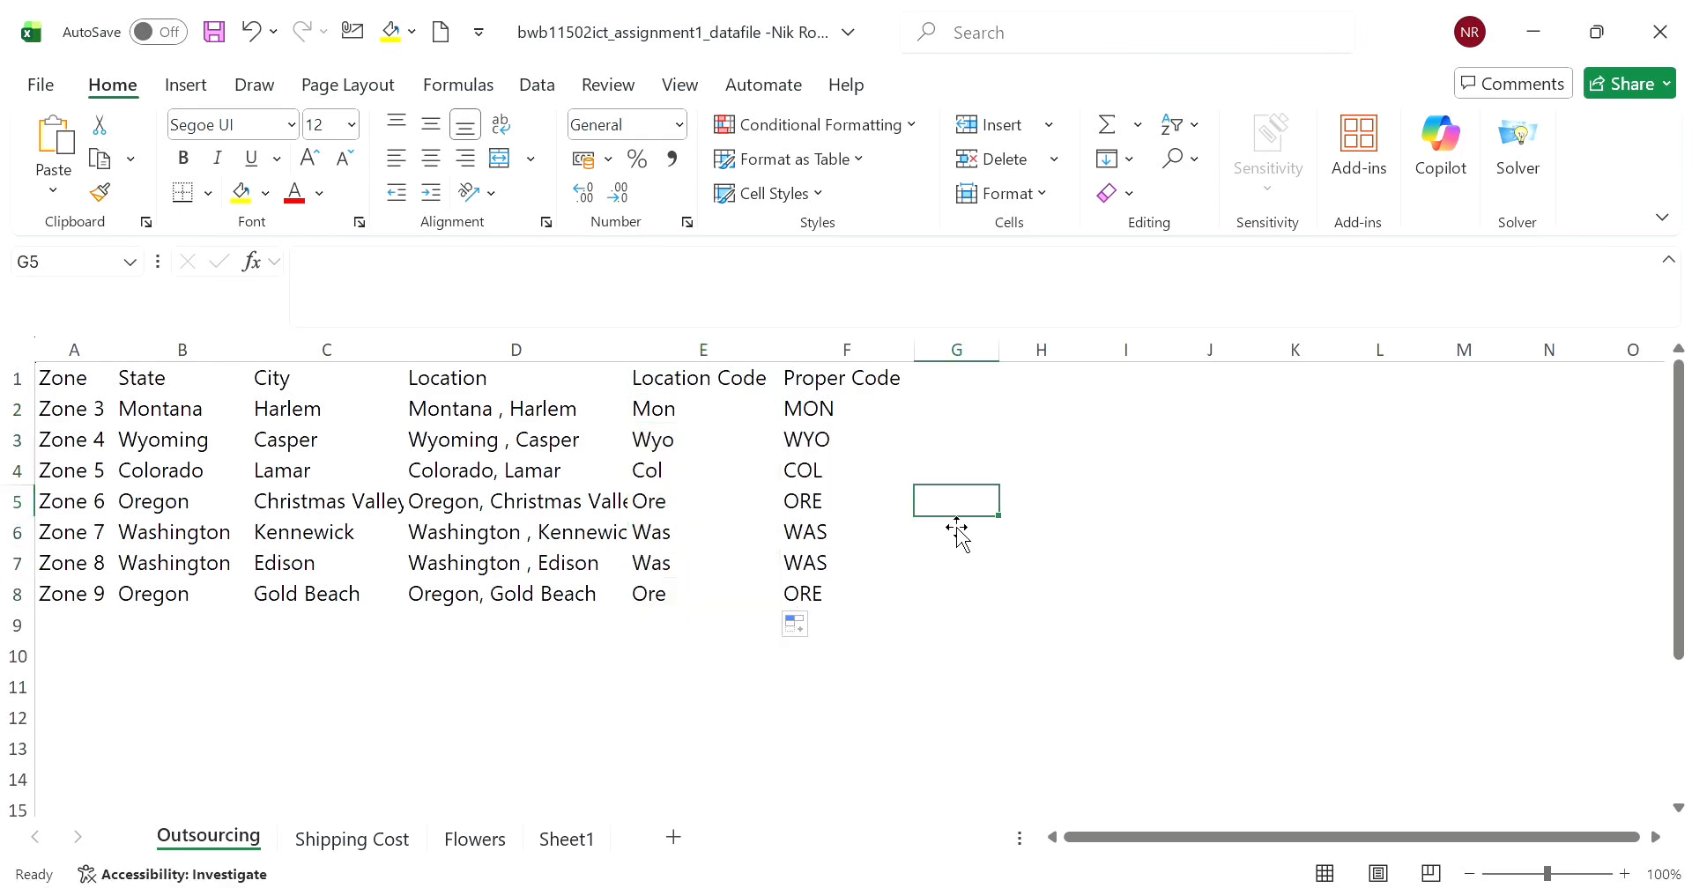
- Check the copied Location Code formulas in rows 5 to 8
left_click(701, 652)
left_click(680, 619)
left_click(677, 571)
left_click(685, 511)
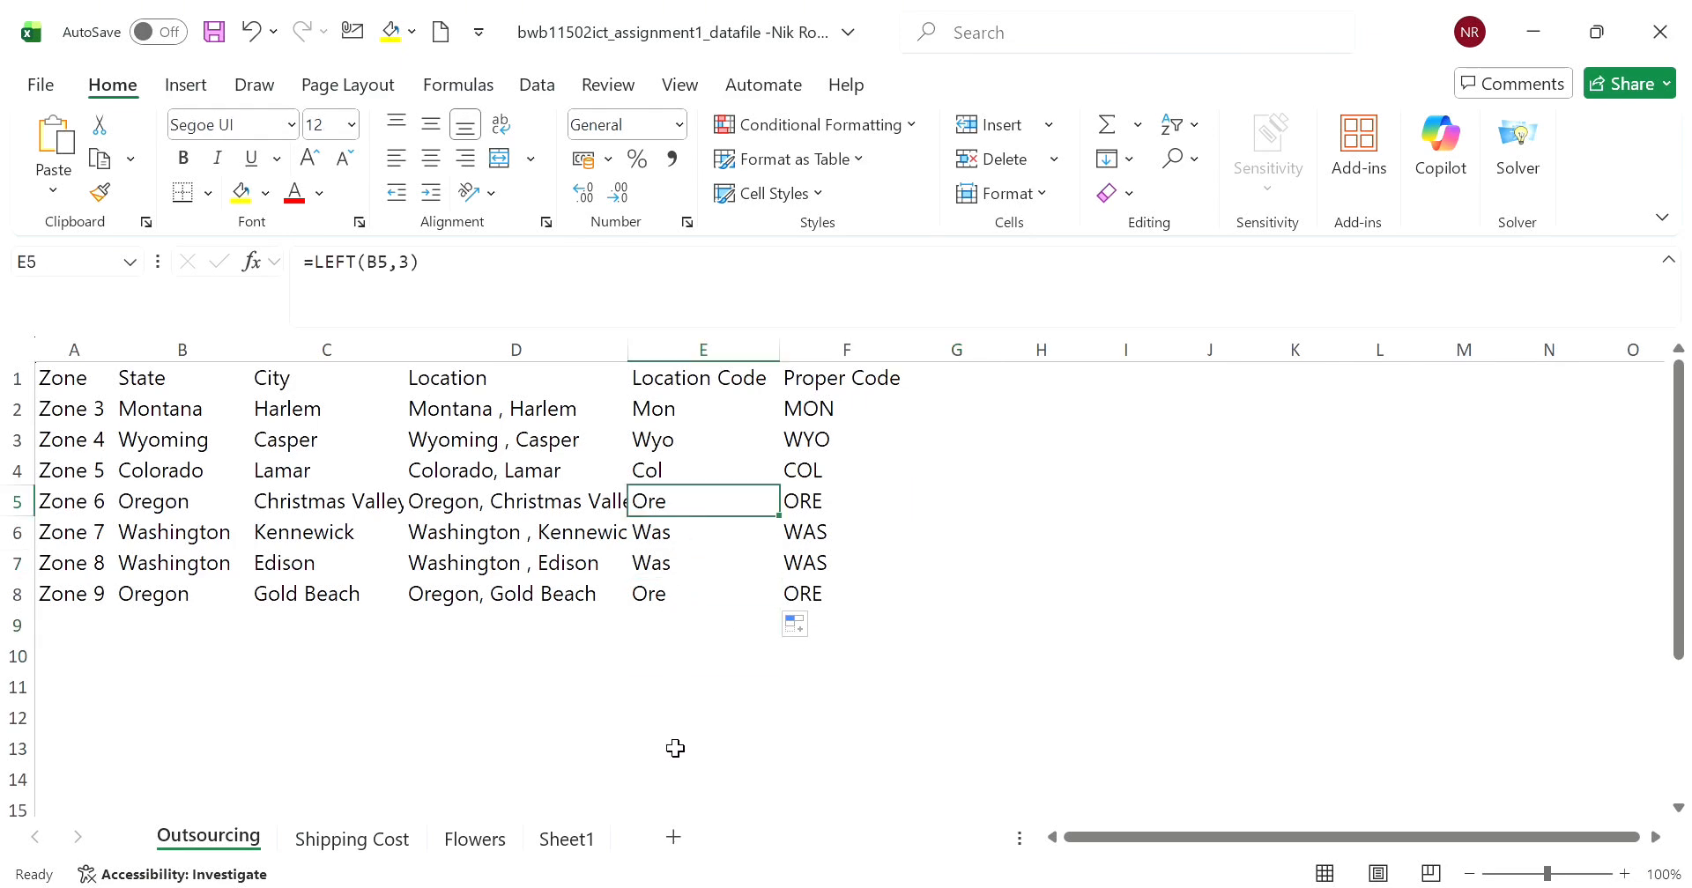
left_click(806, 657)
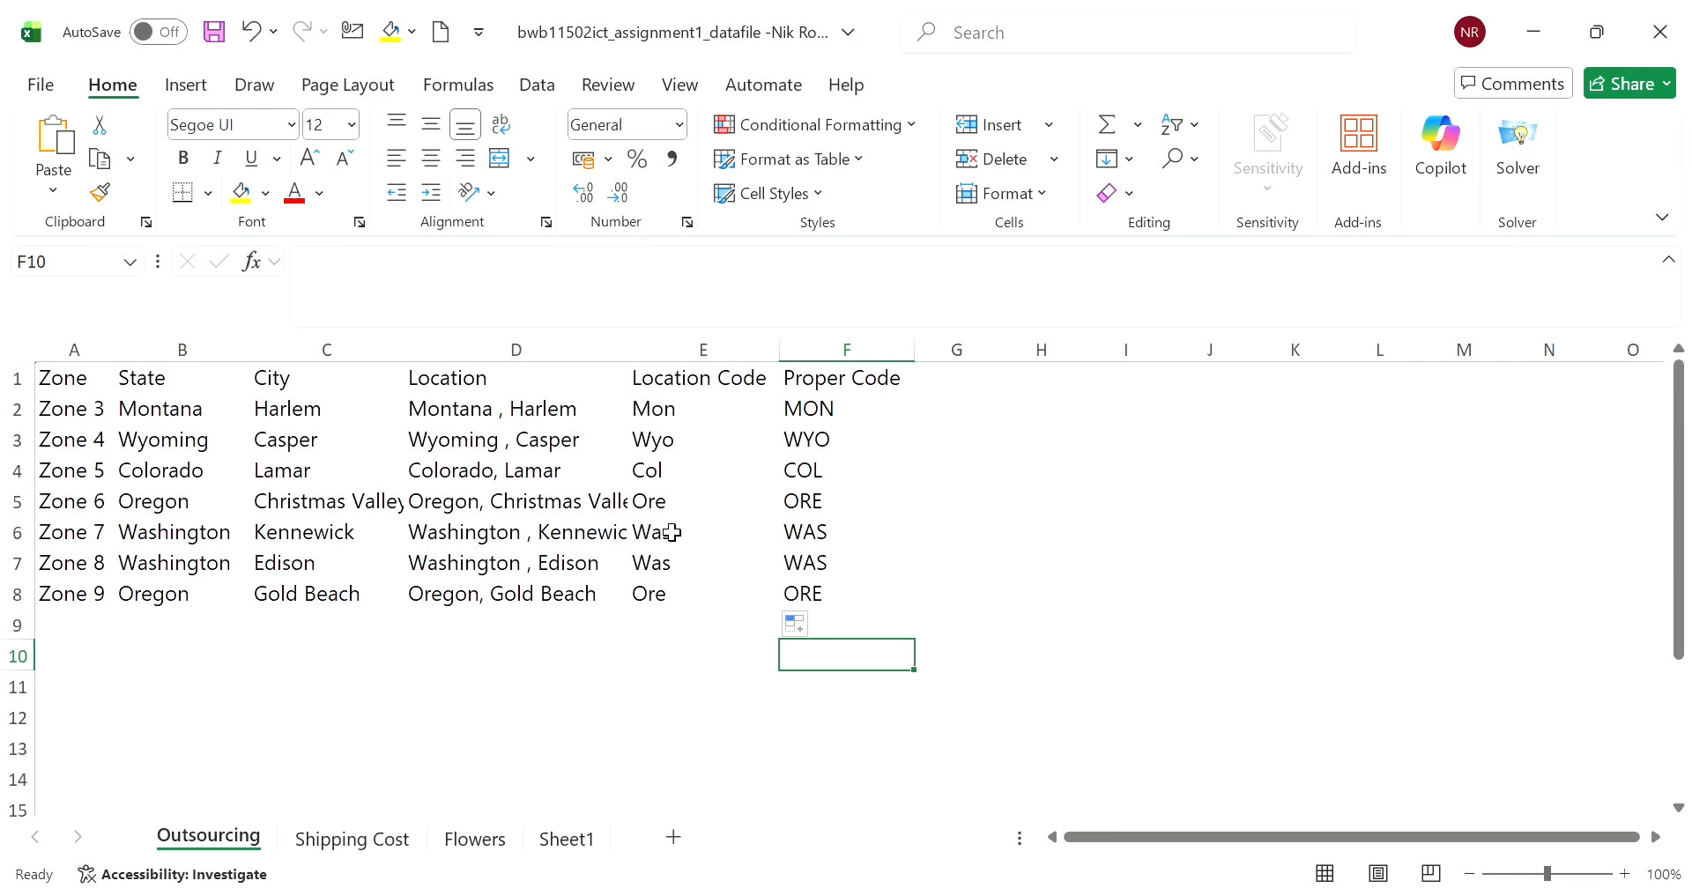
- Enter the formula =LOWER(B2) in G2 to produce the state name in lower case
left_click(954, 378)
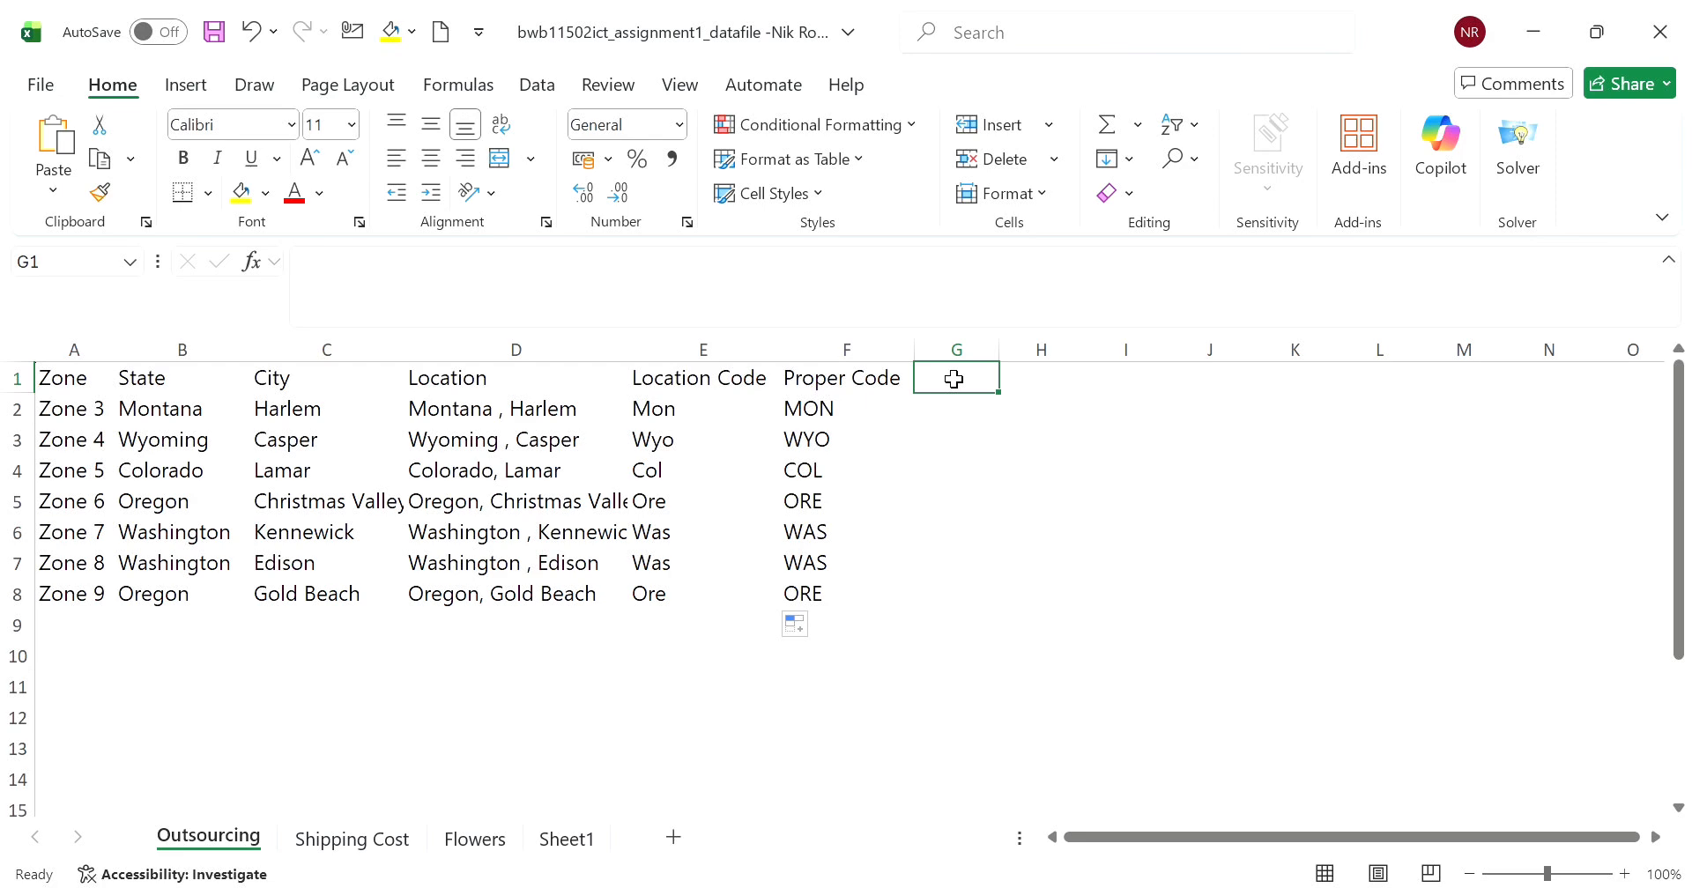
left_click(938, 416)
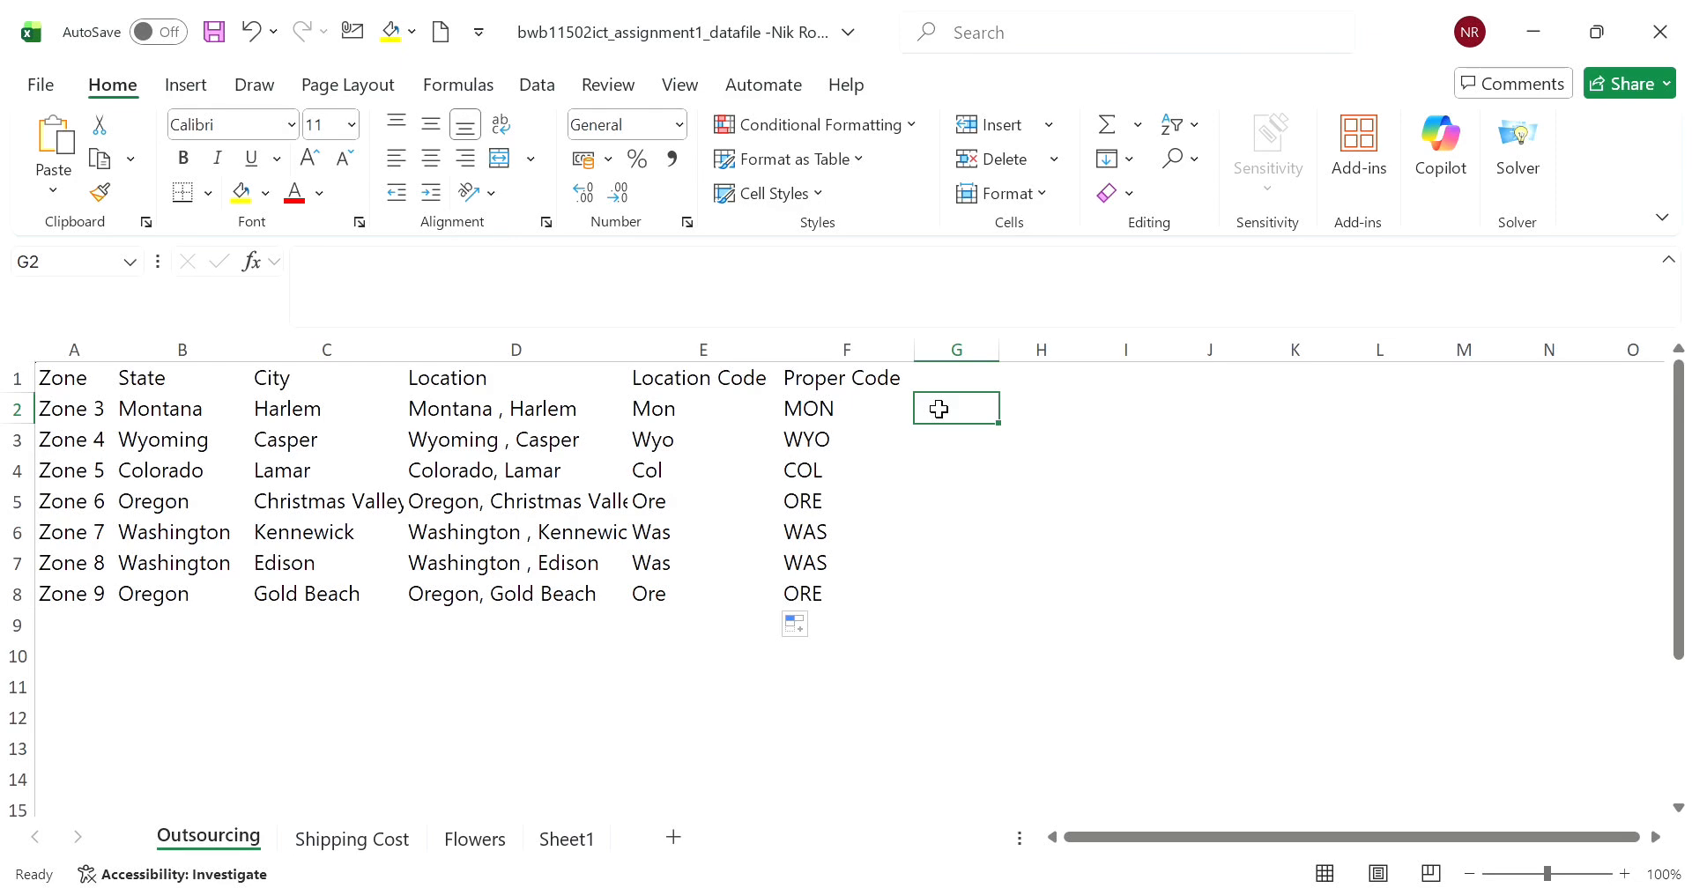
type("=")
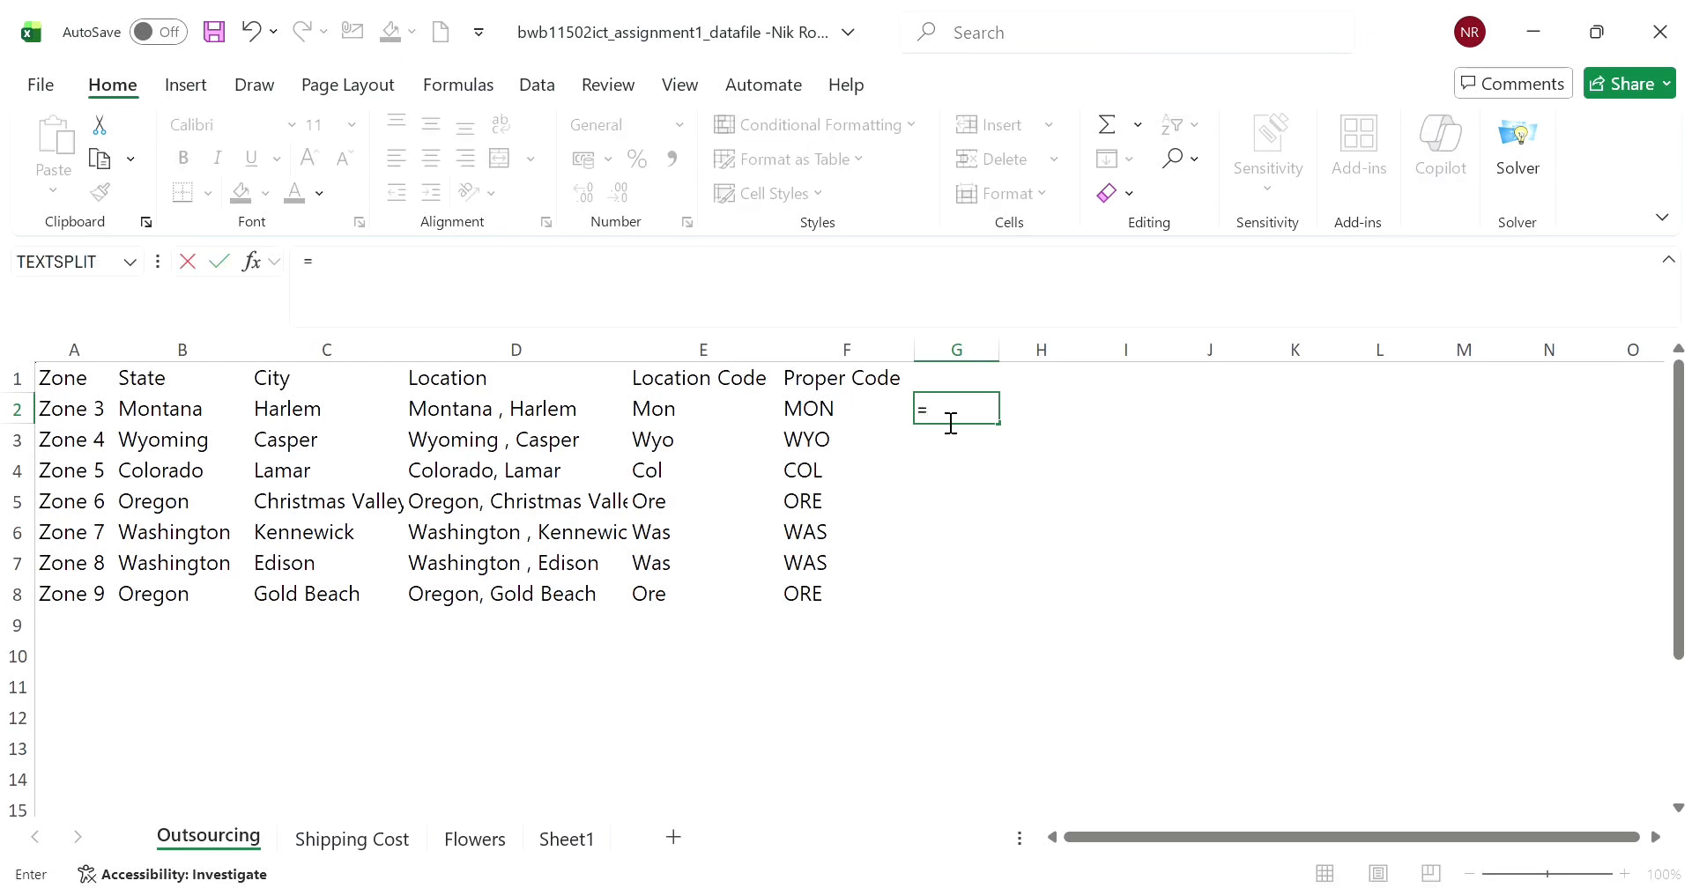
type("10")
type("WER")
type("(")
left_click(186, 414)
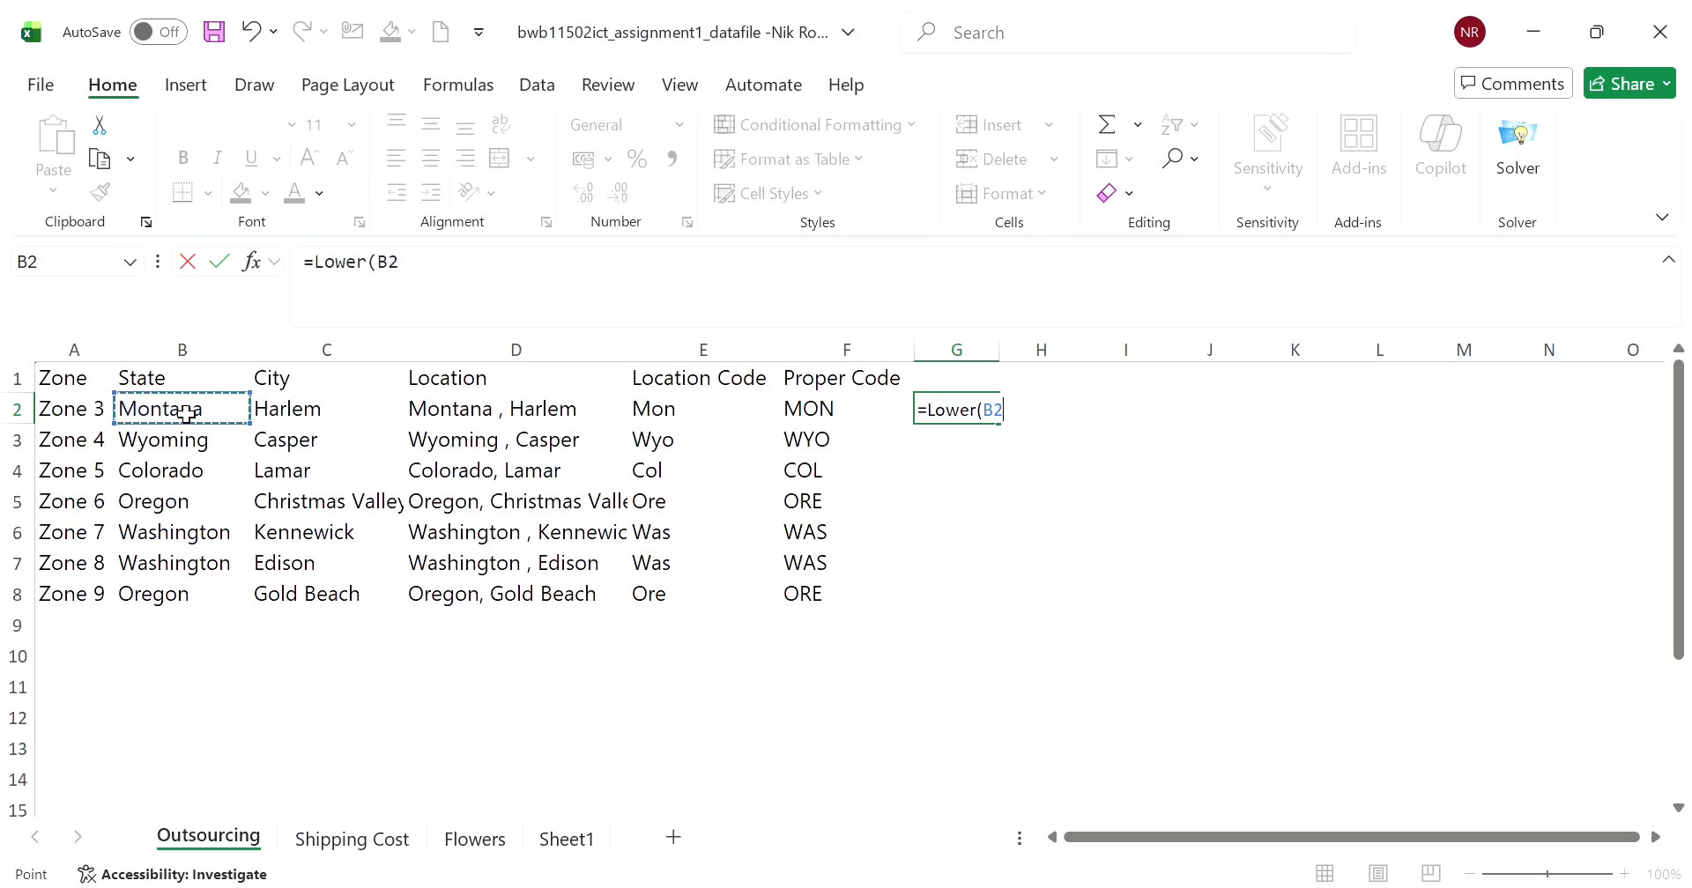
type(")")
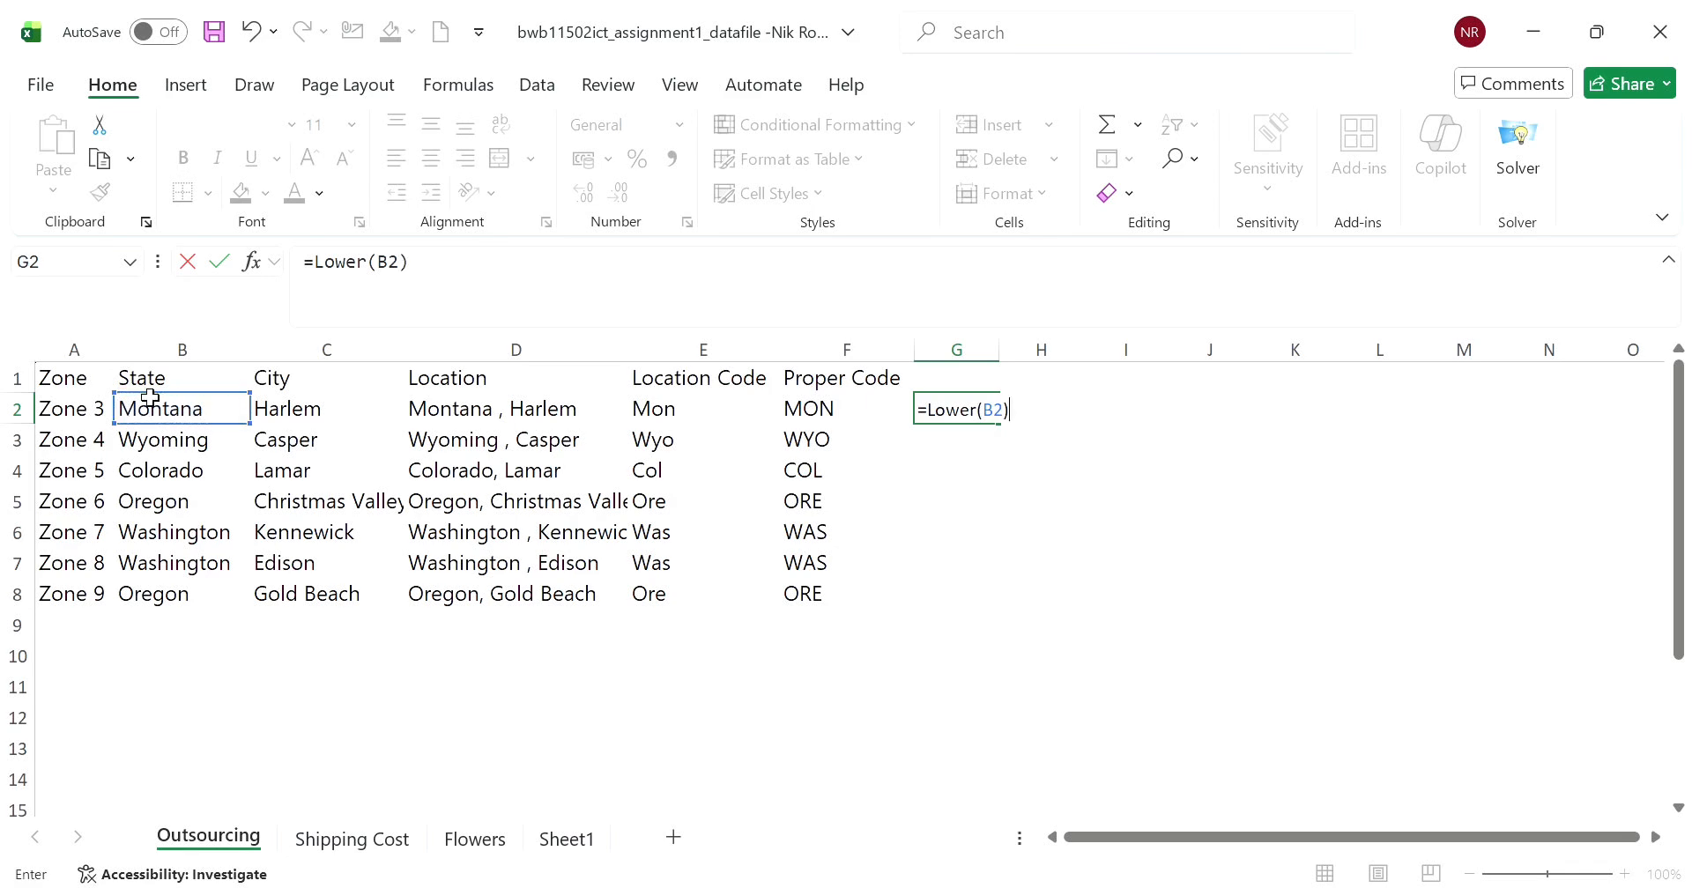
key("Return")
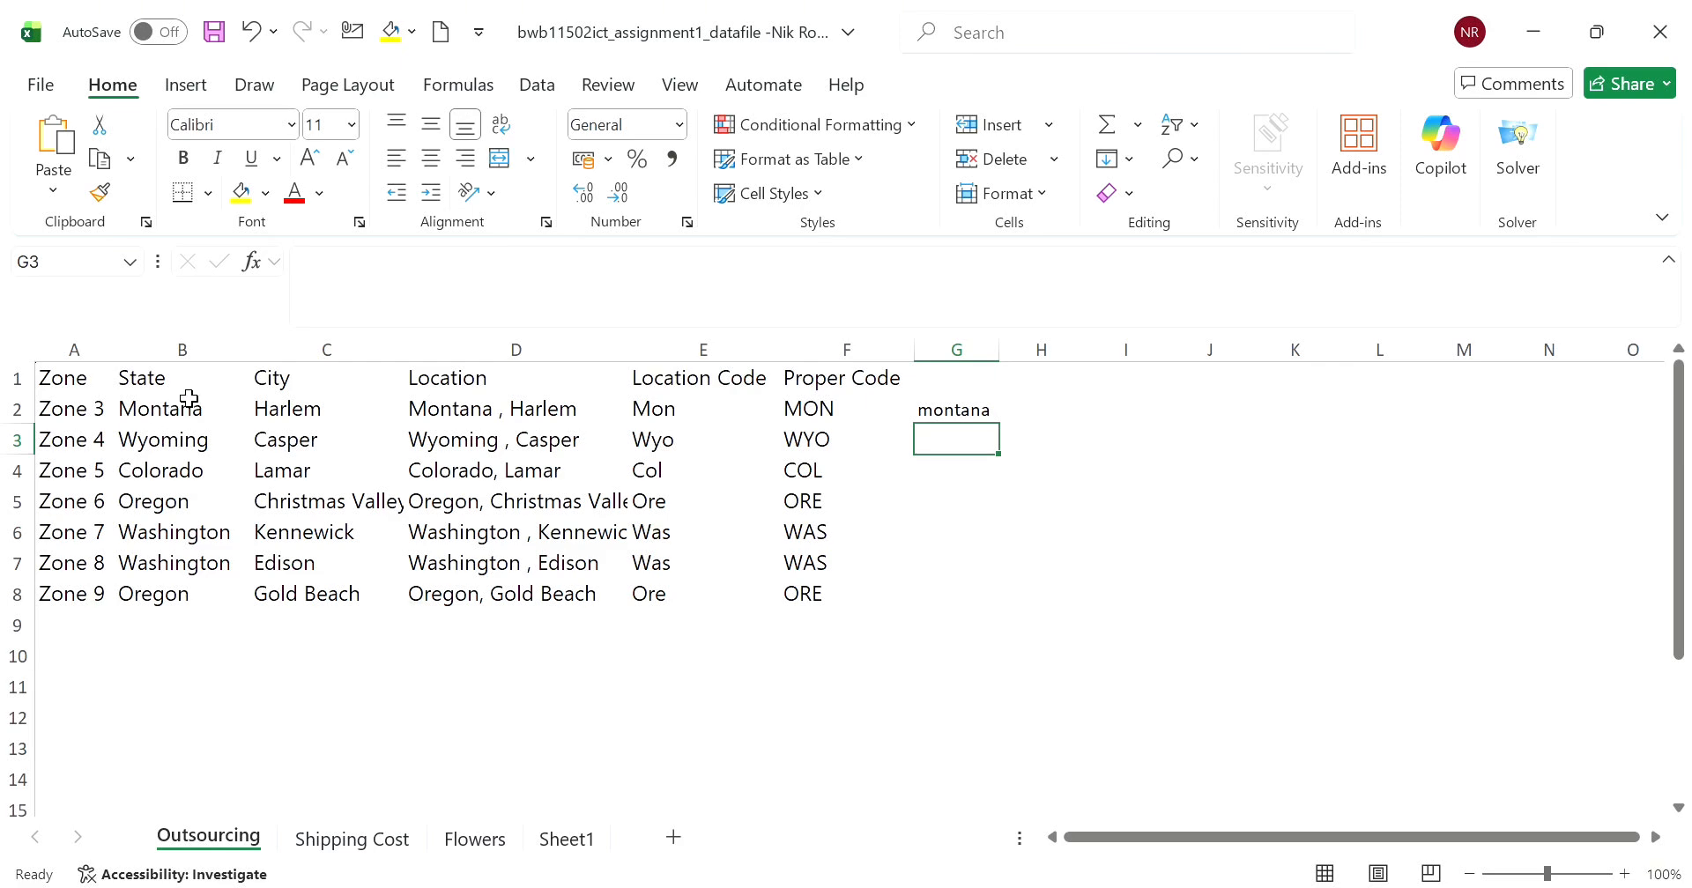
- Enter the formula =LEN(B2) in H2 to count the characters of the state name
left_click(1063, 413)
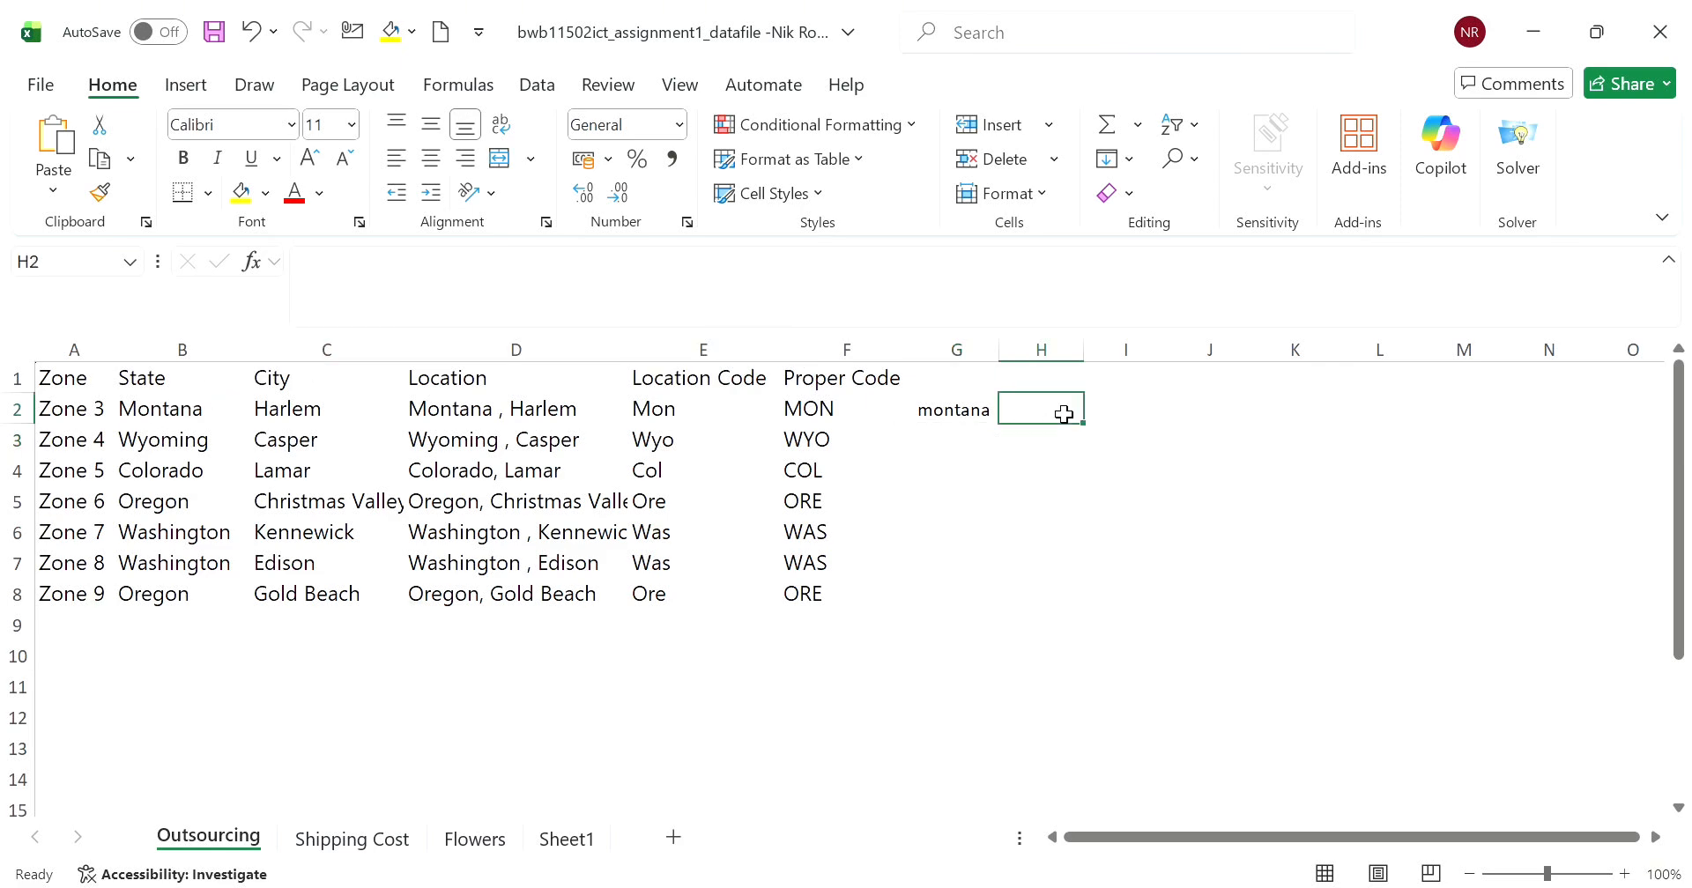
type("=")
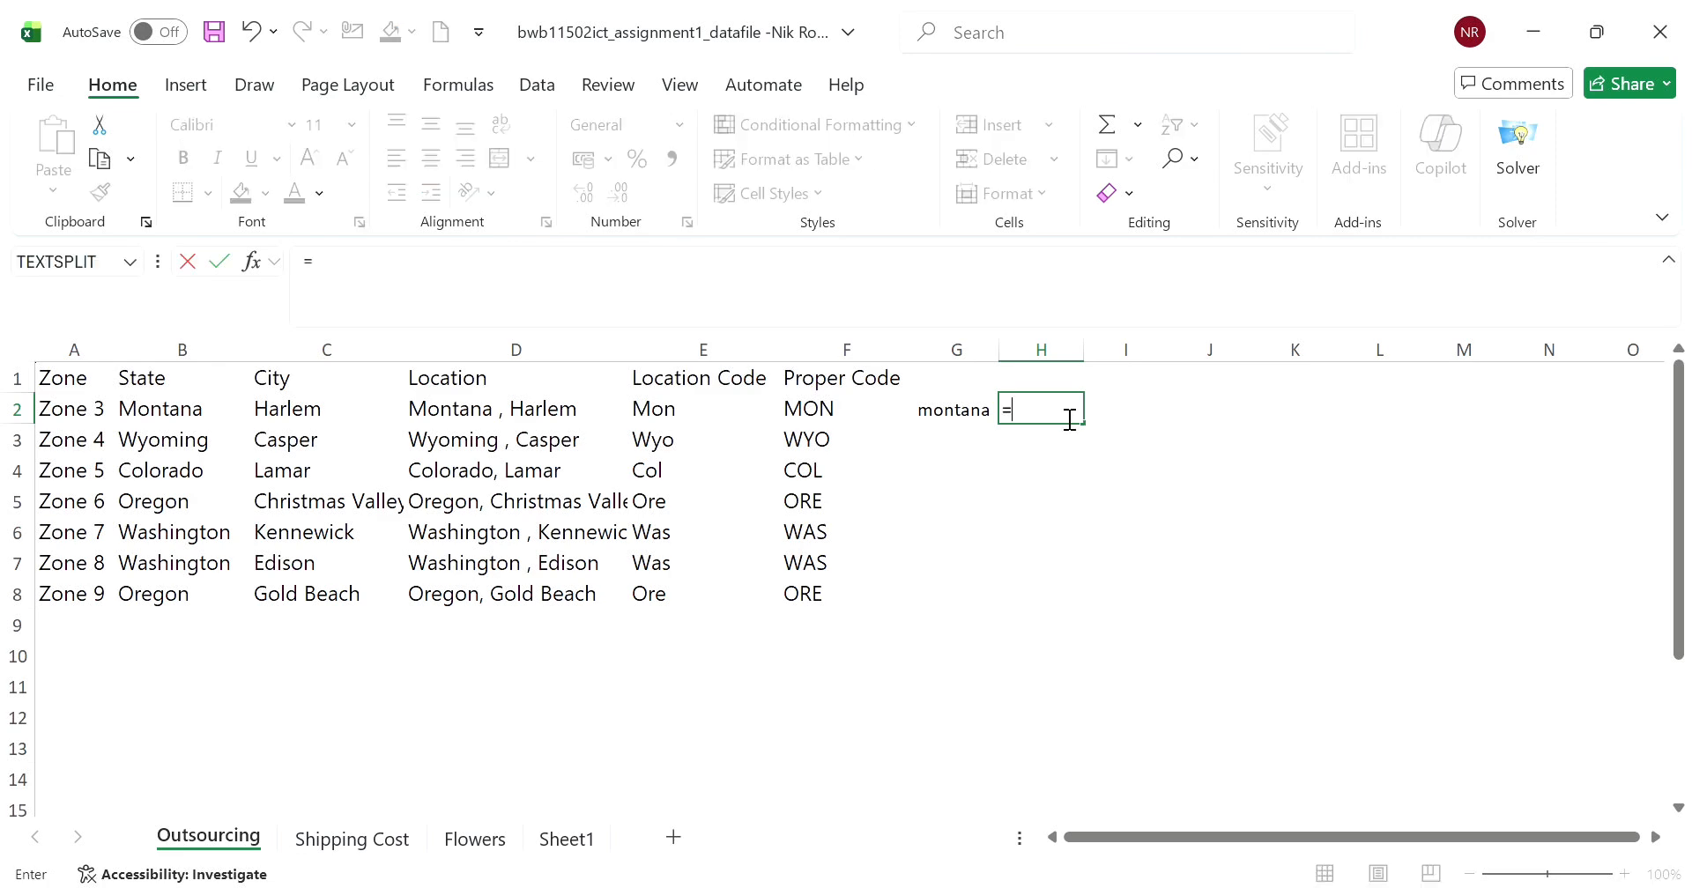
type("len(")
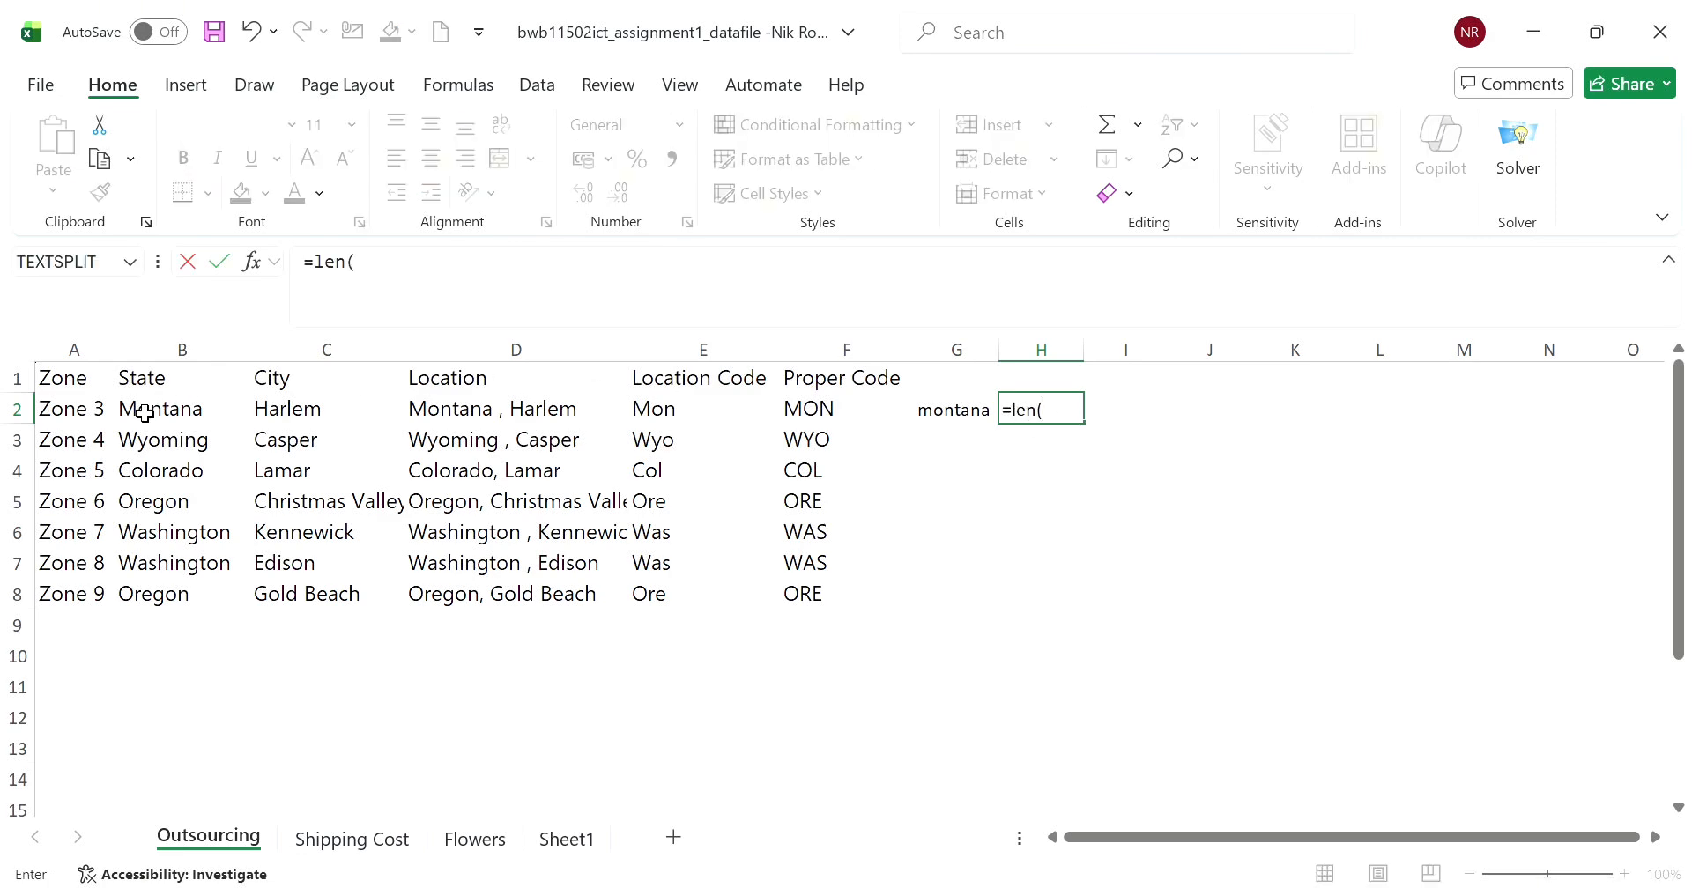
left_click(183, 414)
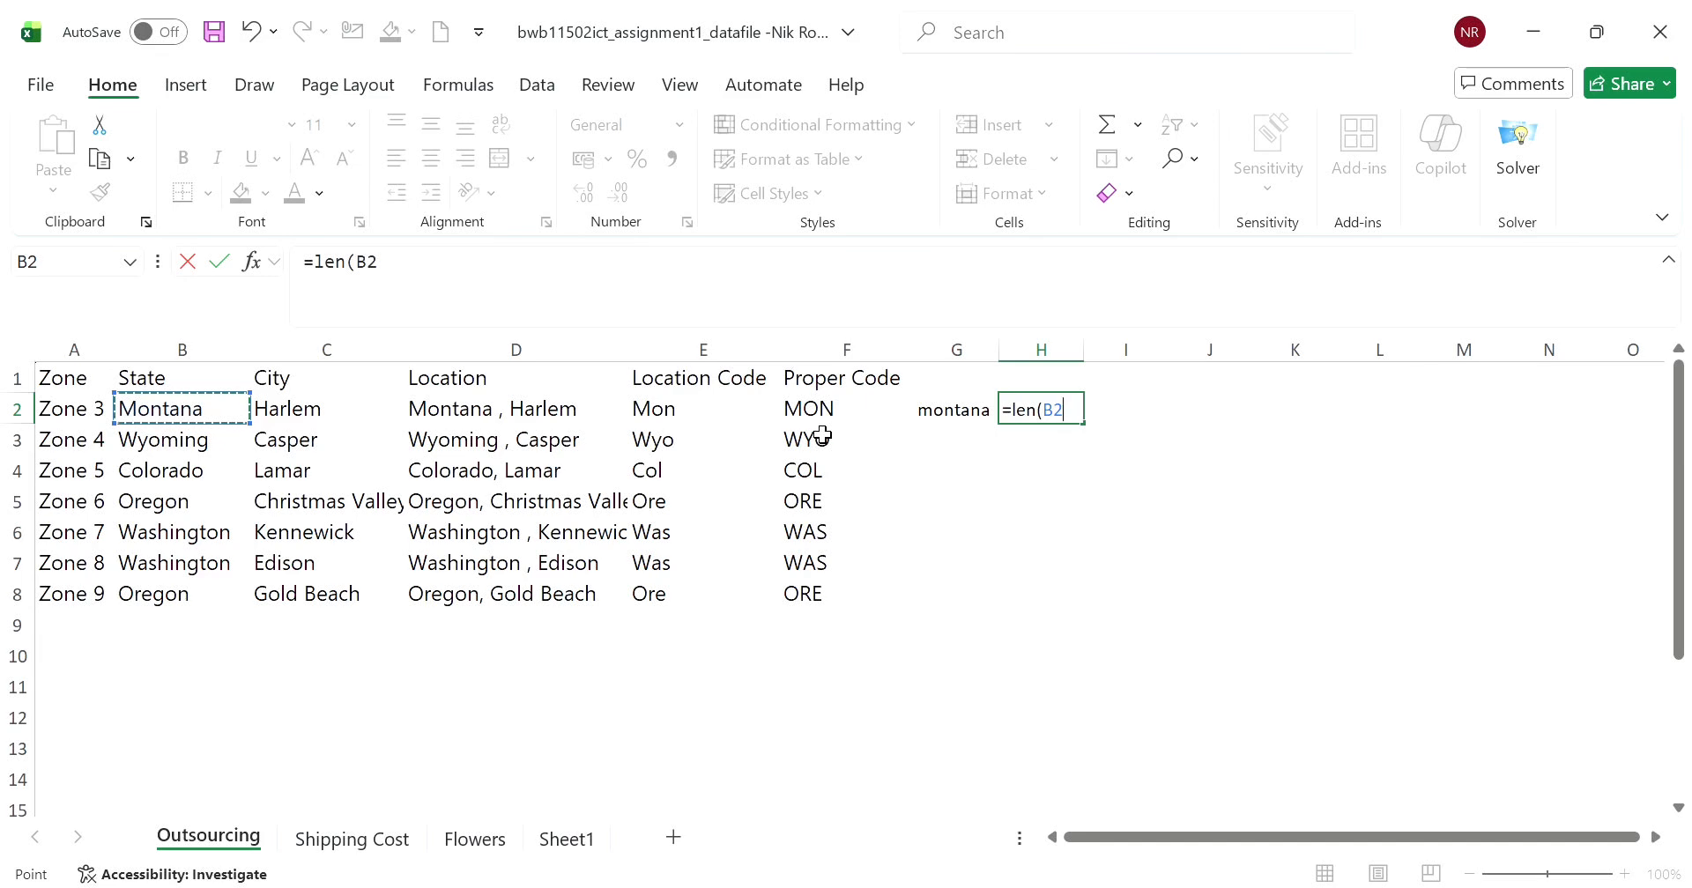
type(")")
key("Return")
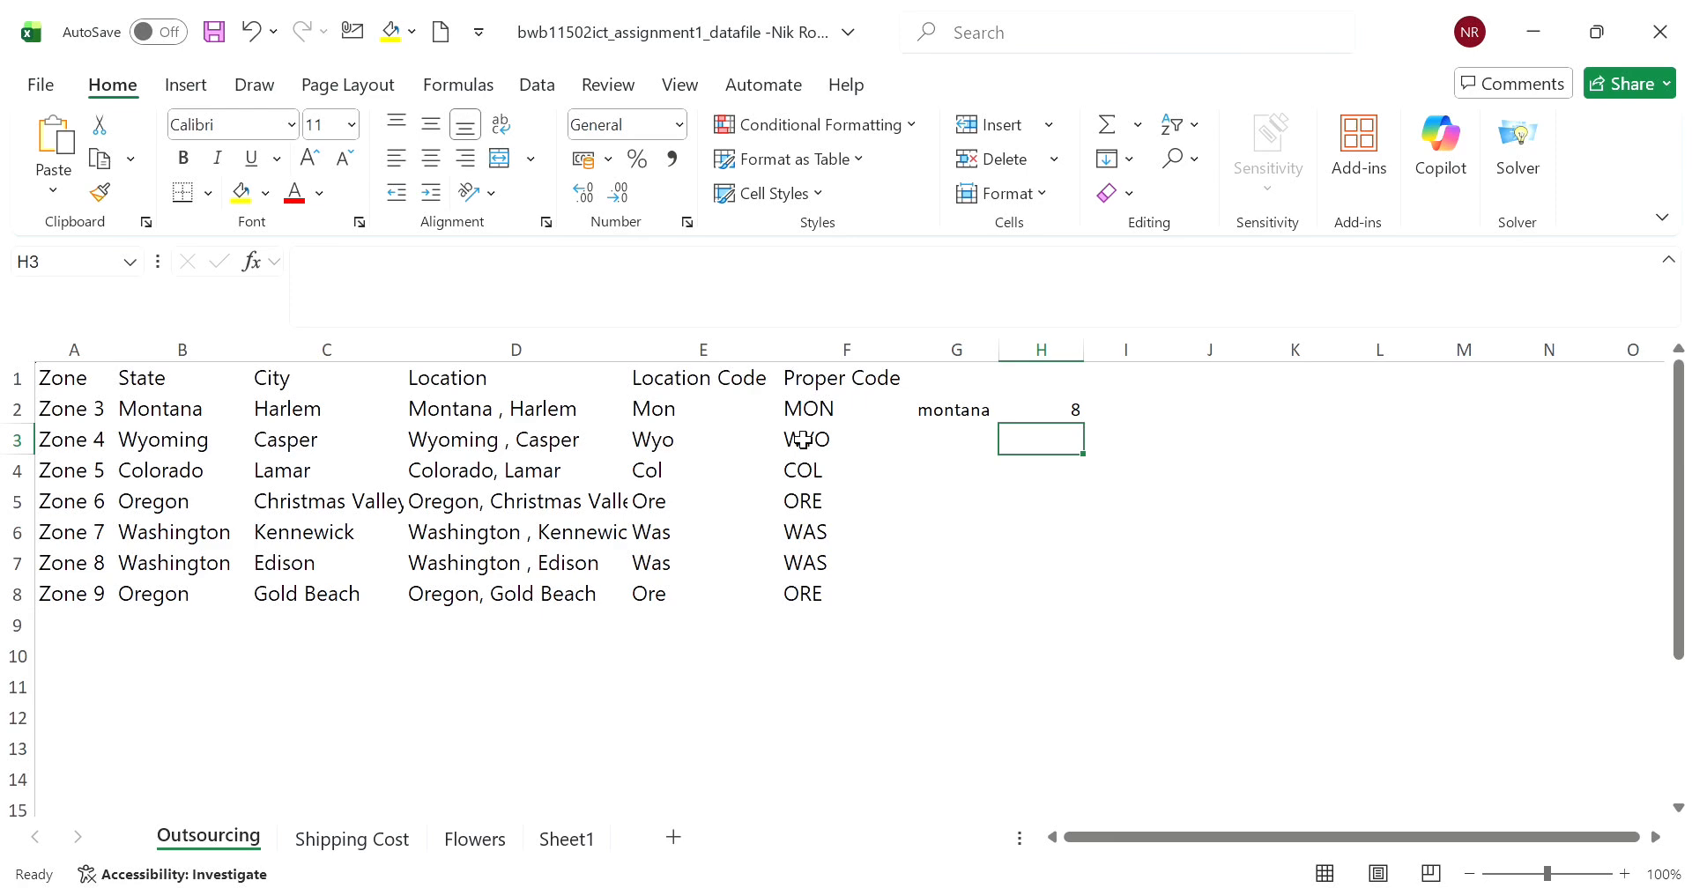
- Copy the LOWER formula from G2 down to G8 and the LEN formula from H2 down to H8
left_click(950, 415)
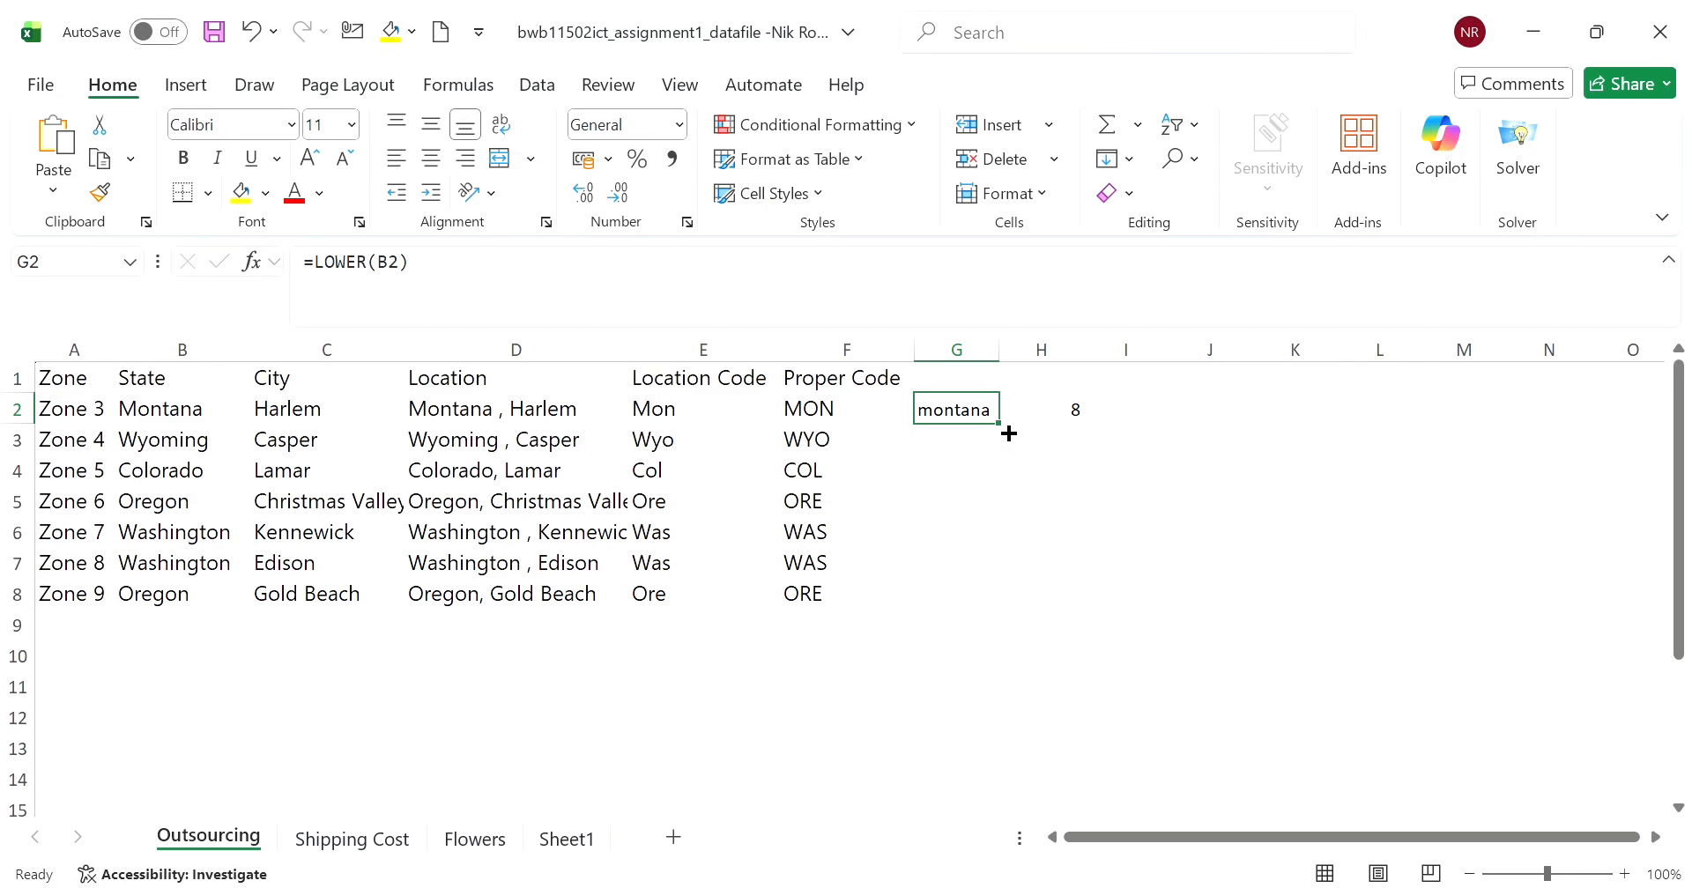
left_click_drag(1003, 429, 986, 593)
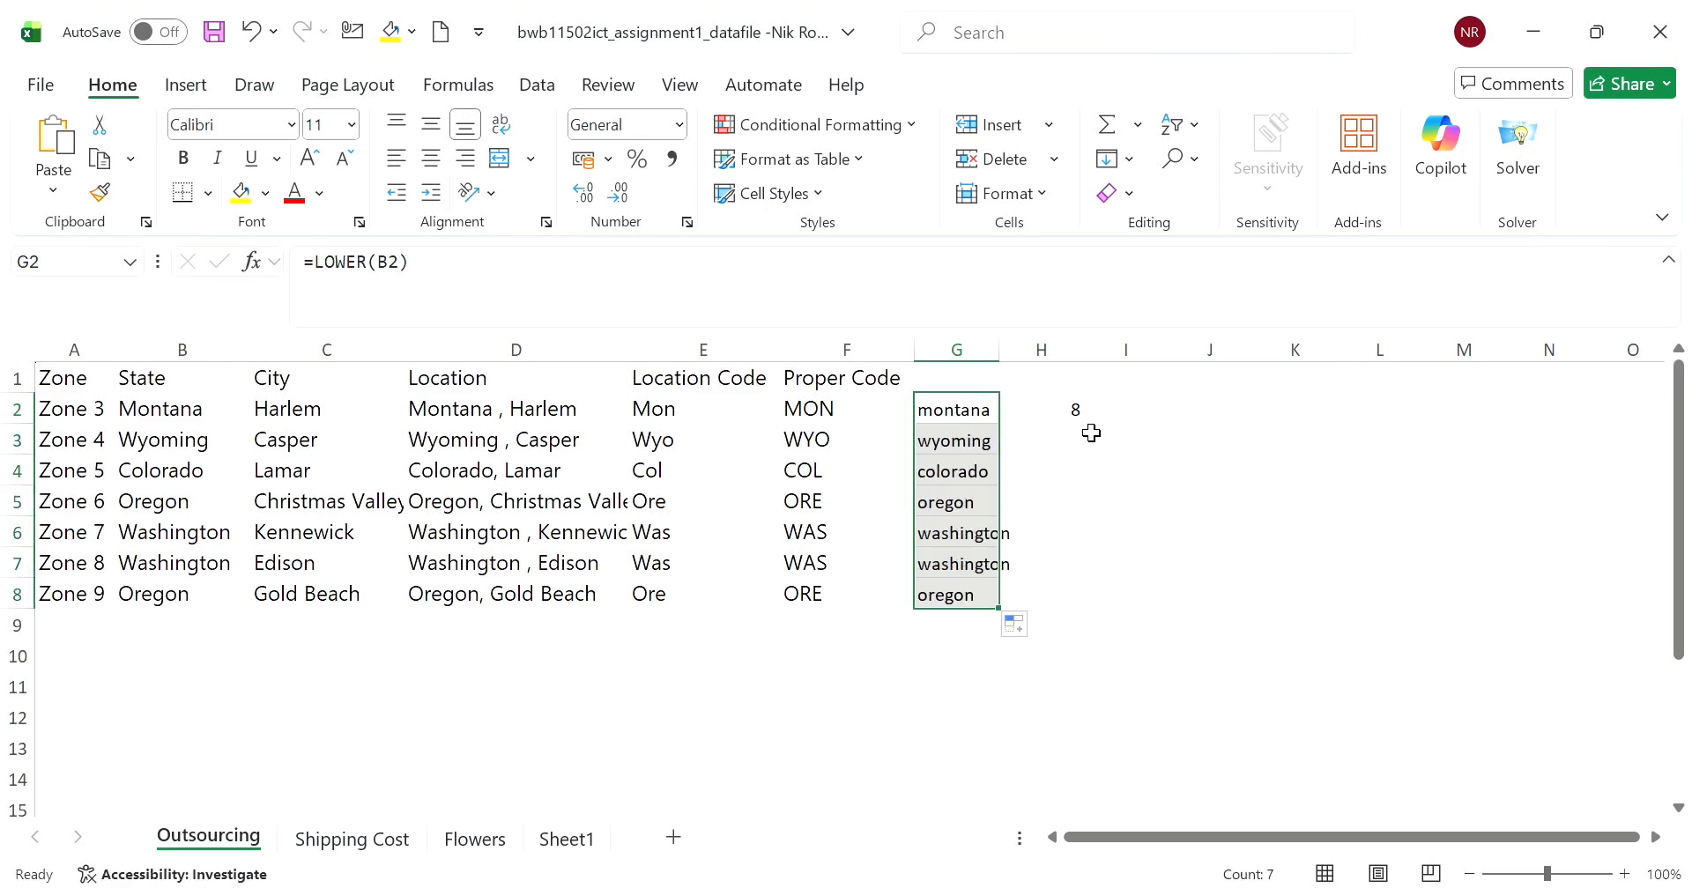
key("Right")
left_click_drag(1097, 436, 1066, 593)
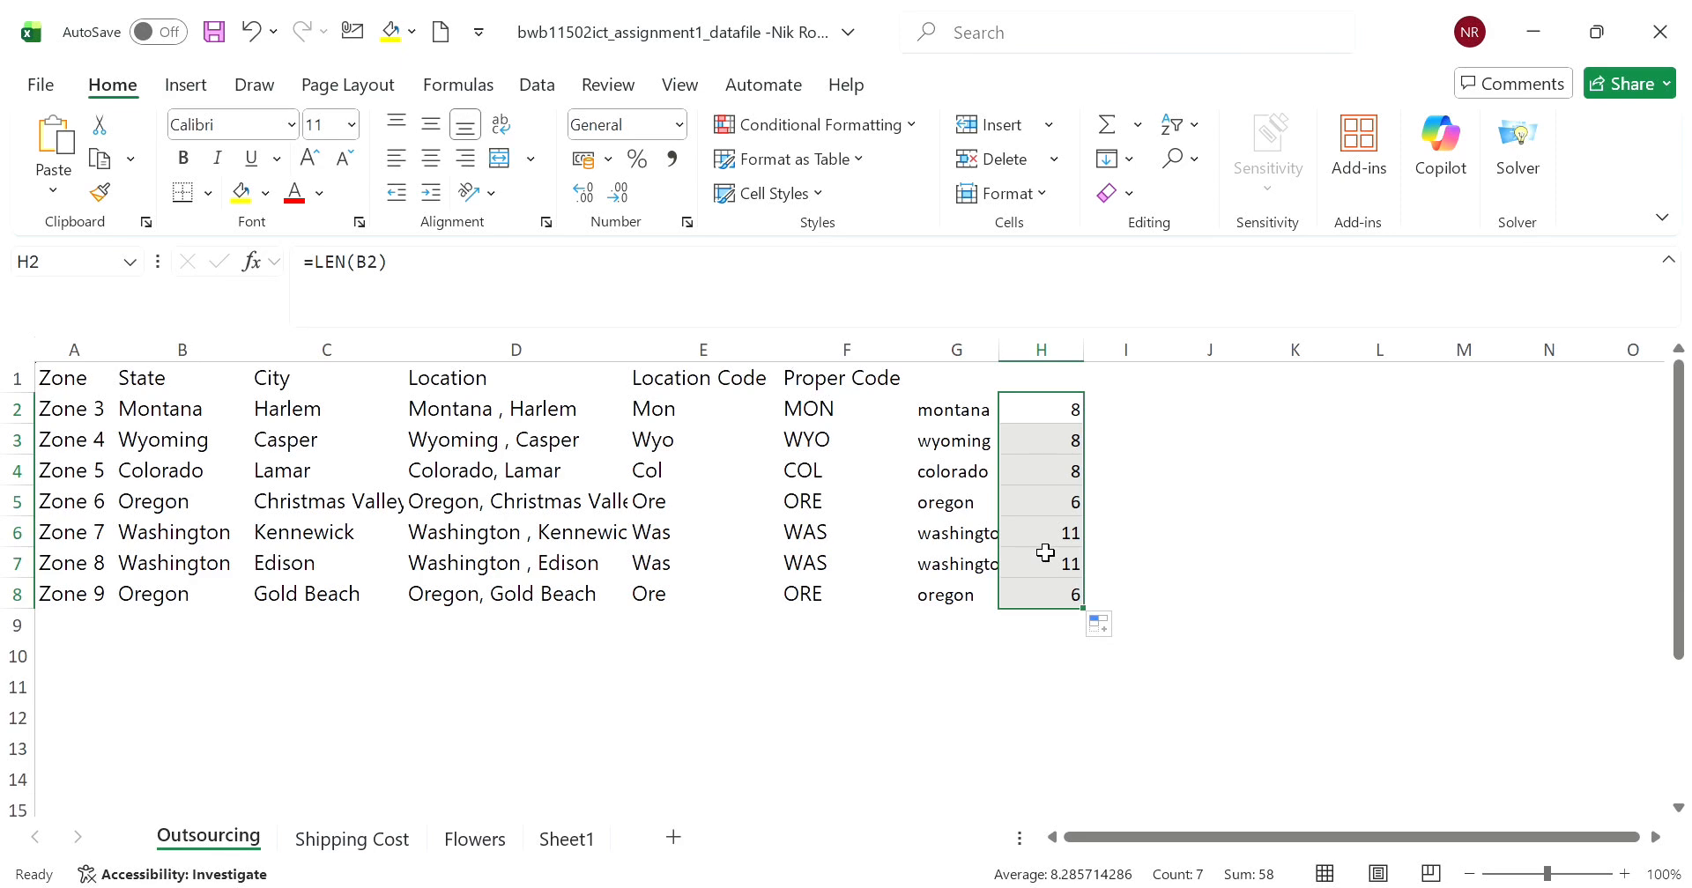
left_click(1232, 513)
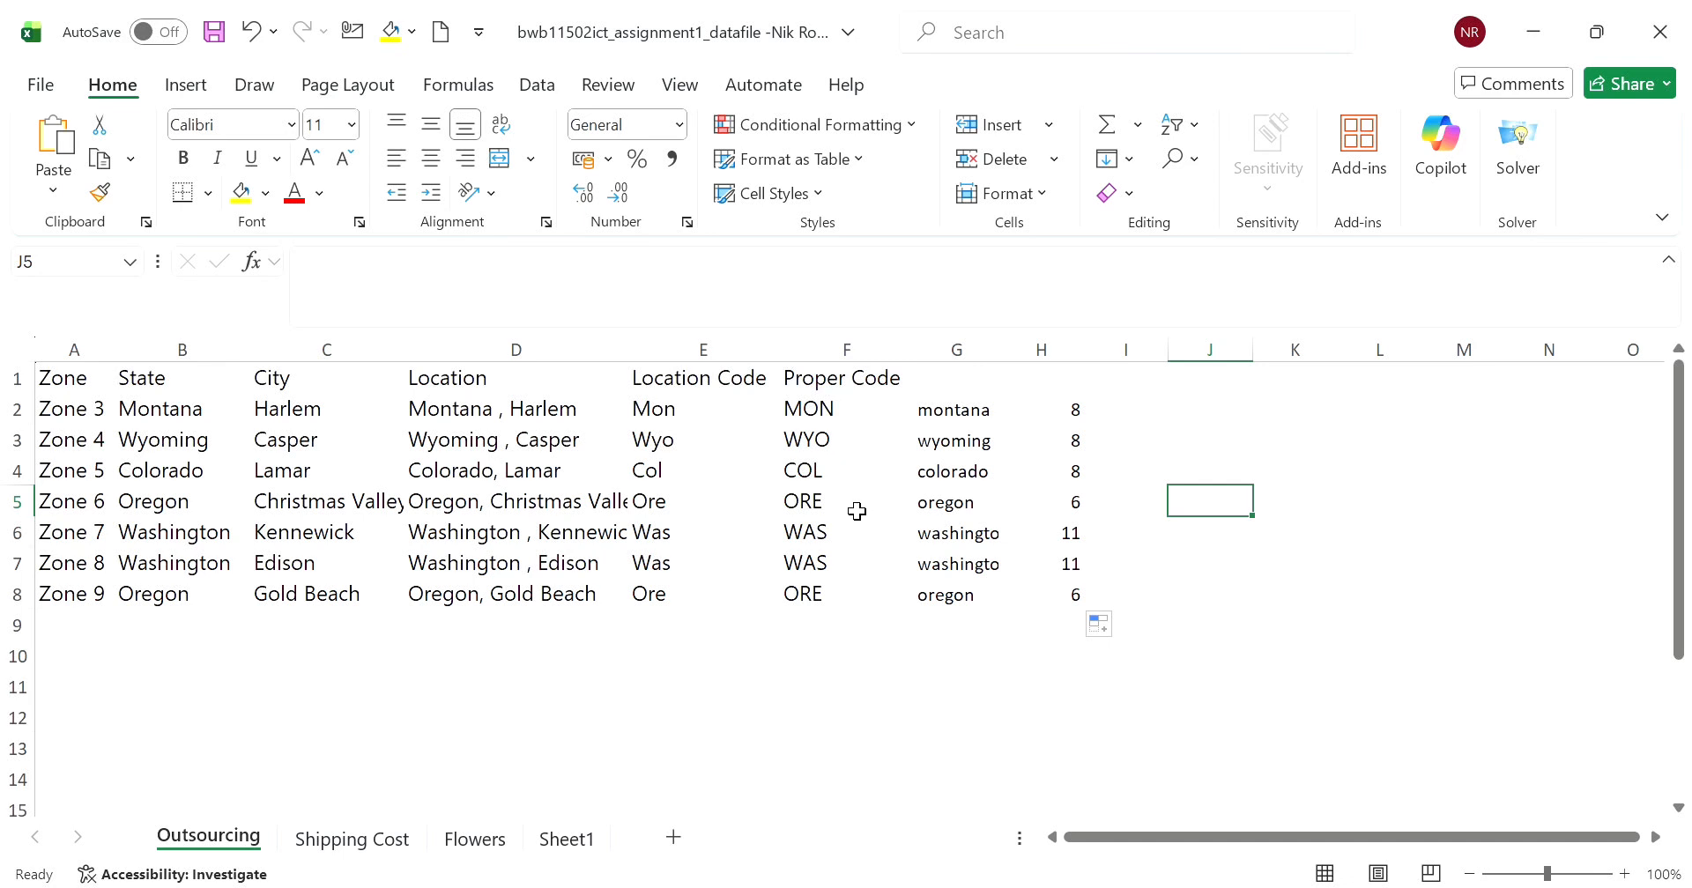
left_click(1288, 635)
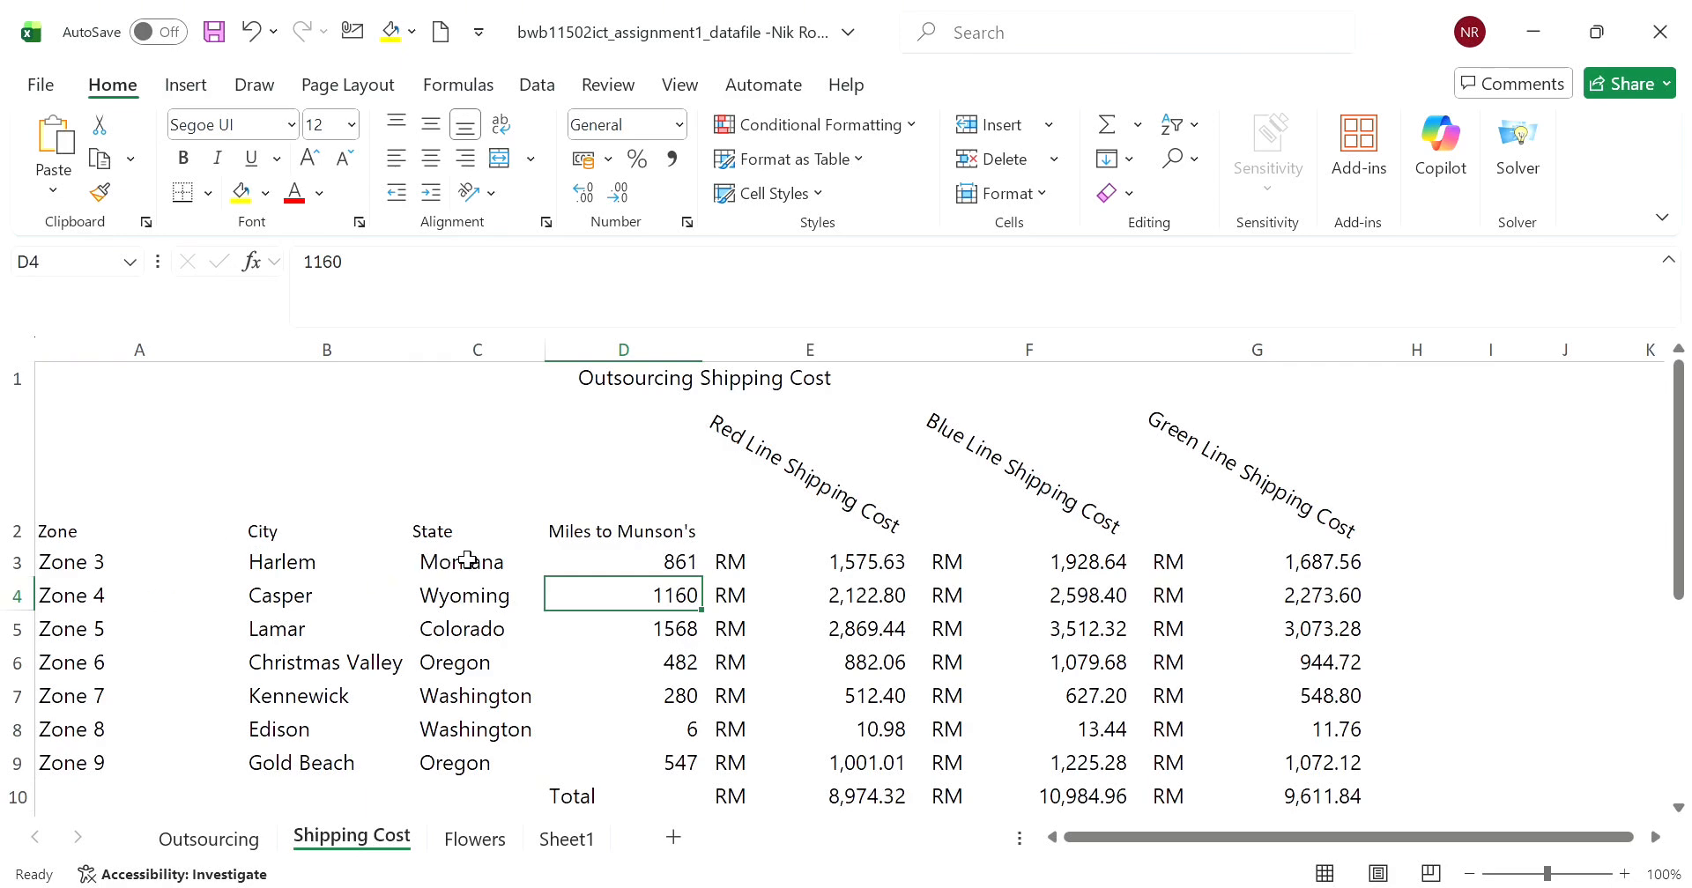
- Insert a clustered column chart from C2:E9 on the Shipping Cost sheet and move it down to begin at row 3
left_click_drag(467, 562, 893, 709)
left_click_drag(456, 491, 849, 755)
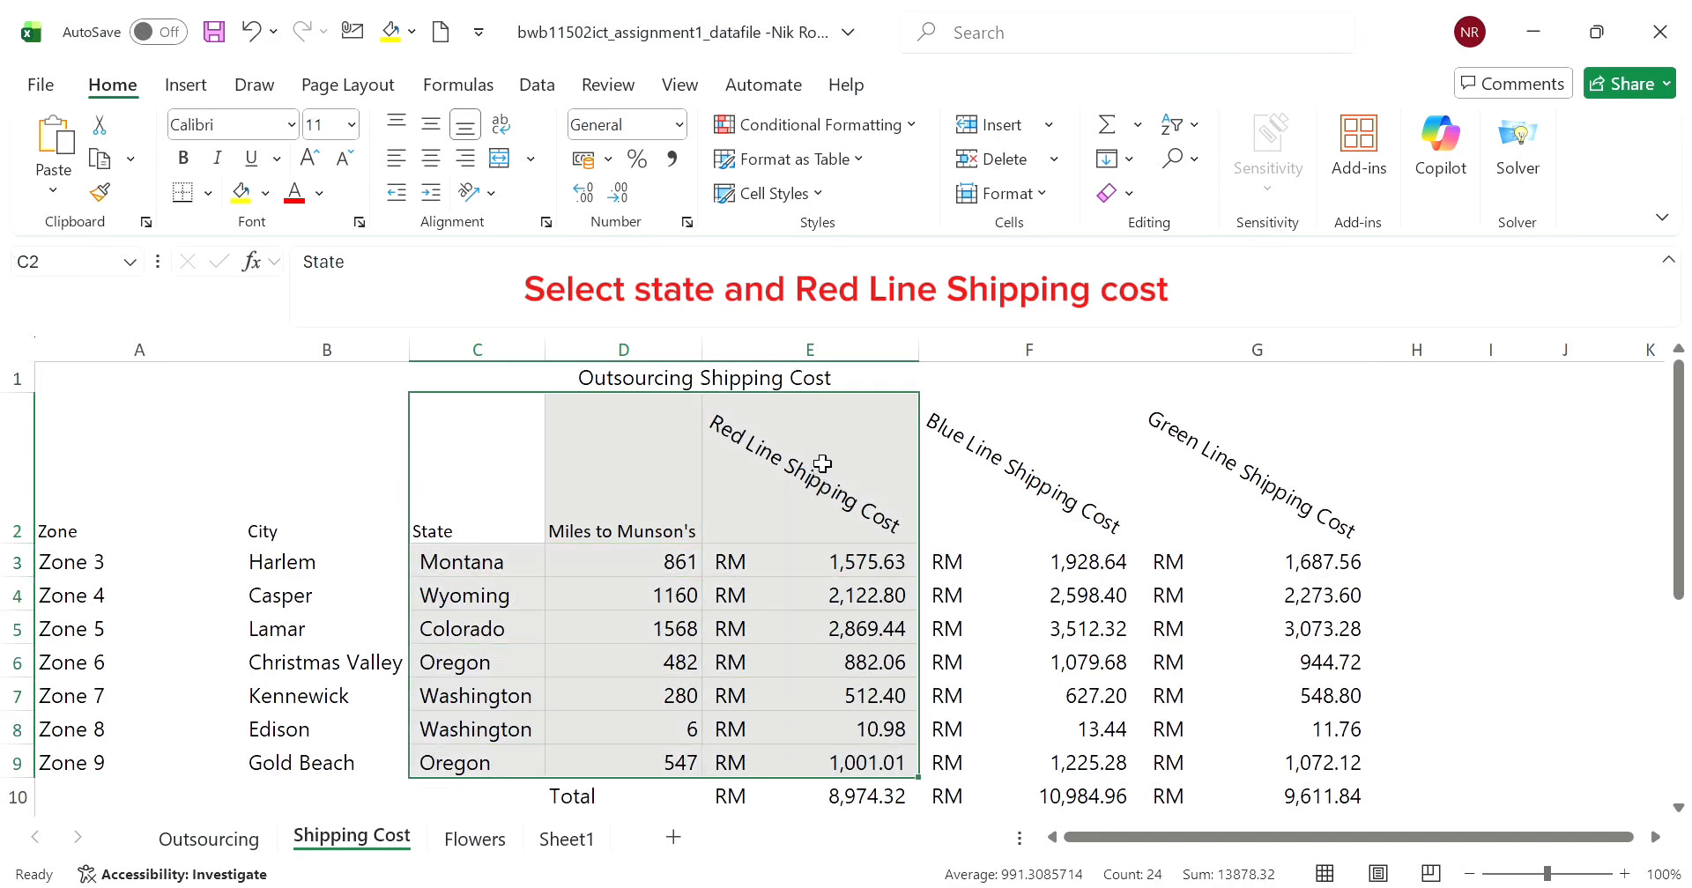
left_click(197, 86)
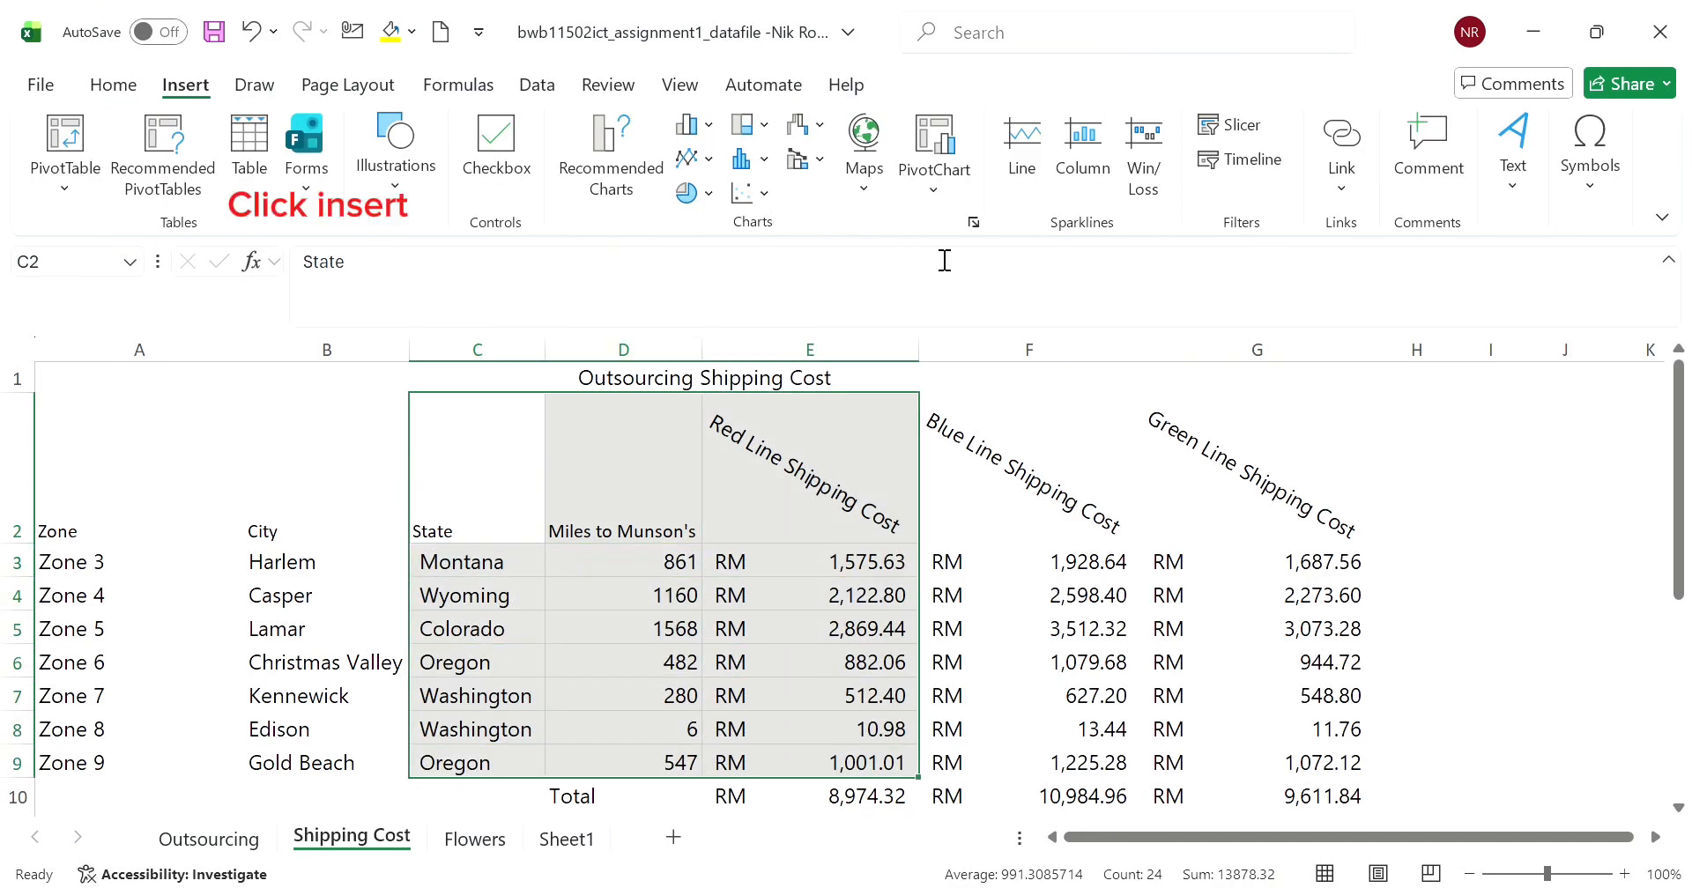
left_click(973, 222)
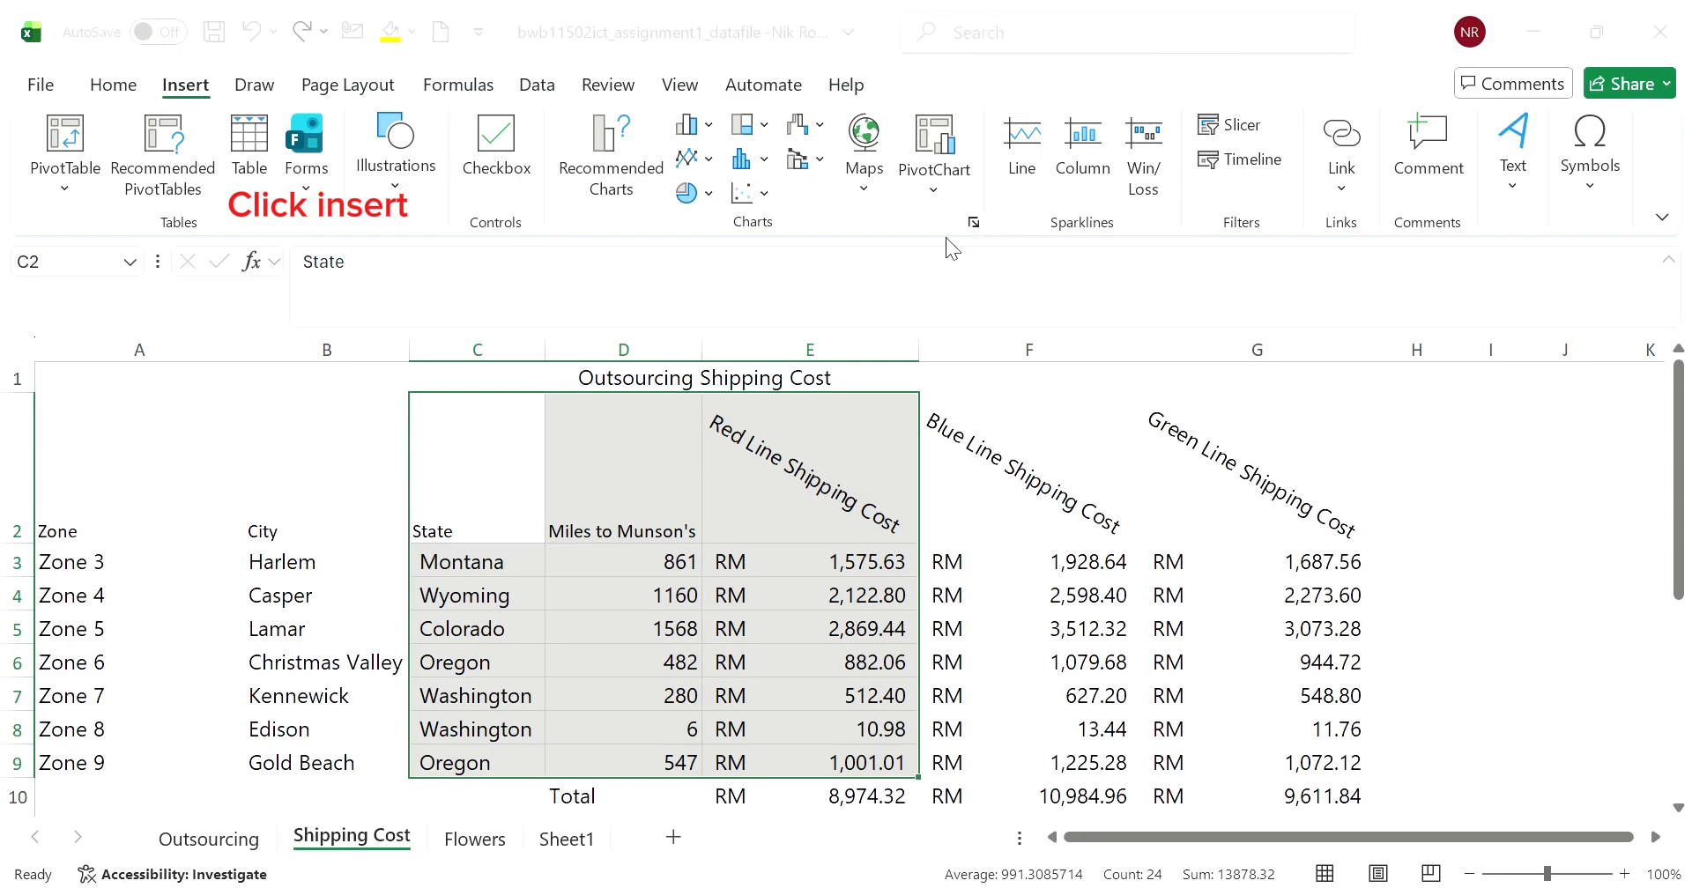
left_click(1092, 810)
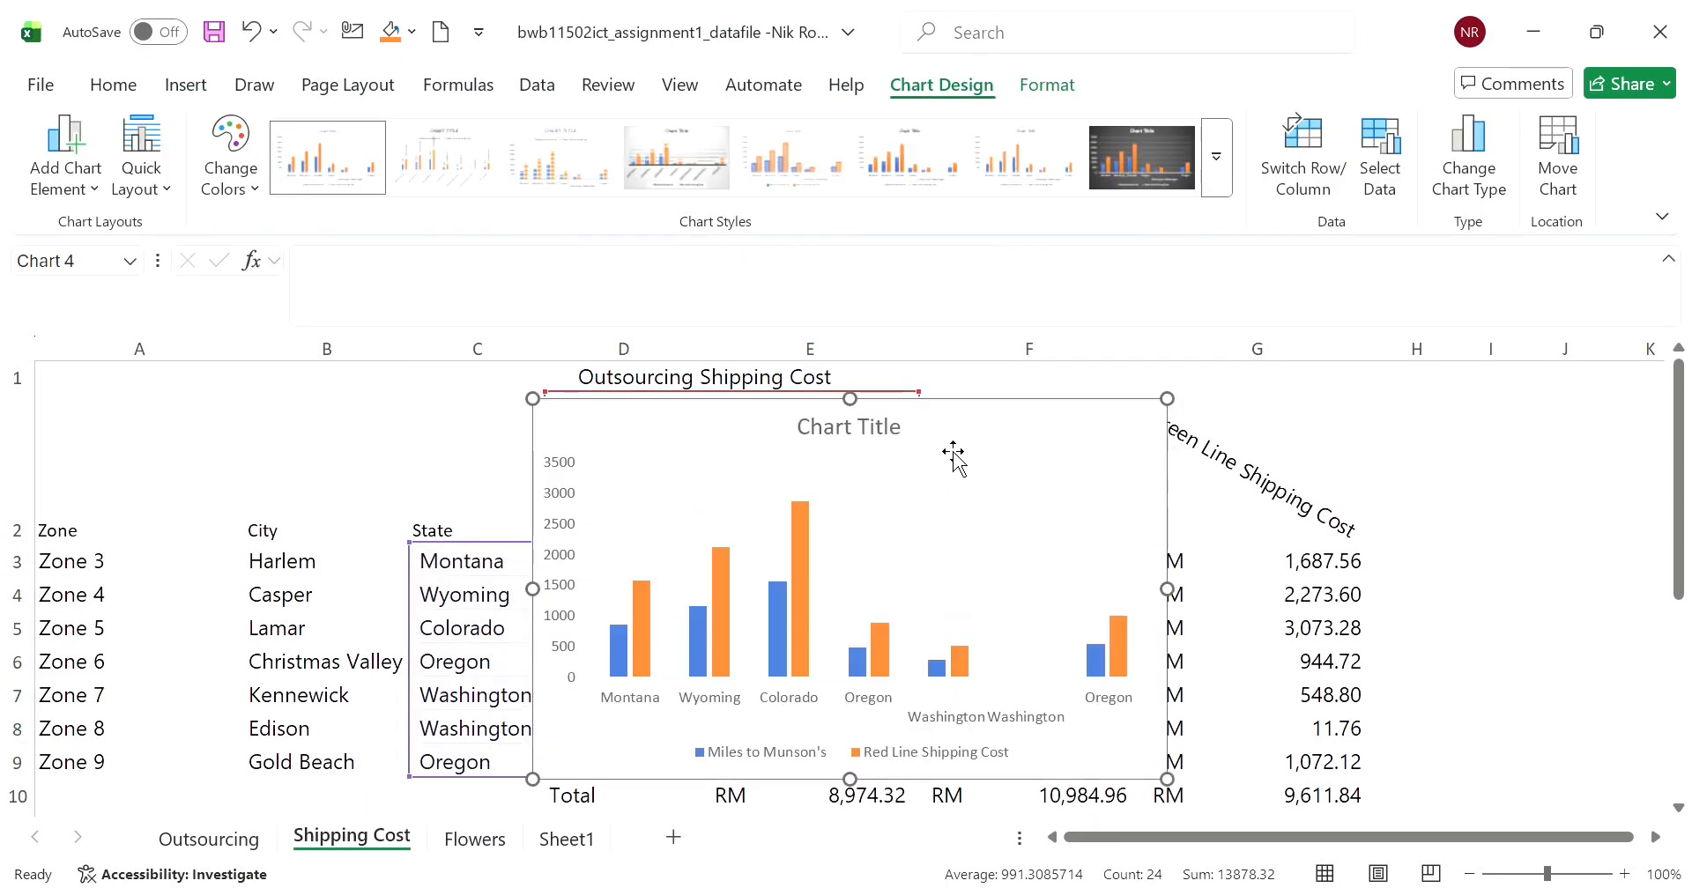
left_click_drag(974, 434, 896, 525)
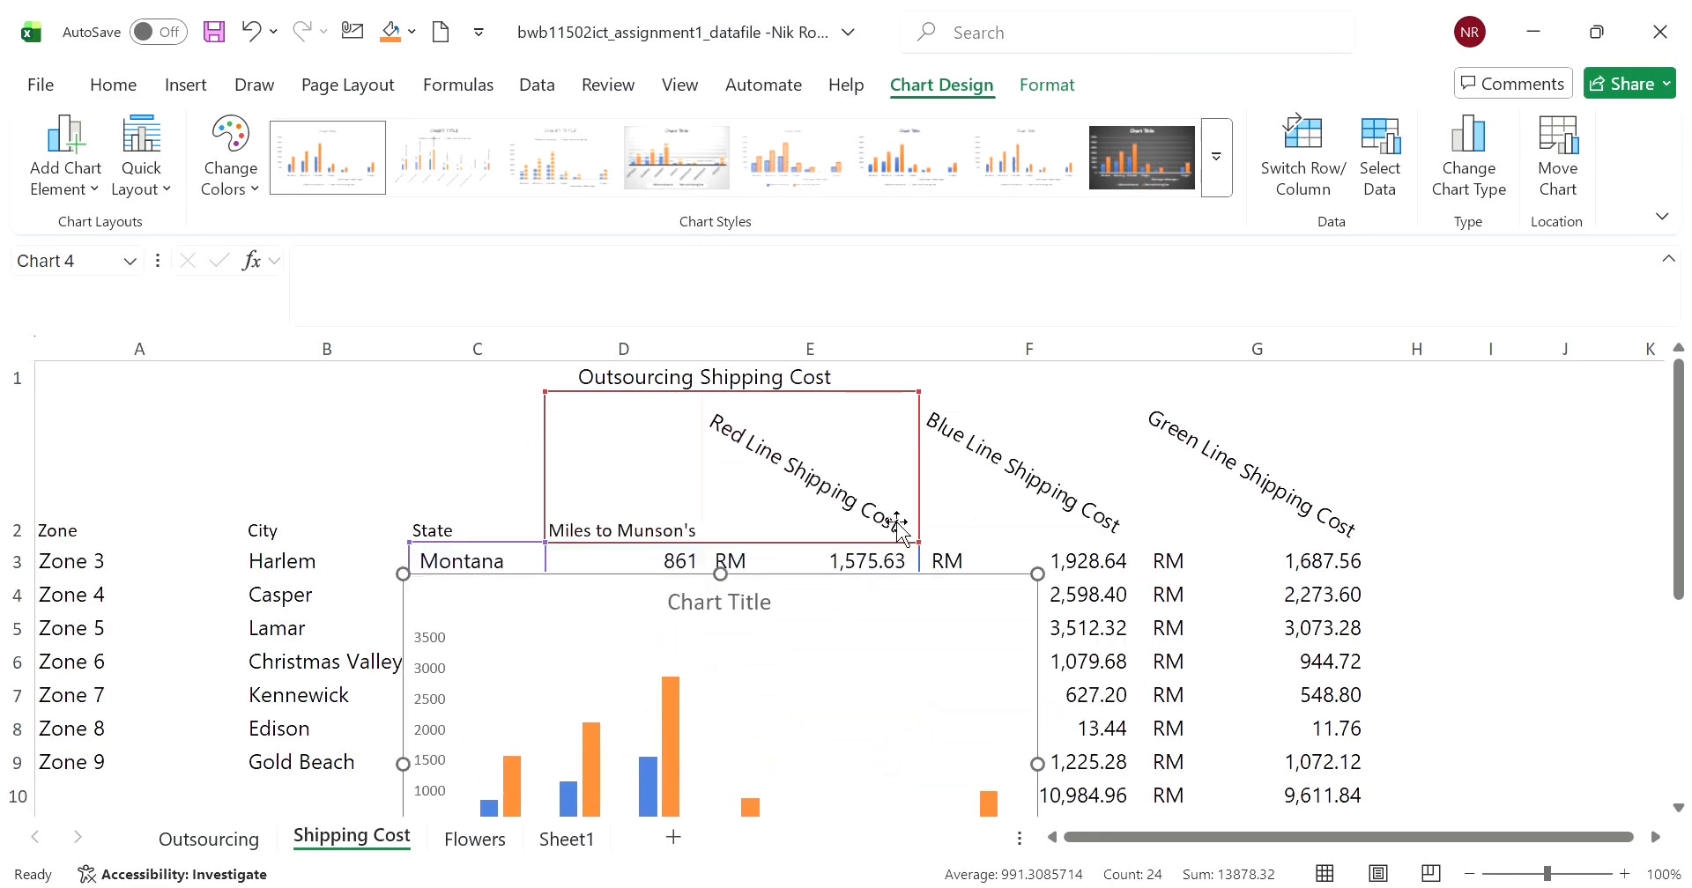
scroll(899, 489, "down", 2)
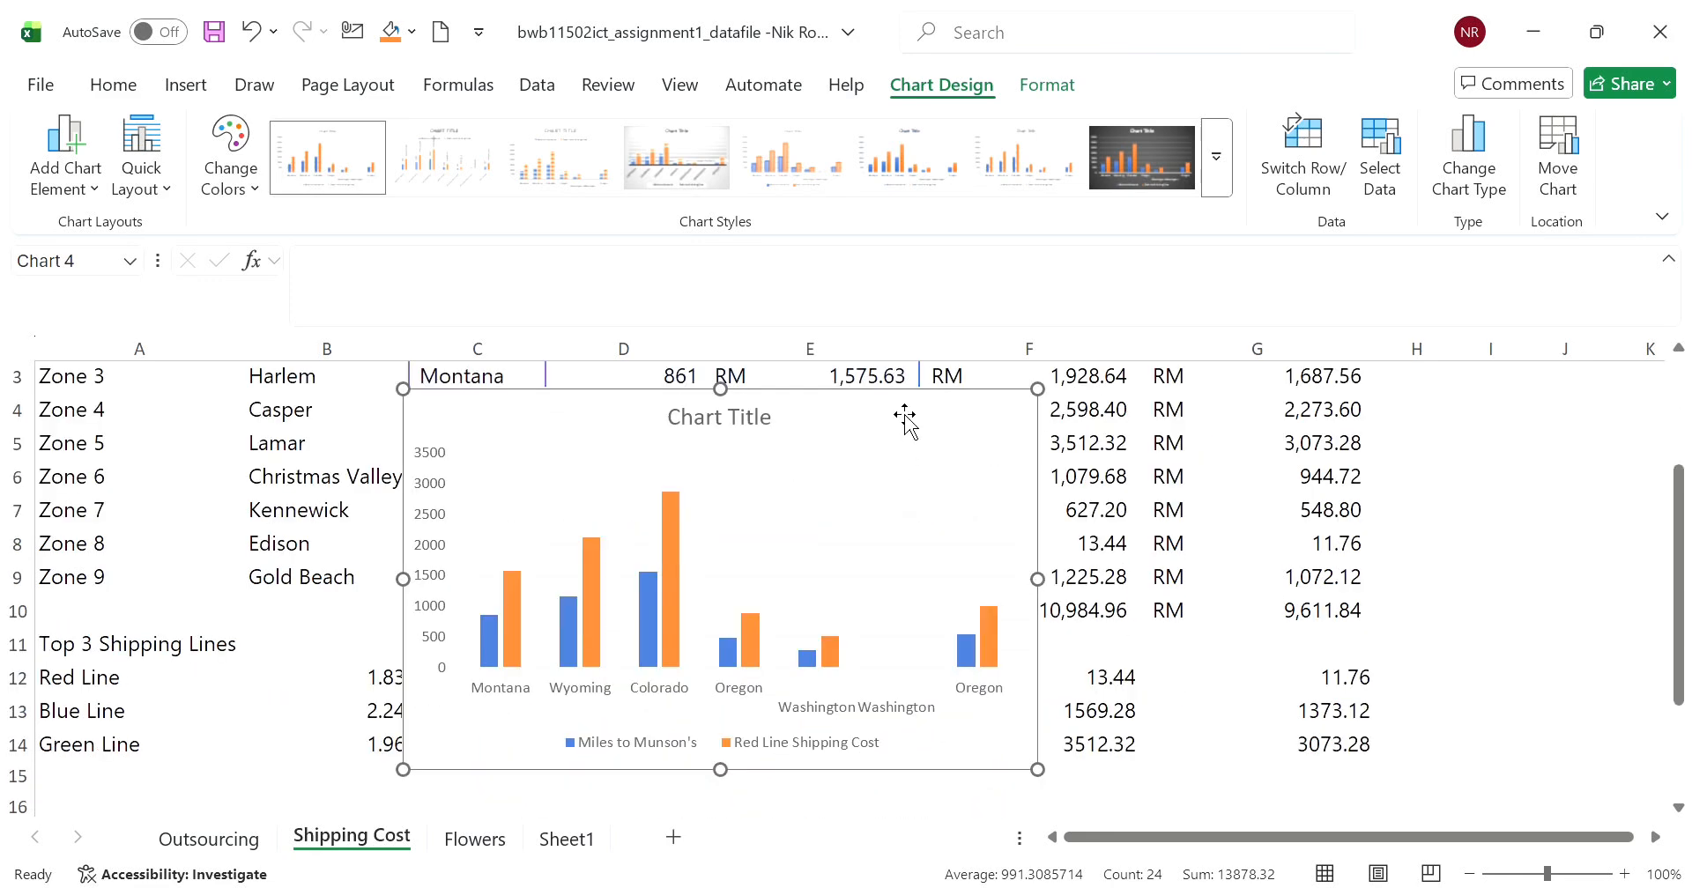
- Move the chart below the shipping tables so it starts at row 16 under columns A to D
left_click_drag(905, 421, 783, 642)
scroll(783, 501, "down", 3)
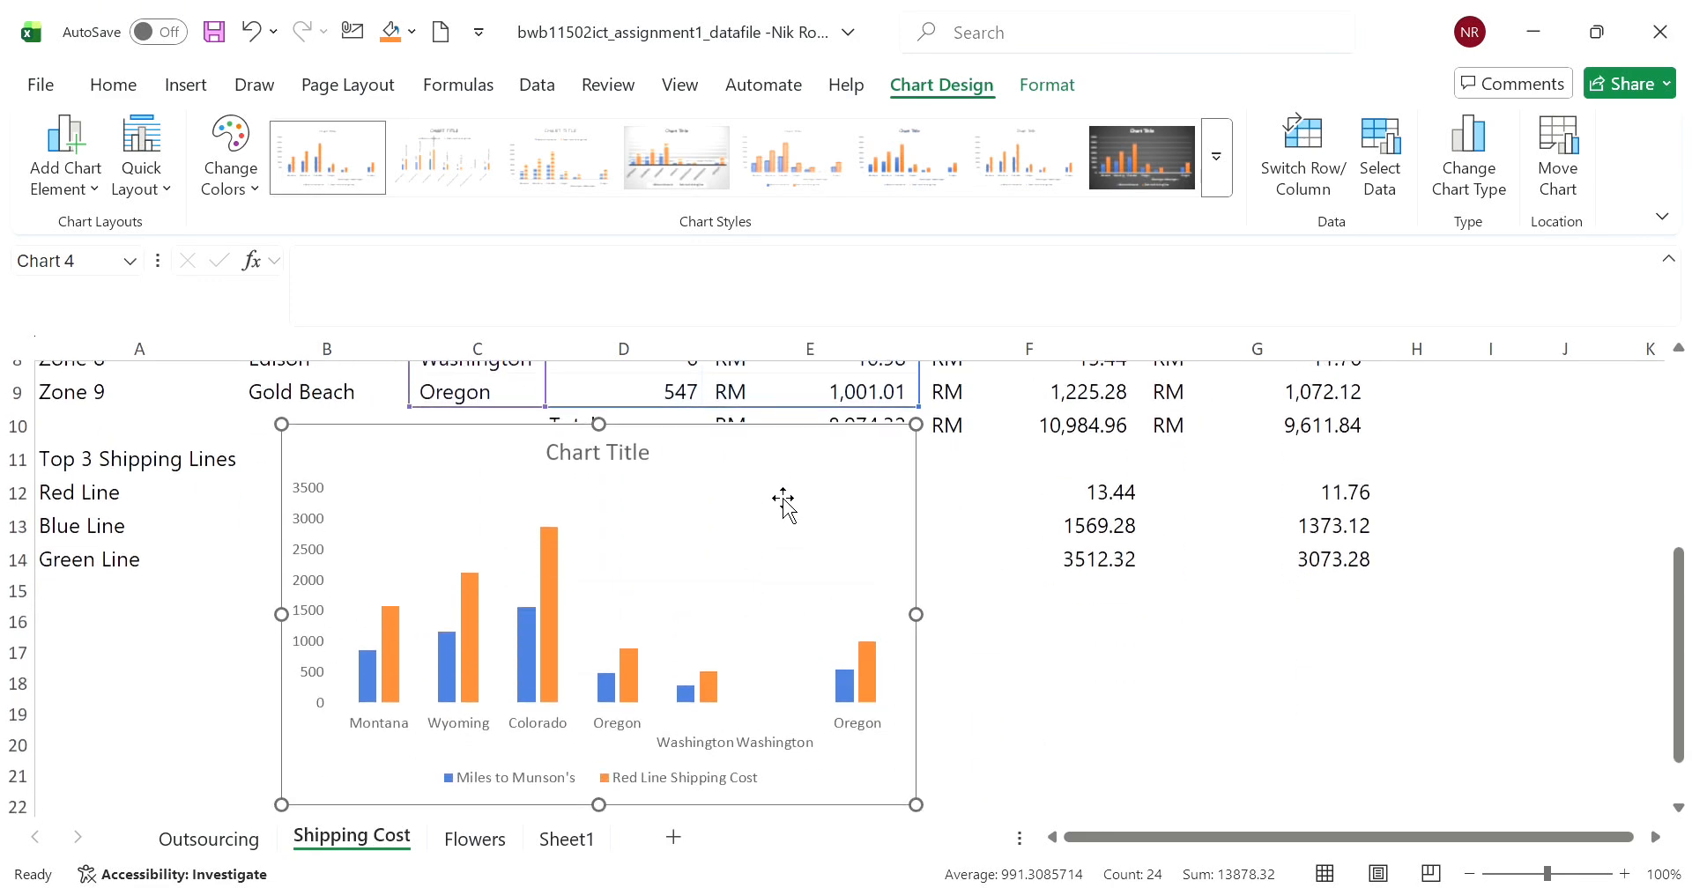
left_click_drag(781, 457, 552, 643)
left_click(776, 623)
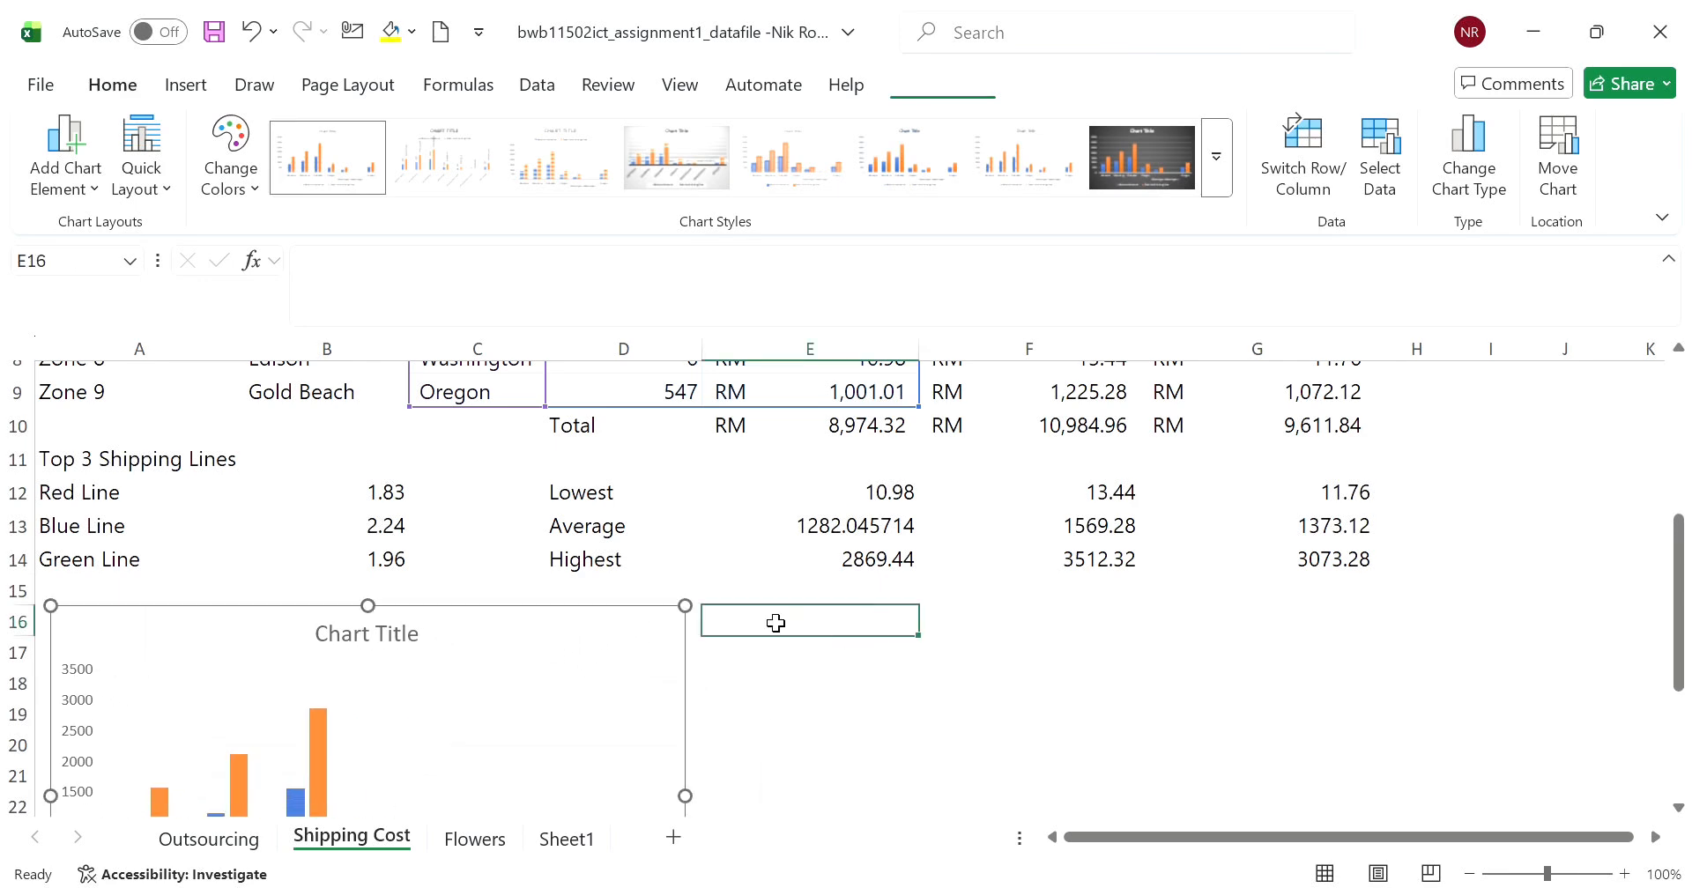
scroll(775, 623, "down", 2)
- Add a Green Line Shipping Cost series to the chart, with its name from G2 and values from G3:G9
left_click(633, 464)
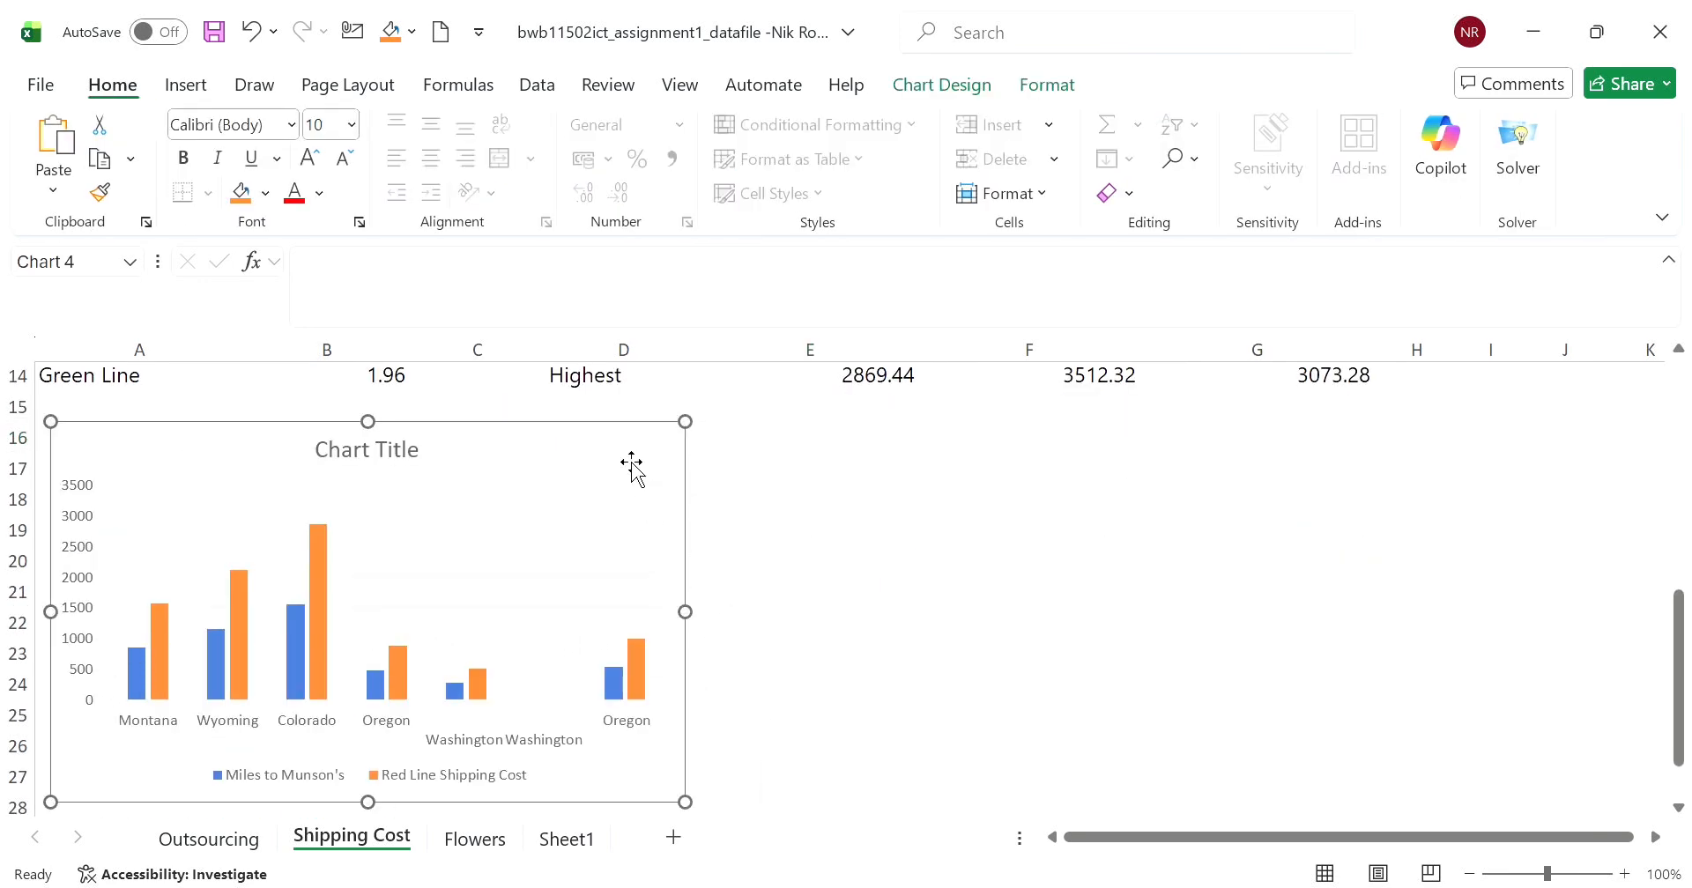
left_click(899, 77)
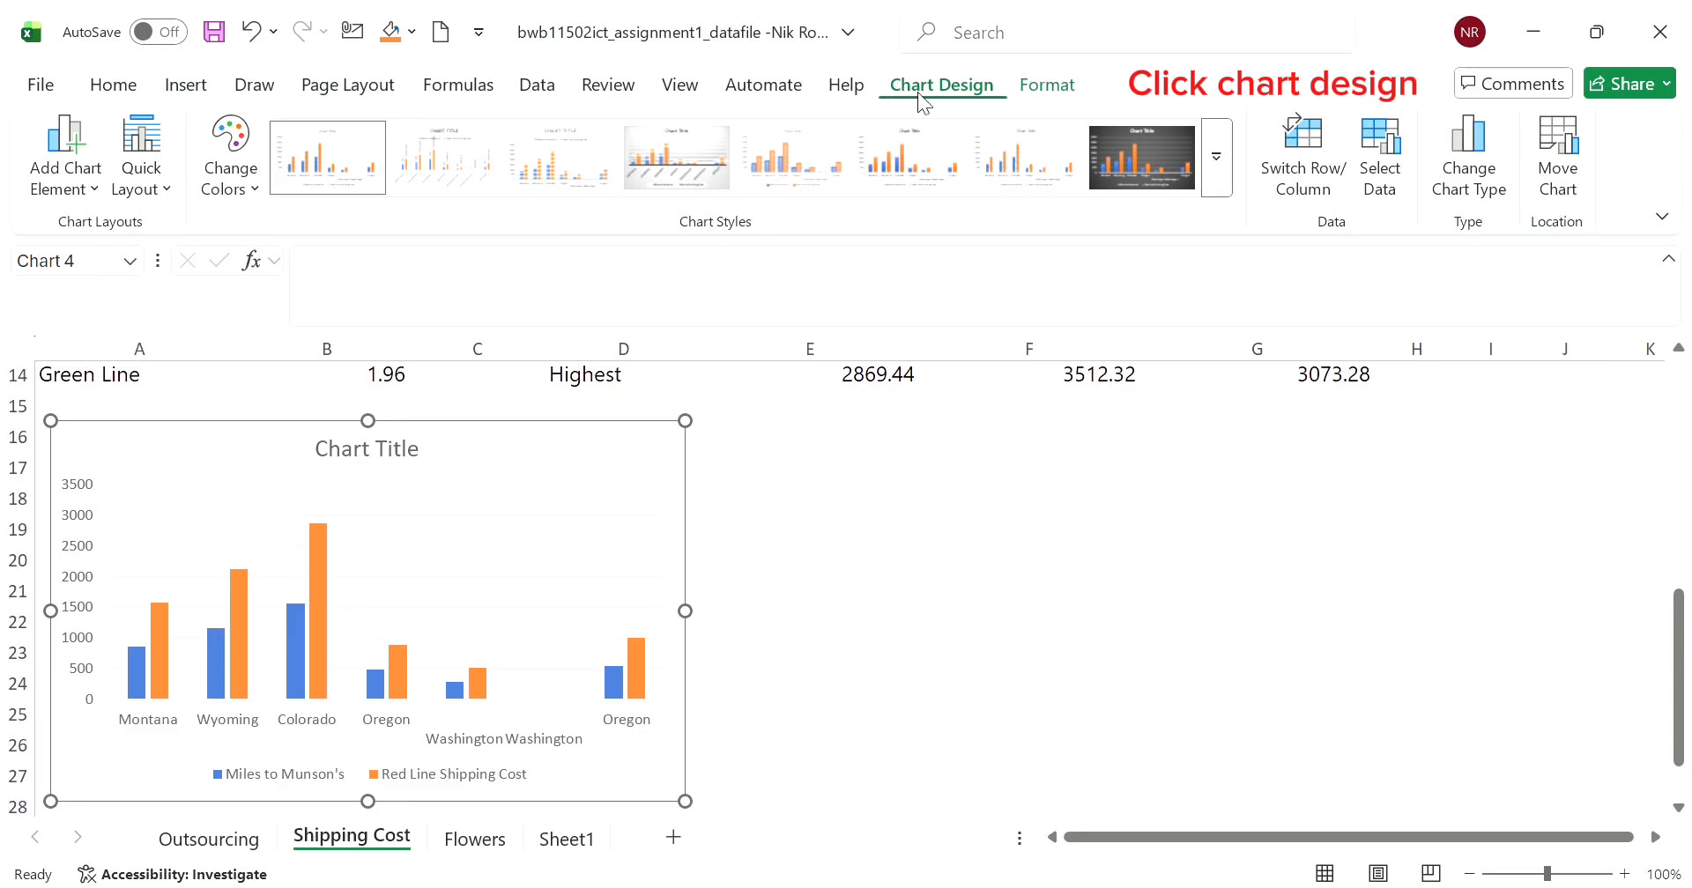
left_click(1405, 192)
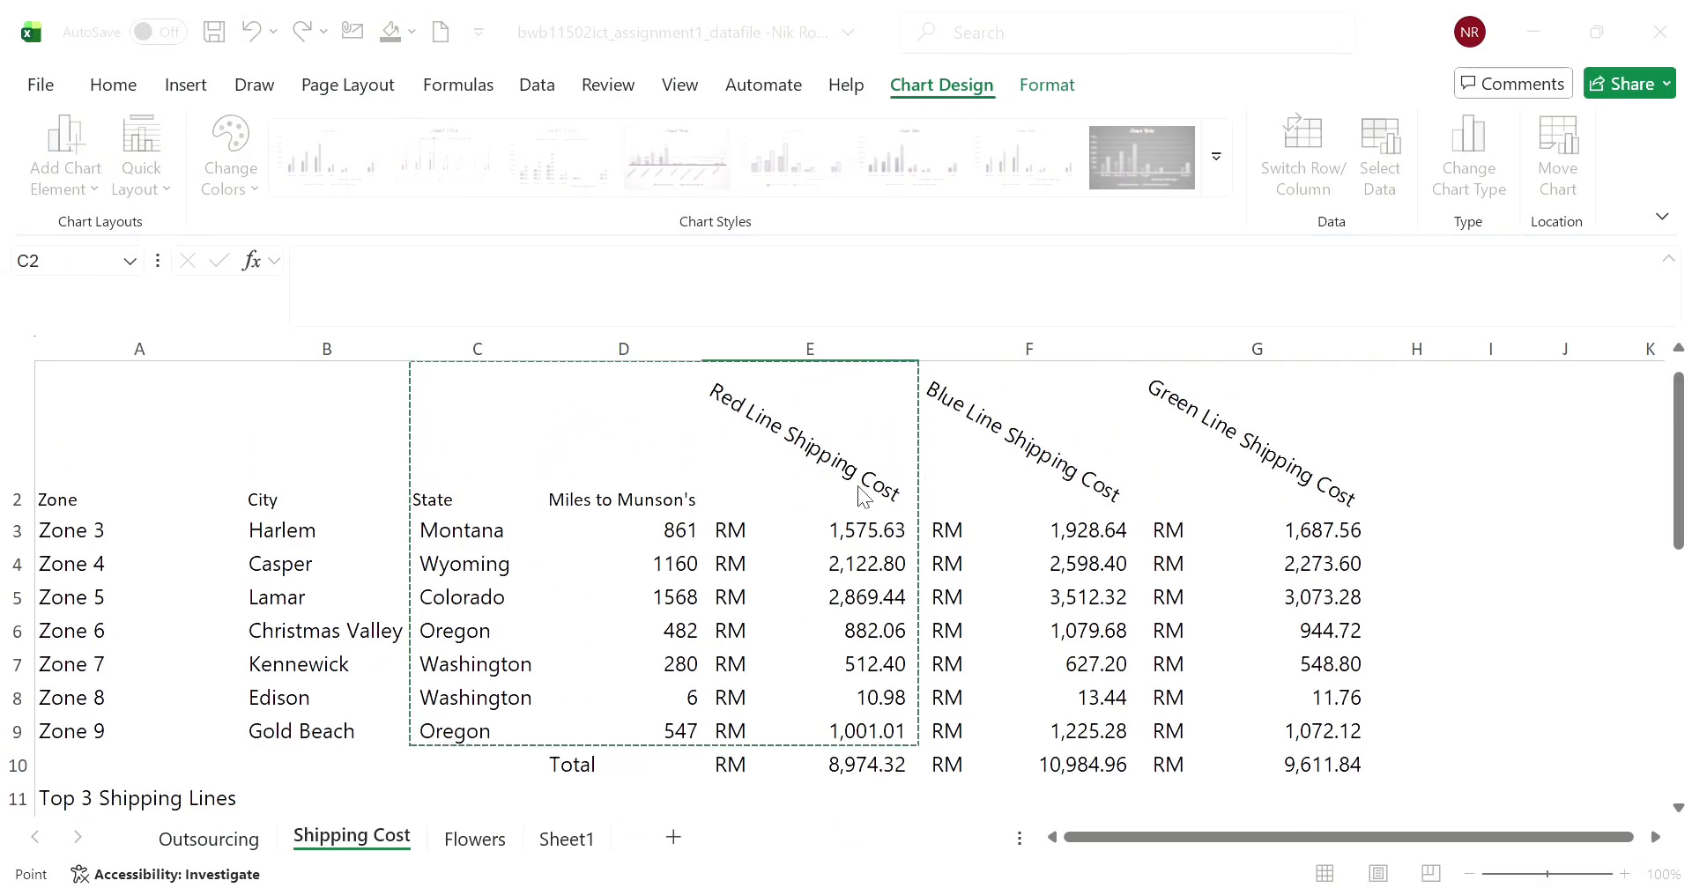
scroll(763, 508, "down", 5)
scroll(763, 508, "up", 2)
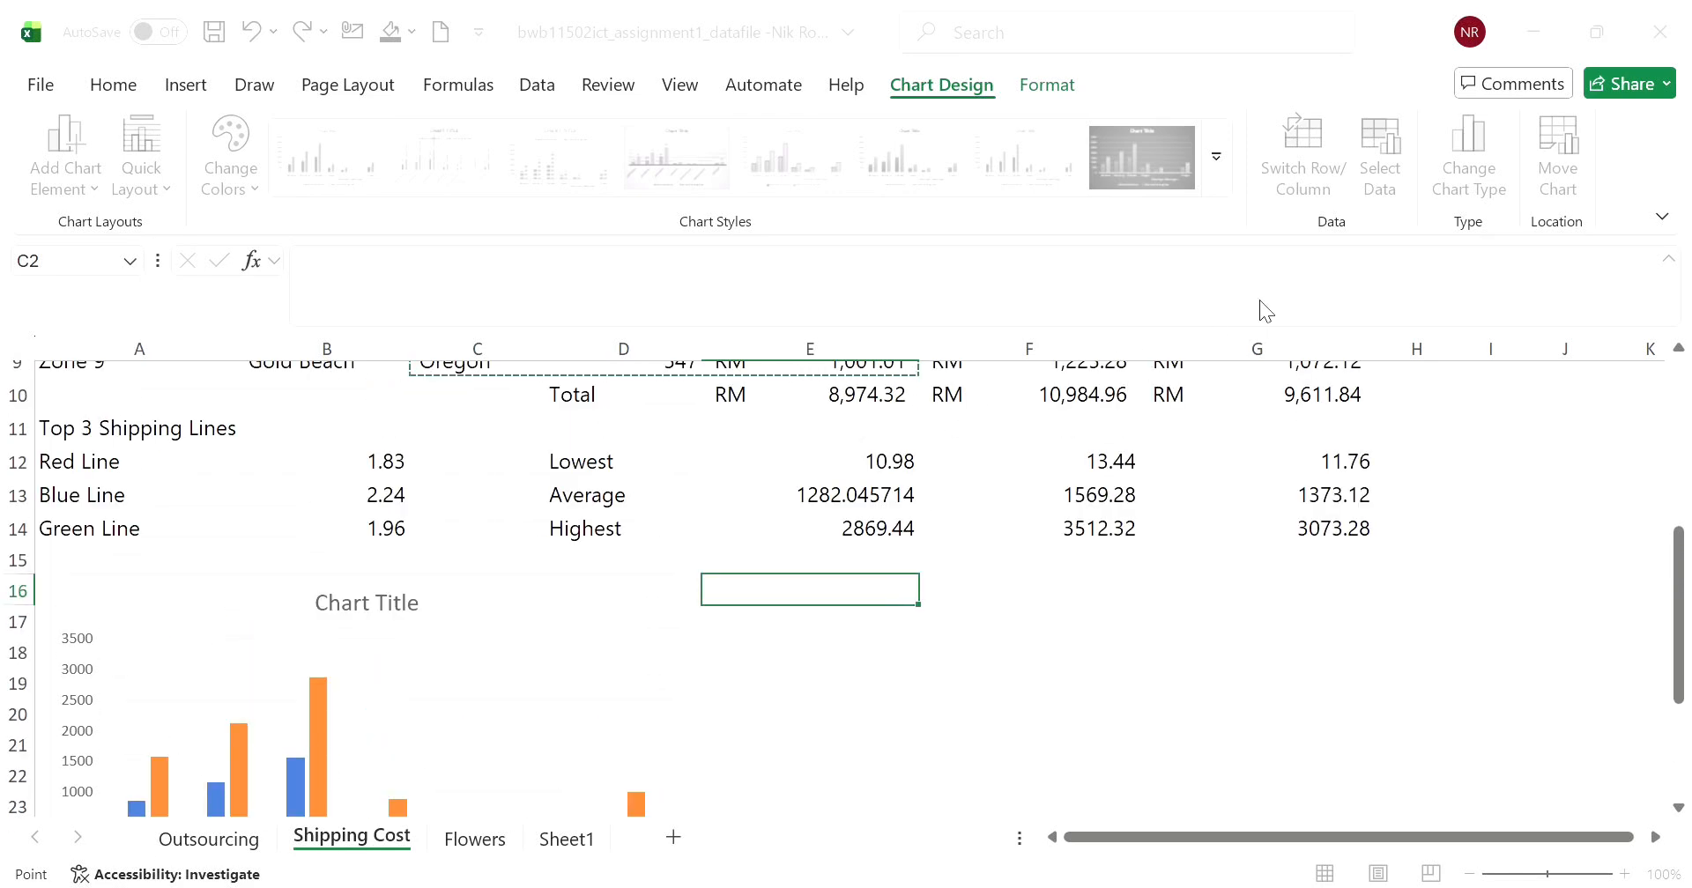
left_click(1256, 454)
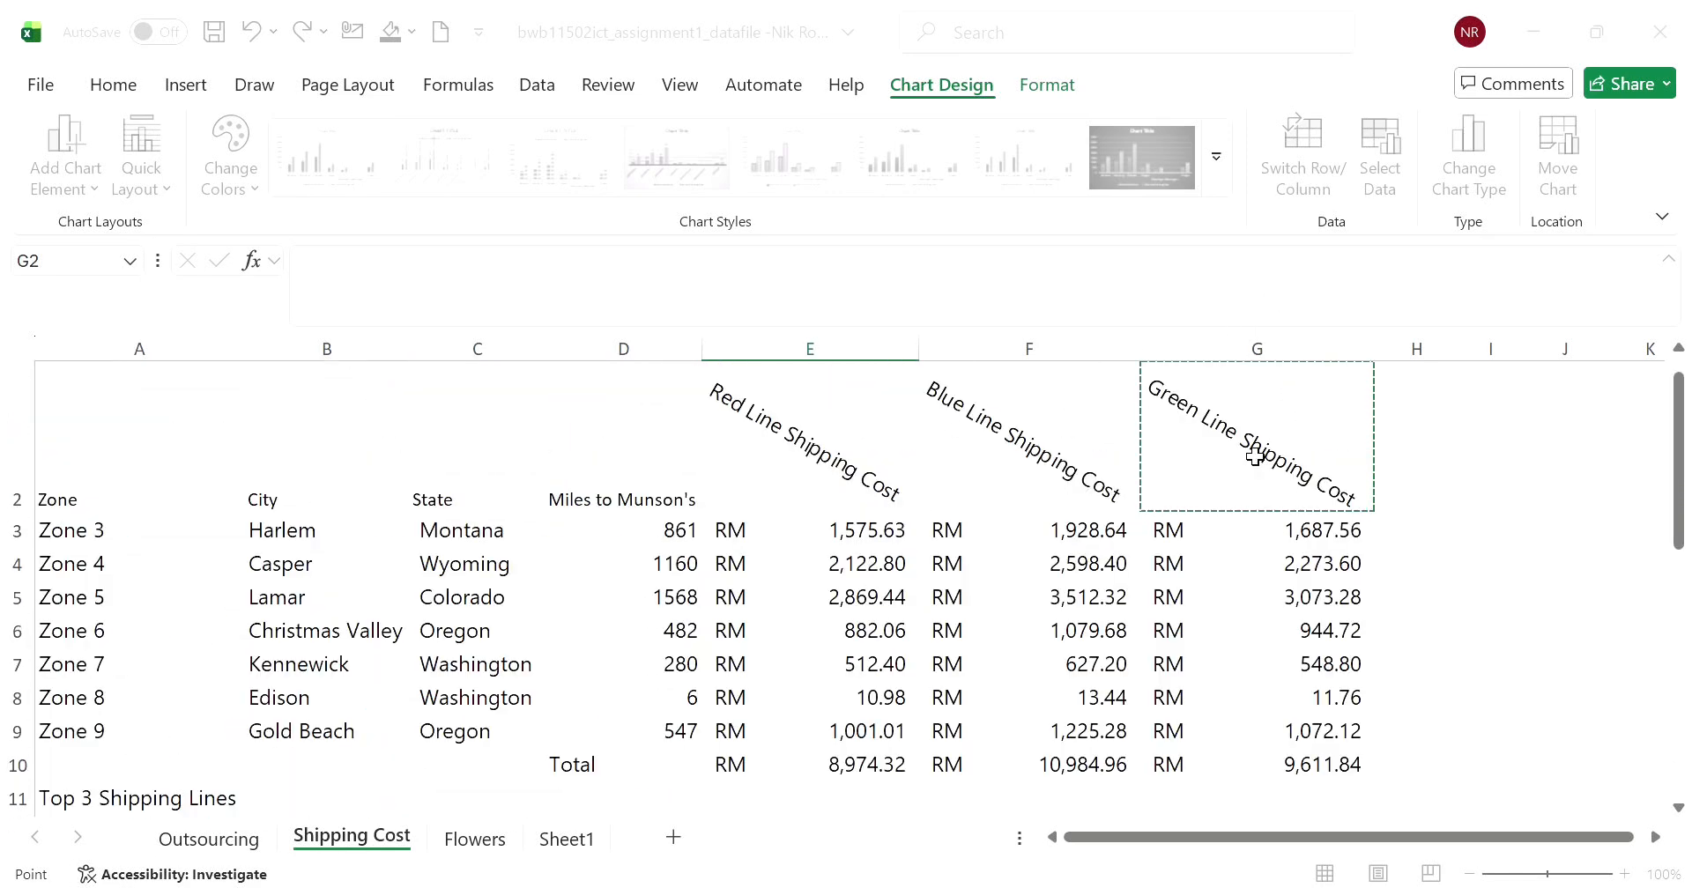
left_click(822, 621)
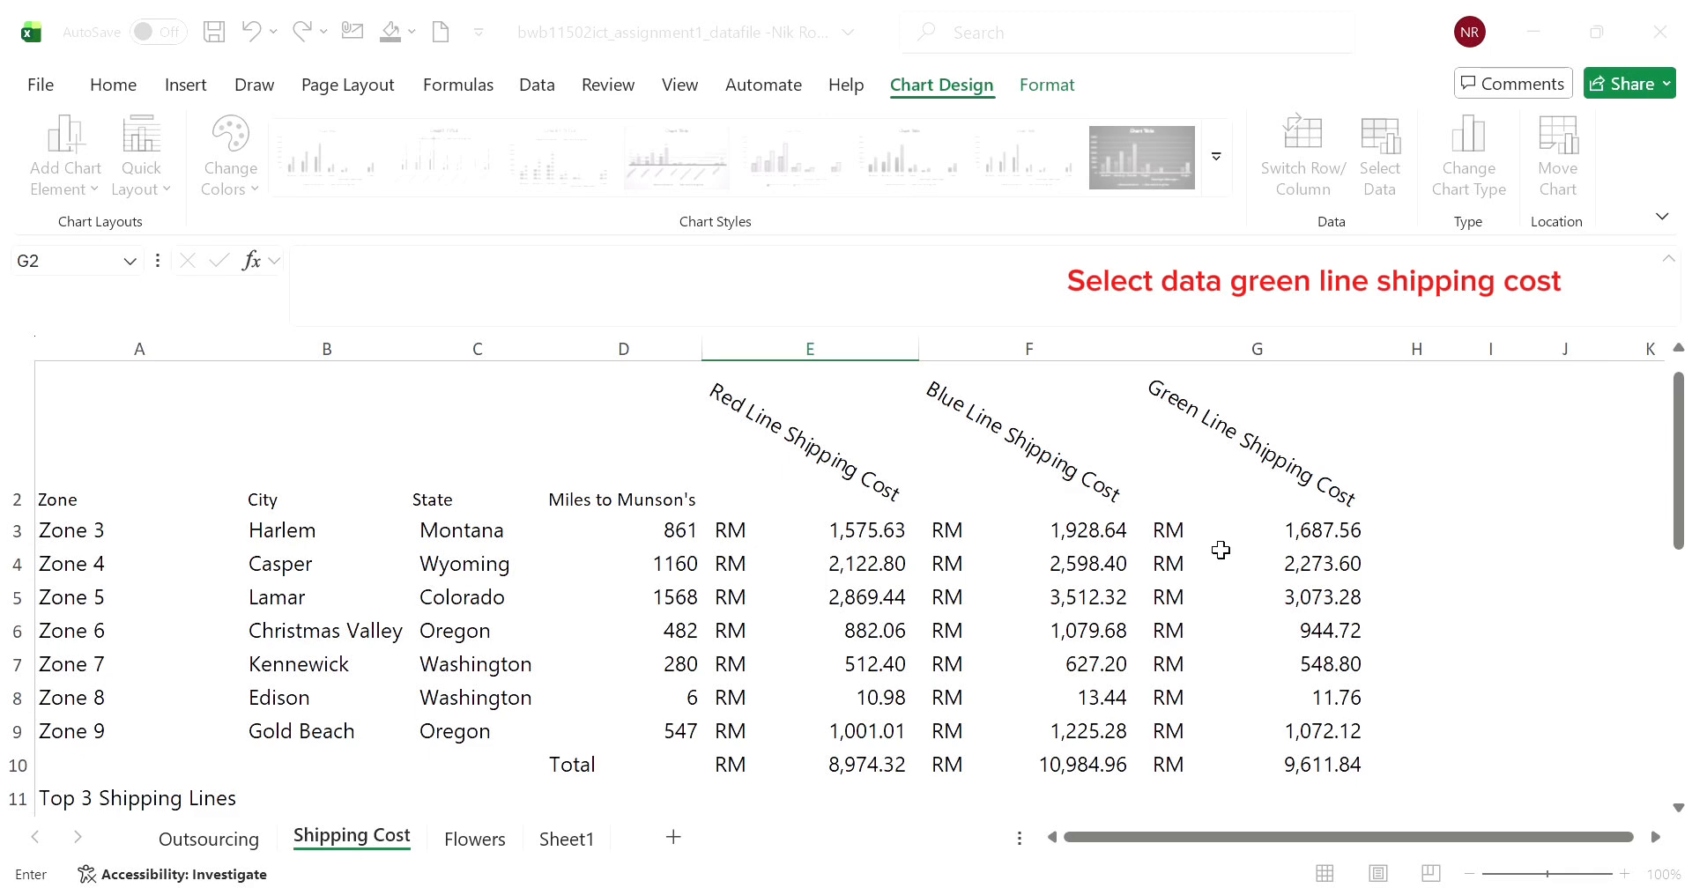
left_click_drag(1220, 533, 1225, 732)
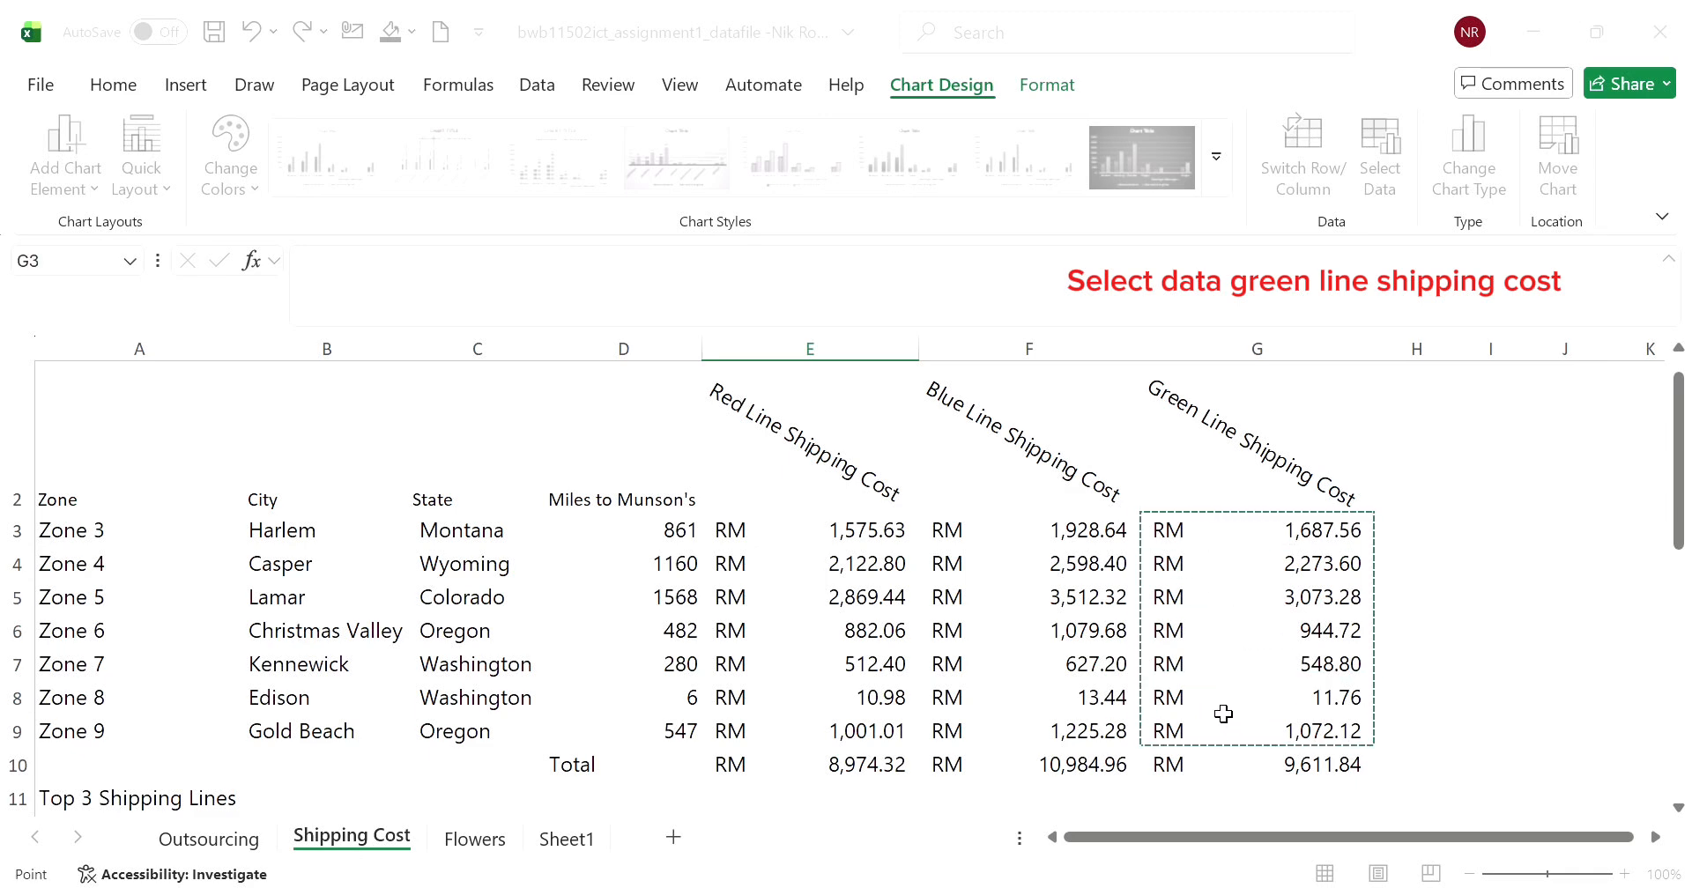
left_click(928, 652)
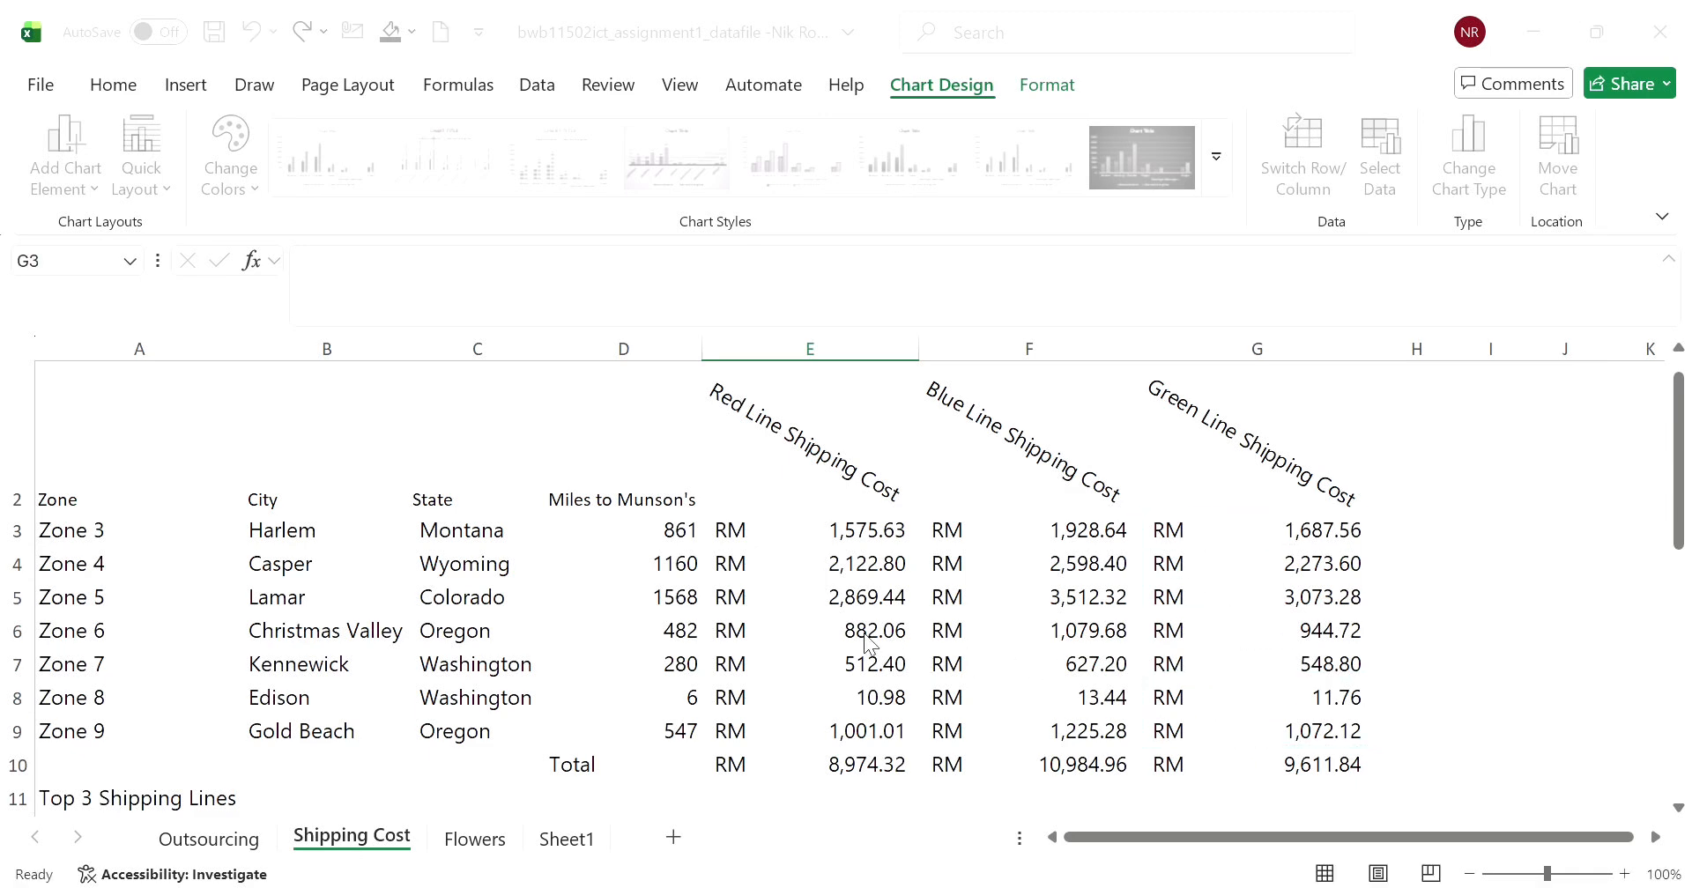
scroll(969, 722, "down", 5)
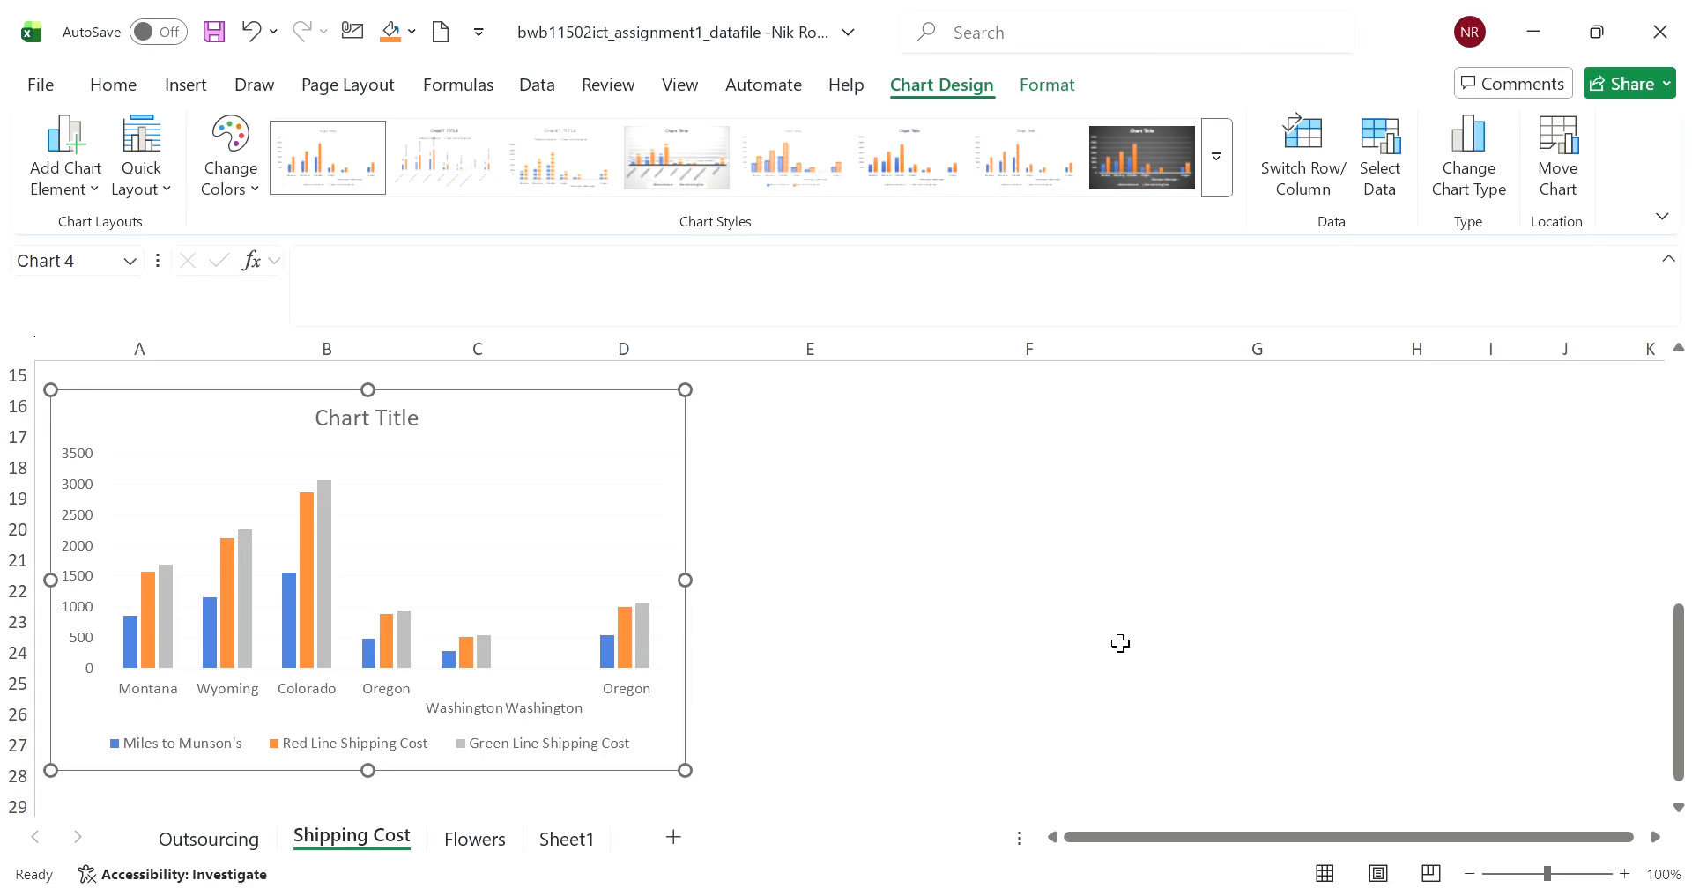
left_click(917, 718)
- Set the chart title to "Shipping Cost per State"
left_click(435, 431)
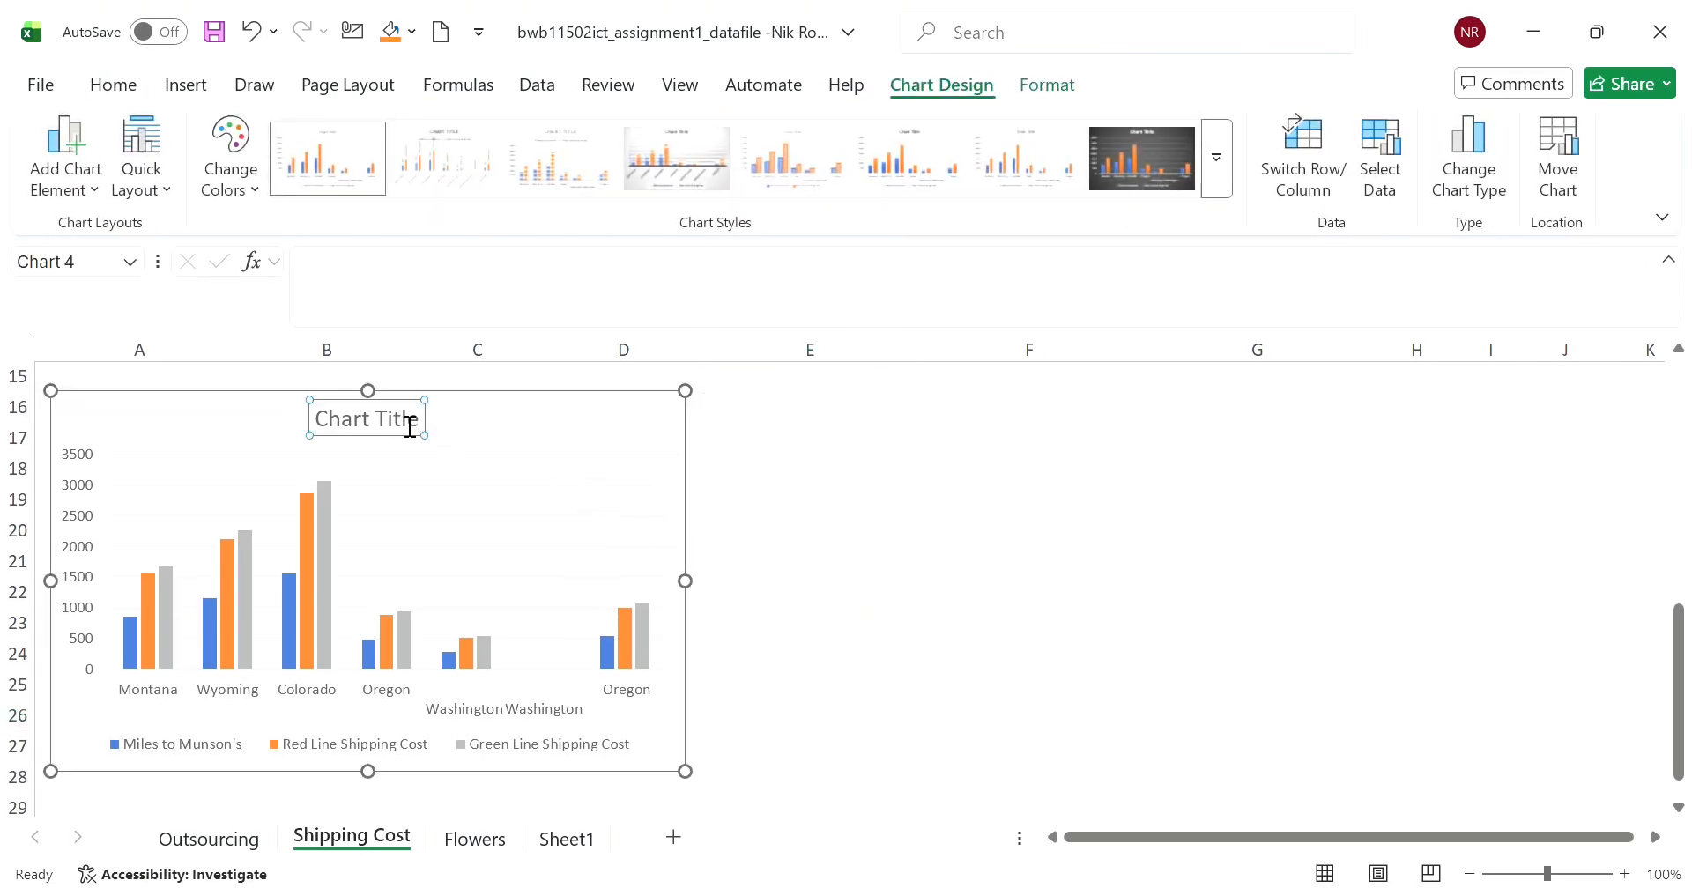
left_click(410, 426)
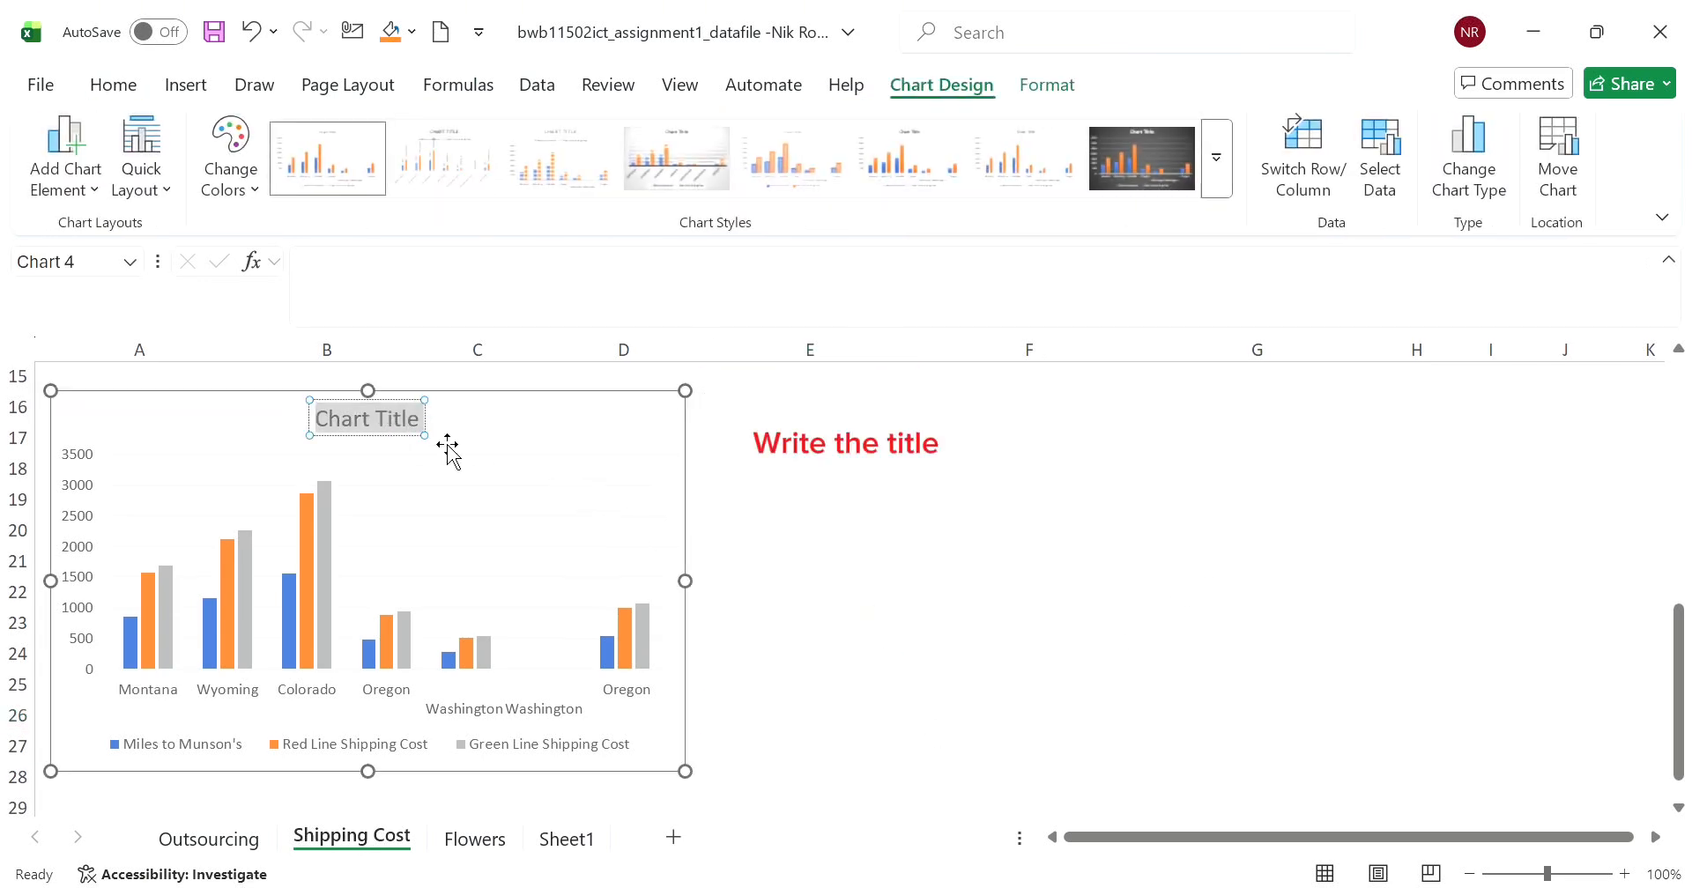
type("Sh")
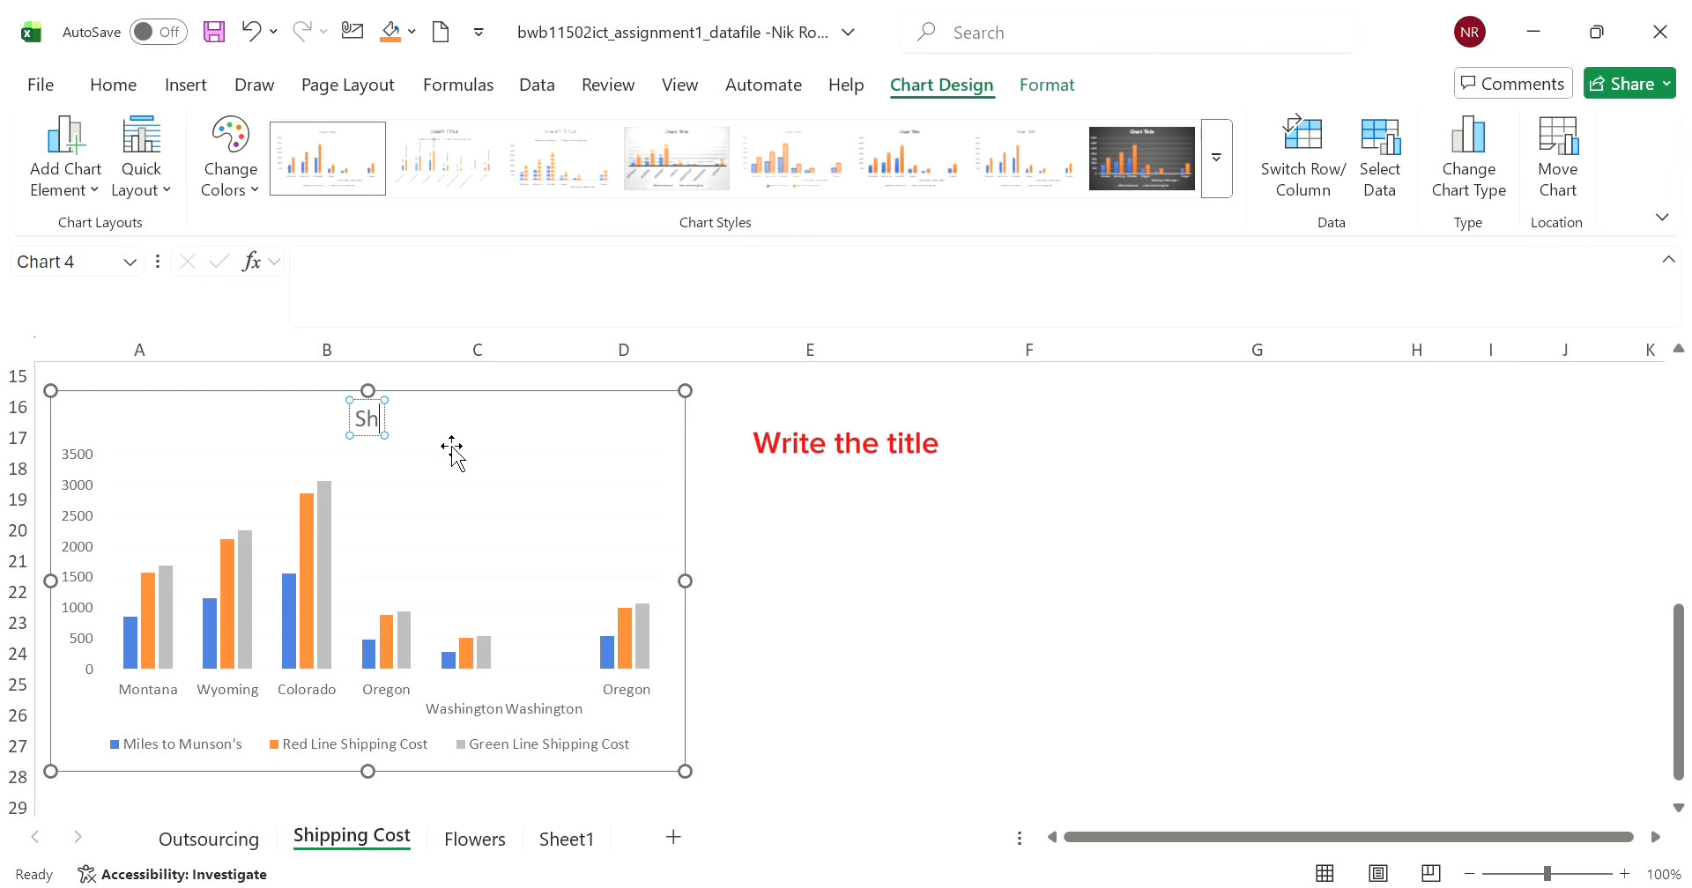
type("ipping")
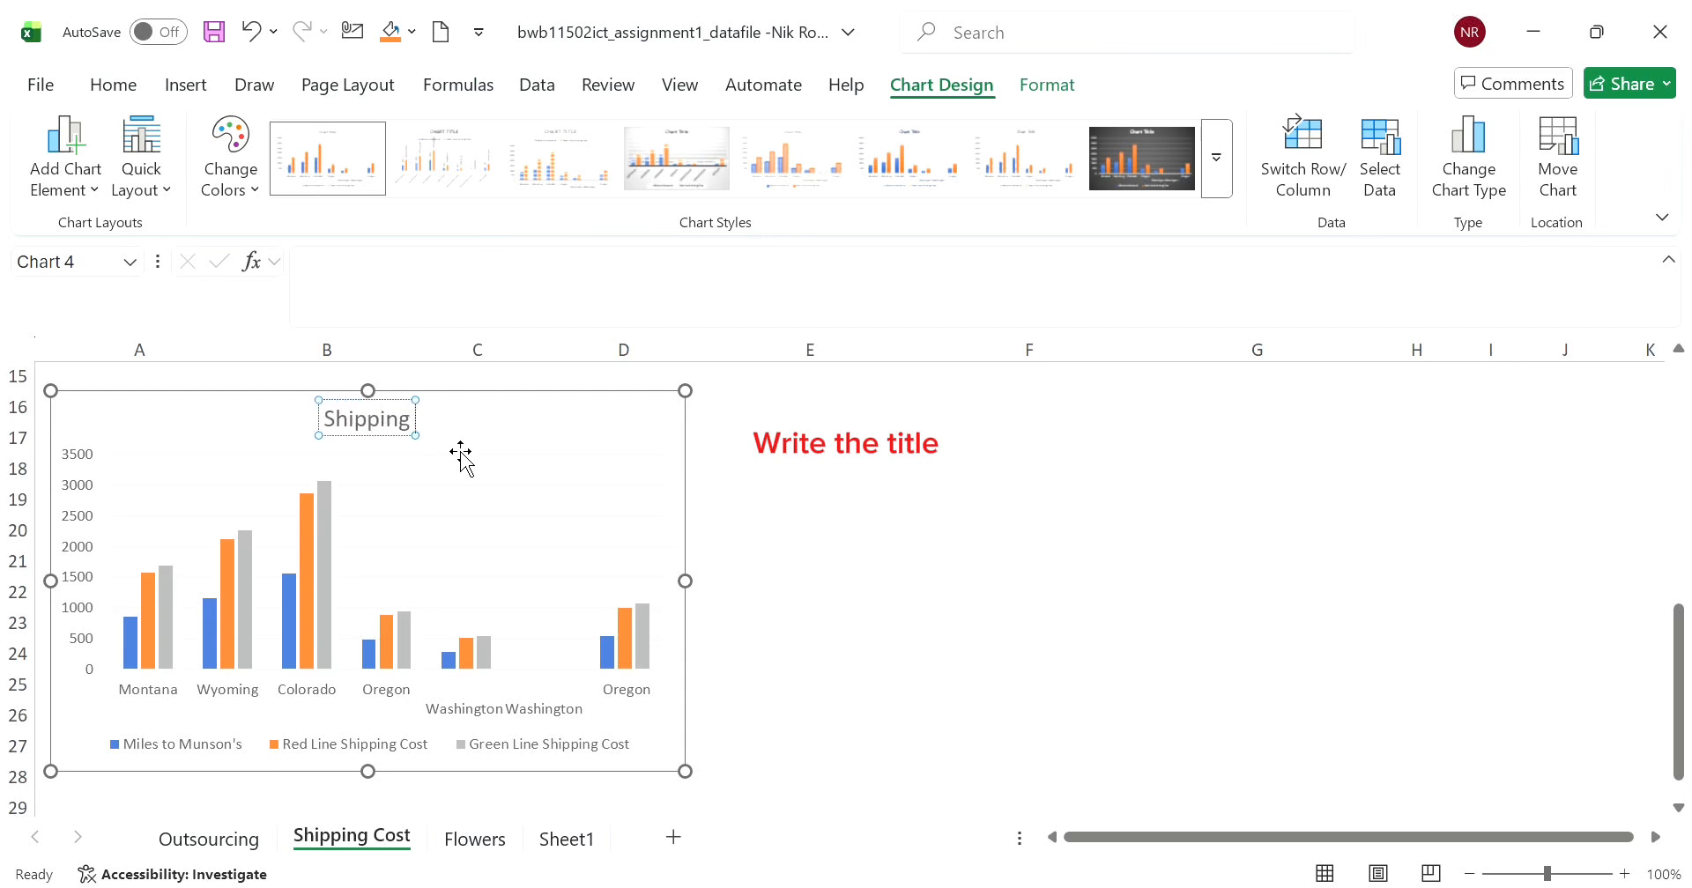
type(" Cost")
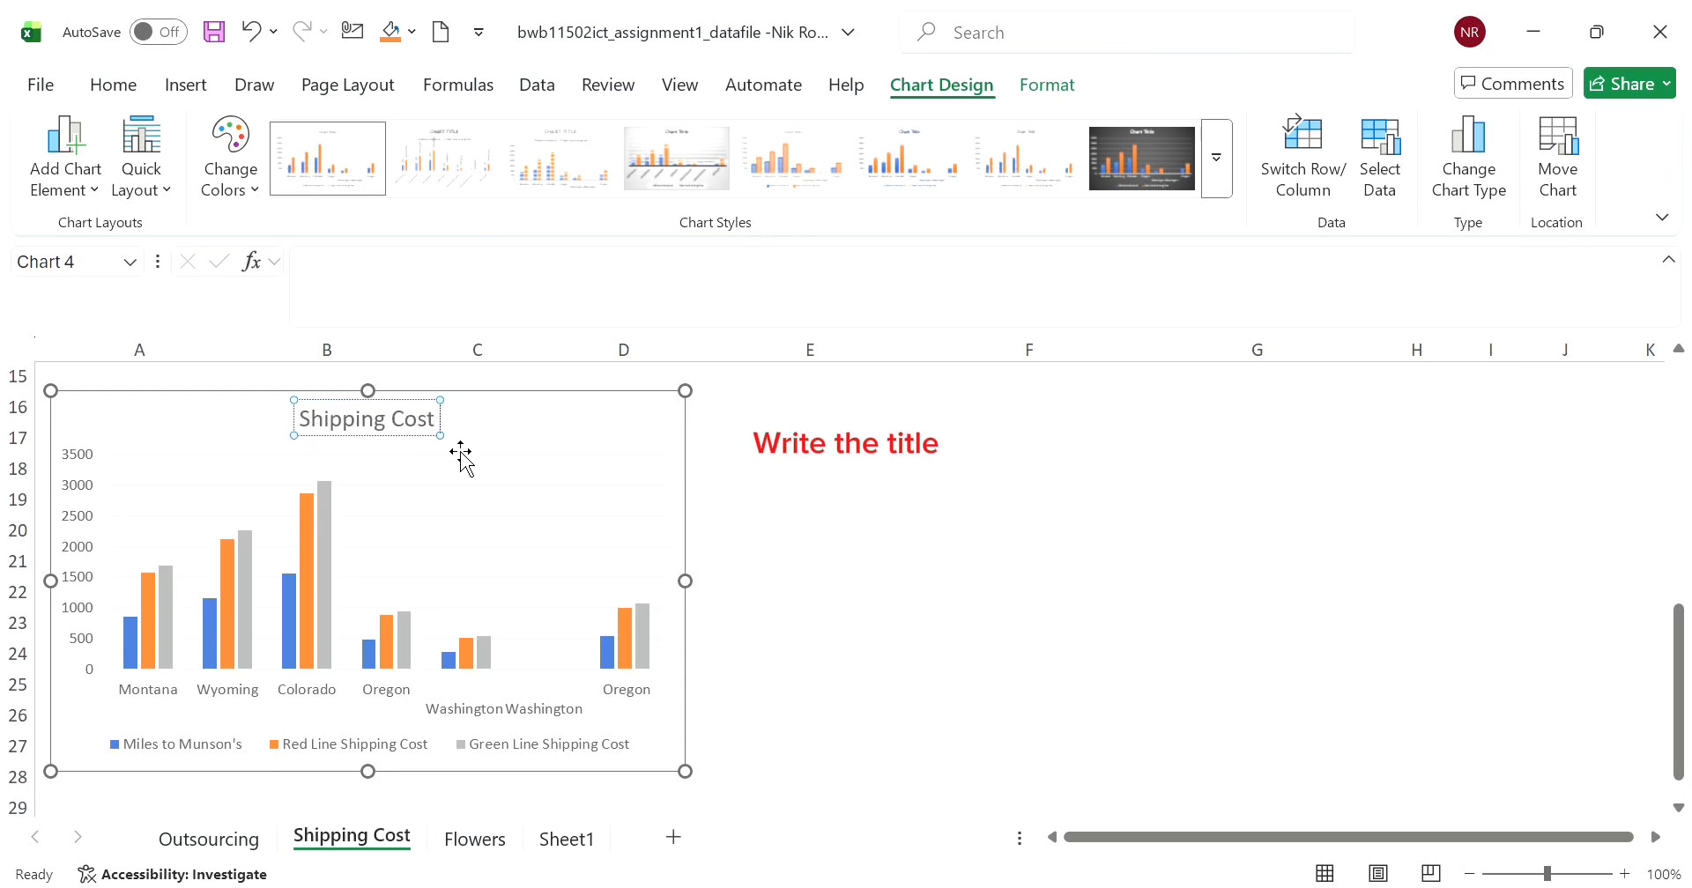
type(" per State")
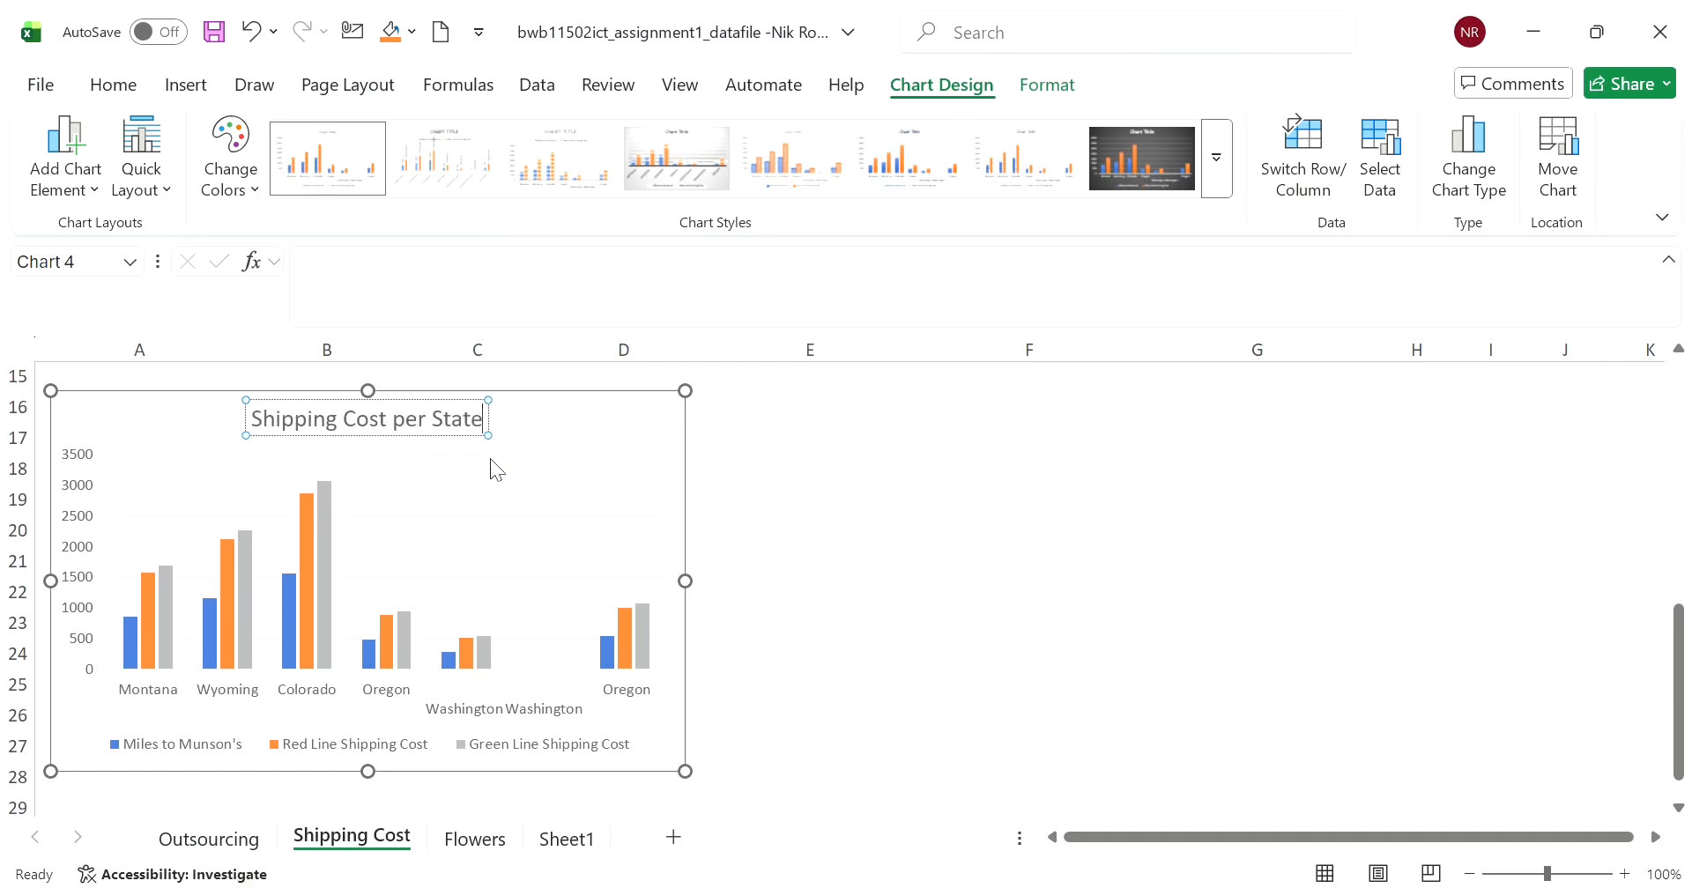
left_click(861, 495)
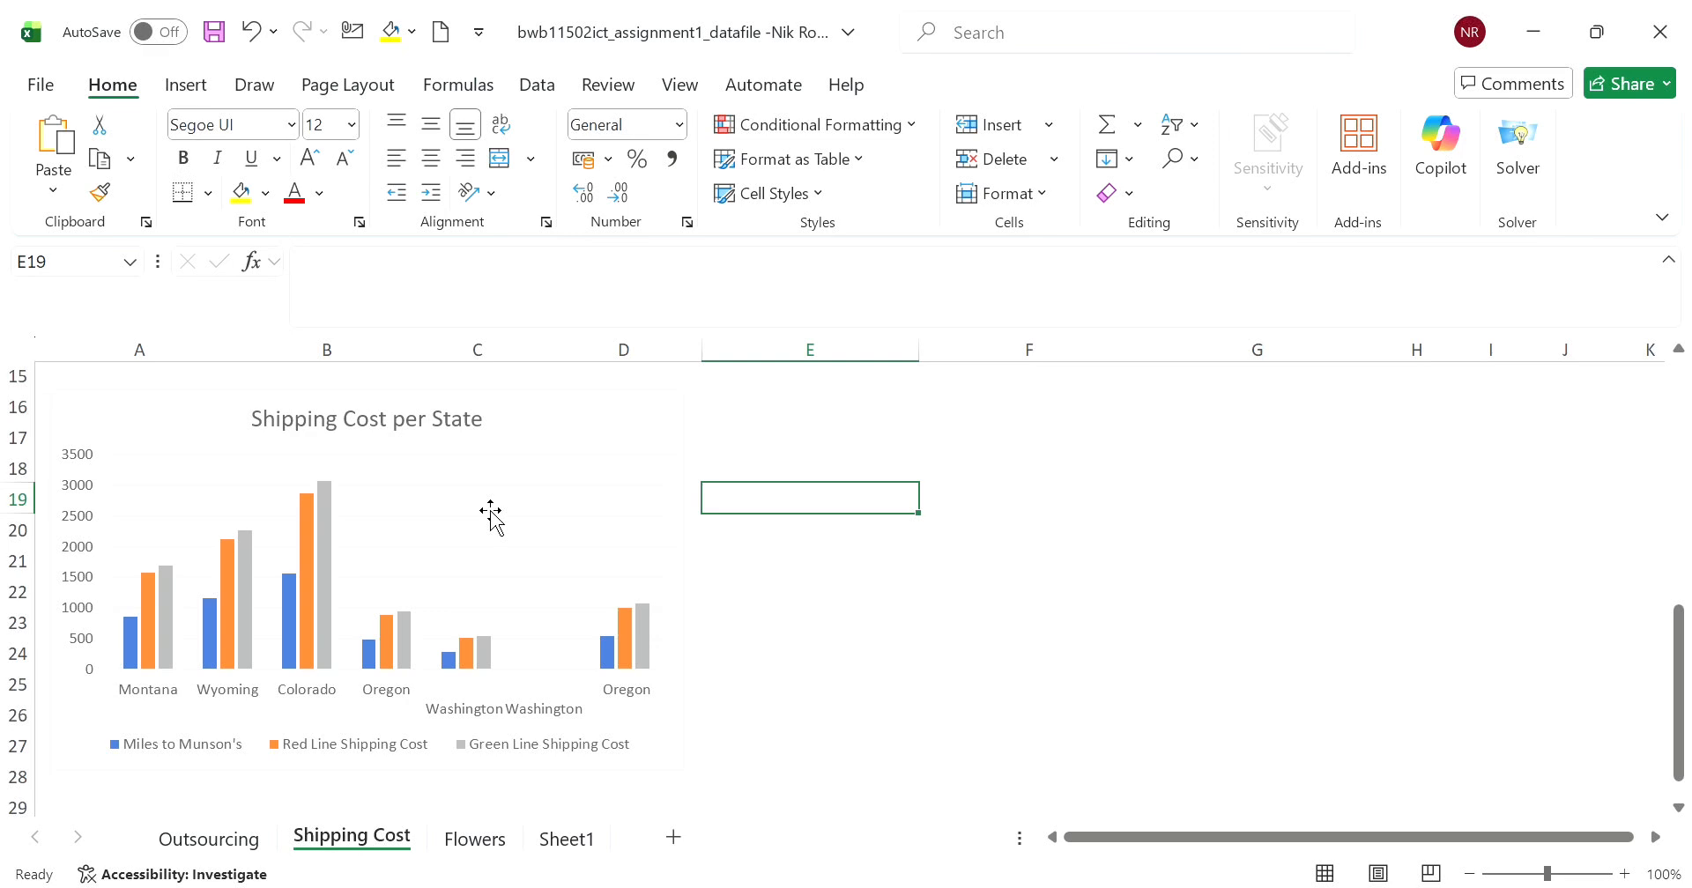
- Switch the chart's rows and columns so the states form the data series
left_click(571, 463)
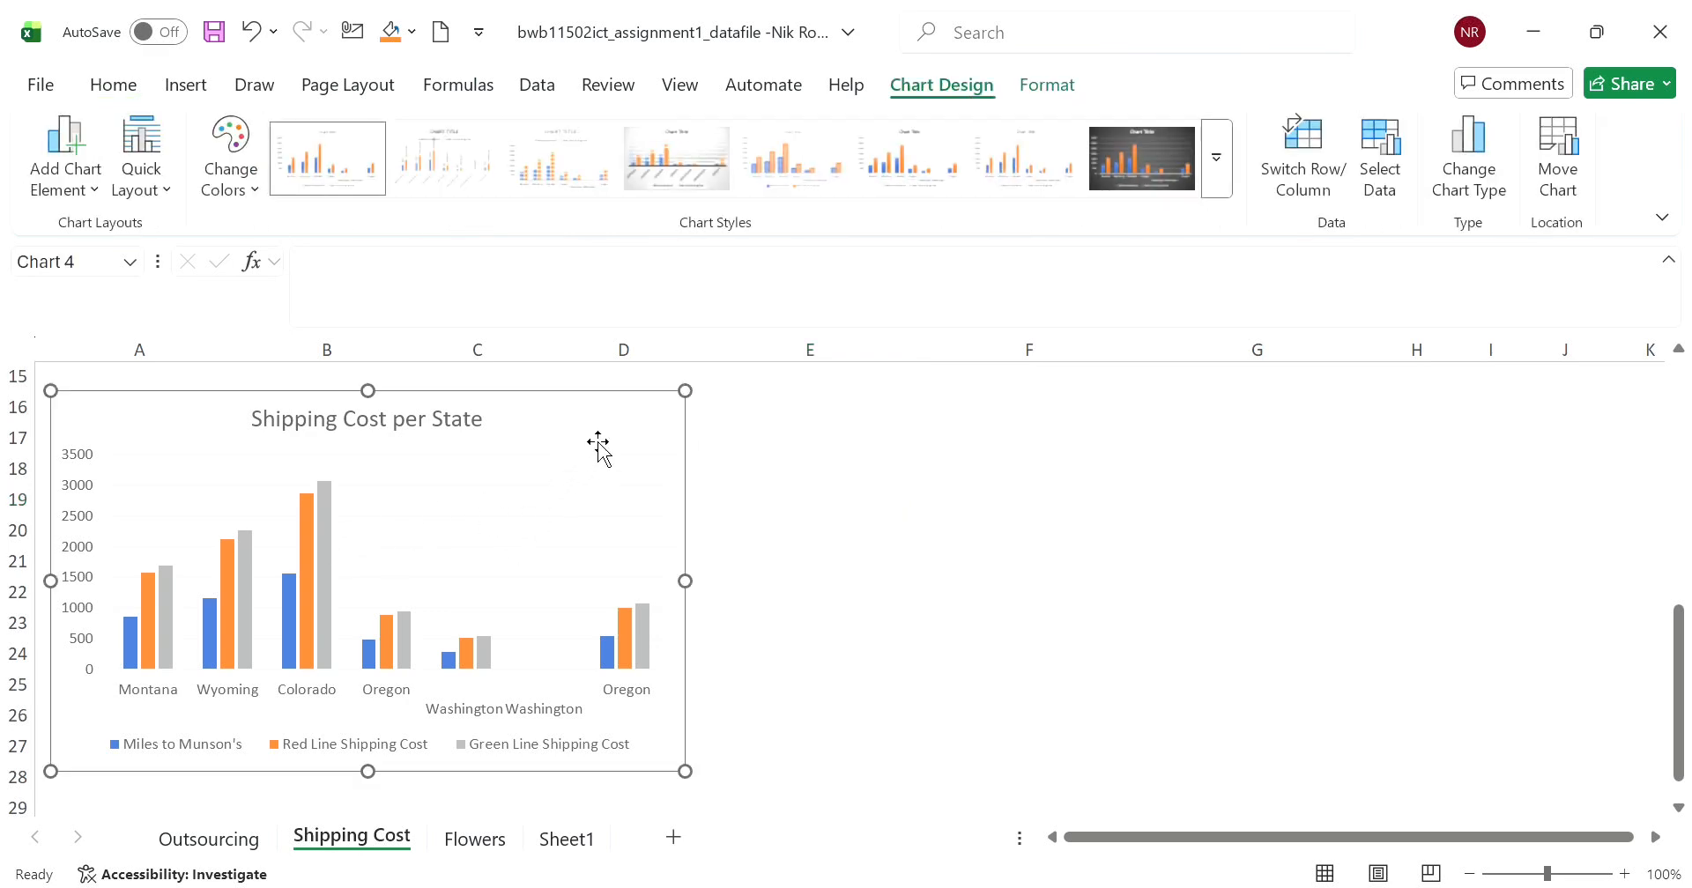
left_click(1298, 164)
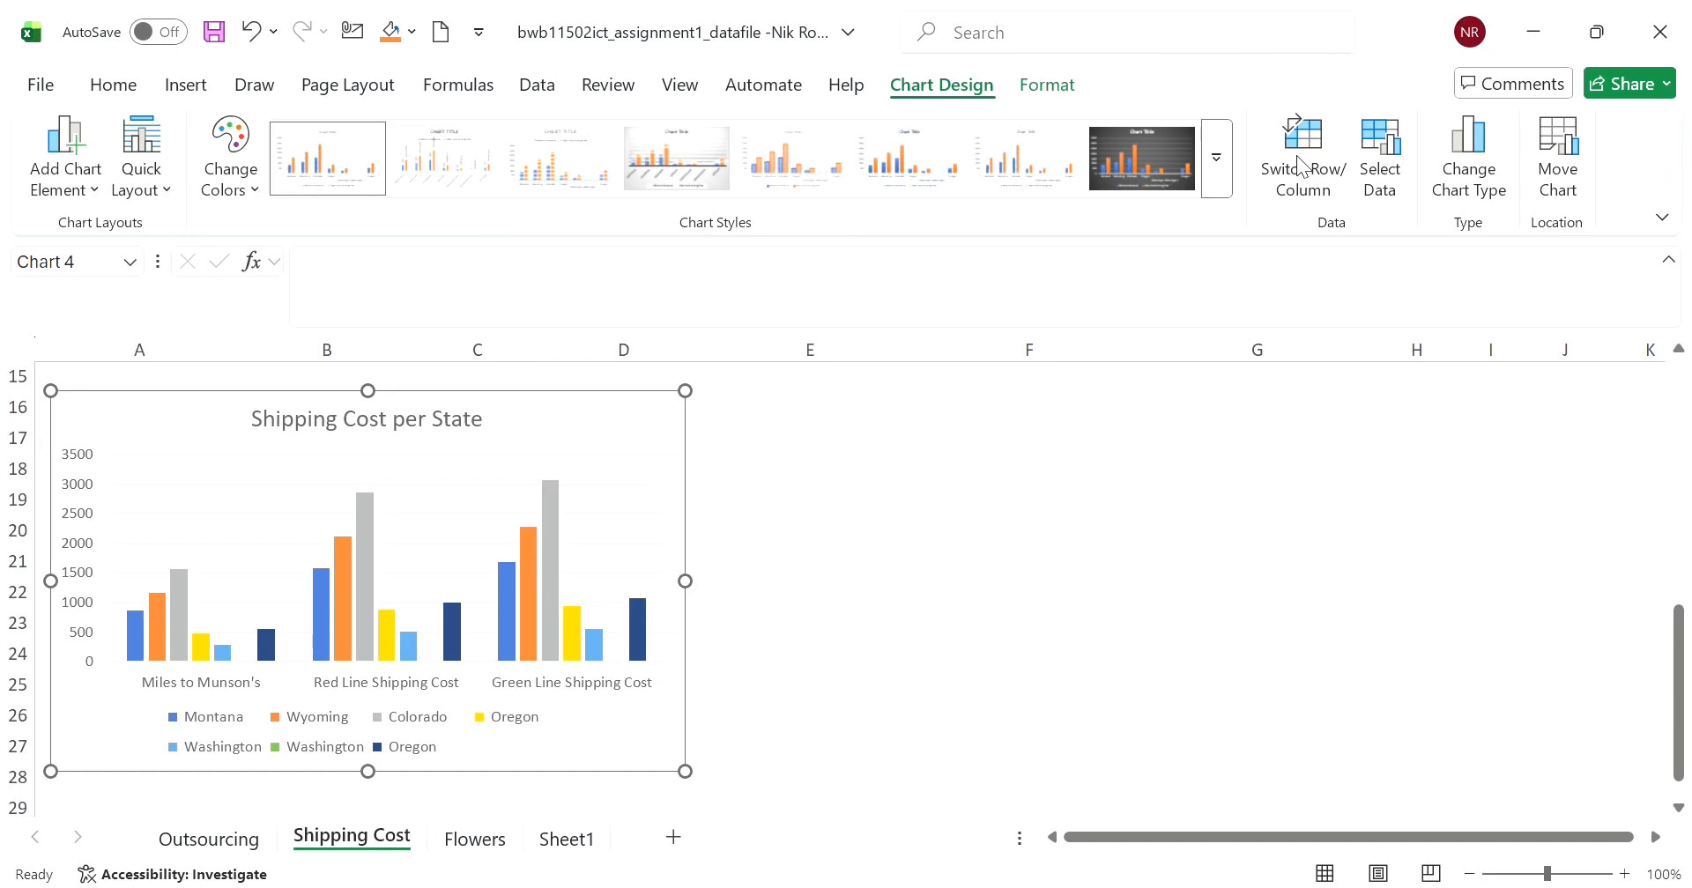
left_click(1298, 165)
left_click(1298, 165)
left_click(1301, 164)
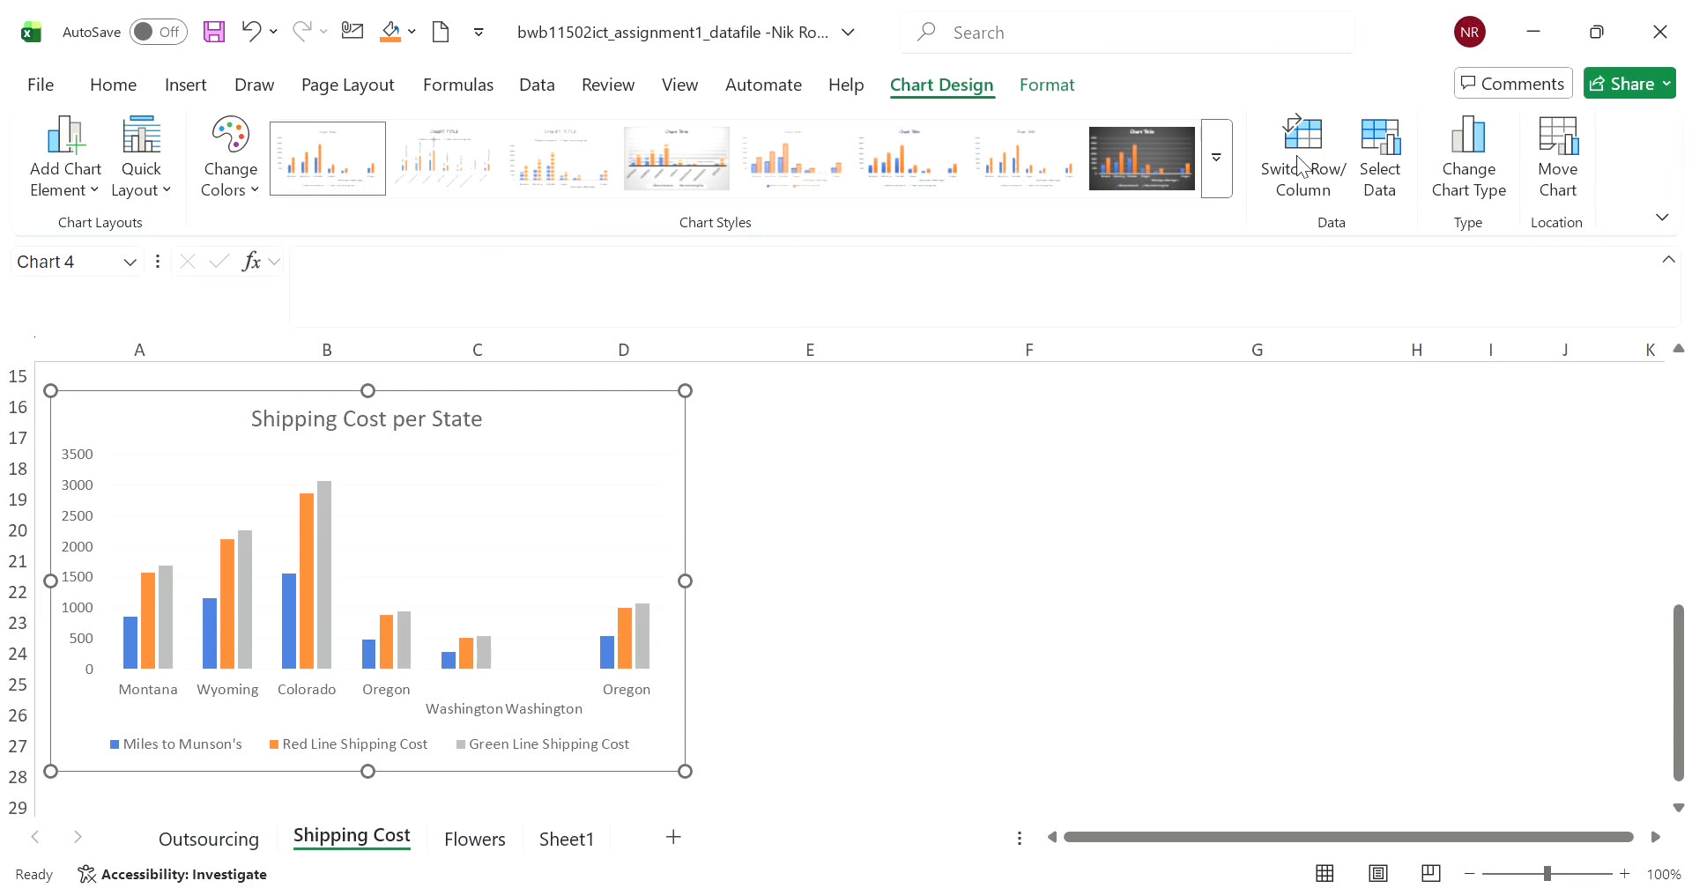
left_click(1300, 164)
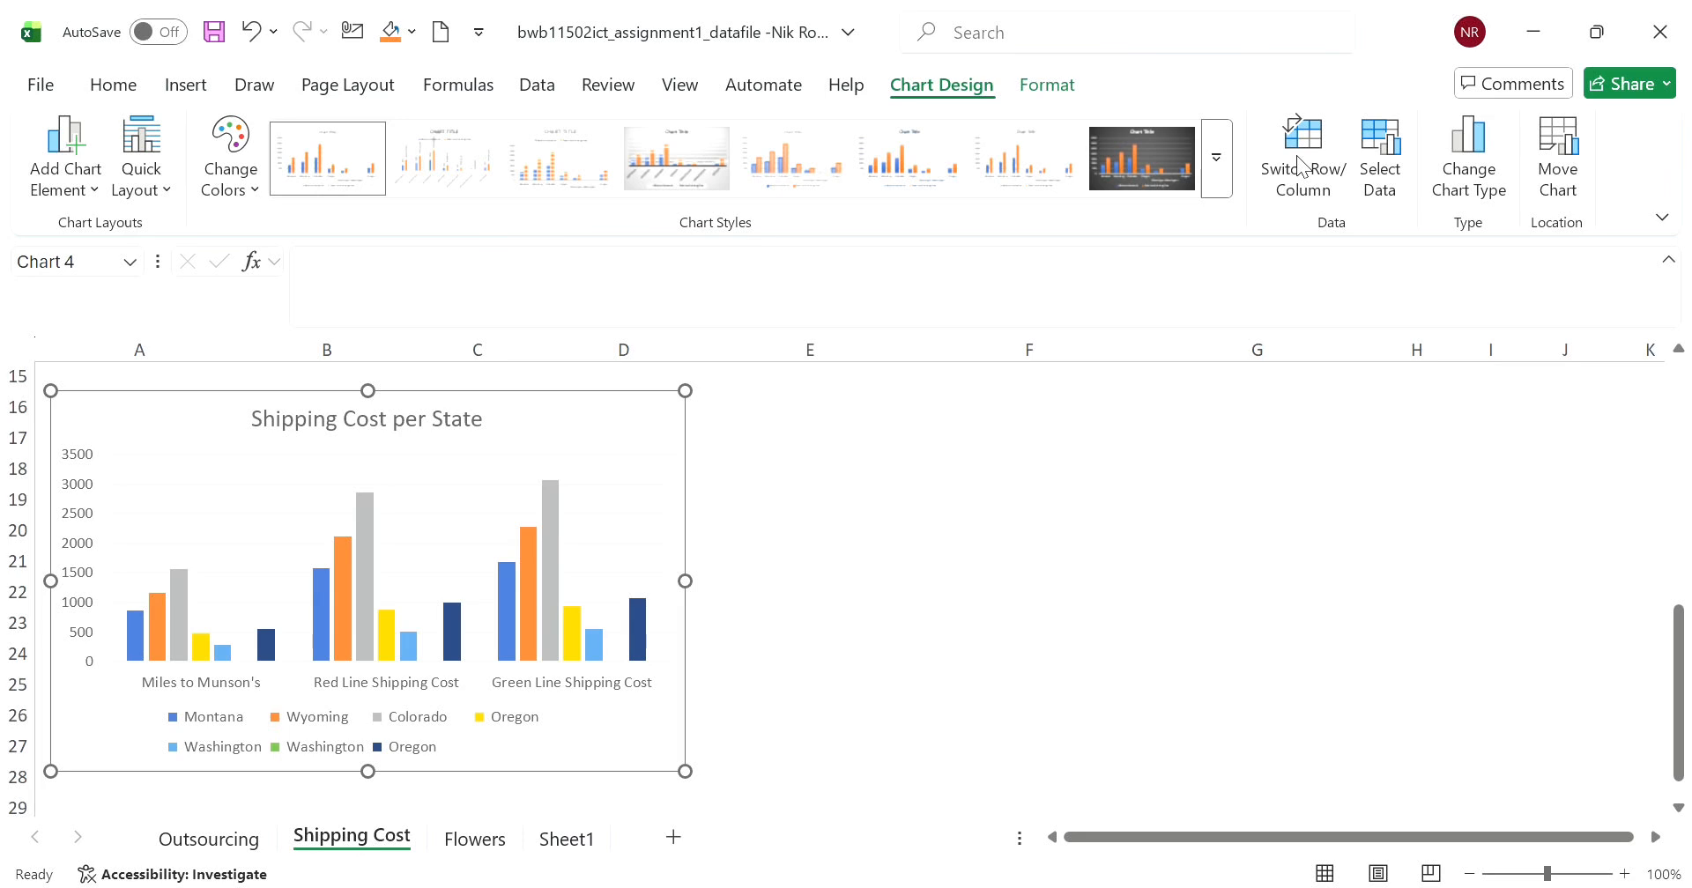
left_click(1299, 162)
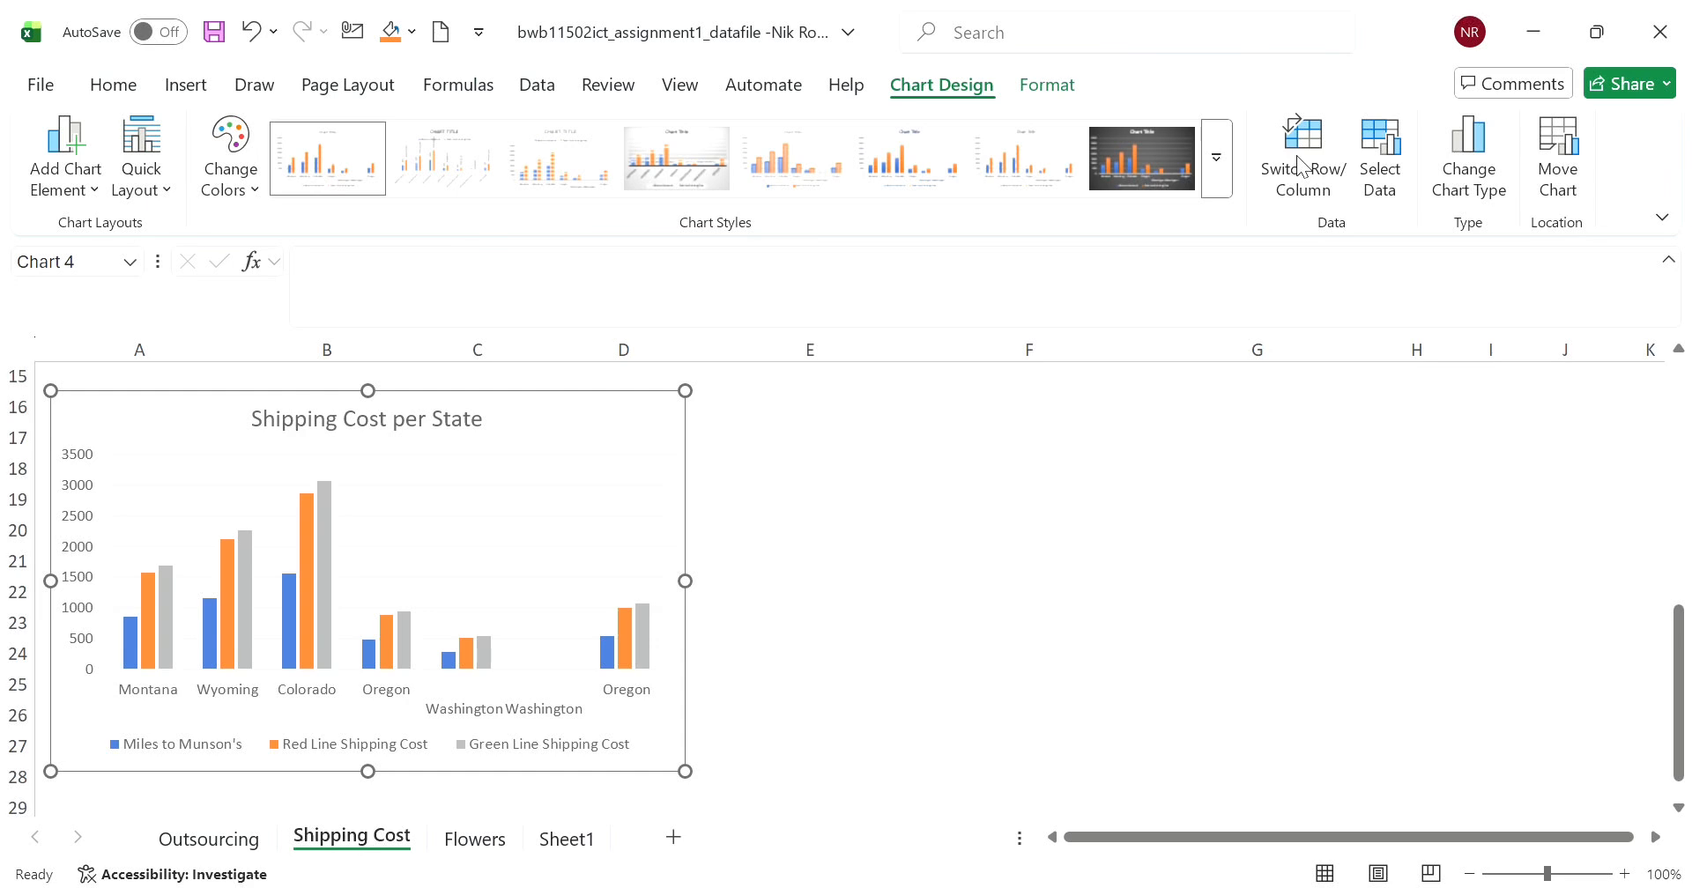
left_click(1298, 164)
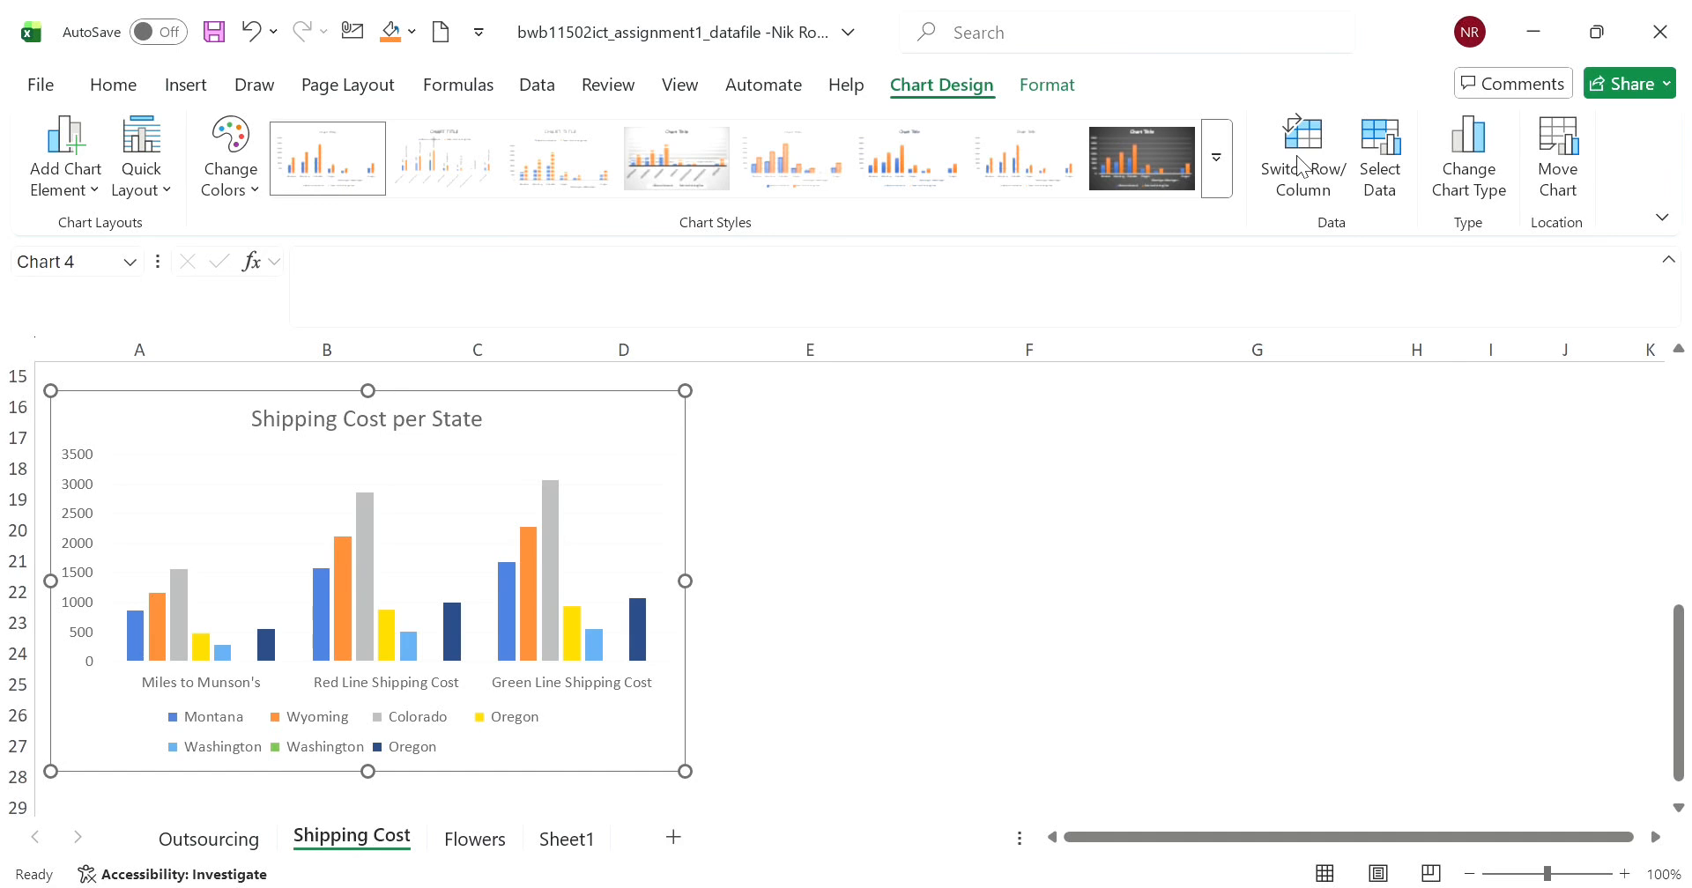
left_click(1299, 163)
left_click(1299, 164)
- Exclude Miles to Munson's from the chart data, keeping only the Red Line and Green Line shipping costs
left_click(1382, 192)
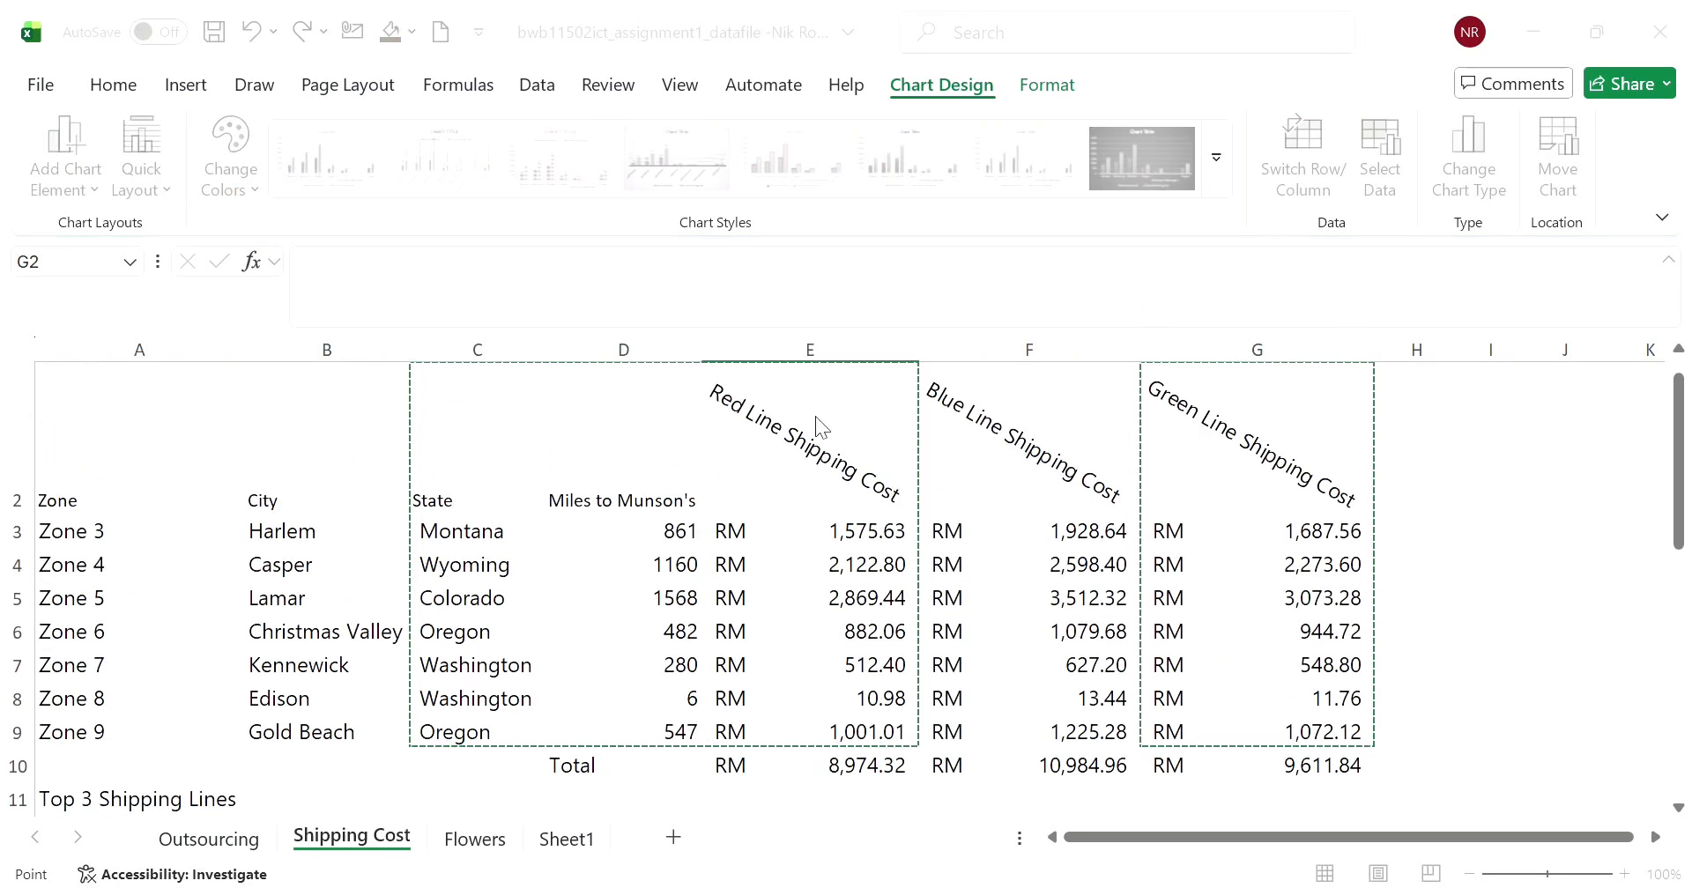
scroll(520, 705, "down", 2)
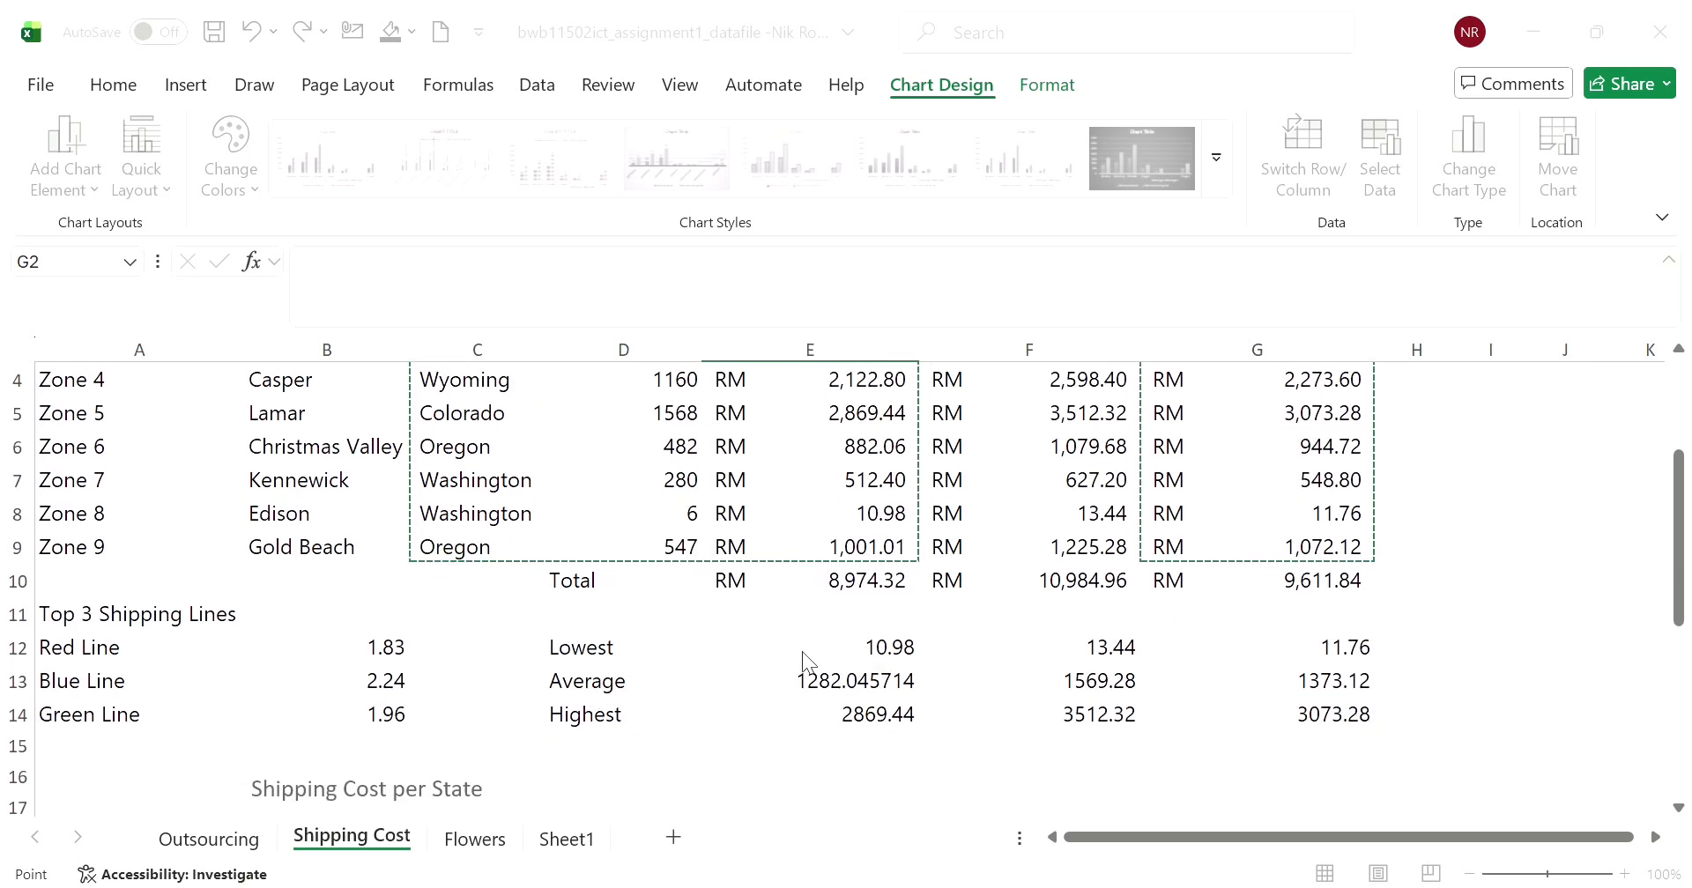
left_click(770, 637)
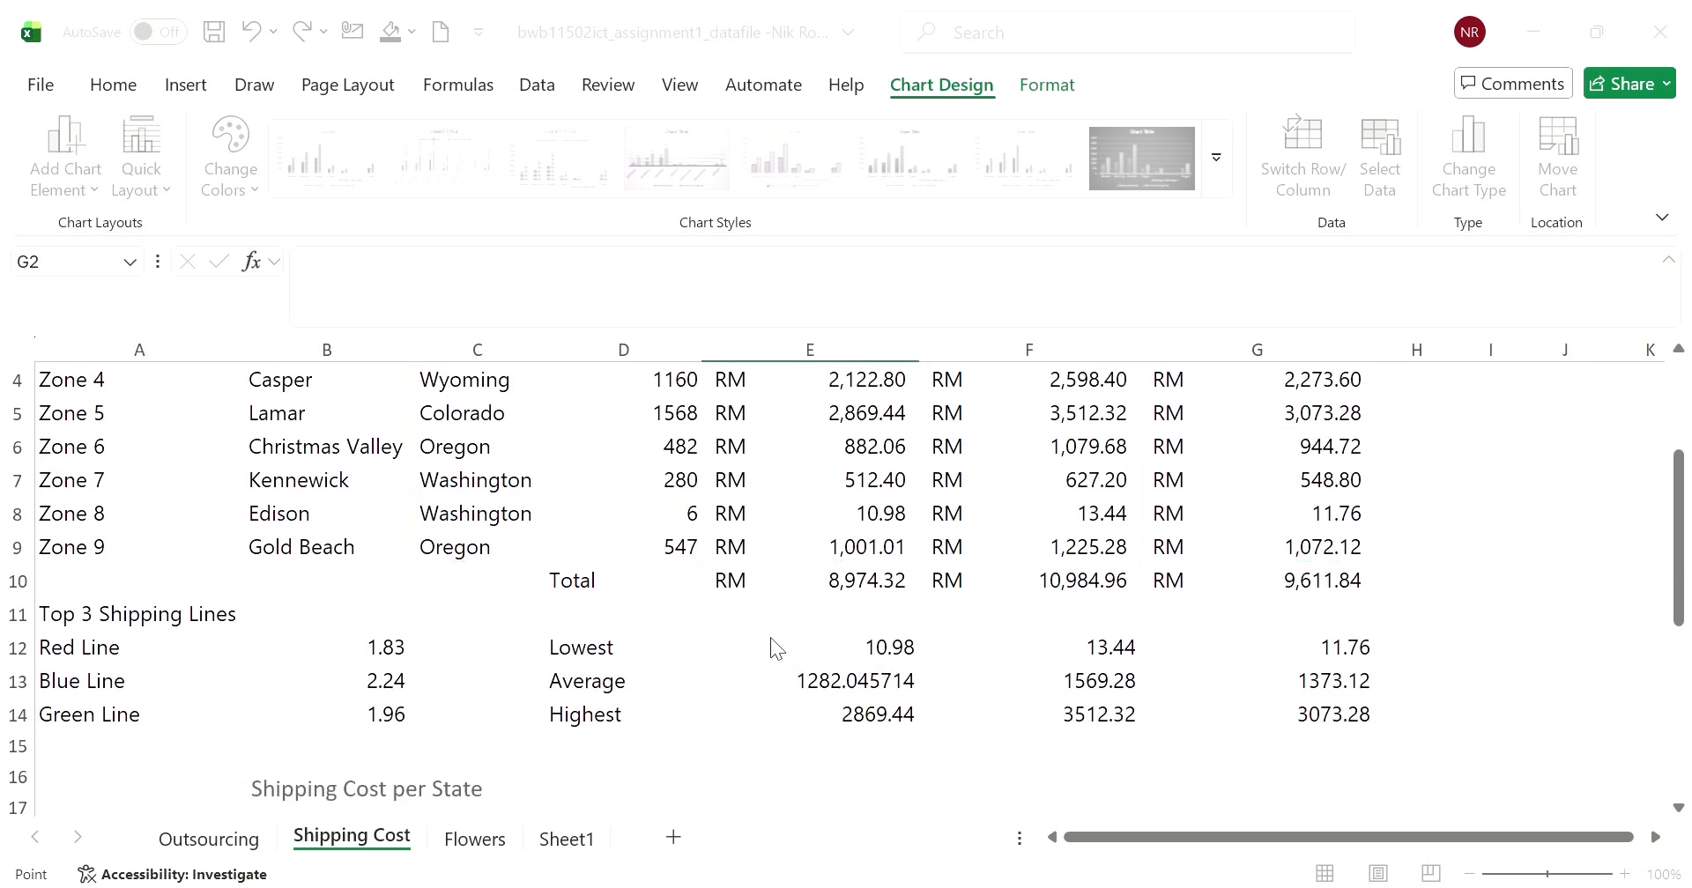
left_click(984, 790)
scroll(936, 745, "down", 5)
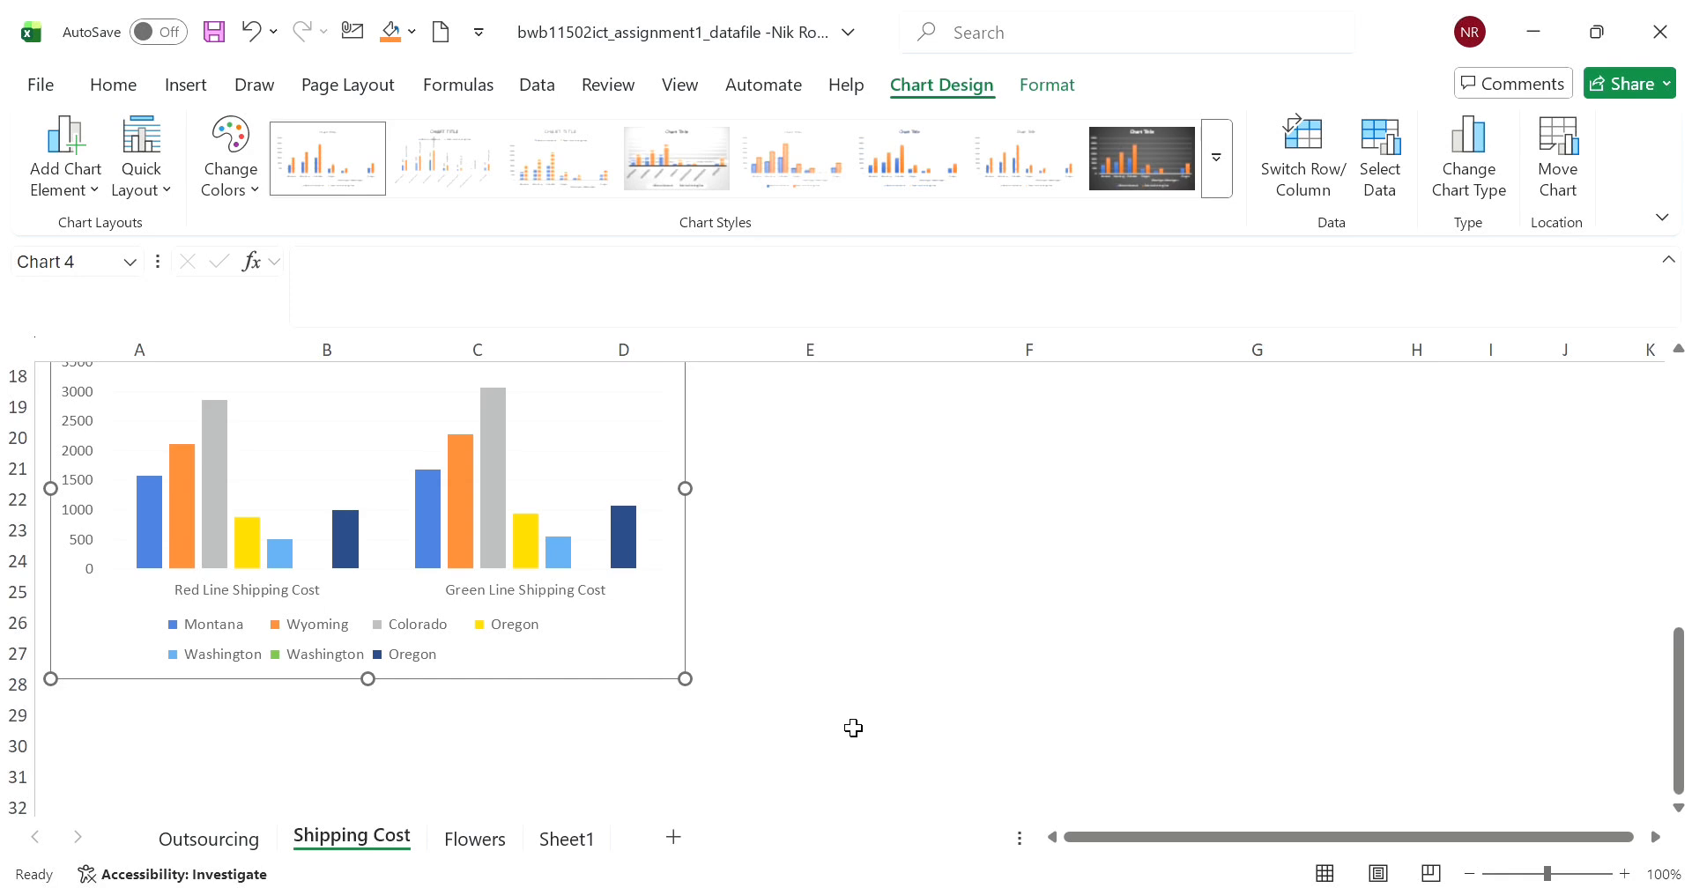
scroll(806, 716, "up", 1)
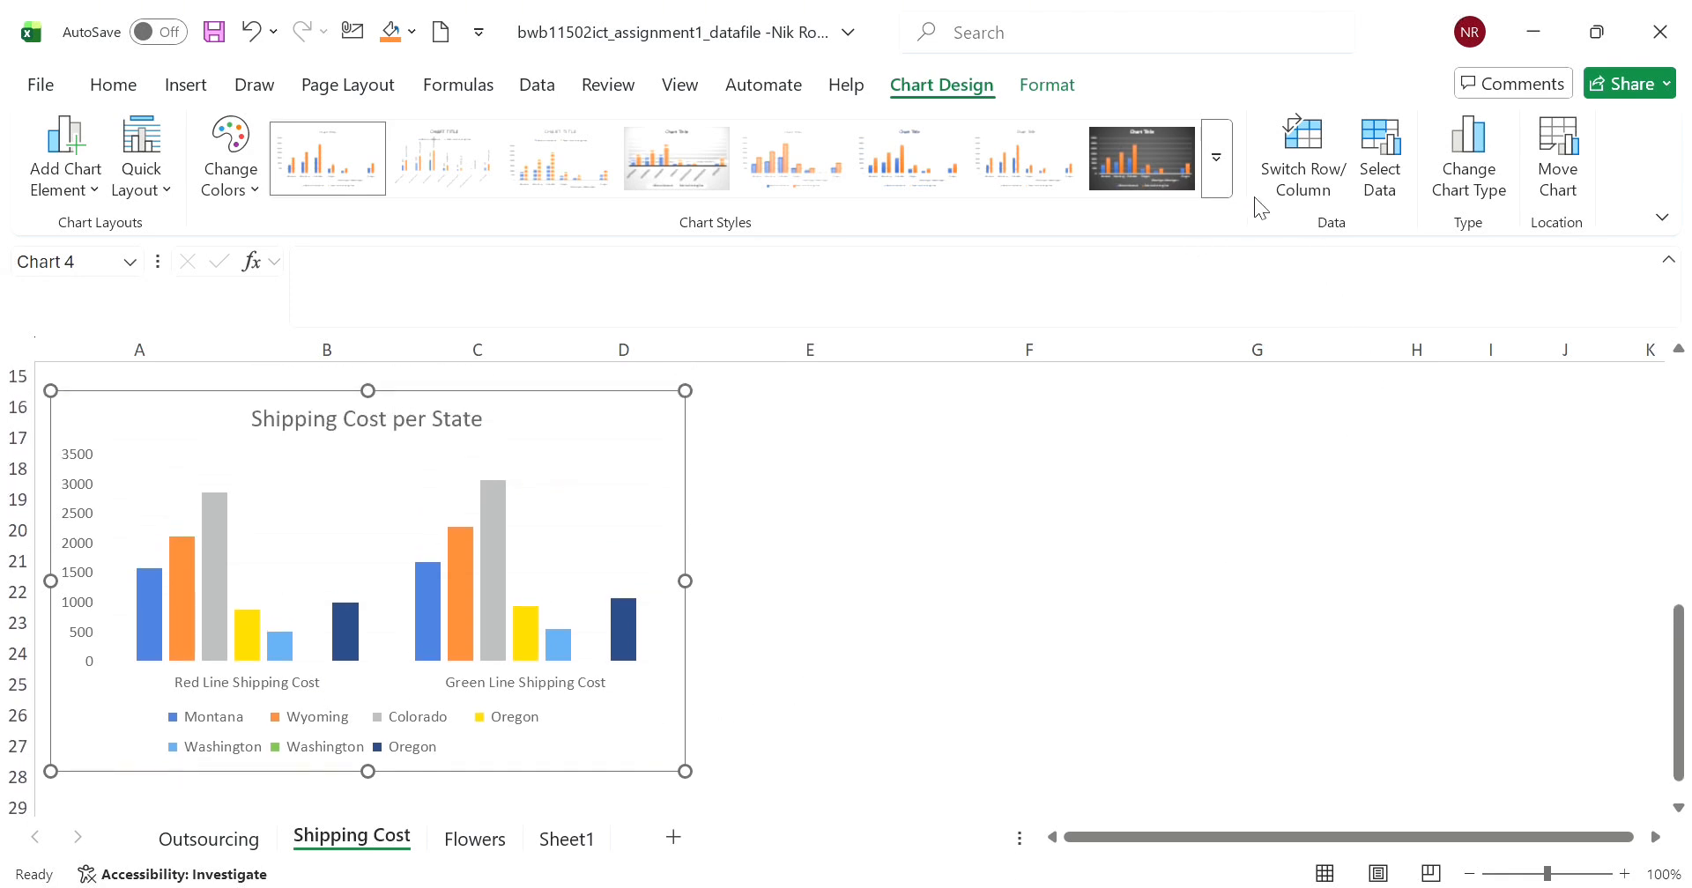
- Switch the chart's rows and columns back and forth to compare the two layouts
left_click(1309, 175)
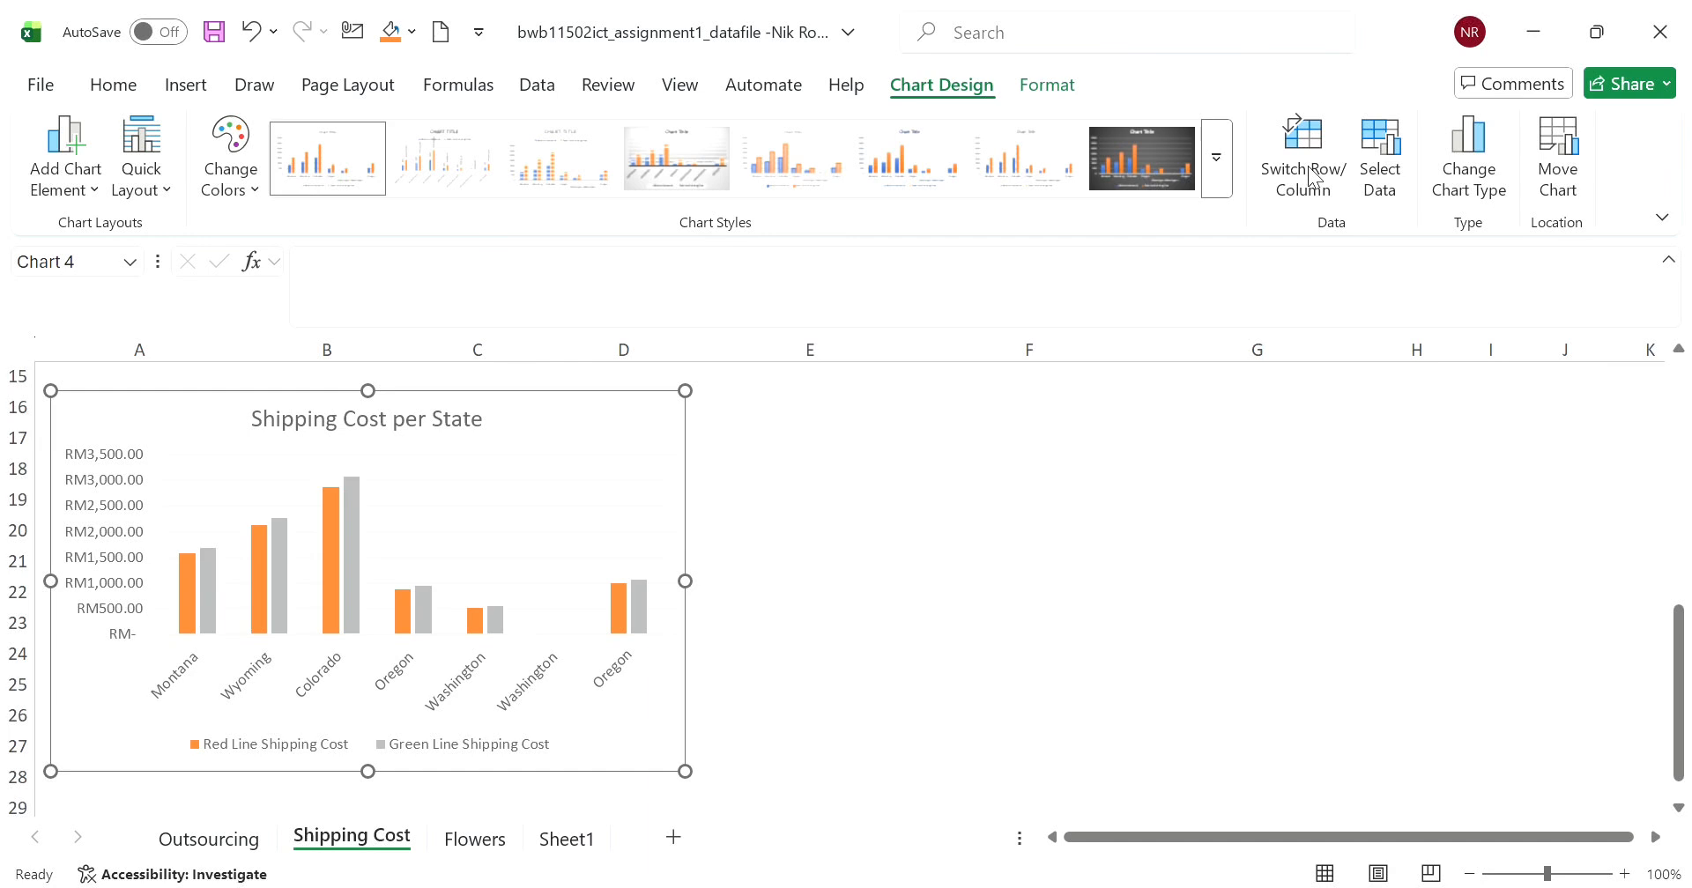
left_click(1309, 175)
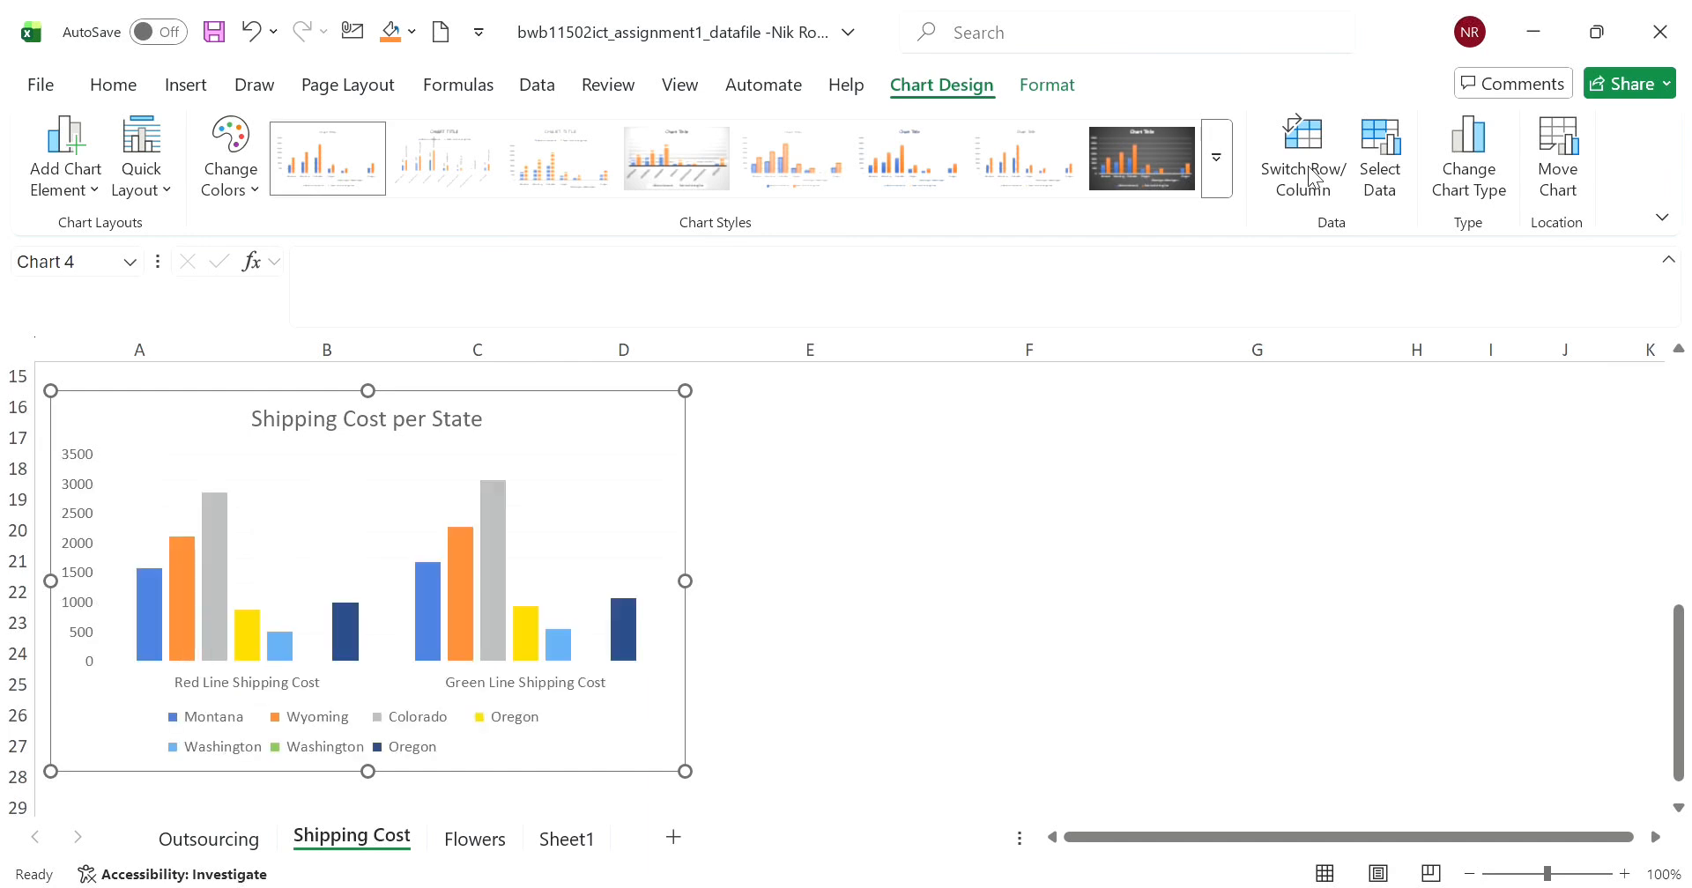
left_click(1309, 175)
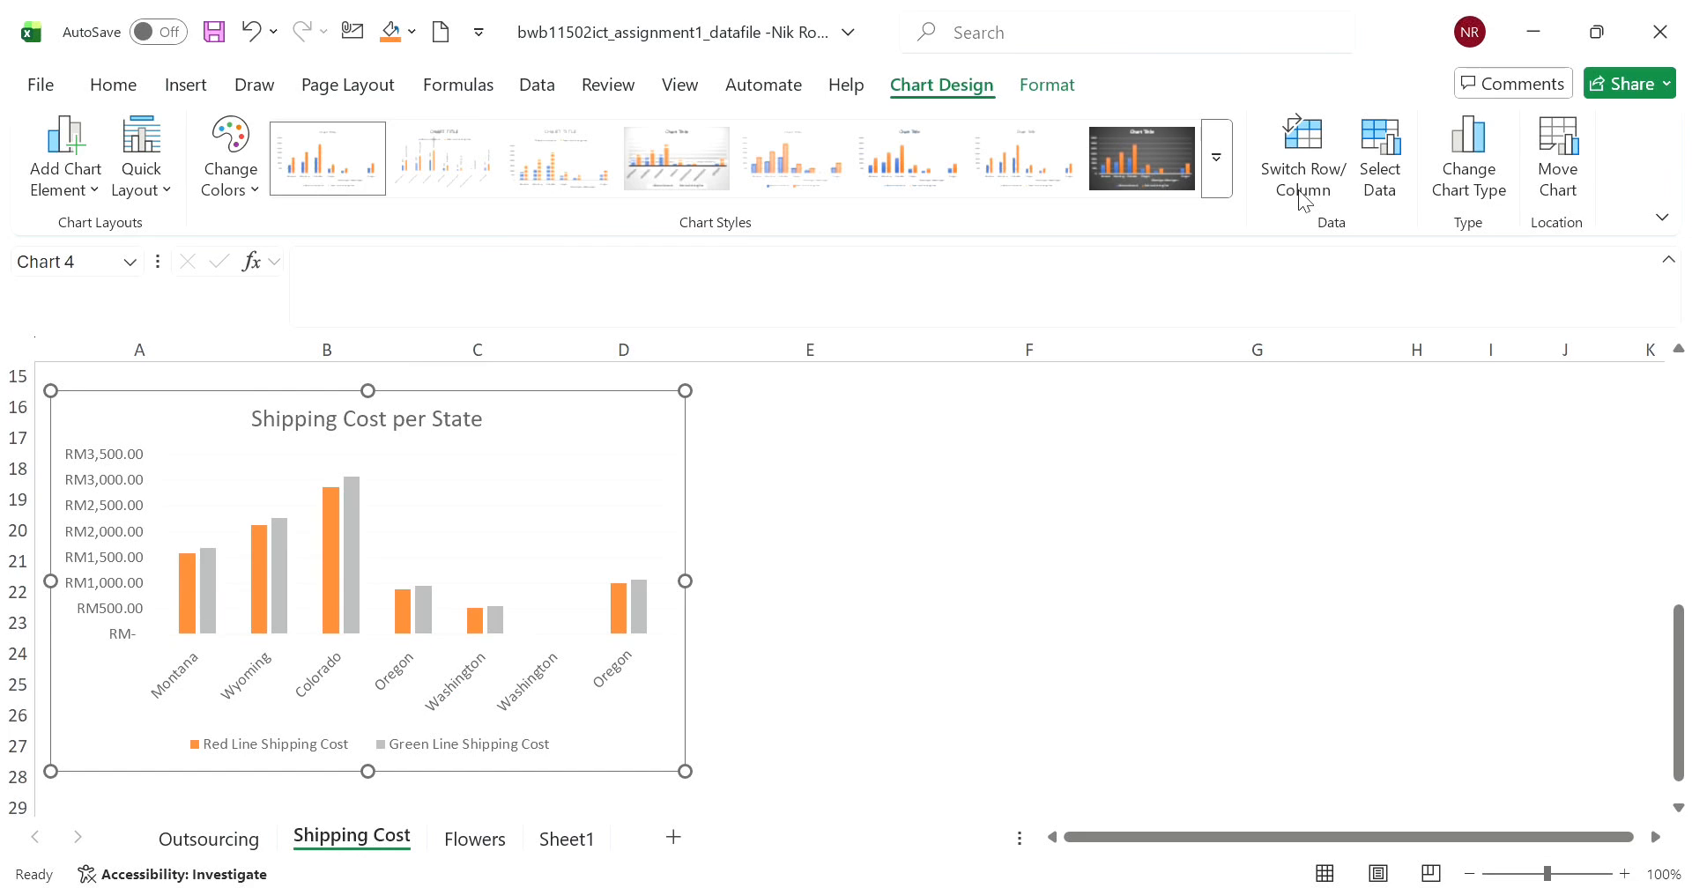
left_click(1300, 180)
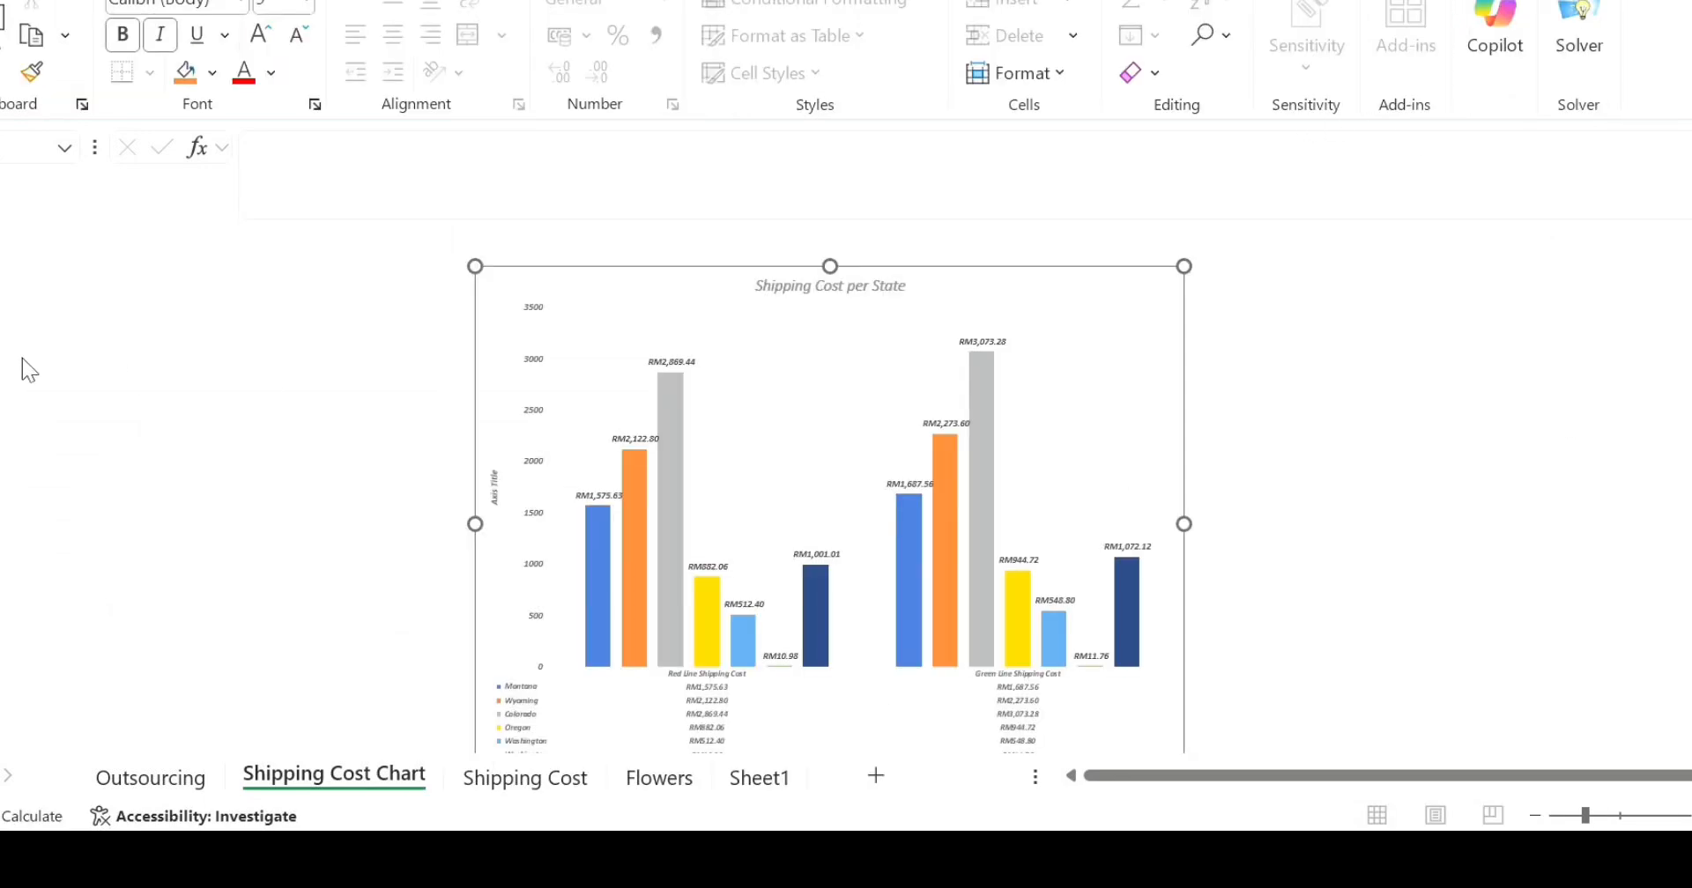
- Run the accessibility check on the workbook, review the listed issues down to Document Access, and close the results
key("alt+f")
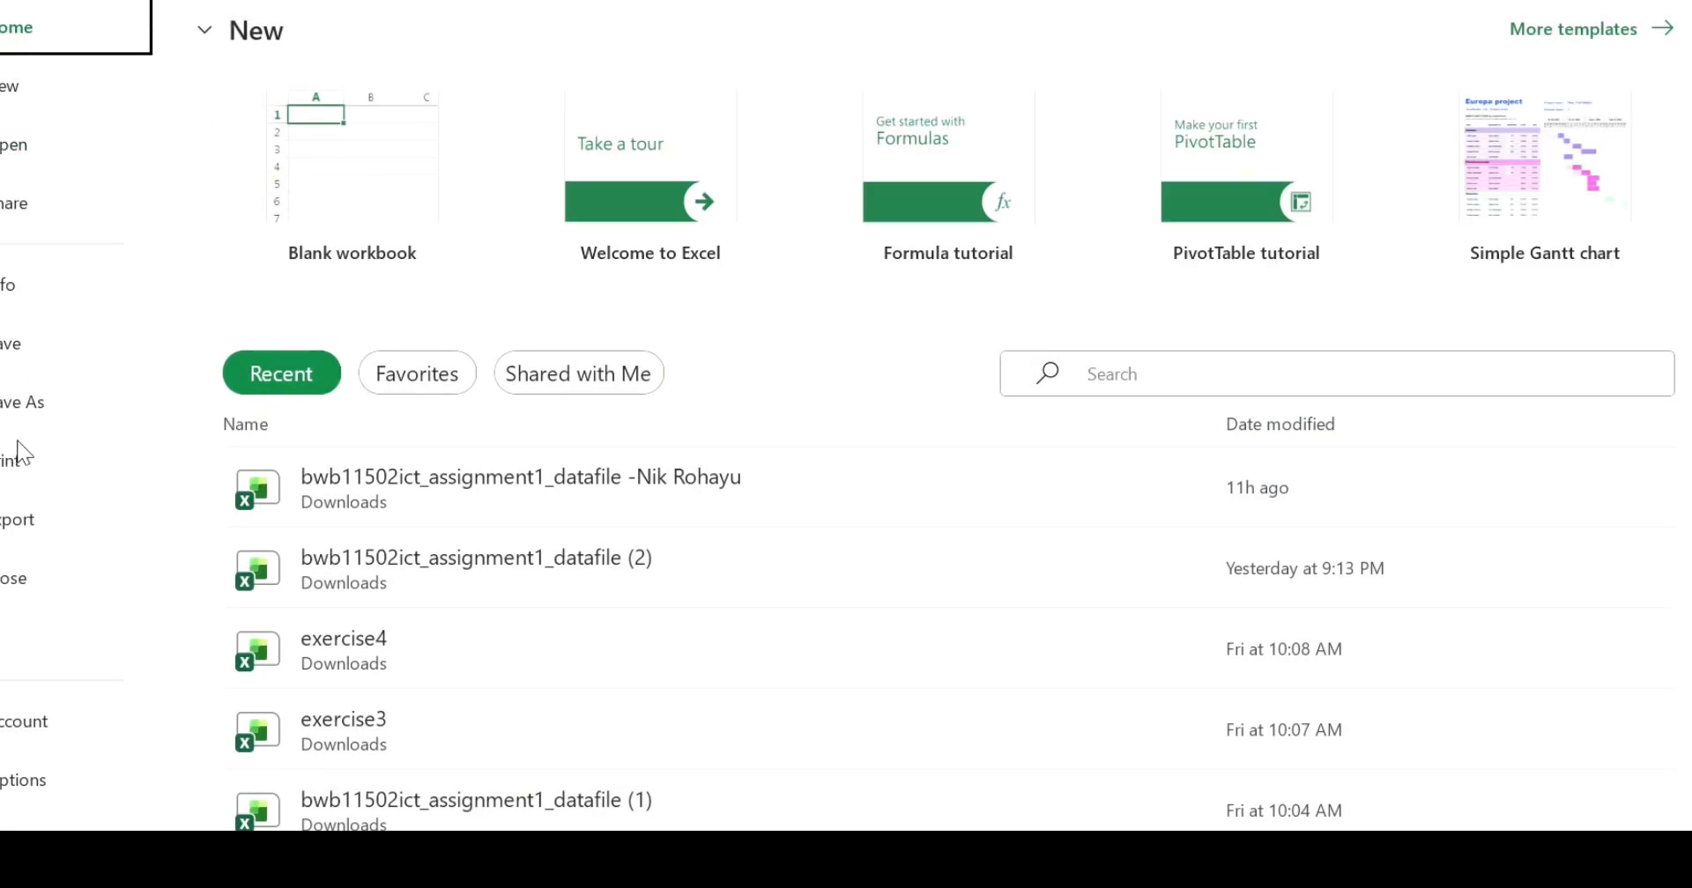
left_click(34, 282)
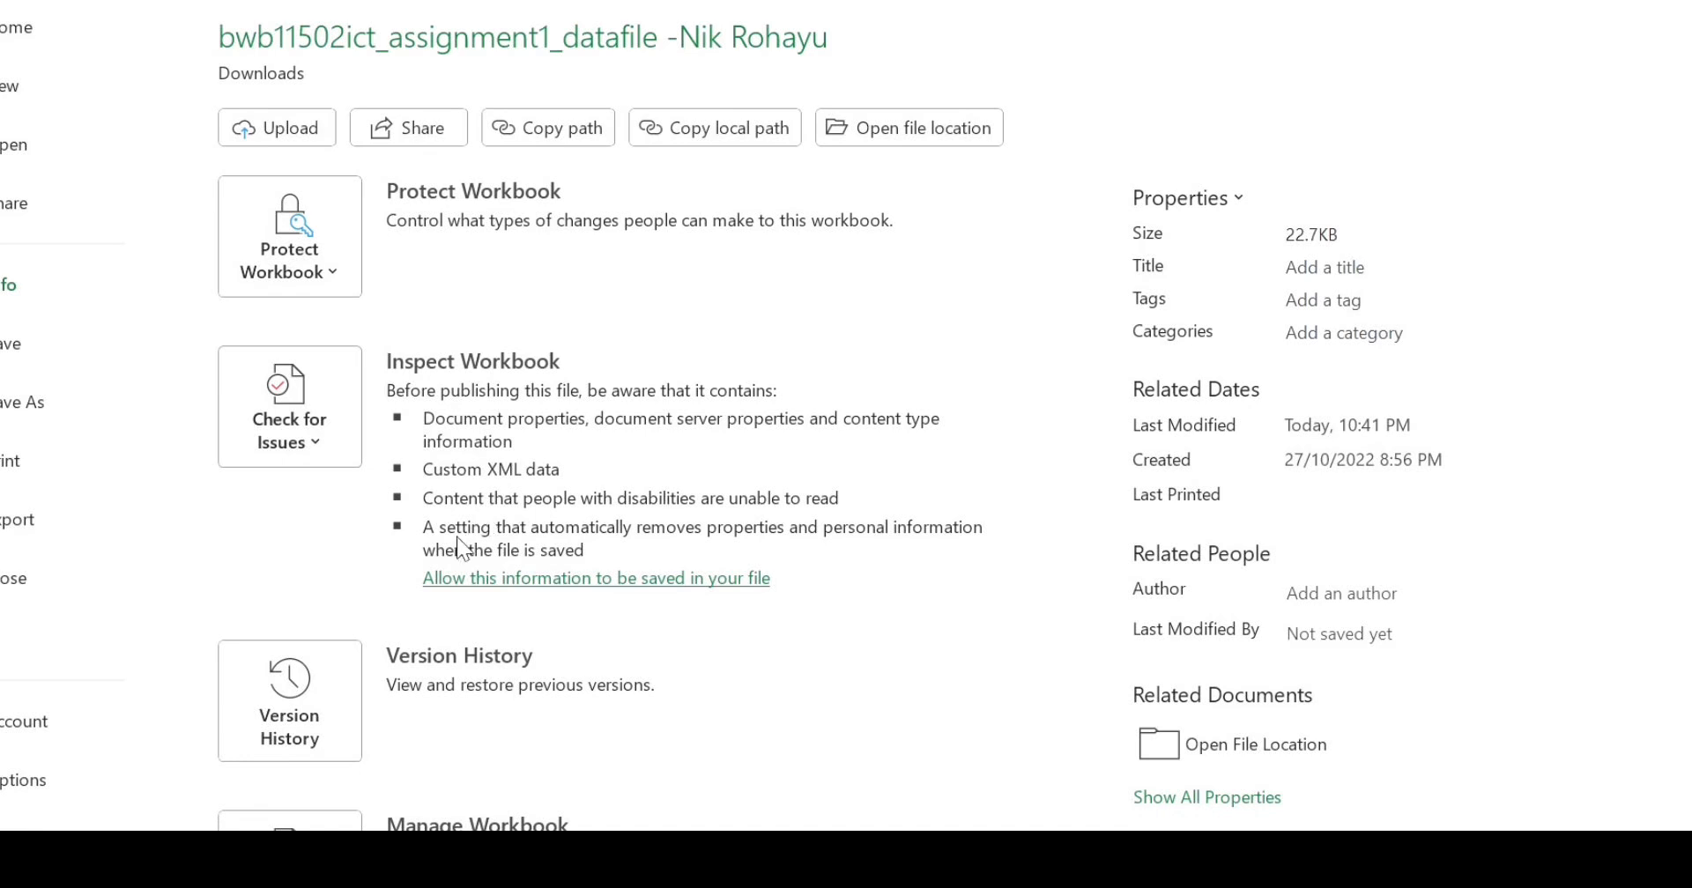
left_click(430, 588)
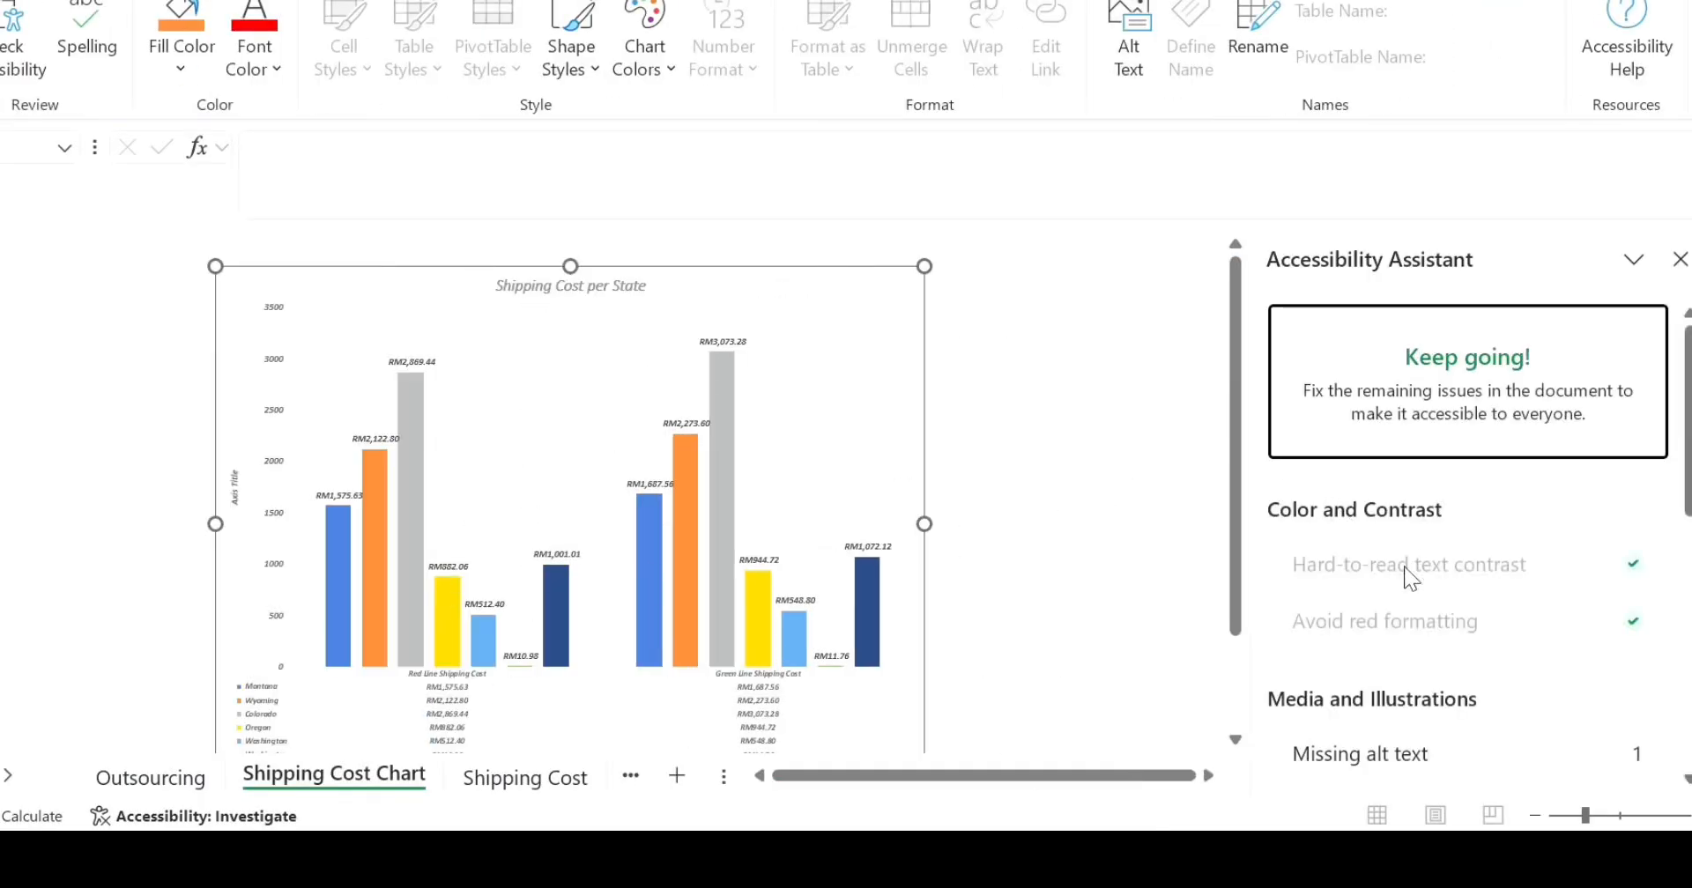
scroll(1393, 628, "down", 5)
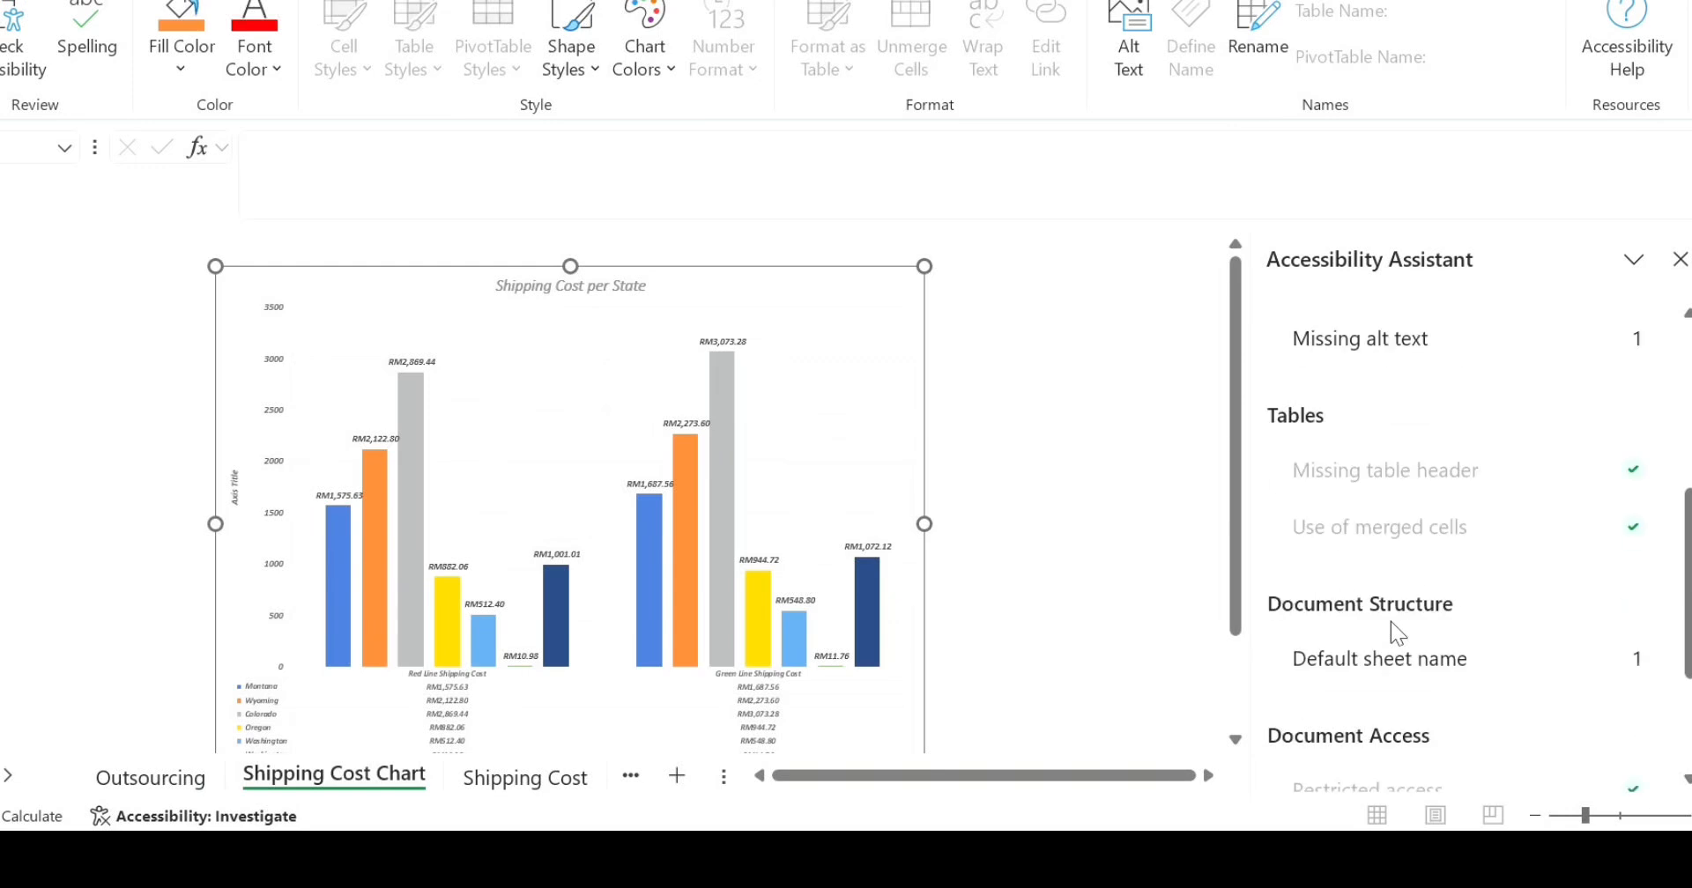
scroll(1390, 621, "down", 3)
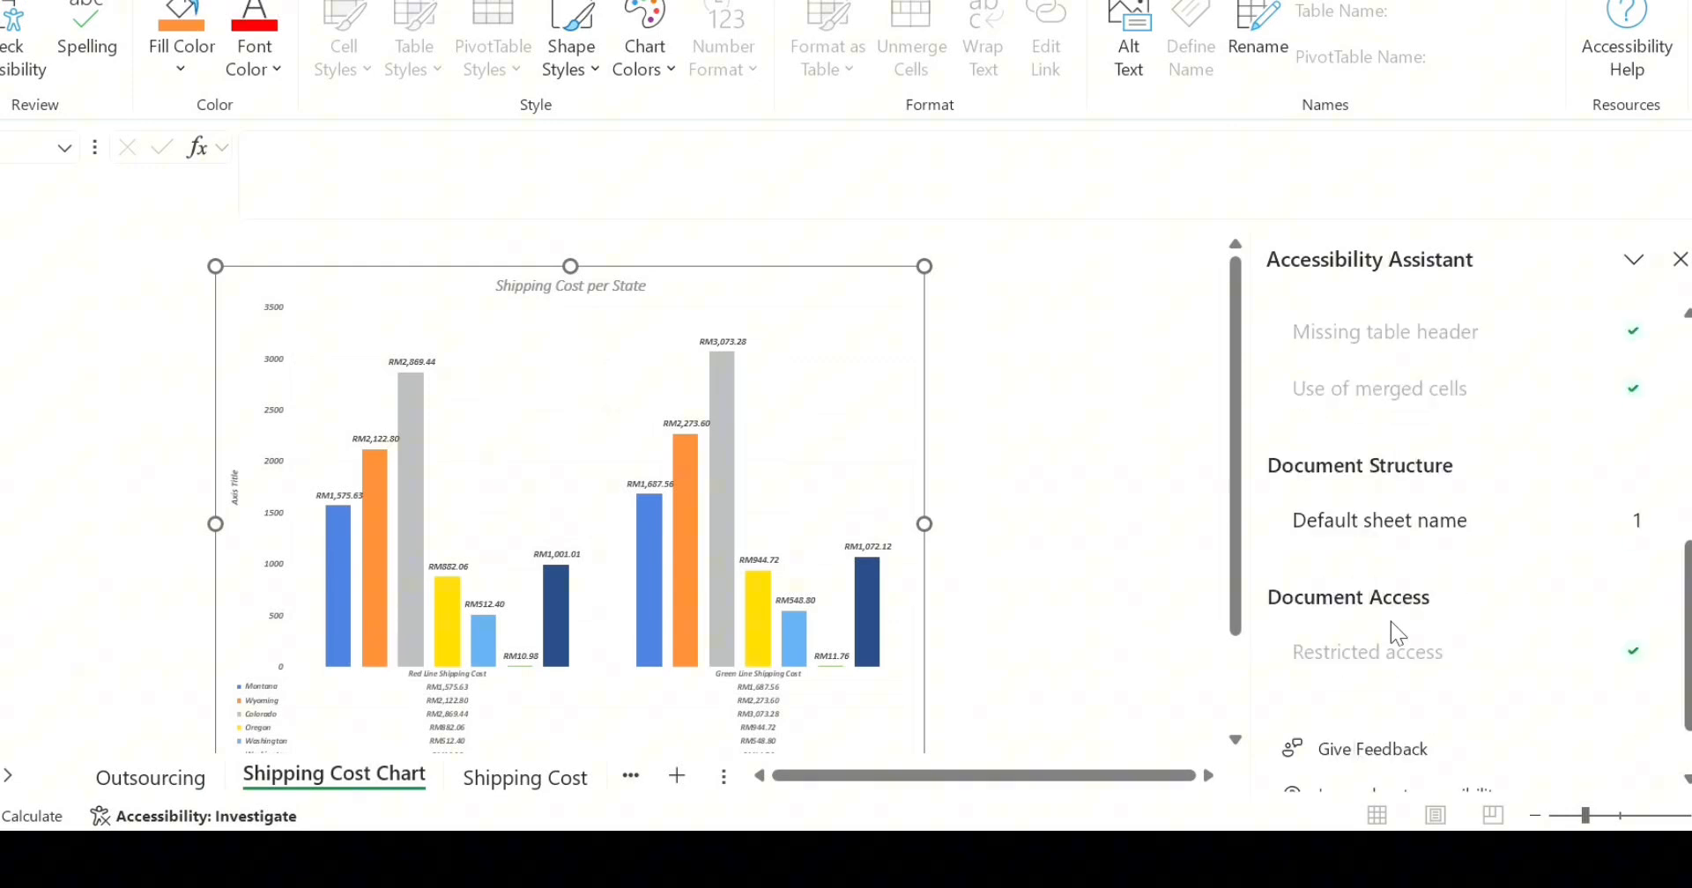
left_click(1066, 596)
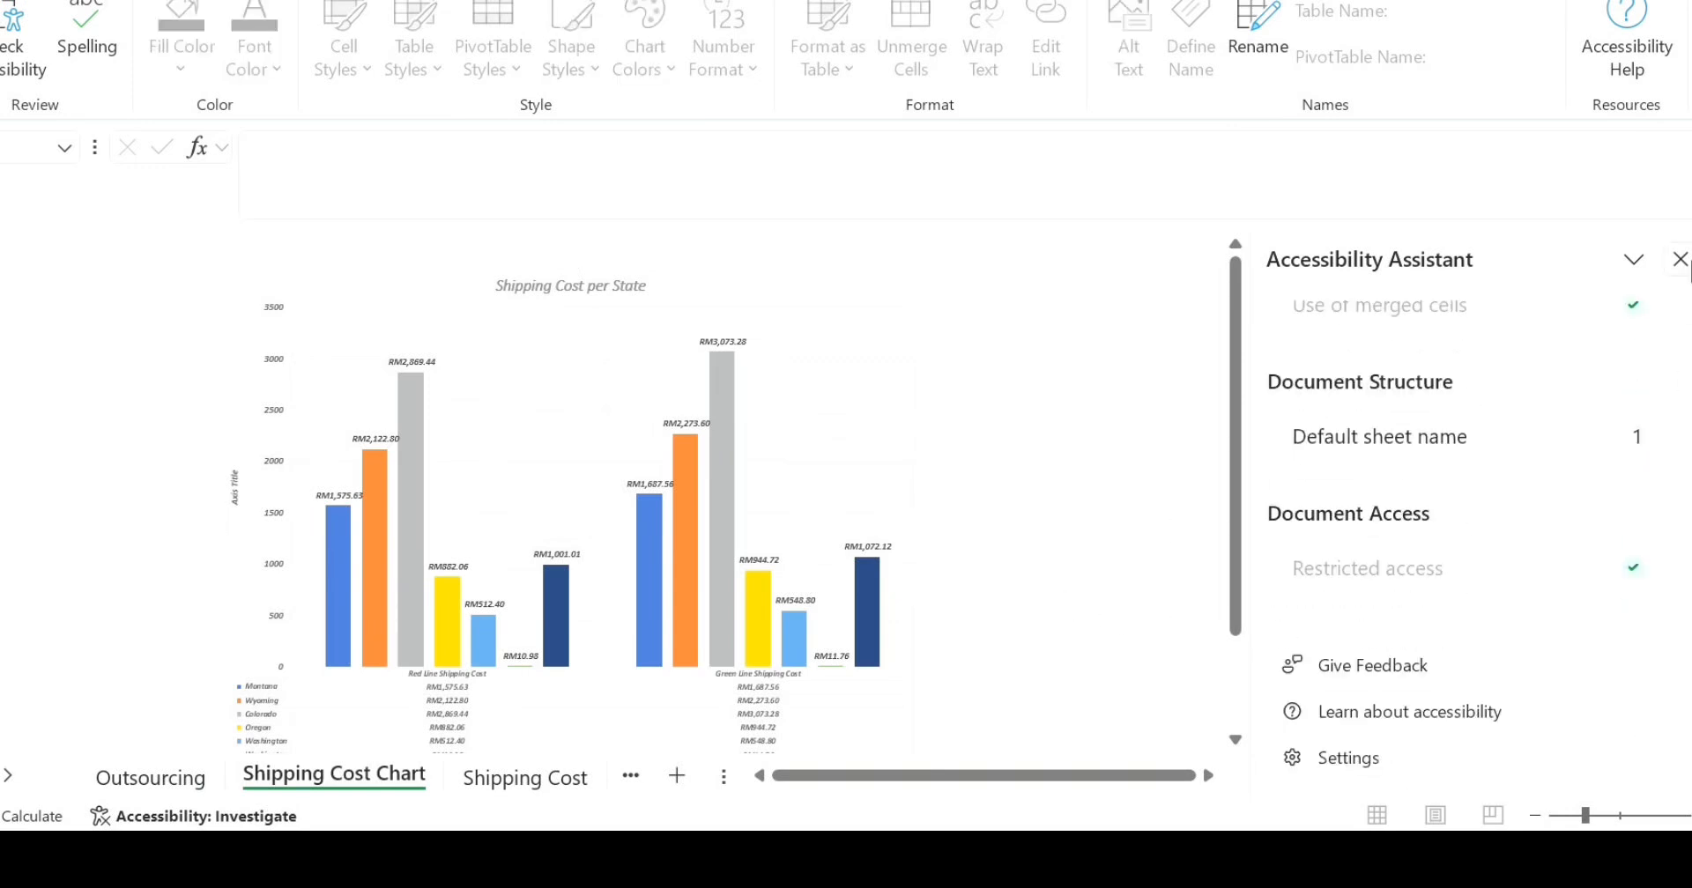
left_click(1680, 259)
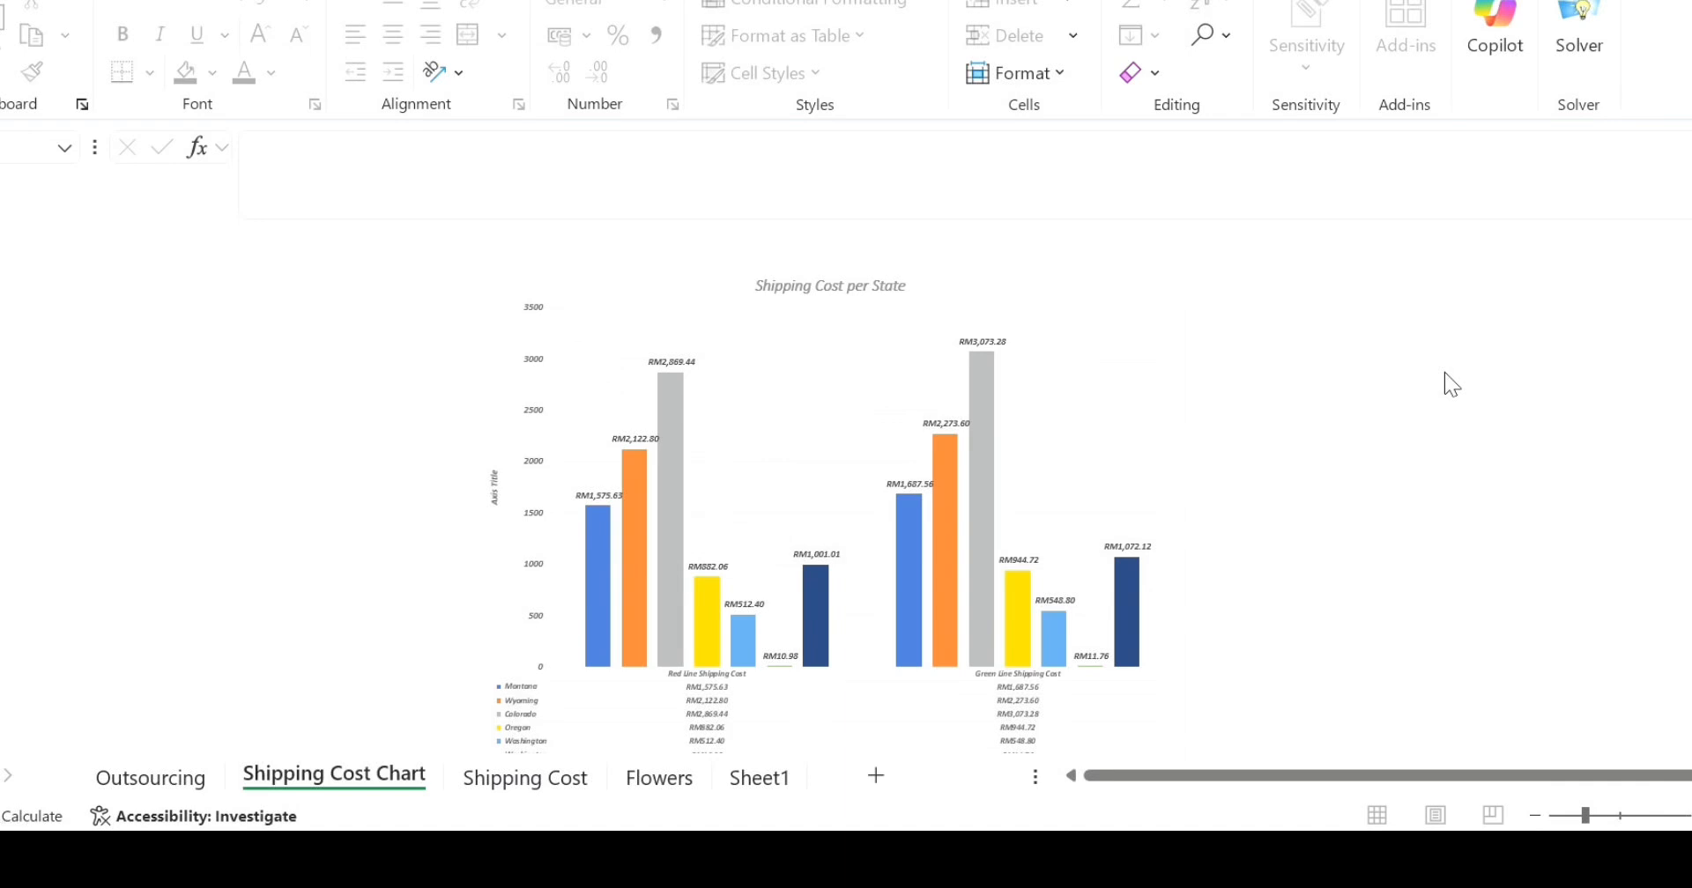
- Set the workbook's title property to Outsourcing, add the author's full name, and return to the Shipping Cost Chart sheet
left_click(0, 0)
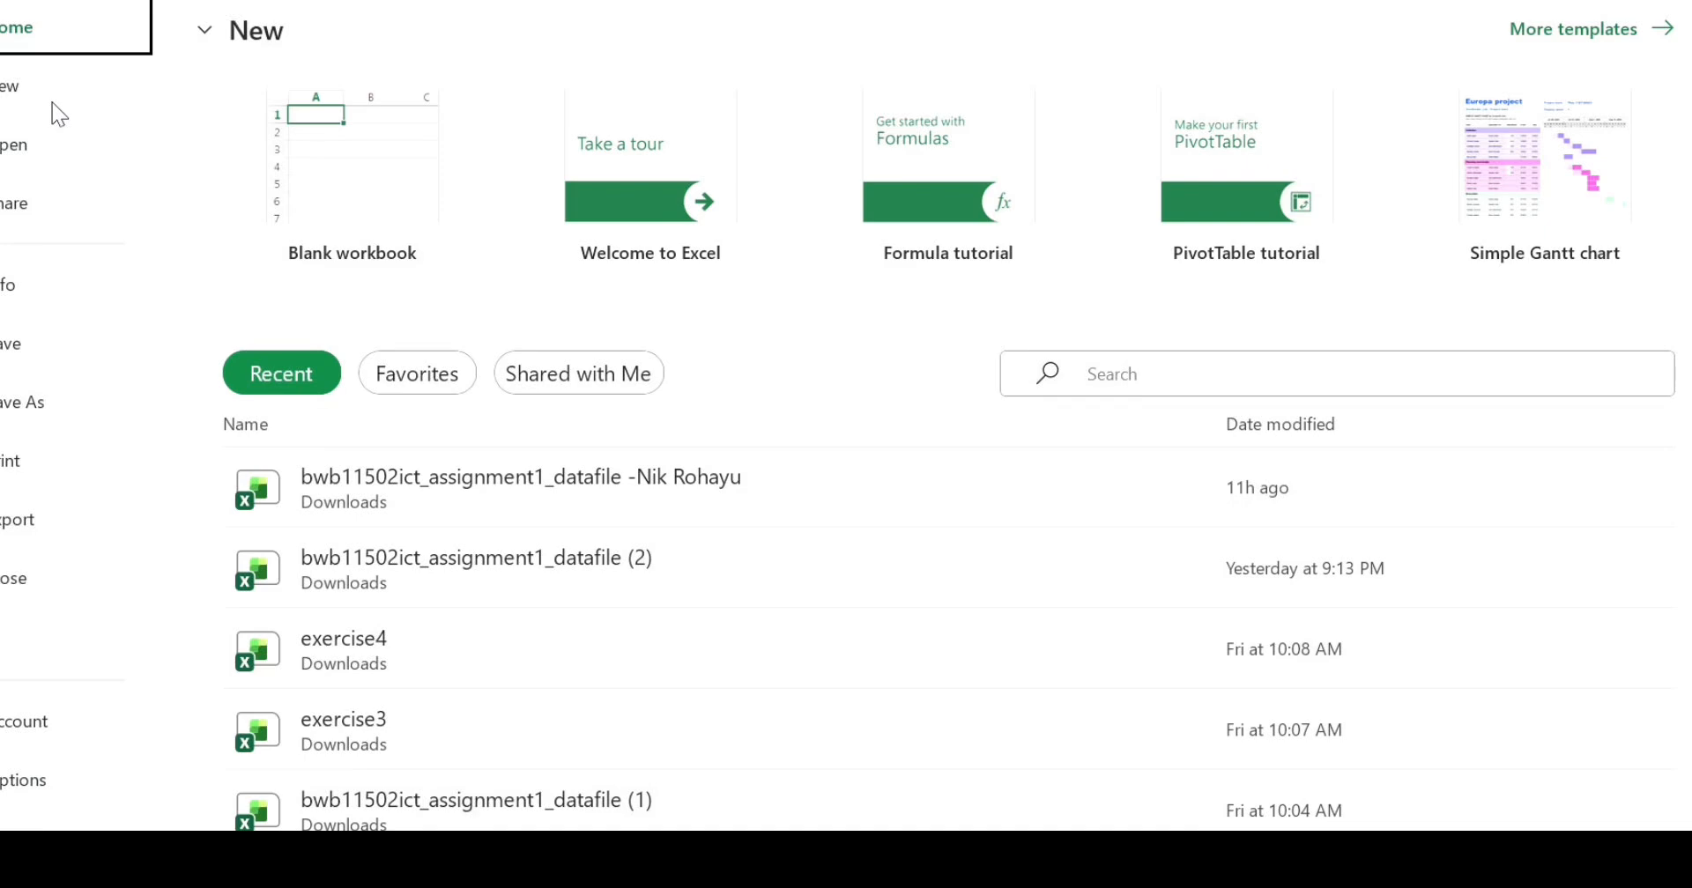
left_click(25, 268)
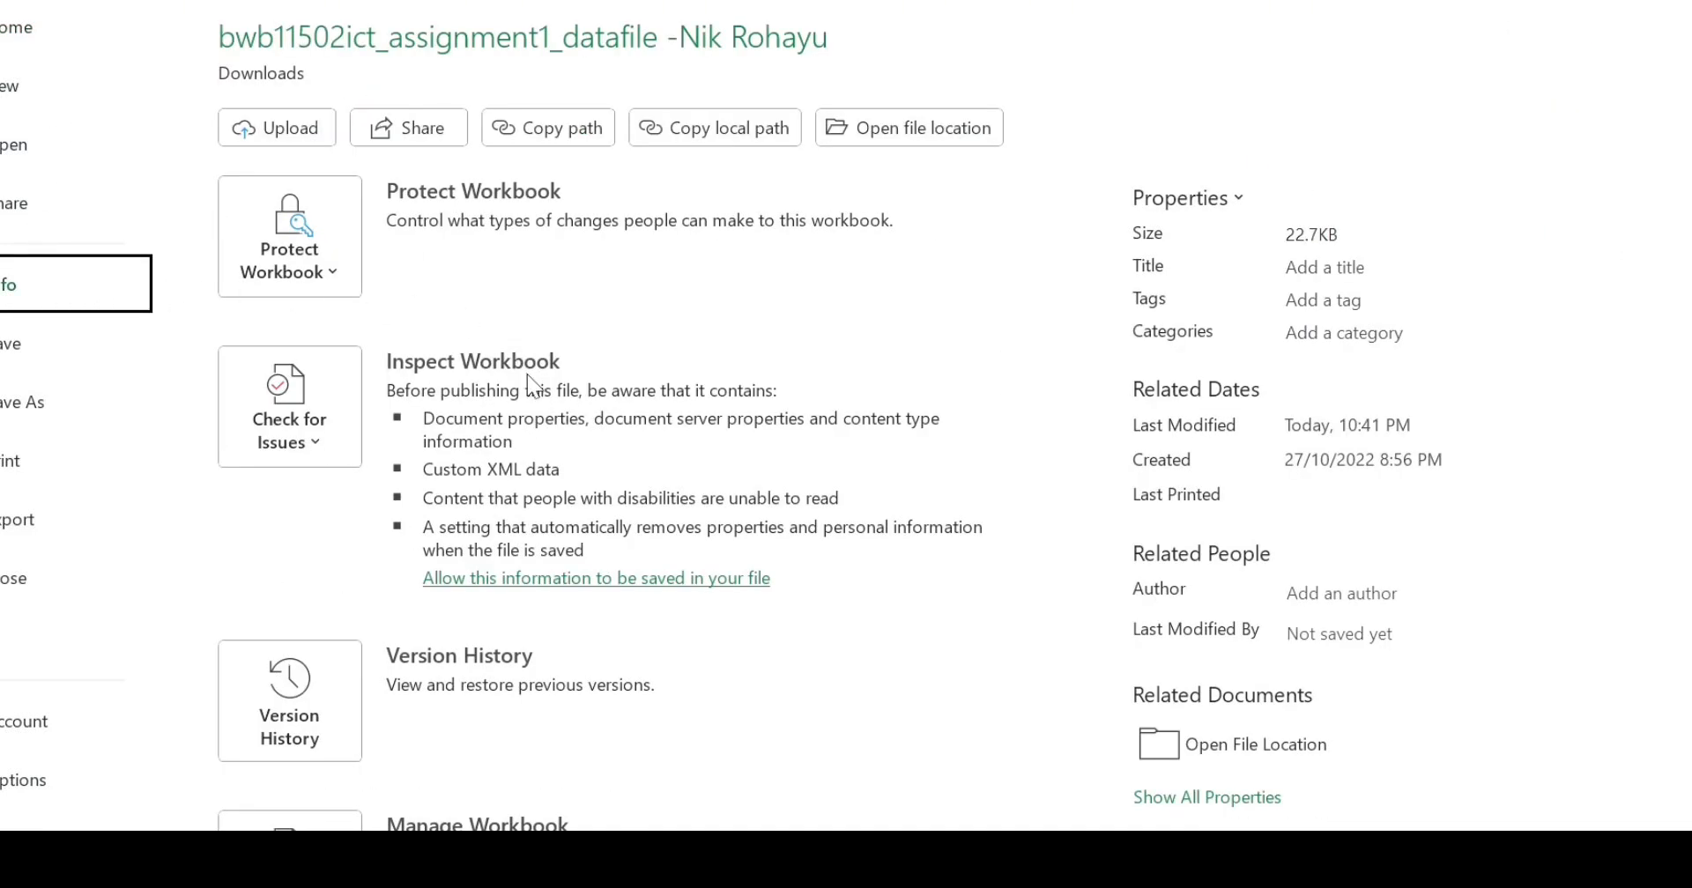
scroll(528, 392, "down", 2)
scroll(529, 414, "down", 3)
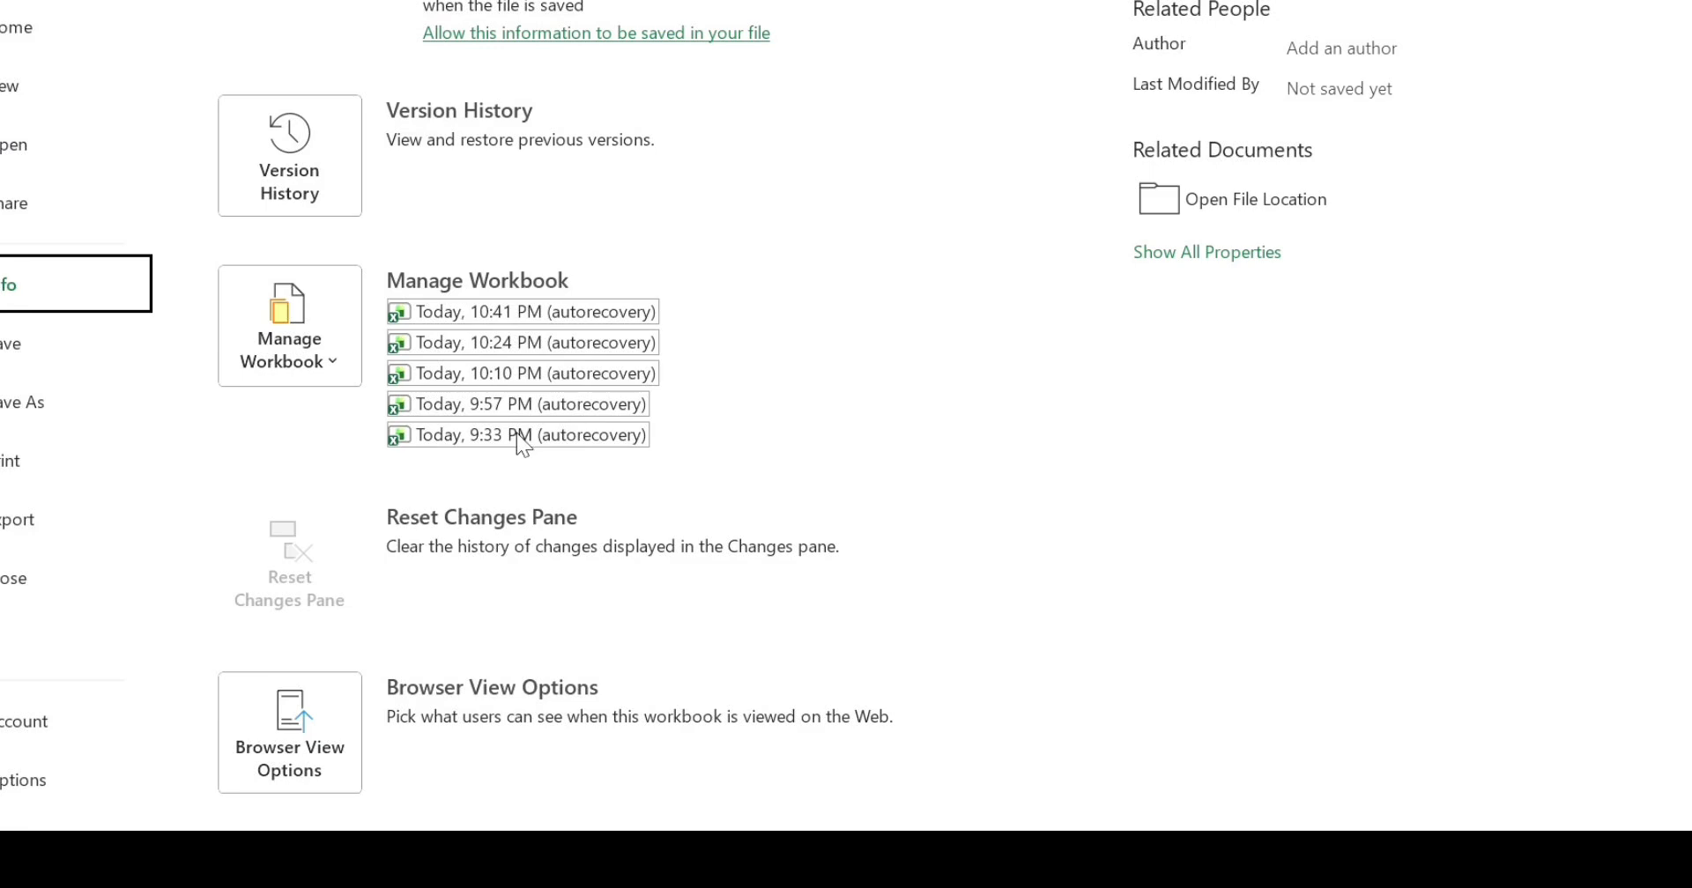
scroll(523, 440, "up", 1)
scroll(522, 445, "up", 1)
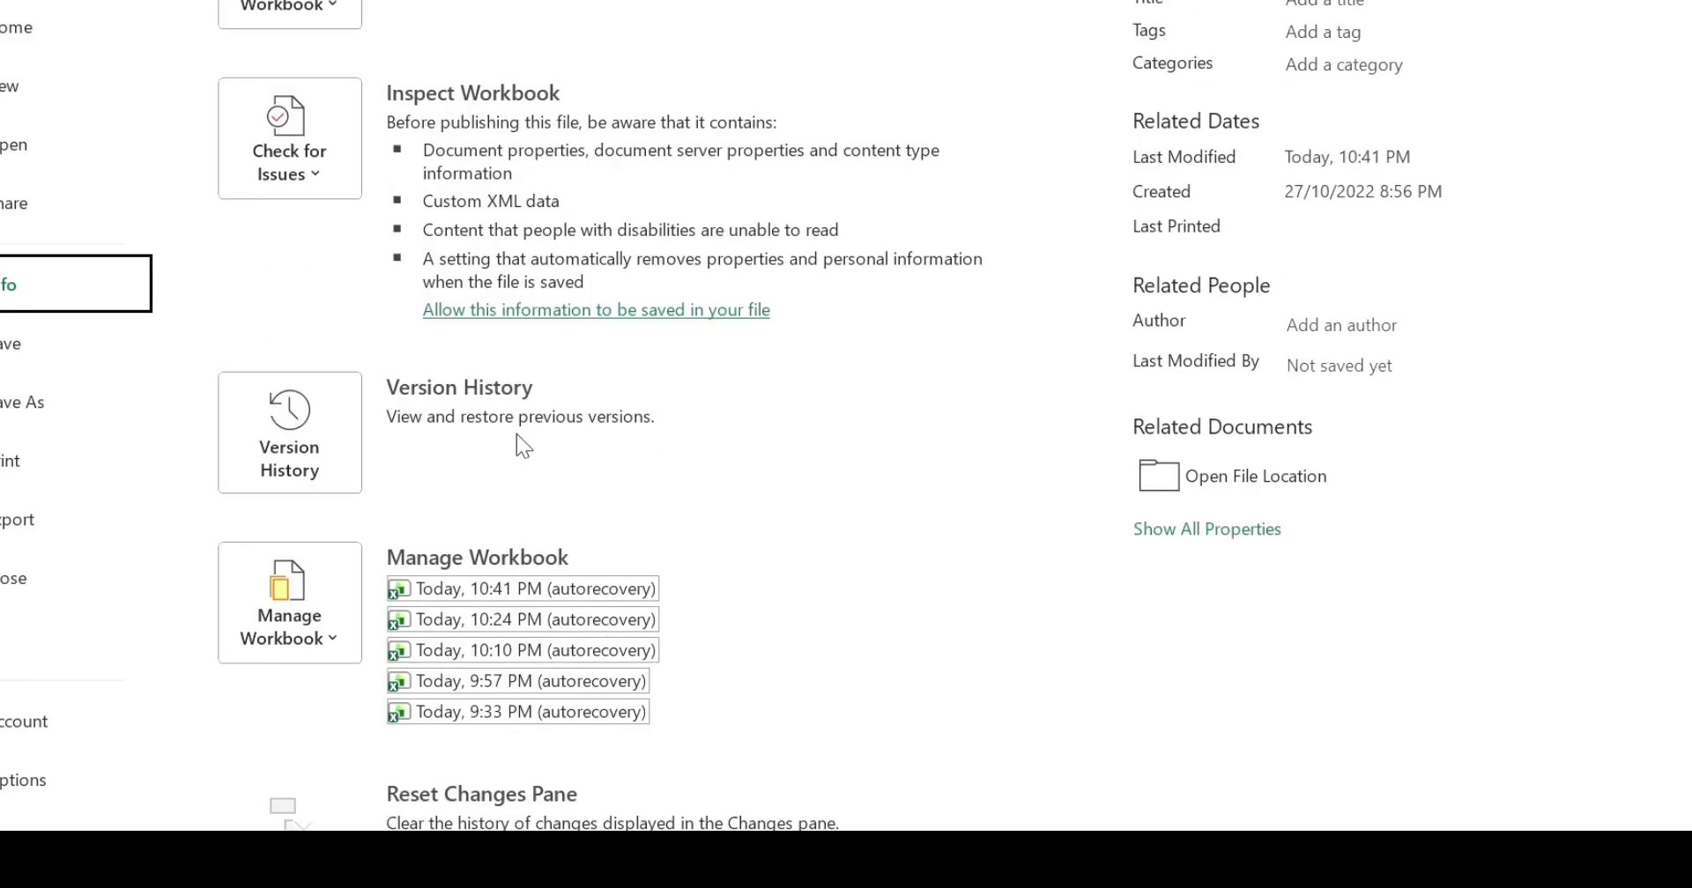
scroll(520, 440, "up", 2)
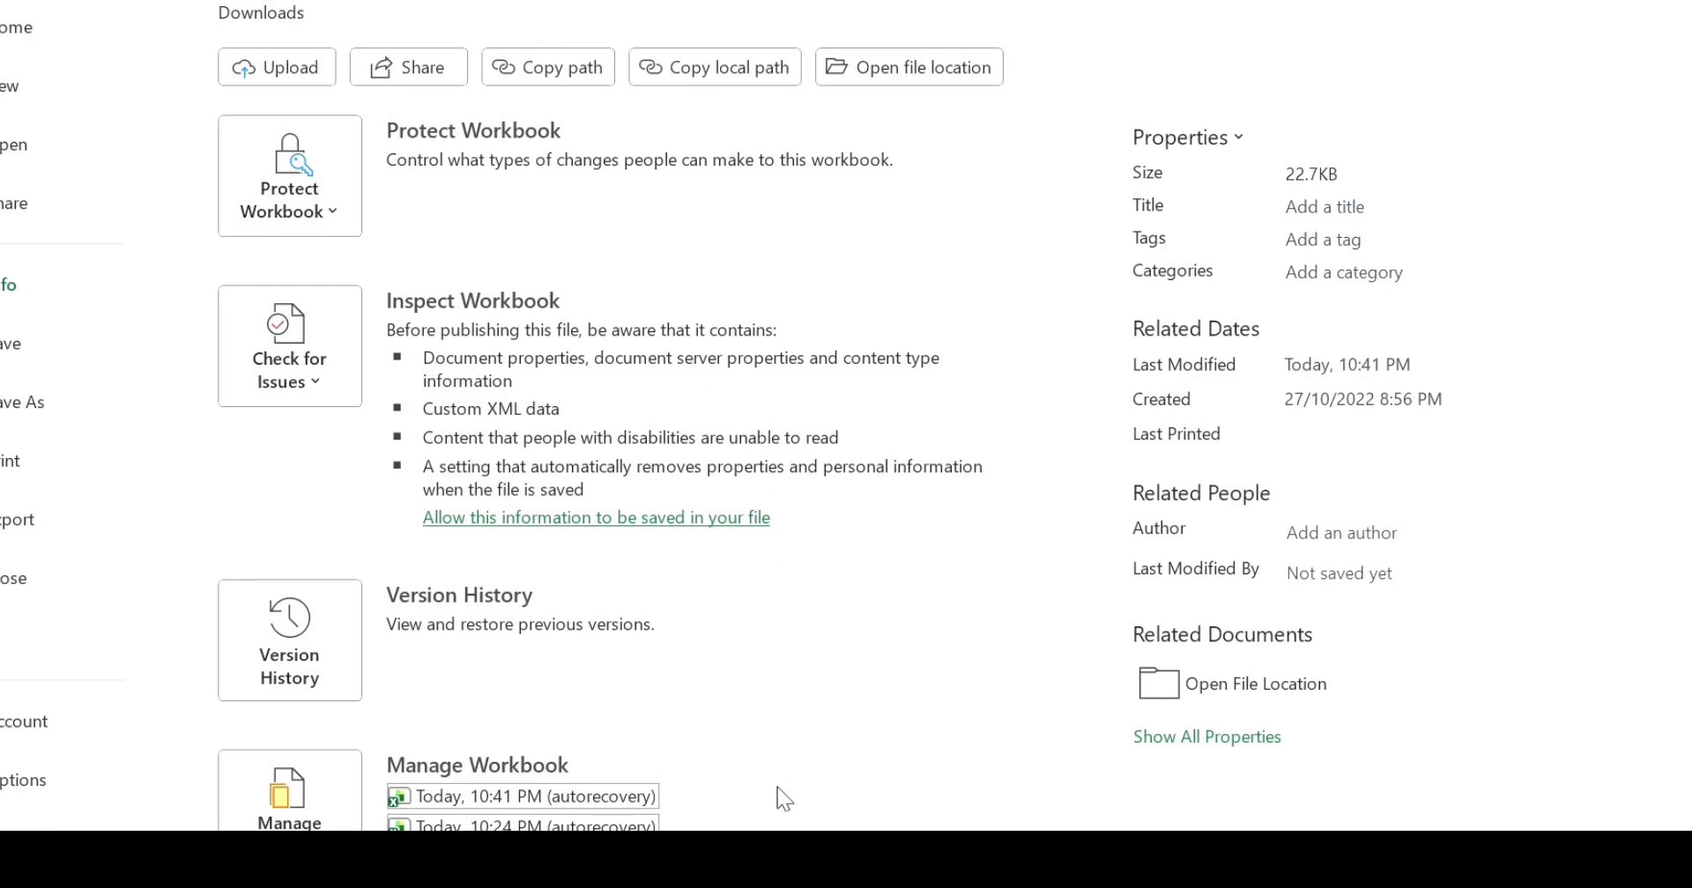
left_click(811, 800)
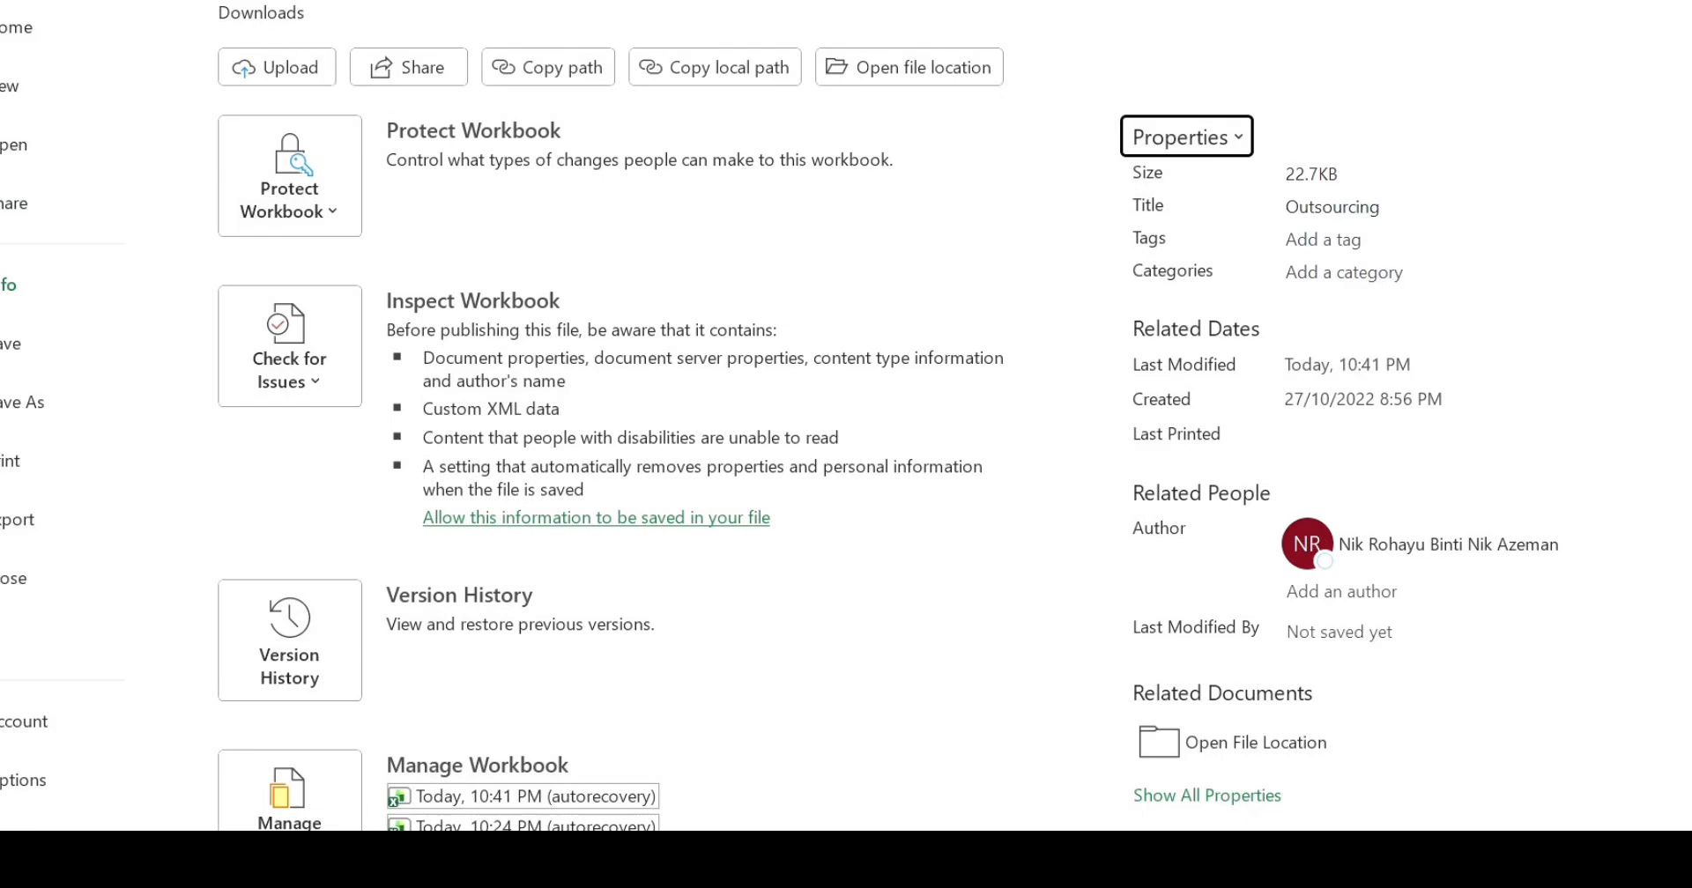
key("Escape")
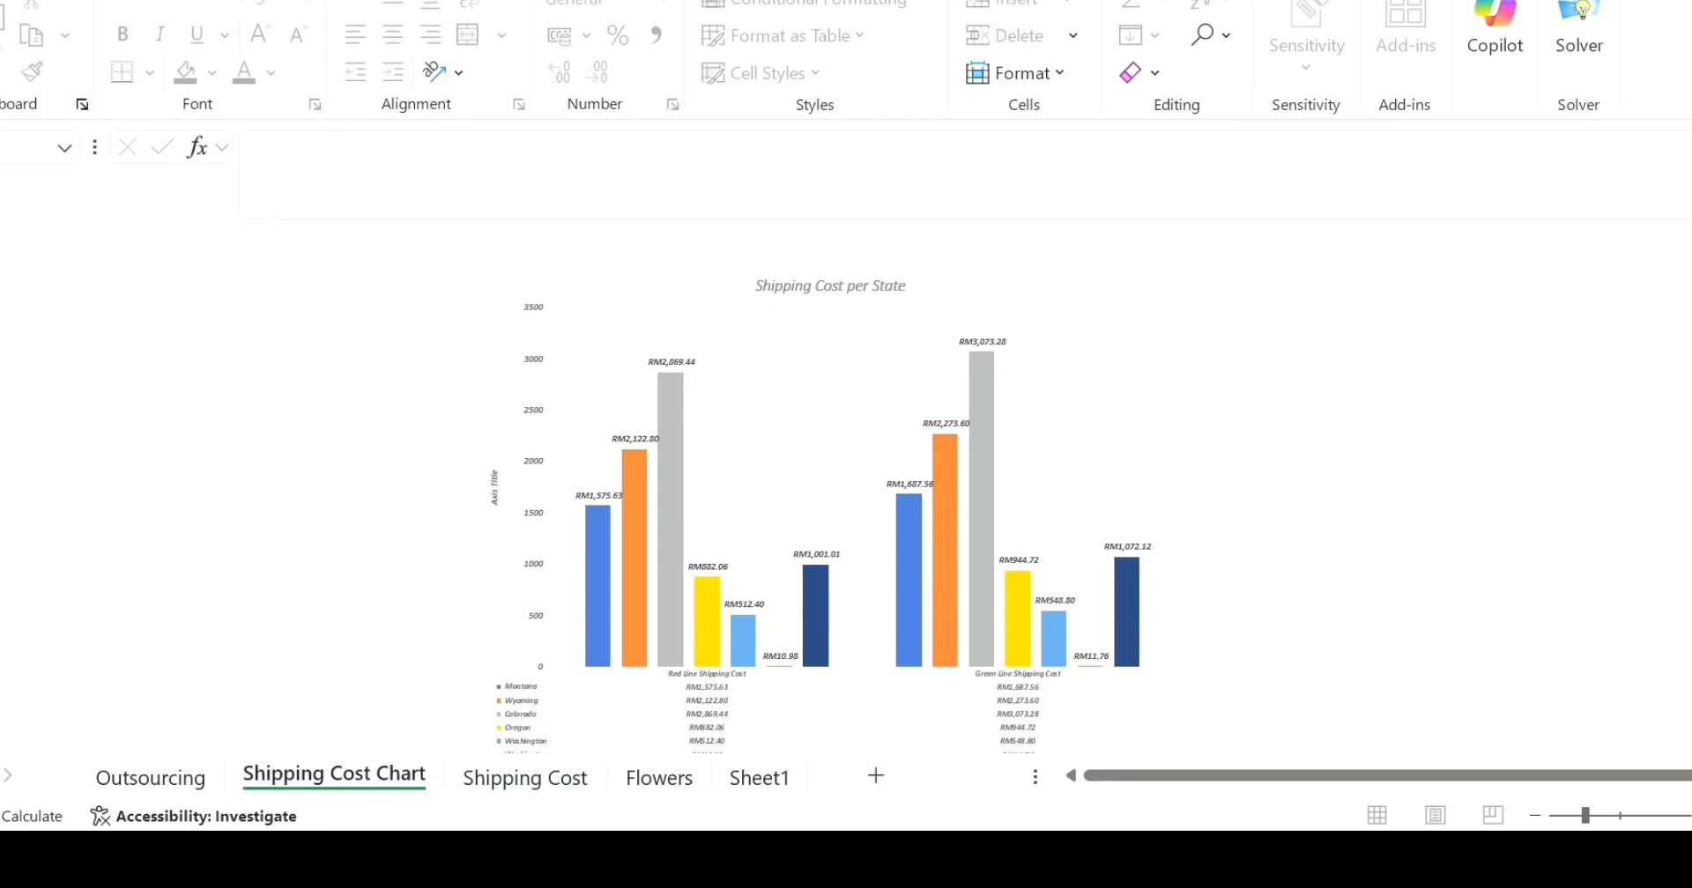
- Change the page margins of the Shipping Cost Chart sheet
scroll(1351, 16, "down", 2)
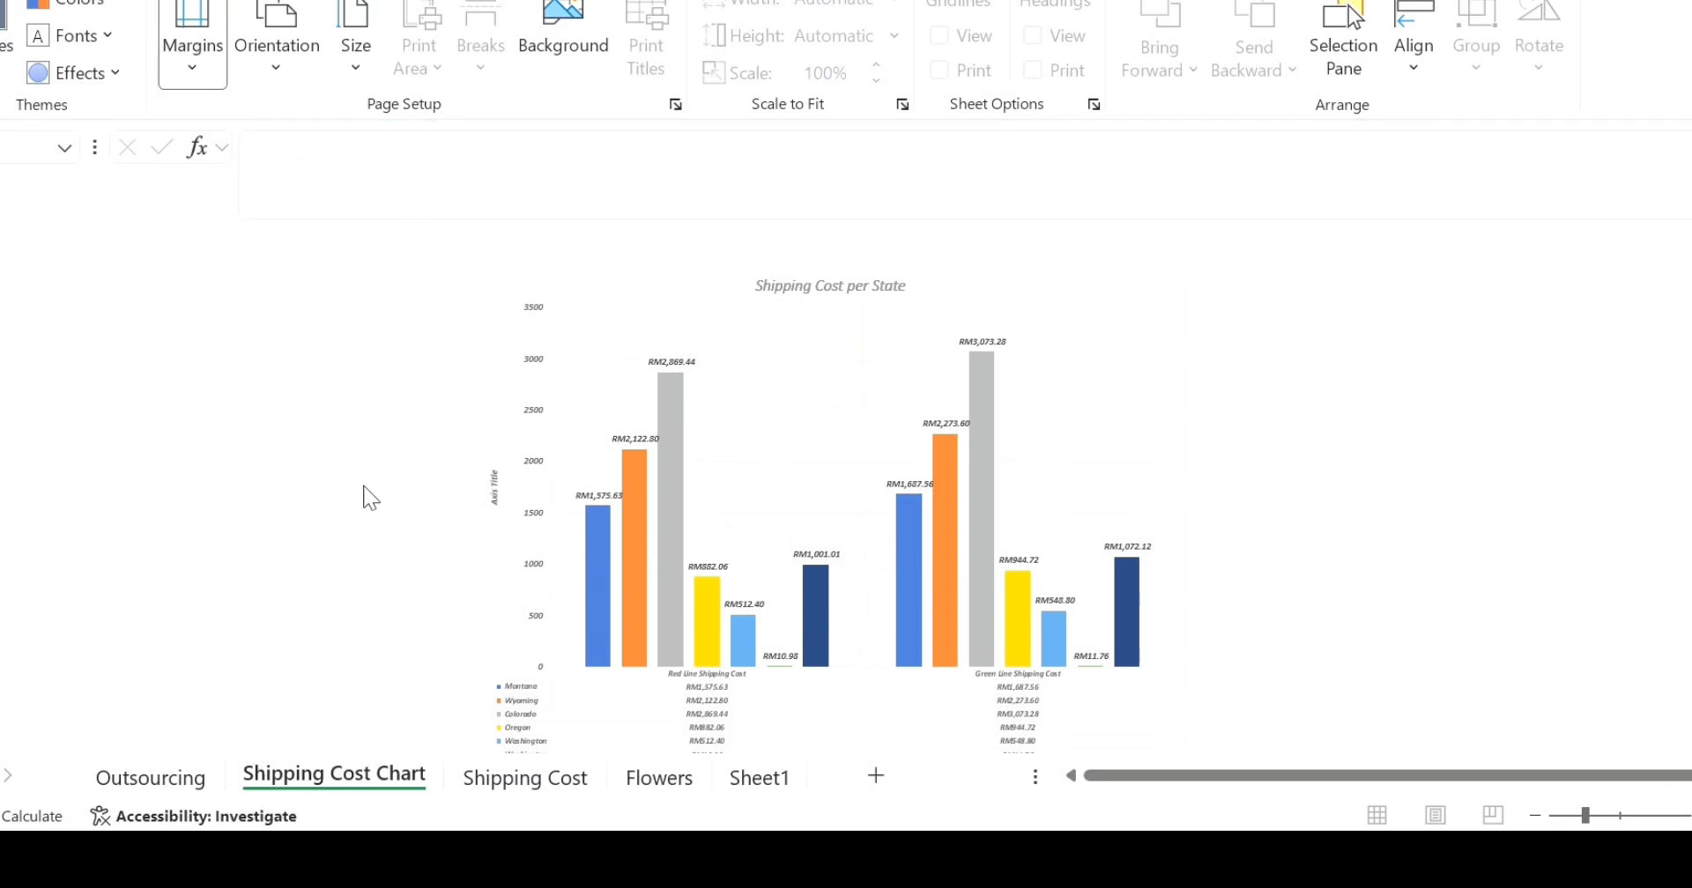
left_click(311, 650)
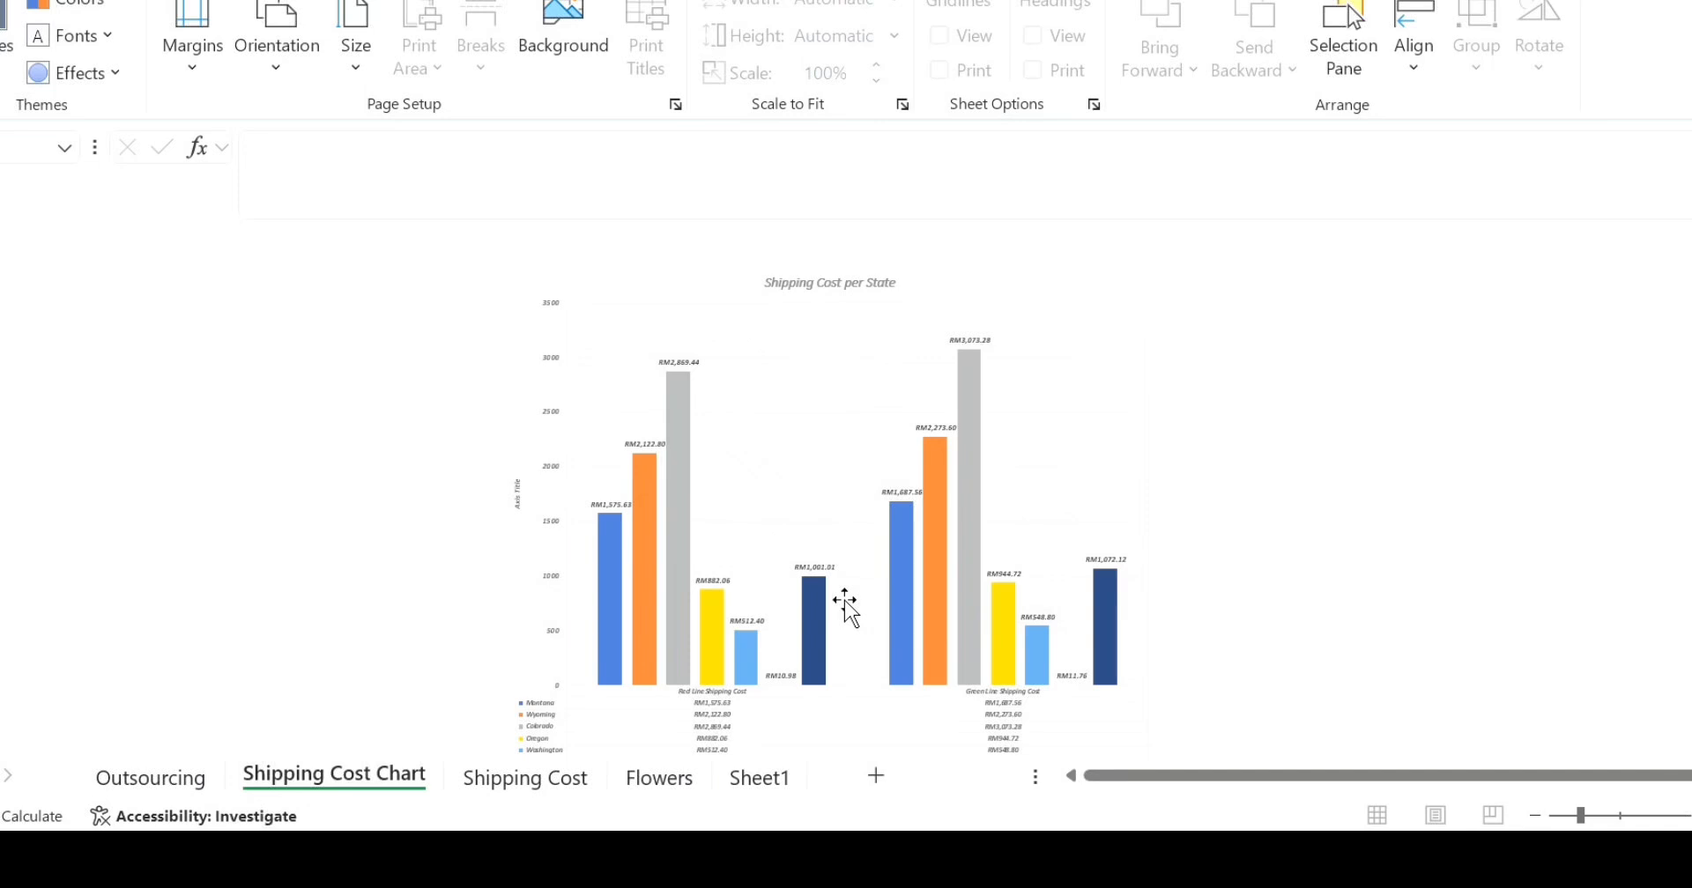
- Set the print area on the Shipping Cost sheet using the selected empty cell in column F
left_click(526, 780)
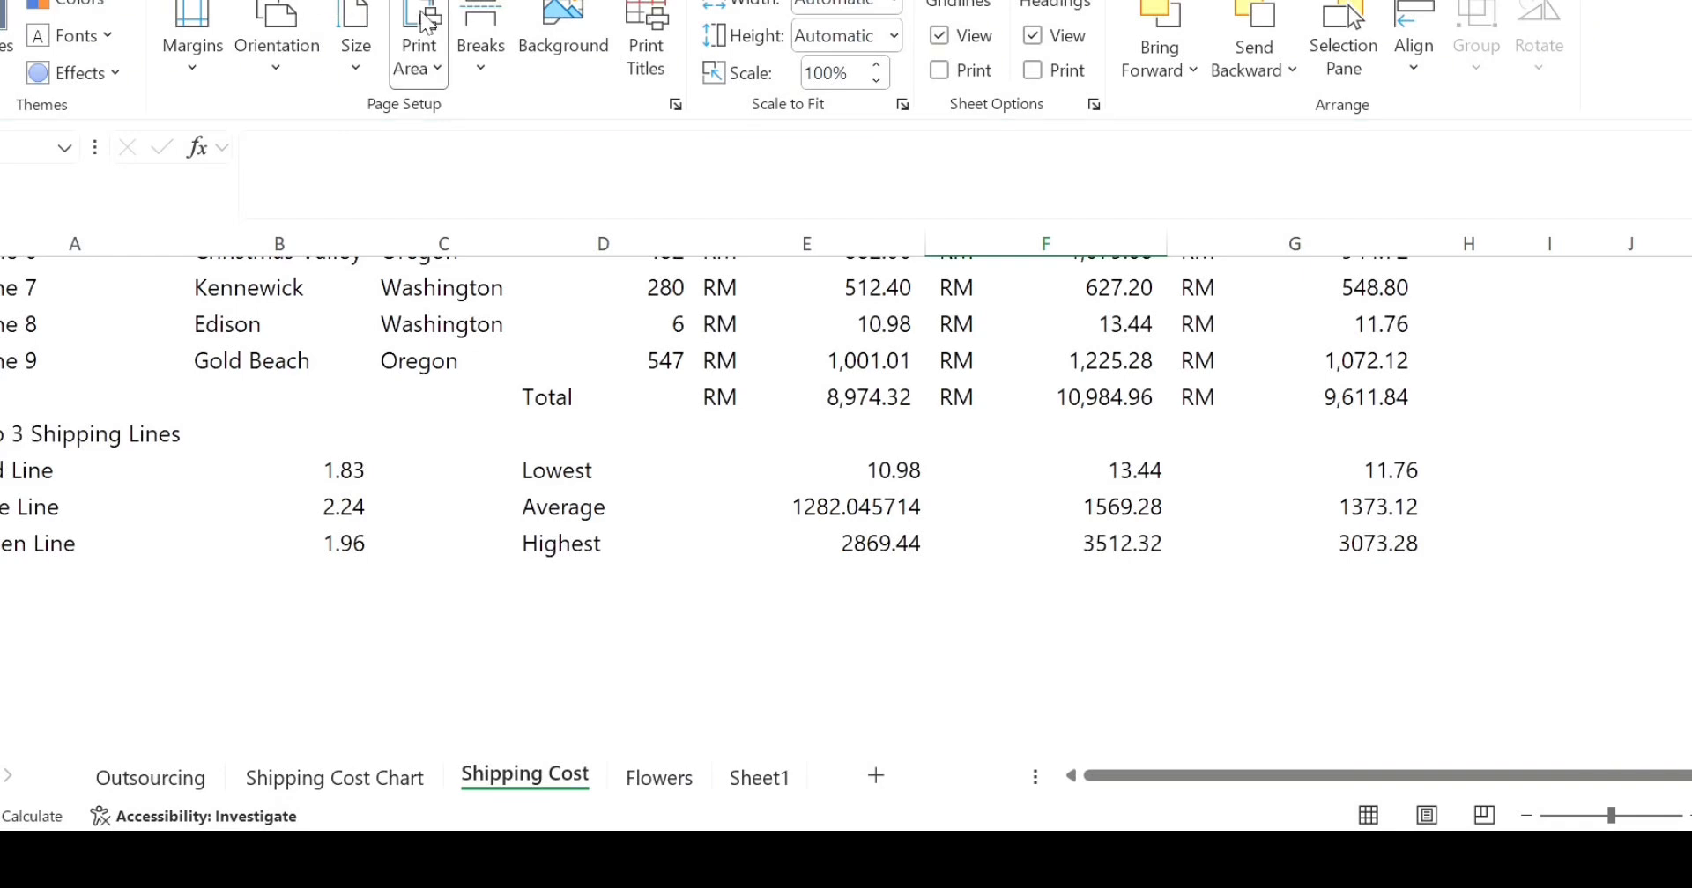
scroll(482, 111, "down", 3)
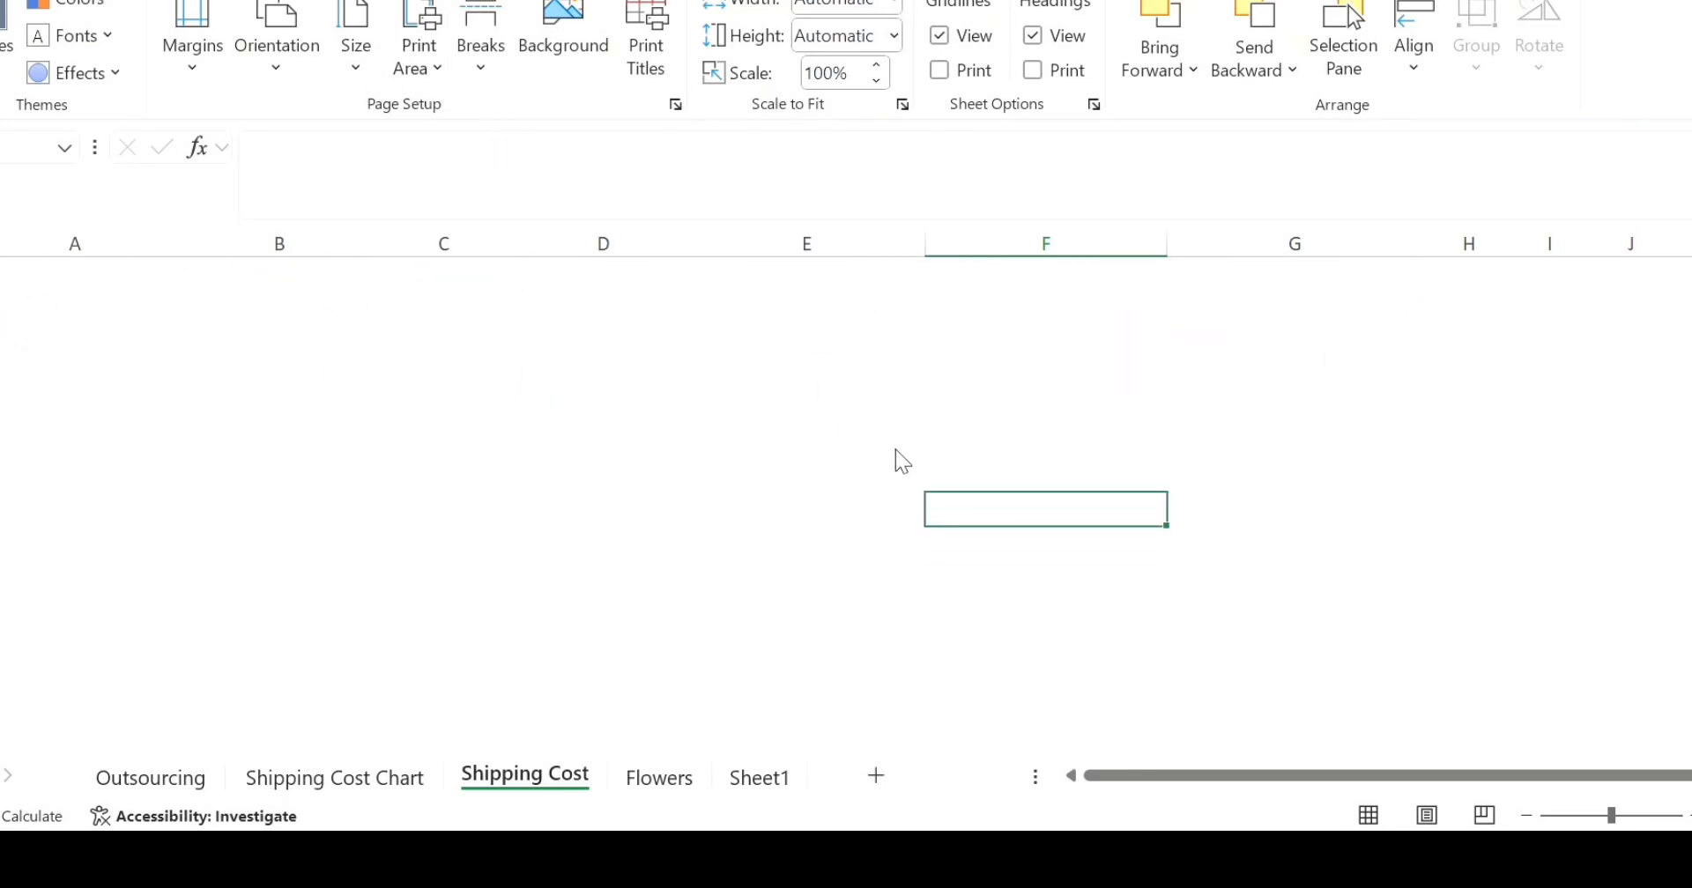
left_click(917, 467)
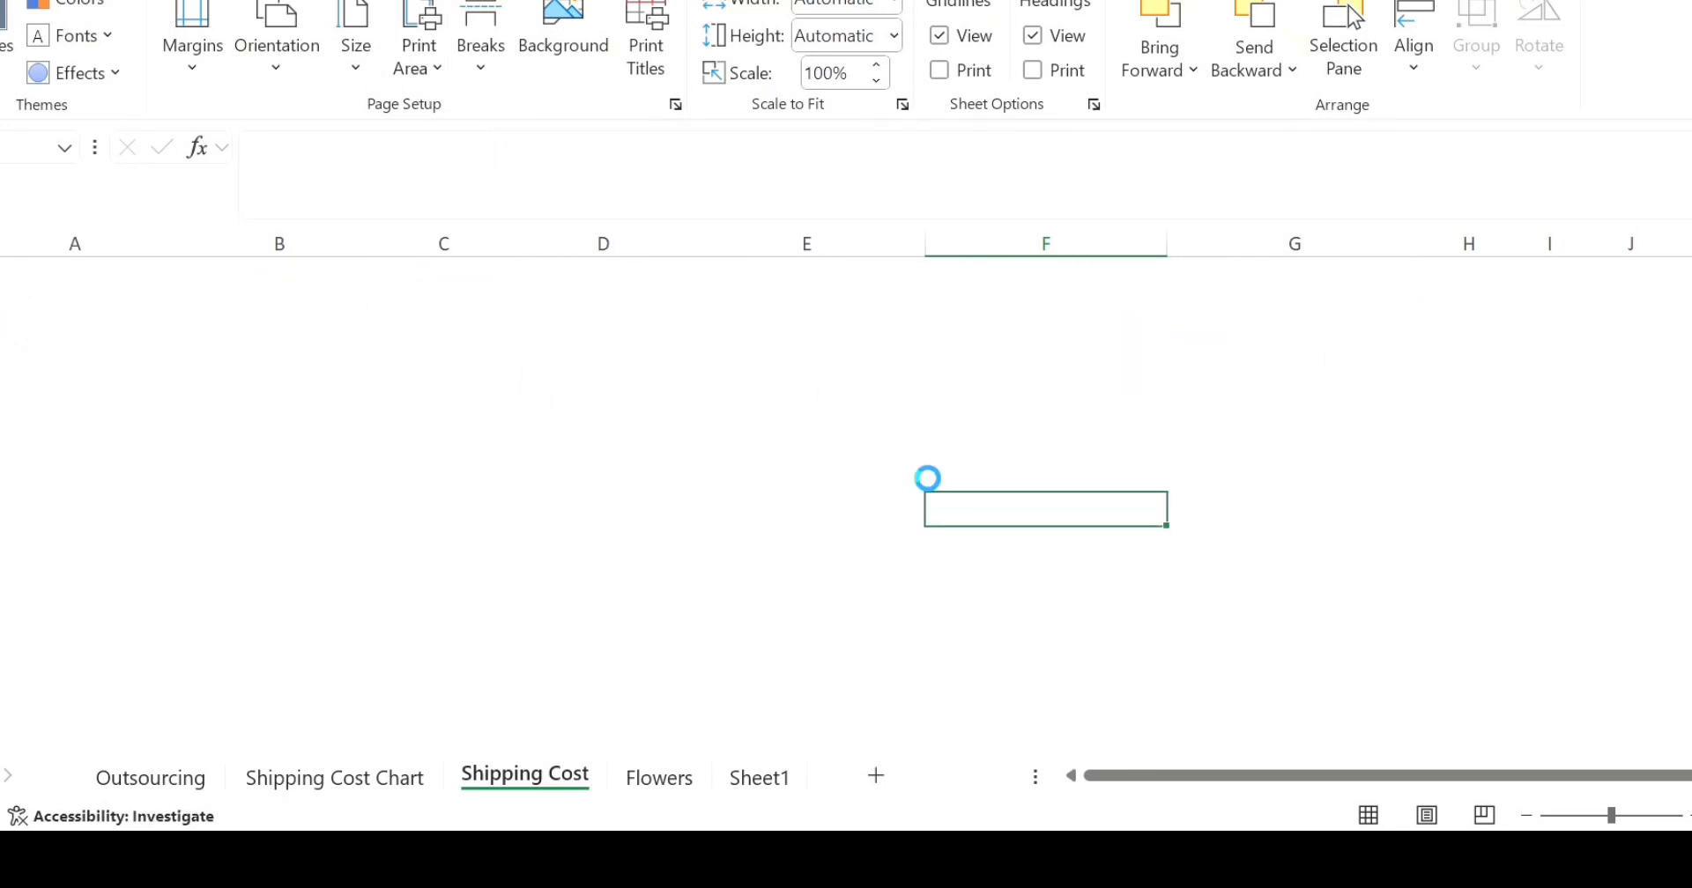
scroll(642, 481, "up", 5)
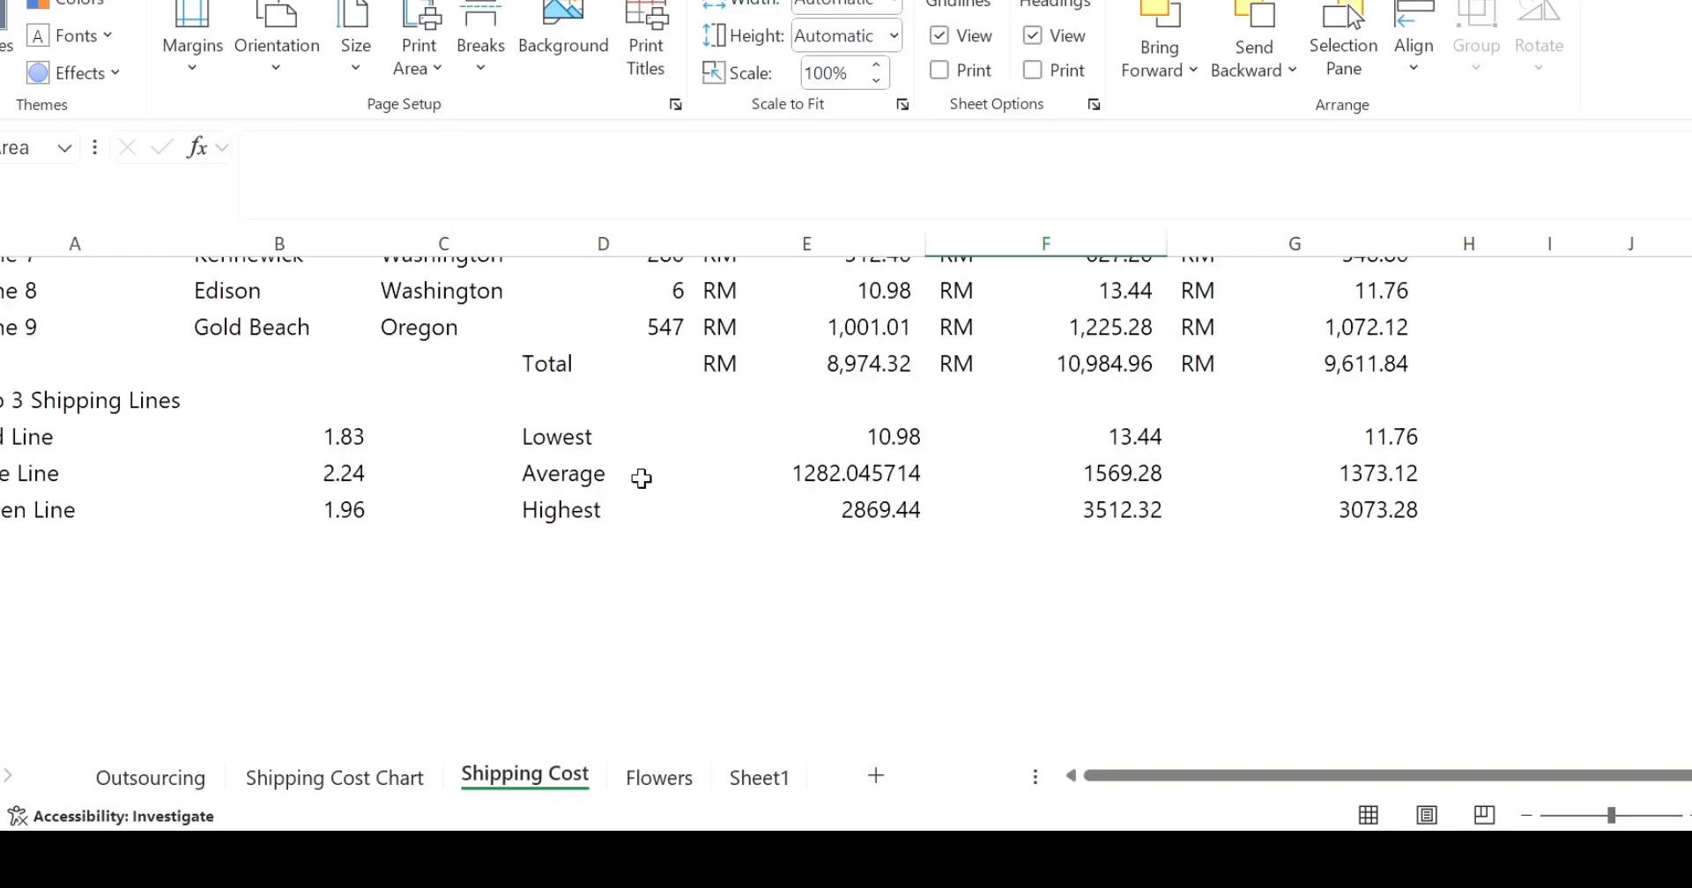
scroll(641, 480, "down", 3)
scroll(641, 480, "up", 3)
scroll(642, 480, "down", 6)
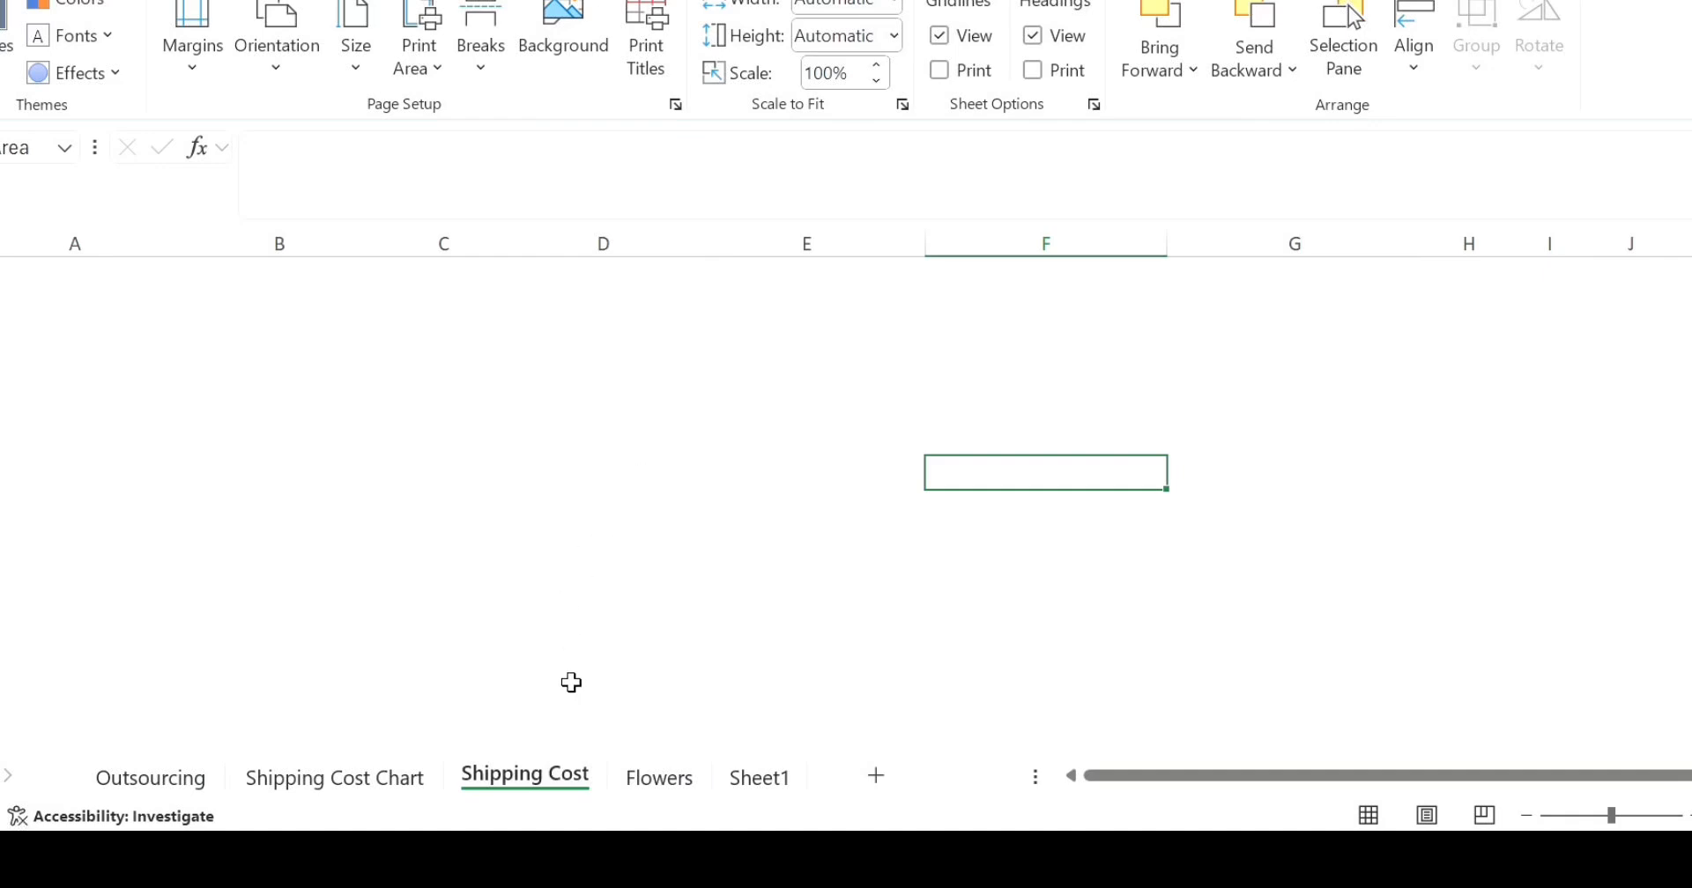
- Show the Flowers sheet and begin saving a copy of the workbook to a location on This PC
left_click(659, 778)
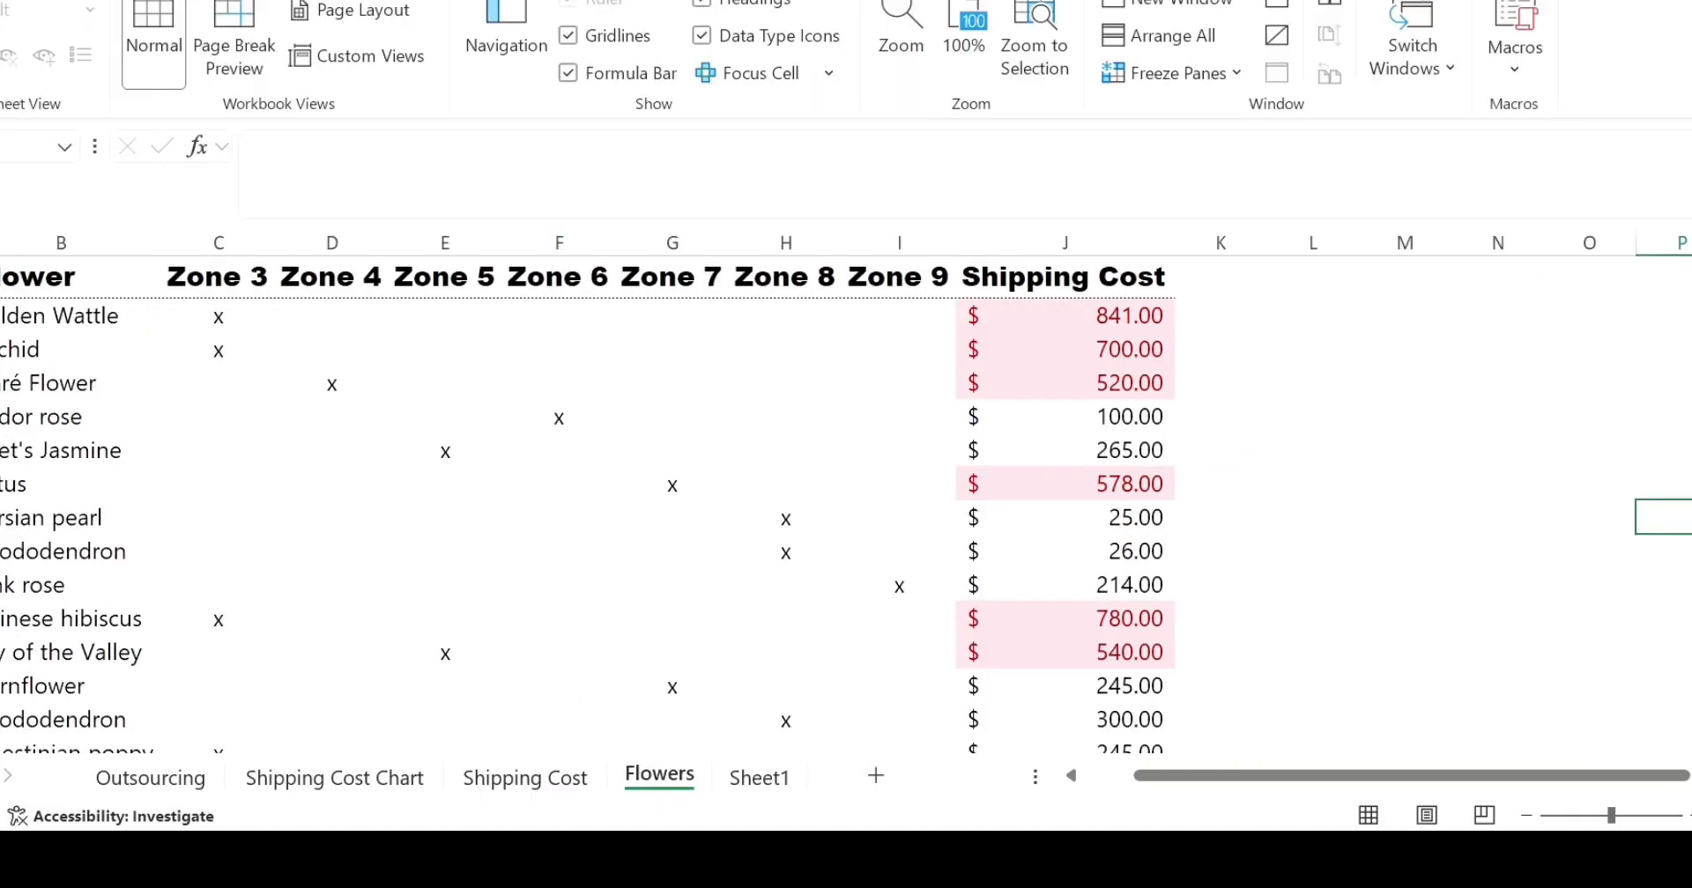
left_click(1, 2)
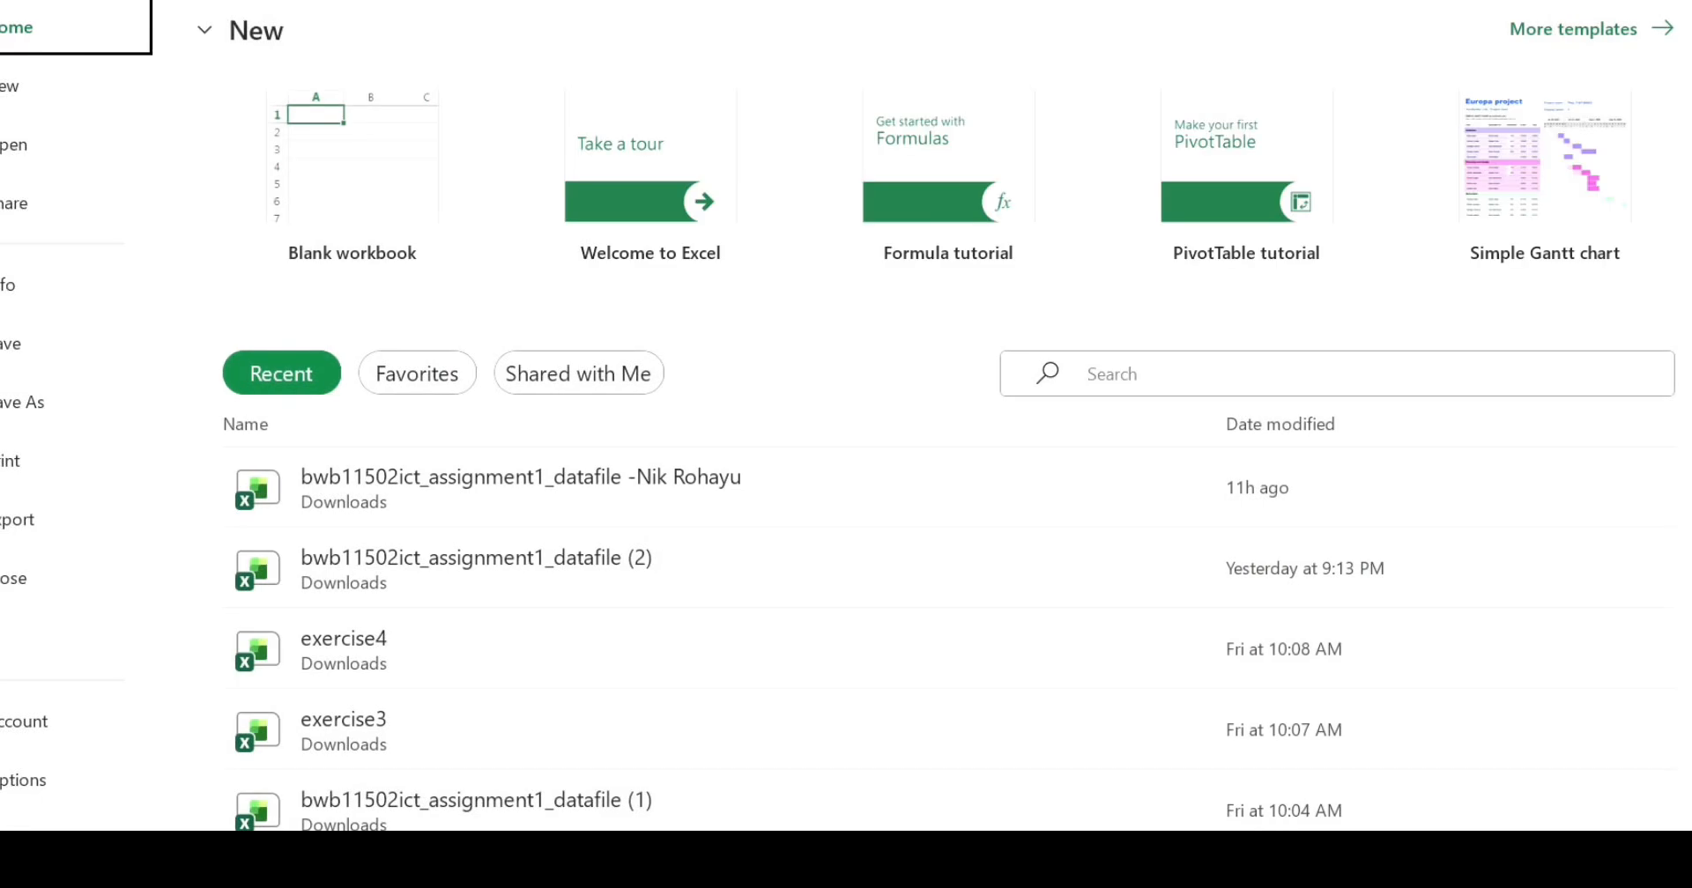
left_click(46, 411)
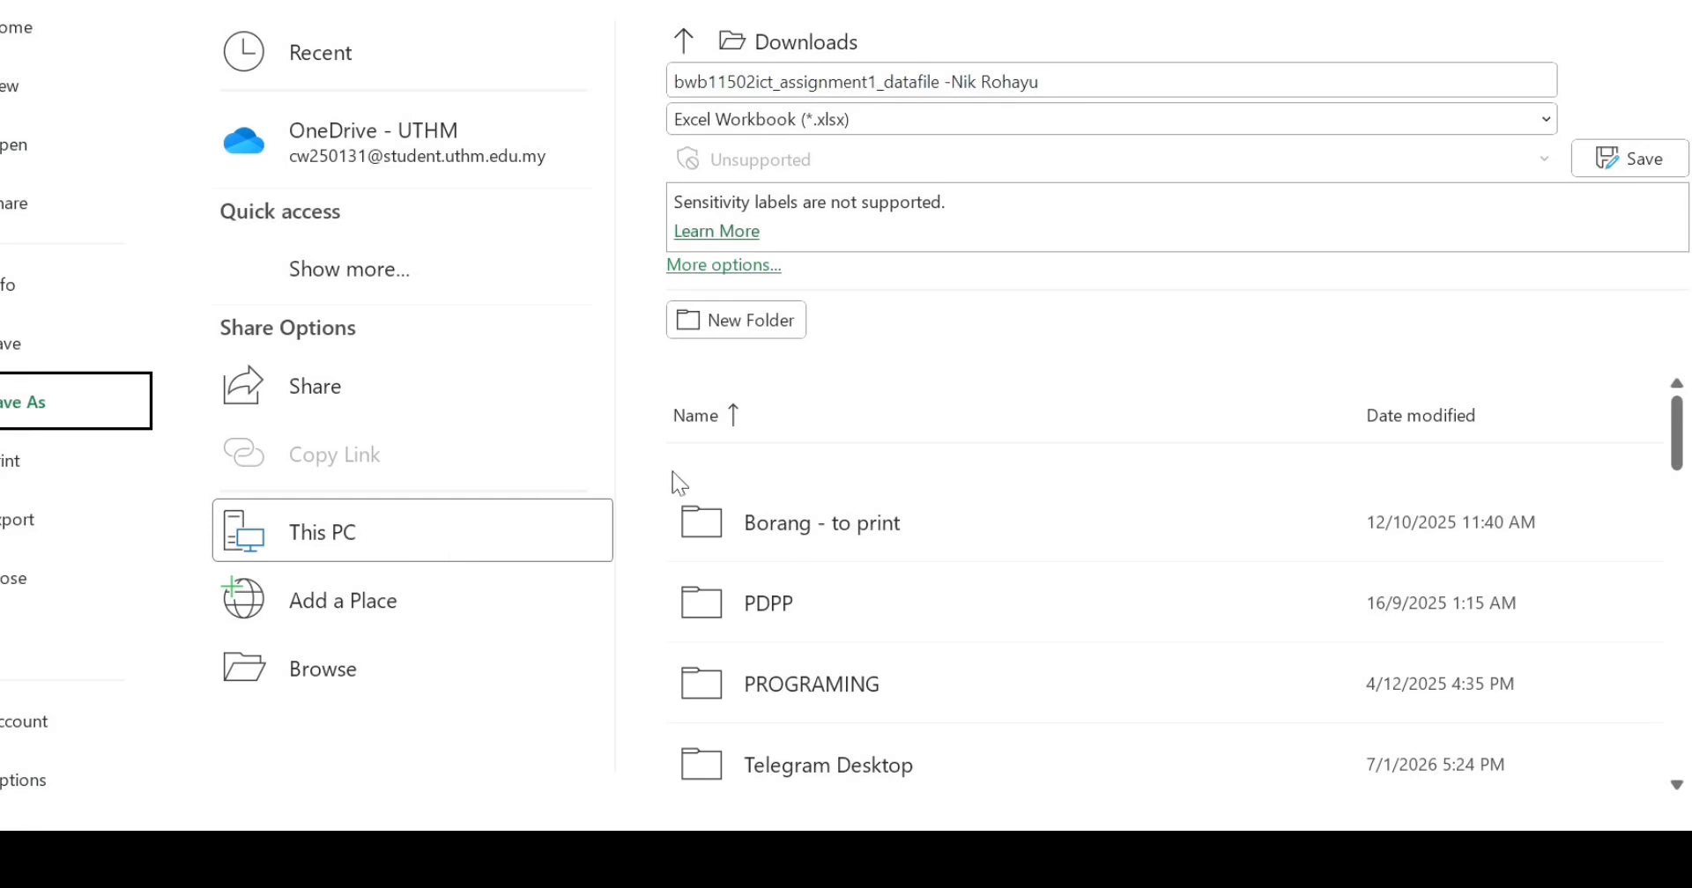
left_click(348, 537)
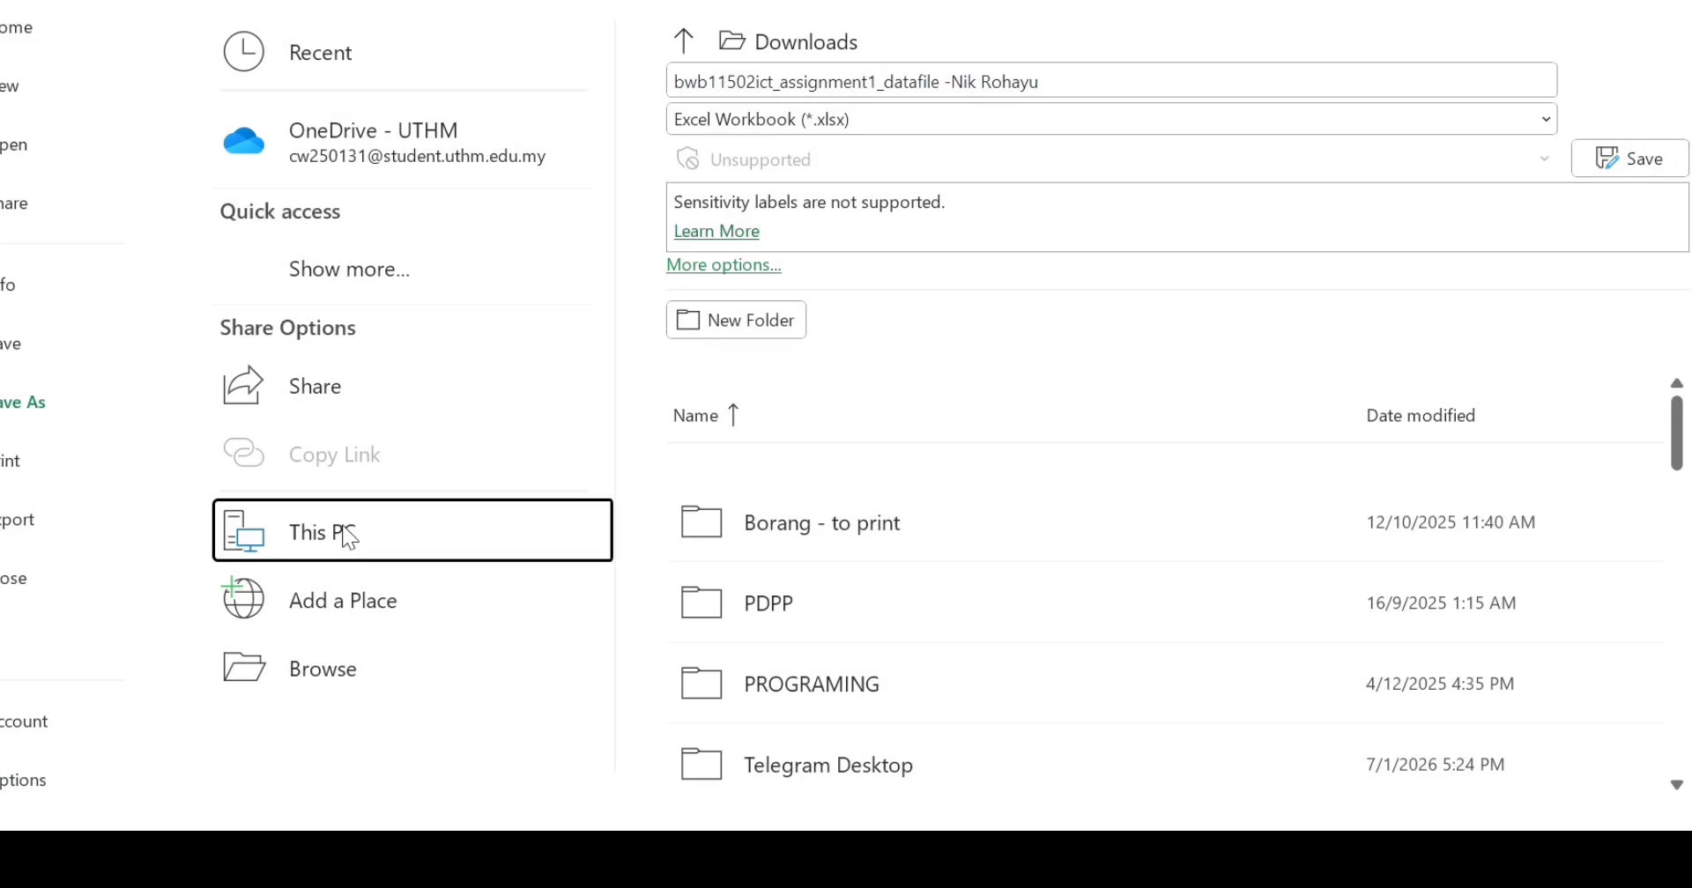
double_click(412, 532)
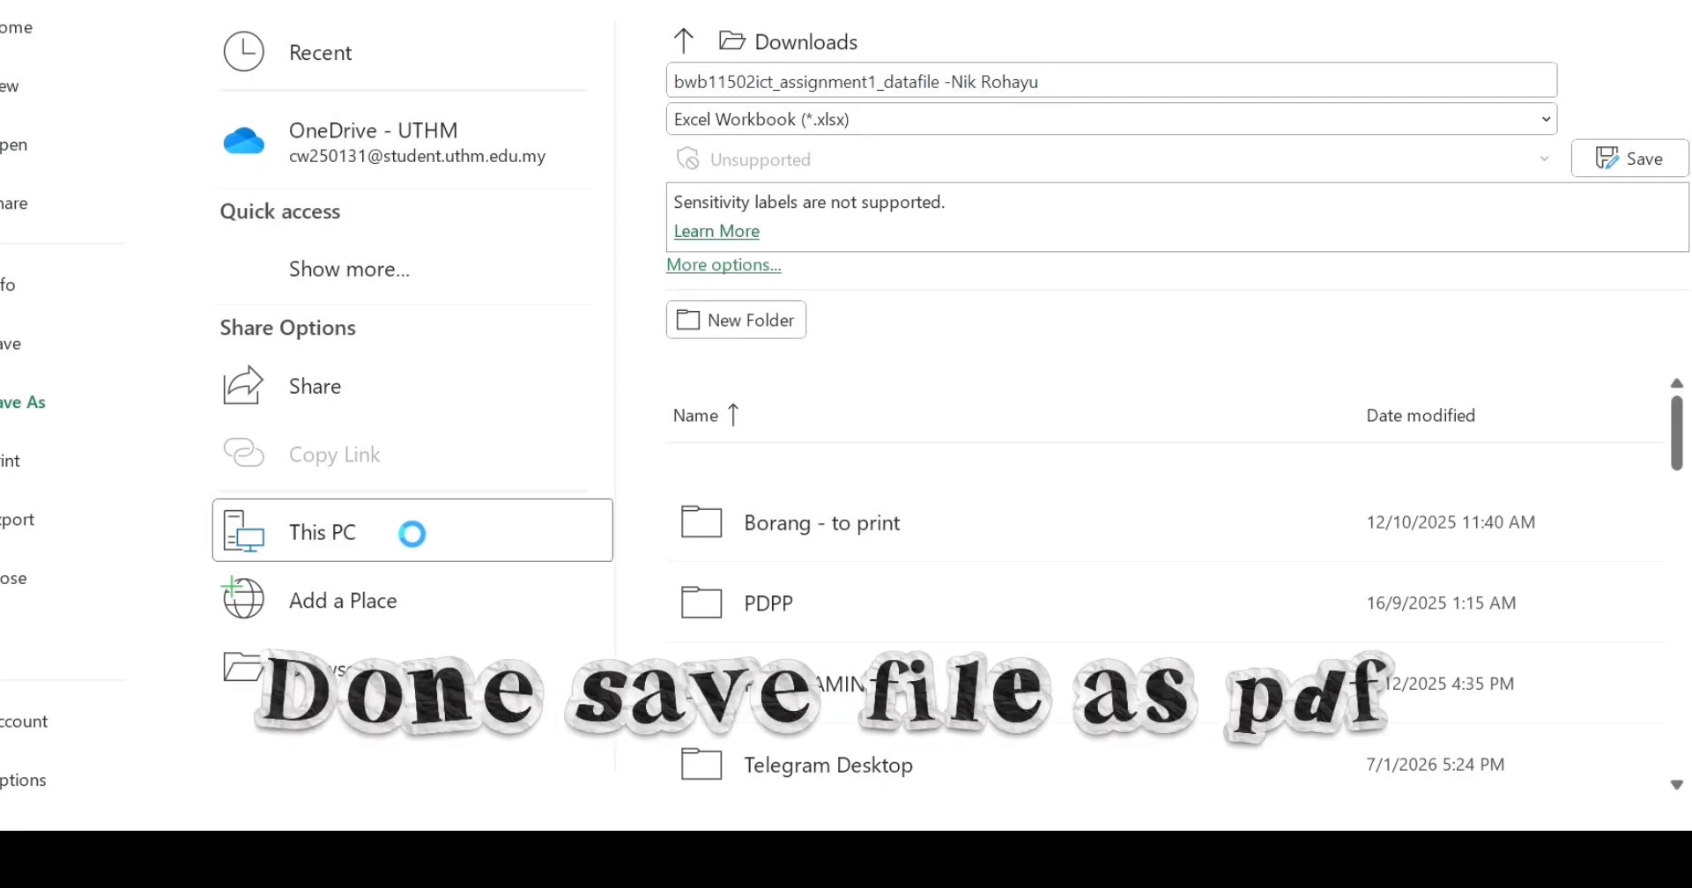